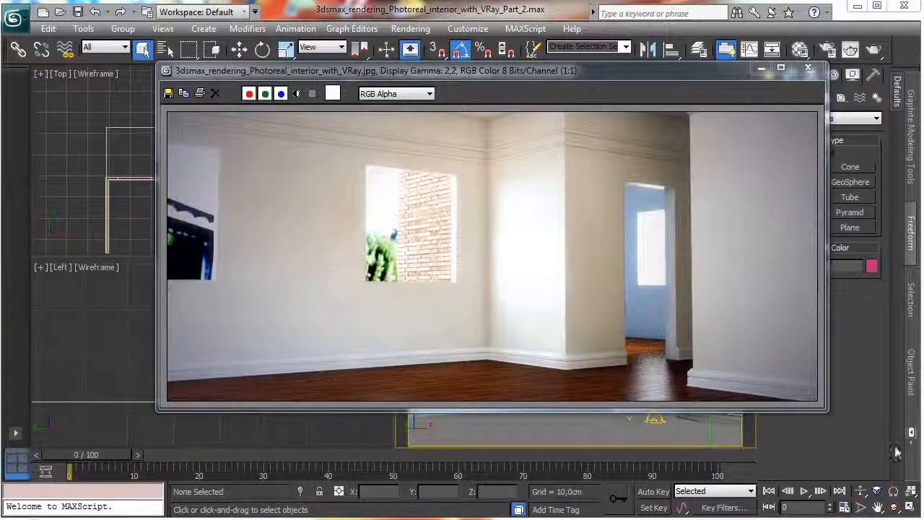
# Minimize the rendered interior image and open the Material Editor, placing it clear of the camera view.
pyautogui.click(761, 67)
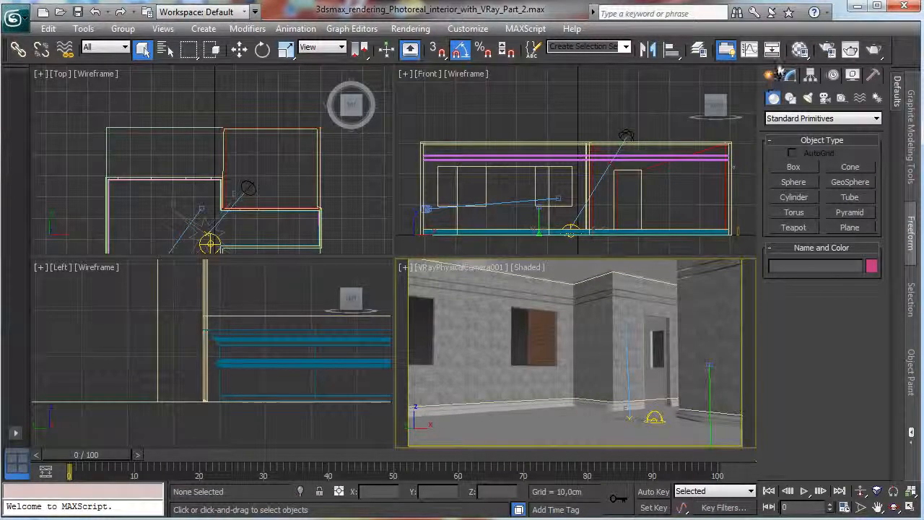
pyautogui.click(806, 57)
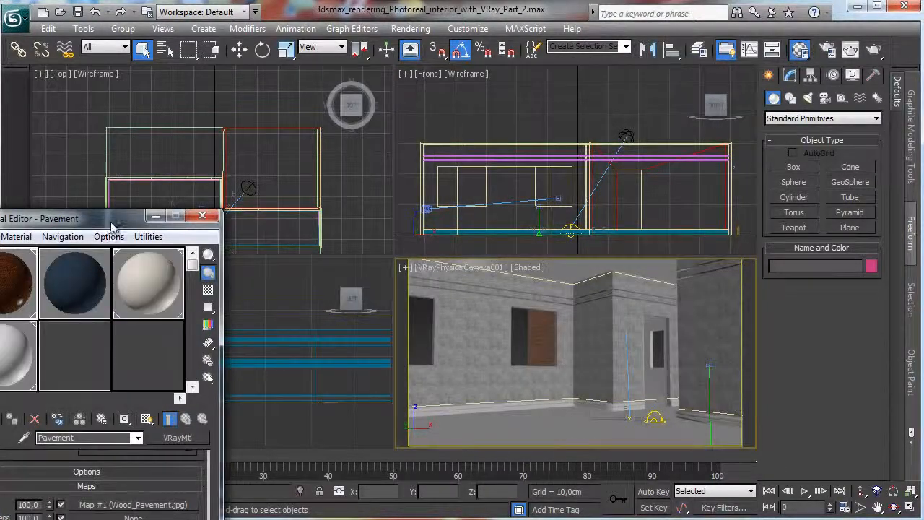
pyautogui.moveTo(130, 216); pyautogui.dragTo(235, 32)
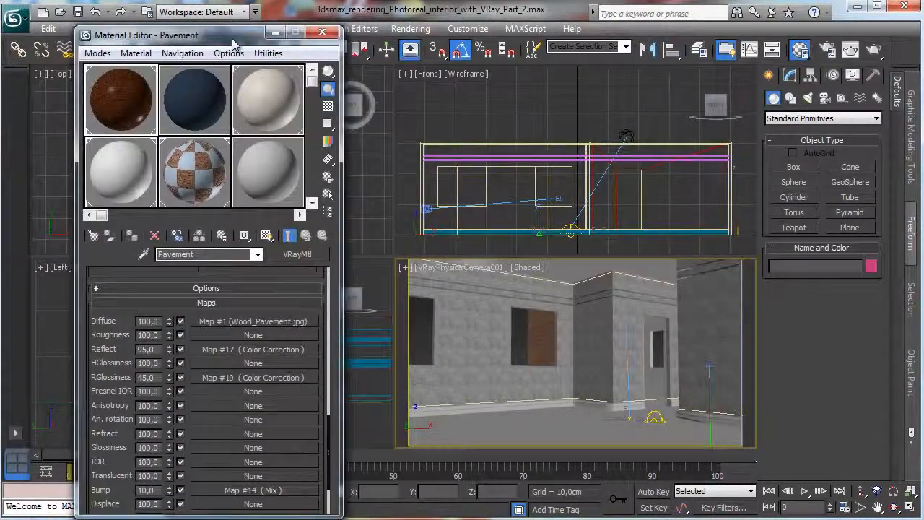
# Replace the Pavement material's diffuse bitmap with Parquet_001.jpg from the textures folder of 3dsmax_rendering_Photoreal_interior_with_VRay_Part_2.
pyautogui.click(230, 322)
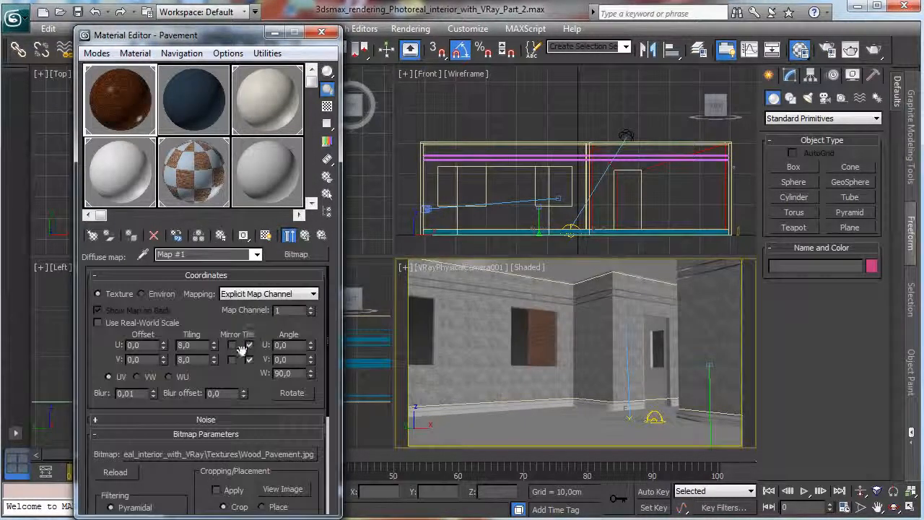
pyautogui.click(245, 454)
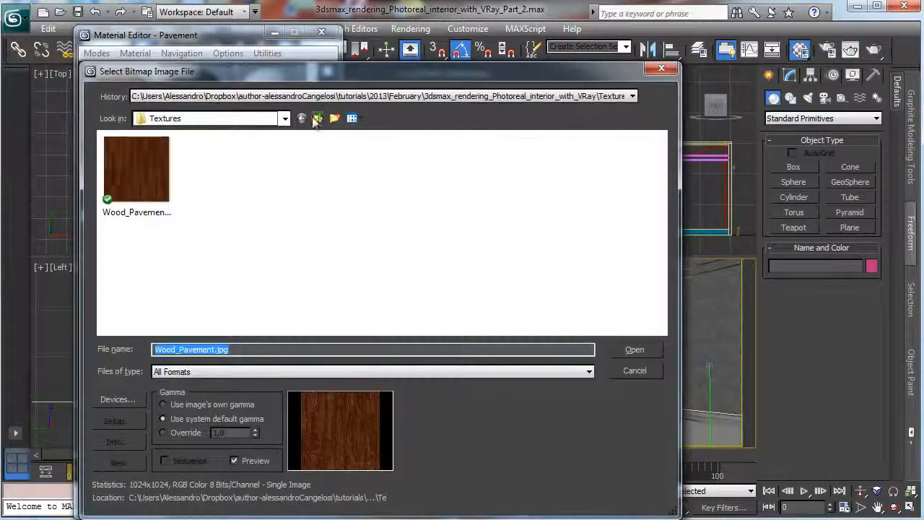
pyautogui.click(319, 118)
pyautogui.click(319, 118)
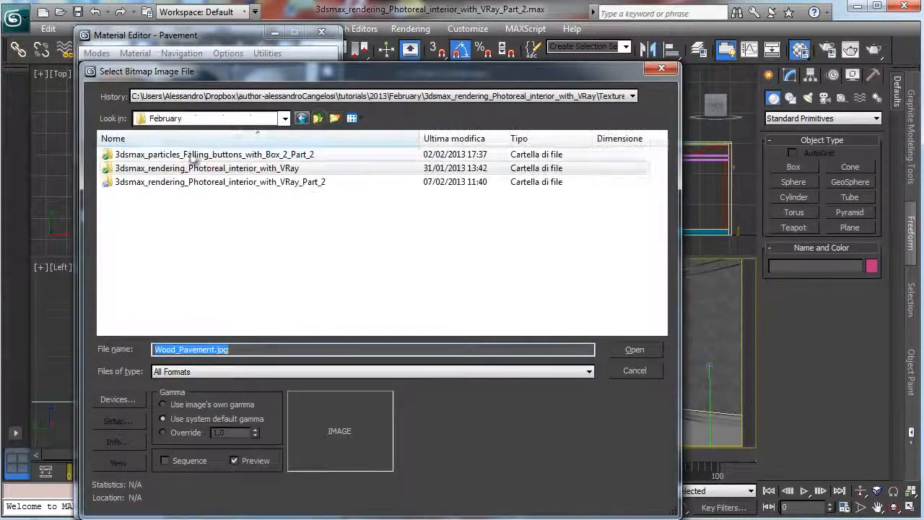
pyautogui.doubleClick(231, 182)
pyautogui.doubleClick(128, 155)
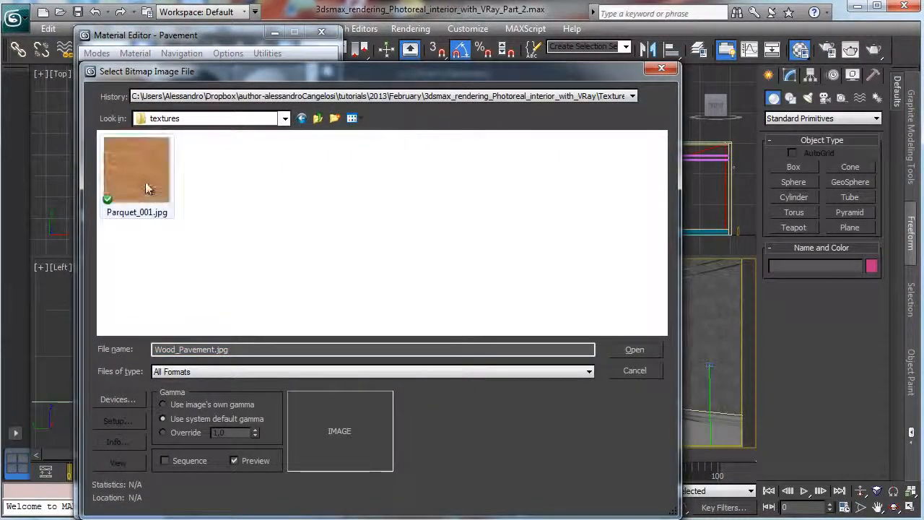
pyautogui.click(635, 348)
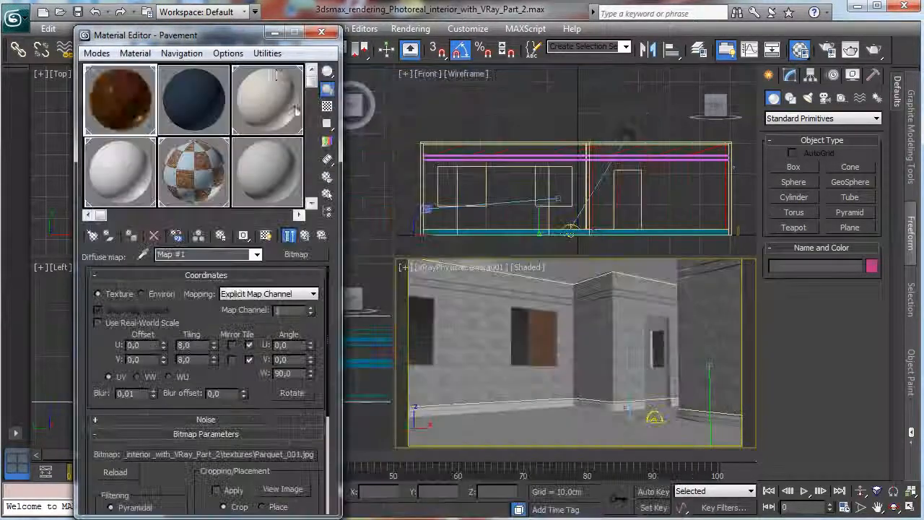
# Show the parquet map shaded in the viewport and maximize the VRayPhysicalCamera001 view, keeping the floor unobstructed.
pyautogui.click(265, 236)
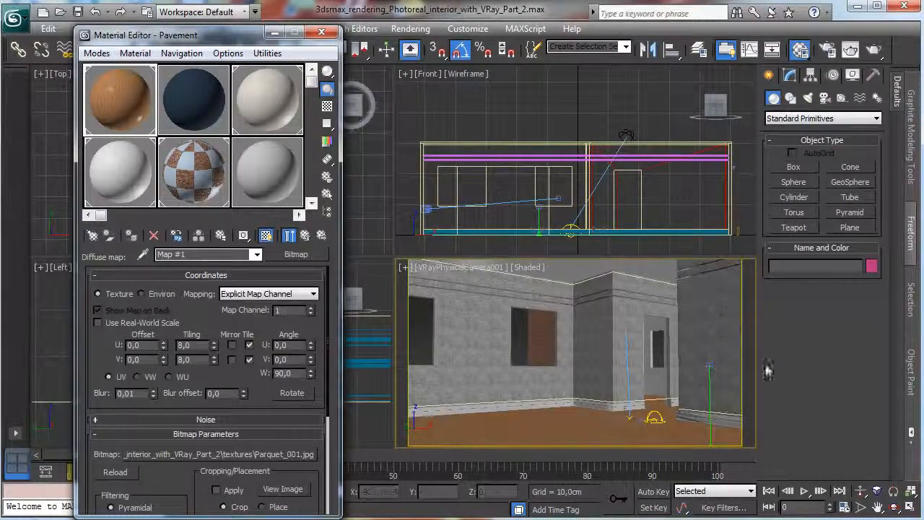
pyautogui.click(910, 509)
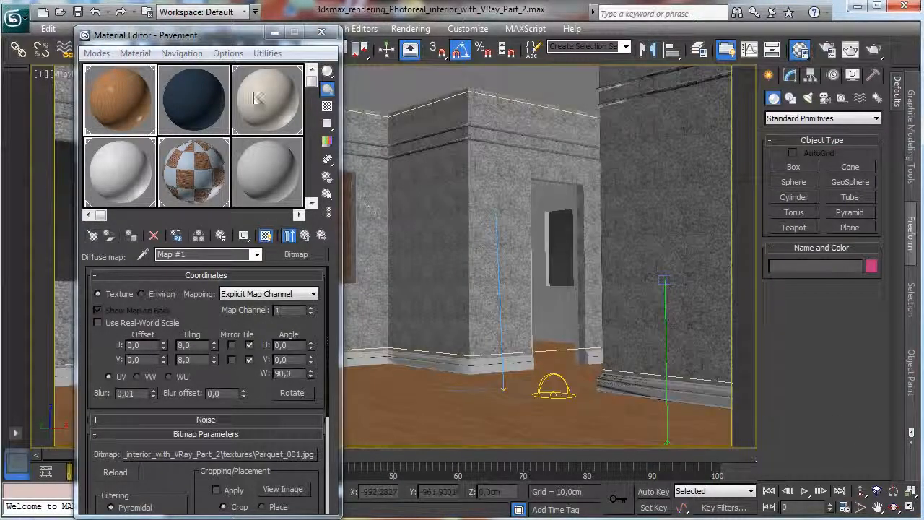
pyautogui.moveTo(228, 40); pyautogui.dragTo(149, 29)
# Set the parquet bitmap's U and V tiling to 5.
pyautogui.doubleClick(104, 334)
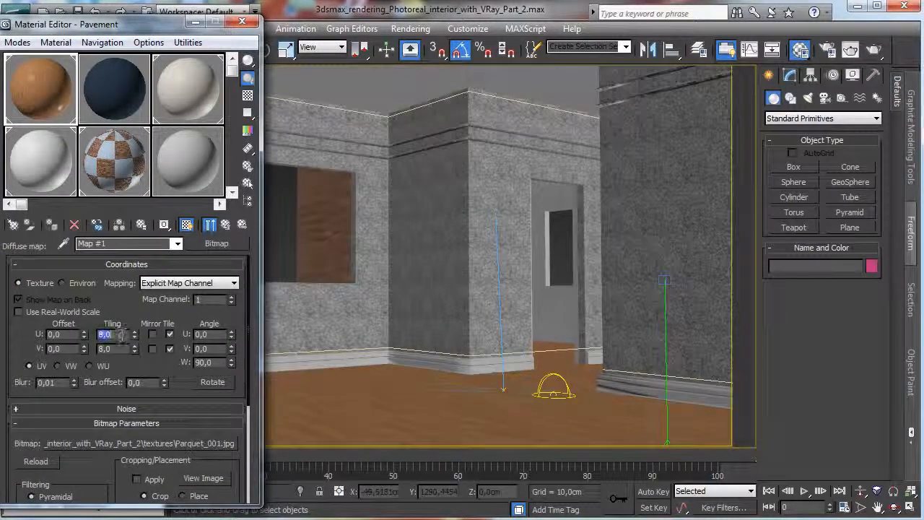
pyautogui.write('5')
pyautogui.press('Tab')
pyautogui.write('5')
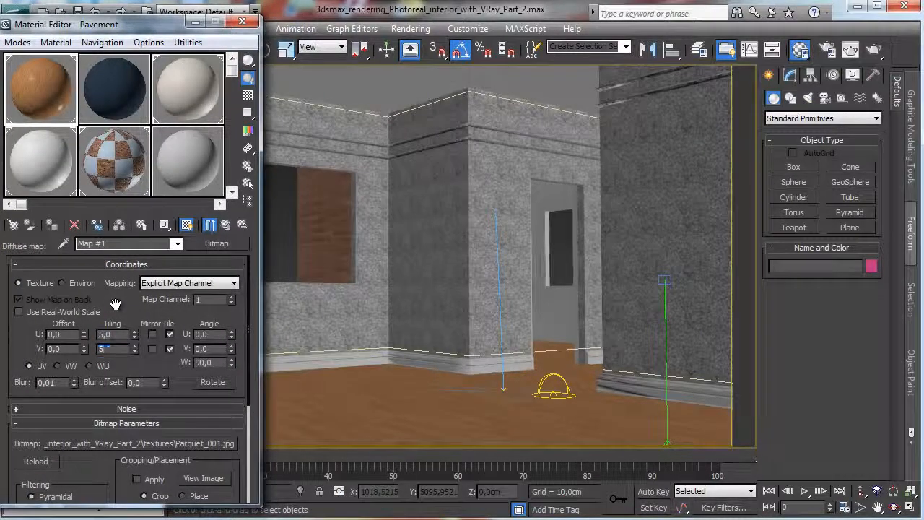
pyautogui.press('Return')
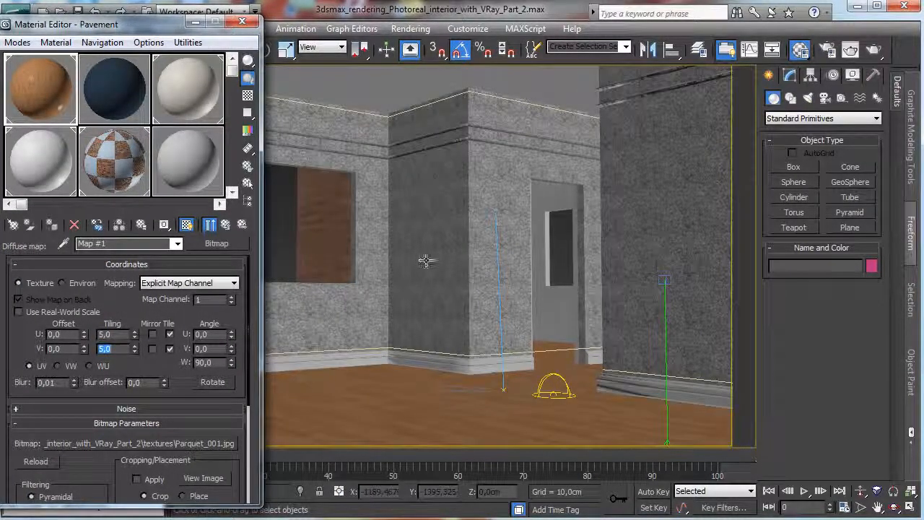
# Set the parquet bitmap's U and V tiling to 4.
pyautogui.click(120, 334)
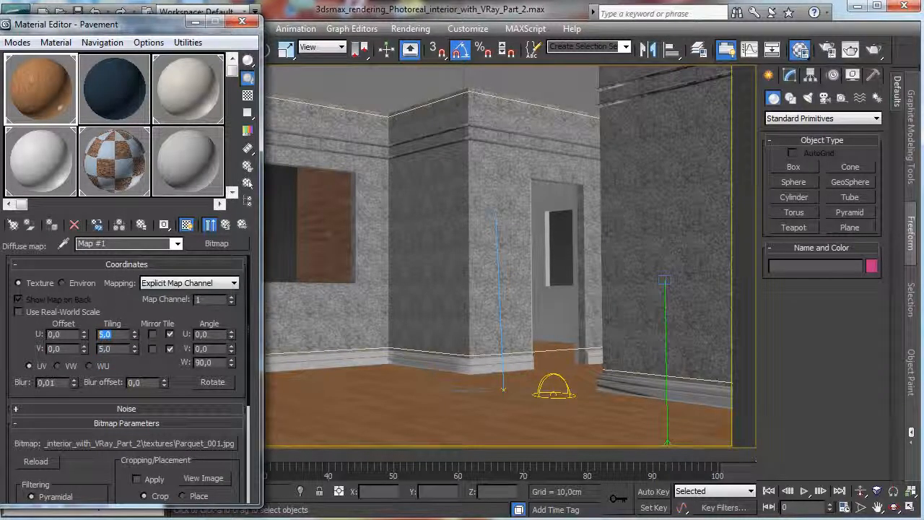
pyautogui.write('4')
pyautogui.press('Tab')
pyautogui.write('4')
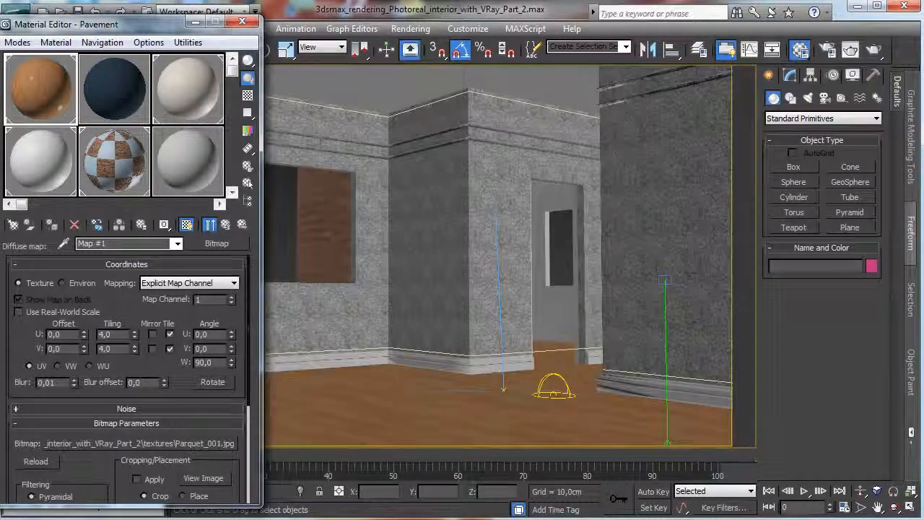
# Copy the Pavement material's diffuse map and paste it as a copy into the Color Correction map of the Reflect slot.
pyautogui.click(210, 224)
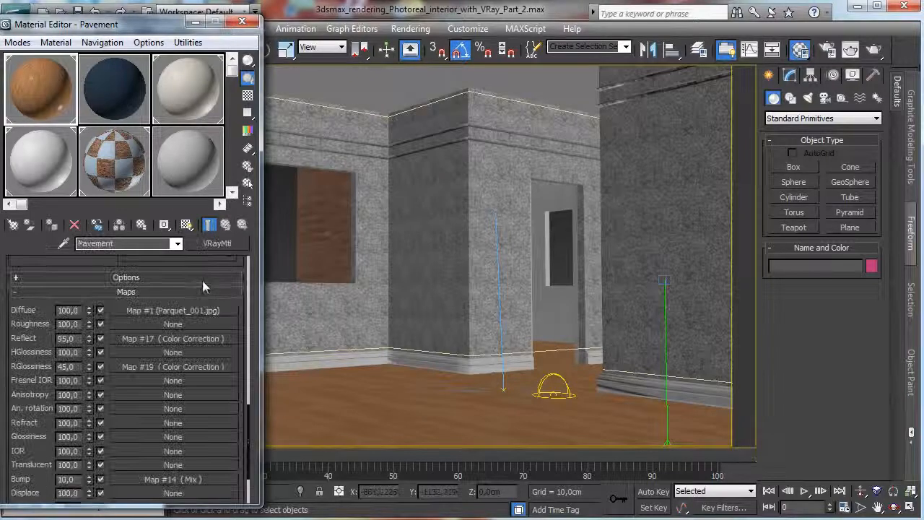
pyautogui.rightClick(163, 310)
pyautogui.click(195, 335)
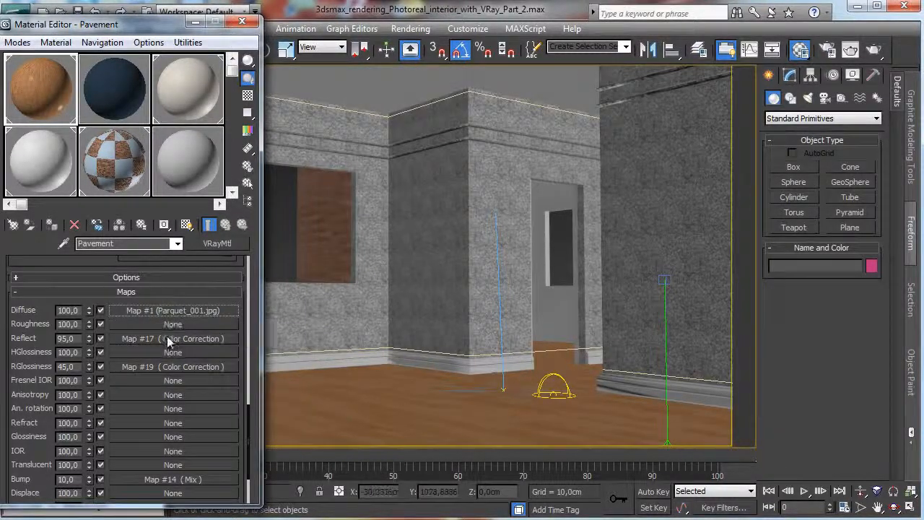
pyautogui.click(169, 339)
pyautogui.rightClick(195, 278)
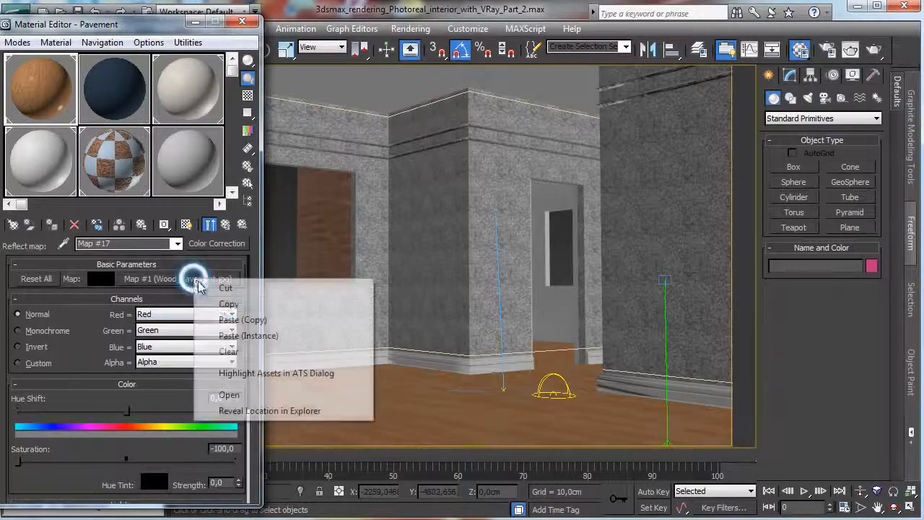
pyautogui.click(239, 320)
pyautogui.click(226, 225)
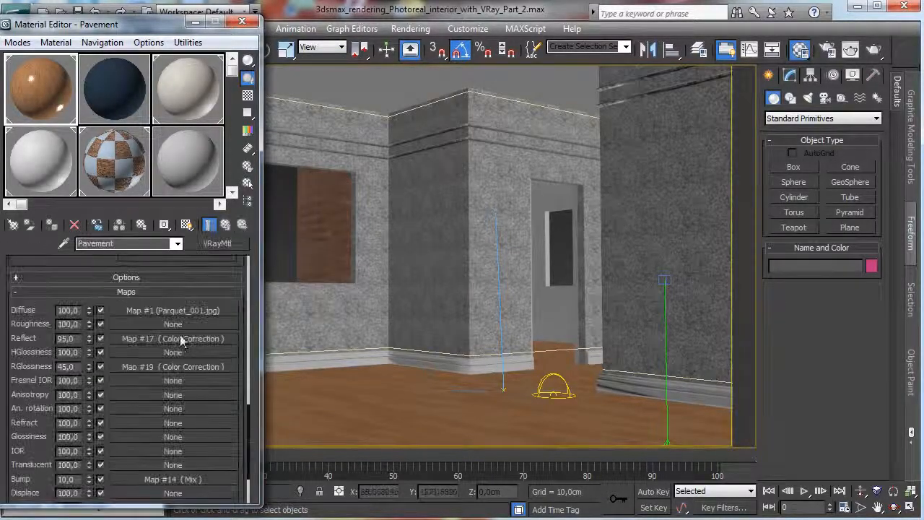
# Paste the parquet map as a copy into the Color Correction map of the RGlossiness slot.
pyautogui.click(175, 369)
pyautogui.rightClick(180, 280)
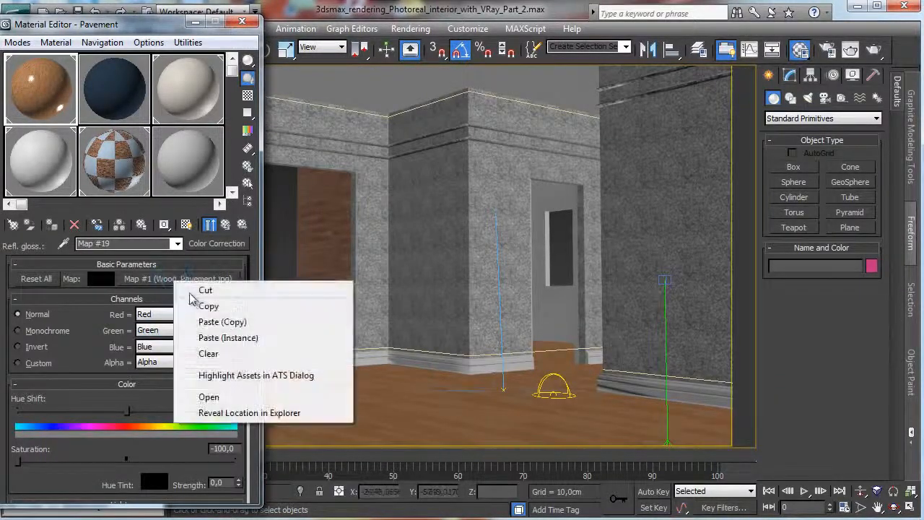
pyautogui.click(218, 321)
pyautogui.click(225, 225)
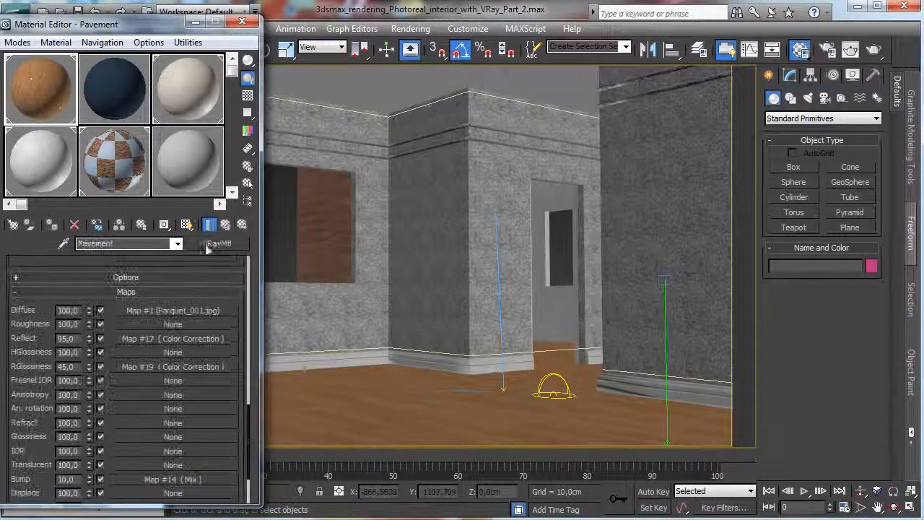
# Paste the parquet map as a copy into the Color #1 Color Correction of the Bump slot's Mix map.
pyautogui.click(169, 480)
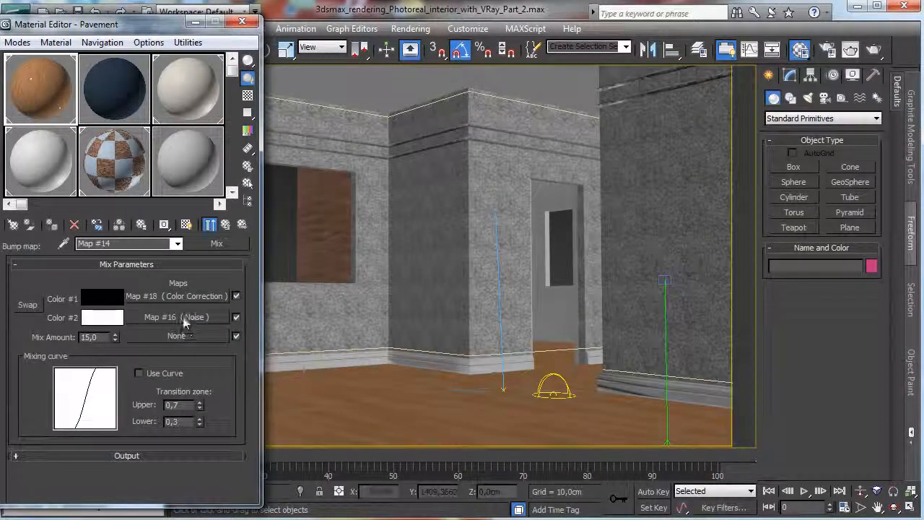
pyautogui.click(196, 296)
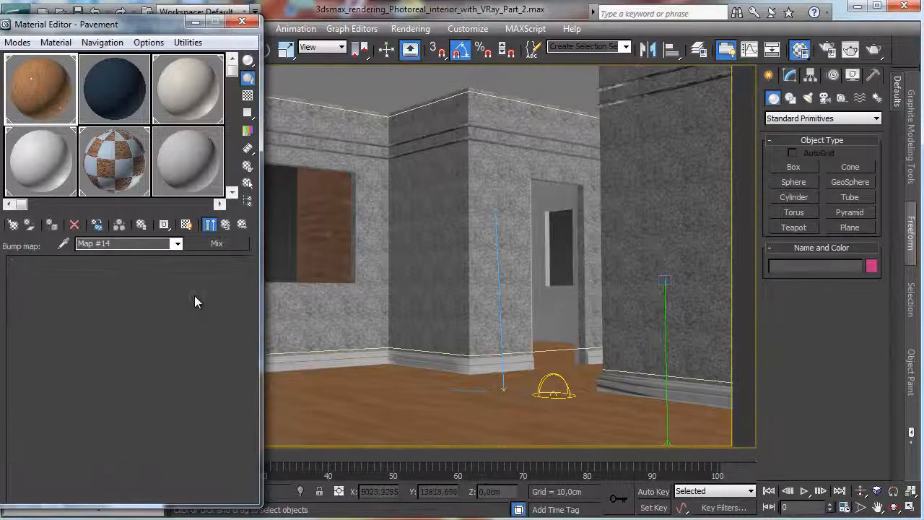
pyautogui.rightClick(199, 279)
pyautogui.click(235, 318)
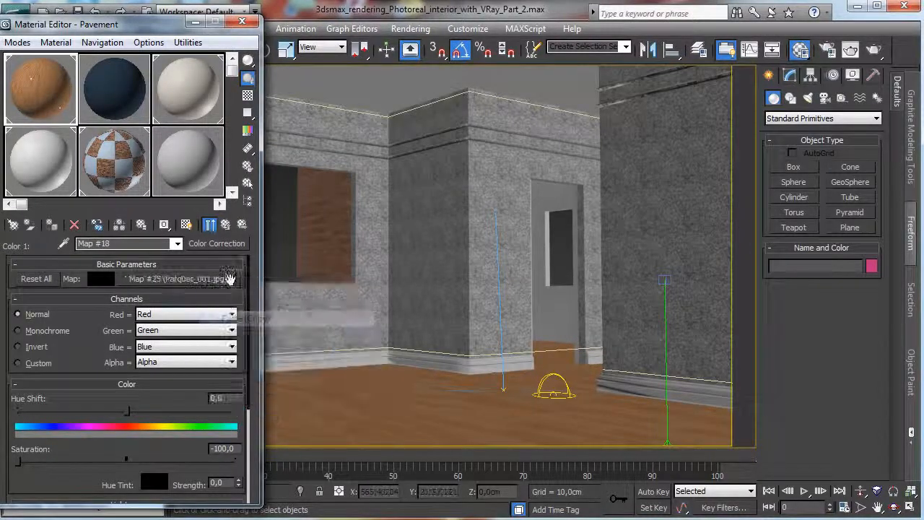
pyautogui.click(225, 225)
pyautogui.click(226, 225)
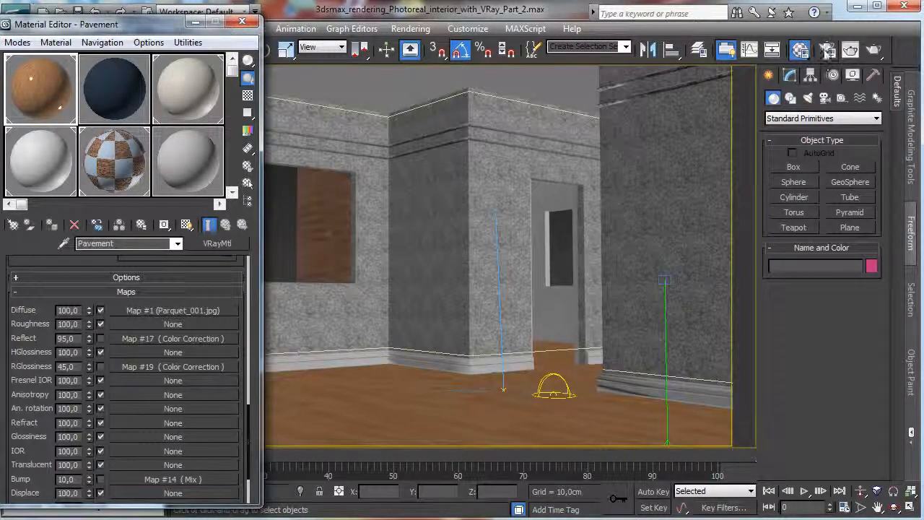
# Open the render setup and lower the irradiance map's max rate to -2, keeping the Custom preset.
pyautogui.click(828, 49)
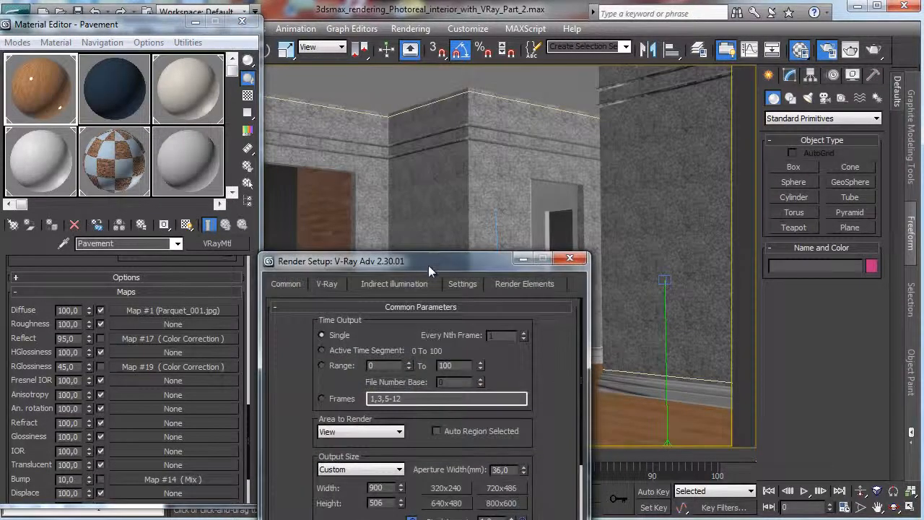
pyautogui.moveTo(428, 265); pyautogui.dragTo(543, 52)
pyautogui.click(442, 71)
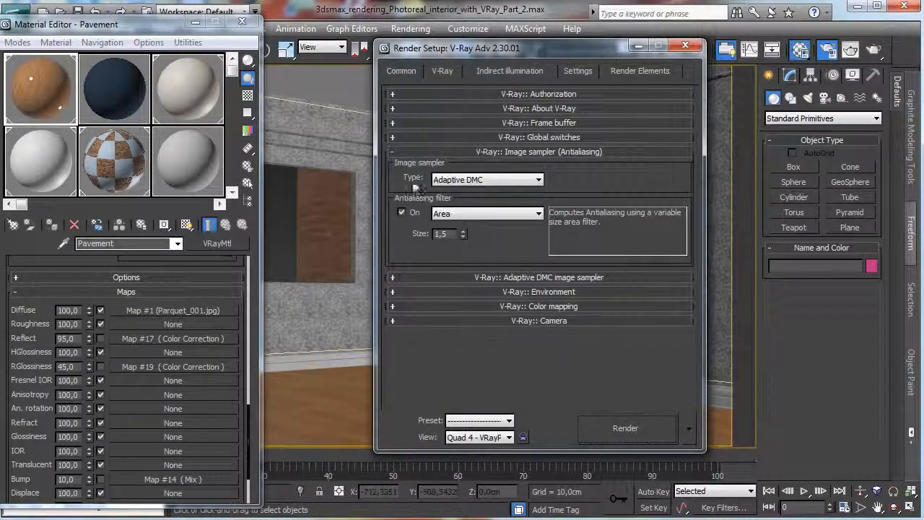
pyautogui.click(510, 70)
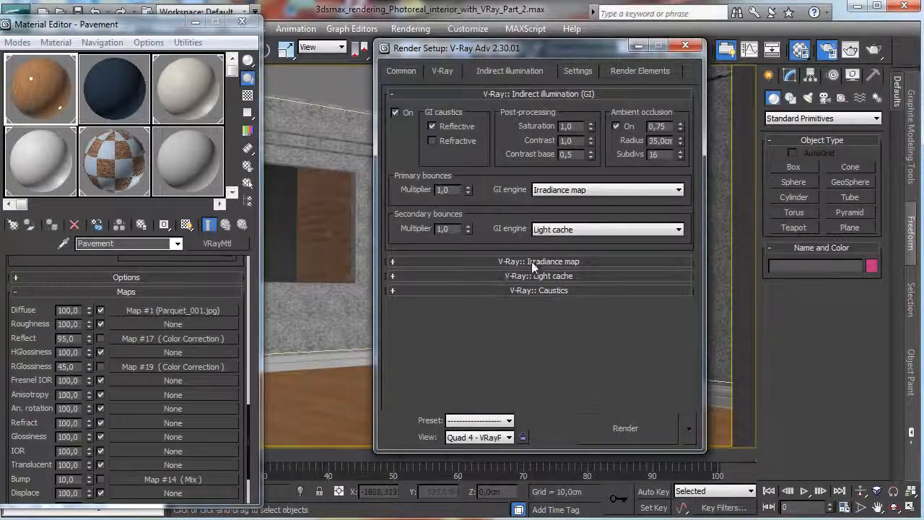
pyautogui.click(532, 262)
pyautogui.click(562, 121)
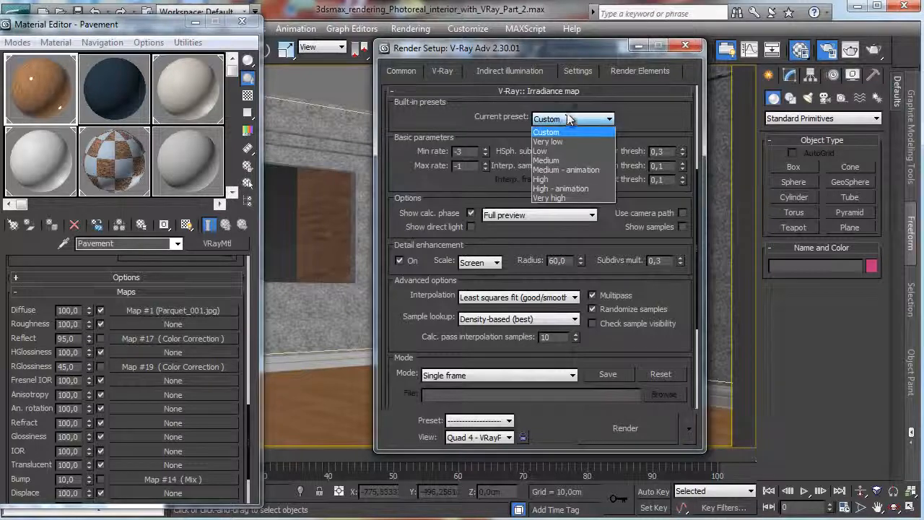
pyautogui.click(572, 120)
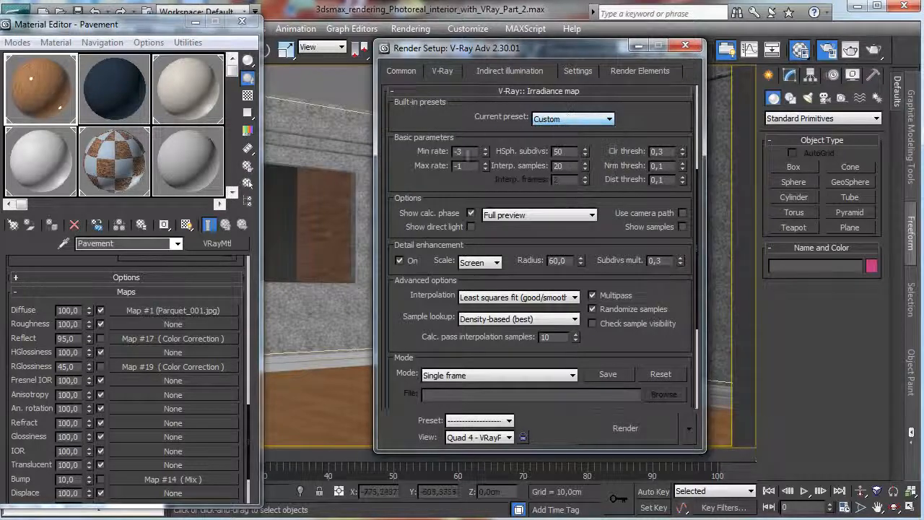
pyautogui.click(485, 163)
pyautogui.doubleClick(485, 169)
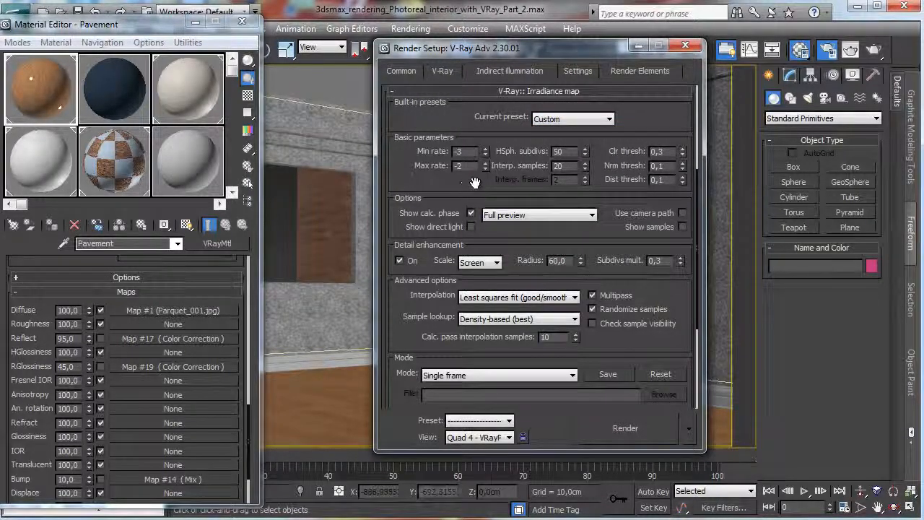
# Expand the Light cache settings below the irradiance map parameters.
pyautogui.moveTo(473, 185); pyautogui.dragTo(483, 75)
pyautogui.moveTo(627, 239); pyautogui.dragTo(582, 96)
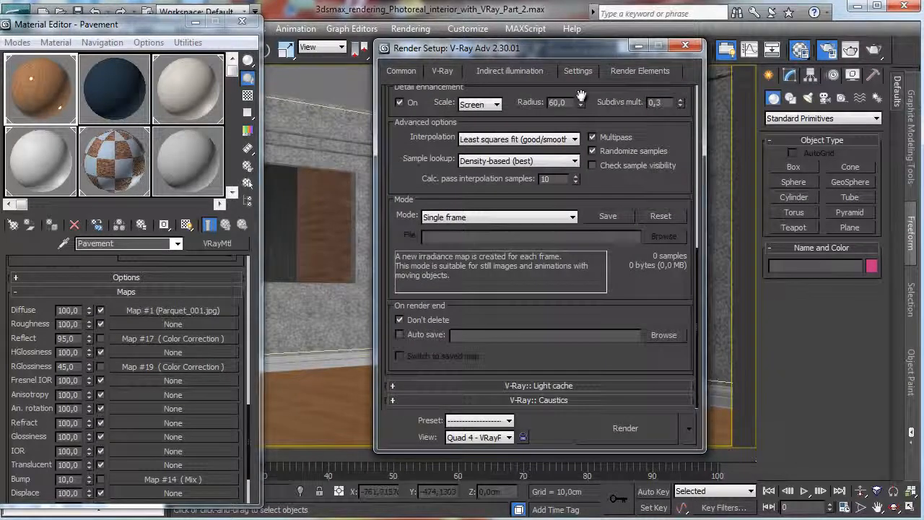
pyautogui.click(575, 385)
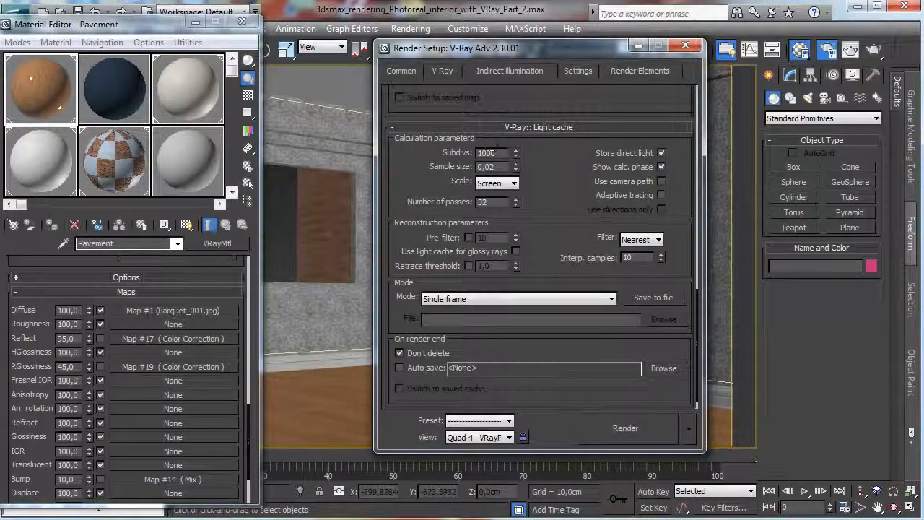
# Lower the DMC Sampler's min samples to 1.
pyautogui.click(578, 71)
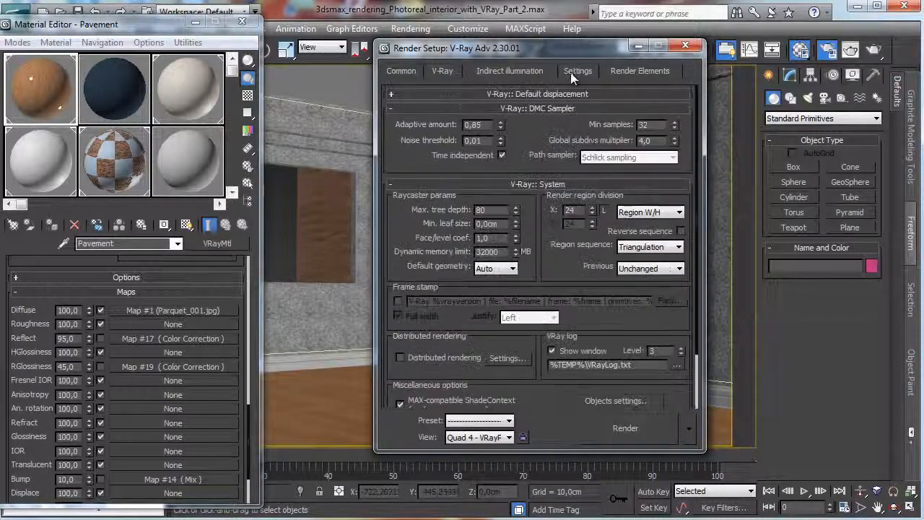
pyautogui.doubleClick(653, 125)
pyautogui.rightClick(675, 125)
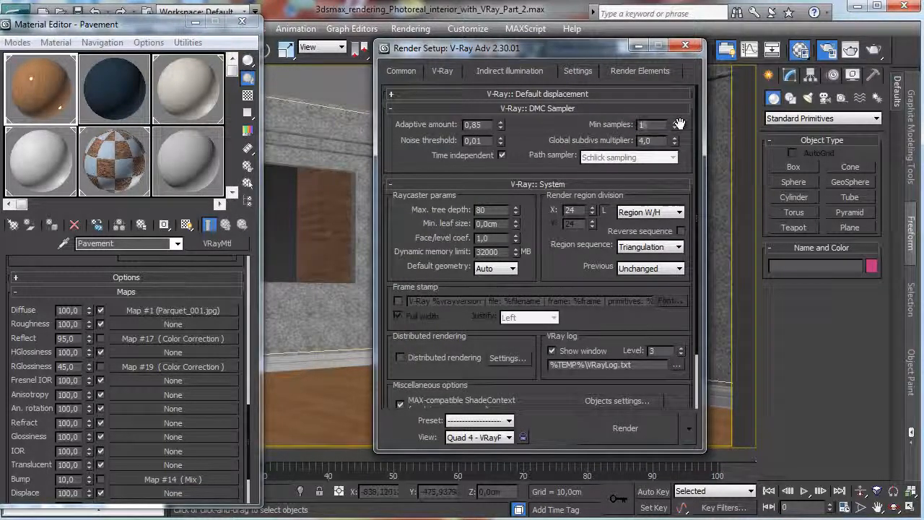
# Set the DMC Sampler's min samples to 16 and the global subdivs multiplier to 1,0.
pyautogui.write('6')
pyautogui.press('Return')
pyautogui.doubleClick(664, 141)
pyautogui.write('1')
pyautogui.press('Return')
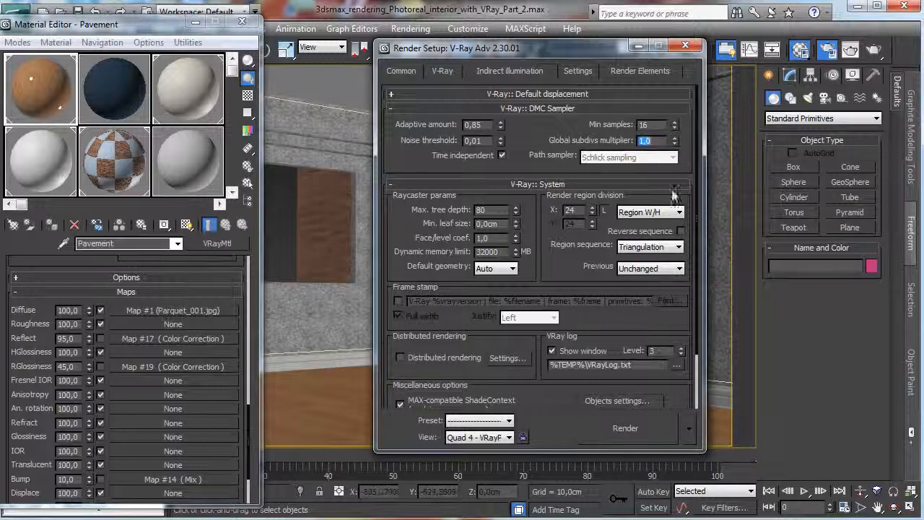
# Start a test render and turn off the frame buffer's sRGB display, stopping the render before it finishes.
pyautogui.click(622, 429)
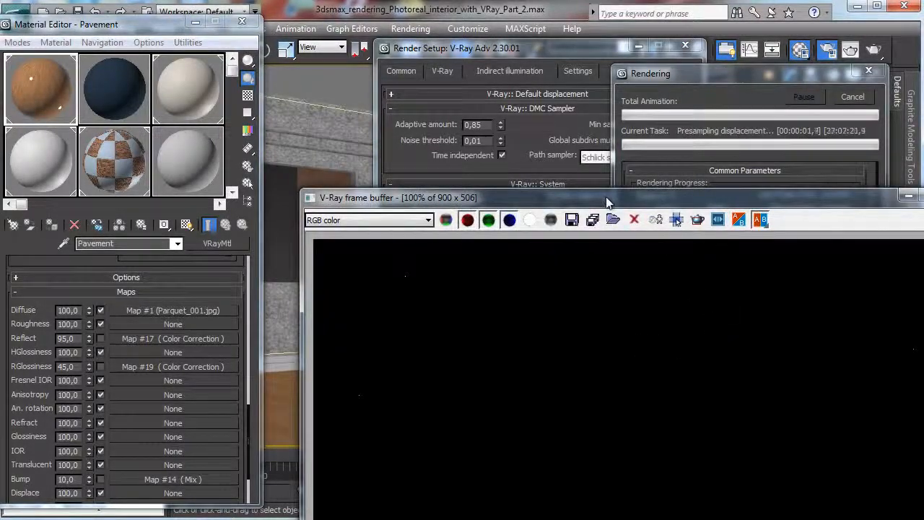
pyautogui.moveTo(607, 203); pyautogui.dragTo(362, 60)
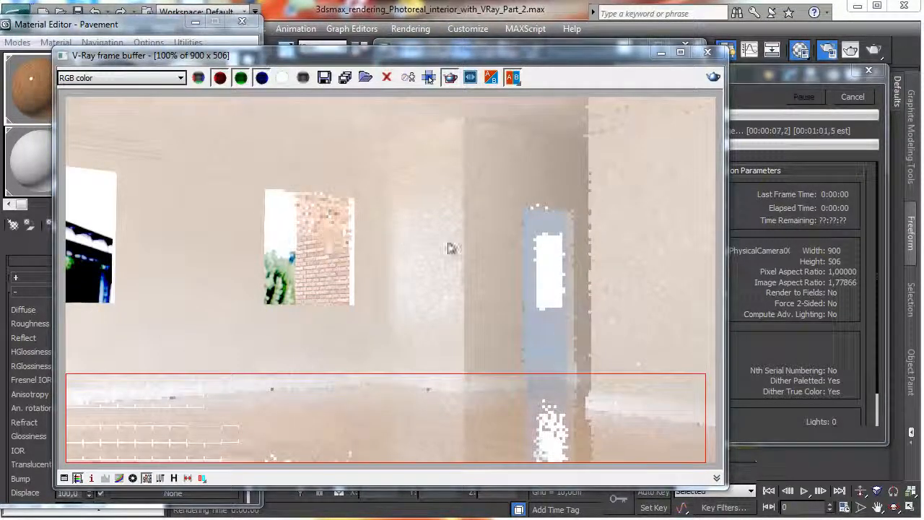
pyautogui.click(146, 479)
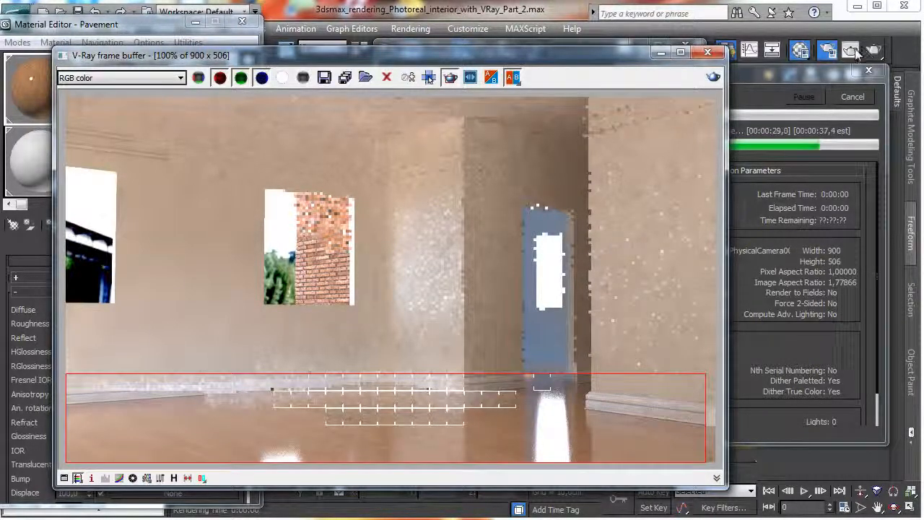
pyautogui.click(853, 97)
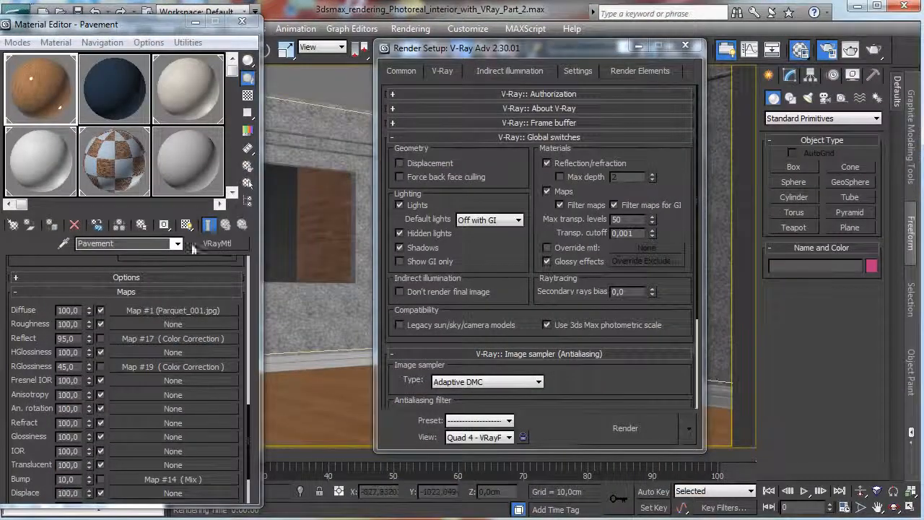
# Darken the Pavement material's reflection color to a gray value of 132.
pyautogui.scroll(10, 89, 261)
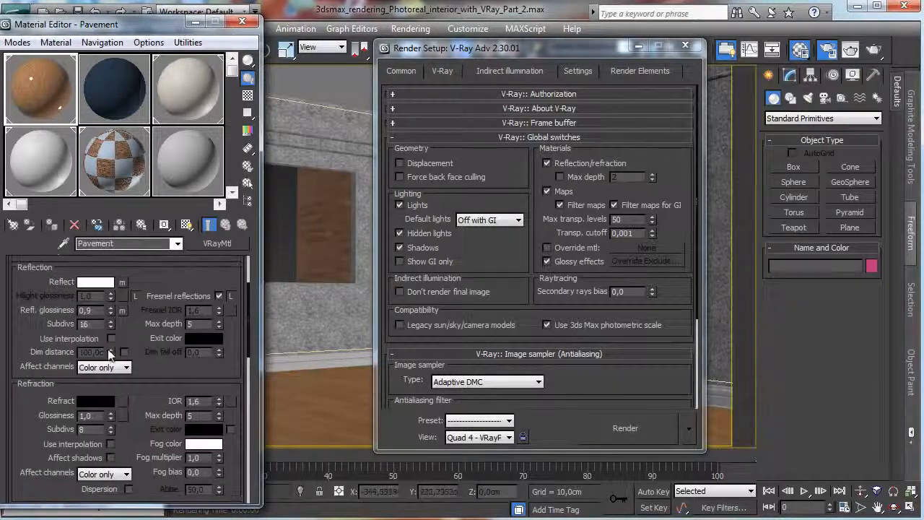
pyautogui.click(96, 282)
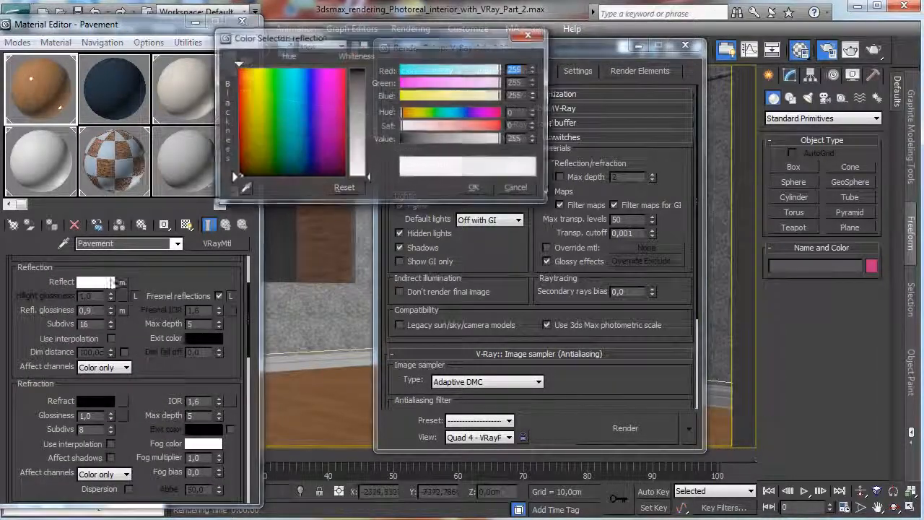
pyautogui.click(453, 140)
pyautogui.click(475, 188)
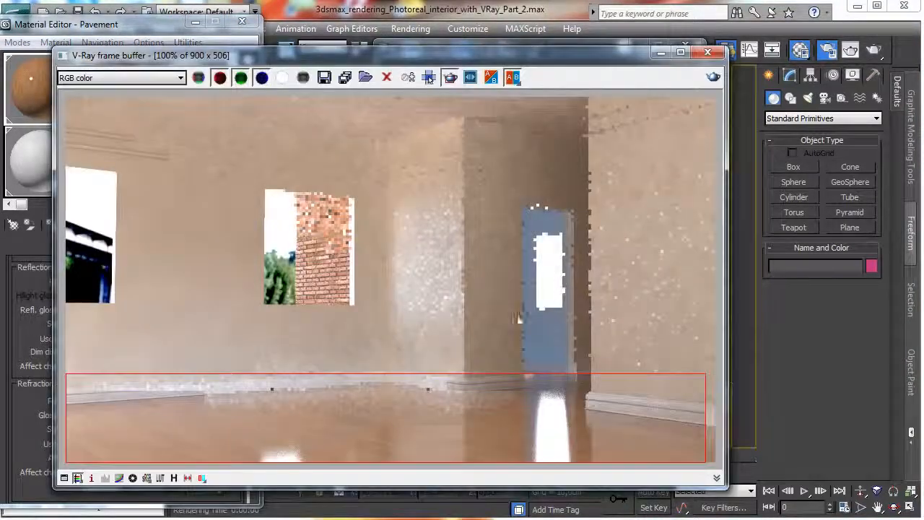
# Redraw a narrower render region over the floor in front of the doorway, render it, and minimize the frame buffer.
pyautogui.moveTo(329, 376); pyautogui.dragTo(688, 463)
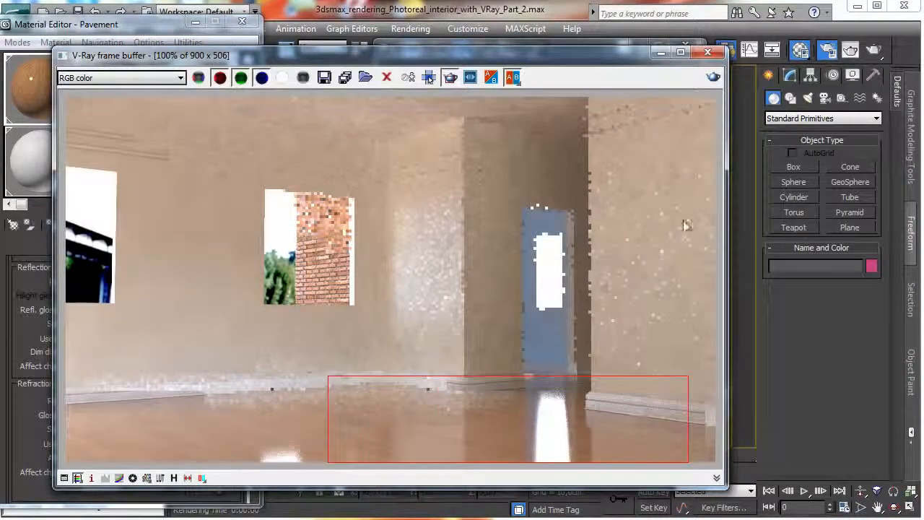
pyautogui.click(712, 75)
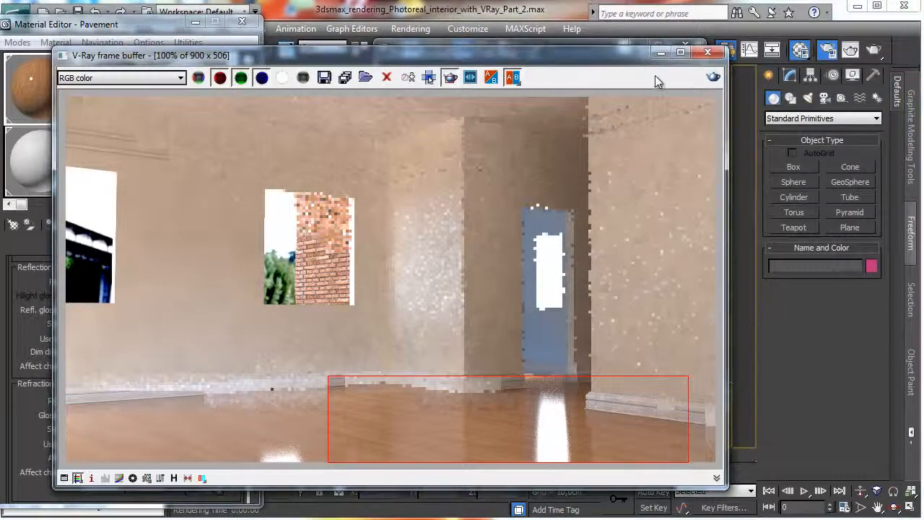
pyautogui.click(661, 53)
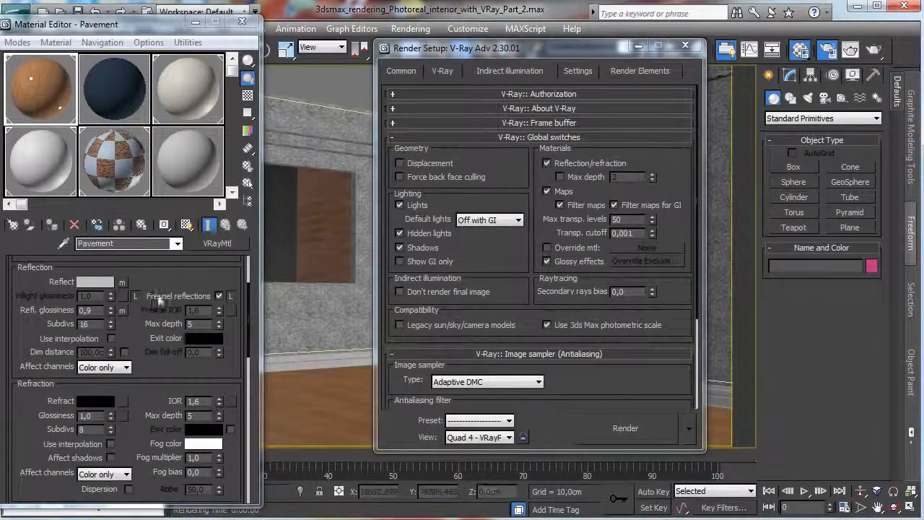
# Darken the Pavement material's reflection color to a gray value of 55.
pyautogui.moveTo(163, 280); pyautogui.dragTo(162, 311)
pyautogui.click(97, 312)
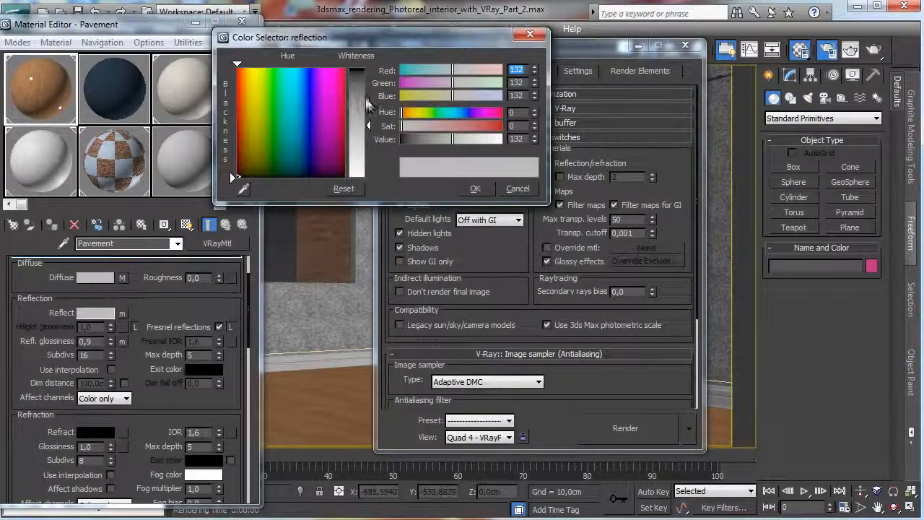
pyautogui.moveTo(370, 106); pyautogui.dragTo(370, 99)
pyautogui.moveTo(367, 89); pyautogui.dragTo(364, 97)
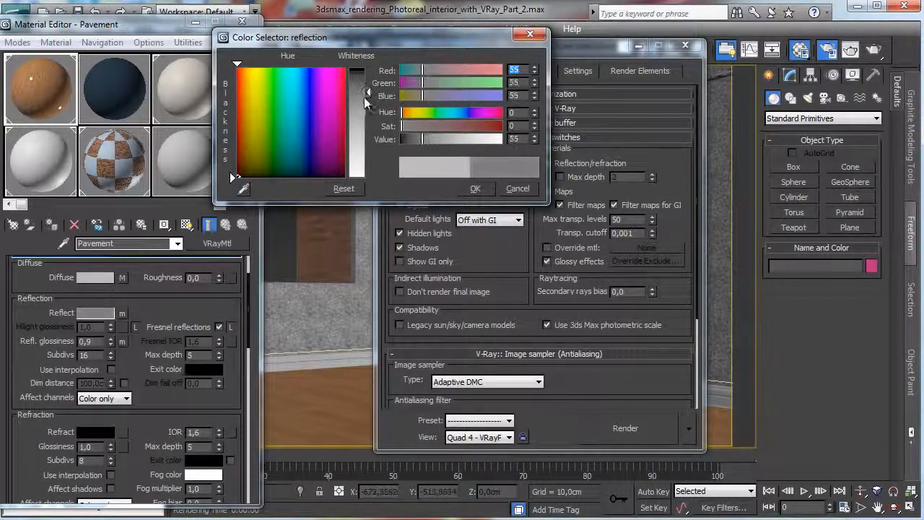
pyautogui.click(463, 187)
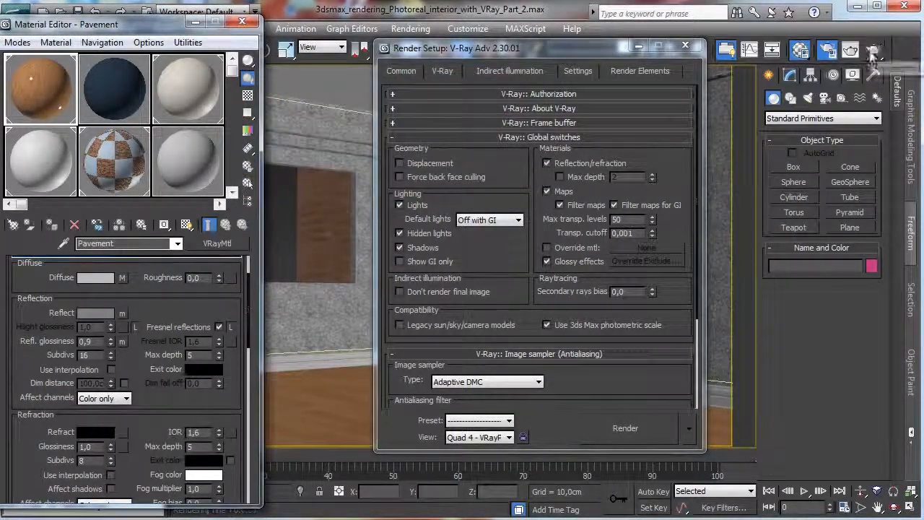
# Test-render the floor region with the darker reflection color, stop the render, and minimize the frame buffer.
pyautogui.click(874, 62)
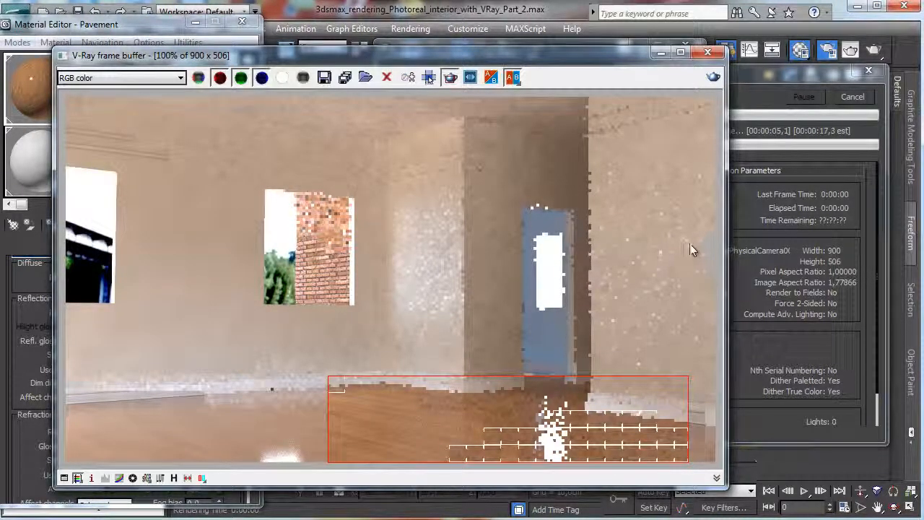
pyautogui.click(857, 102)
pyautogui.click(660, 53)
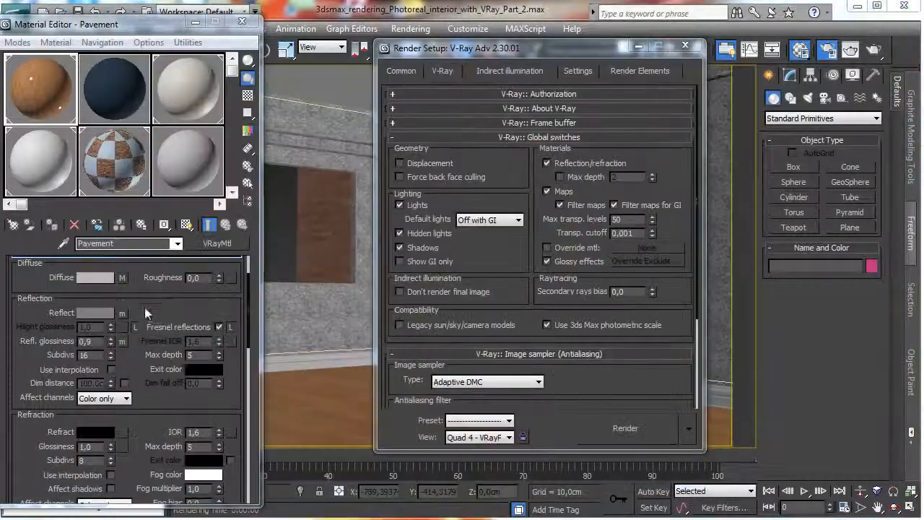
# Enable the Pavement material's Reflect map and lower its Color Correction brightness to about 26,9.
pyautogui.moveTo(156, 308); pyautogui.dragTo(159, 200)
pyautogui.moveTo(120, 306); pyautogui.dragTo(117, 237)
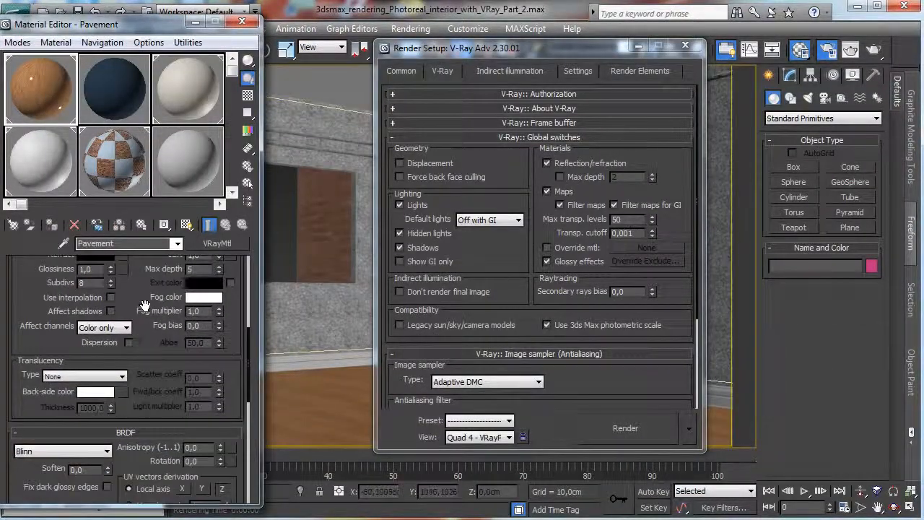
pyautogui.scroll(-5, 122, 346)
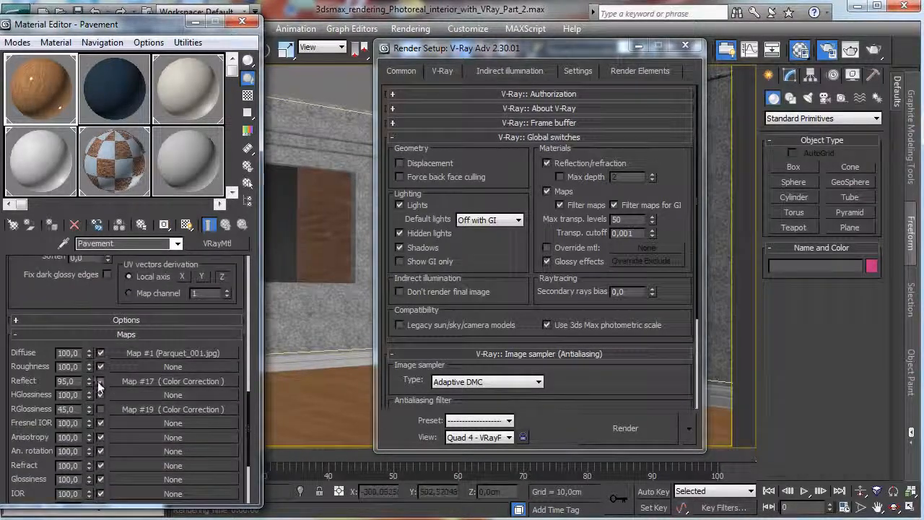
pyautogui.click(137, 382)
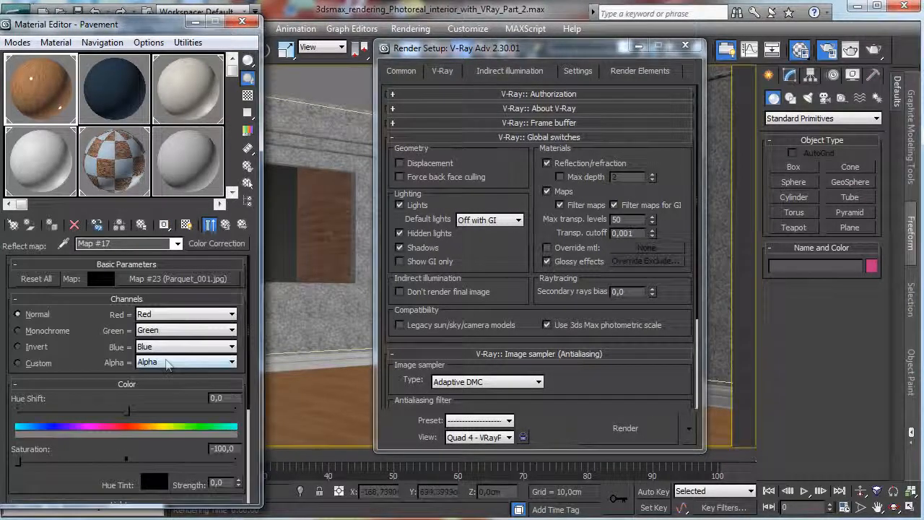
pyautogui.click(209, 224)
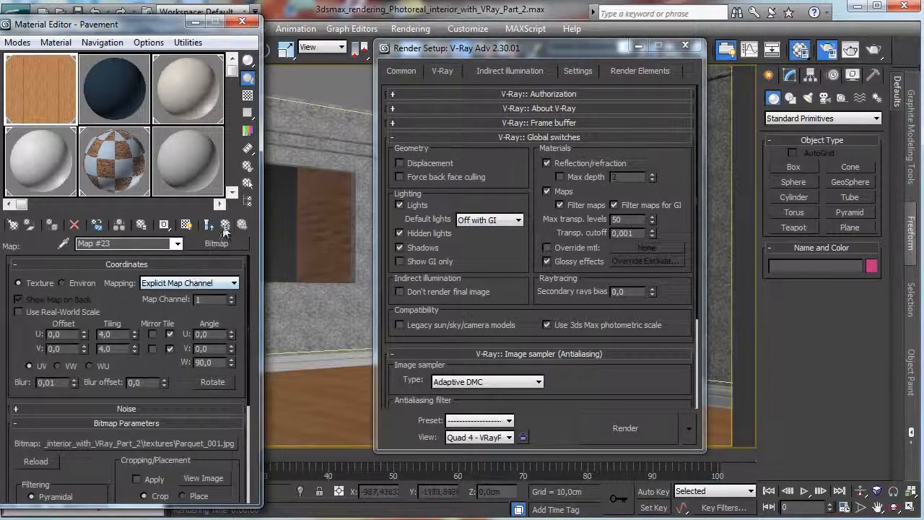
pyautogui.click(225, 227)
pyautogui.scroll(-5, 126, 325)
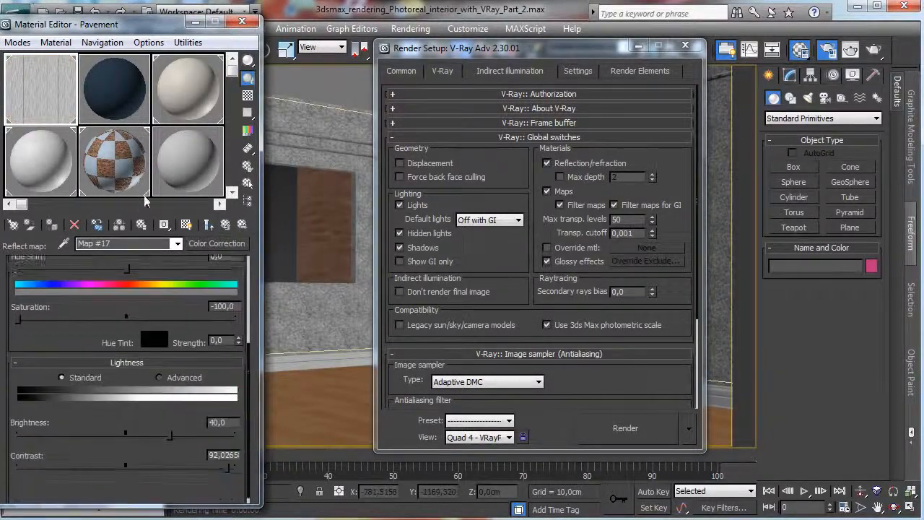
pyautogui.click(156, 435)
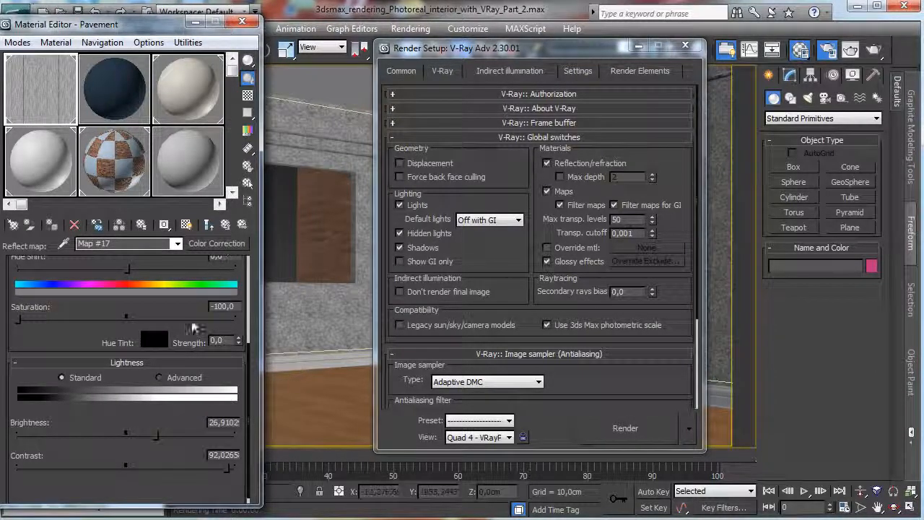
pyautogui.click(223, 229)
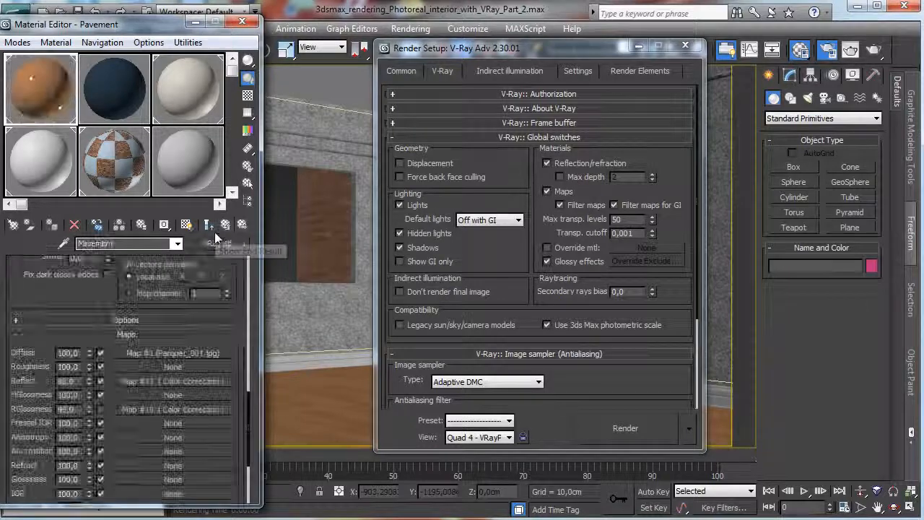
# Set the Reflect map's amount to 45 and render the floor region.
pyautogui.doubleClick(75, 381)
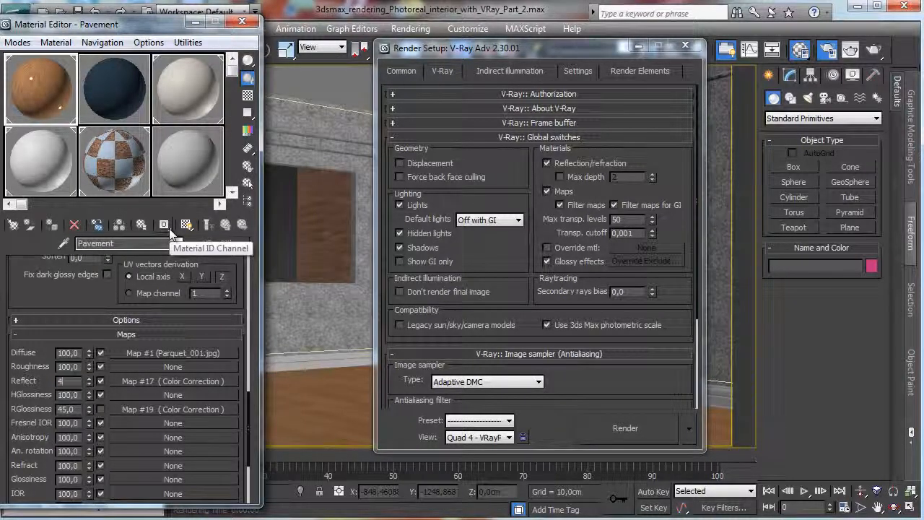
pyautogui.write('45')
pyautogui.press('Return')
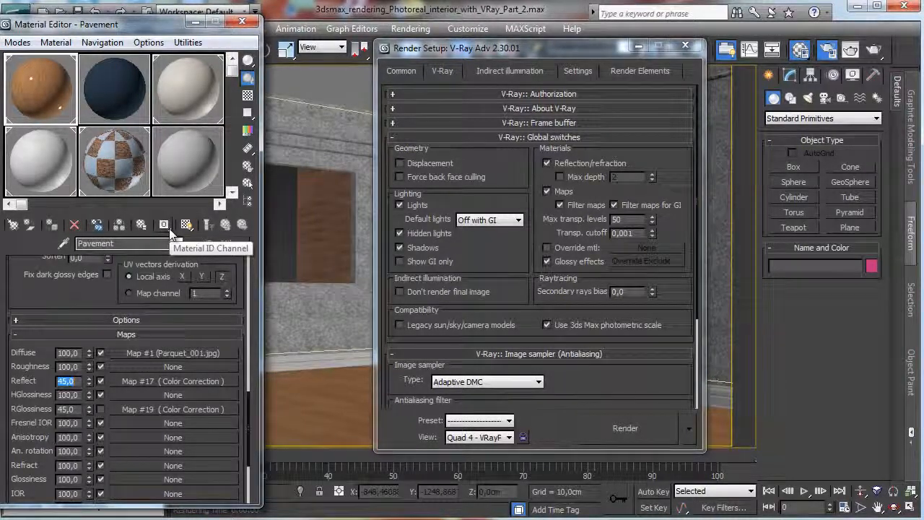
pyautogui.click(626, 428)
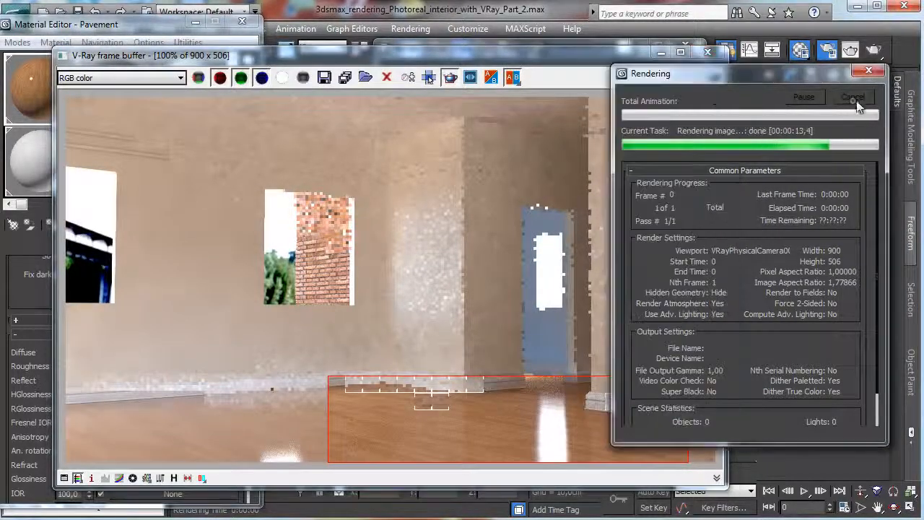
# Set the Pavement material's reflection glossiness to 0,7 and render the floor region again.
pyautogui.click(125, 36)
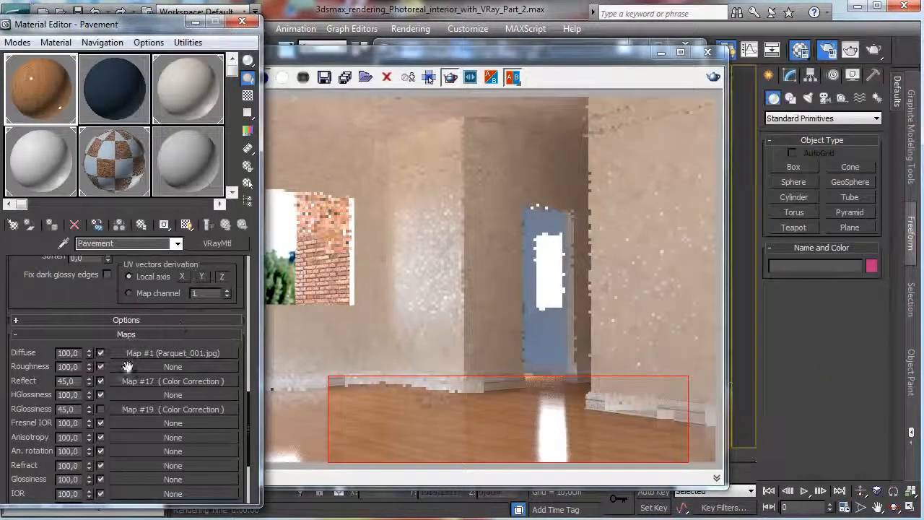
pyautogui.scroll(5, 86, 442)
pyautogui.scroll(4, 124, 395)
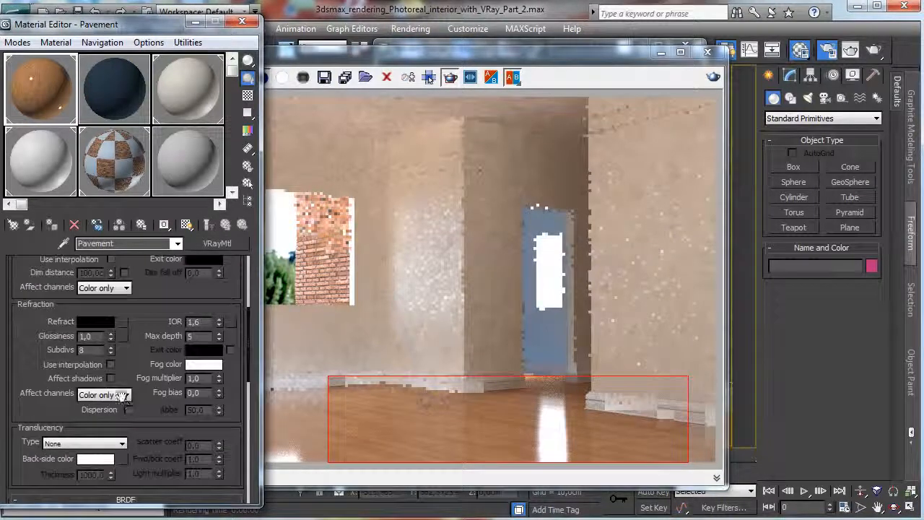
pyautogui.scroll(3, 139, 307)
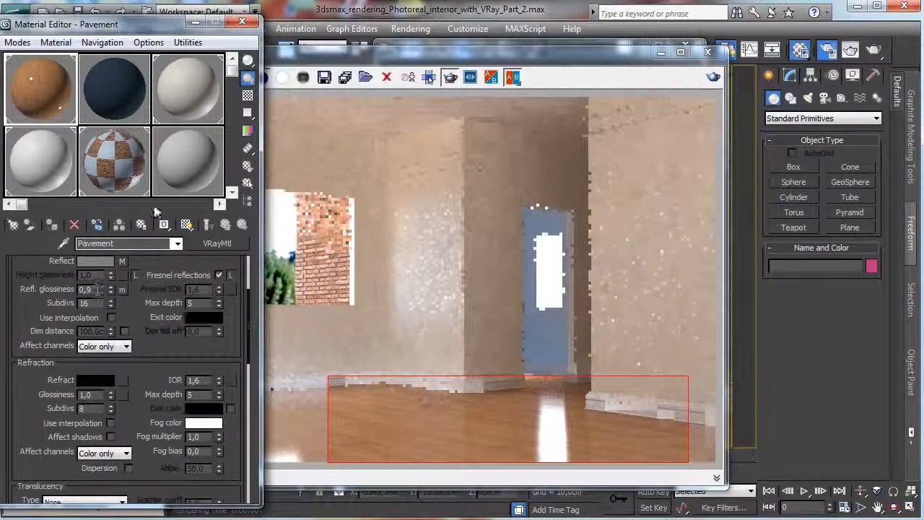
pyautogui.press('BackSpace')
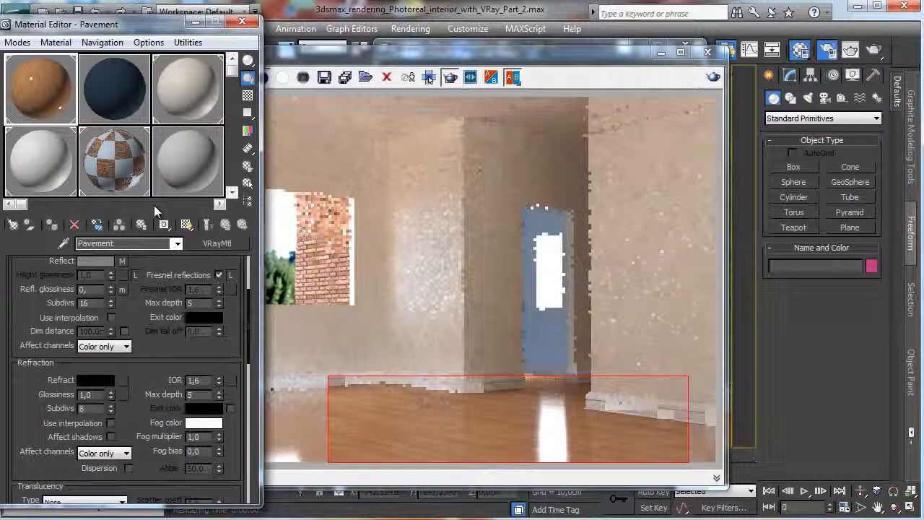
pyautogui.write('7')
pyautogui.press('Return')
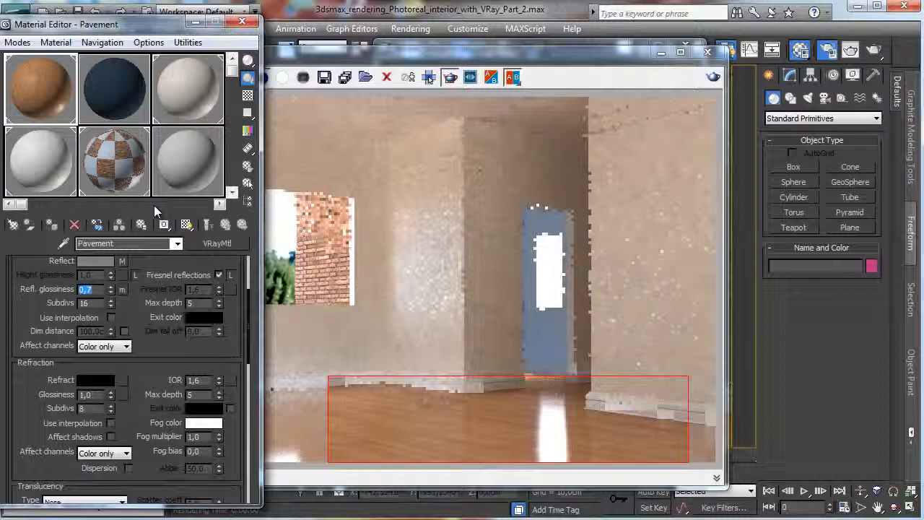
pyautogui.click(857, 55)
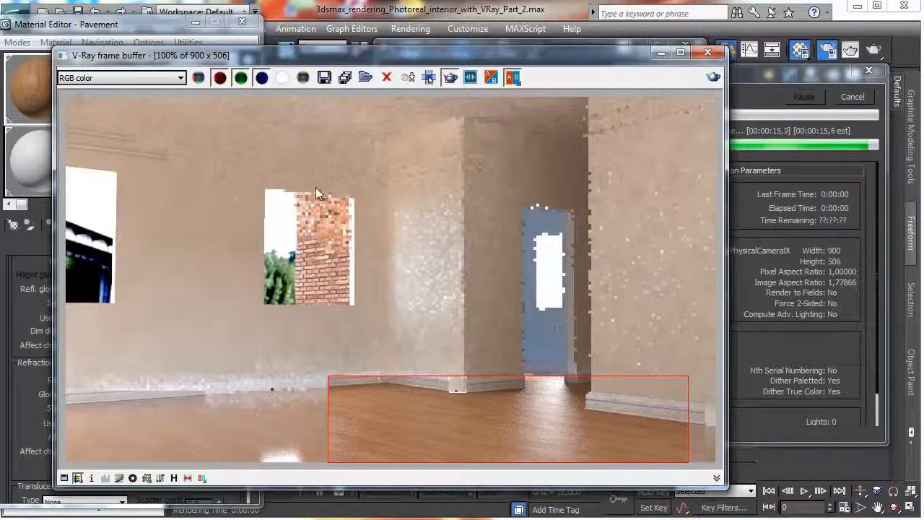
# Enable the Pavement material's RGlossiness map and set its Color Correction brightness to about 45,5 and contrast to 100.
pyautogui.click(127, 29)
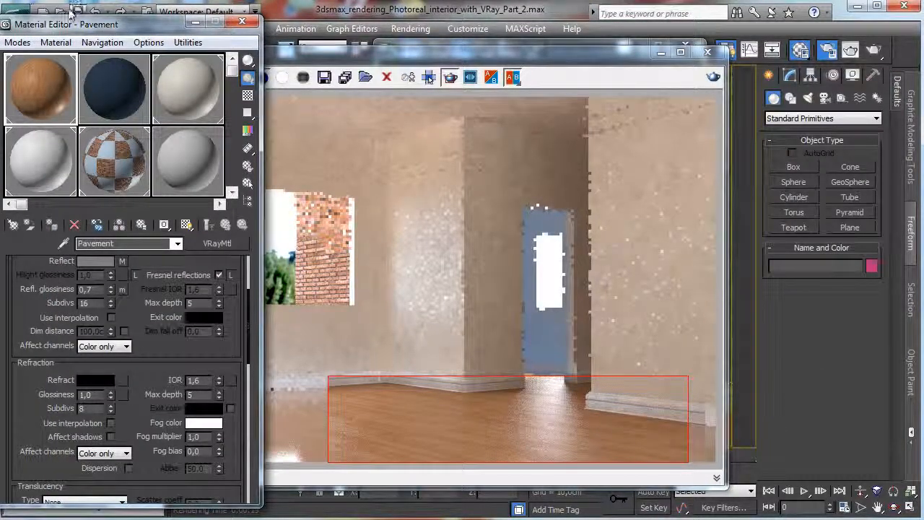
pyautogui.scroll(-5, 126, 289)
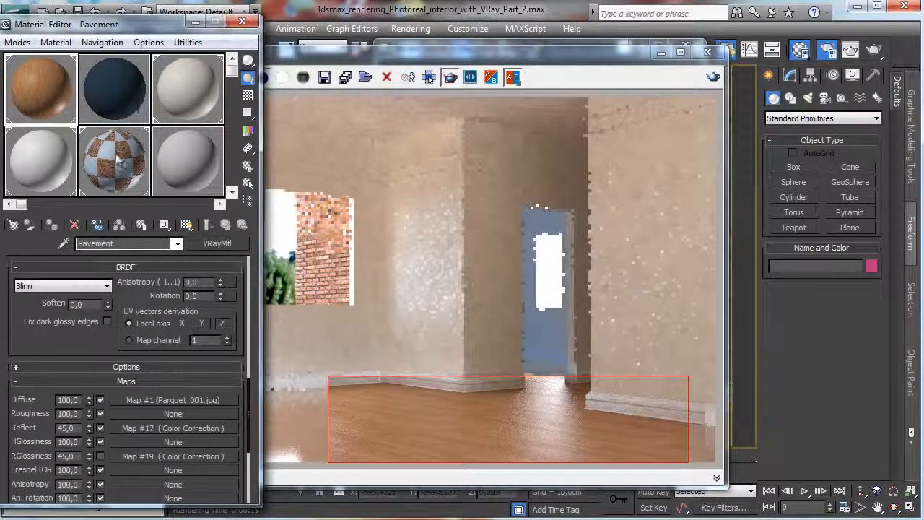
pyautogui.scroll(-3, 99, 357)
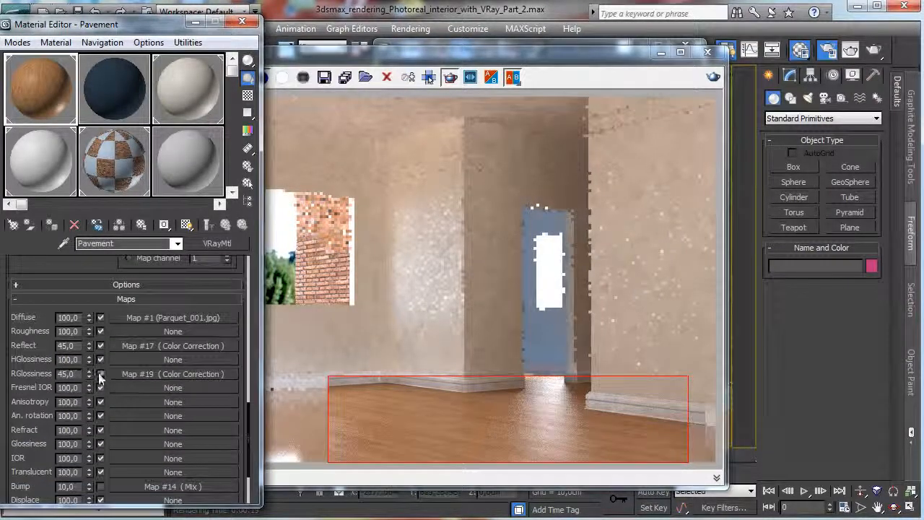
pyautogui.click(162, 374)
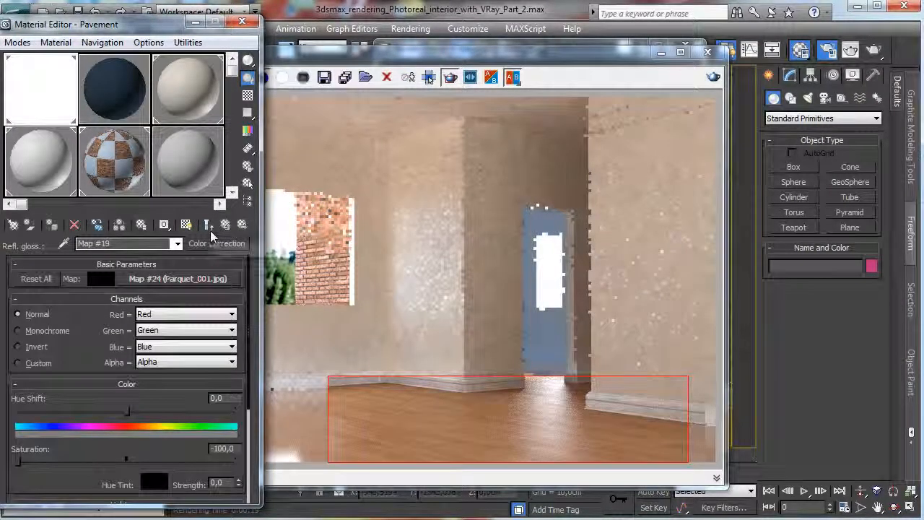
pyautogui.scroll(-5, 155, 309)
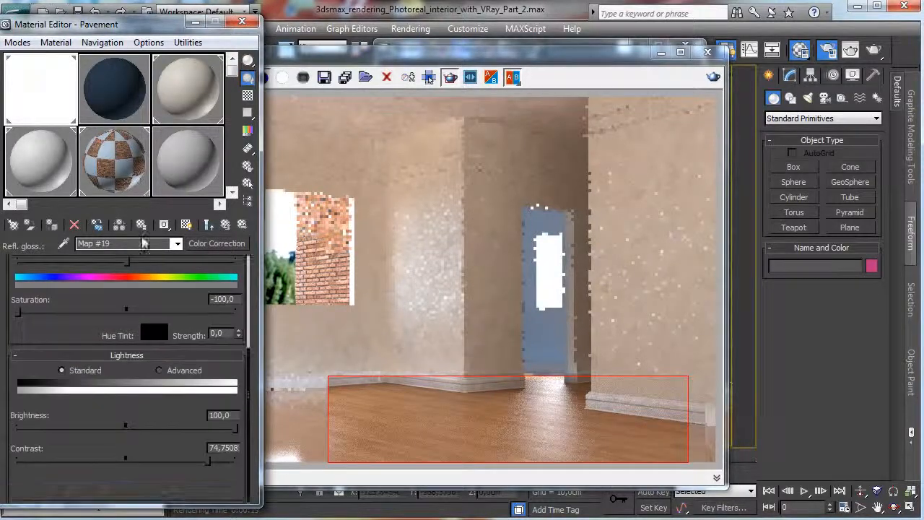
pyautogui.click(161, 429)
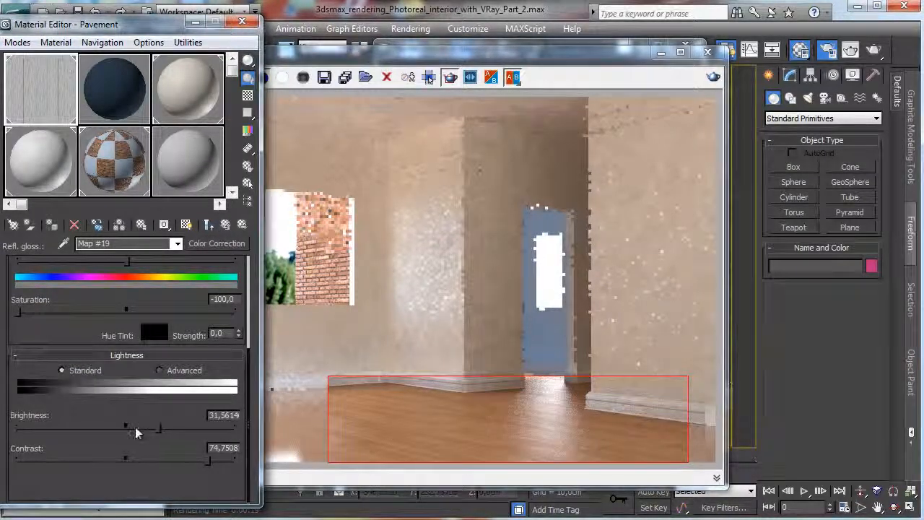
pyautogui.moveTo(207, 460); pyautogui.dragTo(259, 468)
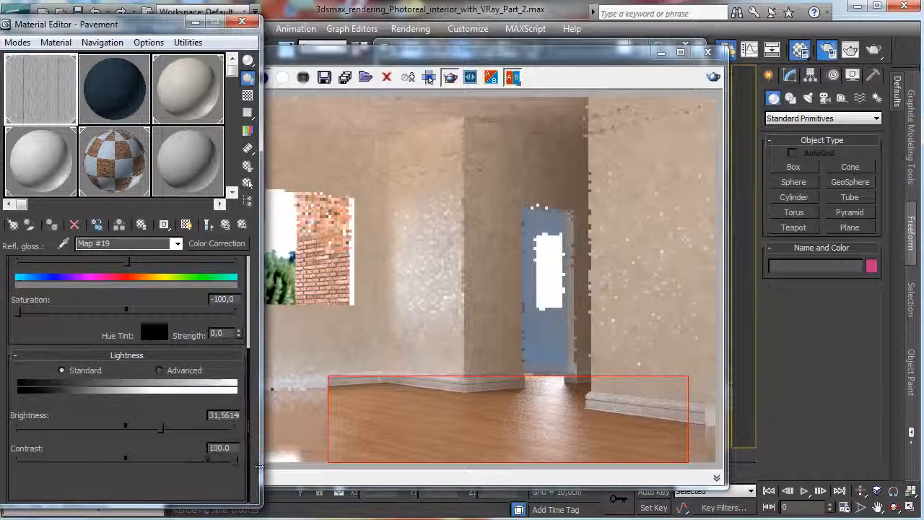
pyautogui.click(172, 428)
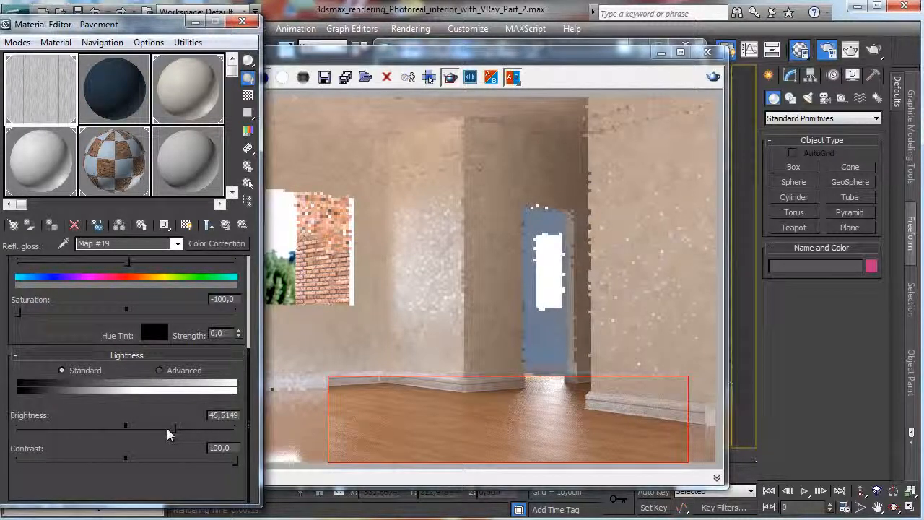
pyautogui.click(208, 224)
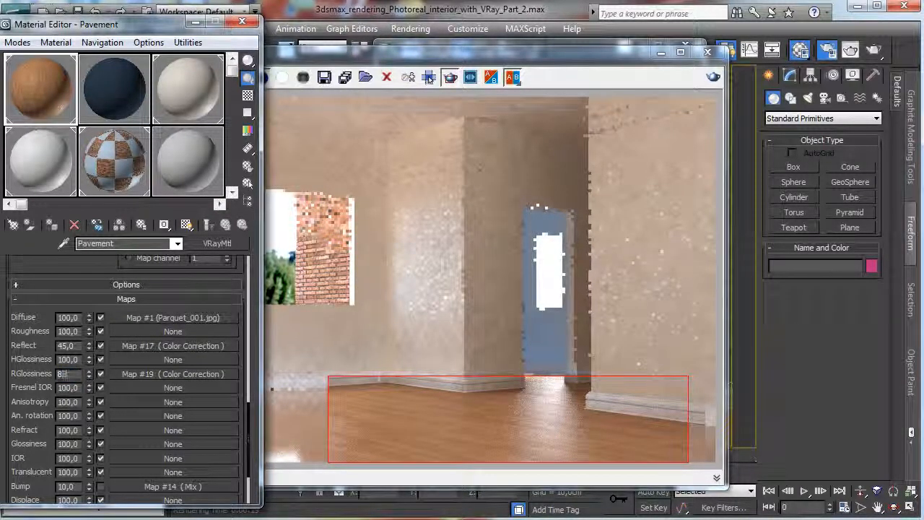
# Set the RGlossiness map's amount to 50, test-render the floor region, and stop the render.
pyautogui.write('5')
pyautogui.press('Return')
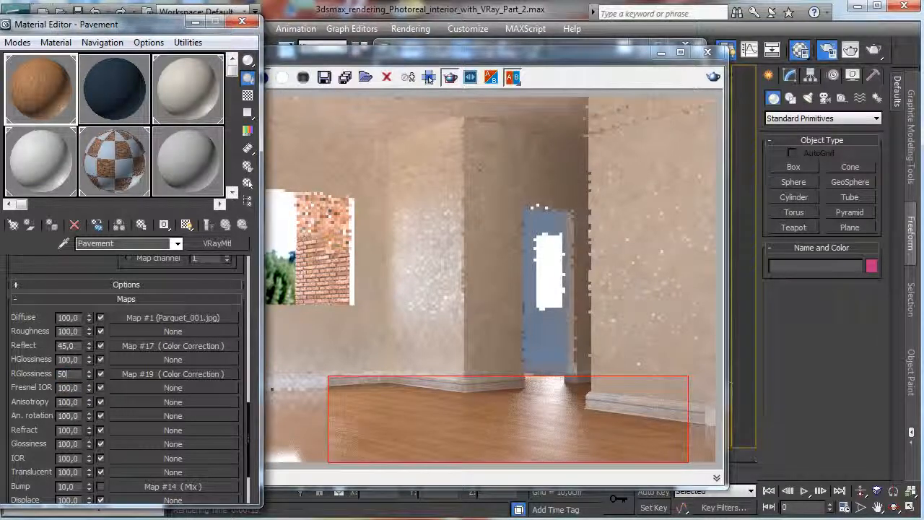
pyautogui.write('50')
pyautogui.press('Return')
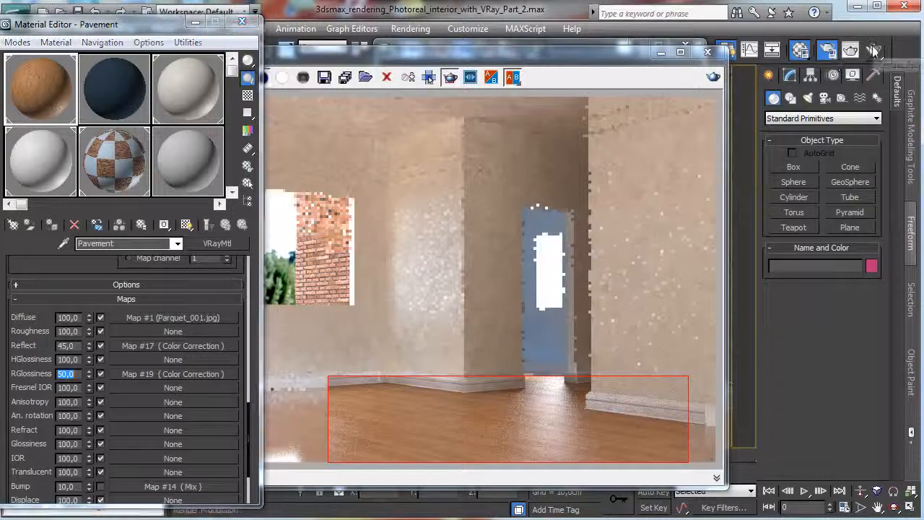
pyautogui.click(874, 49)
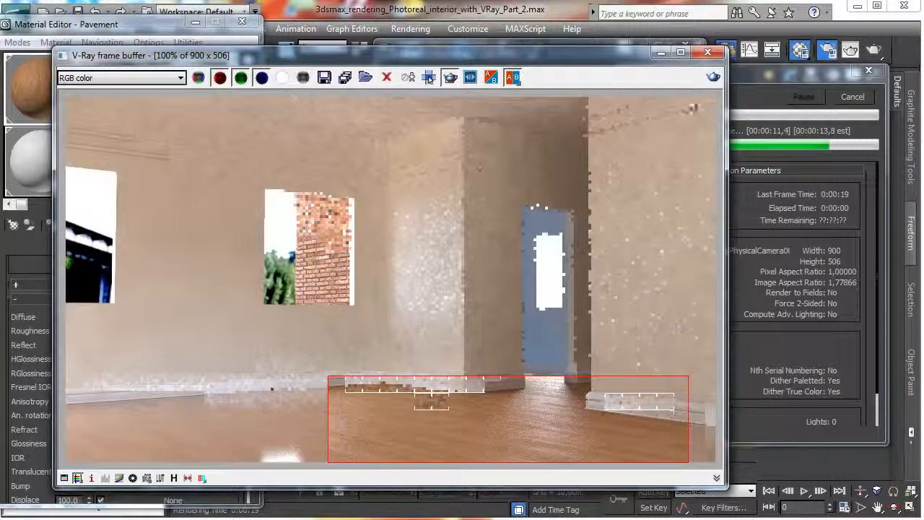
pyautogui.click(854, 97)
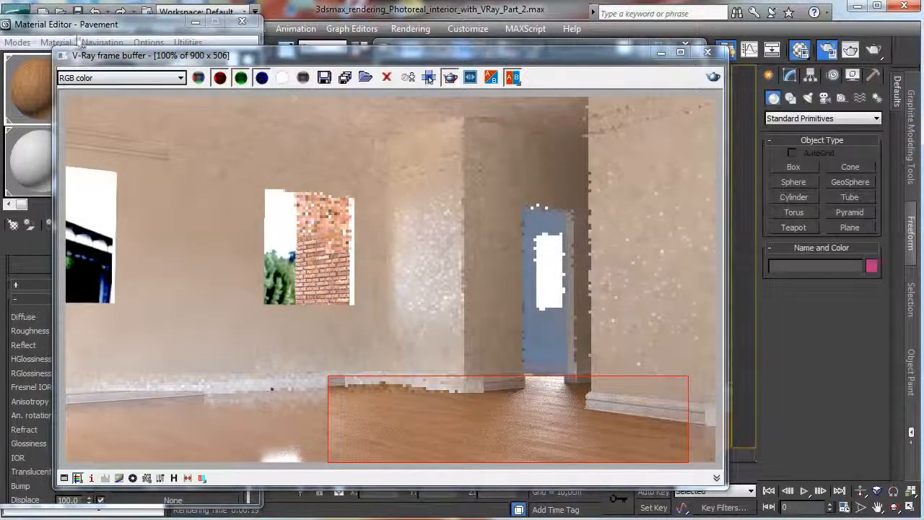
# Raise the RGlossiness map's Color Correction brightness to about 56,8 and render the floor region.
pyautogui.click(85, 27)
pyautogui.click(198, 372)
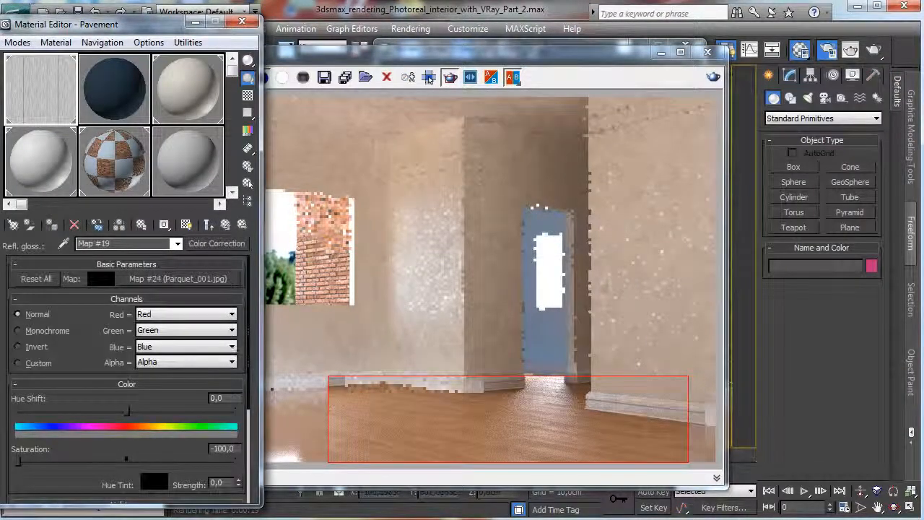
pyautogui.scroll(-4, 185, 413)
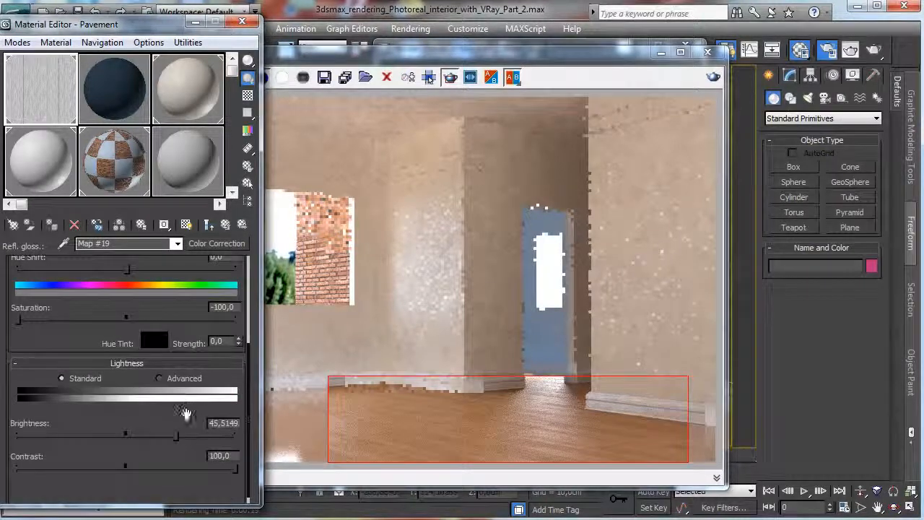
pyautogui.moveTo(176, 437); pyautogui.dragTo(195, 436)
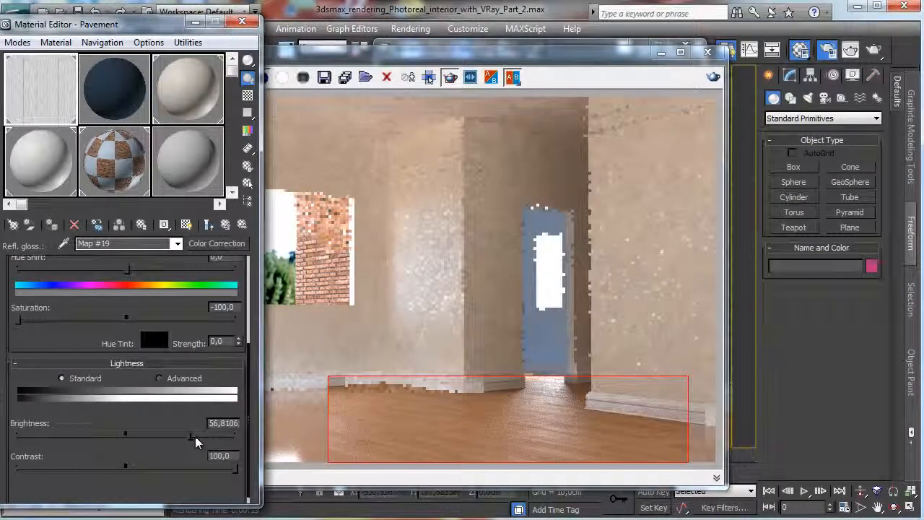
pyautogui.click(225, 225)
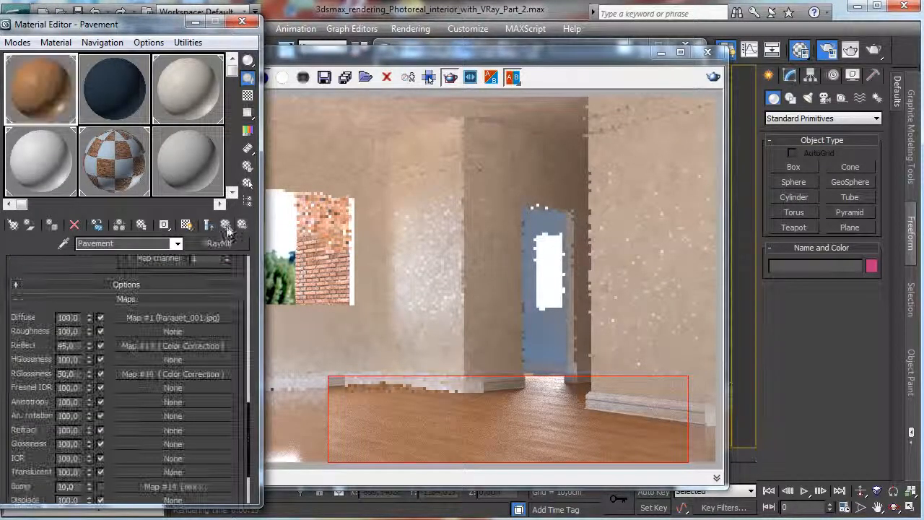
pyautogui.click(713, 78)
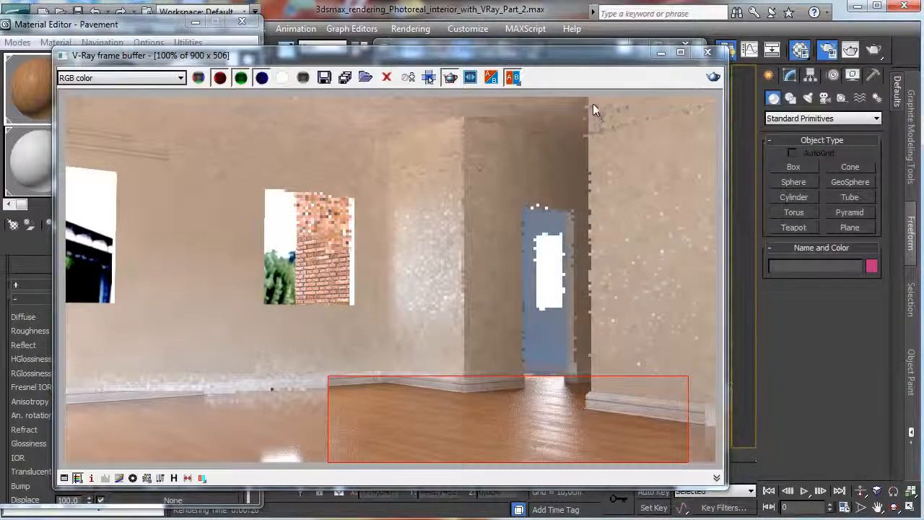
# Place a teapot with a radius of about 41 cm on the floor near the wall corner and render the floor region.
pyautogui.click(661, 52)
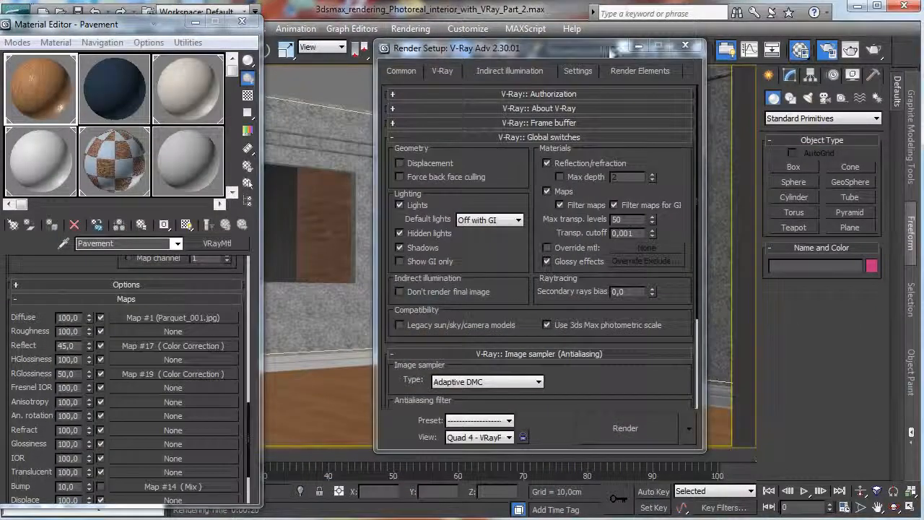
pyautogui.click(664, 48)
pyautogui.click(791, 228)
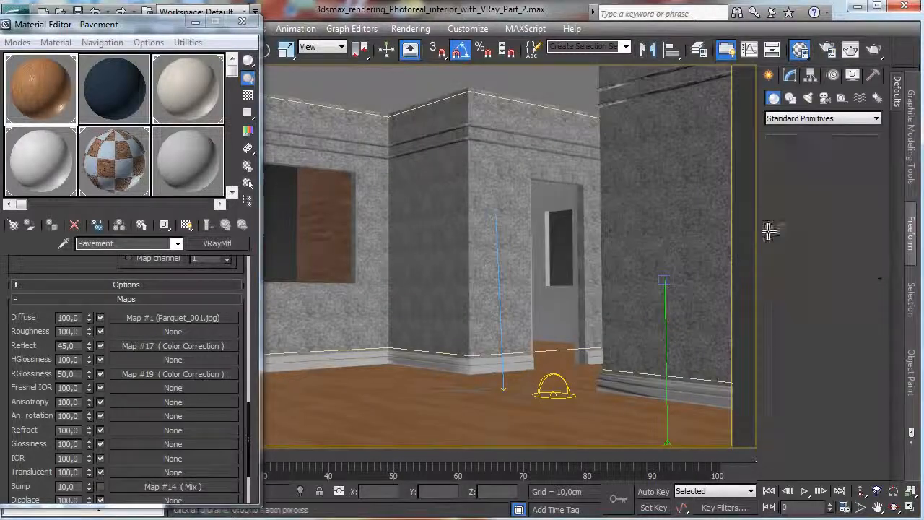
pyautogui.moveTo(475, 392); pyautogui.dragTo(475, 386)
pyautogui.moveTo(172, 24); pyautogui.dragTo(149, 73)
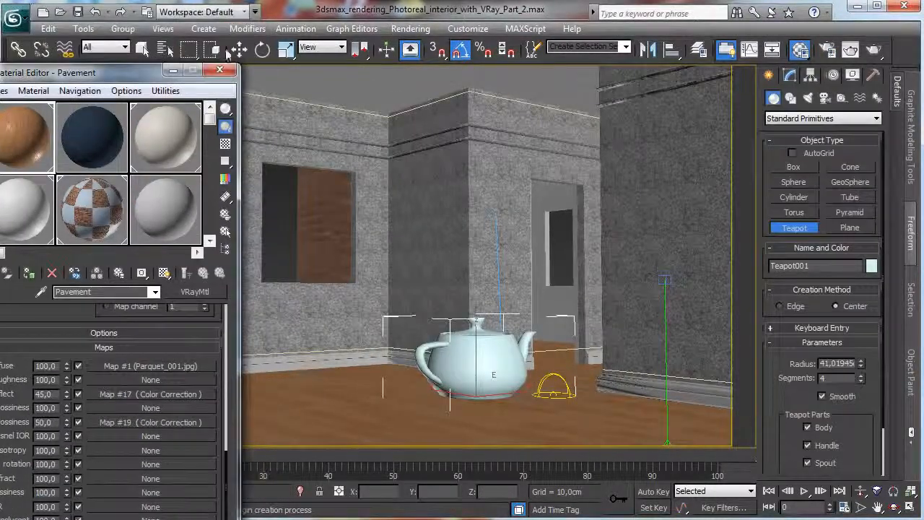
pyautogui.rightClick(496, 214)
pyautogui.moveTo(475, 353)
pyautogui.mouseDown()
pyautogui.moveTo(475, 382)
pyautogui.moveTo(476, 358)
pyautogui.mouseUp()
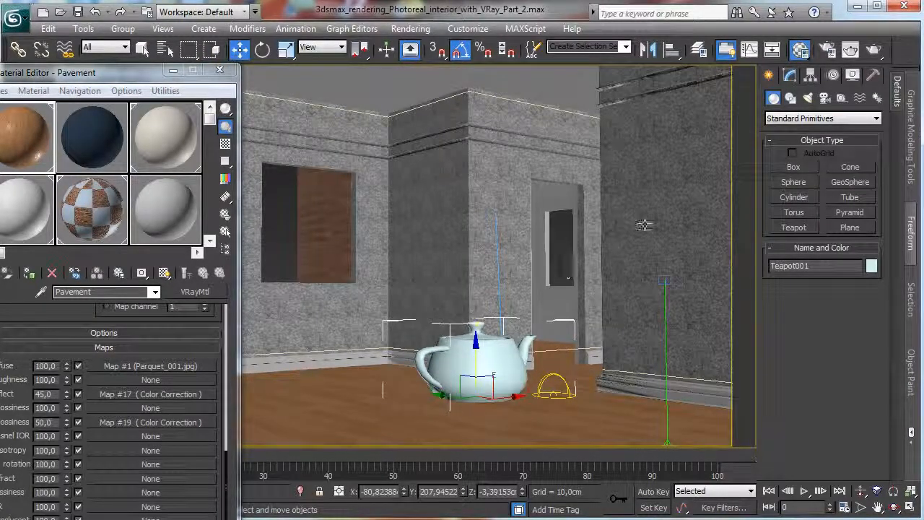
pyautogui.click(874, 49)
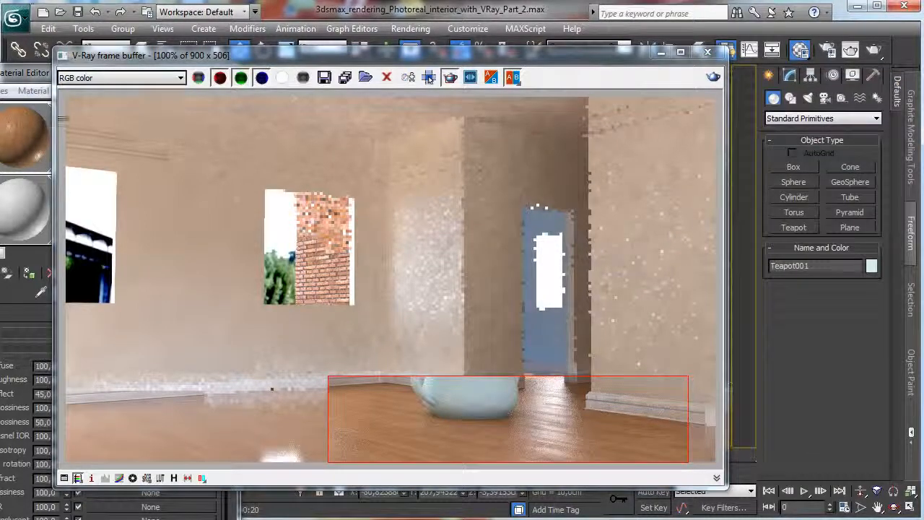
# Lighten the Pavement material's reflection color to a value of 75.
pyautogui.moveTo(34, 78); pyautogui.dragTo(34, 28)
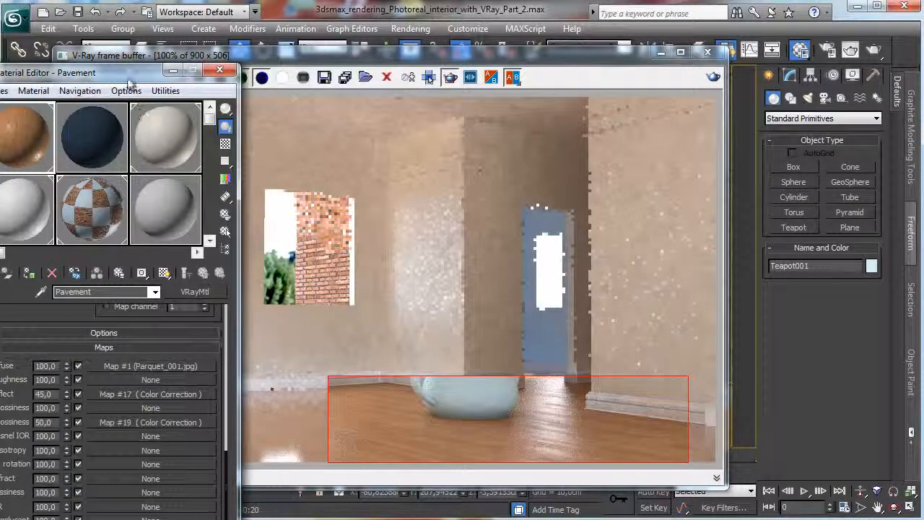
pyautogui.moveTo(153, 32); pyautogui.dragTo(293, 34)
pyautogui.scroll(6, 260, 401)
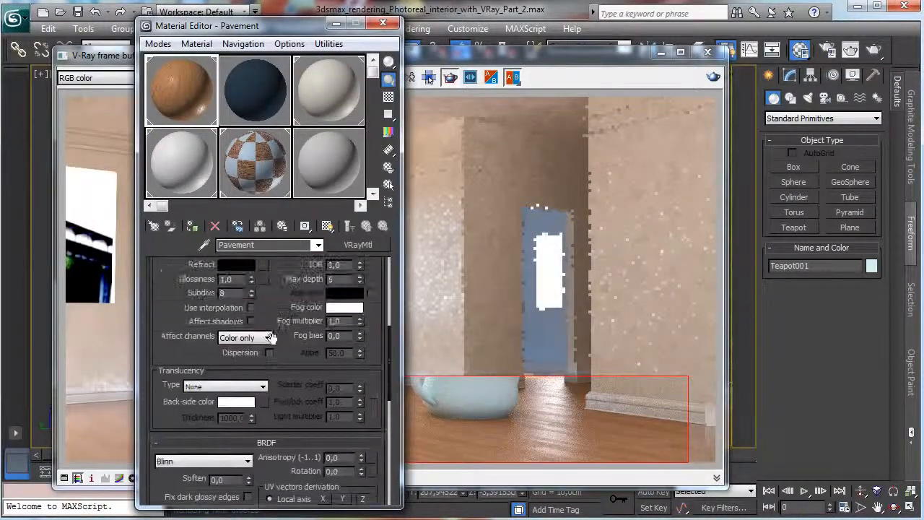
pyautogui.scroll(3, 260, 402)
pyautogui.click(244, 288)
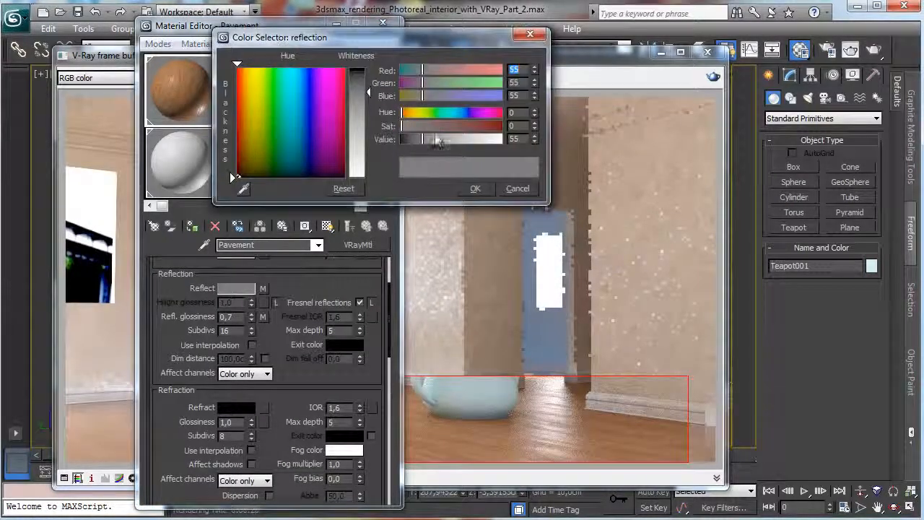
pyautogui.click(430, 139)
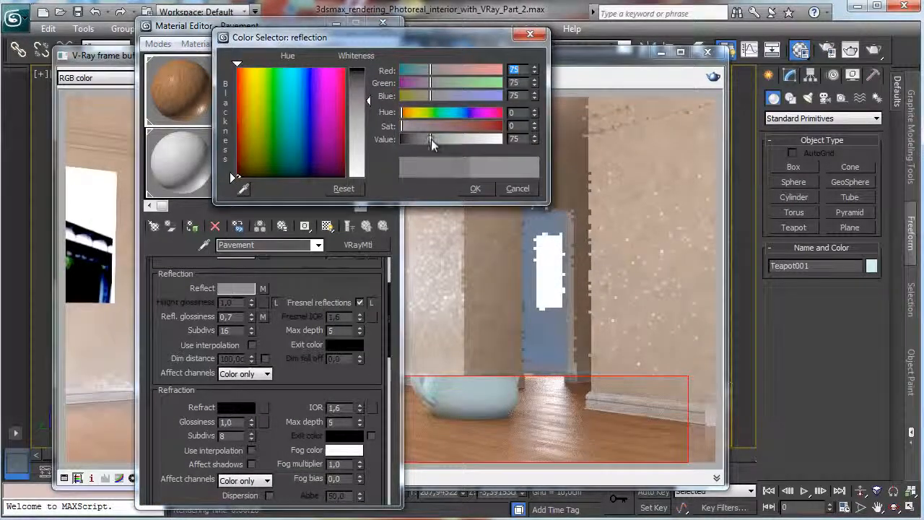
pyautogui.click(476, 189)
# Set the Pavement material's reflection glossiness to 0,8 and render the floor region with the teapot.
pyautogui.scroll(-9, 268, 343)
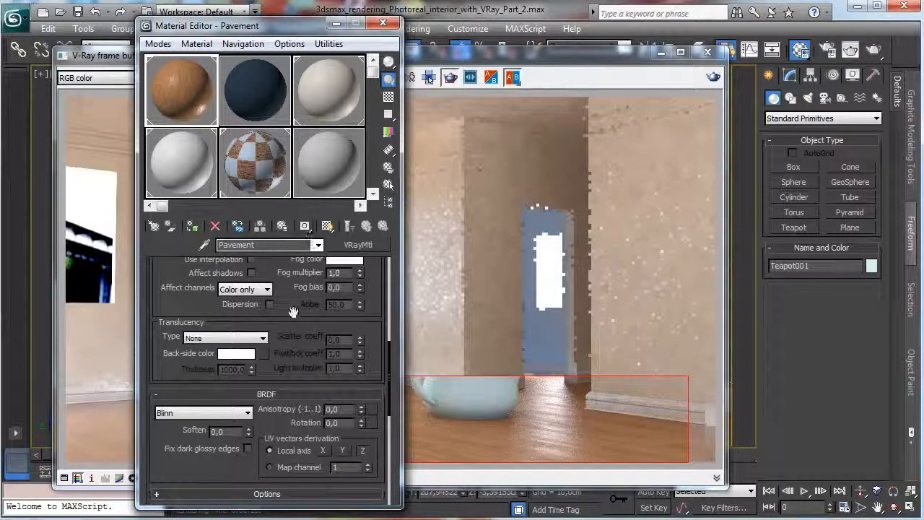
pyautogui.scroll(10, 258, 347)
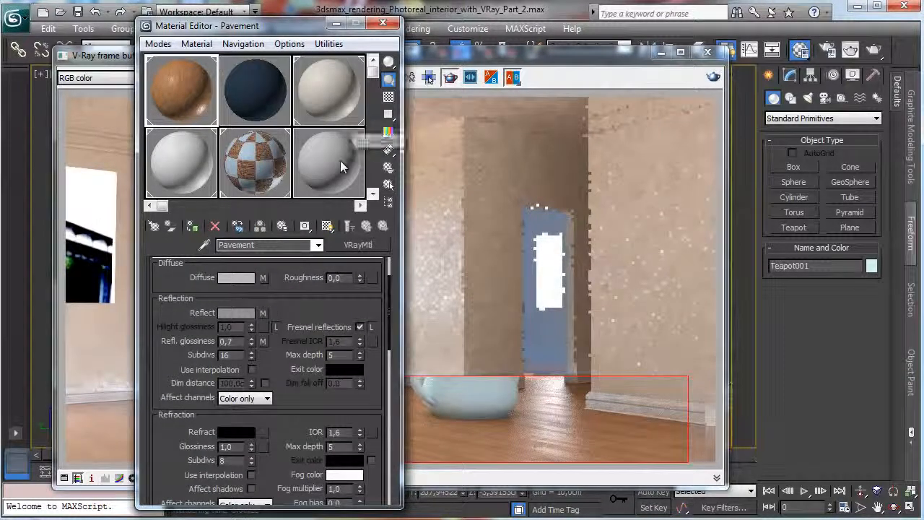
pyautogui.press('BackSpace')
pyautogui.write('8')
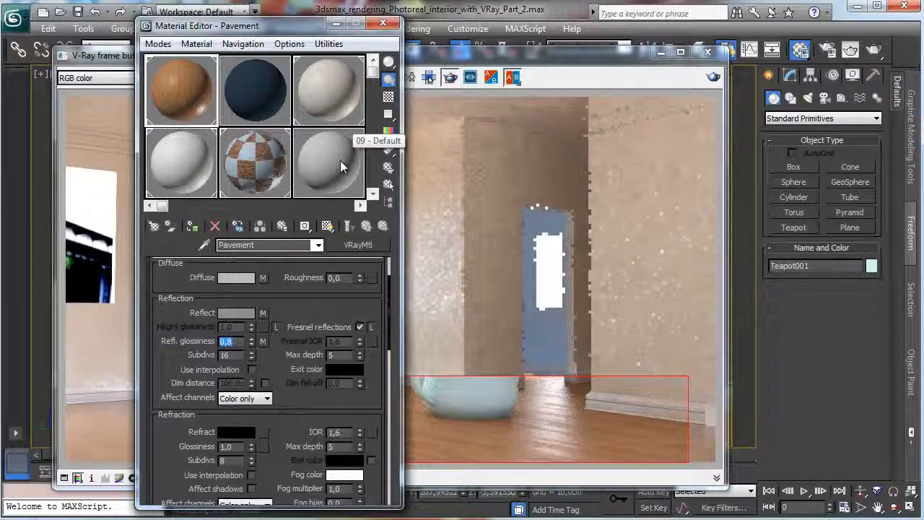
pyautogui.click(713, 78)
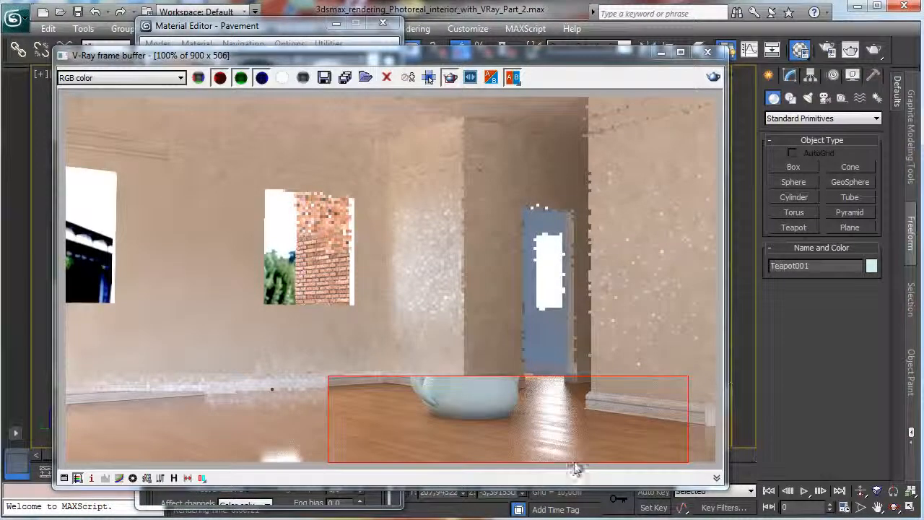
# Set the DMC Sampler's min samples to 64 and global subdivs multiplier to 4,0, and render the floor region.
pyautogui.click(662, 52)
pyautogui.click(823, 52)
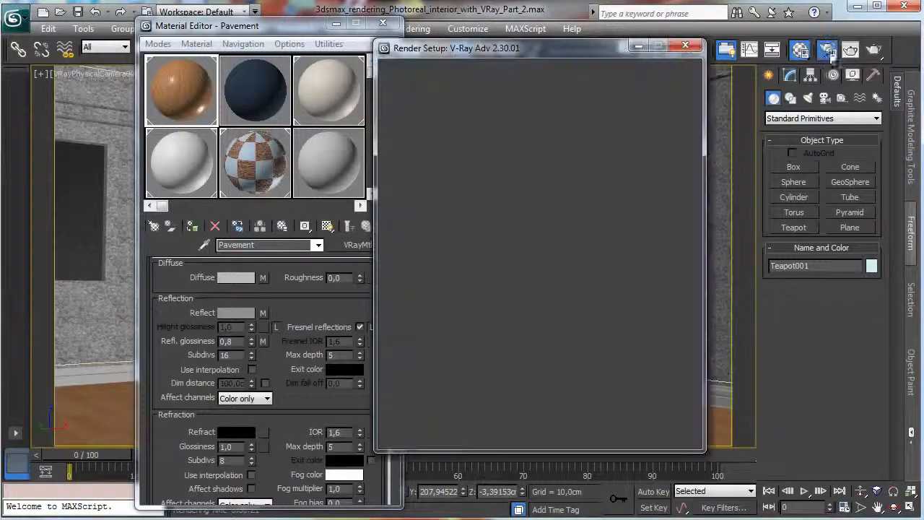
pyautogui.click(409, 72)
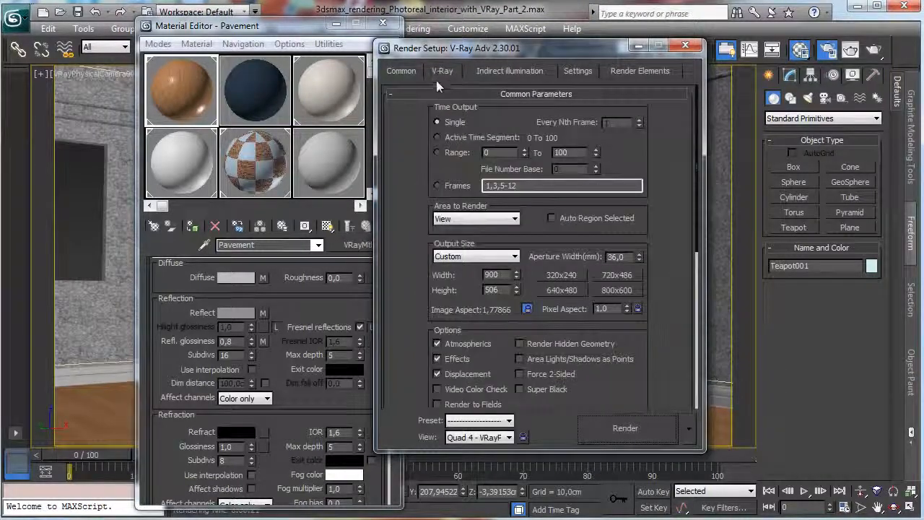
pyautogui.scroll(-5, 449, 245)
pyautogui.click(442, 71)
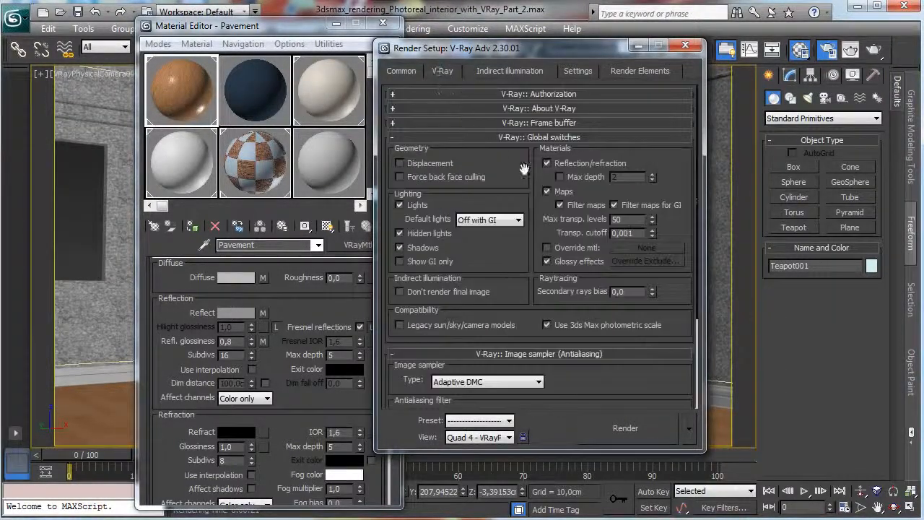
pyautogui.scroll(-3, 525, 264)
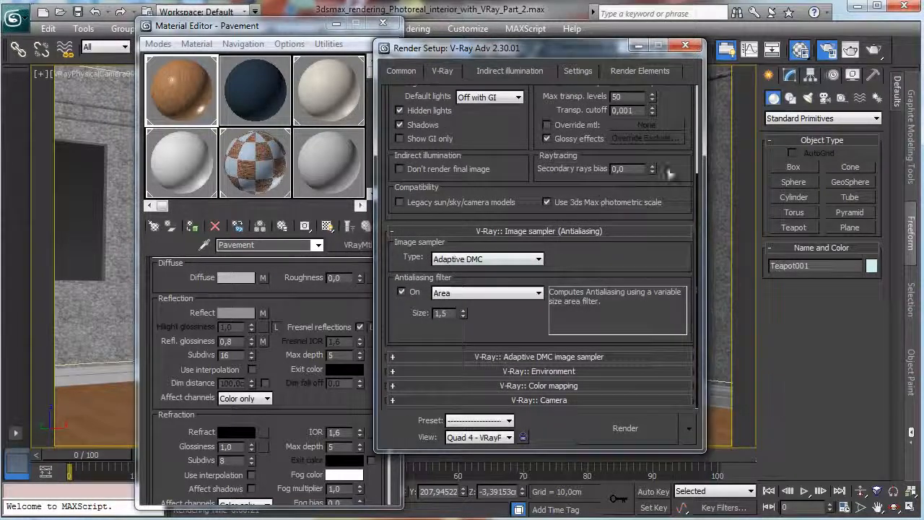
pyautogui.click(578, 71)
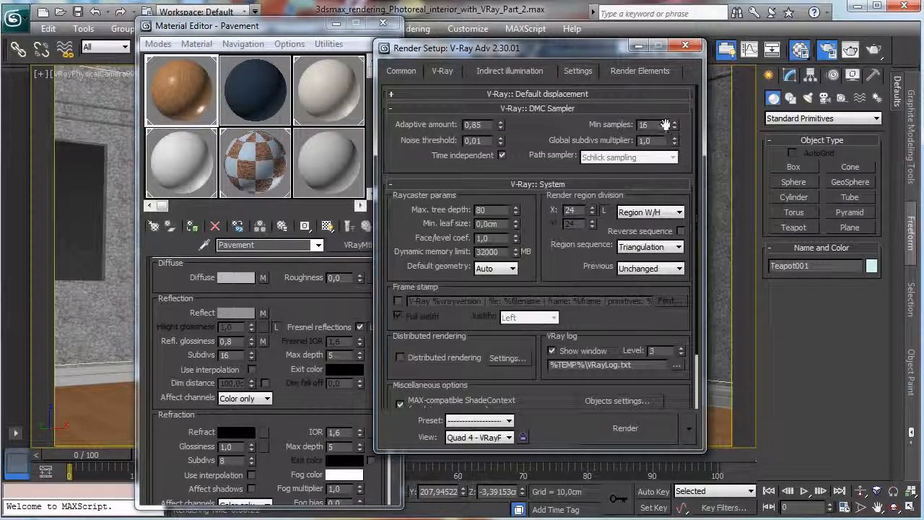
pyautogui.write('64')
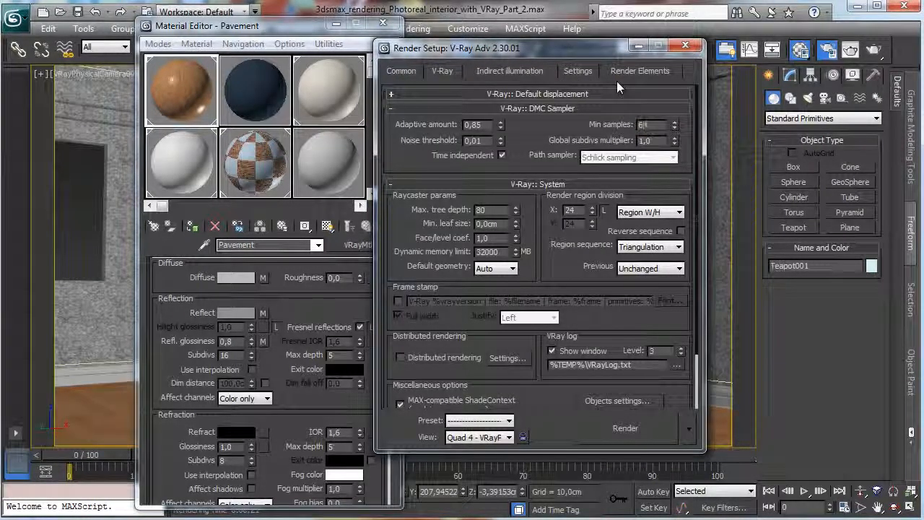
pyautogui.press('Tab')
pyautogui.write('4')
pyautogui.press('Return')
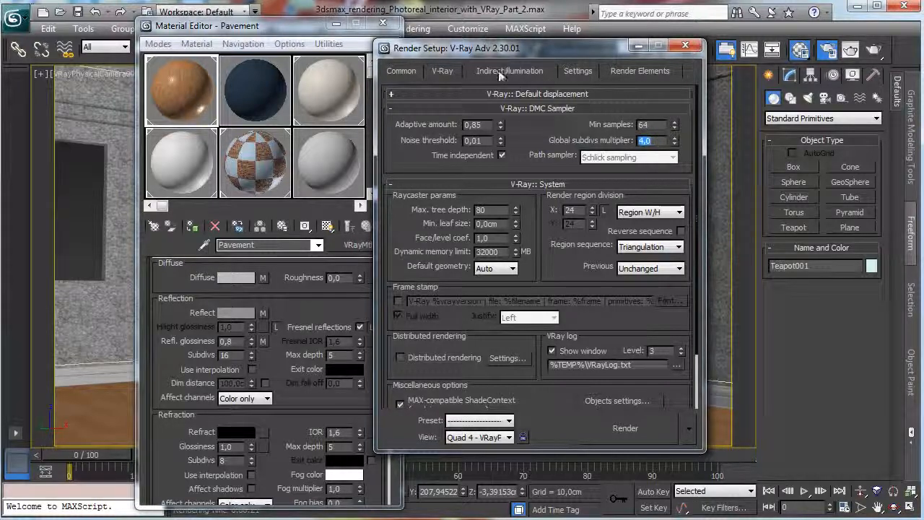
pyautogui.click(501, 73)
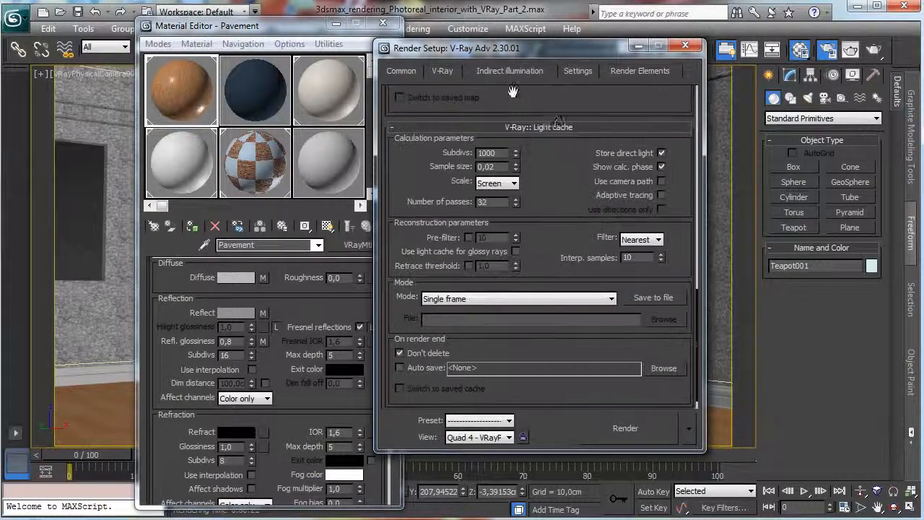
pyautogui.click(623, 429)
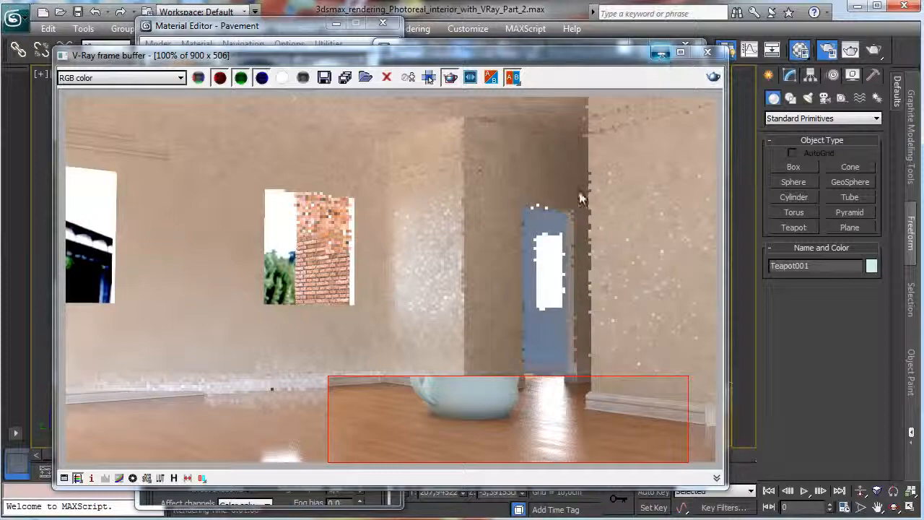
# Close the render and material windows and delete the test teapot from the floor.
pyautogui.click(661, 54)
pyautogui.click(686, 47)
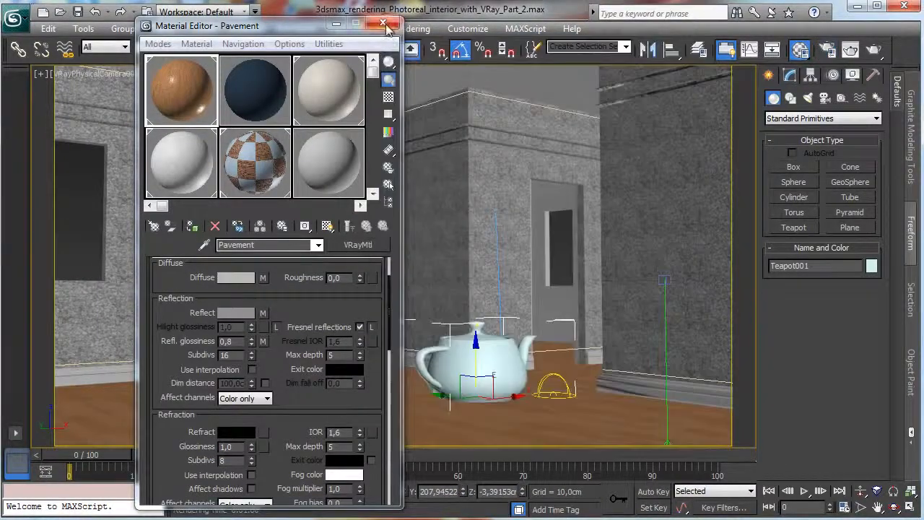
pyautogui.click(382, 24)
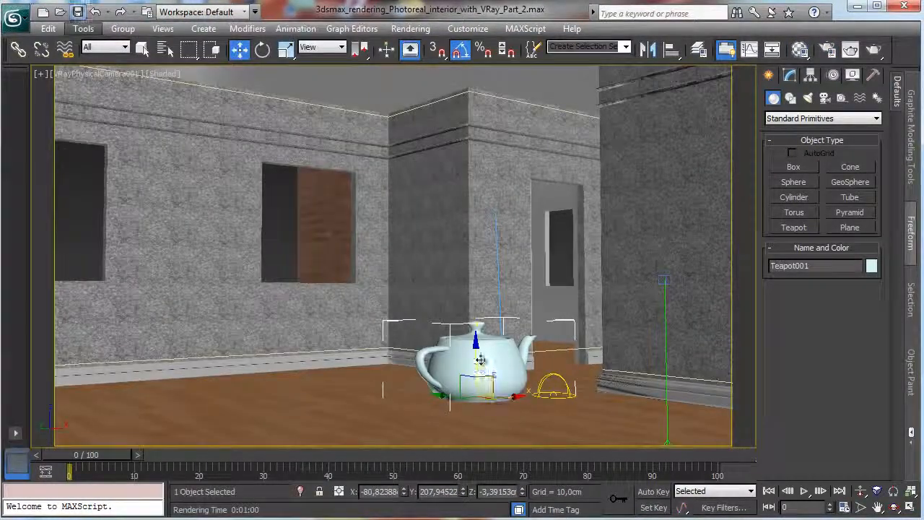
pyautogui.press('Delete')
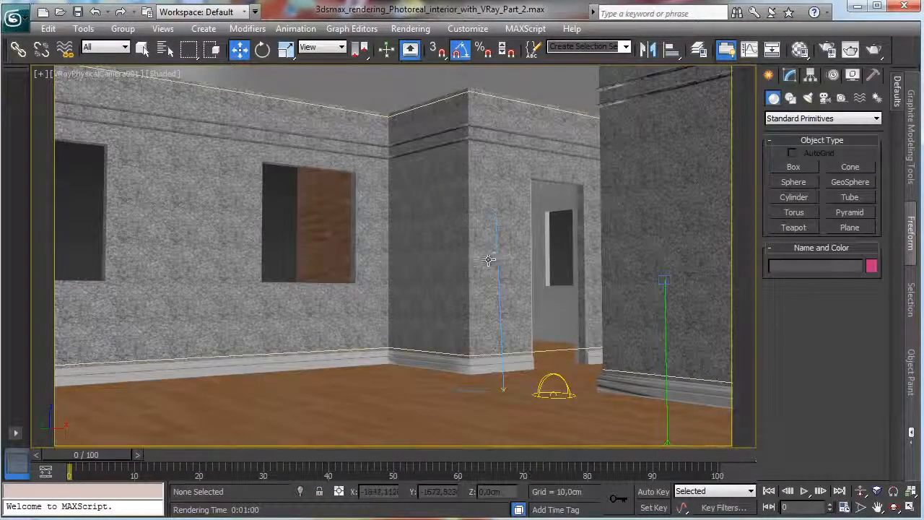
# Isolate Room Wall 1 and frame the window opening nearest the wall corner in a maximized front view.
pyautogui.click(531, 209)
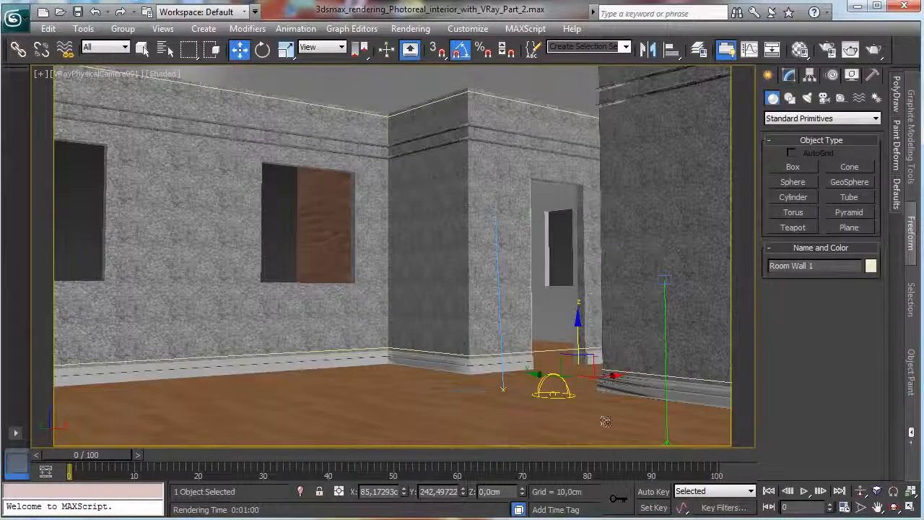
pyautogui.click(300, 491)
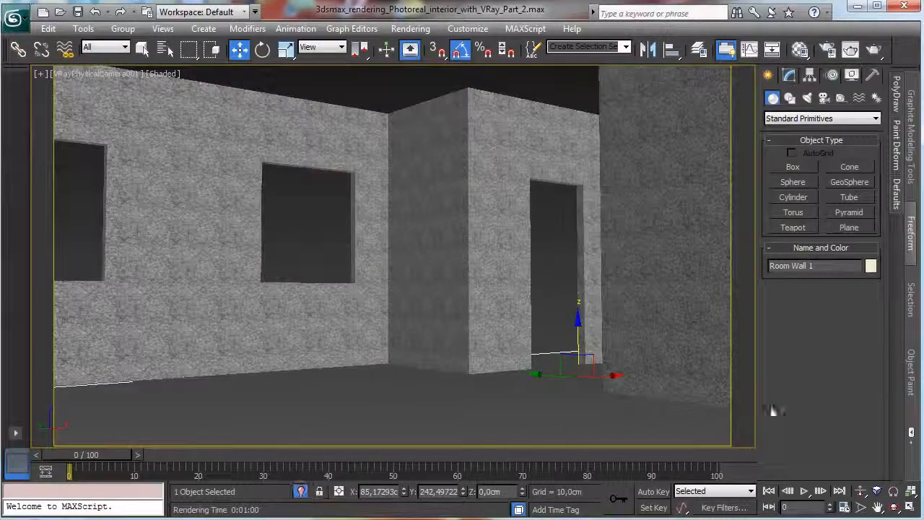
pyautogui.click(911, 507)
pyautogui.rightClick(557, 190)
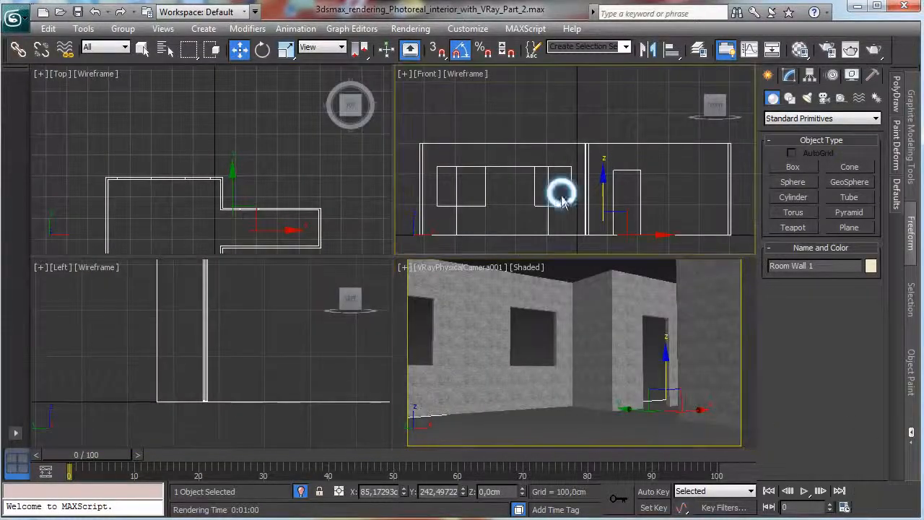
pyautogui.click(911, 508)
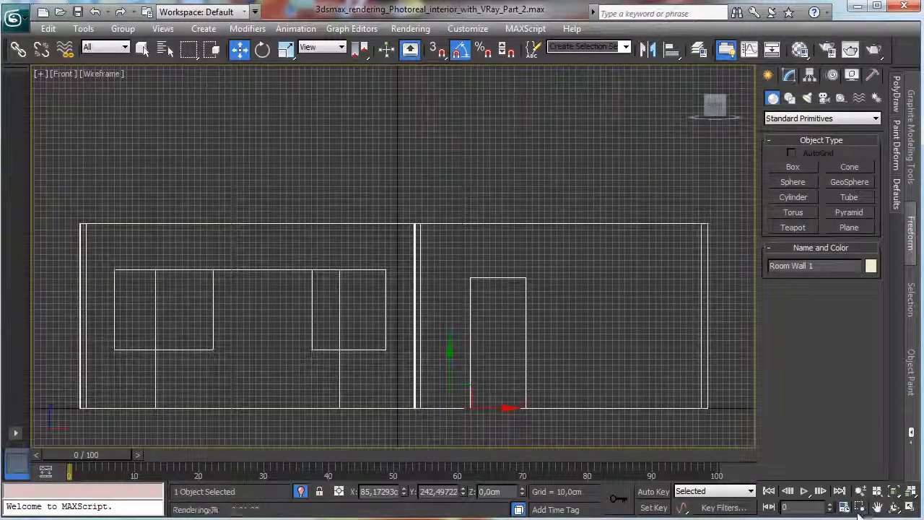
pyautogui.click(861, 508)
pyautogui.moveTo(304, 264); pyautogui.dragTo(399, 373)
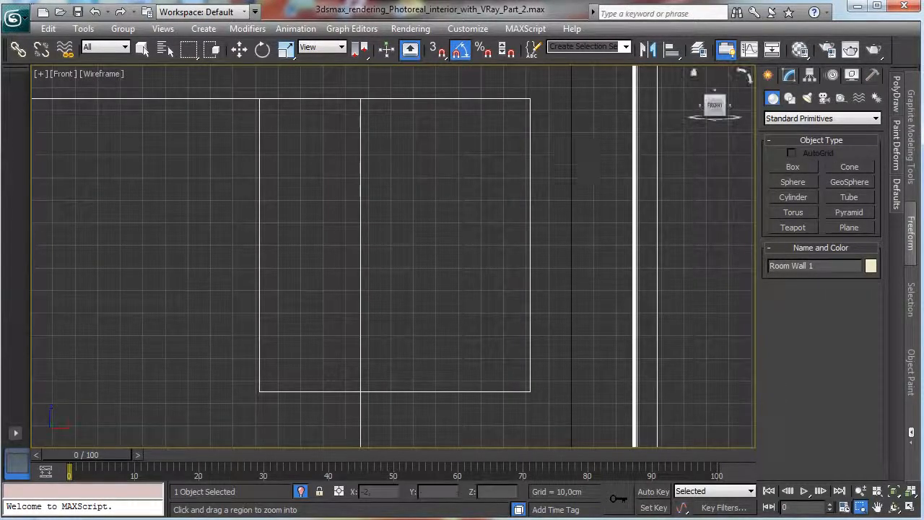
pyautogui.click(792, 121)
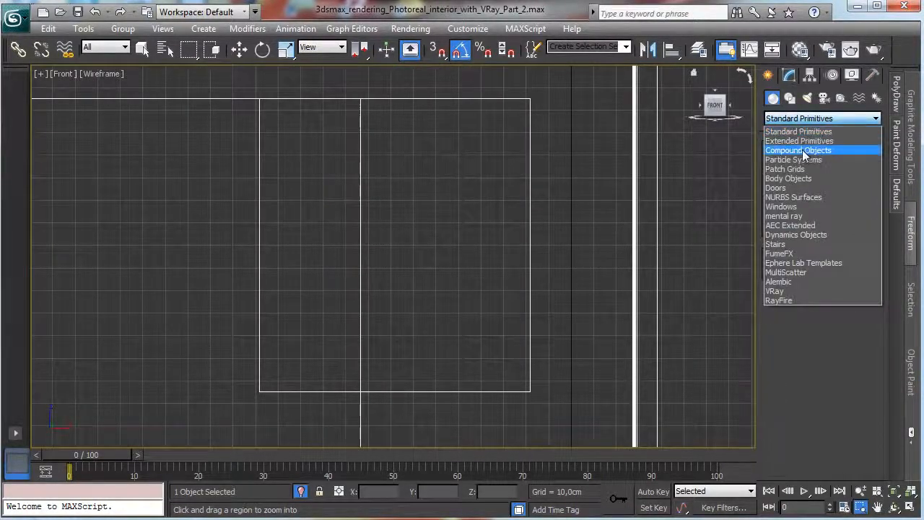
pyautogui.click(802, 137)
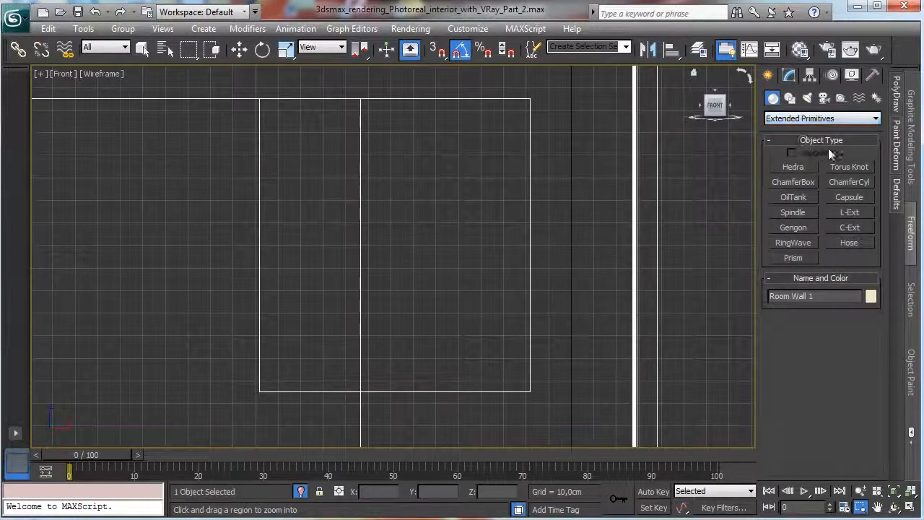
pyautogui.click(806, 181)
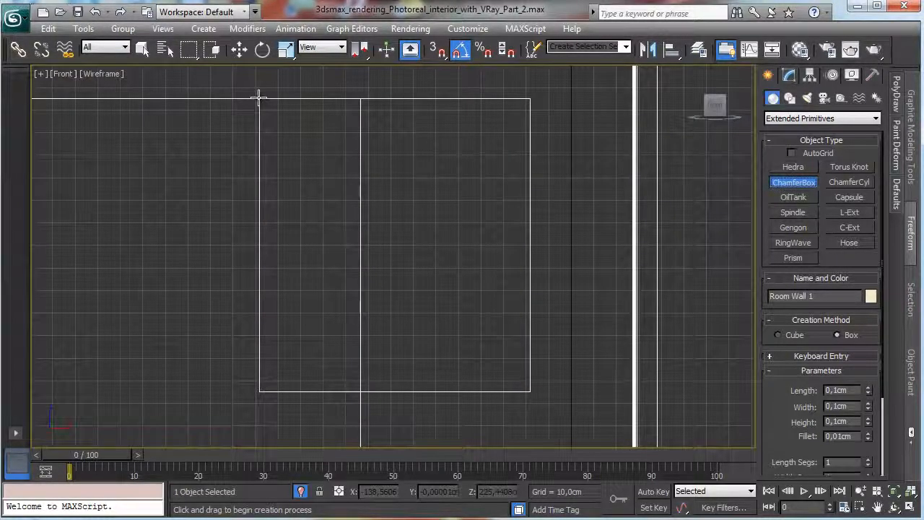
pyautogui.moveTo(260, 98); pyautogui.dragTo(531, 392)
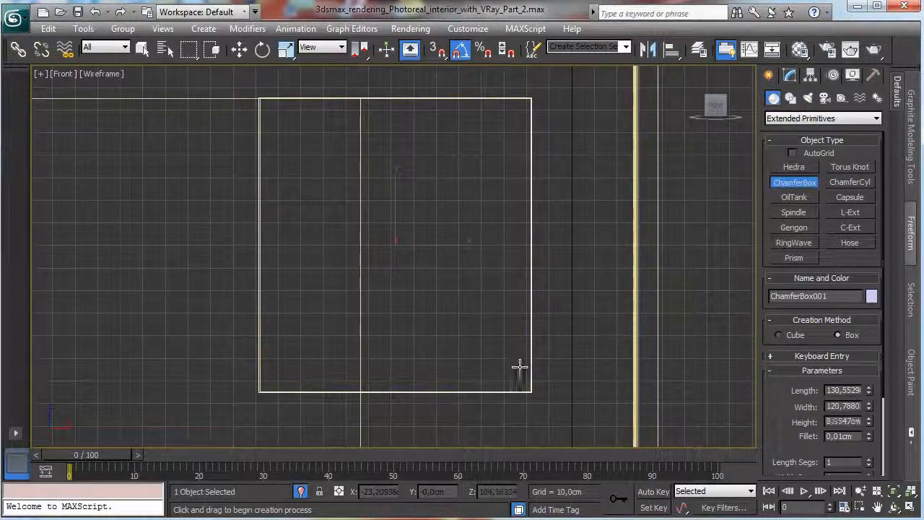
pyautogui.click(498, 342)
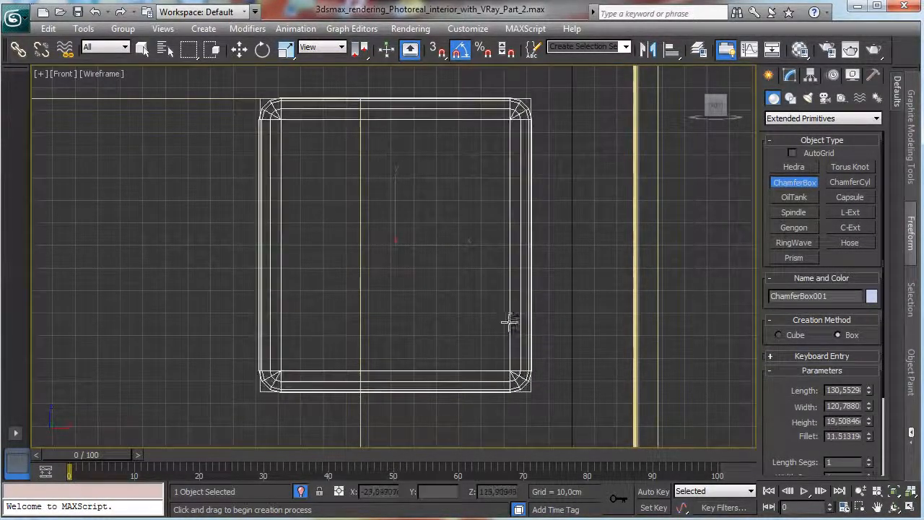
pyautogui.rightClick(510, 321)
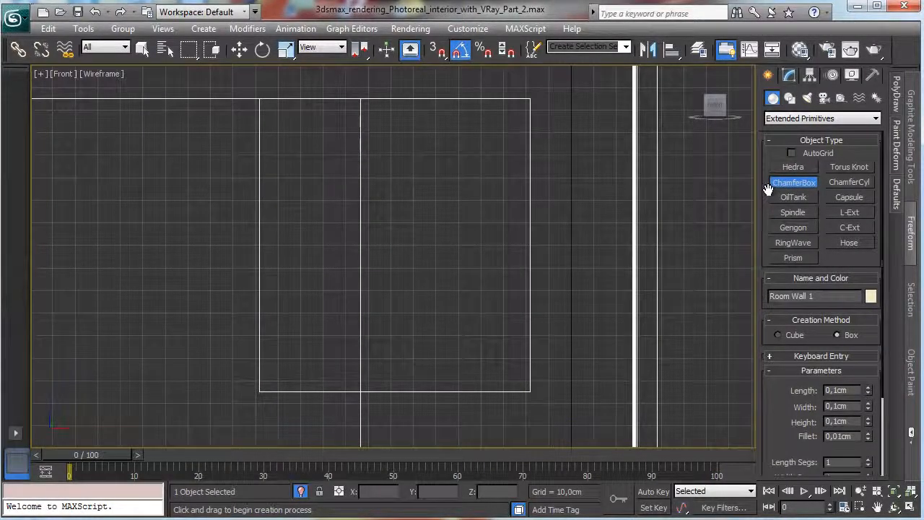
# Draw a rectangle spline about 131,5 cm long and 121,1 cm wide over the window opening and convert it to an editable spline.
pyautogui.click(790, 98)
pyautogui.click(850, 181)
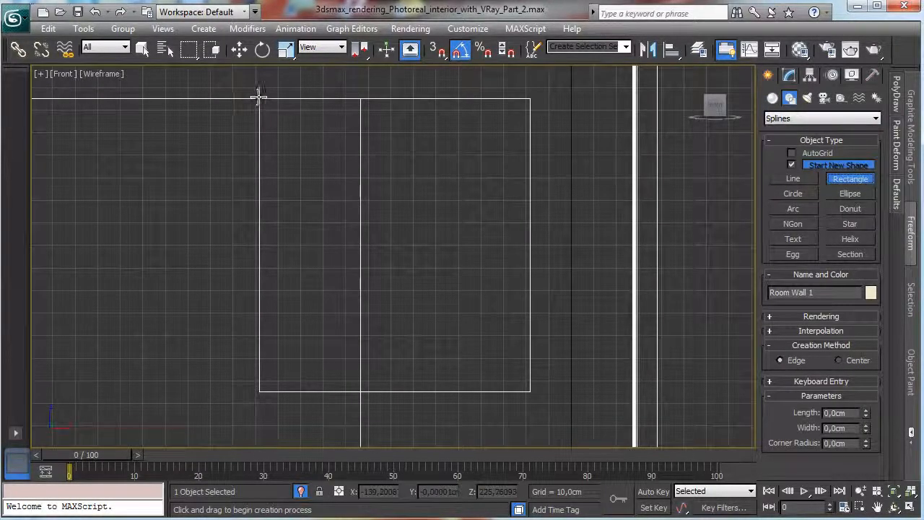
pyautogui.moveTo(260, 96); pyautogui.dragTo(532, 394)
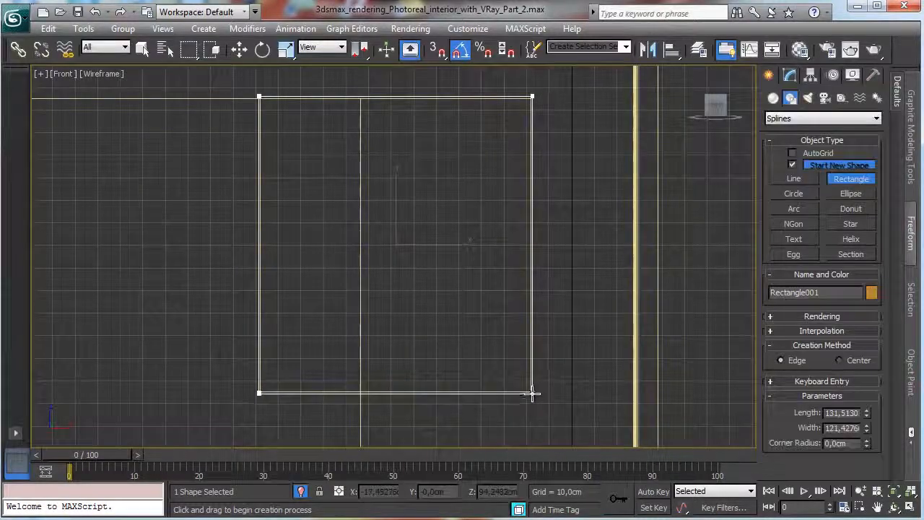
pyautogui.click(789, 75)
pyautogui.rightClick(444, 192)
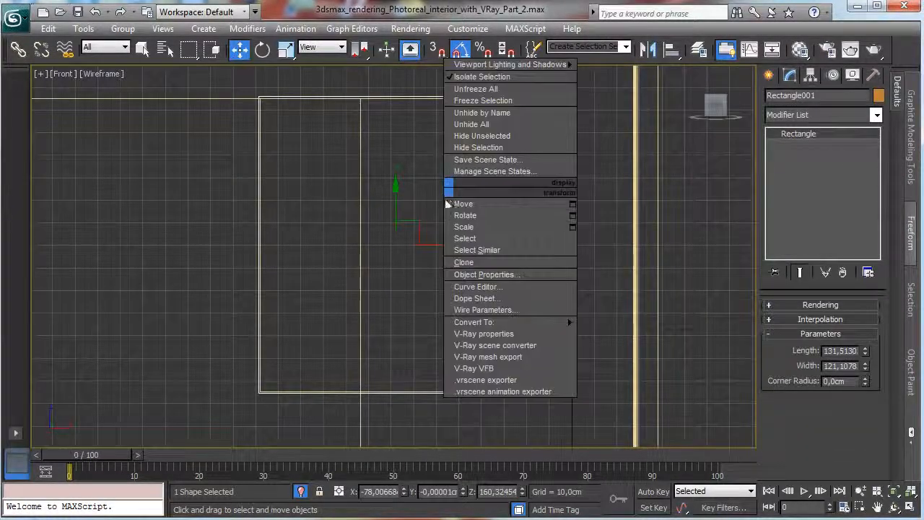
pyautogui.moveTo(568, 323)
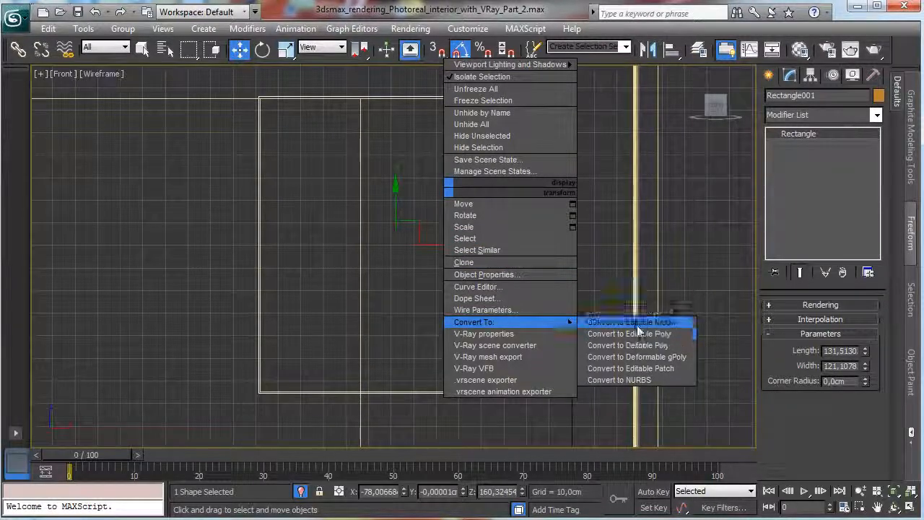
pyautogui.click(640, 323)
# Outline the rectangle spline inward by 3,0 cm to form the window frame's profile.
pyautogui.click(837, 355)
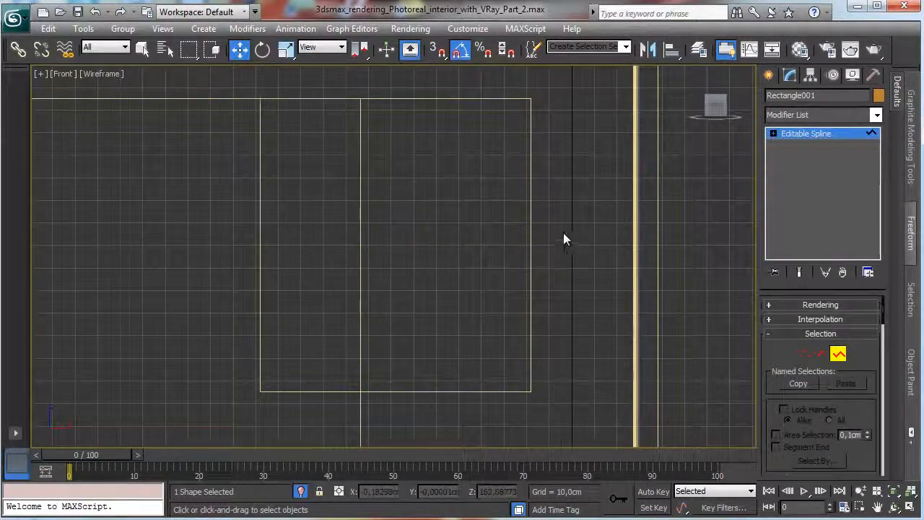
pyautogui.click(533, 235)
pyautogui.scroll(-5, 837, 296)
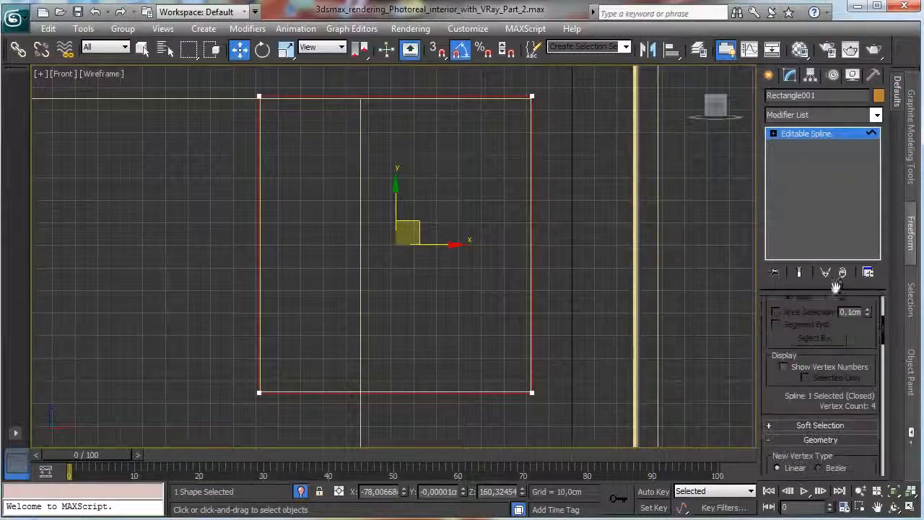
pyautogui.scroll(-4, 856, 382)
pyautogui.scroll(-5, 836, 305)
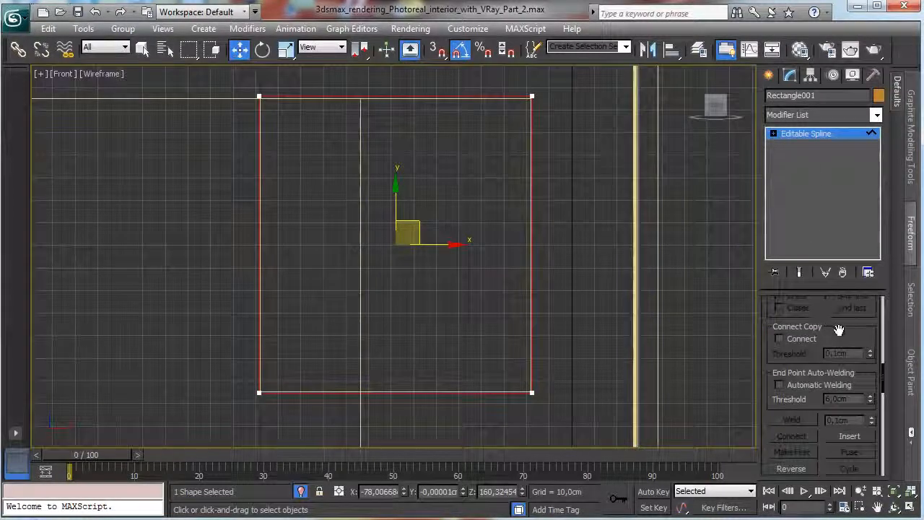
pyautogui.click(792, 431)
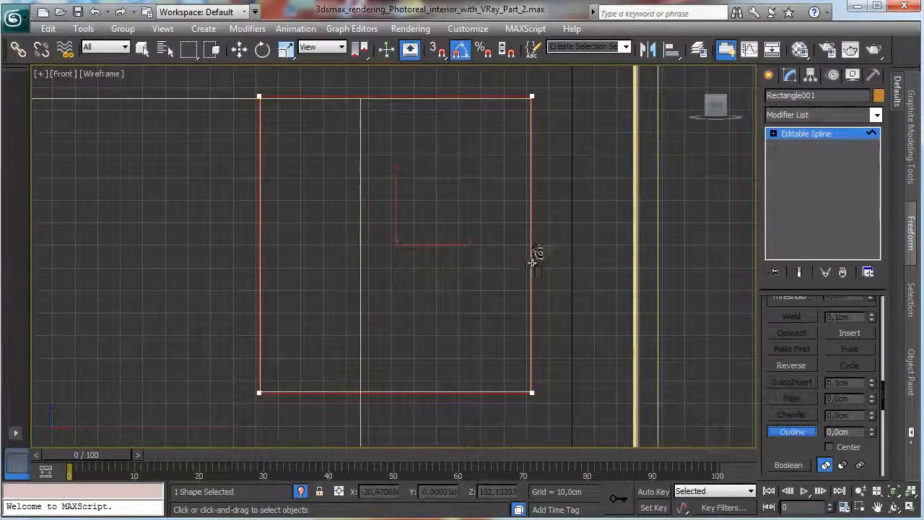
pyautogui.moveTo(533, 263); pyautogui.dragTo(510, 252)
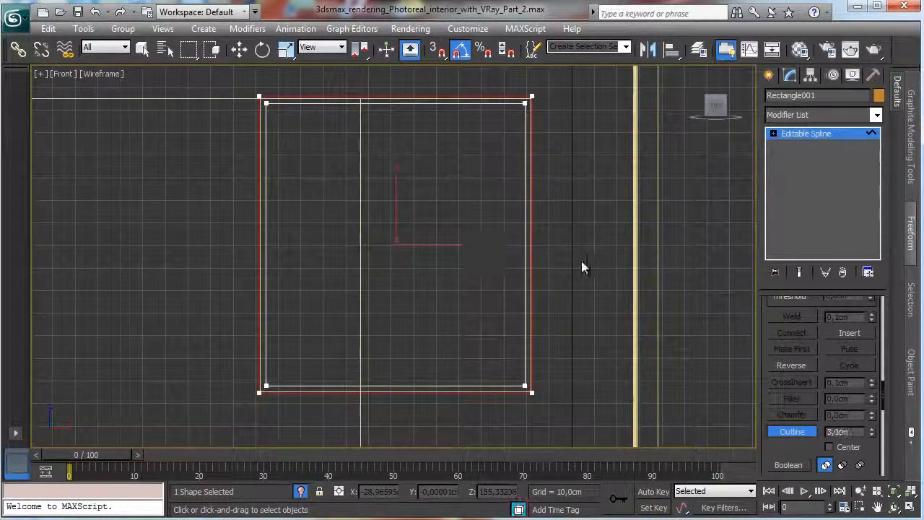
pyautogui.click(817, 135)
pyautogui.press('w')
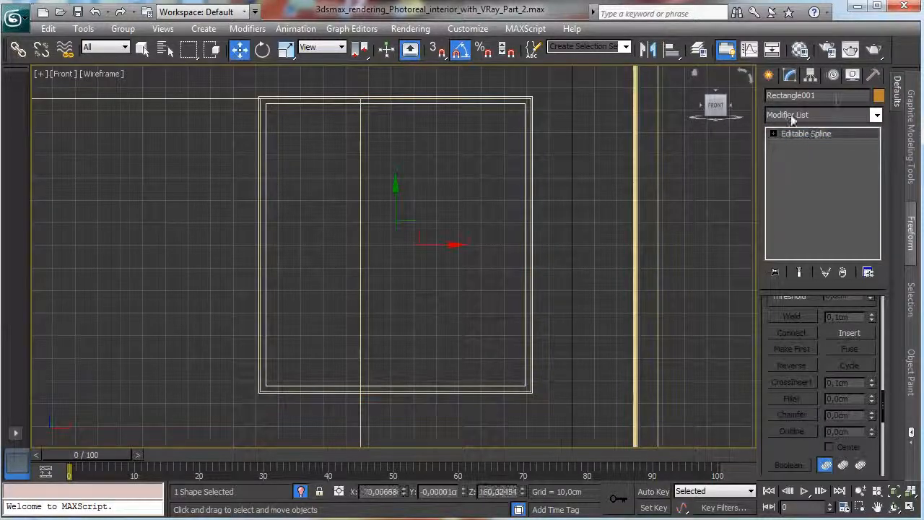
# Extrude the window frame profile by 5,0 cm.
pyautogui.click(876, 115)
pyautogui.scroll(-3, 858, 398)
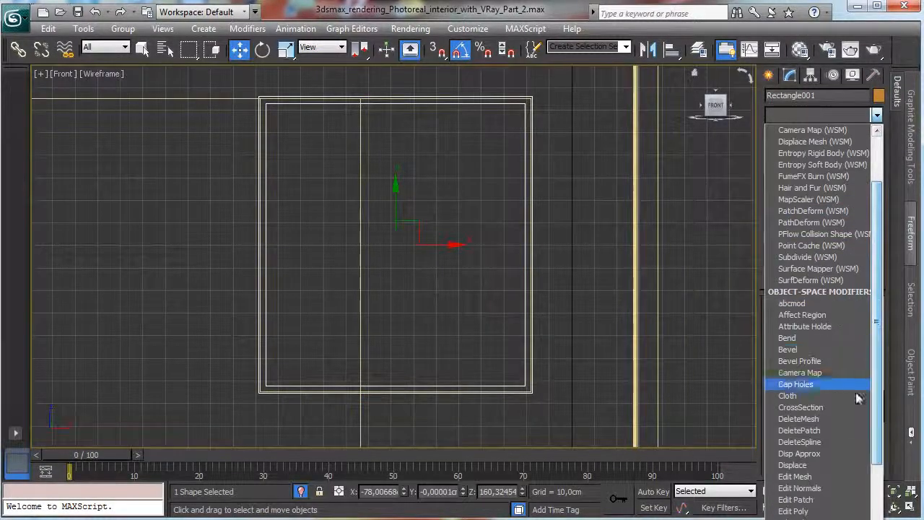
pyautogui.scroll(-2, 830, 498)
pyautogui.click(801, 499)
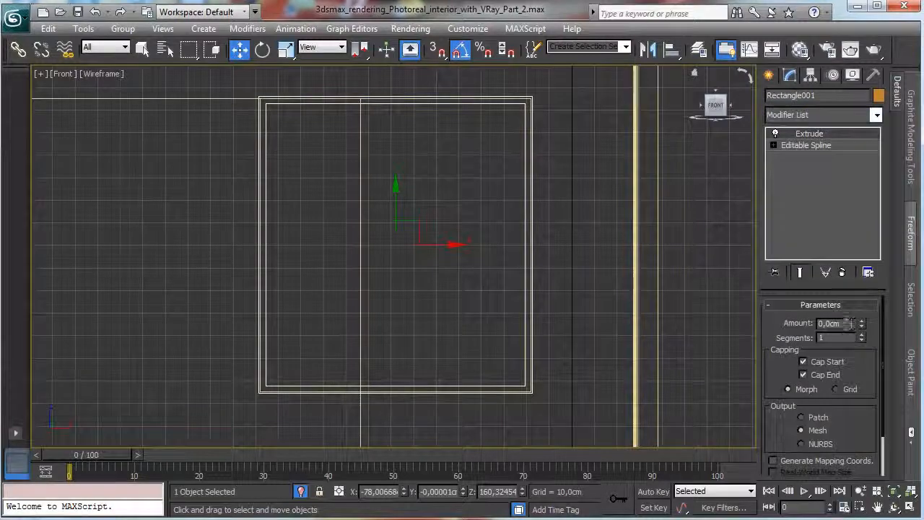
pyautogui.write('5')
pyautogui.press('Return')
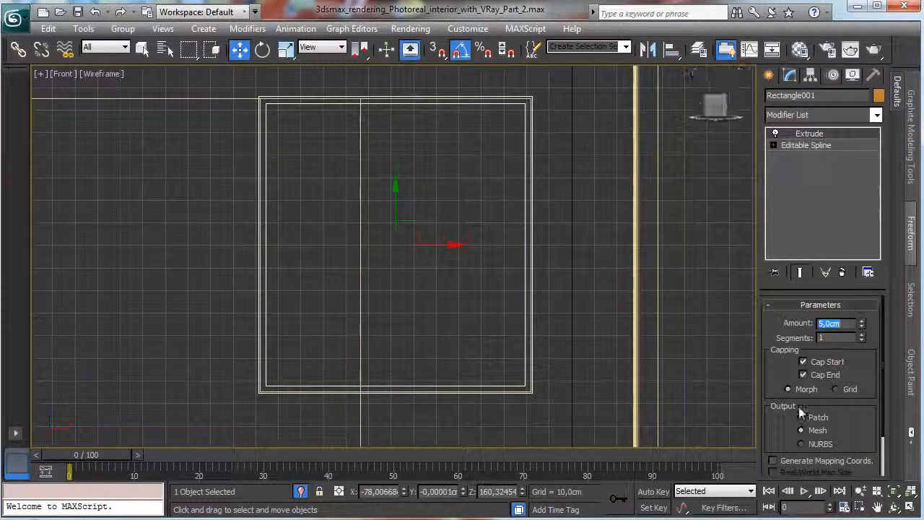
# Move the extruded frame along Y in the top view into the wall's window opening, to about Y 487 cm.
pyautogui.click(896, 505)
pyautogui.rightClick(533, 322)
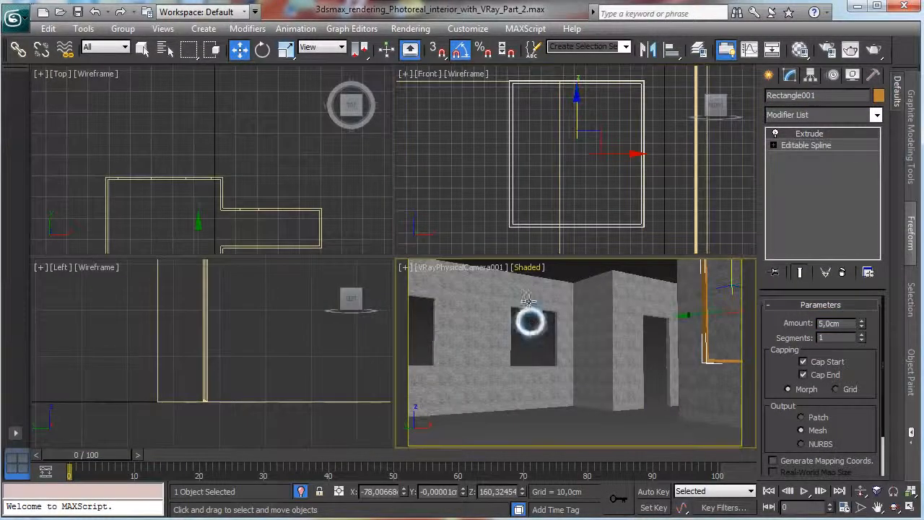
pyautogui.rightClick(318, 198)
pyautogui.moveTo(201, 222); pyautogui.dragTo(216, 128)
pyautogui.moveTo(216, 122); pyautogui.dragTo(216, 125)
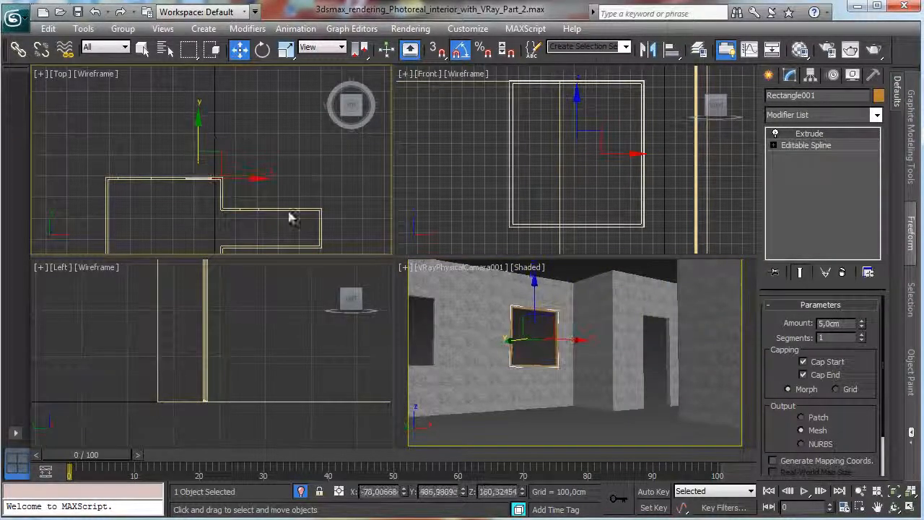
# Change the camera view to Perspective, zoom in on the frame and move it deeper into the opening, to about Y 492,5 cm.
pyautogui.rightClick(390, 309)
pyautogui.rightClick(448, 298)
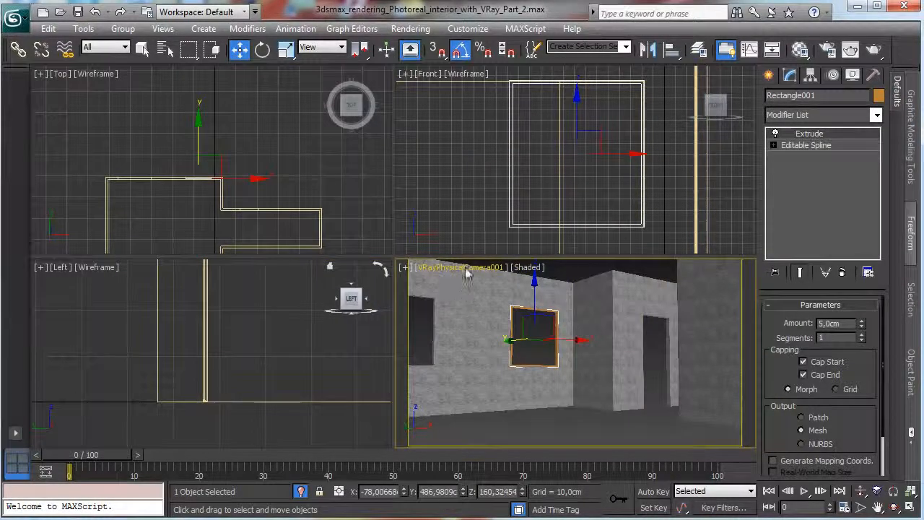
pyautogui.click(470, 268)
pyautogui.click(480, 320)
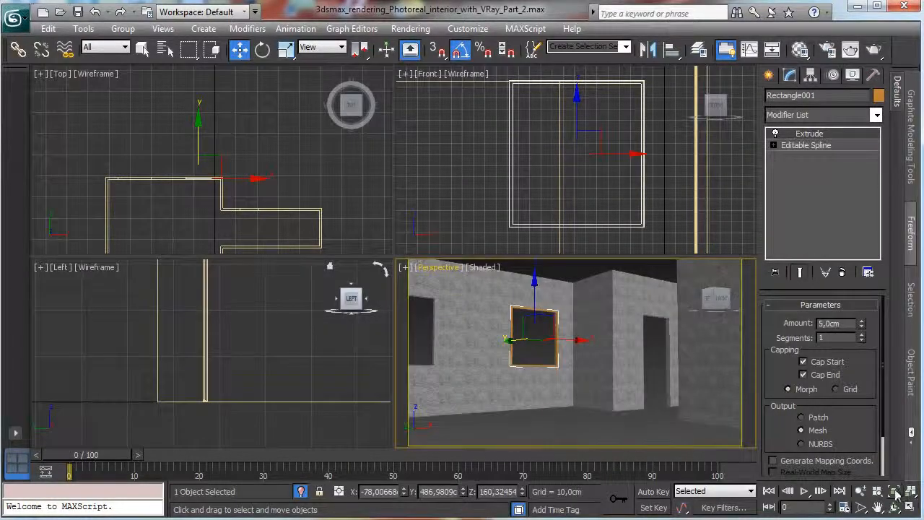
pyautogui.press('z')
pyautogui.hotkey('alt', 'w')
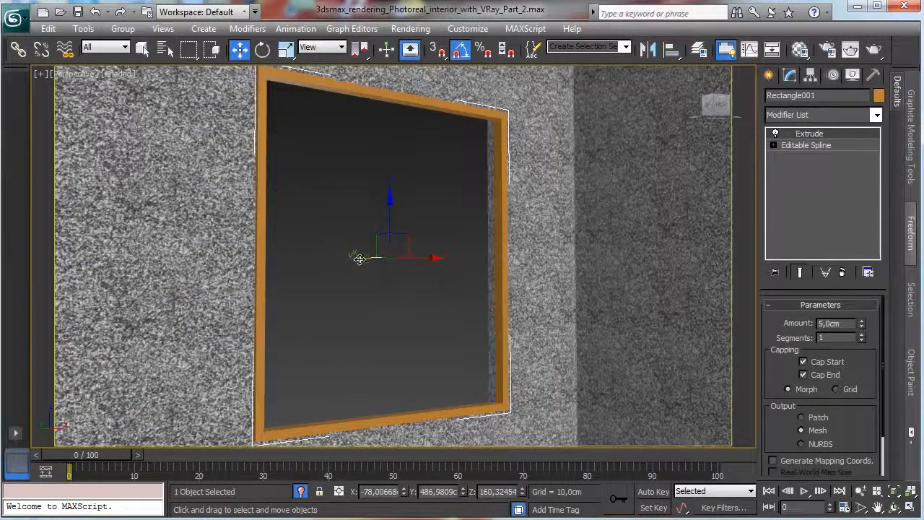
pyautogui.moveTo(351, 261); pyautogui.dragTo(355, 263)
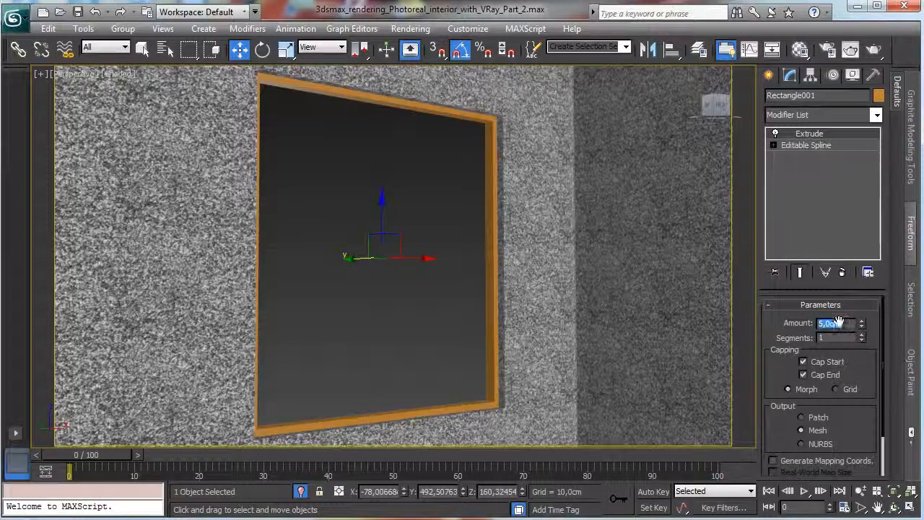
# Set the frame's extrusion amount to 6,0 cm and enable generated mapping coordinates.
pyautogui.press('Return')
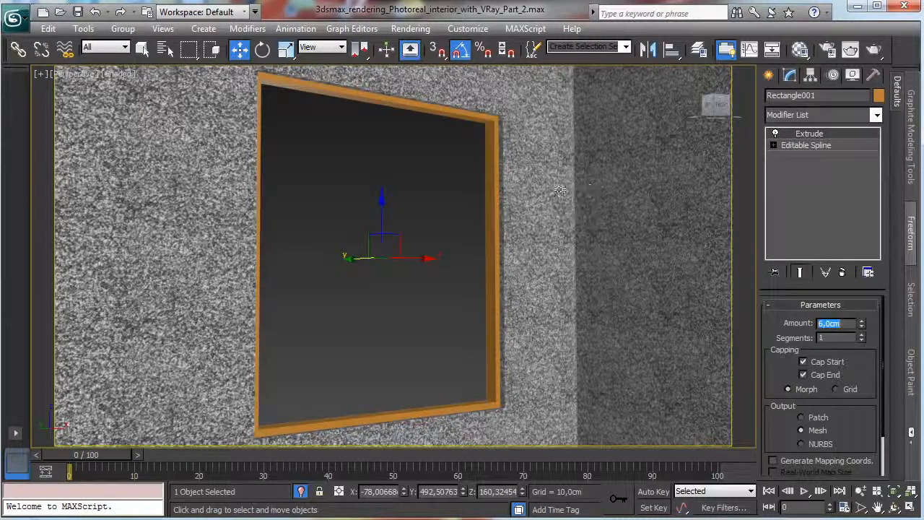
pyautogui.rightClick(485, 186)
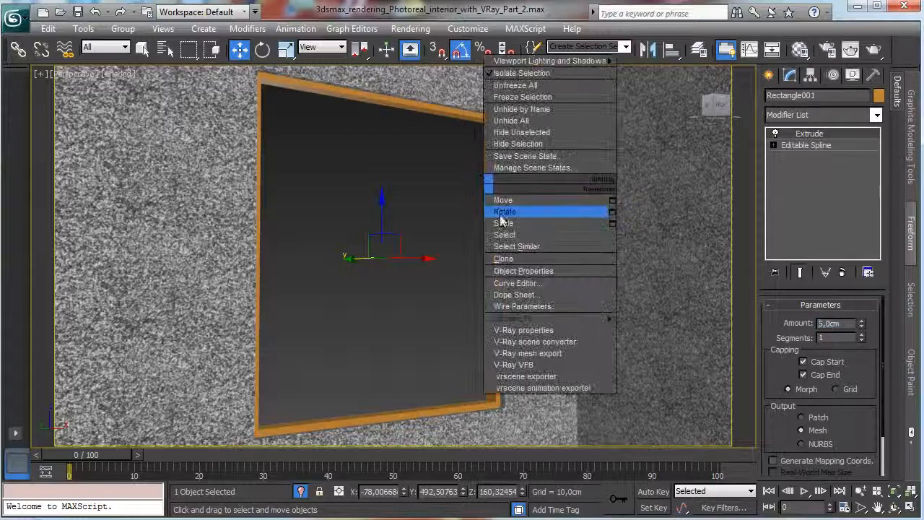
pyautogui.click(774, 460)
pyautogui.click(773, 461)
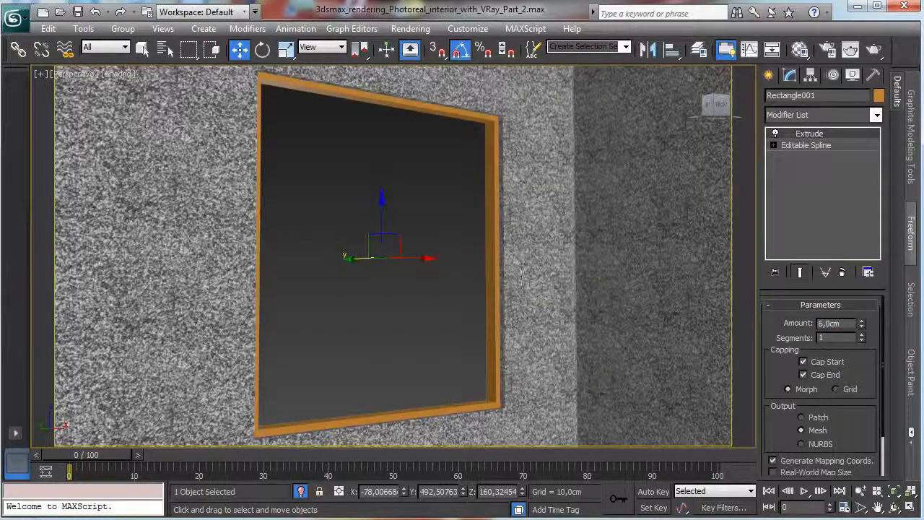
# Convert the window frame to an editable poly.
pyautogui.rightClick(491, 237)
pyautogui.moveTo(570, 372)
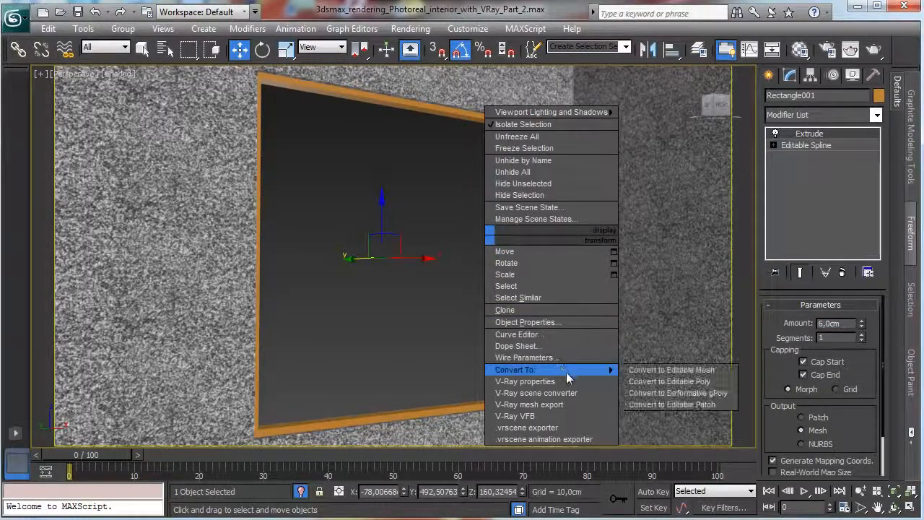
pyautogui.click(653, 382)
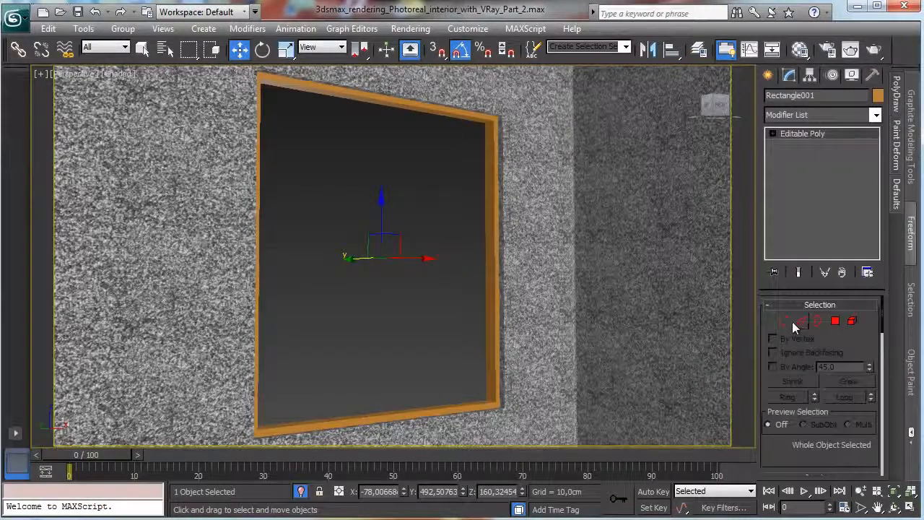
# Select all edges of the window frame and chamfer them by 0,25 cm with one segment.
pyautogui.click(800, 321)
pyautogui.click(489, 125)
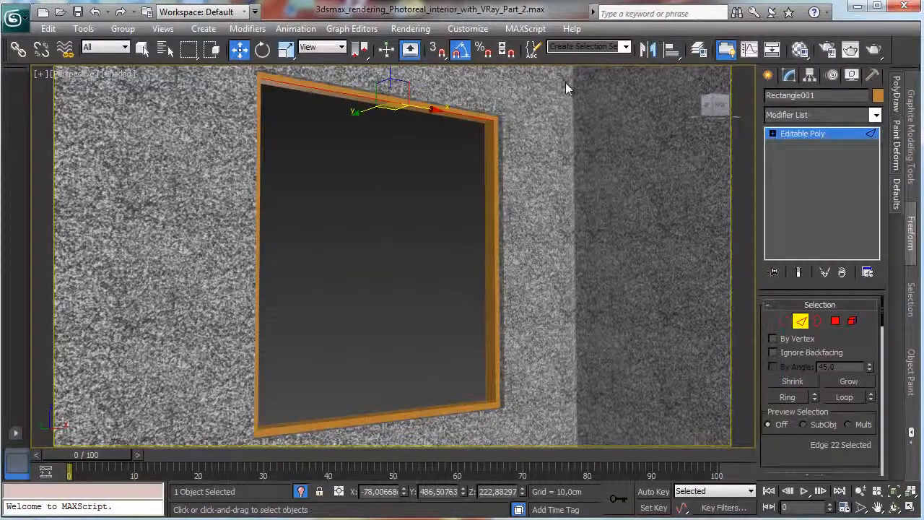
pyautogui.moveTo(566, 83); pyautogui.dragTo(107, 477)
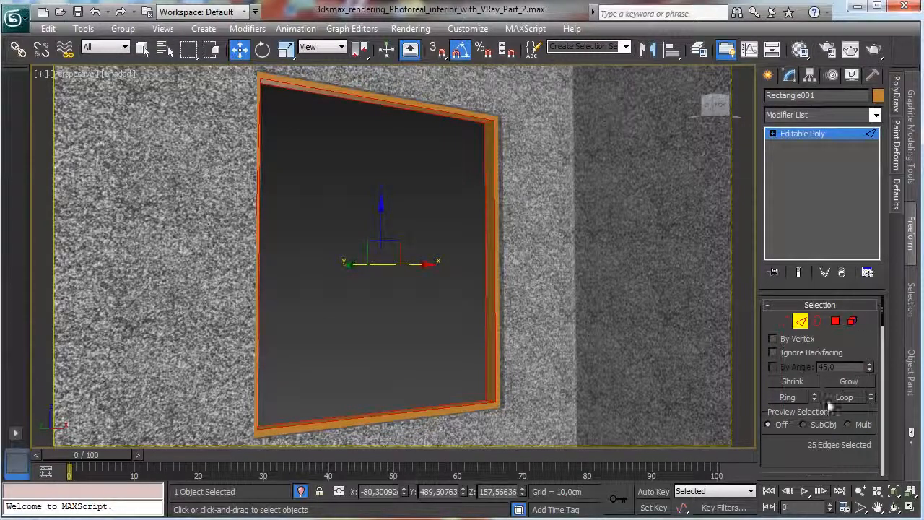
pyautogui.scroll(-5, 774, 450)
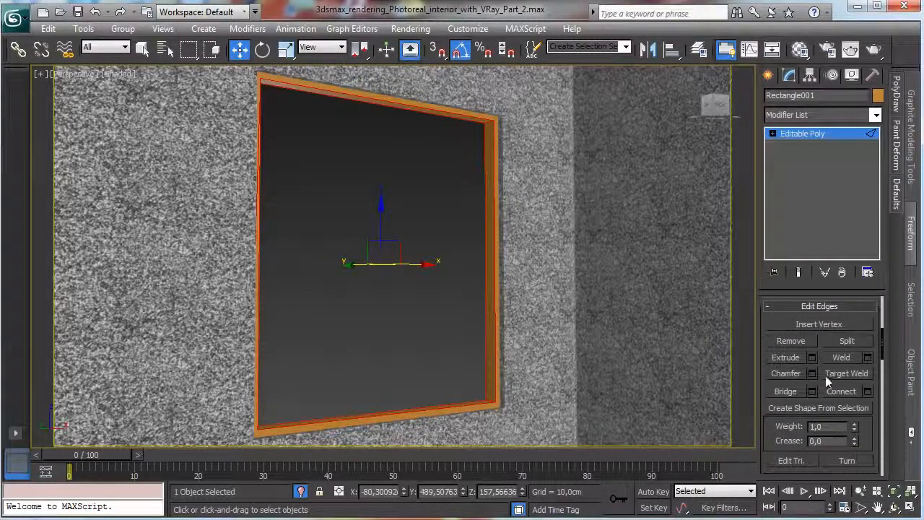
pyautogui.click(812, 374)
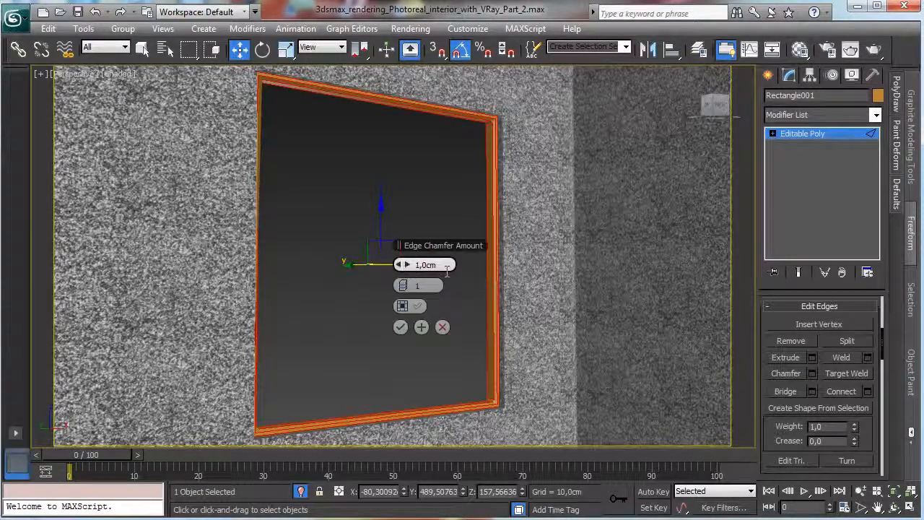
pyautogui.doubleClick(433, 265)
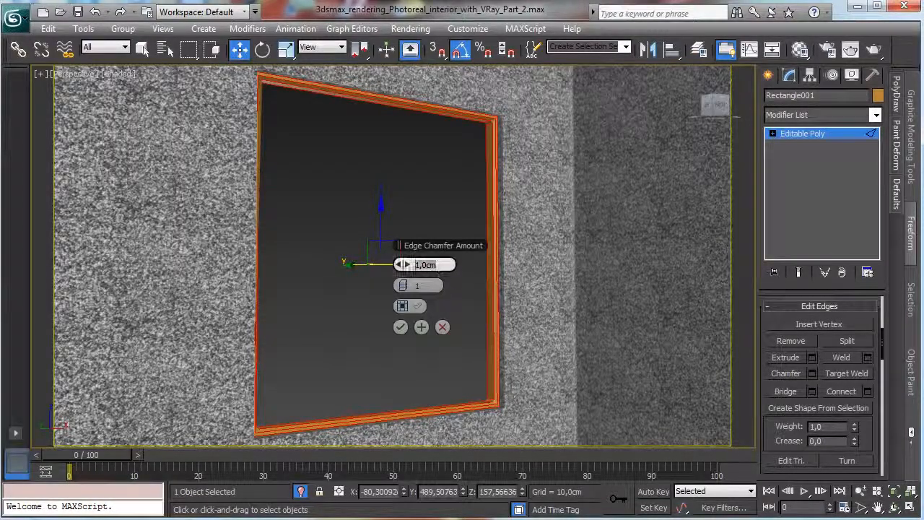
pyautogui.write('0,25')
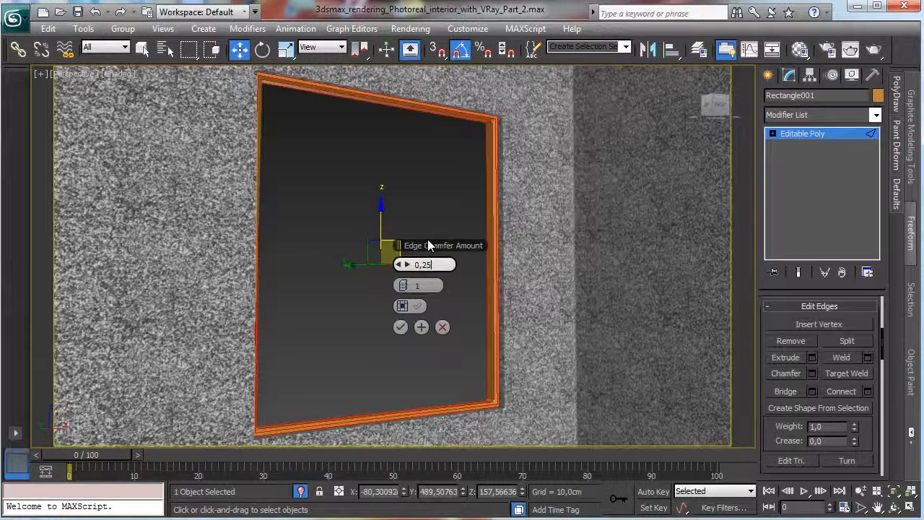
pyautogui.press('Return')
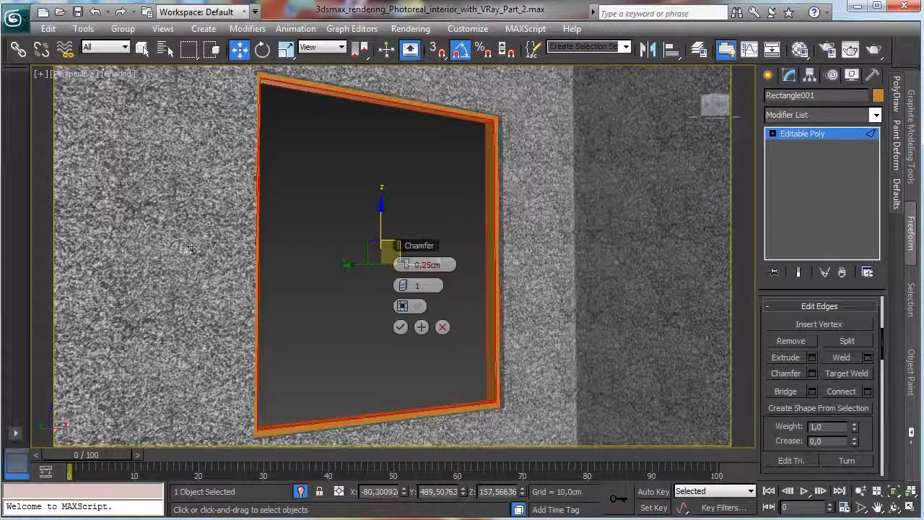
pyautogui.click(400, 327)
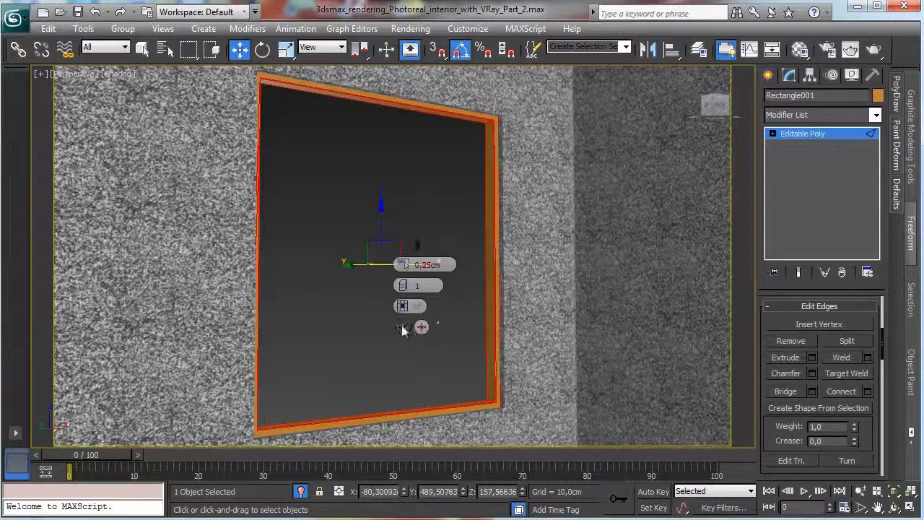
pyautogui.click(823, 133)
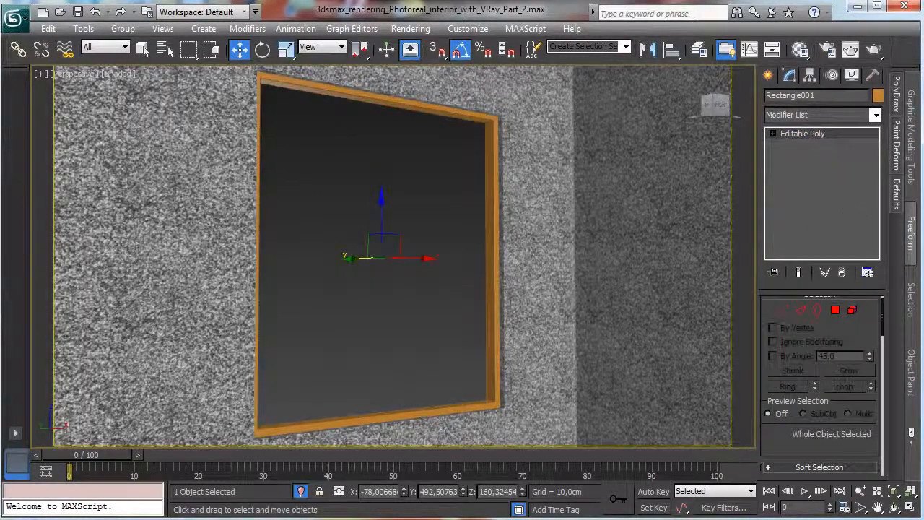
# Create a box over the window frame in the front view, about 127 cm long, 117,3 cm wide and 11 cm high.
pyautogui.click(767, 77)
pyautogui.click(903, 509)
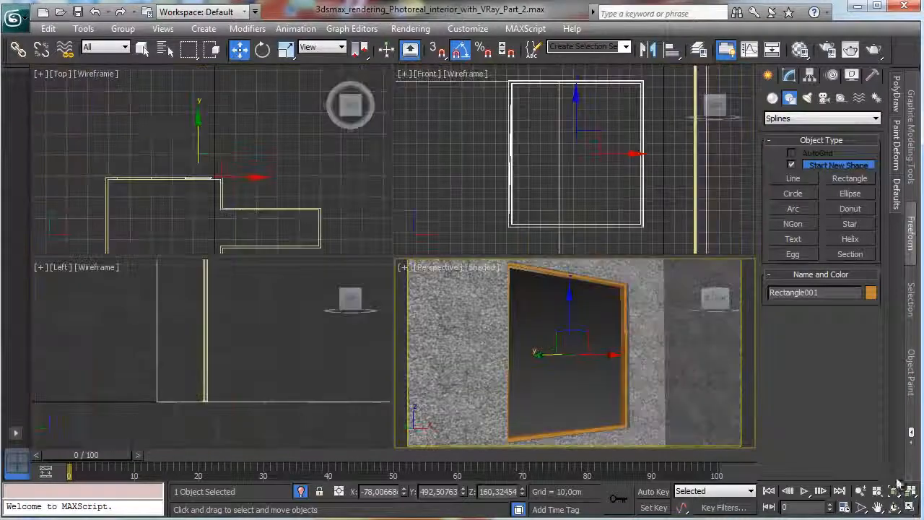
pyautogui.click(773, 97)
pyautogui.click(784, 119)
pyautogui.click(787, 132)
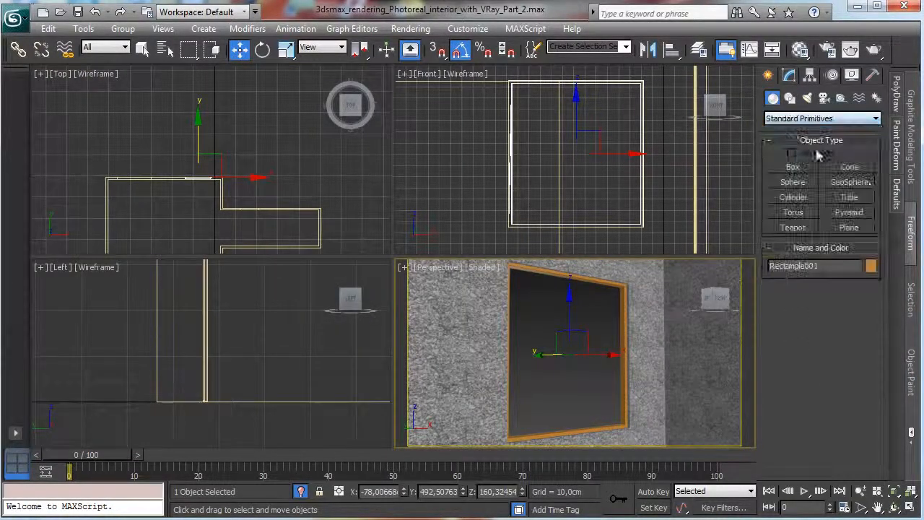
pyautogui.click(795, 167)
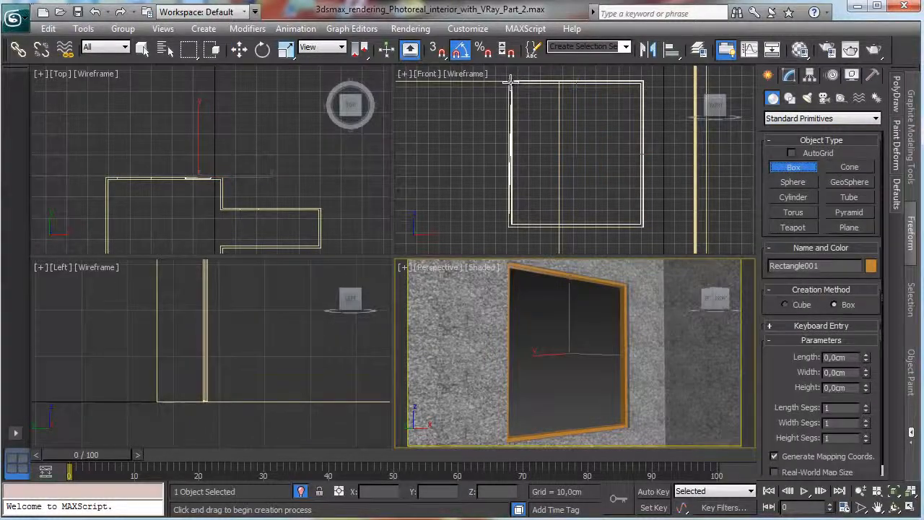
pyautogui.moveTo(512, 82); pyautogui.dragTo(643, 226)
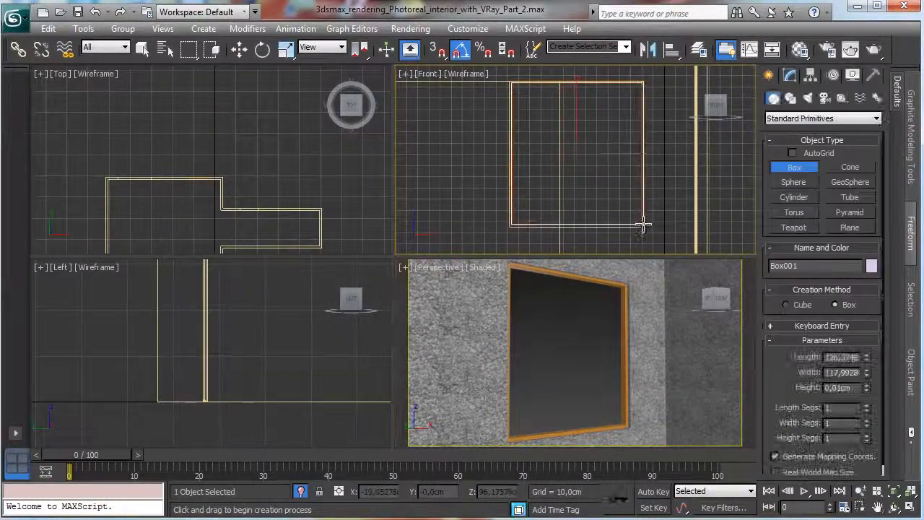
pyautogui.click(616, 211)
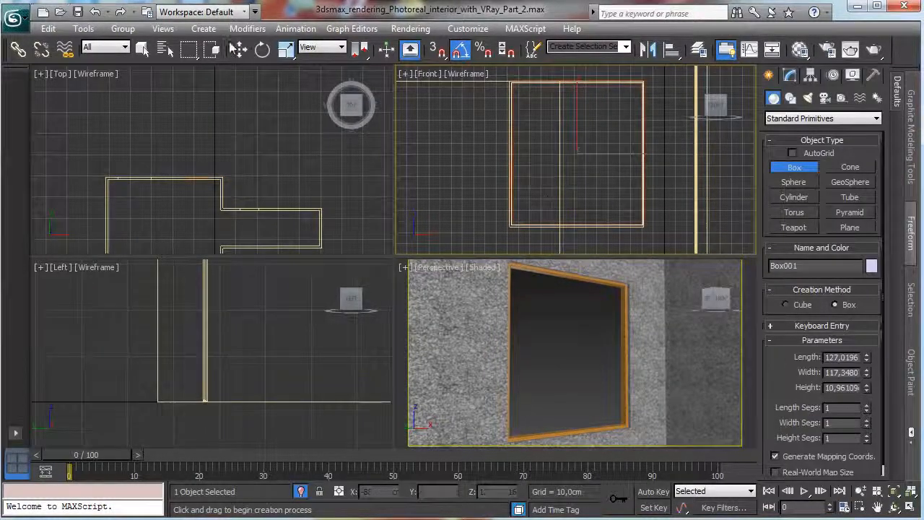
# Move the box along Y in the top view to the window frame in the wall, to about Y 497 cm.
pyautogui.click(239, 49)
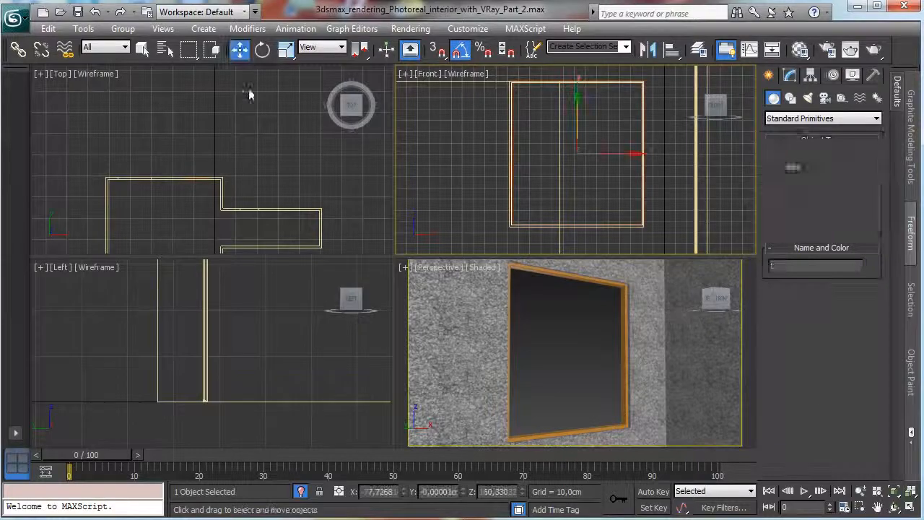
pyautogui.rightClick(227, 182)
pyautogui.moveTo(200, 226); pyautogui.dragTo(239, 123)
pyautogui.rightClick(634, 369)
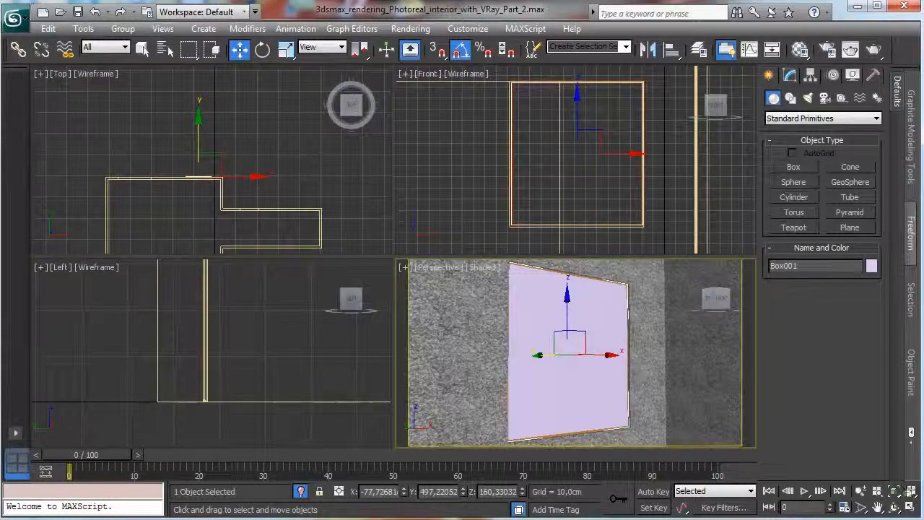
# Set the box's height to 0,5 cm and move it inside the window frame, to about Y 489,5 cm.
pyautogui.click(909, 507)
pyautogui.click(790, 75)
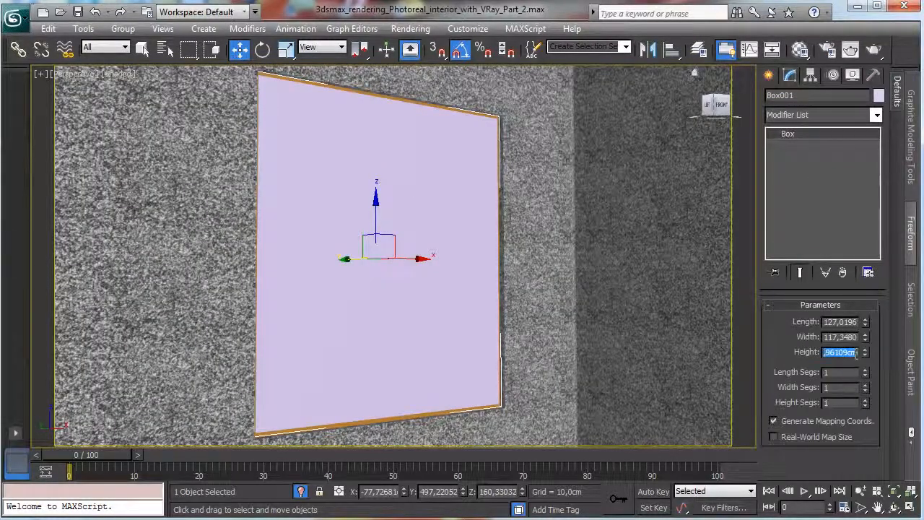
pyautogui.write('0,5')
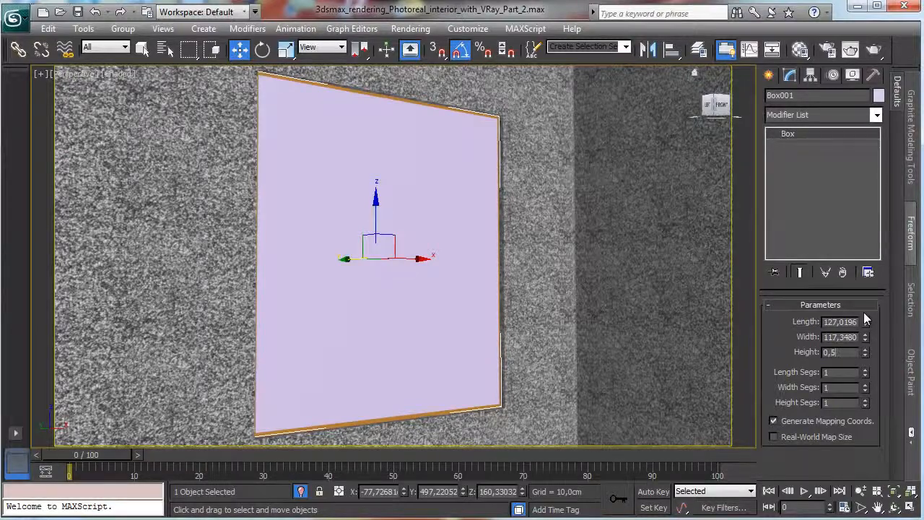
pyautogui.press('Return')
pyautogui.moveTo(348, 266); pyautogui.dragTo(355, 261)
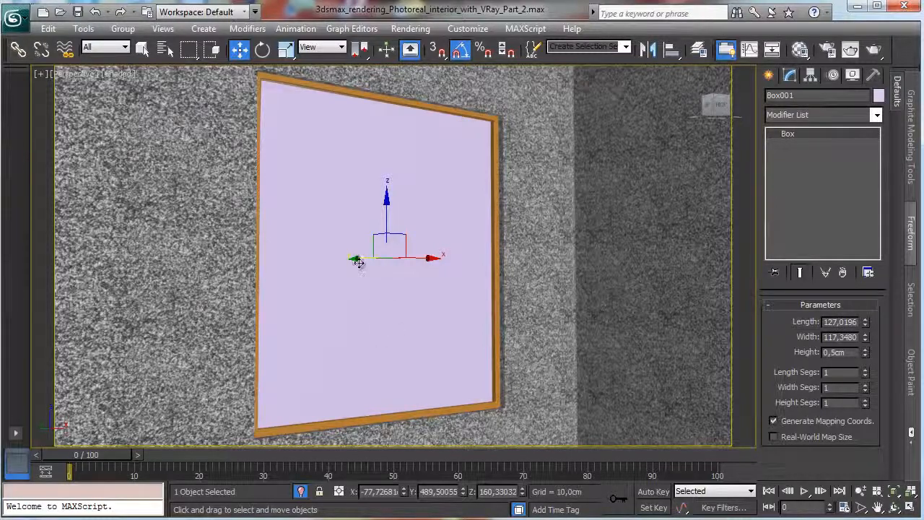
# Reduce the box's height to 0,25 cm for a thinner window pane.
pyautogui.click(834, 352)
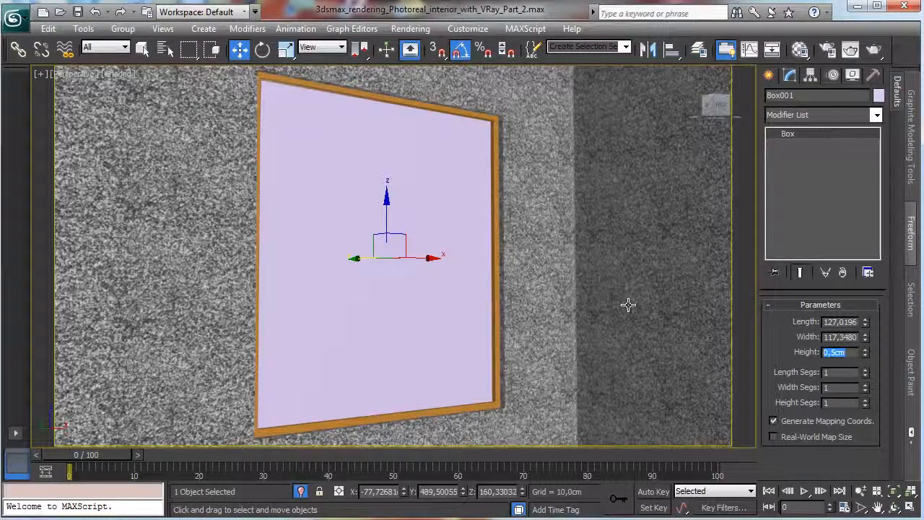
pyautogui.write('0,')
pyautogui.press('Return')
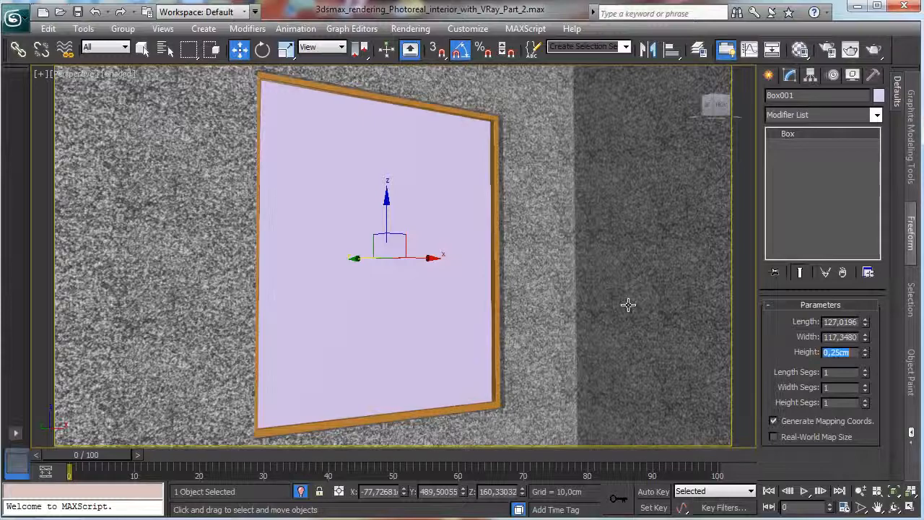
# Shift the pane box along Y to about 489 cm and rename it Window_Glass.
pyautogui.moveTo(362, 260); pyautogui.dragTo(367, 260)
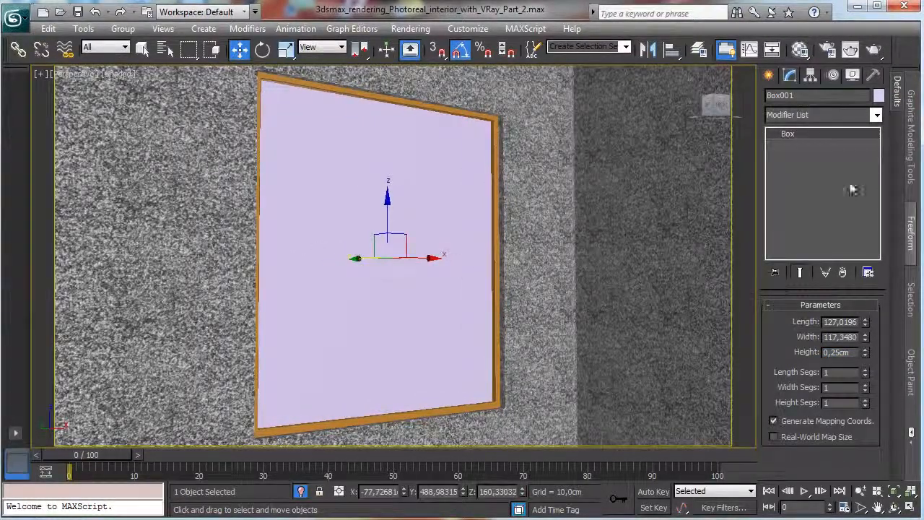
pyautogui.click(816, 97)
pyautogui.write('Wi')
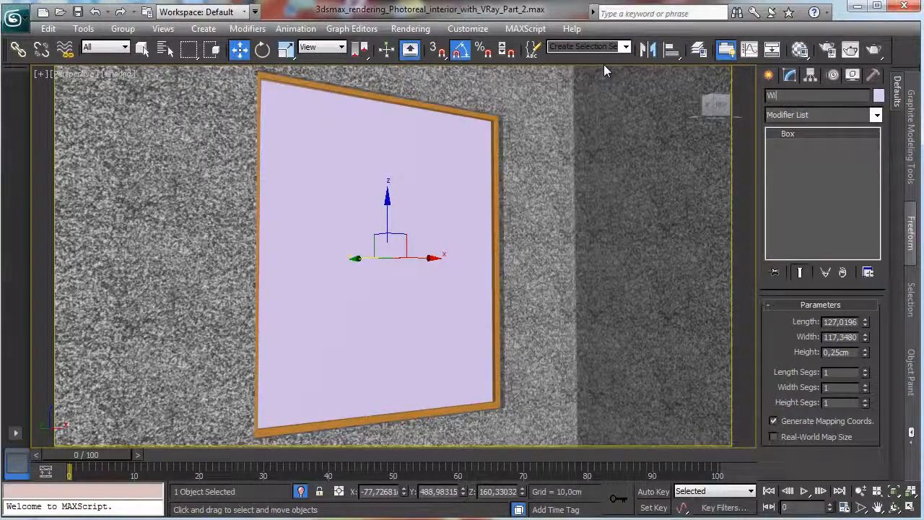
pyautogui.write('ndow_Glass')
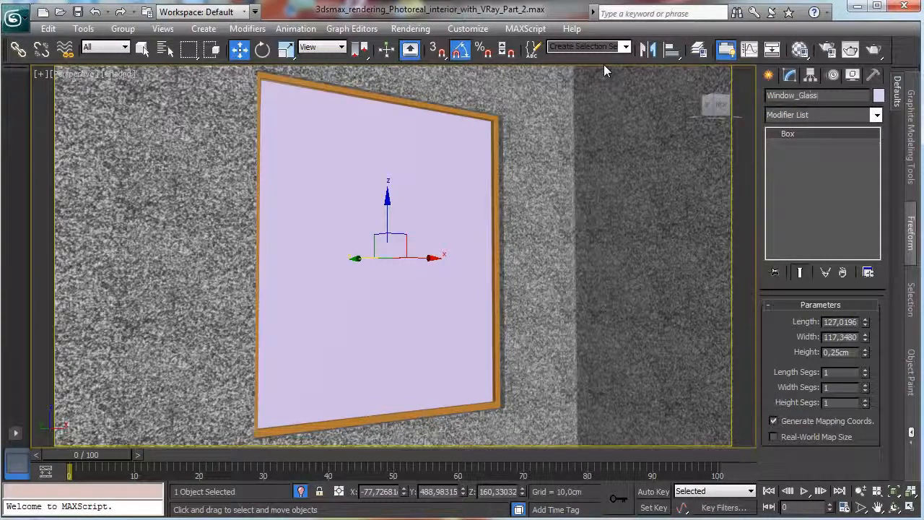
# Rename the window frame object as Window_exterior.
pyautogui.click(385, 98)
pyautogui.moveTo(817, 96); pyautogui.dragTo(584, 72)
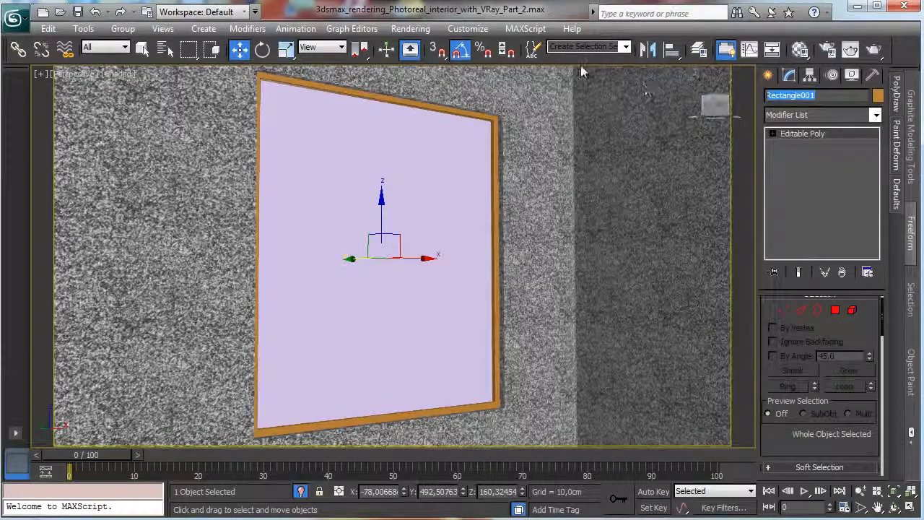
pyautogui.write('Window_')
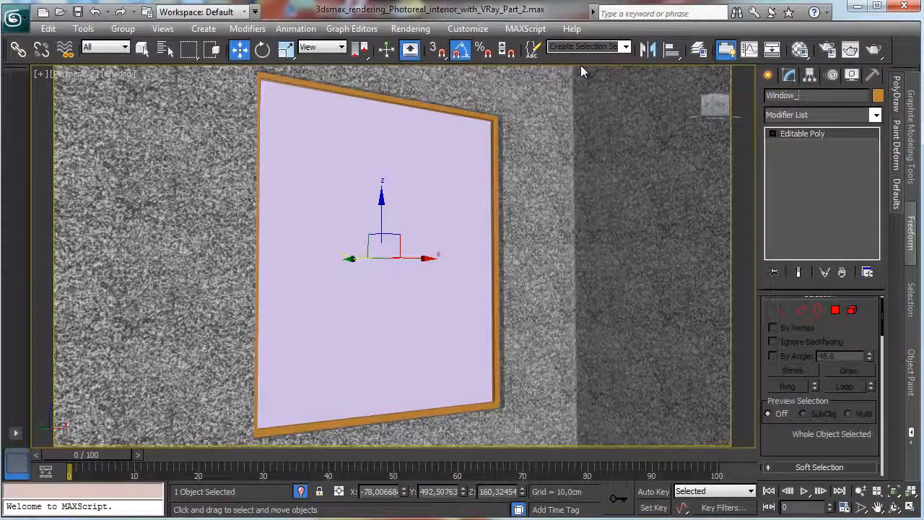
pyautogui.write('exterior')
# Move the Window_Glass pane within the frame's depth in the left view, to about Y 490,5 cm.
pyautogui.click(912, 511)
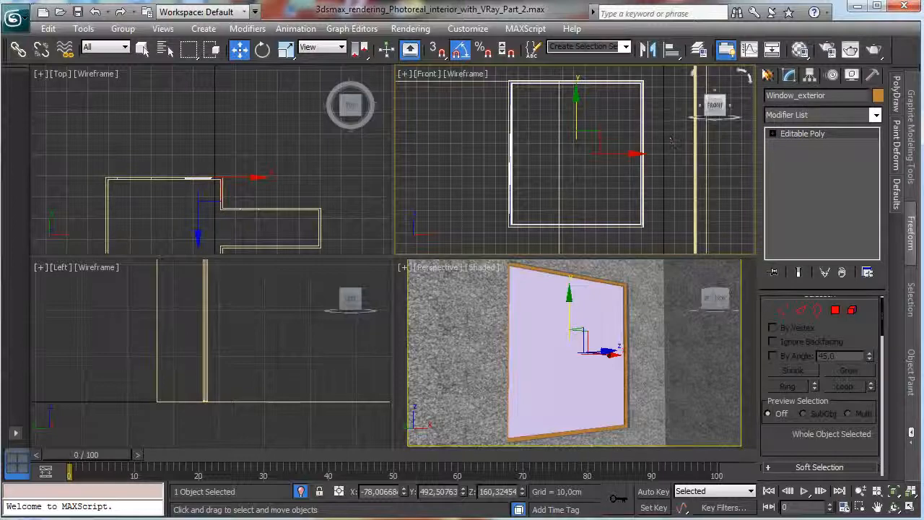
pyautogui.click(912, 512)
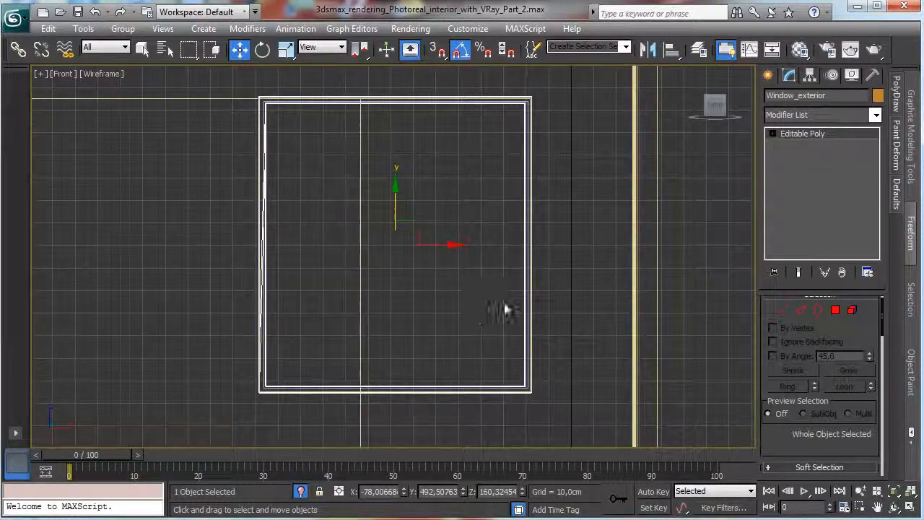
pyautogui.hotkey('alt', 'w')
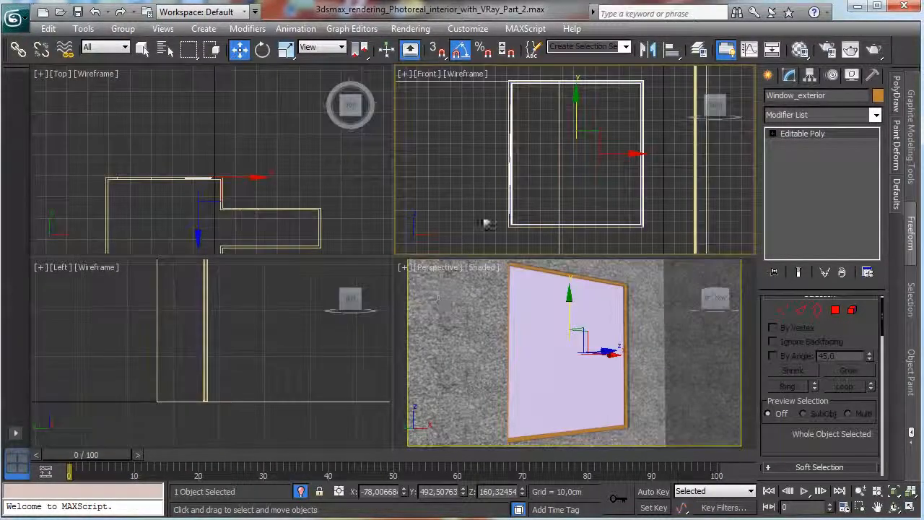
pyautogui.rightClick(274, 345)
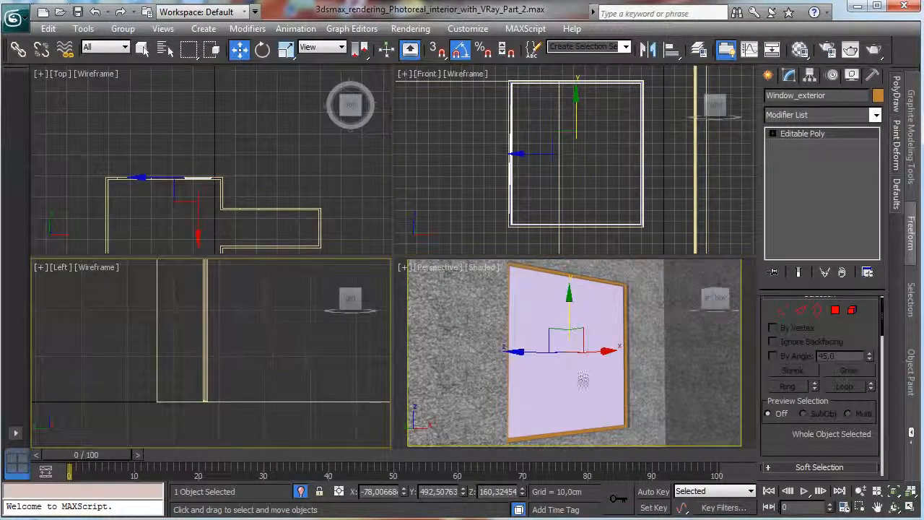
pyautogui.click(911, 508)
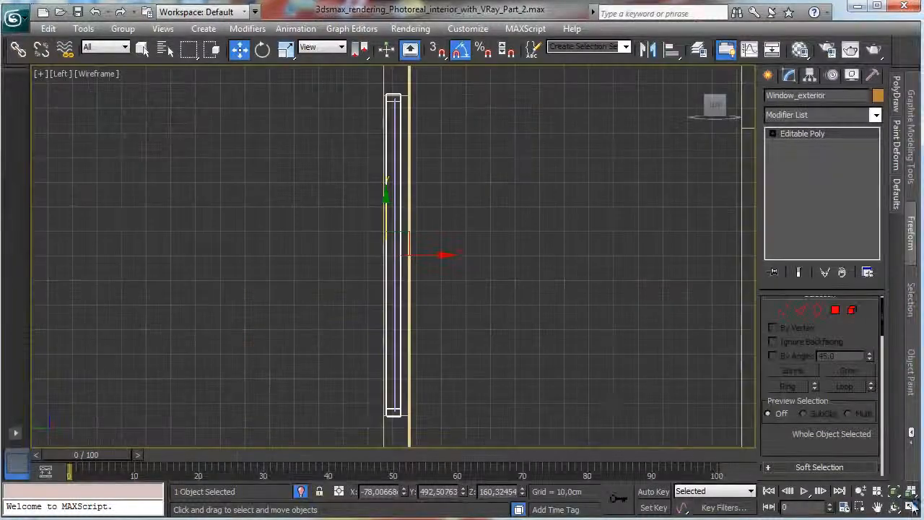
pyautogui.click(859, 508)
pyautogui.moveTo(352, 331); pyautogui.dragTo(458, 423)
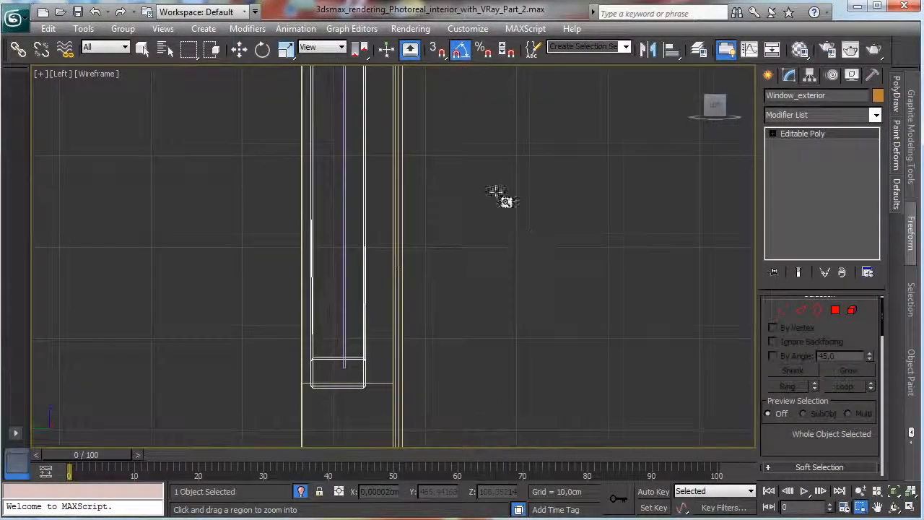
pyautogui.click(239, 48)
pyautogui.click(343, 168)
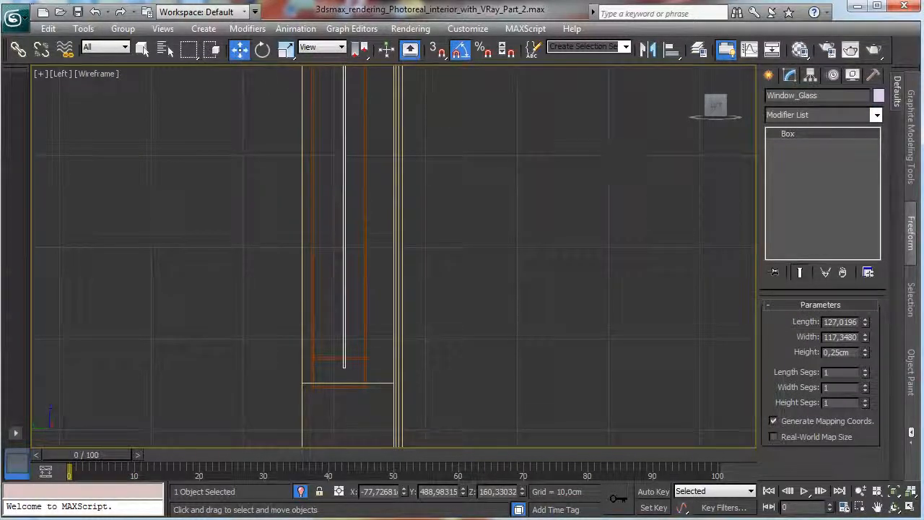
pyautogui.press('F12')
pyautogui.moveTo(682, 217)
pyautogui.mouseDown()
pyautogui.moveTo(683, 234)
pyautogui.moveTo(682, 224)
pyautogui.mouseUp()
pyautogui.hotkey('ctrl', 'z')
pyautogui.click(683, 235)
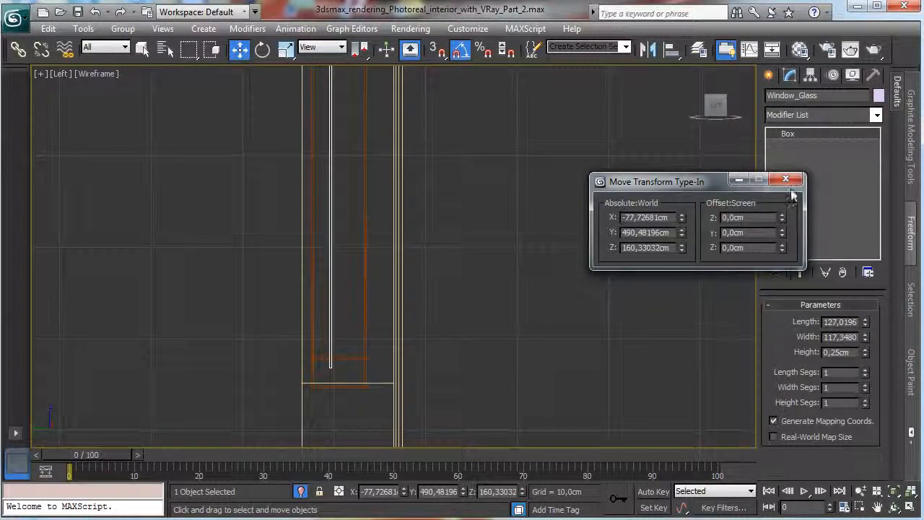
pyautogui.click(787, 180)
# Draw a six-sided NGon spline beside the window frame in the left view, with a radius of about 1,36 cm.
pyautogui.click(769, 76)
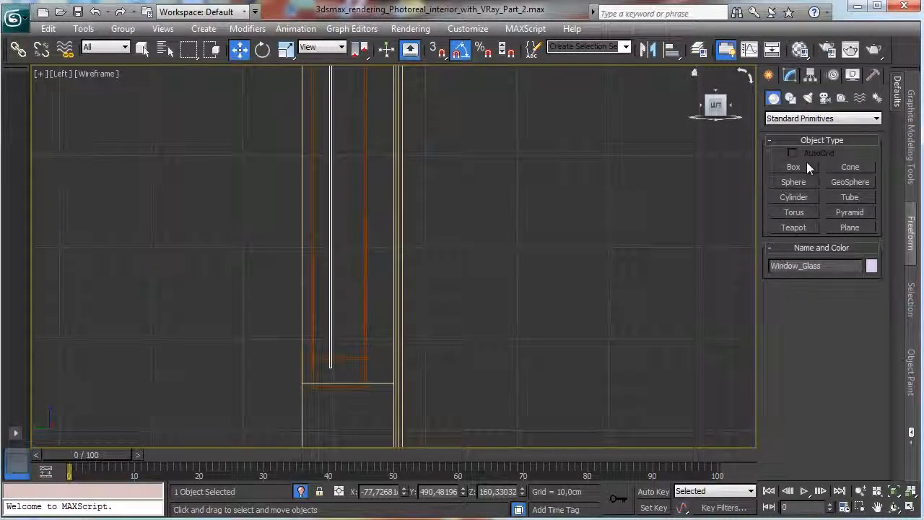
pyautogui.click(791, 98)
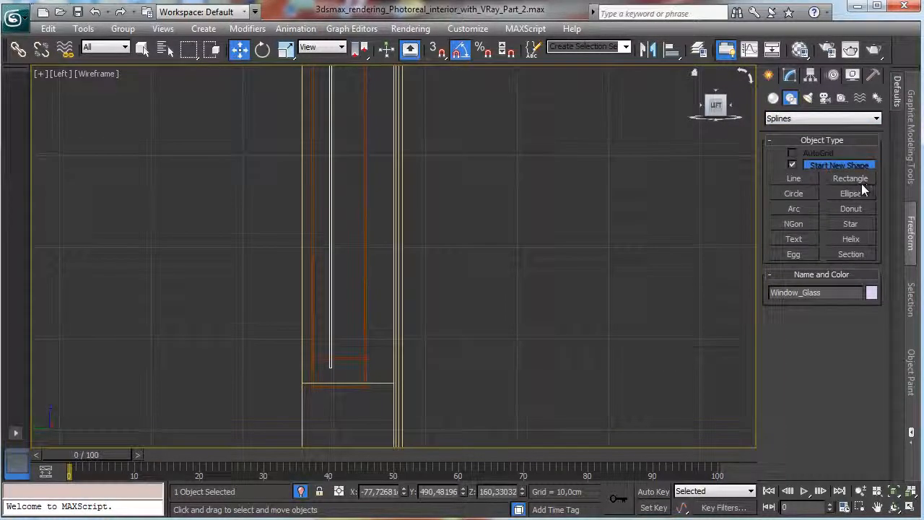
pyautogui.click(793, 224)
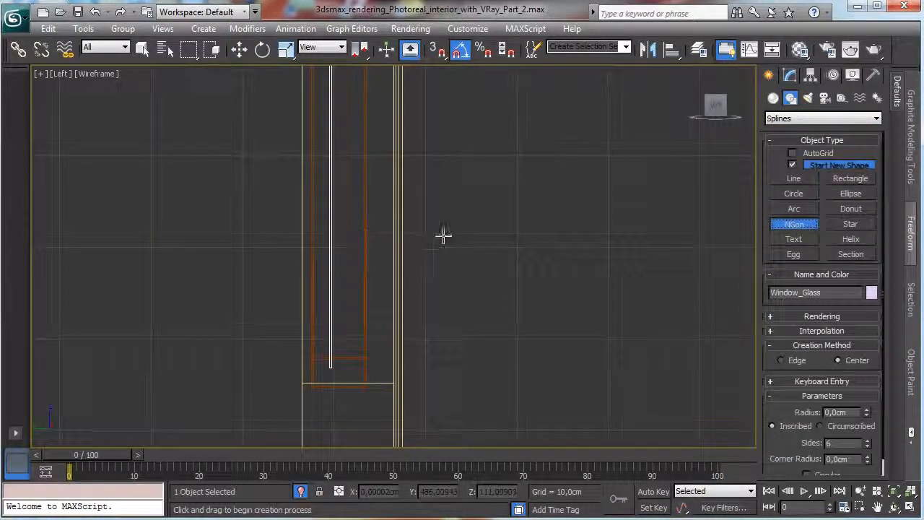
pyautogui.moveTo(454, 235); pyautogui.dragTo(460, 245)
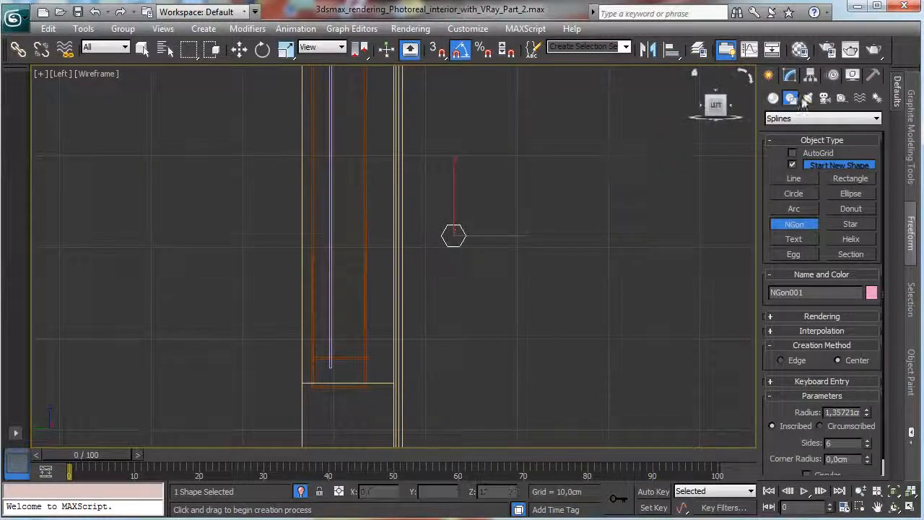
# Set the NGon's corner radius to 0,15 cm, its sides to 4 and its radius to 1,0 cm.
pyautogui.click(788, 78)
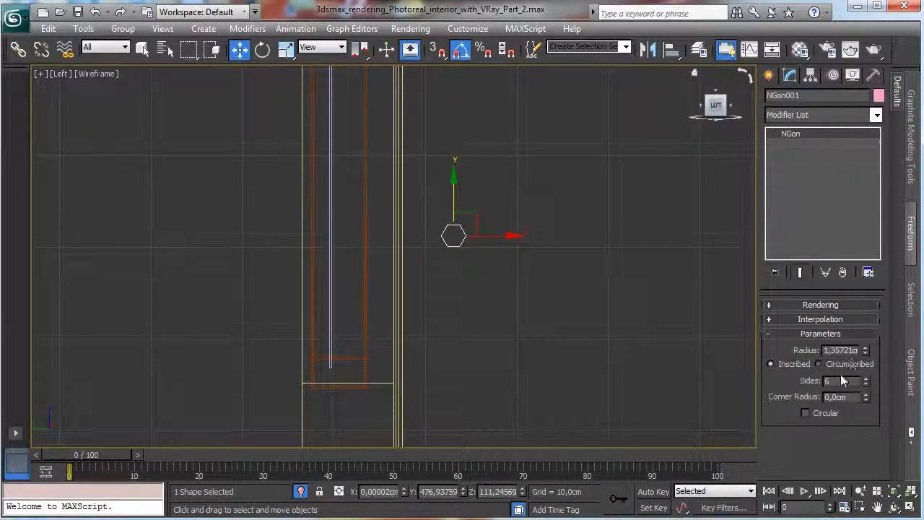
pyautogui.moveTo(852, 398); pyautogui.dragTo(704, 364)
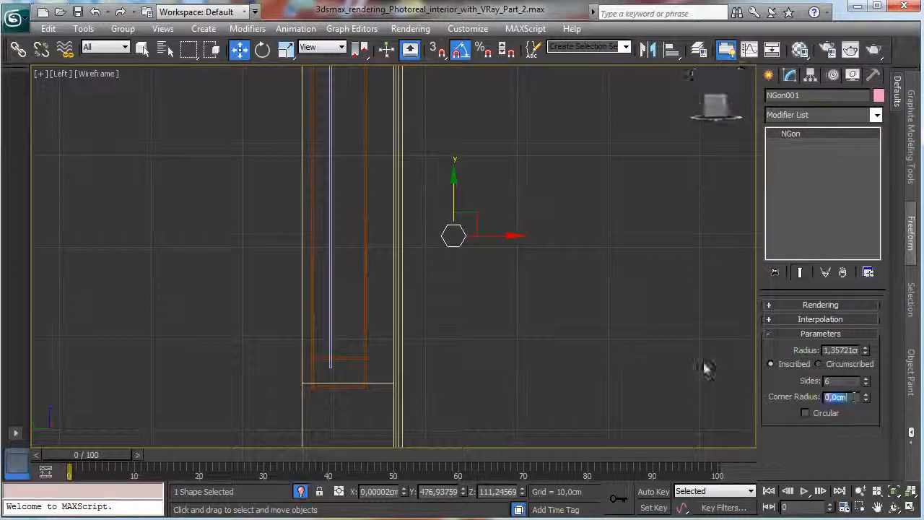
pyautogui.write('0,1')
pyautogui.press('Return')
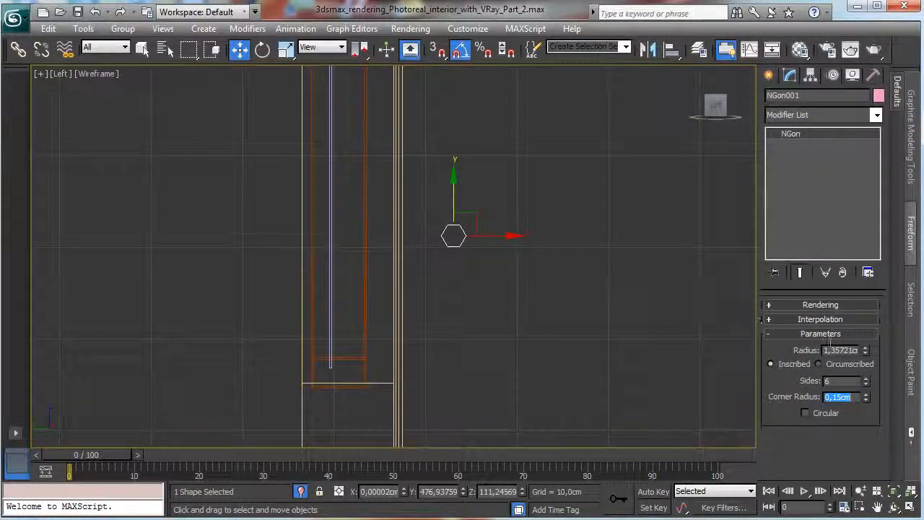
pyautogui.click(866, 384)
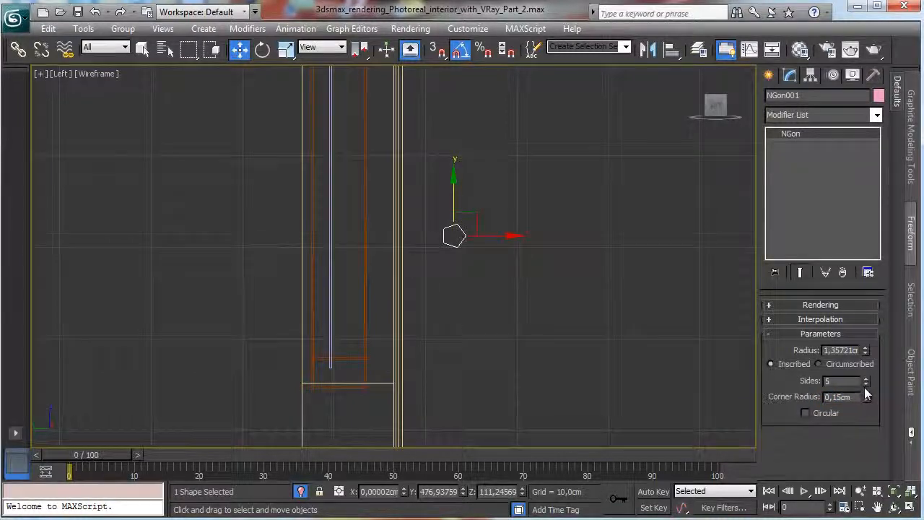
pyautogui.click(863, 385)
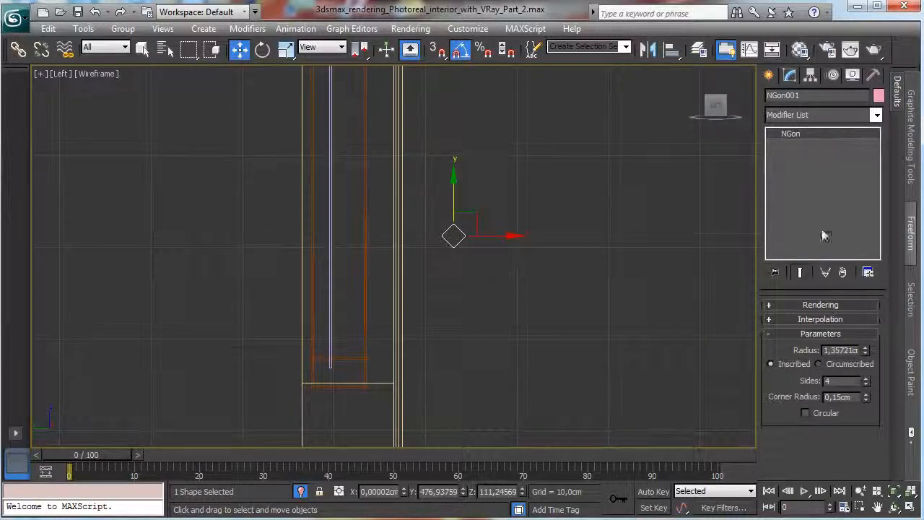
pyautogui.doubleClick(842, 351)
pyautogui.write('1,3')
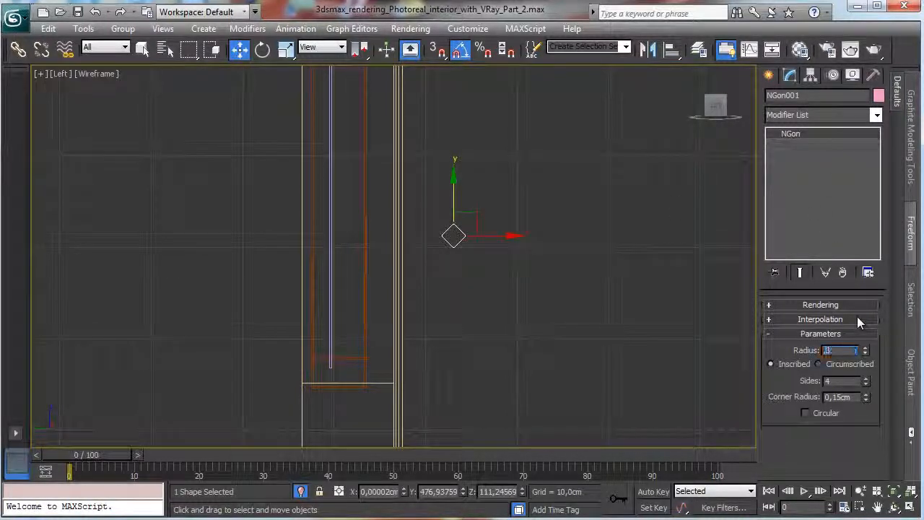
pyautogui.press('Return')
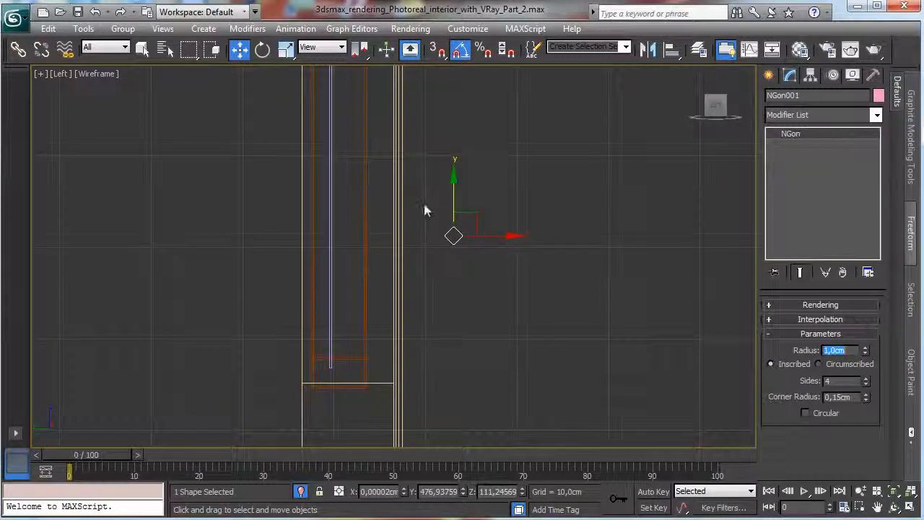
# Move the NGon onto the glass pane at about Y 490 cm and along X to the frame's side at about -20,1 cm.
pyautogui.moveTo(497, 236); pyautogui.dragTo(377, 235)
pyautogui.click(911, 507)
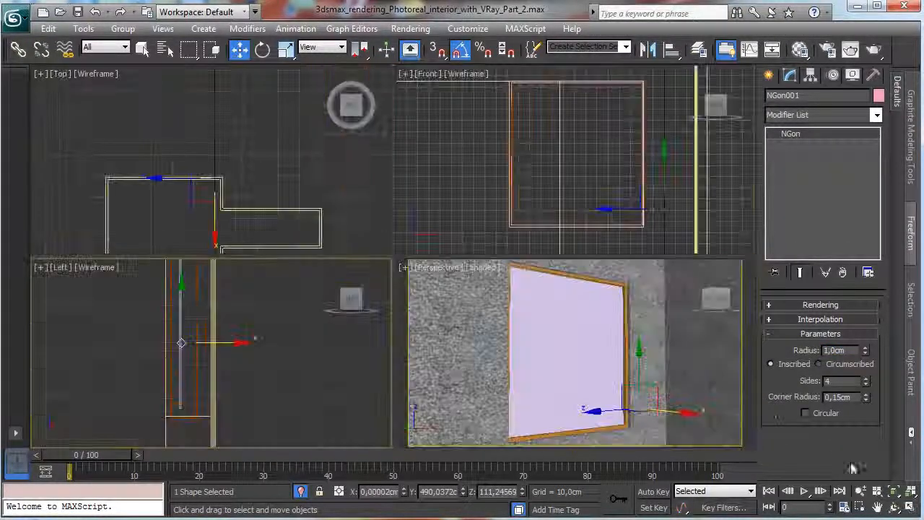
pyautogui.rightClick(686, 202)
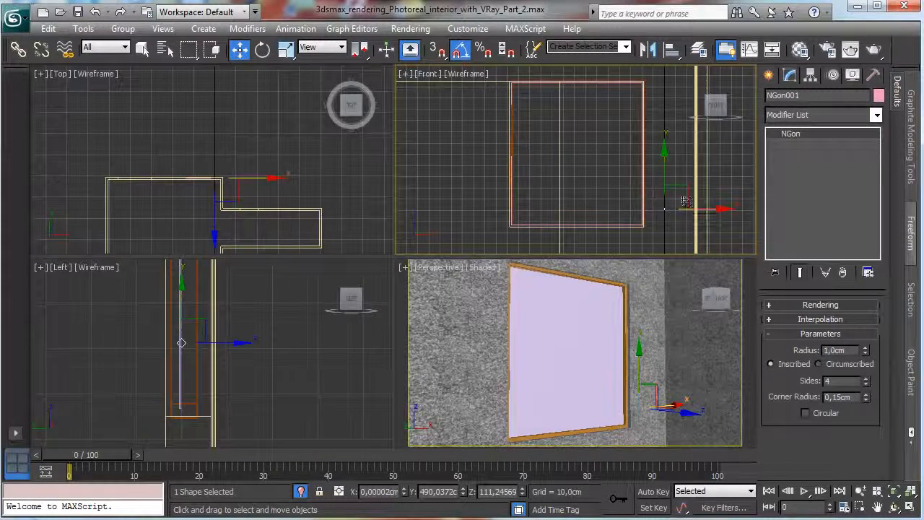
pyautogui.moveTo(708, 210); pyautogui.dragTo(684, 209)
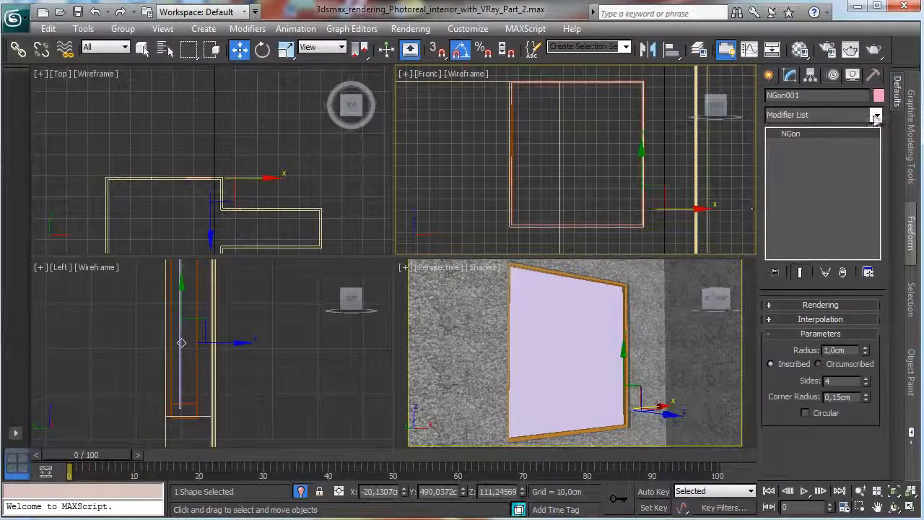
# Extrude the NGon by 119,5 cm to form a horizontal bar across the window.
pyautogui.click(876, 115)
pyautogui.scroll(-5, 795, 231)
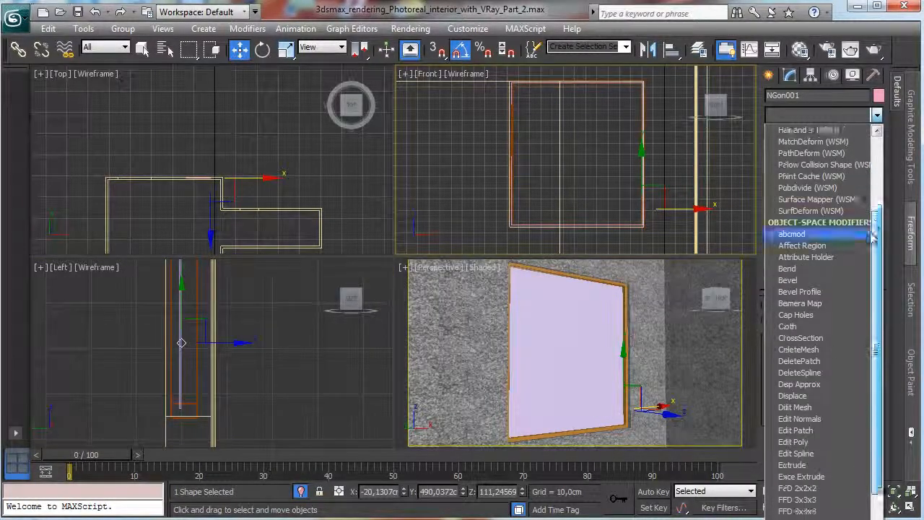
pyautogui.click(792, 465)
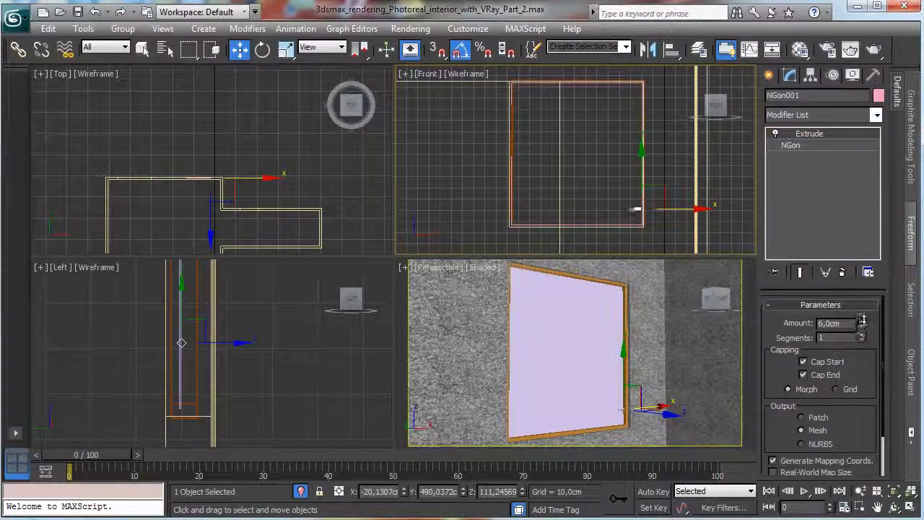
pyautogui.moveTo(786, 211); pyautogui.dragTo(788, 160)
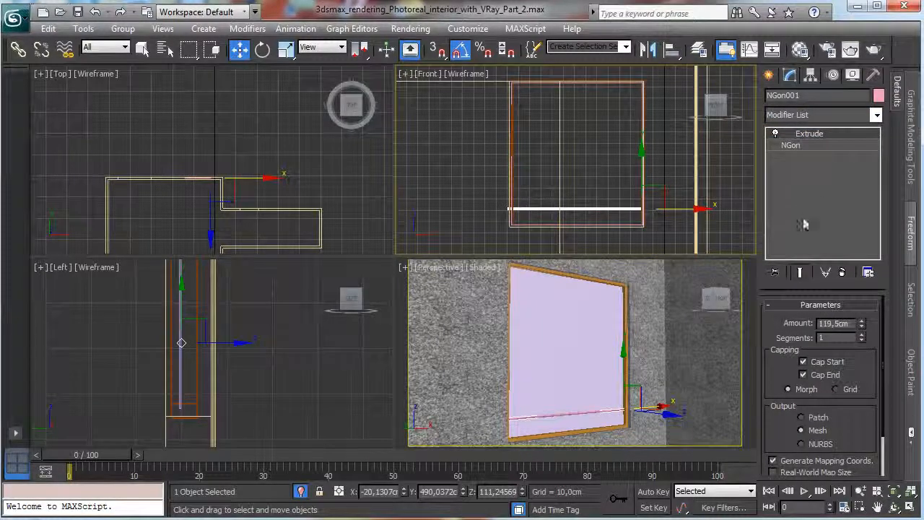
# Set the NGon's radius to 0,65 cm beneath the Extrude modifier for a thinner bar.
pyautogui.click(829, 147)
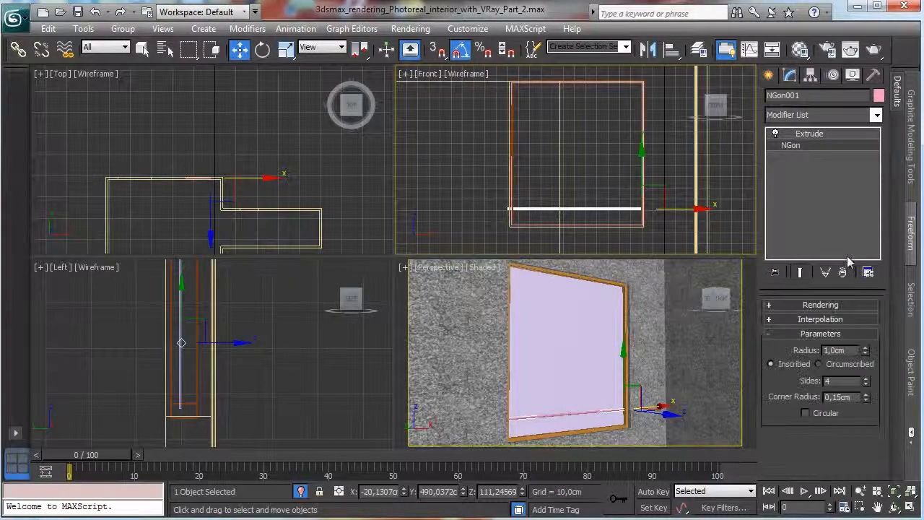
pyautogui.write('1,')
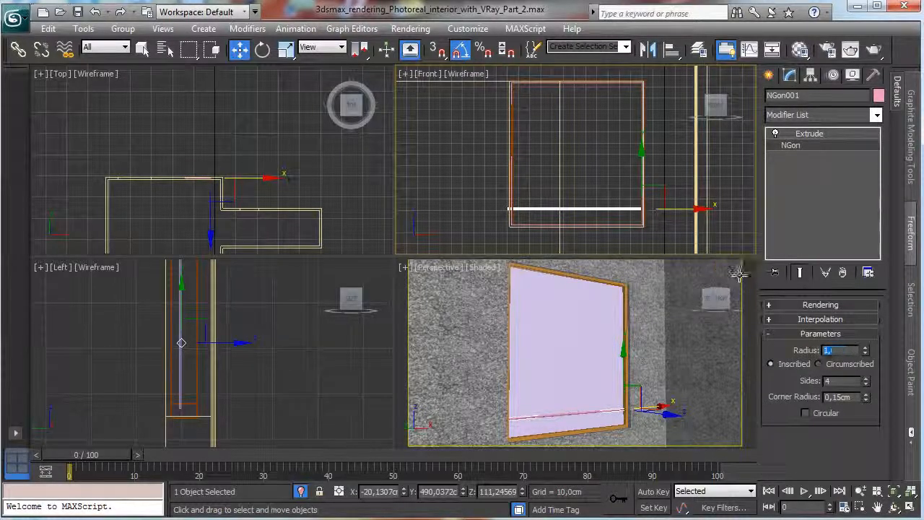
pyautogui.write('65')
pyautogui.press('Return')
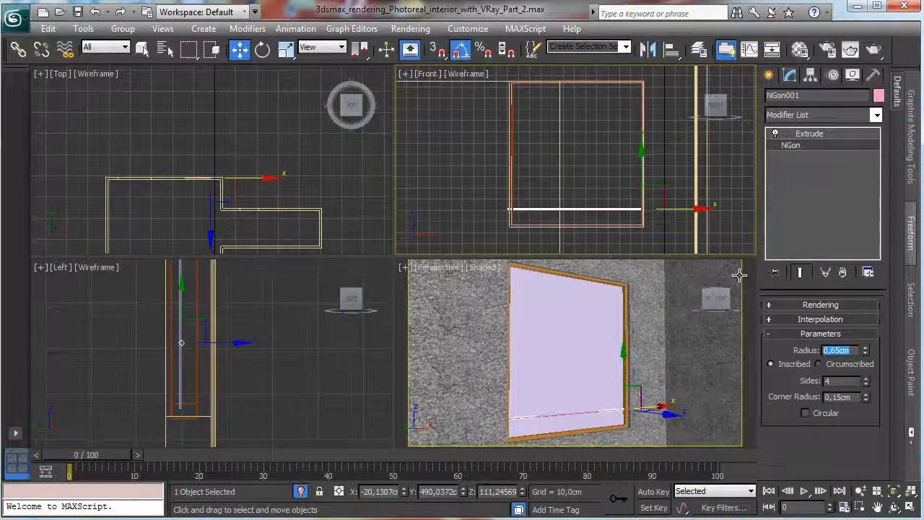
pyautogui.rightClick(663, 230)
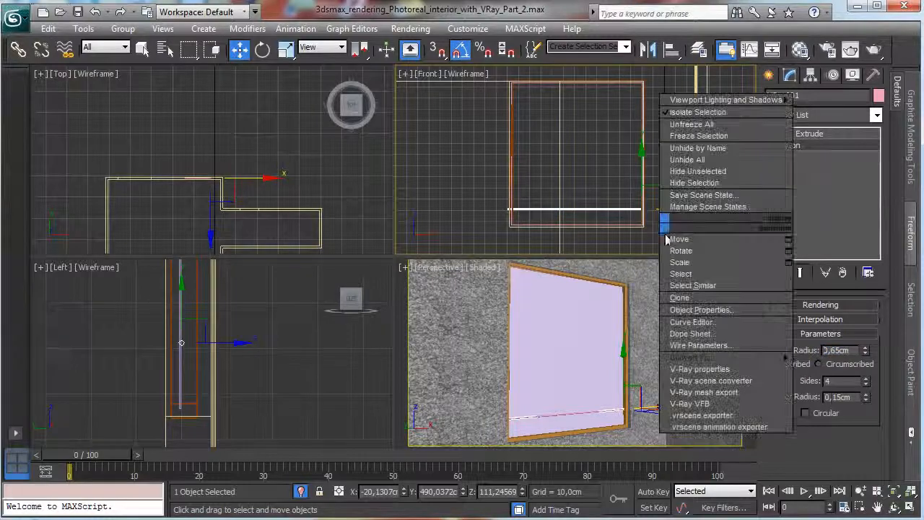
# Shorten the horizontal bar's Extrude amount to 116,0 cm so it fits between the sides of the window frame.
pyautogui.click(860, 508)
pyautogui.moveTo(619, 195); pyautogui.dragTo(665, 229)
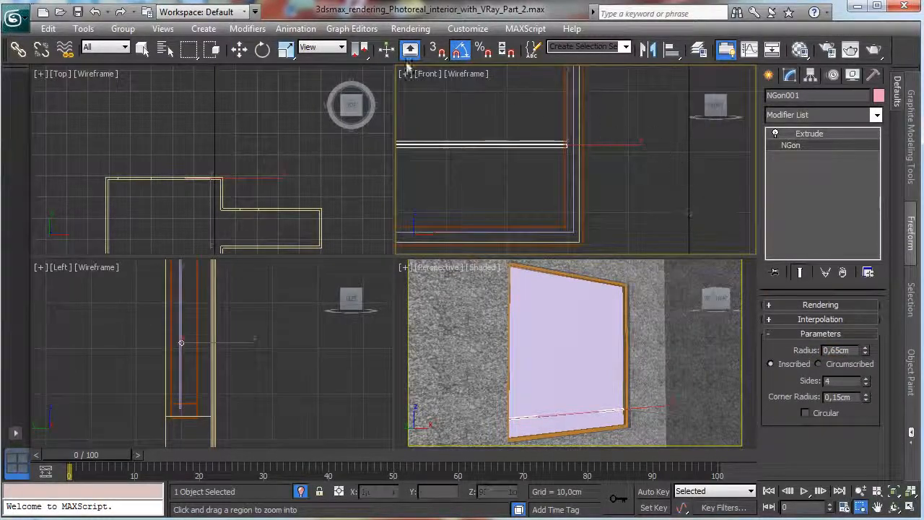
pyautogui.click(239, 48)
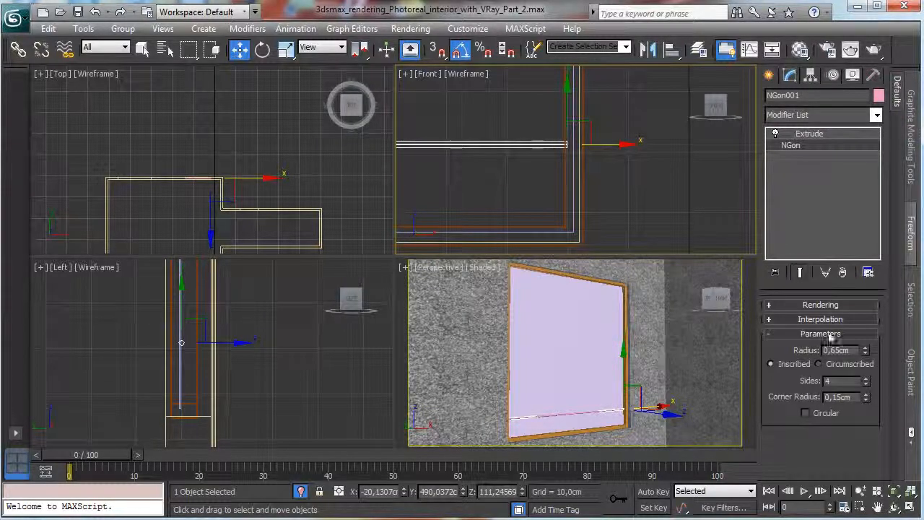
pyautogui.rightClick(642, 213)
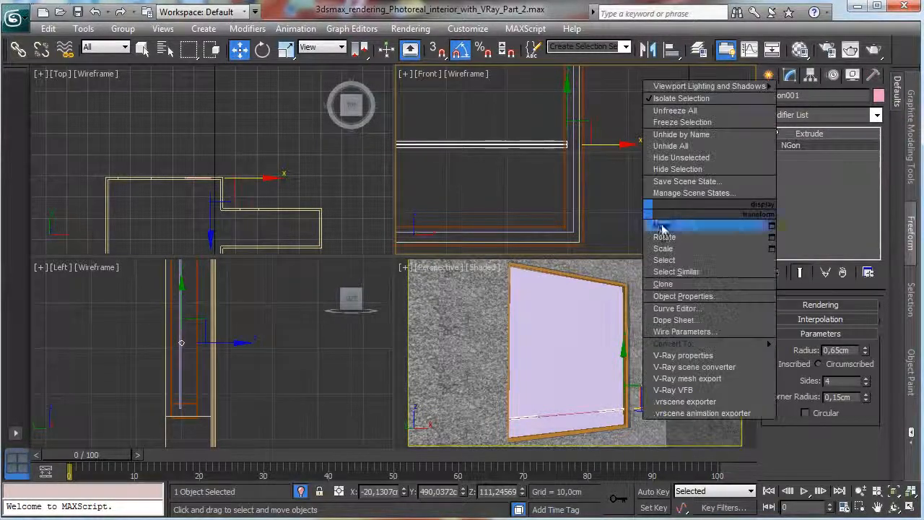
pyautogui.click(891, 491)
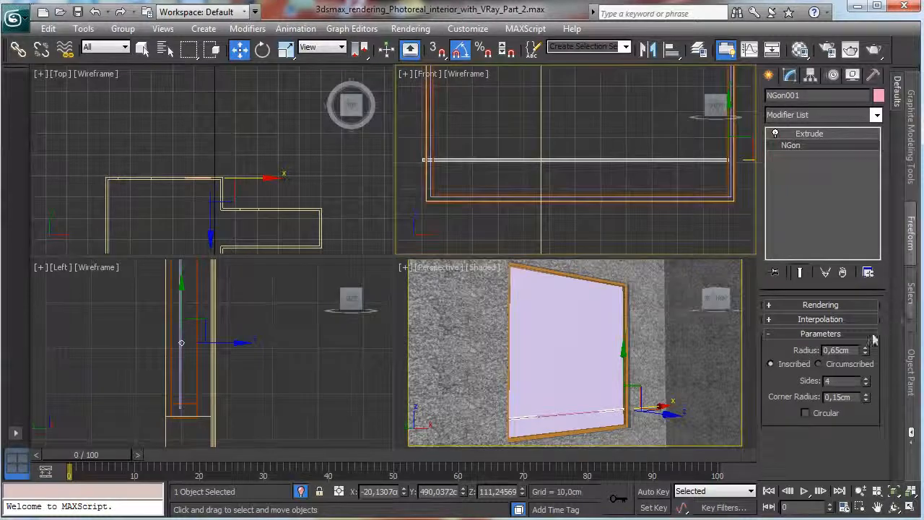
pyautogui.click(818, 136)
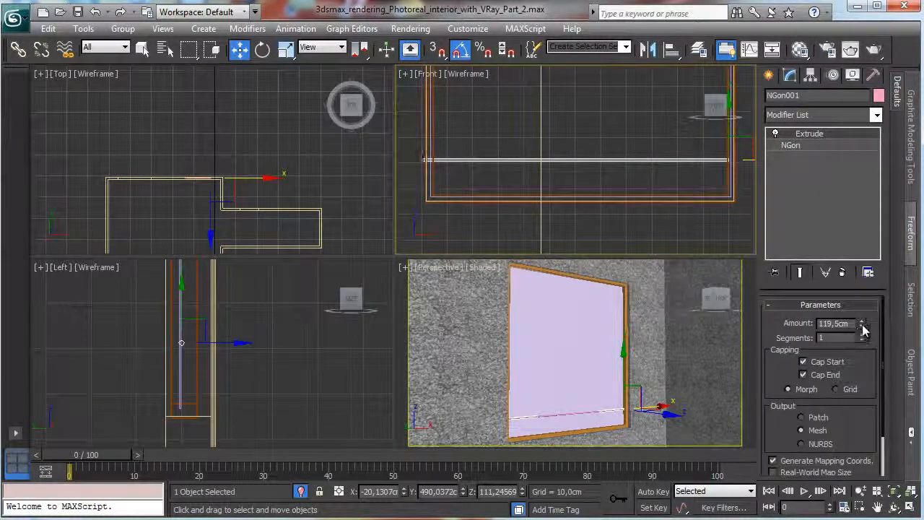
pyautogui.moveTo(865, 330); pyautogui.dragTo(863, 331)
pyautogui.click(860, 327)
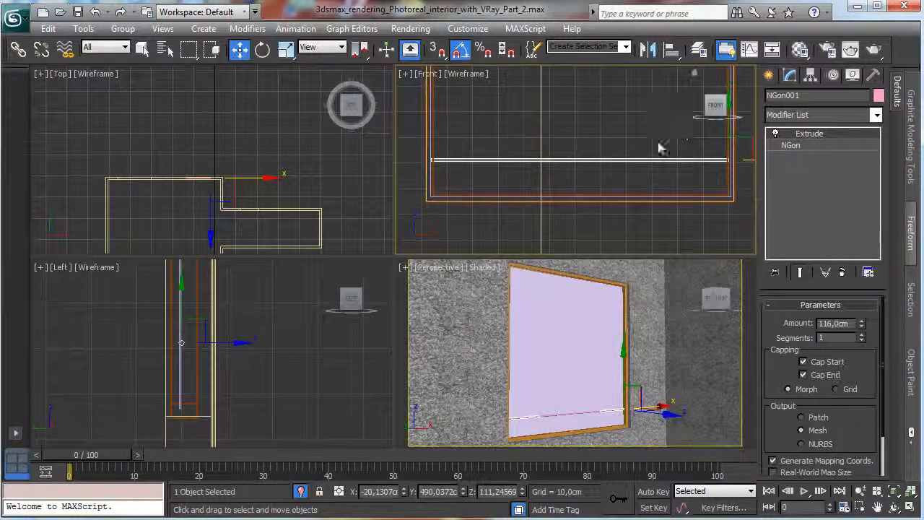
# Raise the horizontal bar along the window's height to about Z 125,6 cm.
pyautogui.click(623, 361)
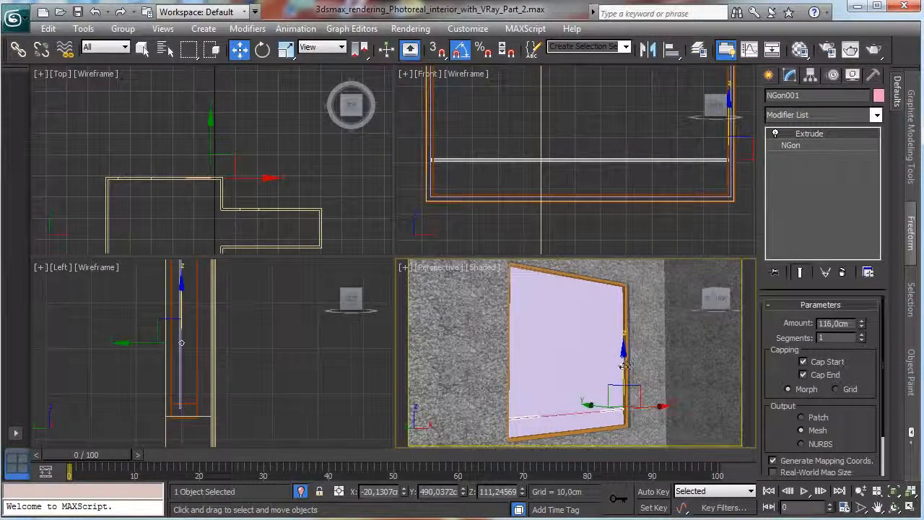
pyautogui.moveTo(622, 362); pyautogui.dragTo(639, 294)
pyautogui.rightClick(698, 226)
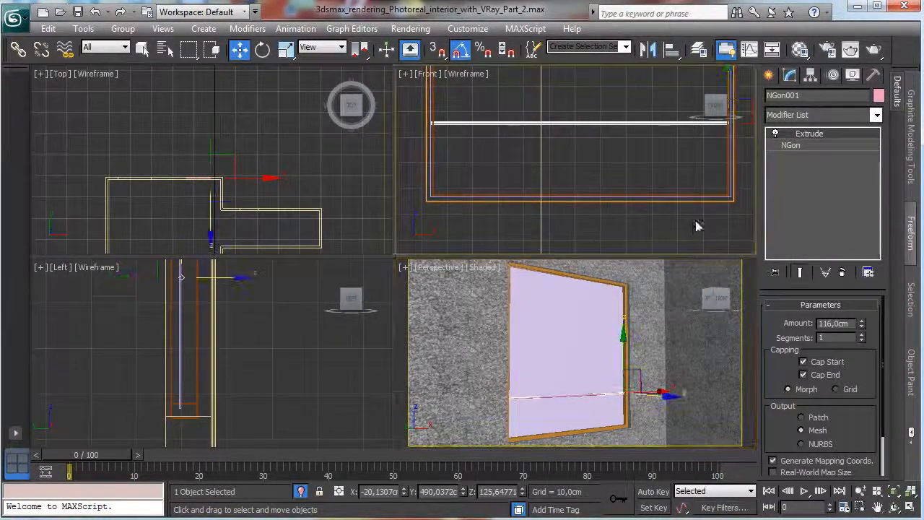
# Clone the horizontal bar as an instance higher up in the window, at about Z 194 cm.
pyautogui.click(895, 492)
pyautogui.click(862, 492)
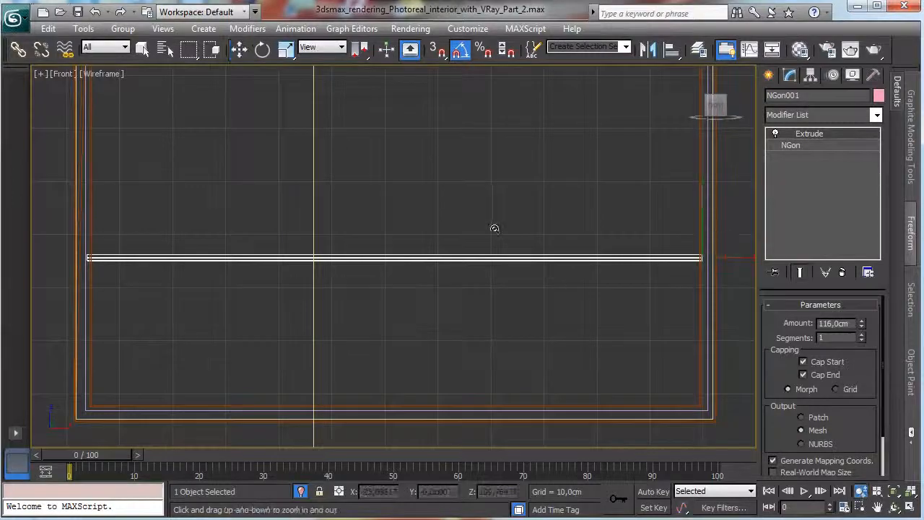
pyautogui.moveTo(496, 227); pyautogui.dragTo(501, 353)
pyautogui.click(877, 508)
pyautogui.click(240, 48)
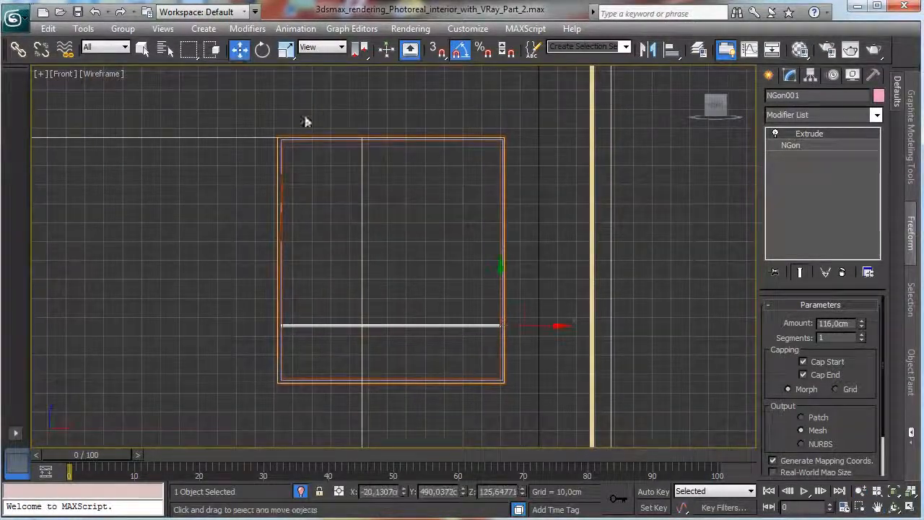
pyautogui.keyDown('shift'); pyautogui.moveTo(501, 268); pyautogui.dragTo(516, 151); pyautogui.keyUp('shift')
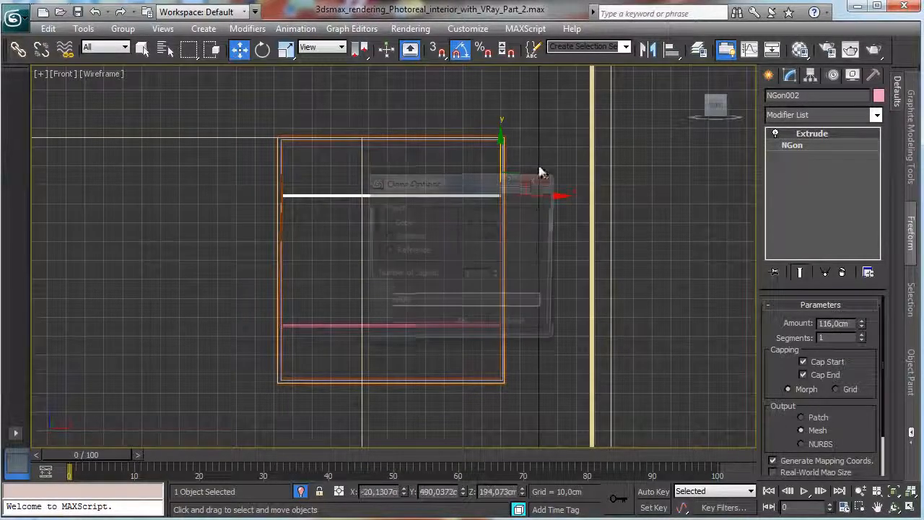
pyautogui.click(411, 238)
pyautogui.click(461, 327)
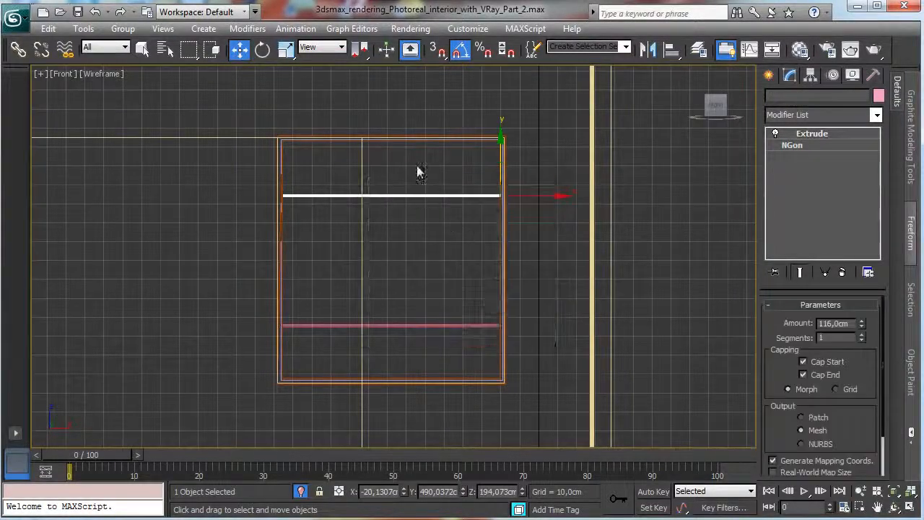
# Clone another instance of the horizontal bar midway between the two existing bars, at about Z 160 cm.
pyautogui.moveTo(502, 160); pyautogui.dragTo(504, 224)
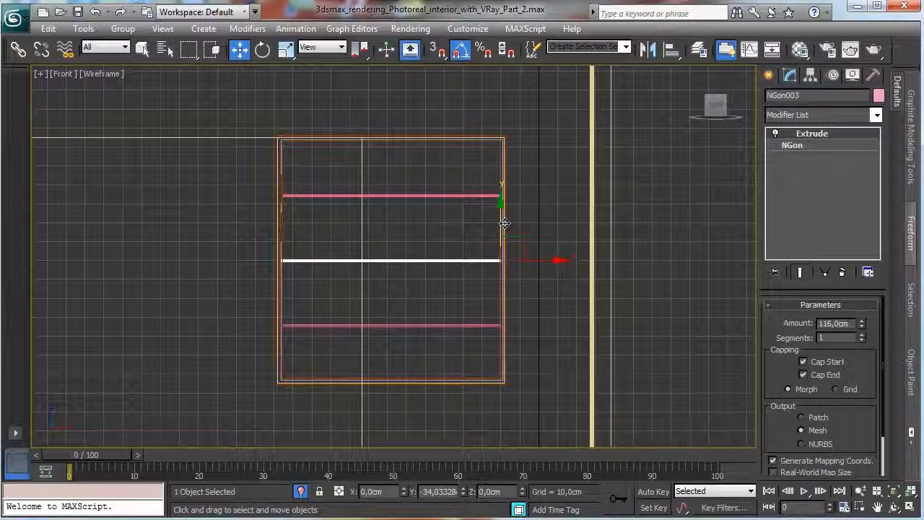
pyautogui.moveTo(504, 224); pyautogui.dragTo(505, 224)
pyautogui.click(466, 327)
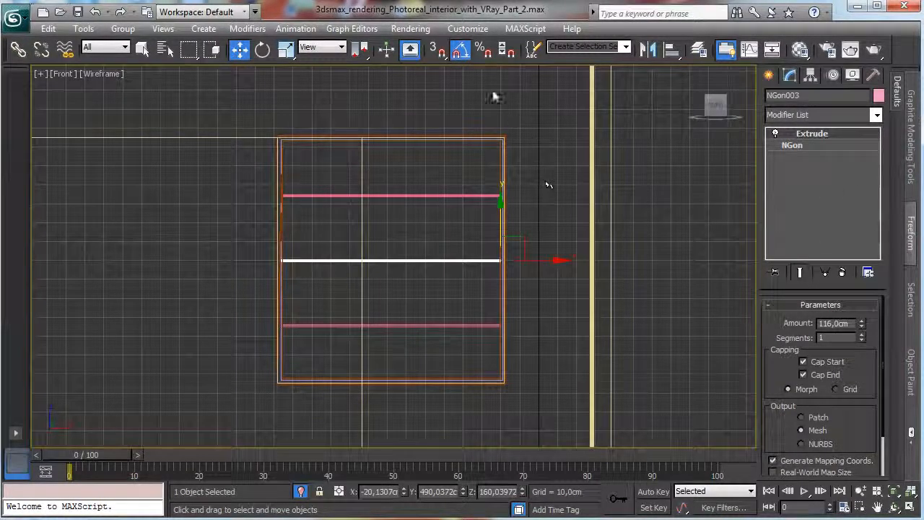
# Rotate the middle horizontal bar 90 degrees in the front view as an independent copy for a vertical bar.
pyautogui.click(262, 49)
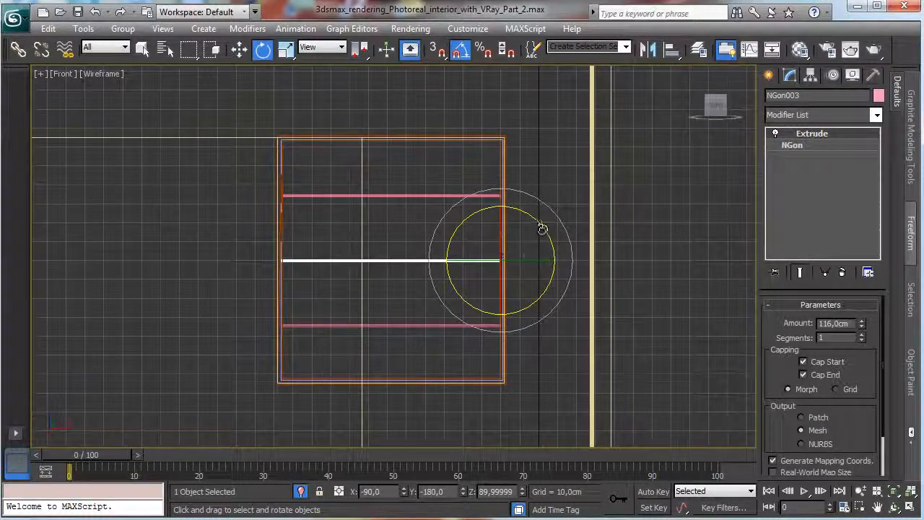
pyautogui.keyDown('shift'); pyautogui.moveTo(544, 219); pyautogui.dragTo(594, 265); pyautogui.keyUp('shift')
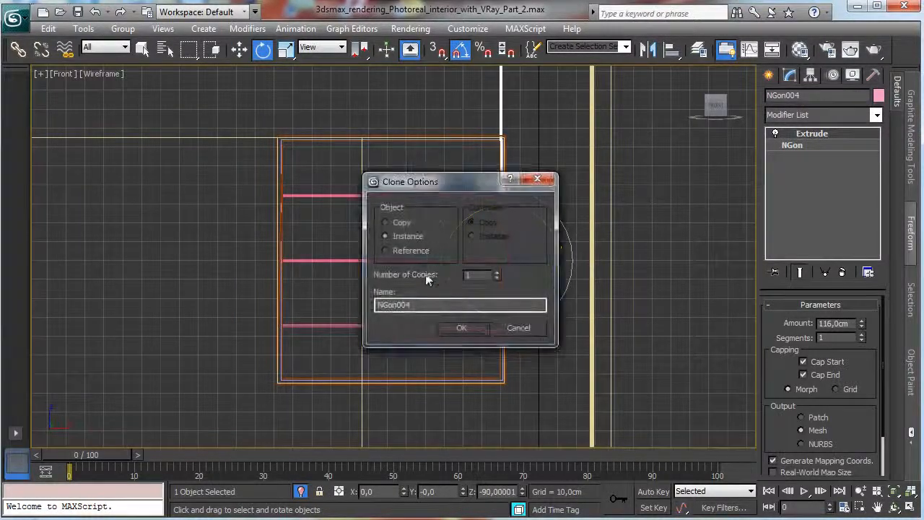
pyautogui.click(398, 224)
pyautogui.click(463, 328)
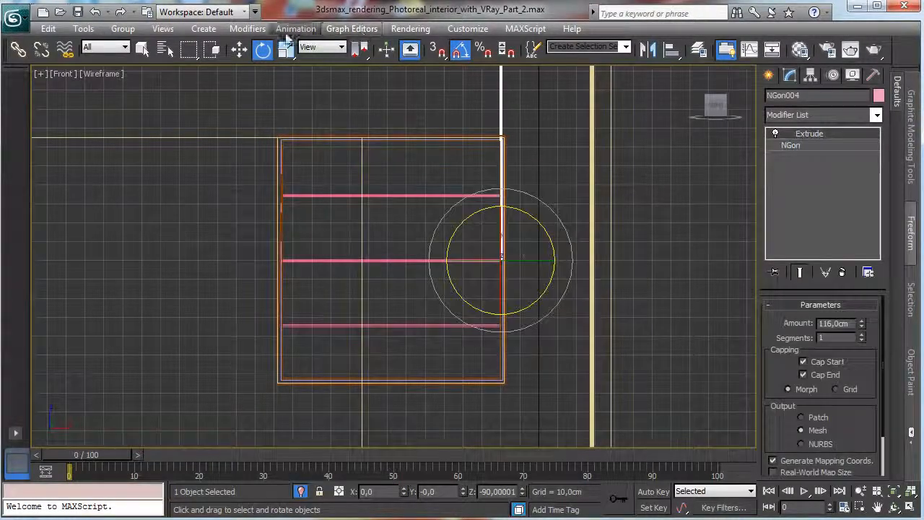
# Move the vertical bar inside the frame to about X -40,8 cm and Z 96,3 cm, and extend its extrusion to 128,5 cm.
pyautogui.click(239, 49)
pyautogui.moveTo(520, 242); pyautogui.dragTo(481, 360)
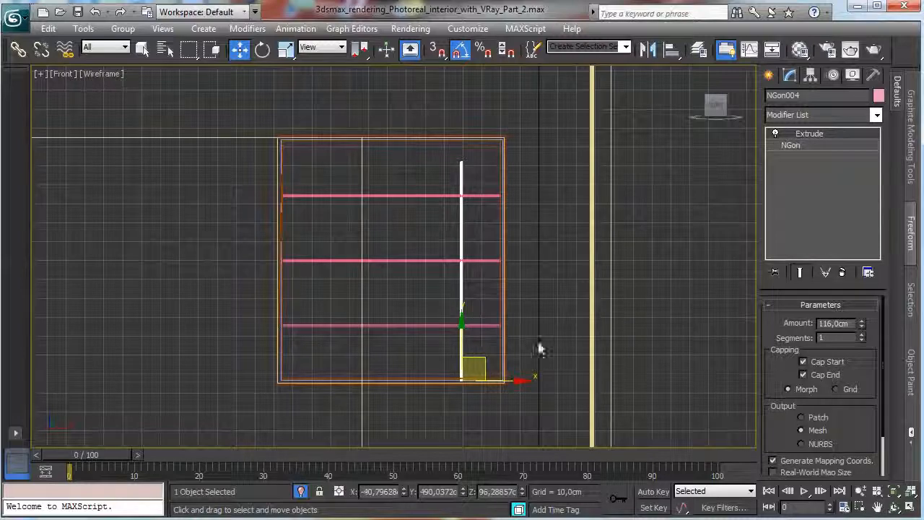
pyautogui.moveTo(862, 327); pyautogui.dragTo(862, 312)
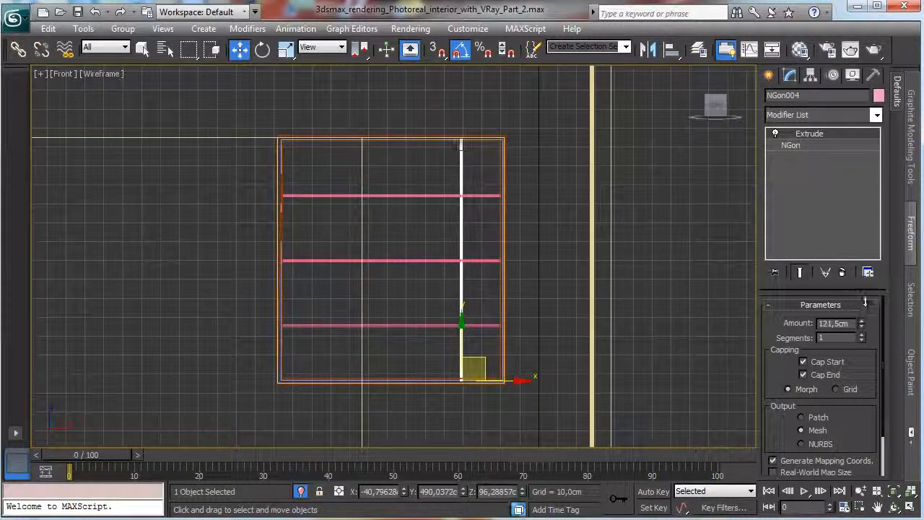
# Clone the vertical bar as an instance at about X -114,9 cm and another midway between the two at about X -78,2 cm.
pyautogui.click(513, 381)
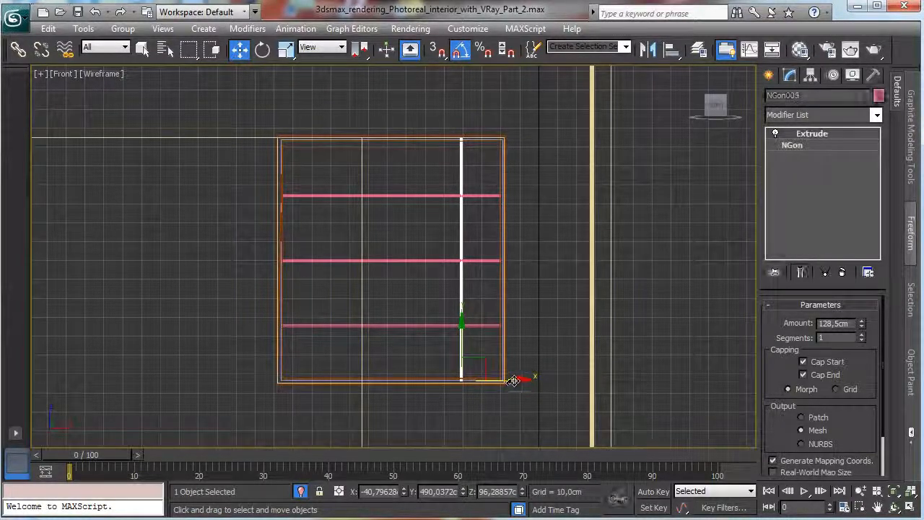
pyautogui.keyDown('shift'); pyautogui.moveTo(513, 381); pyautogui.dragTo(374, 371); pyautogui.keyUp('shift')
pyautogui.click(408, 237)
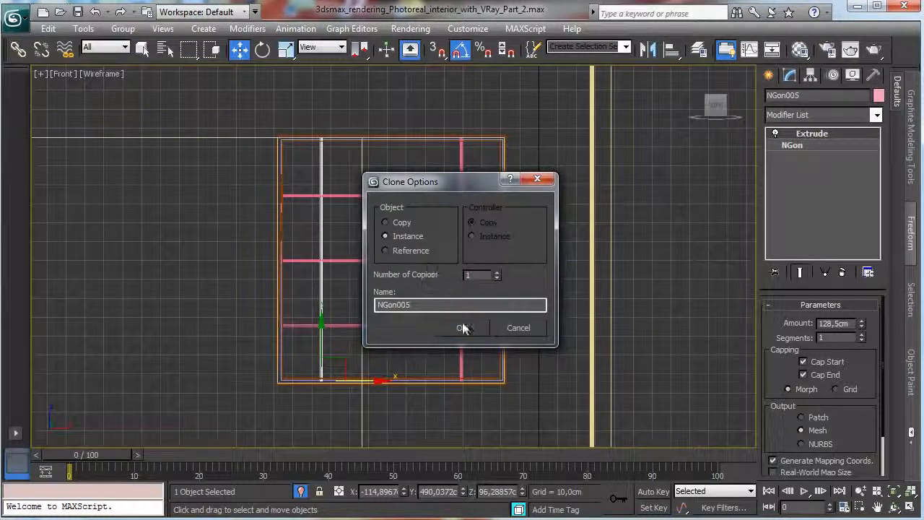
pyautogui.click(461, 328)
pyautogui.moveTo(371, 381); pyautogui.dragTo(438, 380)
pyautogui.click(461, 328)
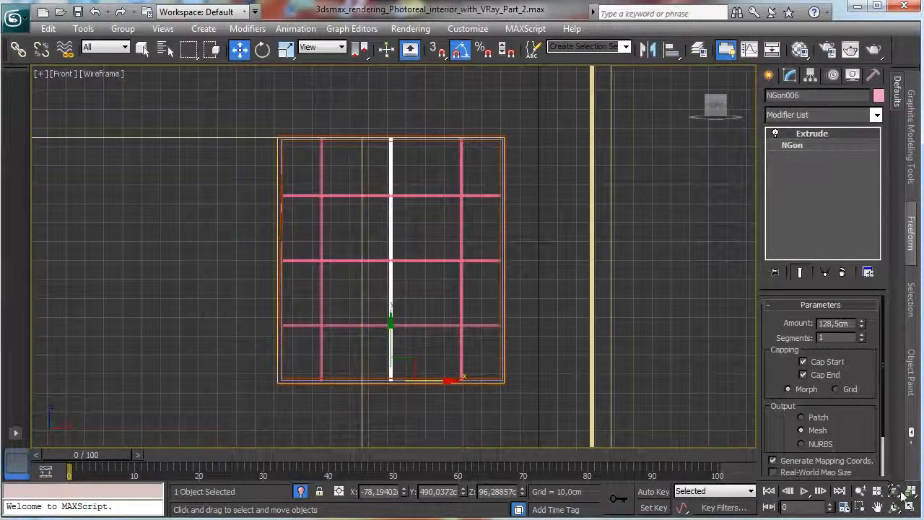
# Restore the four-viewport layout and show the VRayPhysicalCamera001 view in place of the perspective view.
pyautogui.click(911, 508)
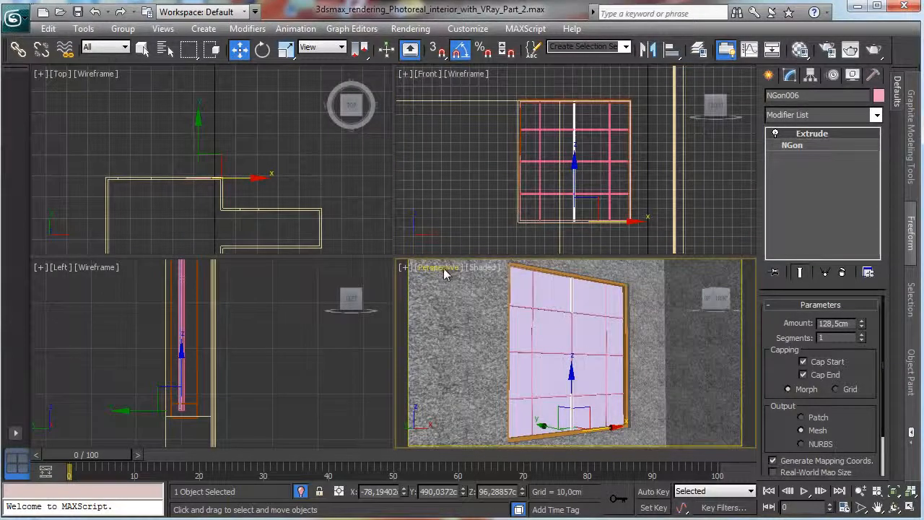
pyautogui.click(444, 270)
pyautogui.moveTo(542, 288)
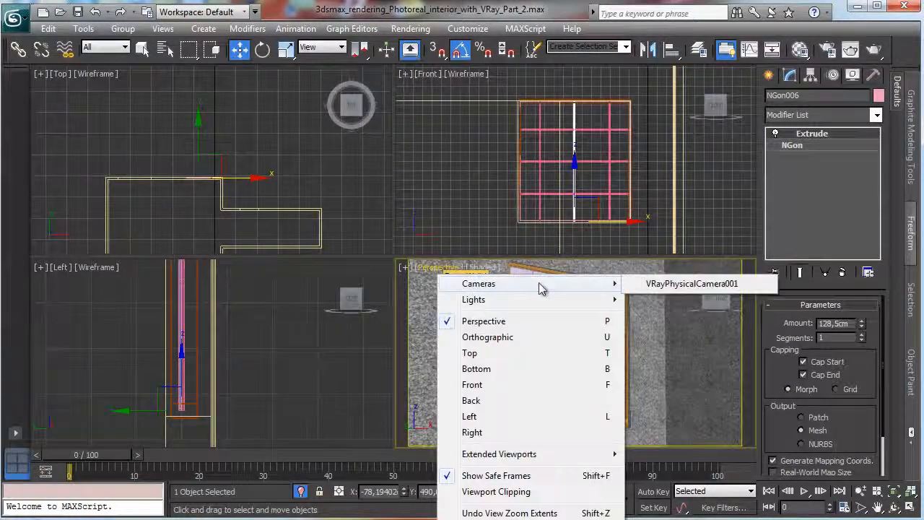
pyautogui.click(685, 288)
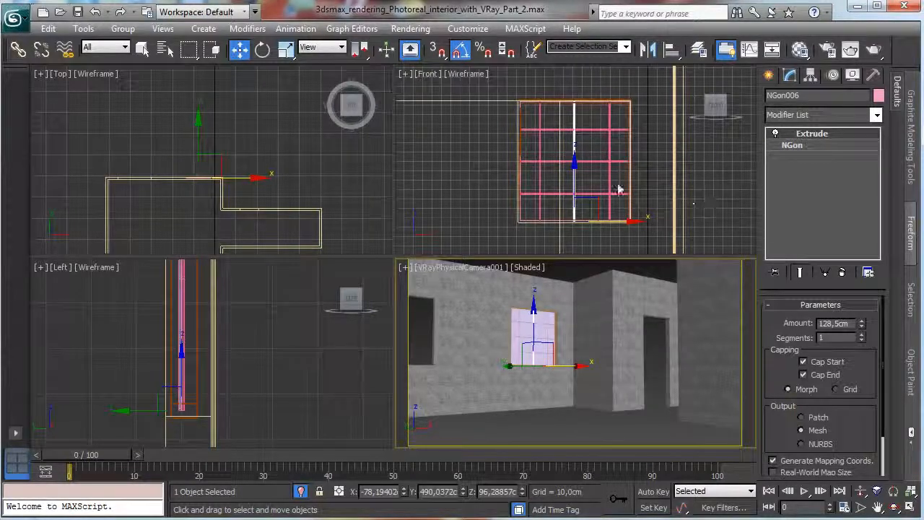
# Name an unused material slot "Glass window" and assign that material to the Window_Glass pane.
pyautogui.click(540, 331)
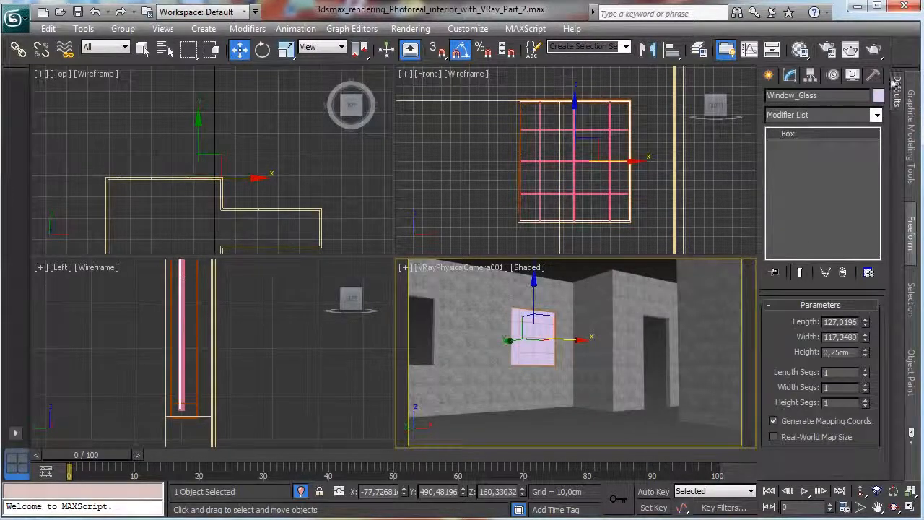
pyautogui.click(800, 49)
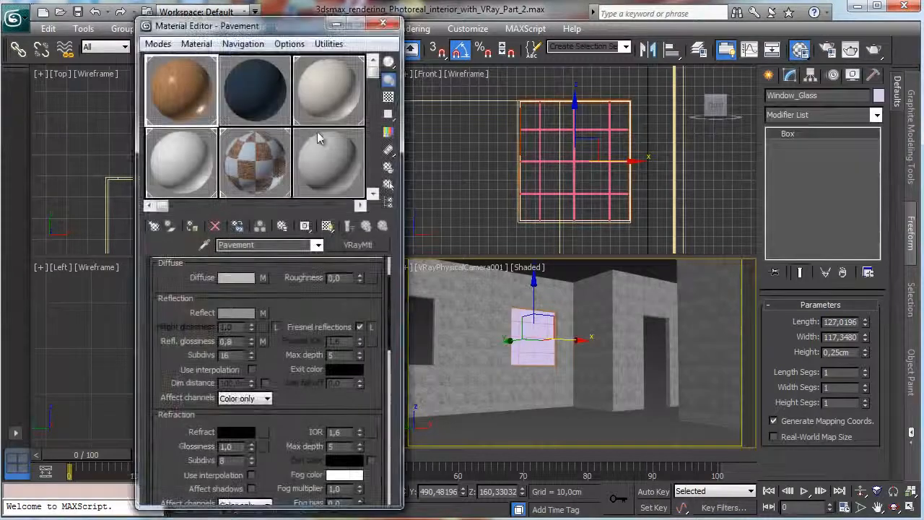
pyautogui.click(326, 160)
pyautogui.moveTo(267, 245); pyautogui.dragTo(76, 224)
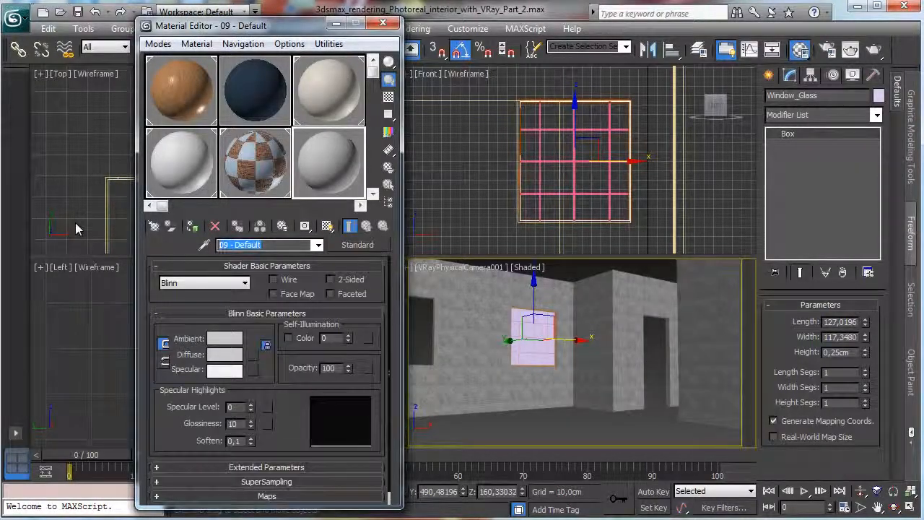
pyautogui.write('Glass window')
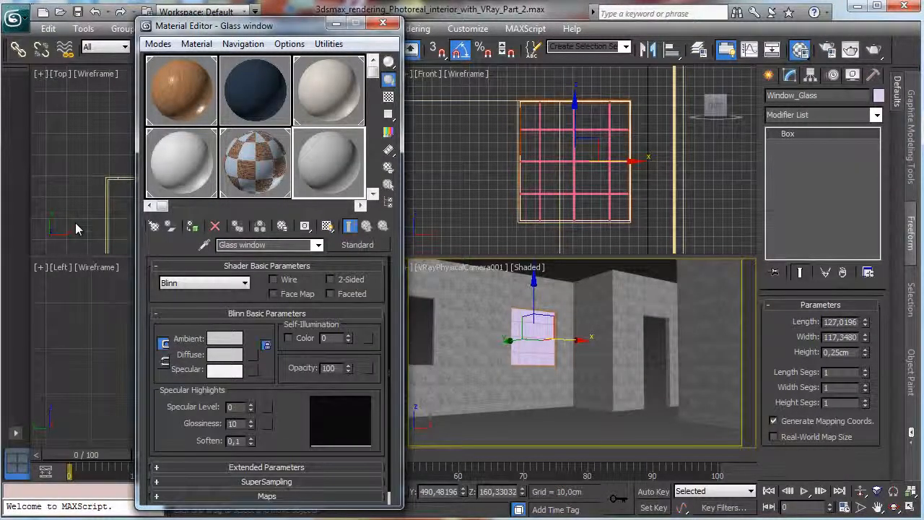
pyautogui.click(192, 226)
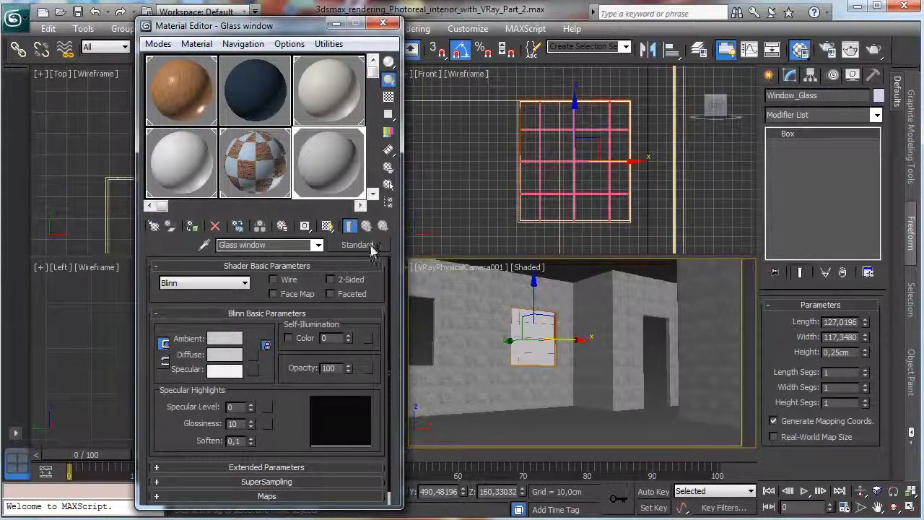
# Change the Glass window material's type from Standard to VRayMtl.
pyautogui.click(359, 245)
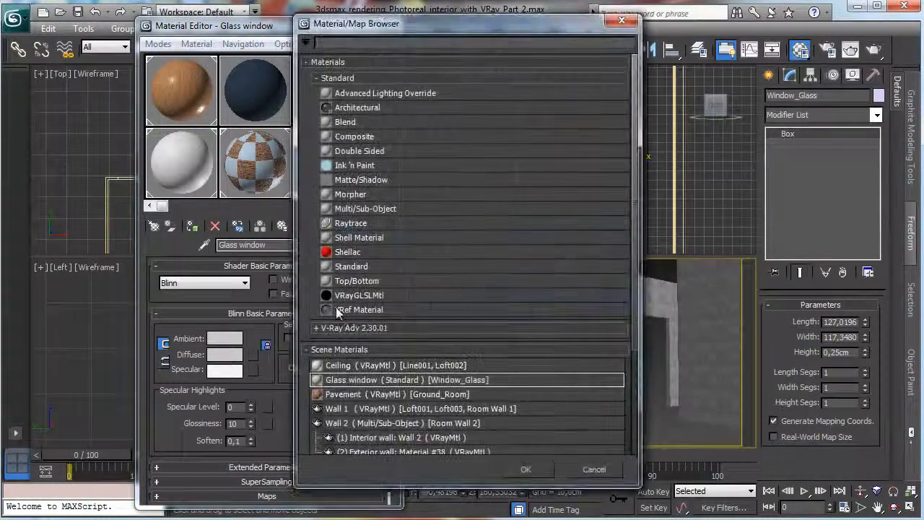
pyautogui.click(375, 328)
pyautogui.scroll(-3, 613, 274)
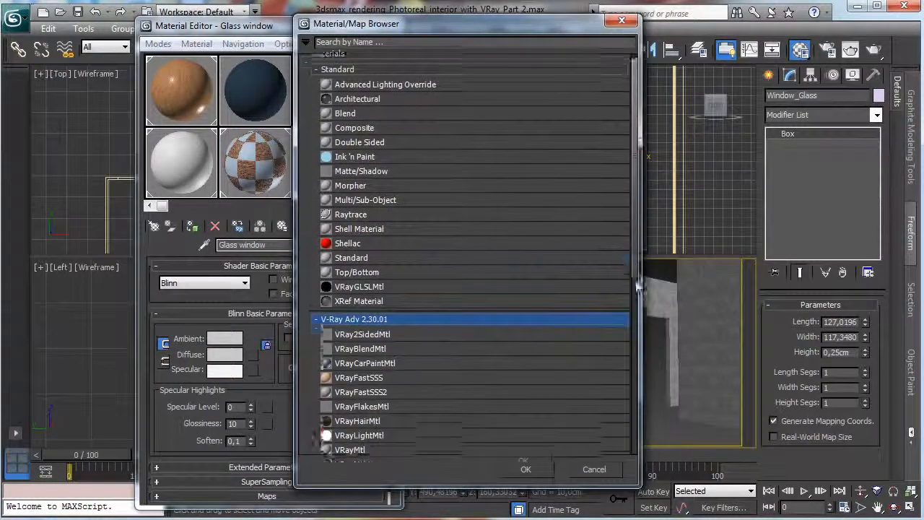
pyautogui.doubleClick(368, 348)
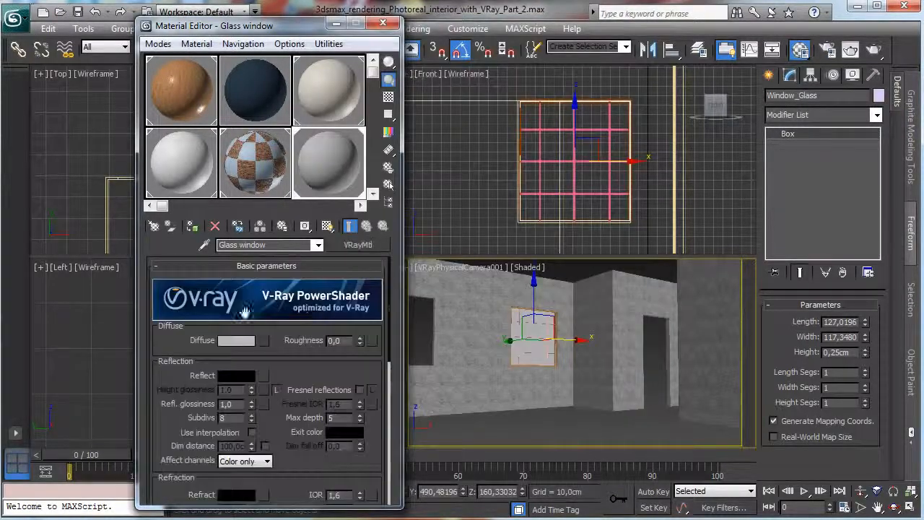
# Set the Glass window material's diffuse colour to pure black (value 0).
pyautogui.click(249, 339)
pyautogui.moveTo(447, 140); pyautogui.dragTo(360, 145)
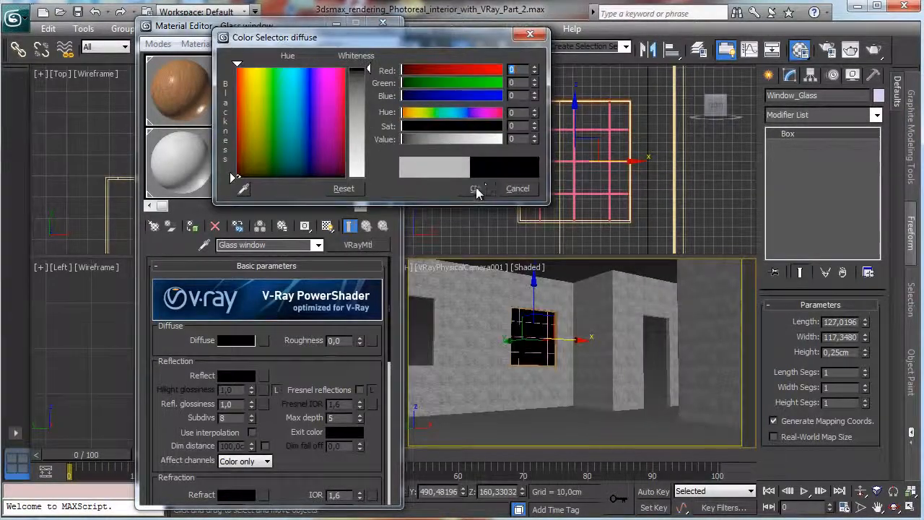
pyautogui.click(476, 190)
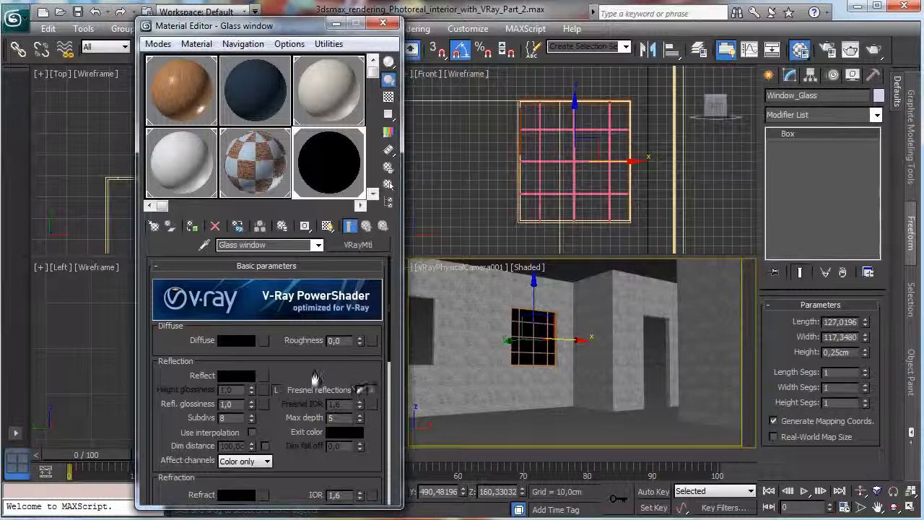
# Set the Glass window material's reflection colour to pure white and its reflection glossiness to 0.94.
pyautogui.click(235, 378)
pyautogui.moveTo(360, 119); pyautogui.dragTo(357, 200)
pyautogui.click(475, 189)
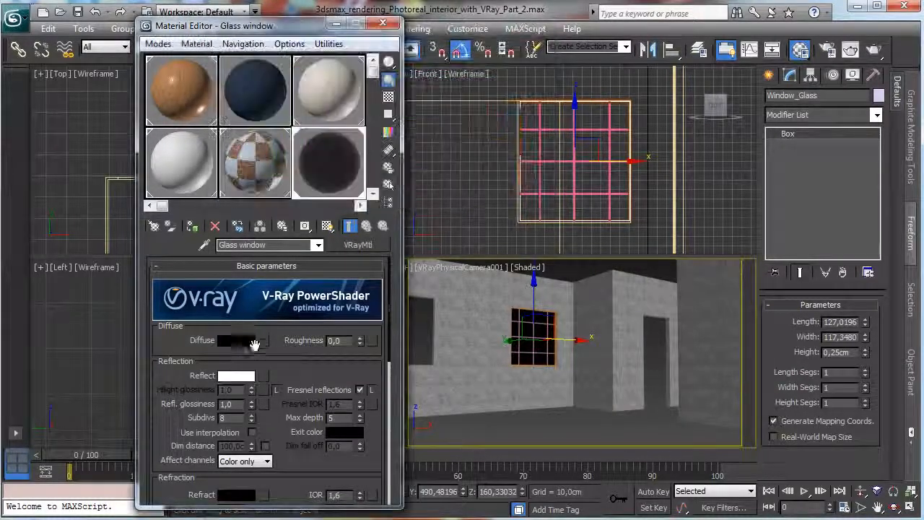
pyautogui.scroll(-2, 238, 345)
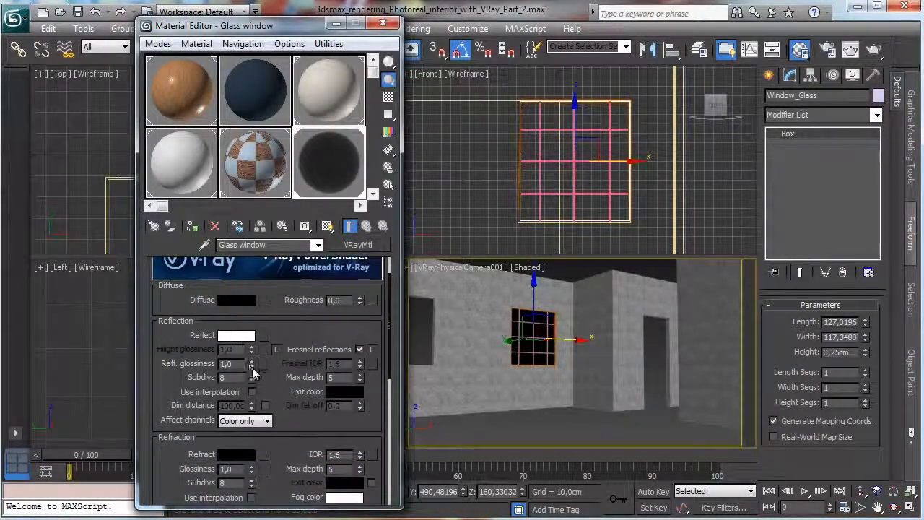
pyautogui.moveTo(252, 367); pyautogui.dragTo(289, 332)
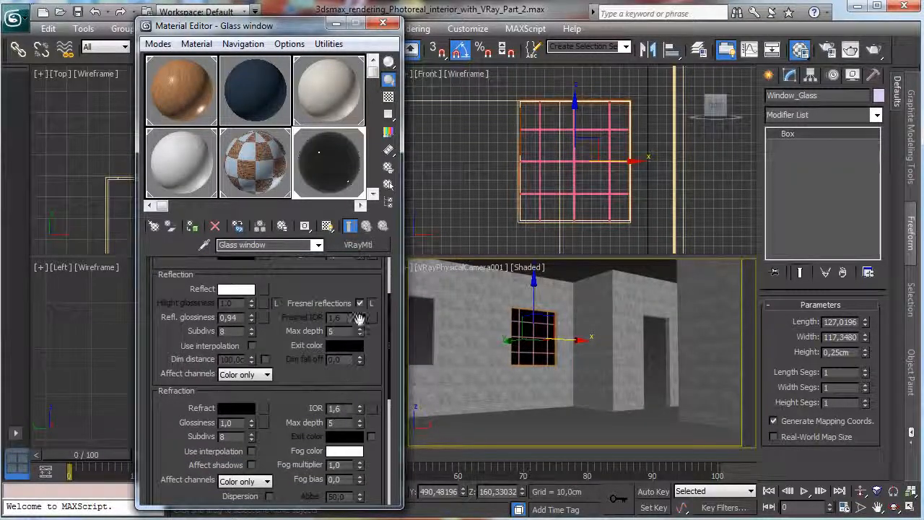
# Unlock the Glass window material's Fresnel IOR and set it to 1.4, with the refraction IOR at 1.01.
pyautogui.click(372, 303)
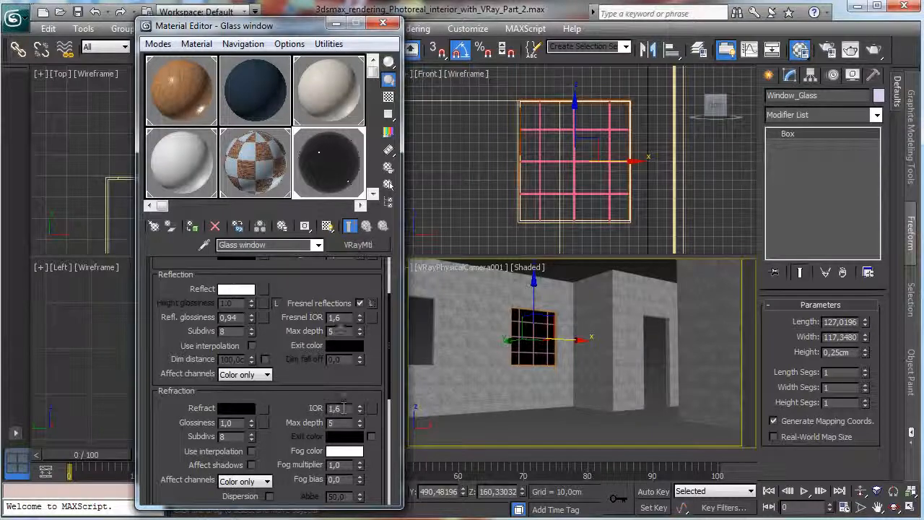
pyautogui.press('Tab')
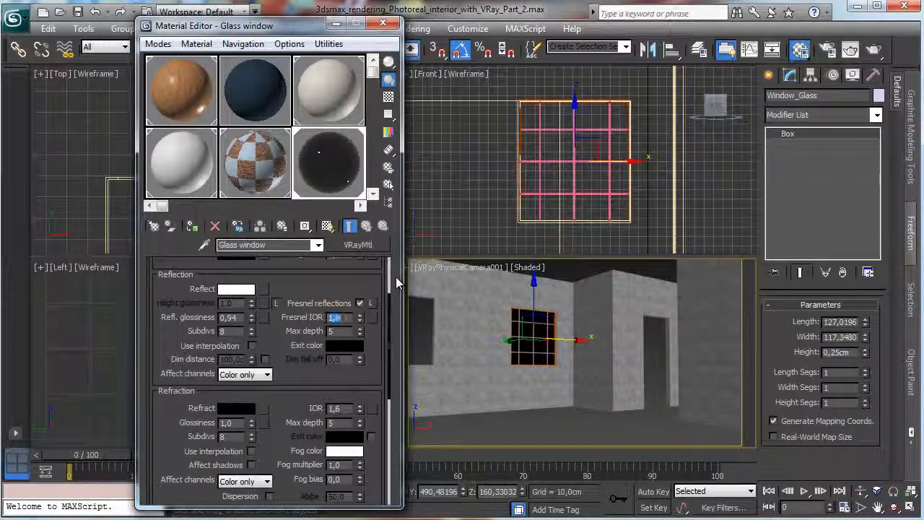
pyautogui.click(339, 409)
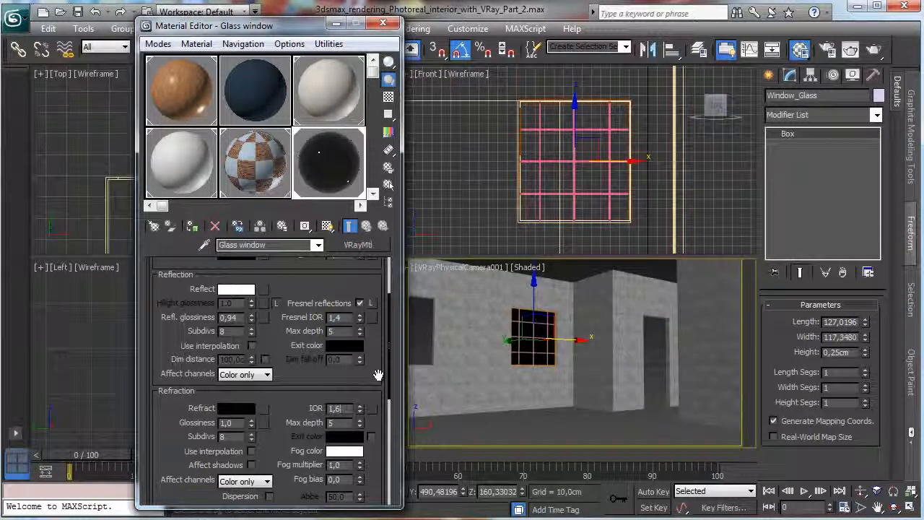
pyautogui.write('01')
pyautogui.press('Return')
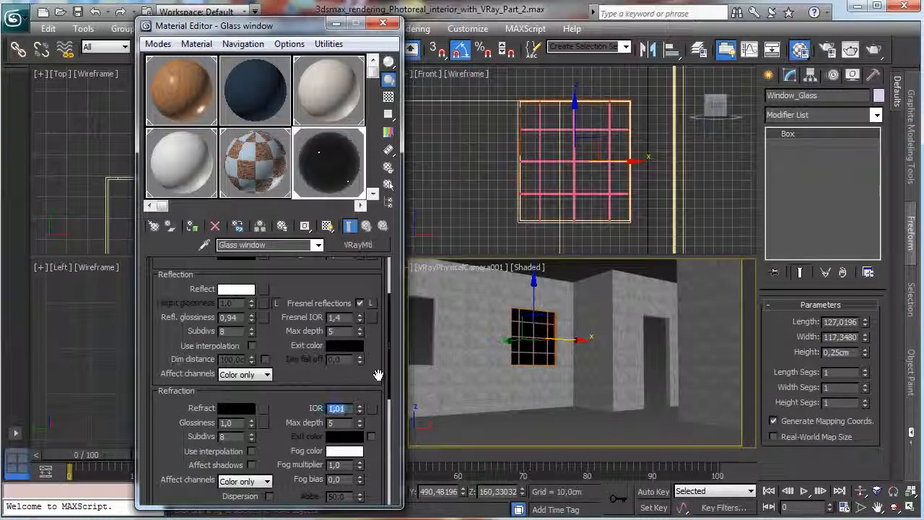
# Set the Glass window material's refraction colour to pure white (value 255) and enable Affect shadows for its refraction.
pyautogui.click(239, 414)
pyautogui.moveTo(358, 94); pyautogui.dragTo(361, 202)
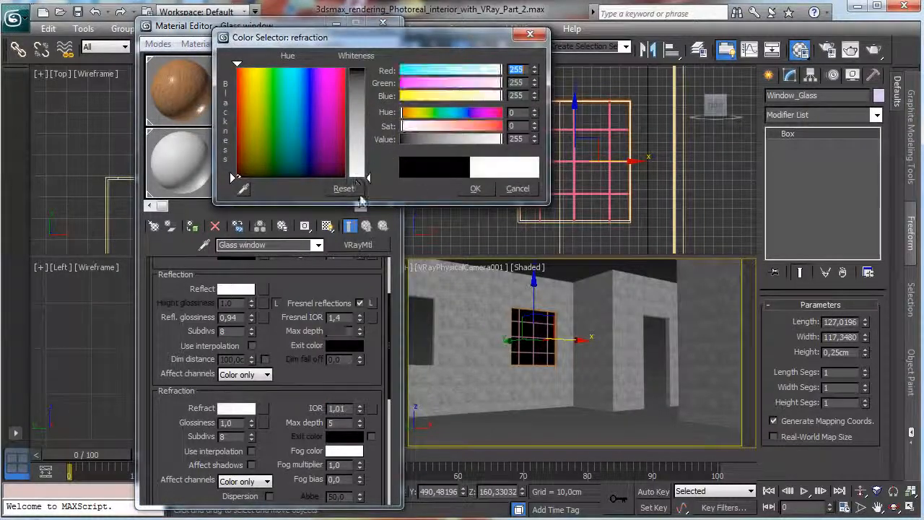
pyautogui.click(475, 188)
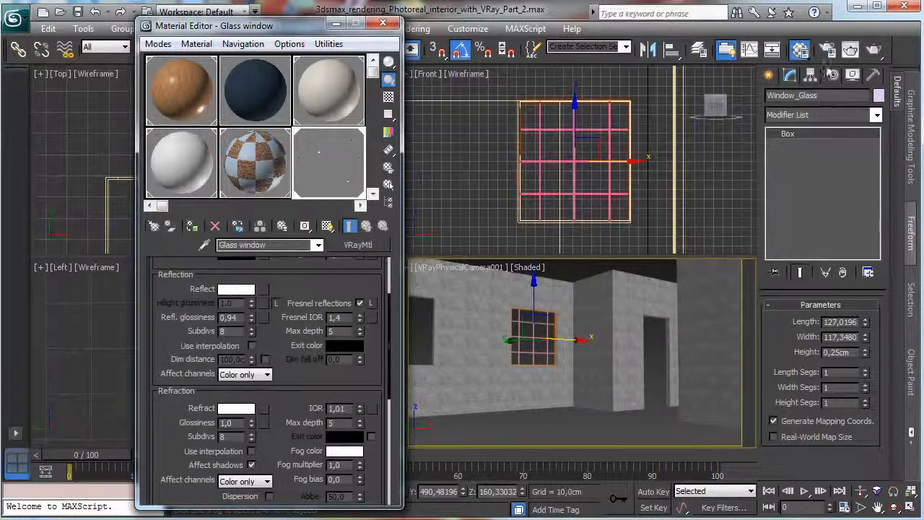
pyautogui.click(337, 24)
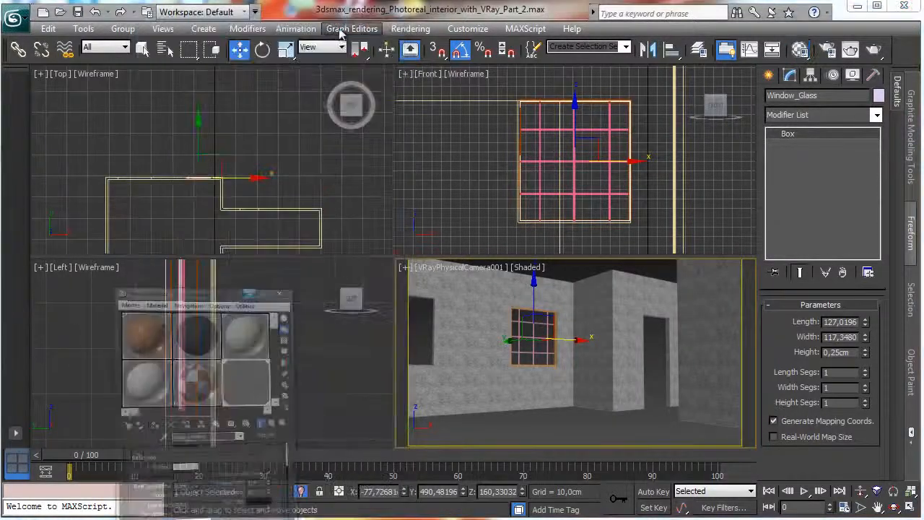
# Unhide all scene objects and show the VRayPhysicalCamera001 view in the shaded viewport.
pyautogui.press('p')
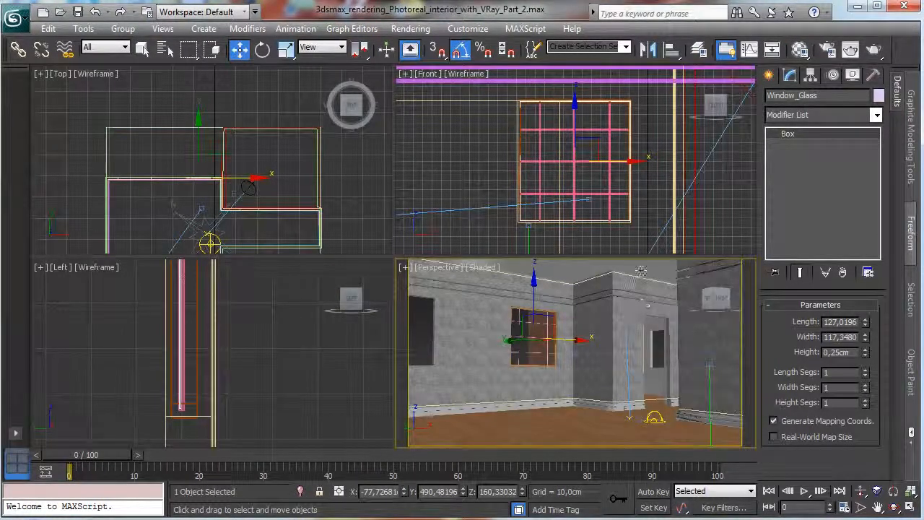
pyautogui.click(437, 267)
pyautogui.moveTo(505, 283)
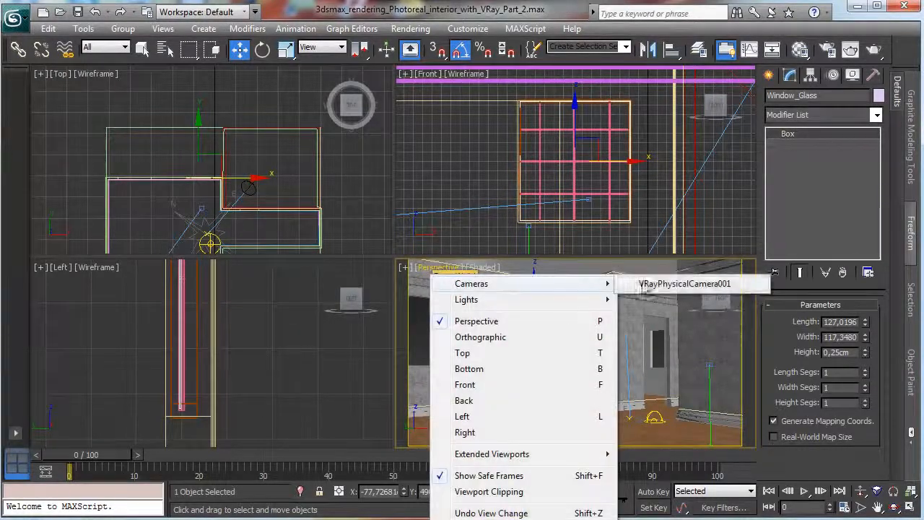
pyautogui.click(694, 282)
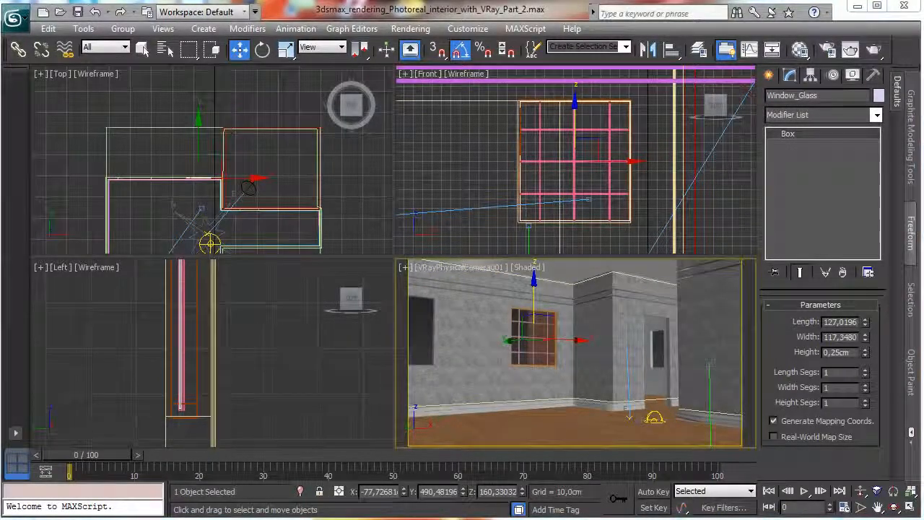
# Turn off region rendering in the V-Ray frame buffer and close the buffer.
pyautogui.click(850, 50)
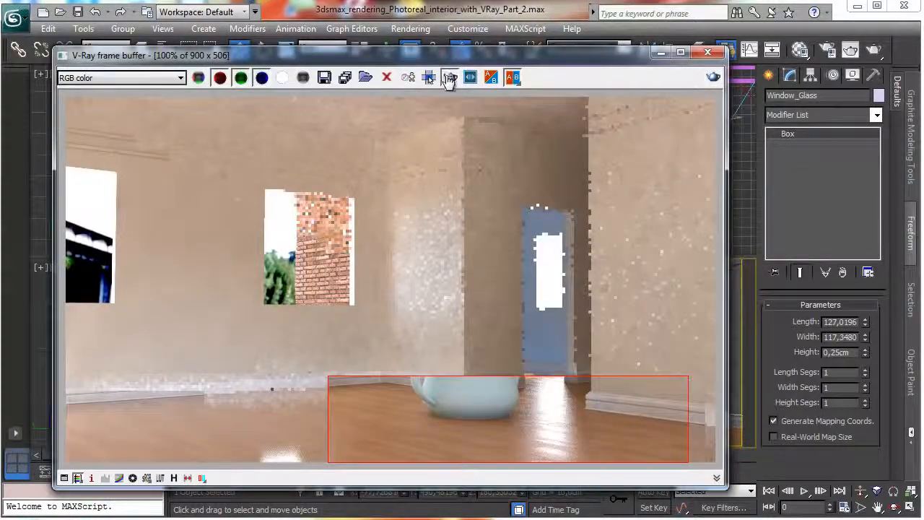
pyautogui.click(448, 78)
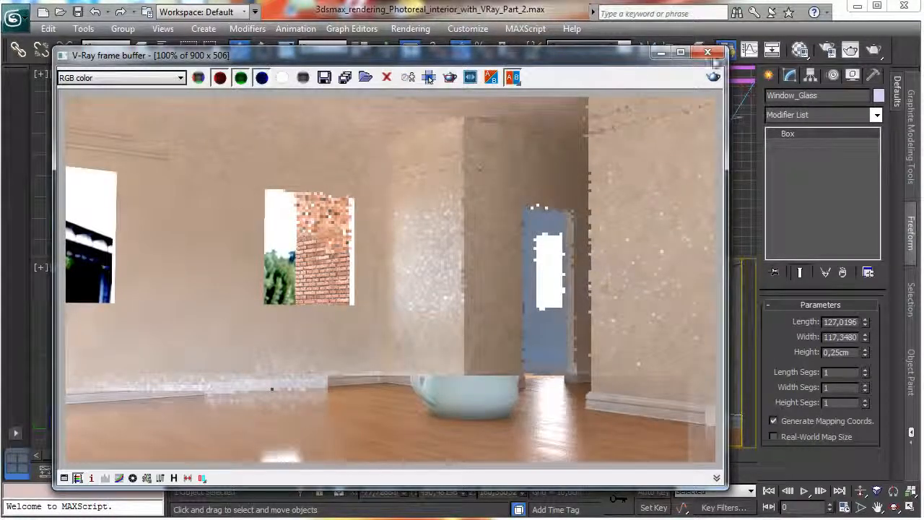
pyautogui.click(708, 52)
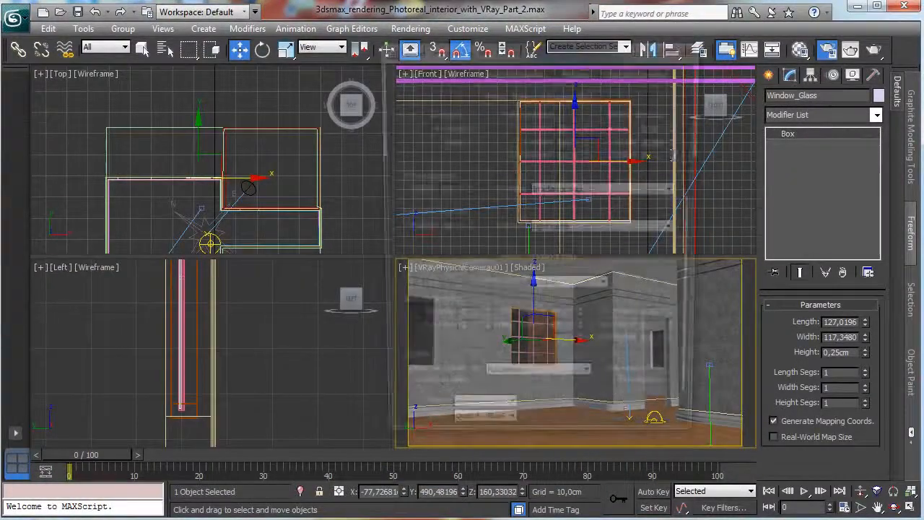
# Set the render output size to 500 × 281 and render the VRayPhysicalCamera001 view.
pyautogui.click(727, 49)
pyautogui.click(440, 70)
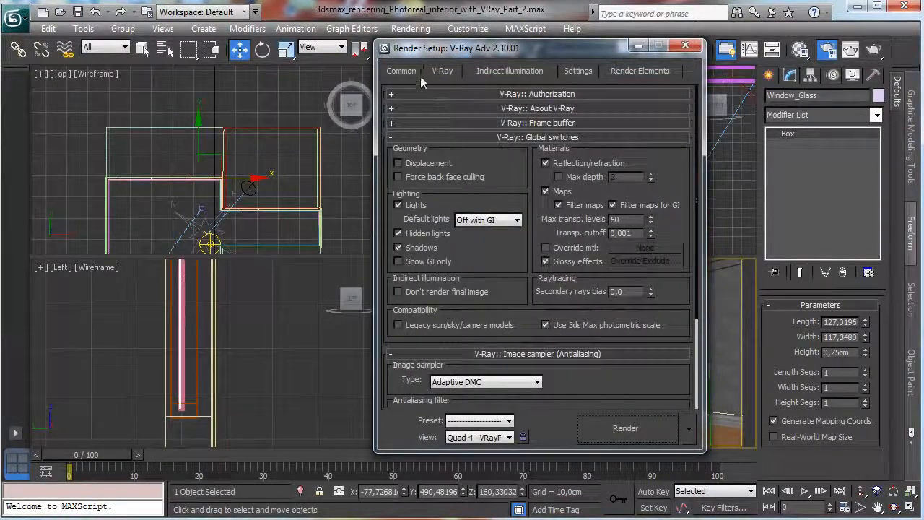
pyautogui.click(417, 74)
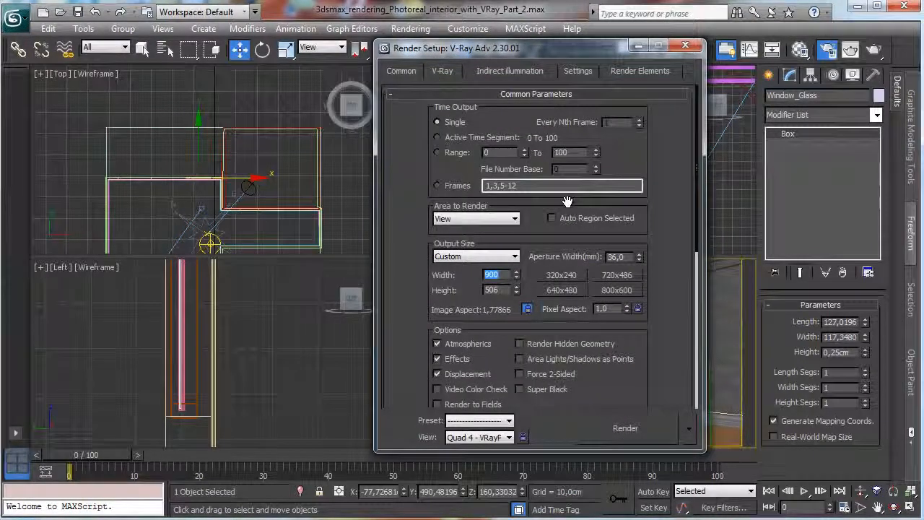
pyautogui.click(591, 427)
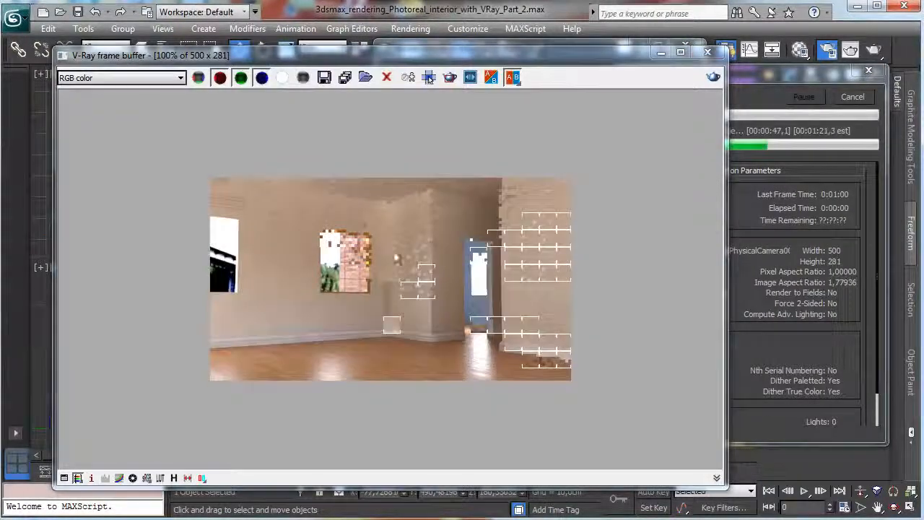
# Set the ambient occlusion amount to 0.5 in the V-Ray indirect illumination settings.
pyautogui.click(662, 53)
pyautogui.press('F10')
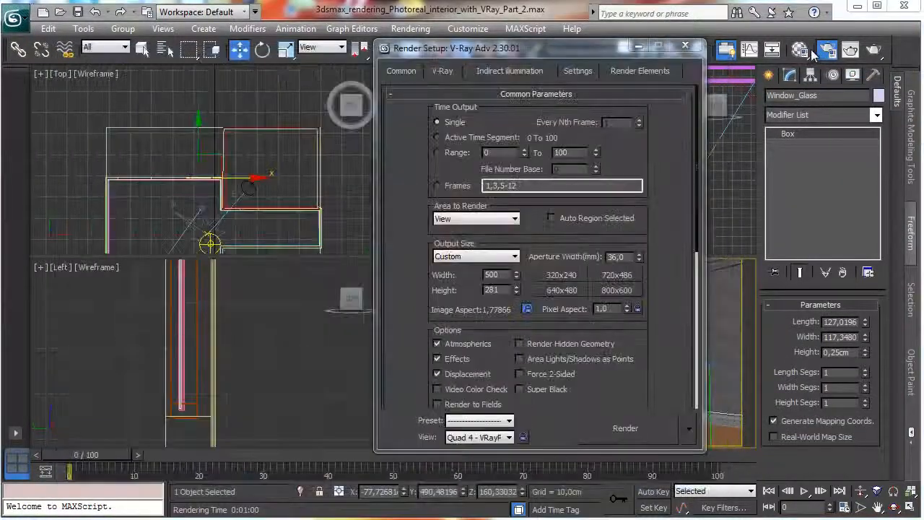
pyautogui.click(535, 71)
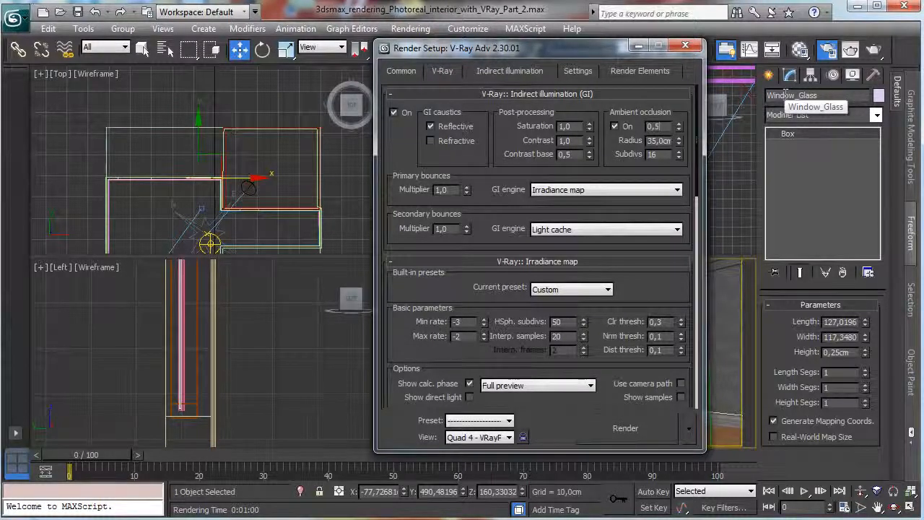
pyautogui.press('Return')
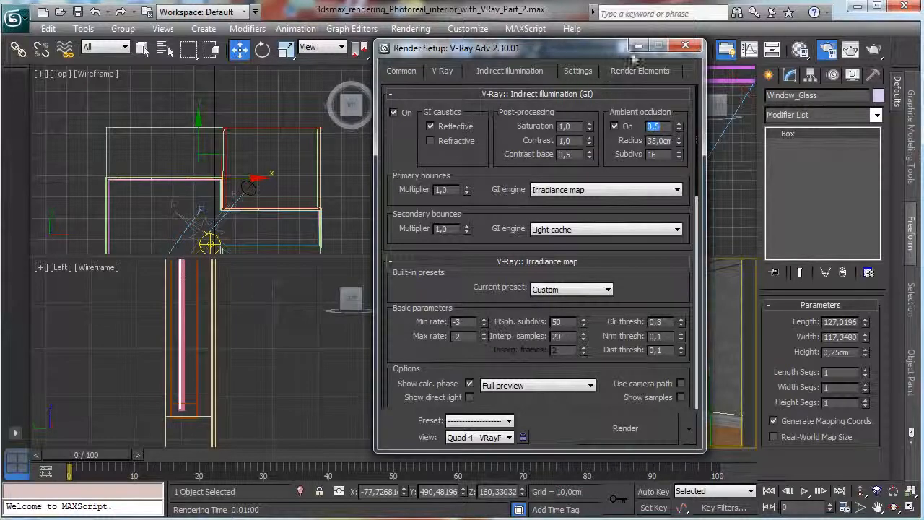
pyautogui.click(685, 45)
# Set the Glass window material's refraction colour to a light grey with value 230.
pyautogui.click(800, 49)
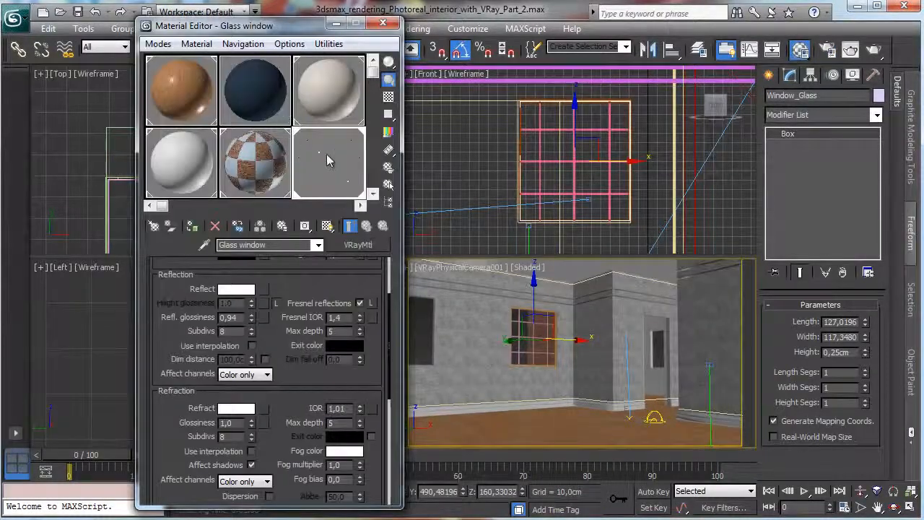
pyautogui.click(228, 409)
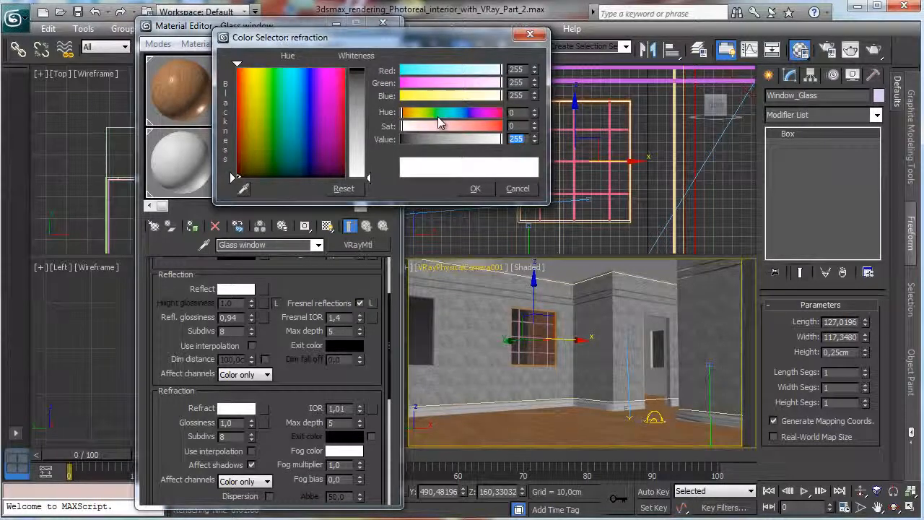
pyautogui.write('30')
pyautogui.press('Return')
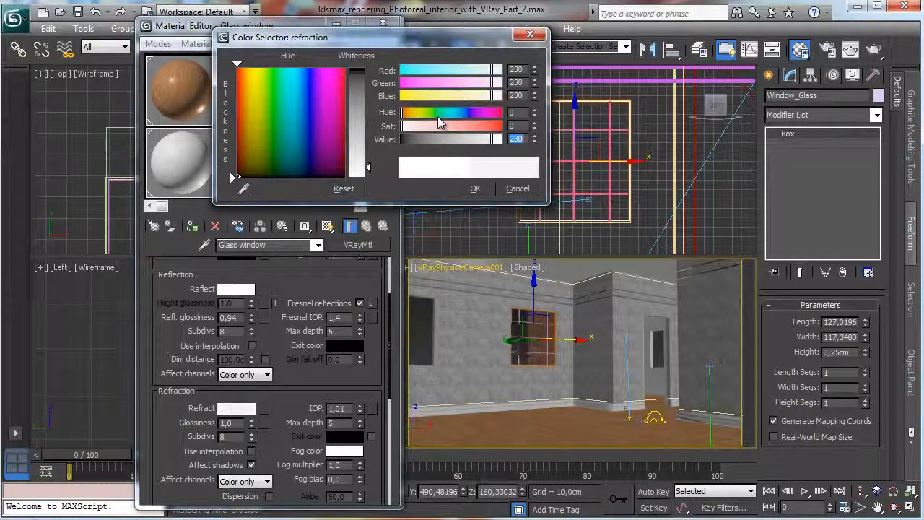
pyautogui.click(476, 189)
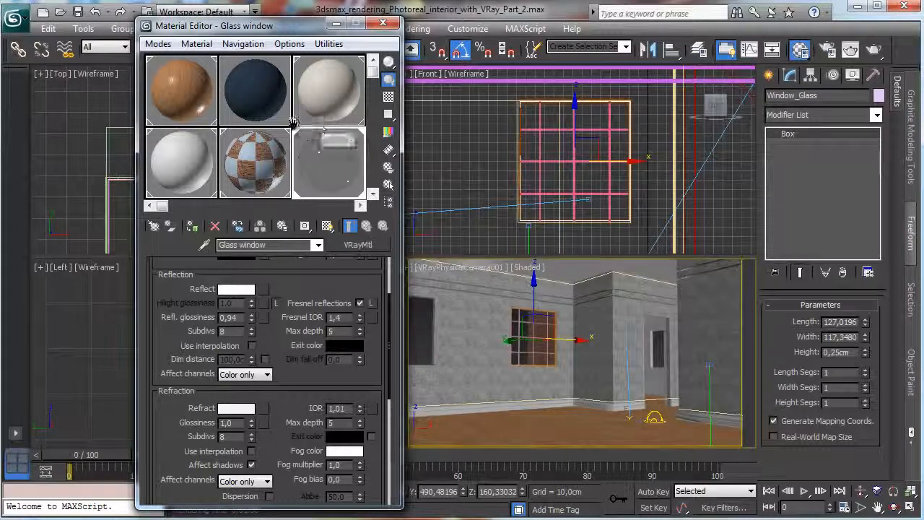
# Choose an unused material slot and name its material "White wood window".
pyautogui.moveTo(292, 127); pyautogui.dragTo(146, 128)
pyautogui.click(254, 155)
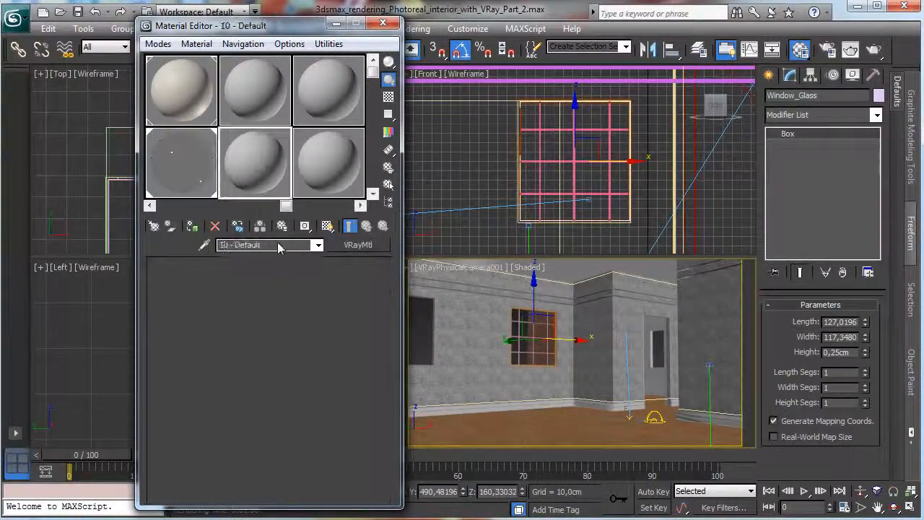
pyautogui.write('W')
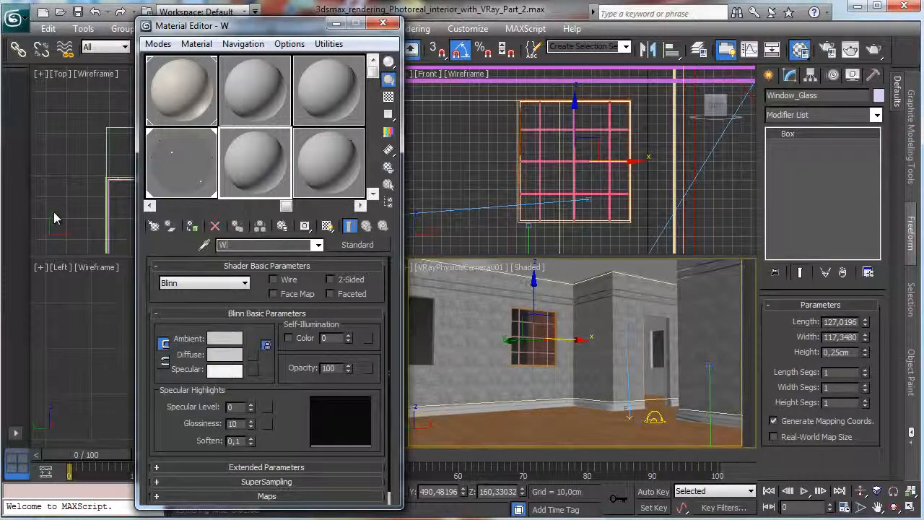
pyautogui.write('hite wool window')
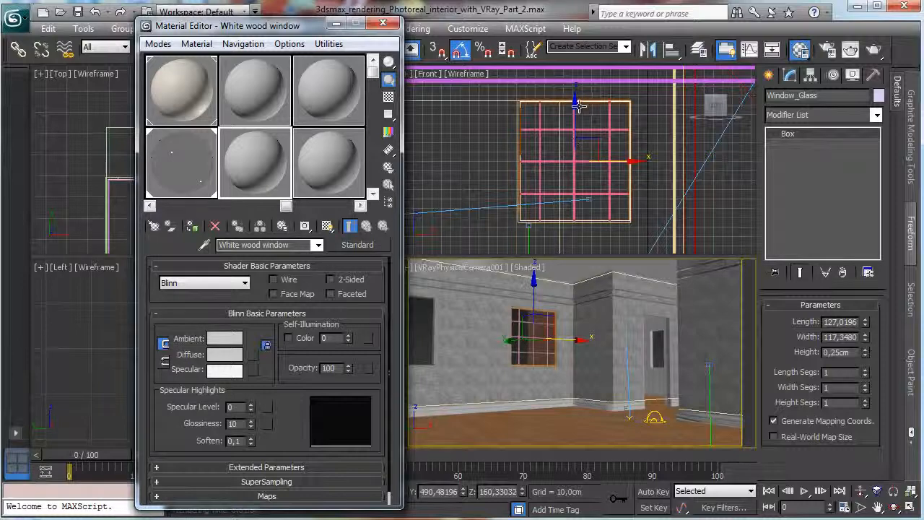
# Assign the White wood window material to the six grid bars and the Window_exterior frame.
pyautogui.click(607, 134)
pyautogui.keyDown('ctrl'); pyautogui.click(582, 130); pyautogui.keyUp('ctrl')
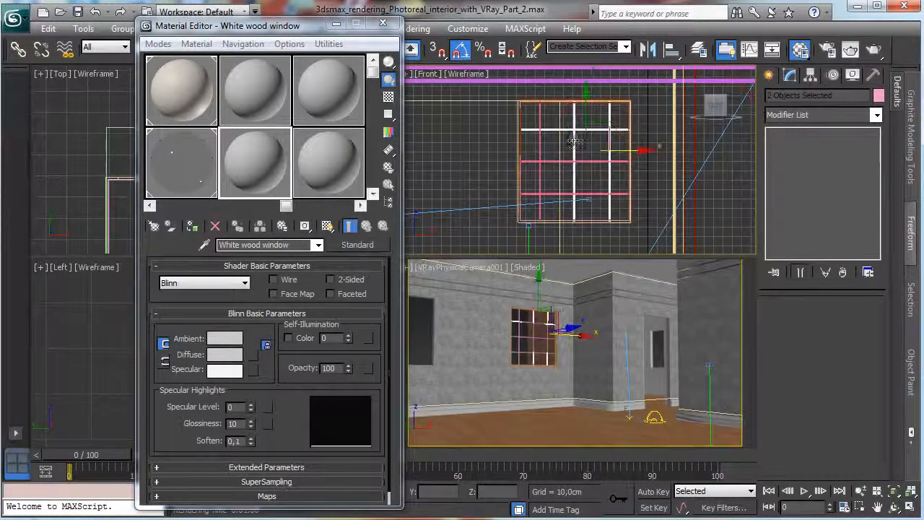
pyautogui.keyDown('ctrl'); pyautogui.click(541, 154); pyautogui.keyUp('ctrl')
pyautogui.keyDown('ctrl'); pyautogui.click(552, 161); pyautogui.keyUp('ctrl')
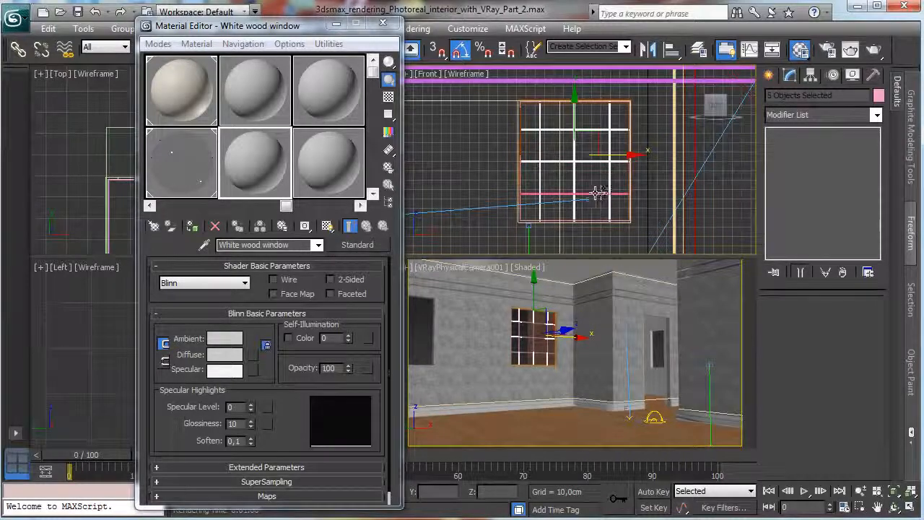
pyautogui.keyDown('ctrl'); pyautogui.click(603, 195); pyautogui.keyUp('ctrl')
pyautogui.click(193, 226)
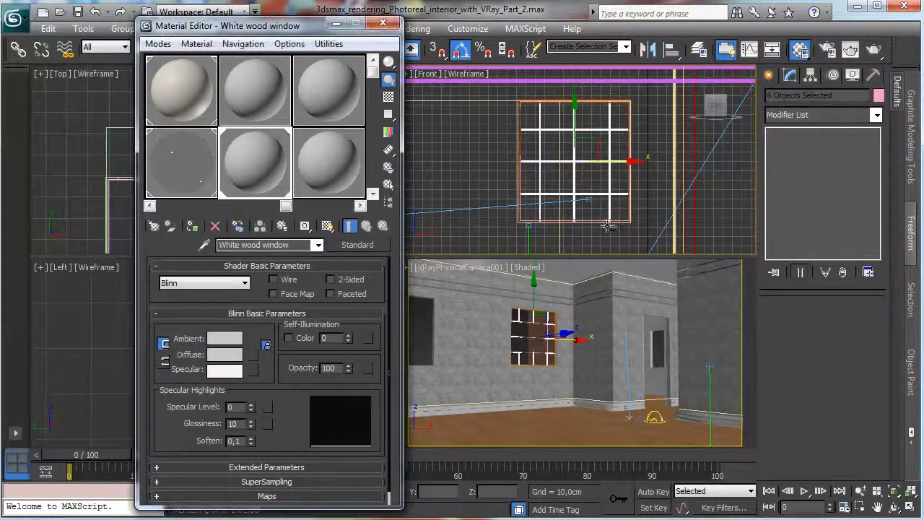
pyautogui.click(619, 219)
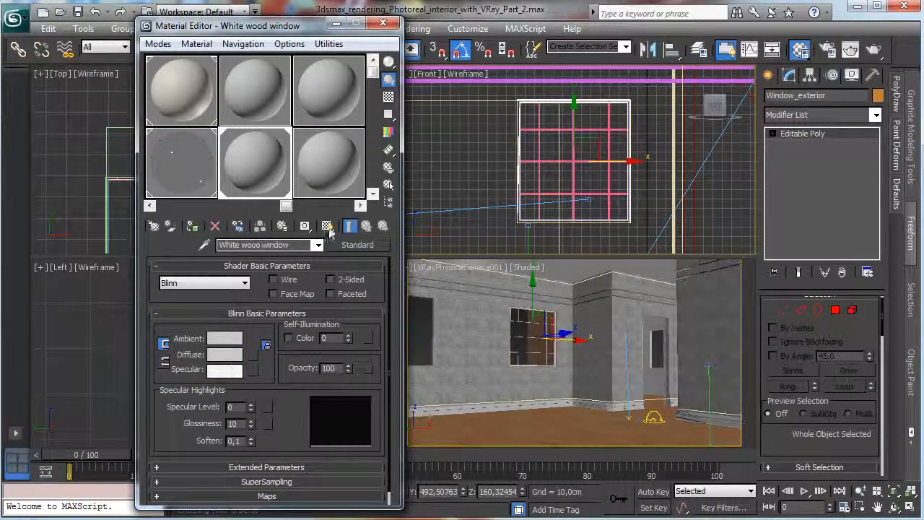
# Convert the White wood window material to VRayMtl and set its diffuse colour to white.
pyautogui.click(357, 245)
pyautogui.doubleClick(364, 350)
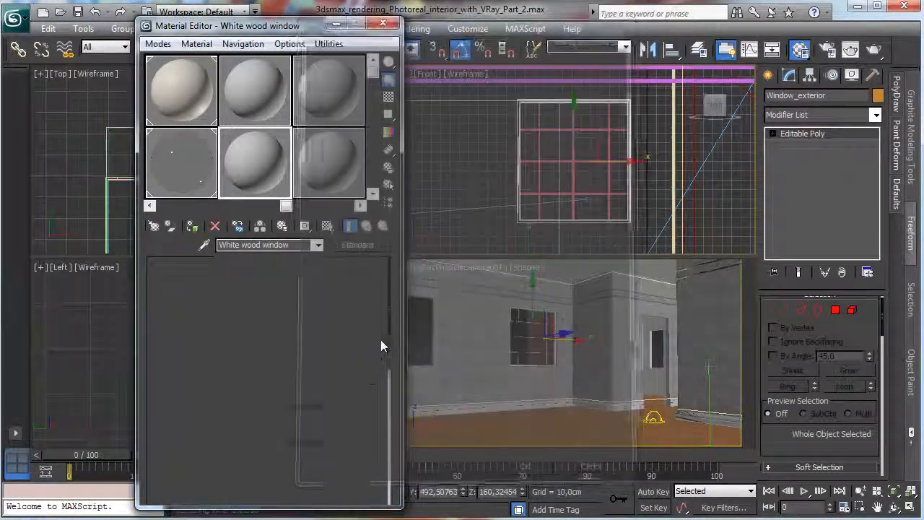
pyautogui.click(250, 341)
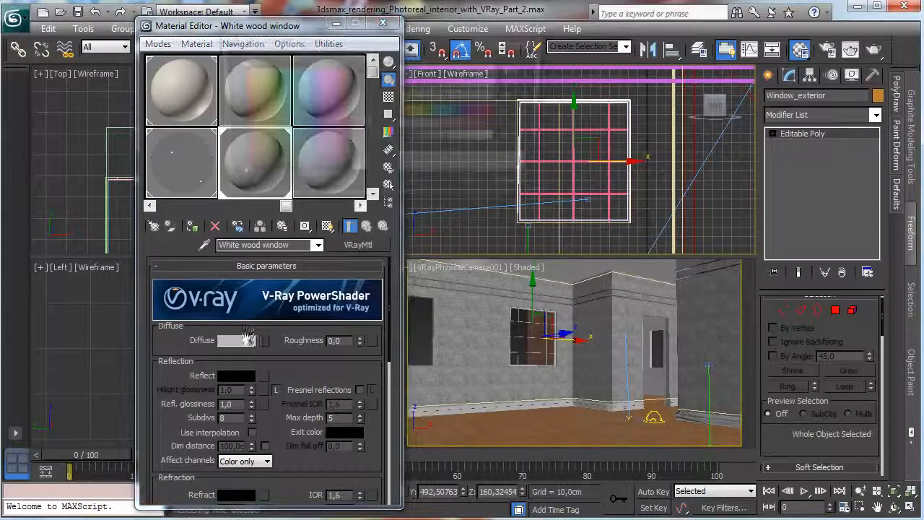
pyautogui.moveTo(359, 129); pyautogui.dragTo(357, 189)
pyautogui.click(482, 190)
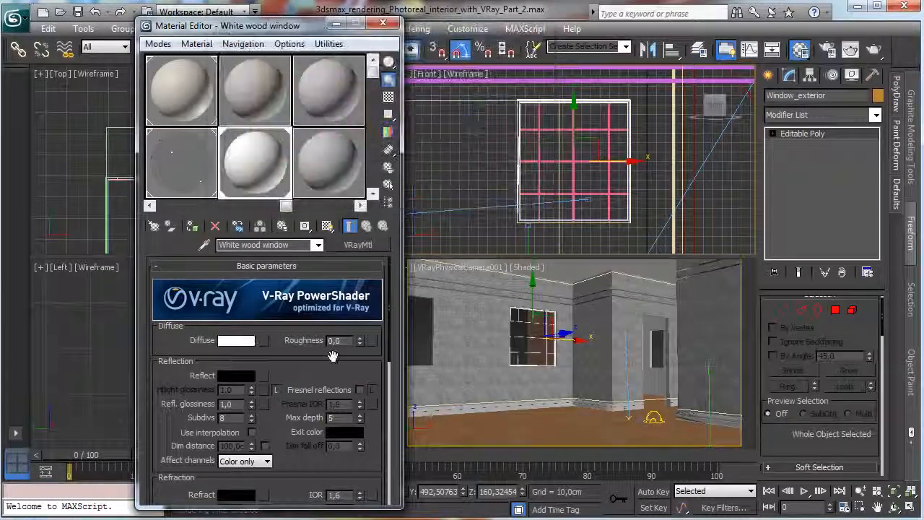
# Enable Fresnel reflections on the White wood window material and set its reflection colour to dark grey with value 64.
pyautogui.click(359, 390)
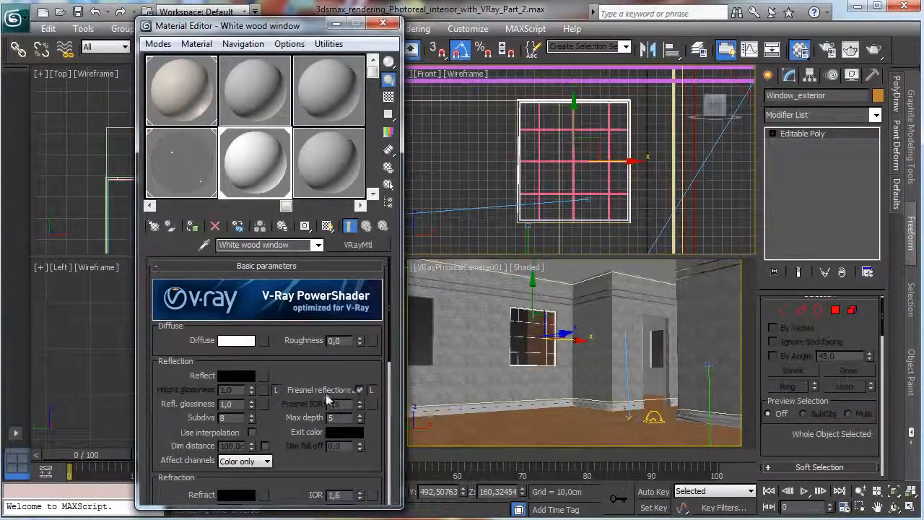
pyautogui.click(236, 376)
pyautogui.moveTo(428, 144); pyautogui.dragTo(452, 139)
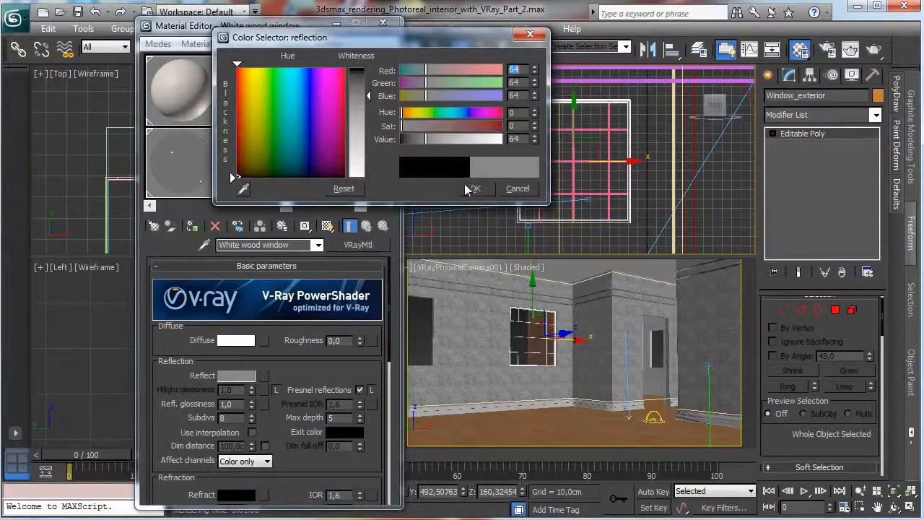
pyautogui.click(475, 189)
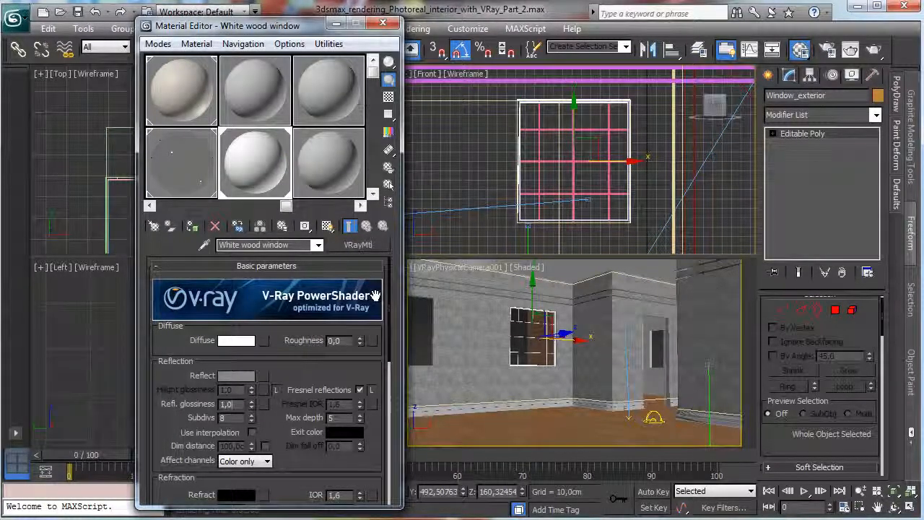
# Set the White wood window material's reflection glossiness to 0.65 and show its sample against the checkered background, then close the editor.
pyautogui.write('0,6')
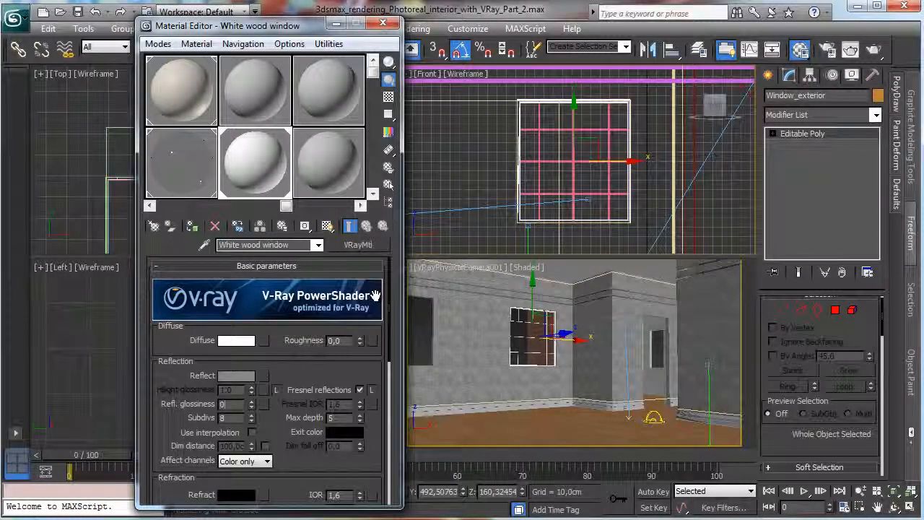
pyautogui.write('5')
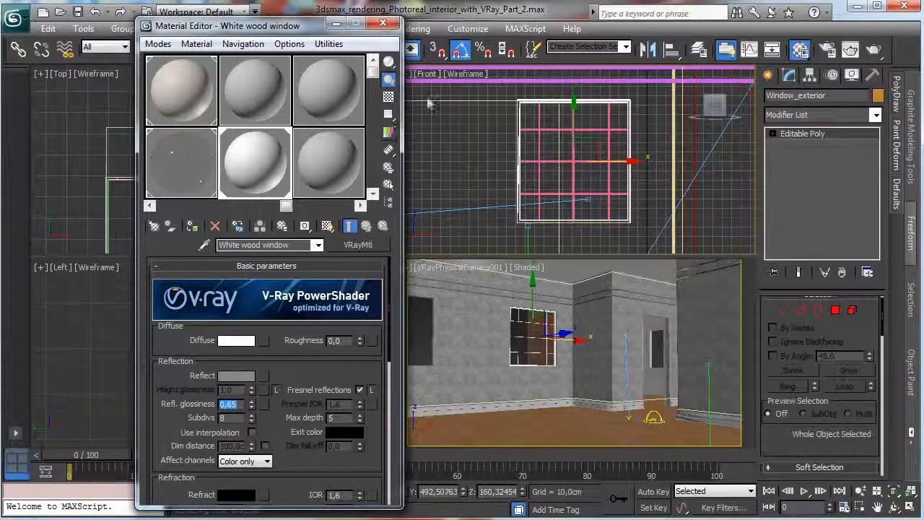
pyautogui.click(389, 97)
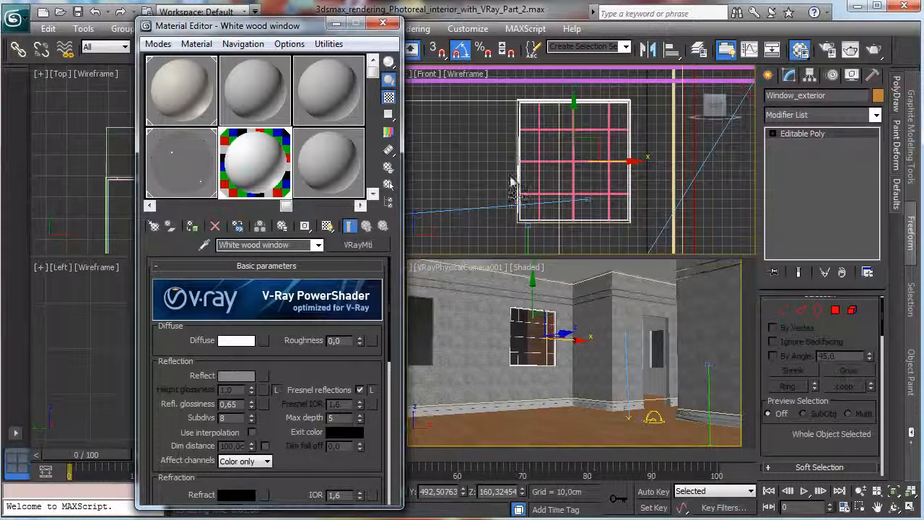
pyautogui.click(383, 23)
# Restrict rendering of the camera view to a region around the gridded window on the far wall and render it.
pyautogui.click(562, 350)
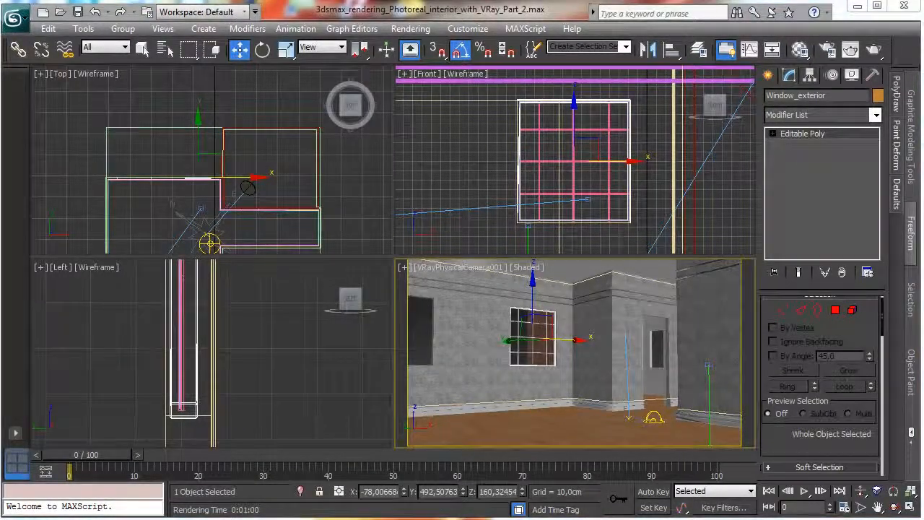
pyautogui.hotkey('shift', 'q')
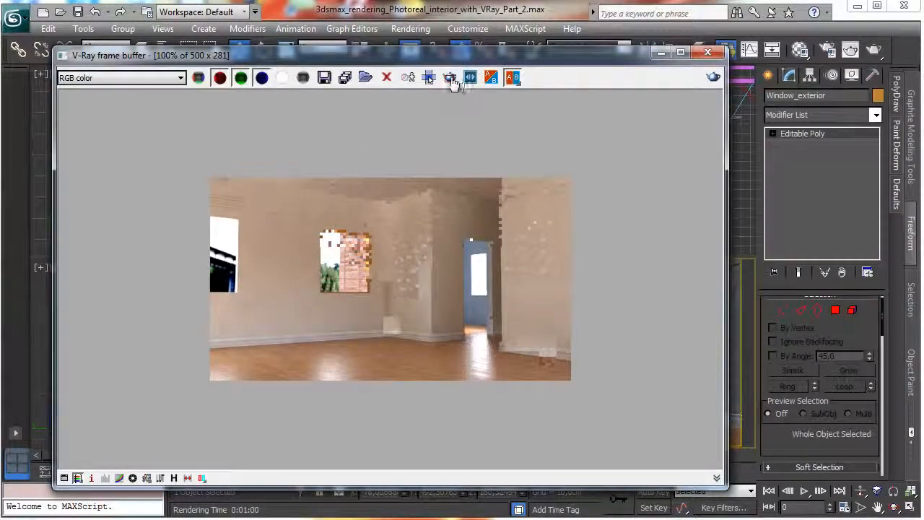
pyautogui.click(450, 77)
pyautogui.moveTo(302, 217); pyautogui.dragTo(349, 263)
pyautogui.moveTo(385, 329); pyautogui.dragTo(384, 325)
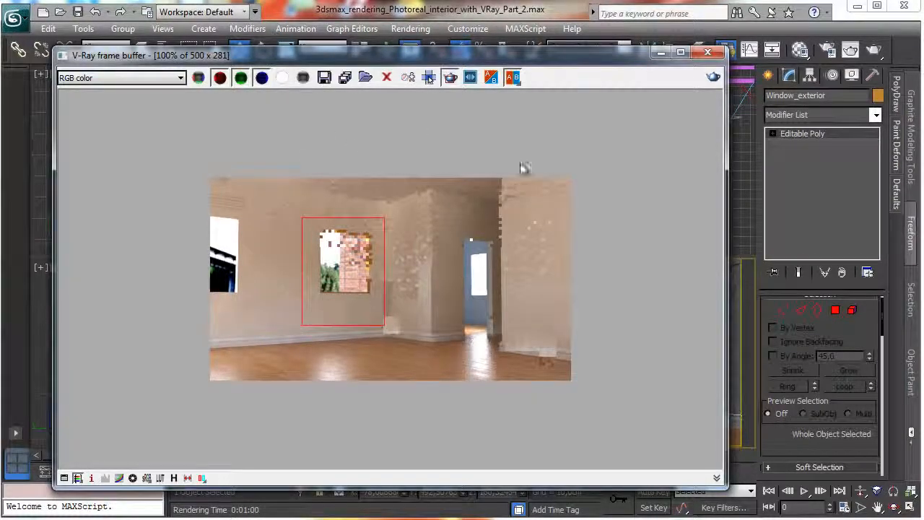
pyautogui.click(714, 76)
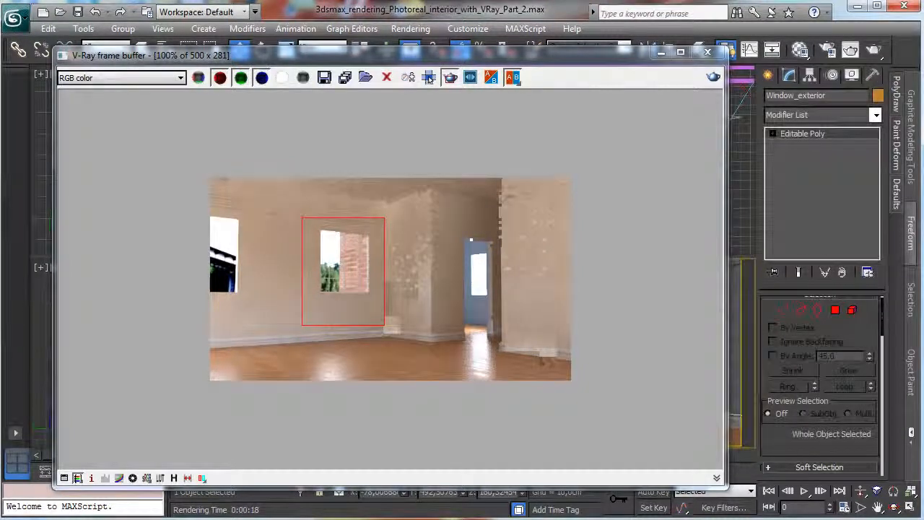
# Set the Glass window material's refraction colour to grey with value 180 and render the window region again.
pyautogui.click(800, 49)
pyautogui.click(182, 176)
pyautogui.scroll(-3, 289, 310)
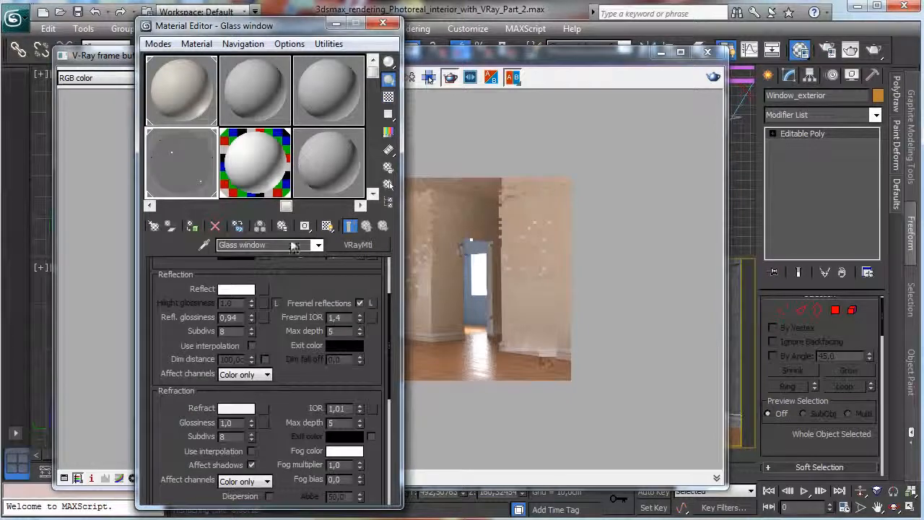
pyautogui.click(238, 409)
pyautogui.doubleClick(522, 139)
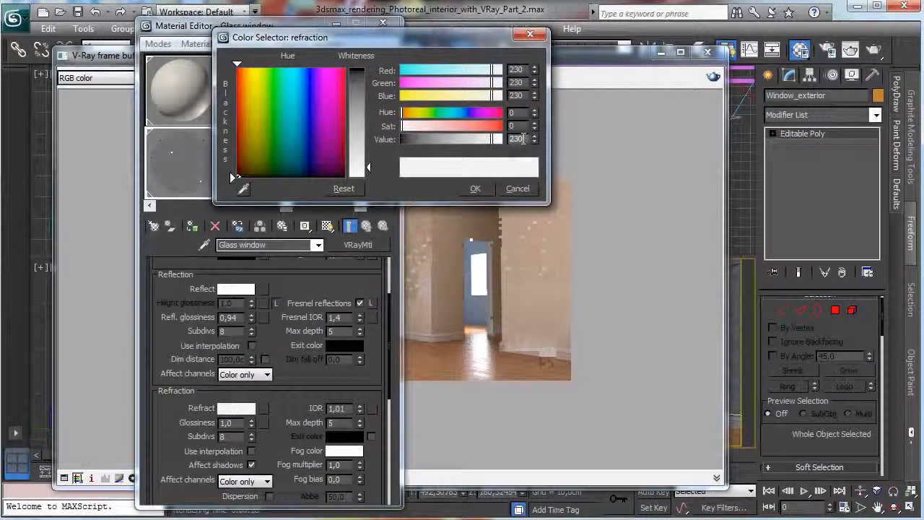
pyautogui.write('220')
pyautogui.press('Return')
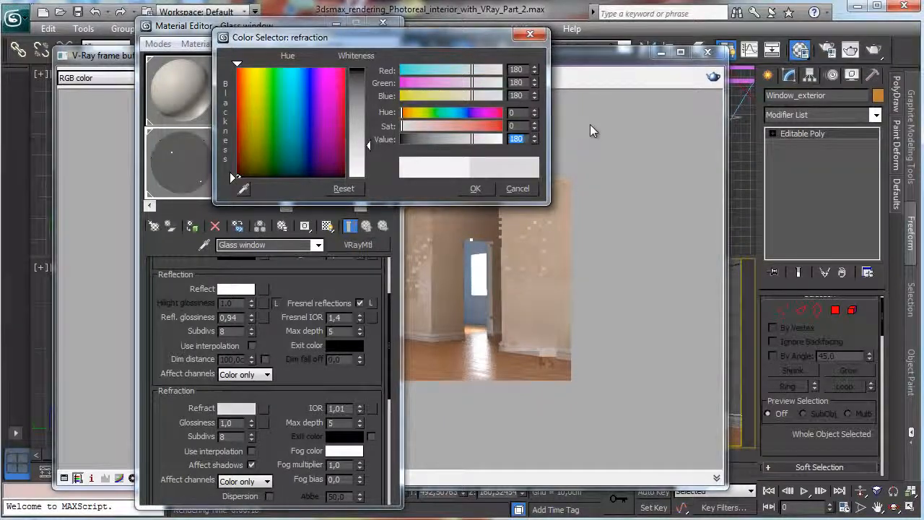
pyautogui.click(475, 189)
pyautogui.click(621, 62)
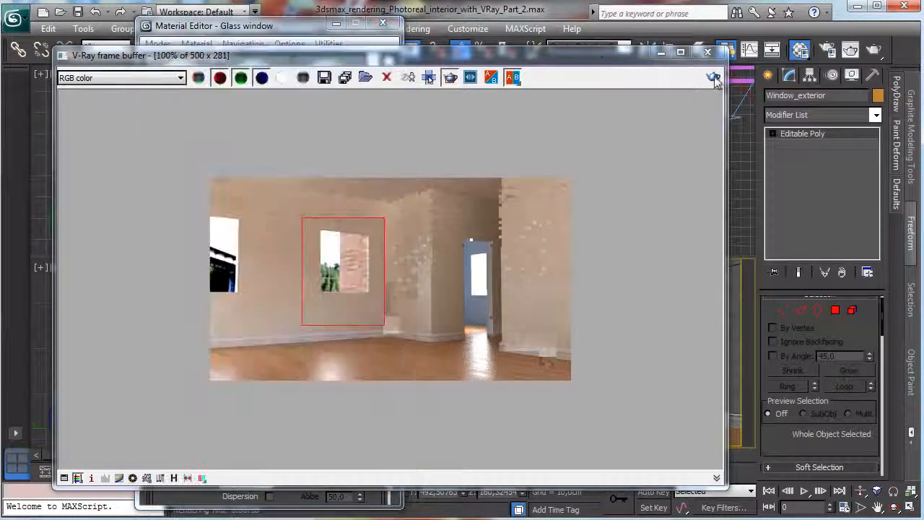
pyautogui.click(713, 76)
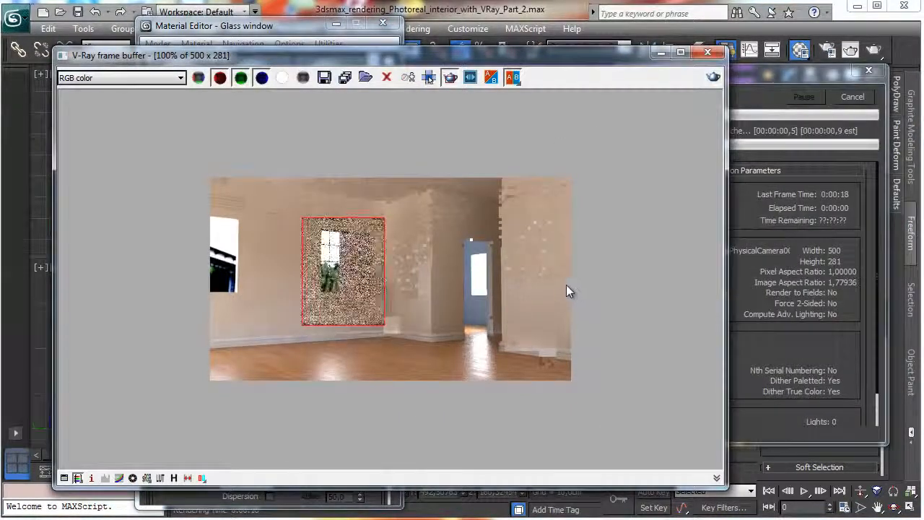
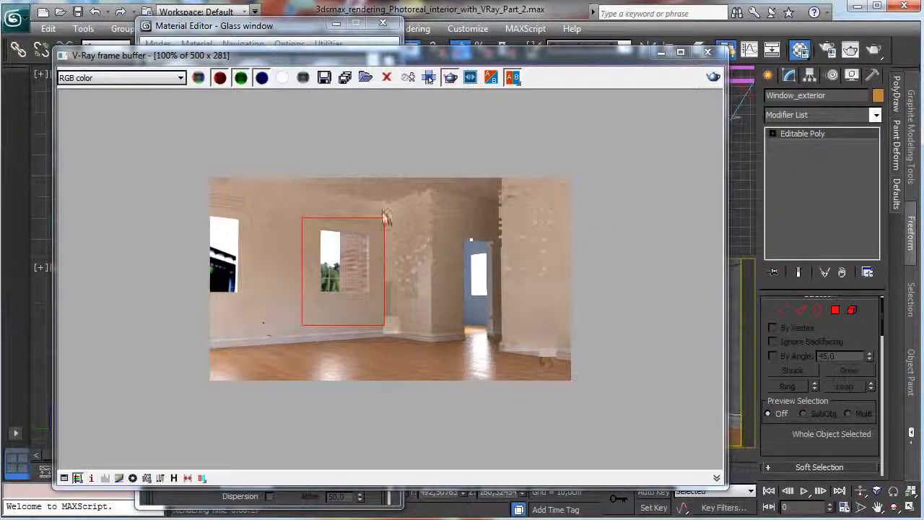
# Close the render and material windows, enlarge the front view and isolate the selected Window_exterior frame.
pyautogui.click(663, 54)
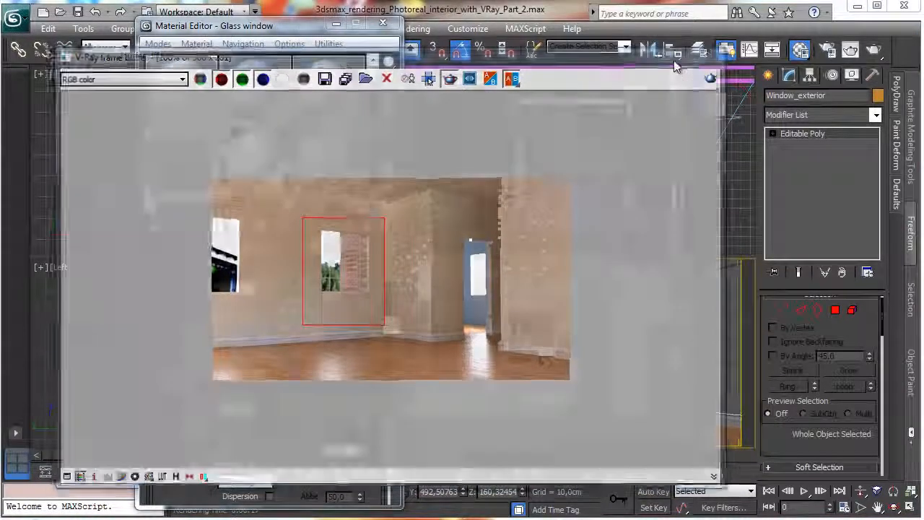
pyautogui.click(382, 23)
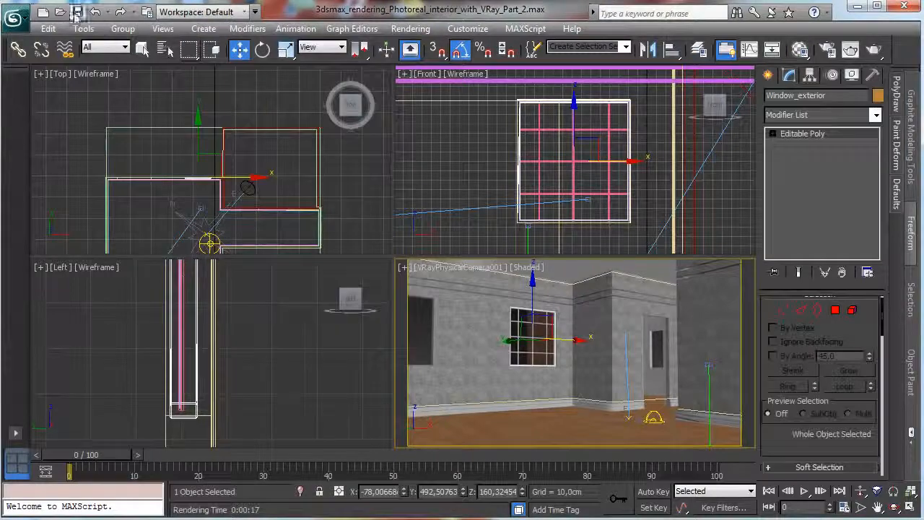
pyautogui.rightClick(666, 177)
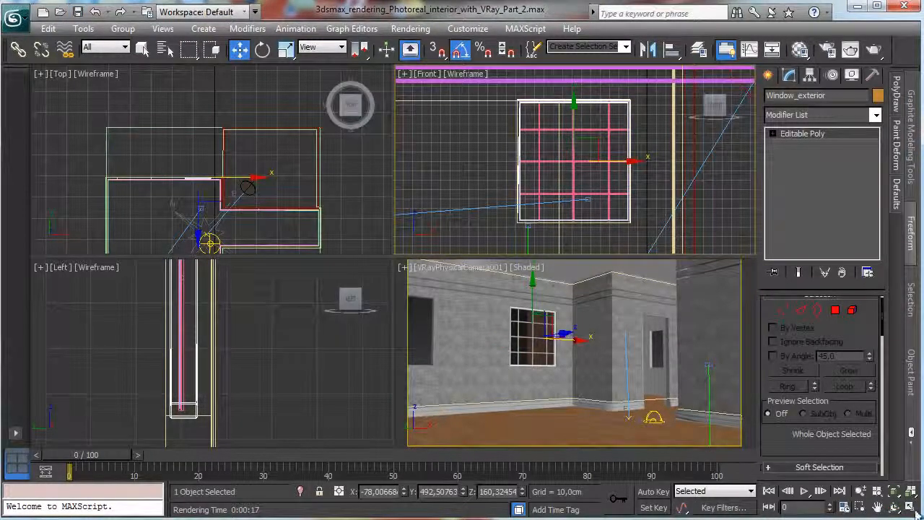
pyautogui.click(911, 508)
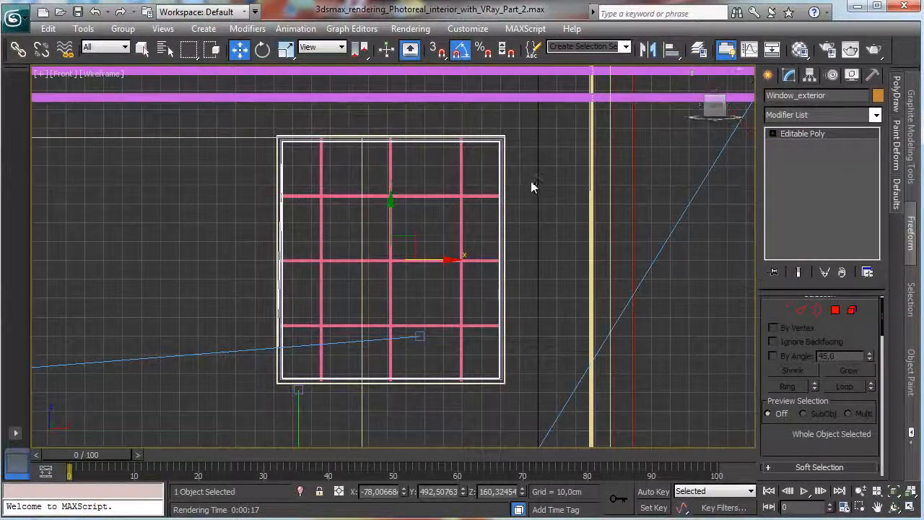
pyautogui.click(484, 145)
pyautogui.click(481, 147)
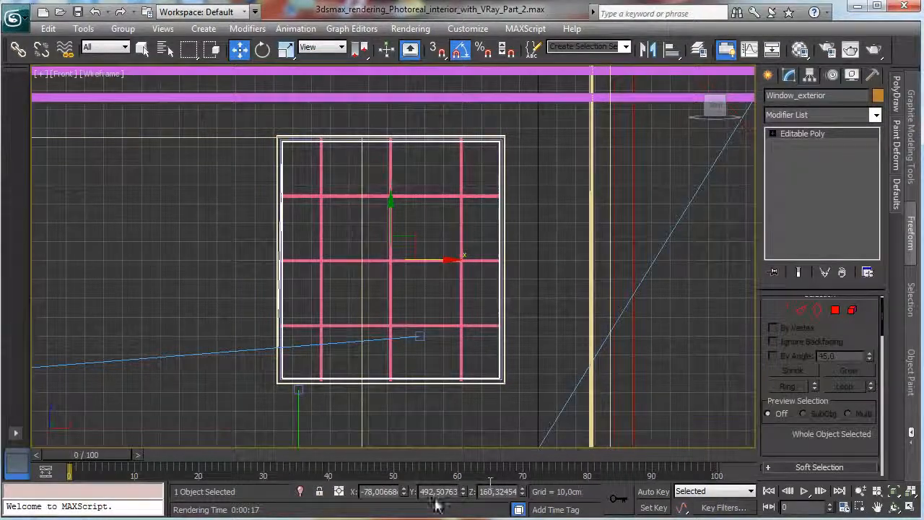
pyautogui.click(300, 491)
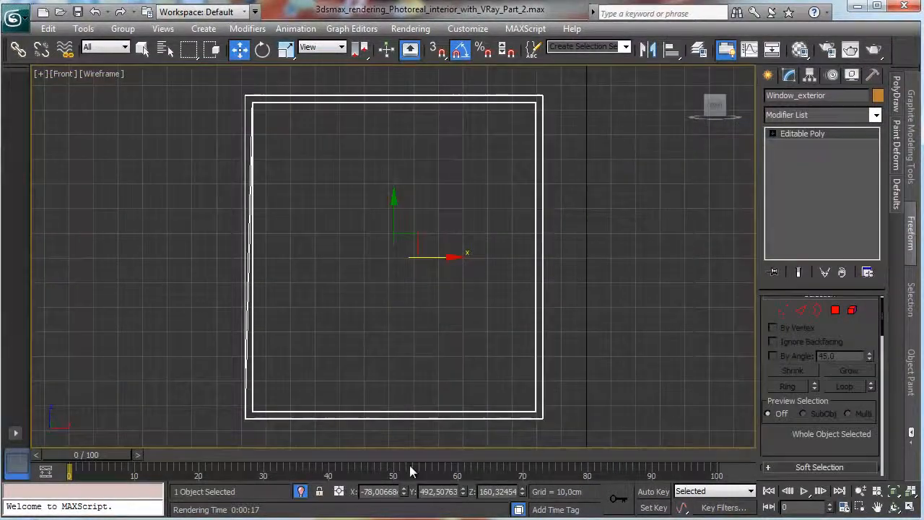
# Switch the geometry creation category to Extended Primitives and start the ChamferBox tool.
pyautogui.click(769, 77)
pyautogui.click(772, 99)
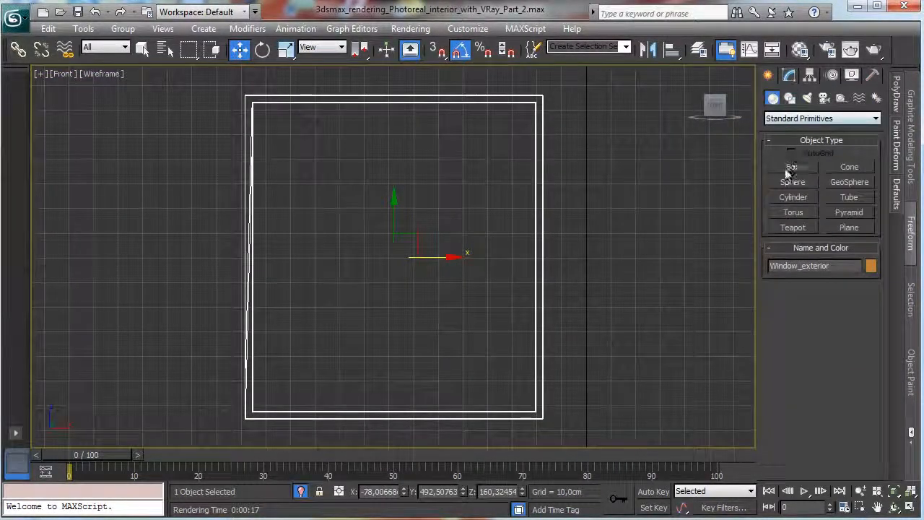
pyautogui.click(796, 119)
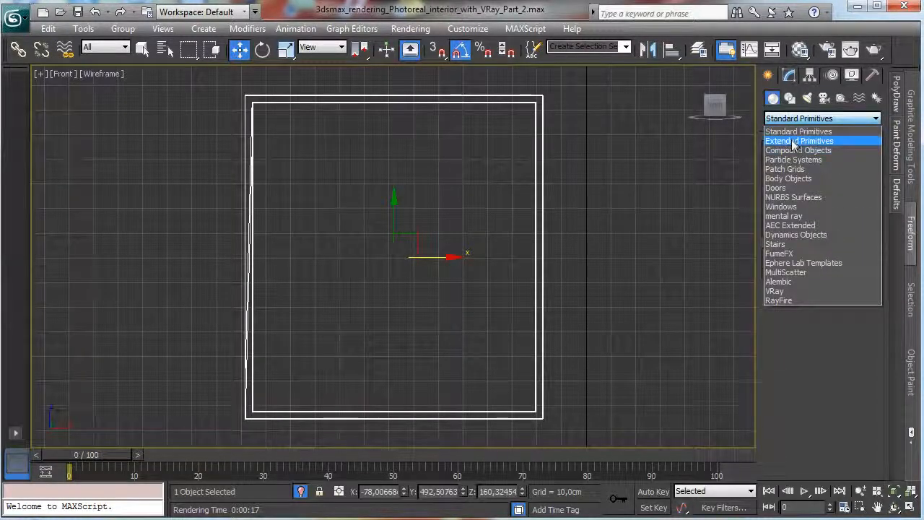
pyautogui.click(794, 141)
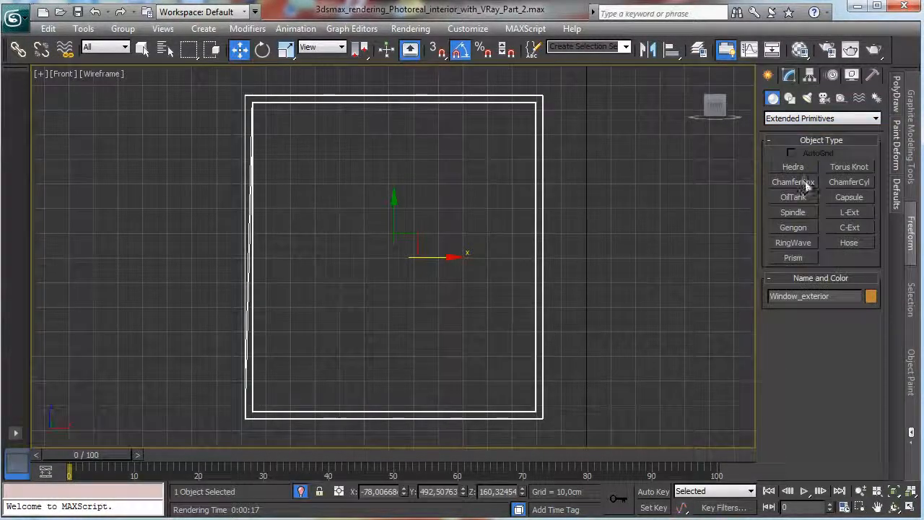
pyautogui.click(793, 182)
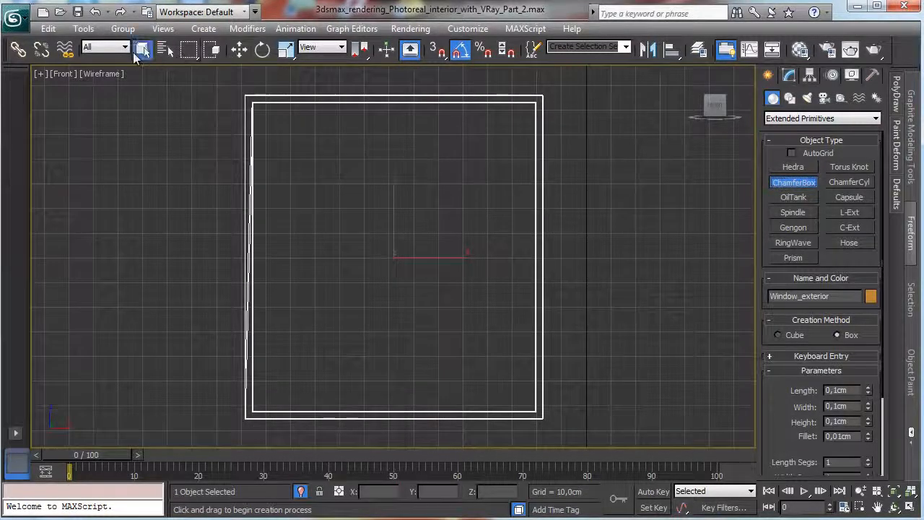
# Leave the ChamferBox tool and measure the window frame's width along its top edge with a Tape helper.
pyautogui.click(142, 48)
pyautogui.click(318, 99)
pyautogui.click(526, 99)
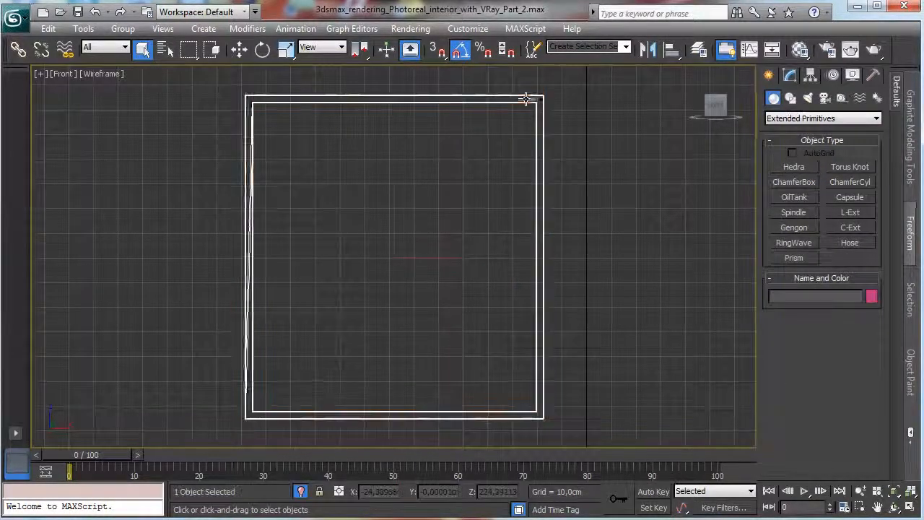
pyautogui.click(790, 75)
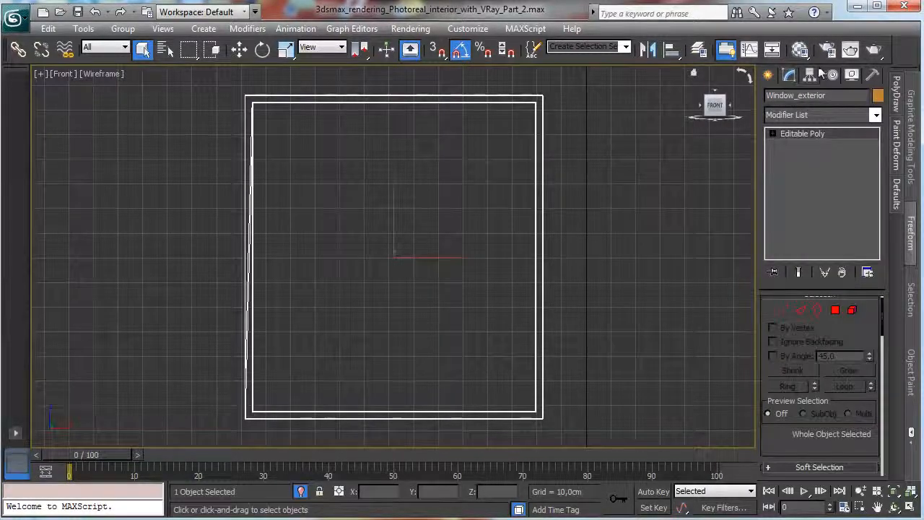
pyautogui.click(767, 75)
pyautogui.click(873, 75)
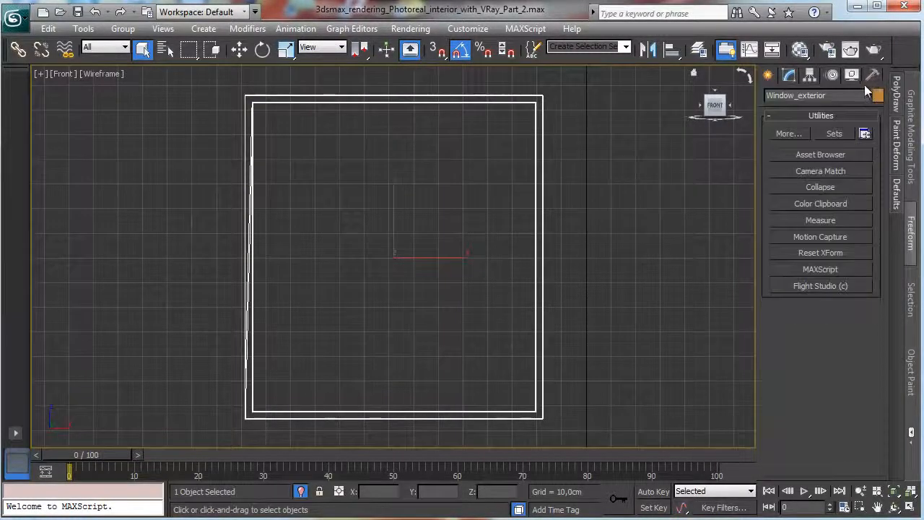
pyautogui.click(768, 75)
pyautogui.click(841, 97)
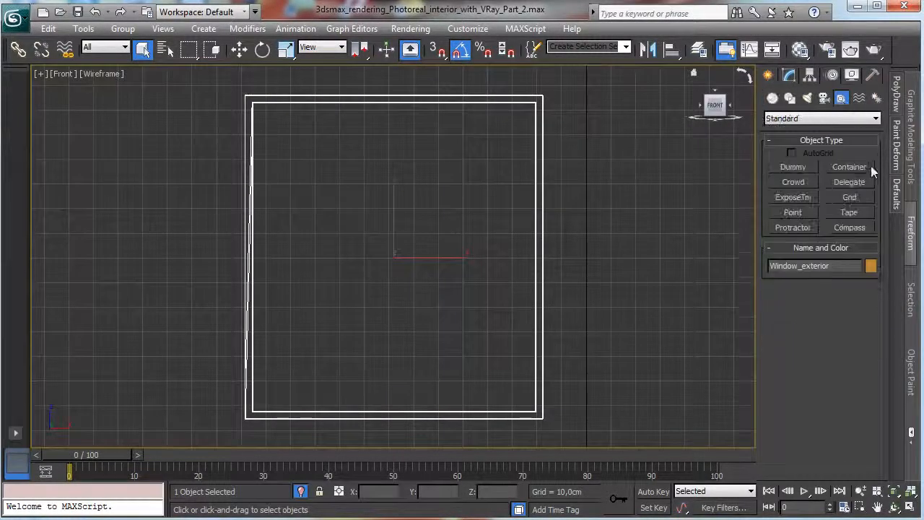
pyautogui.click(849, 213)
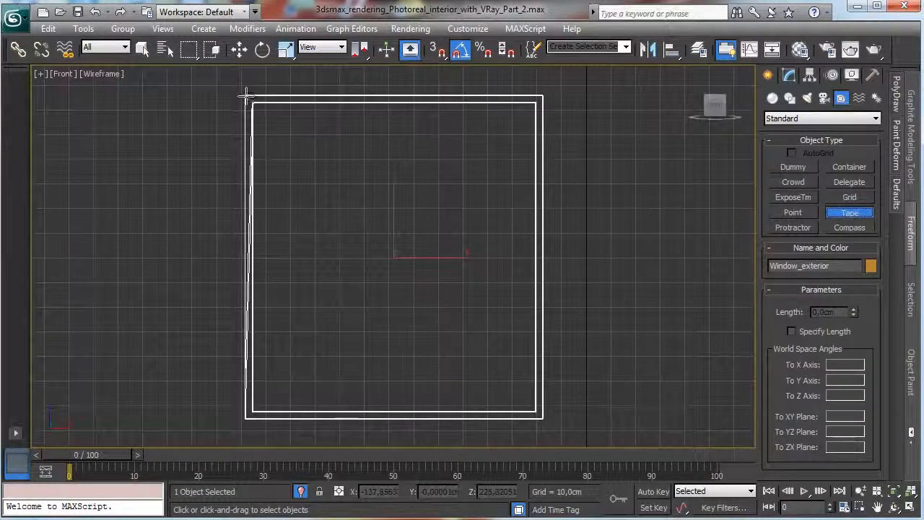
pyautogui.moveTo(247, 96); pyautogui.dragTo(539, 95)
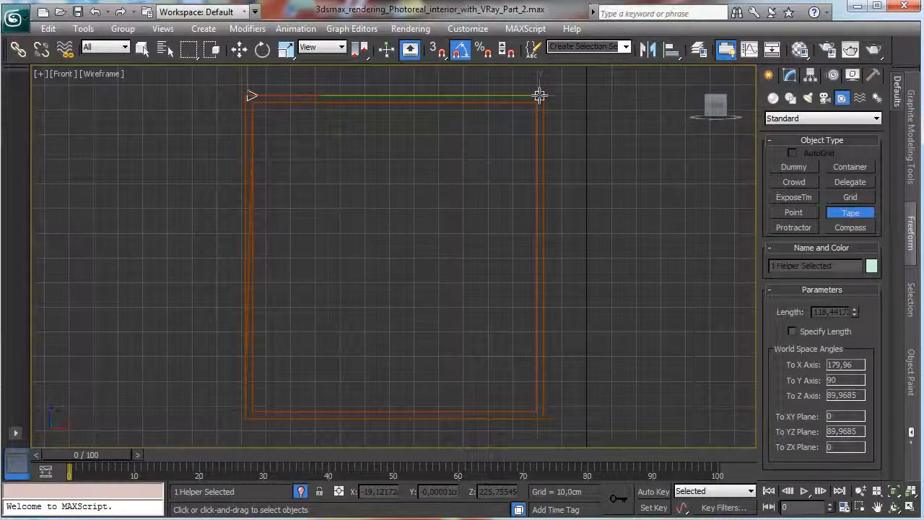
pyautogui.moveTo(539, 95); pyautogui.dragTo(539, 95)
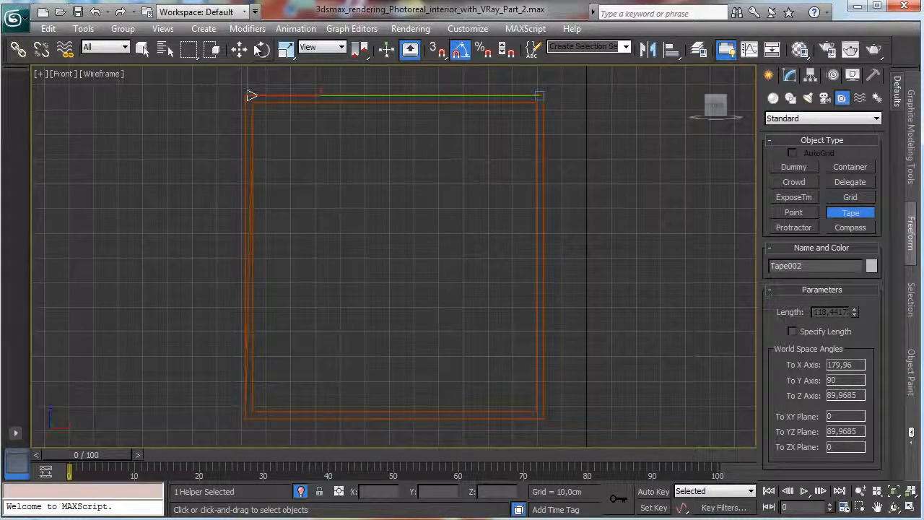
pyautogui.click(143, 49)
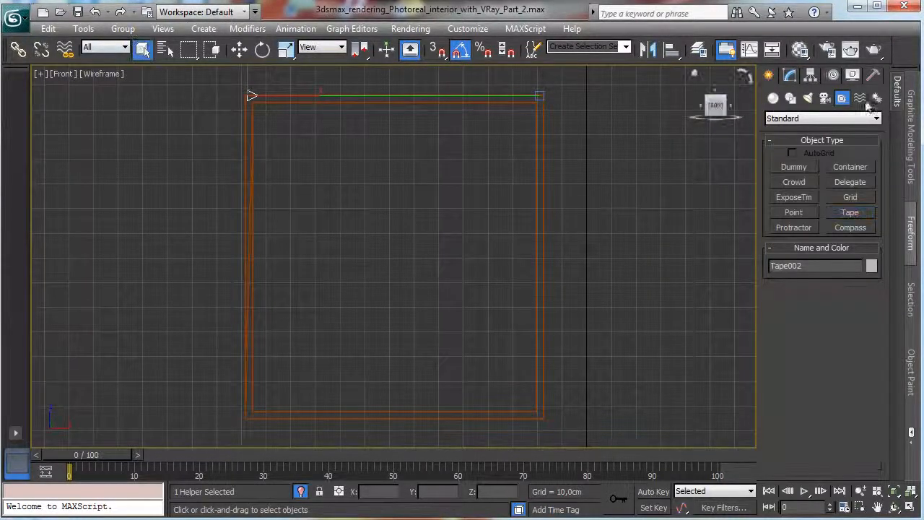
# Draw a chamfer box over the right half of the window frame in the front view, about 131 cm long and 58 cm wide.
pyautogui.click(773, 97)
pyautogui.click(803, 183)
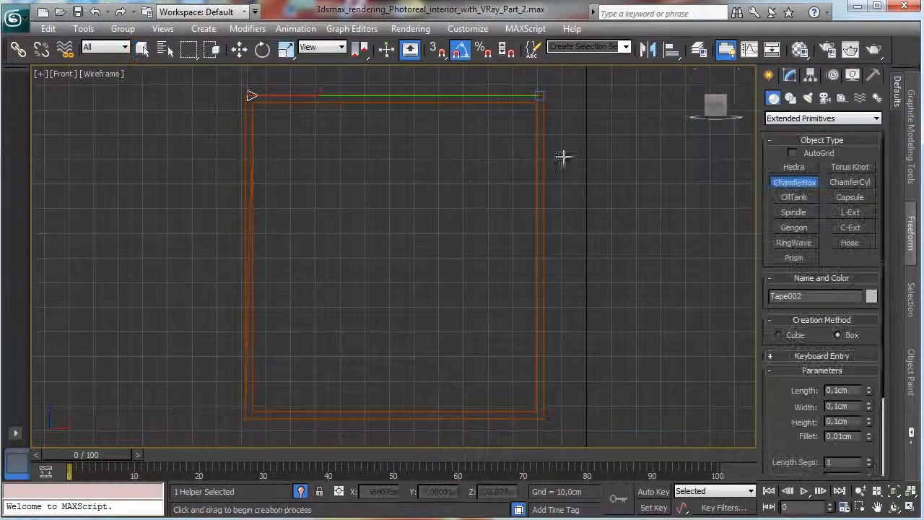
pyautogui.moveTo(400, 96); pyautogui.dragTo(543, 419)
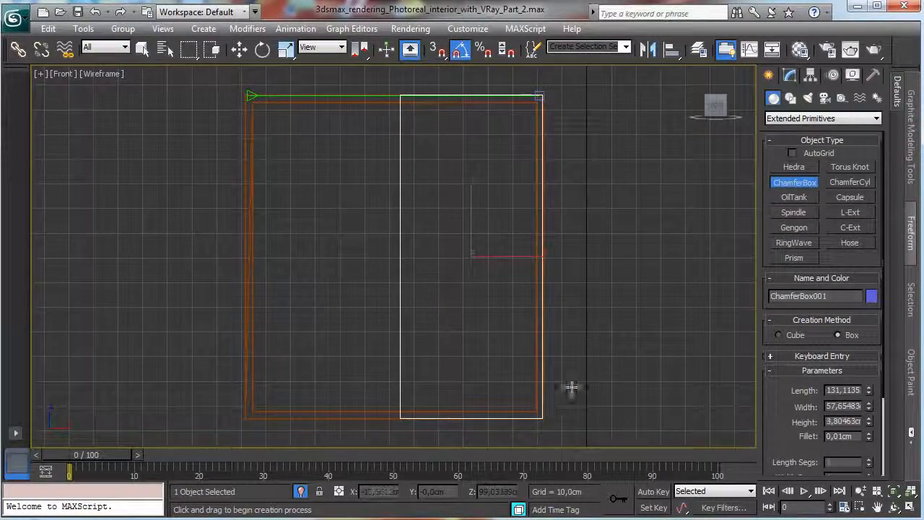
pyautogui.click(699, 186)
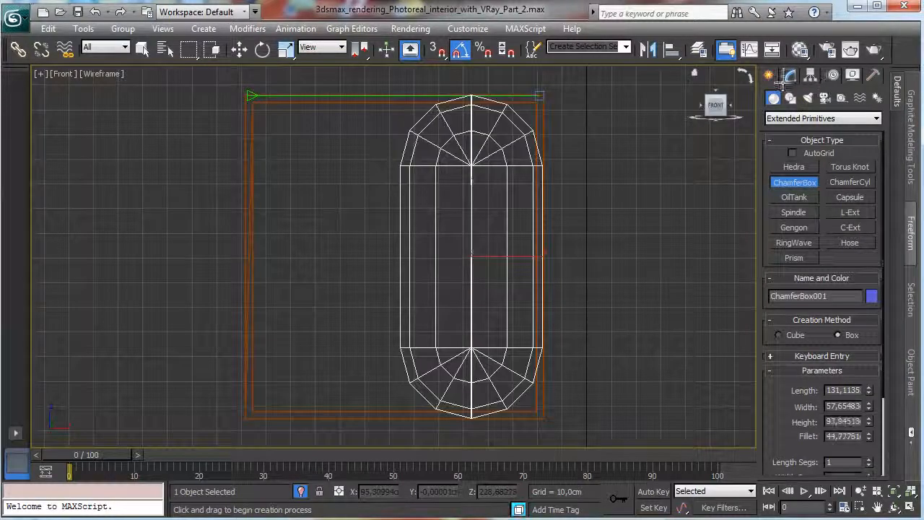
pyautogui.click(682, 190)
# Set the chamfer box's width to 58 cm, height to 4 cm and fillet to 0.25 cm.
pyautogui.click(790, 76)
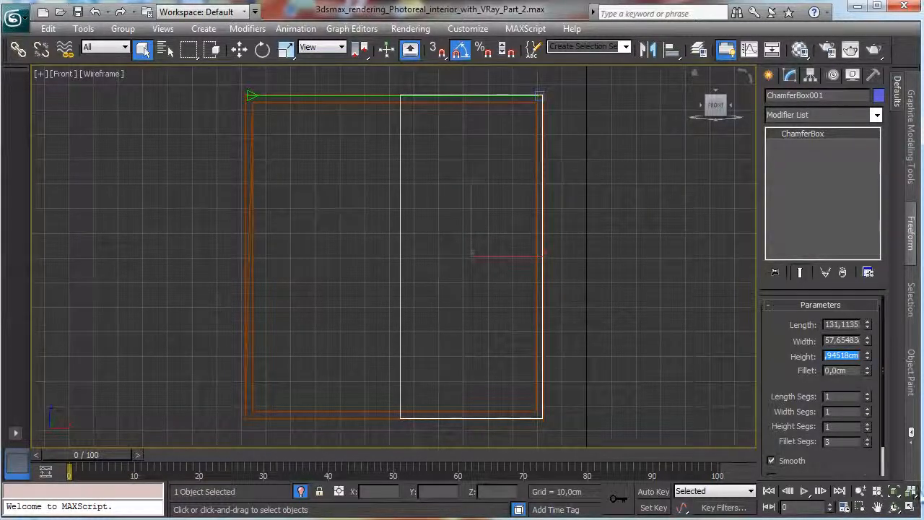
pyautogui.hotkey('shift', 'Tab')
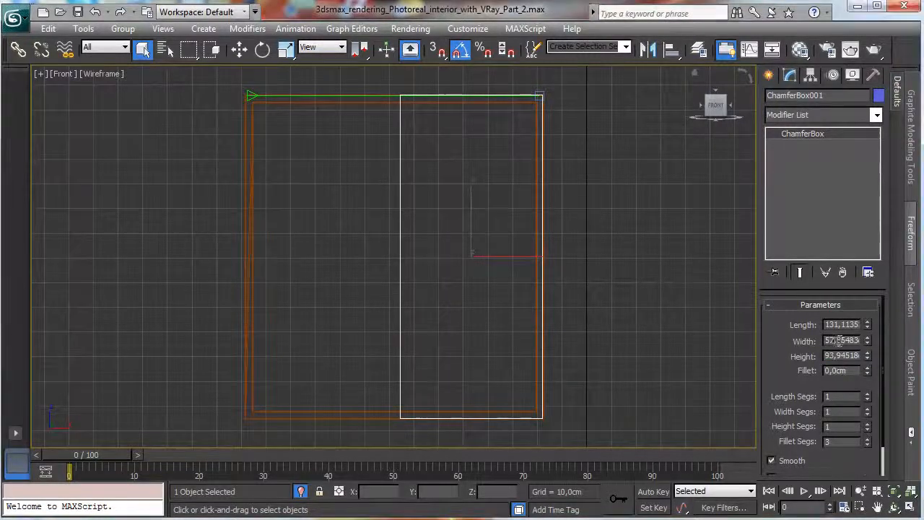
pyautogui.write('58')
pyautogui.press('Return')
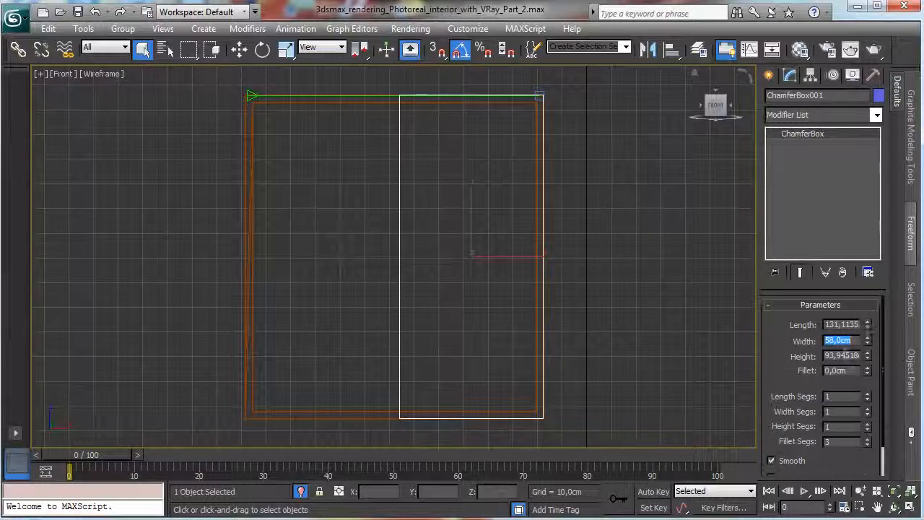
pyautogui.press('Tab')
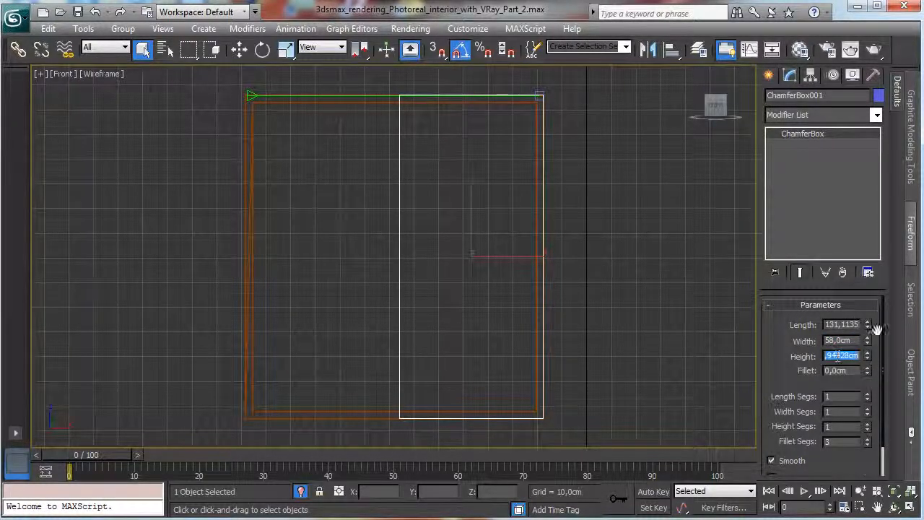
pyautogui.write('4')
pyautogui.press('Return')
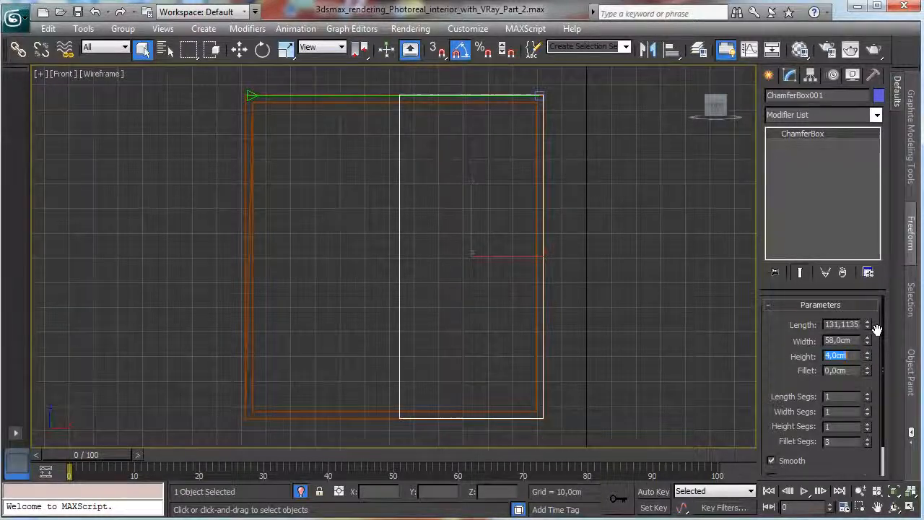
pyautogui.click(836, 372)
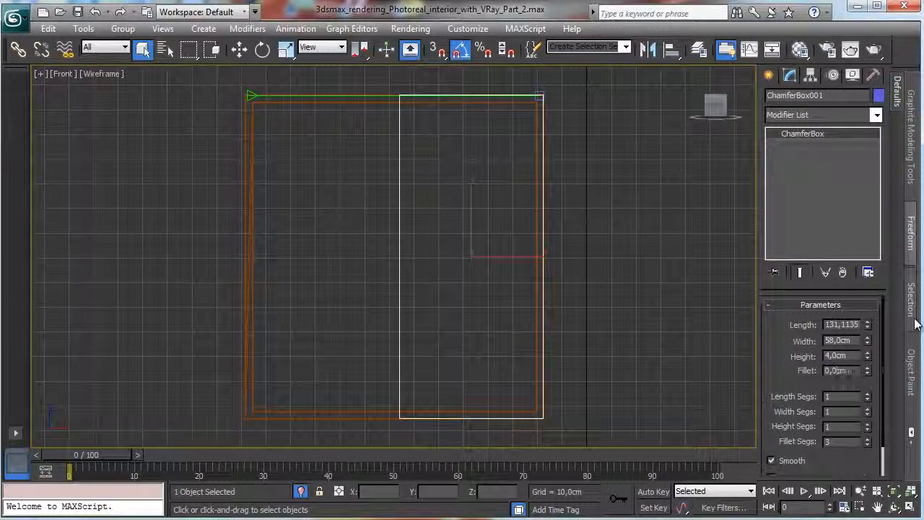
pyautogui.press('BackSpace')
pyautogui.press('Return')
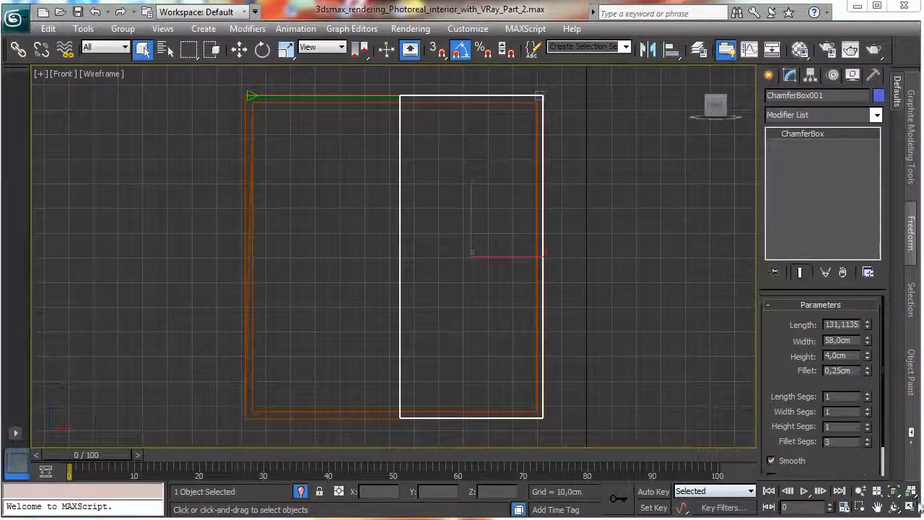
# Restore the four-view layout and move the chamfer box along Y against the window frame, to about Y 487 cm.
pyautogui.click(911, 506)
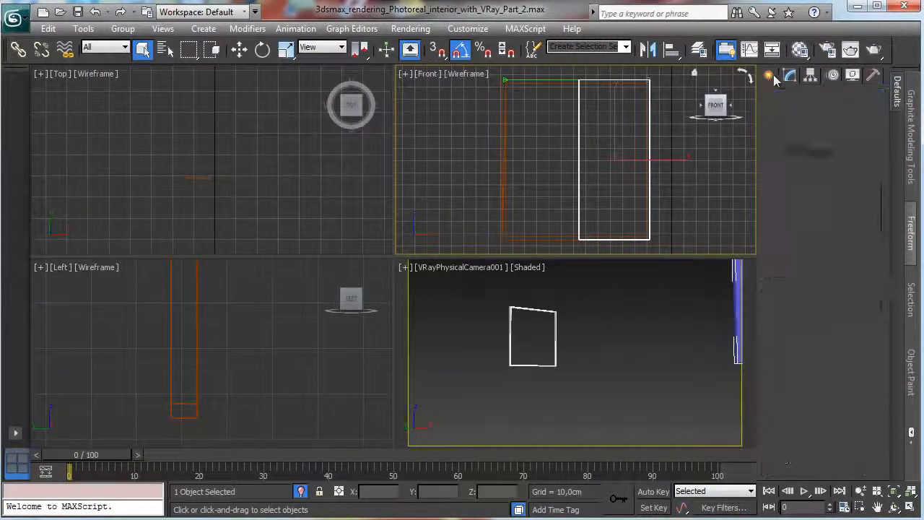
pyautogui.click(771, 76)
pyautogui.rightClick(196, 157)
pyautogui.click(239, 50)
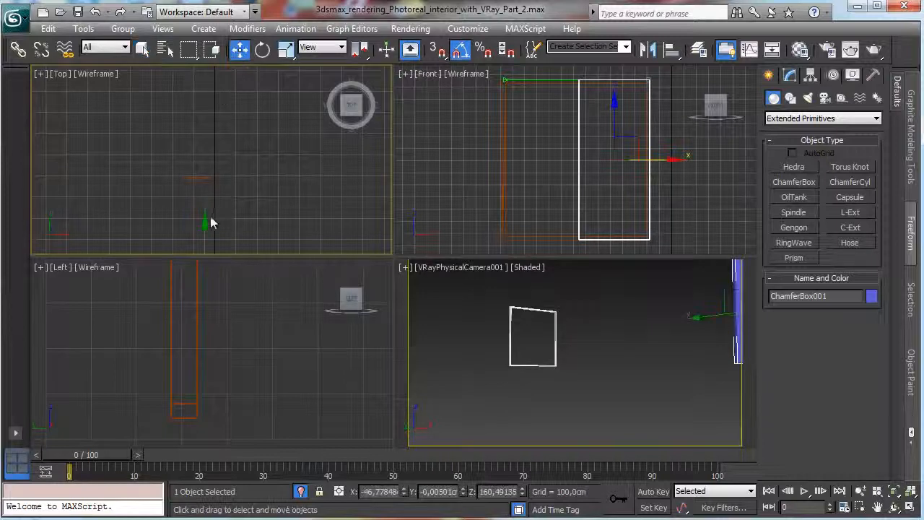
pyautogui.moveTo(211, 224); pyautogui.dragTo(229, 127)
pyautogui.rightClick(281, 361)
pyautogui.rightClick(497, 364)
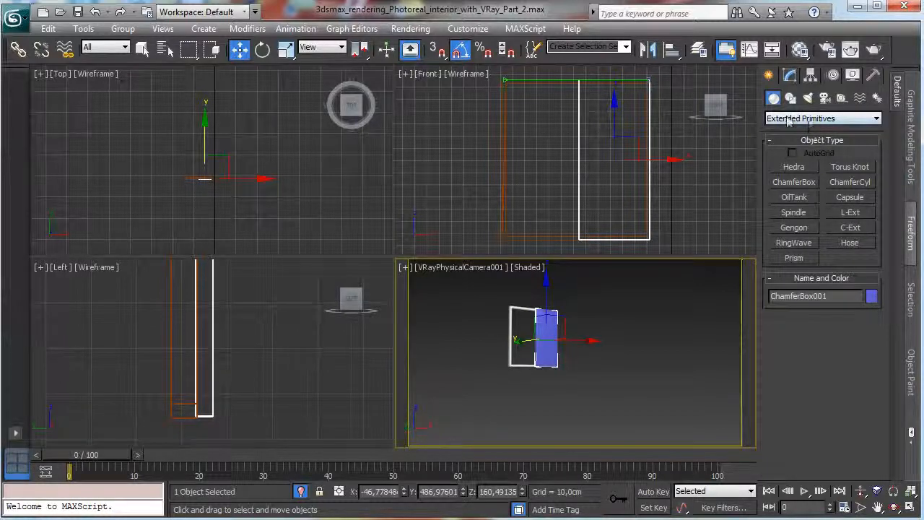
# Draw a second chamfer box inside the first one's upper part in the front view, about 85 by 51 cm and 7 cm high.
pyautogui.click(794, 182)
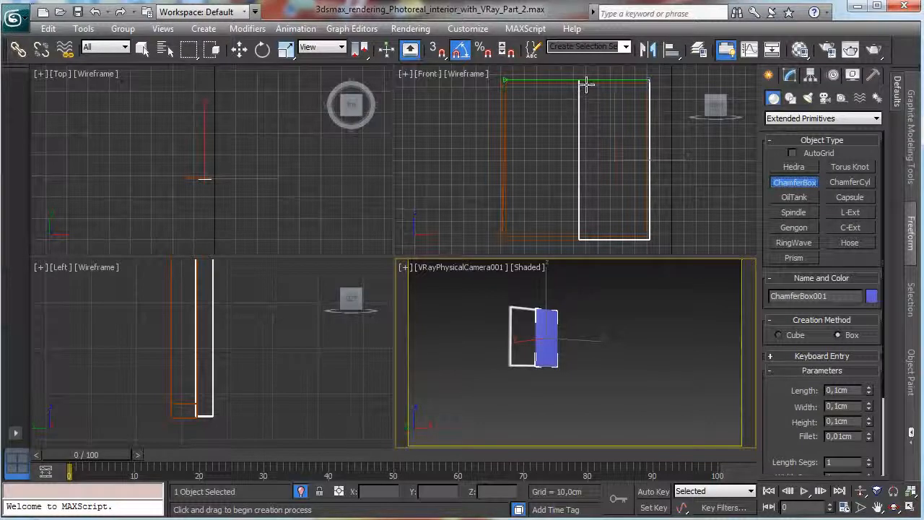
pyautogui.moveTo(582, 83); pyautogui.dragTo(644, 182)
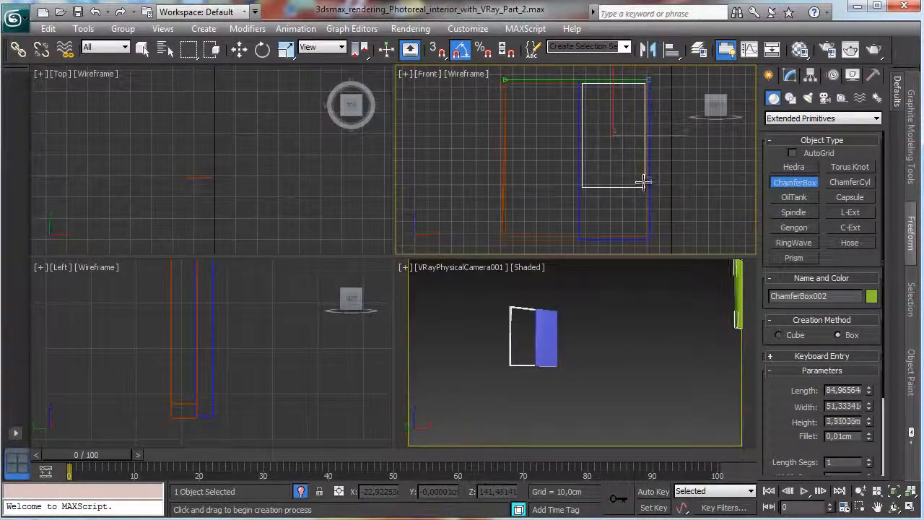
pyautogui.click(643, 178)
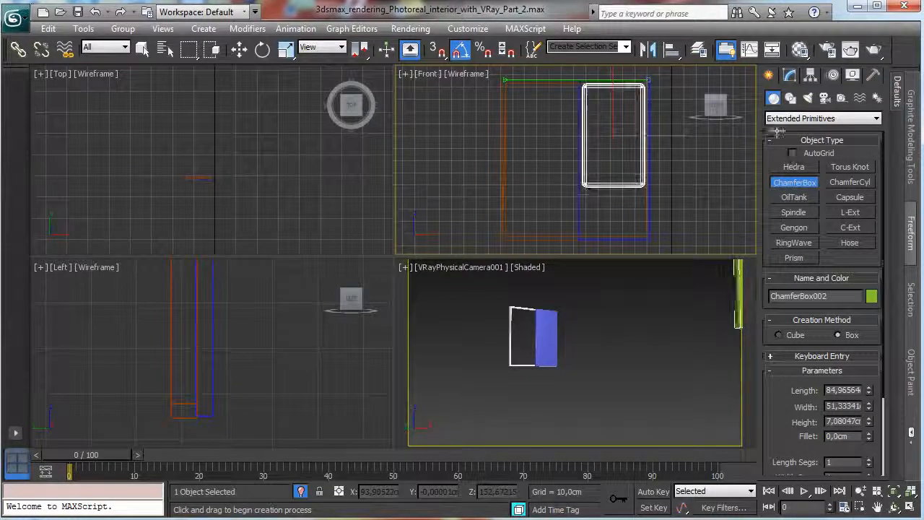
pyautogui.click(790, 78)
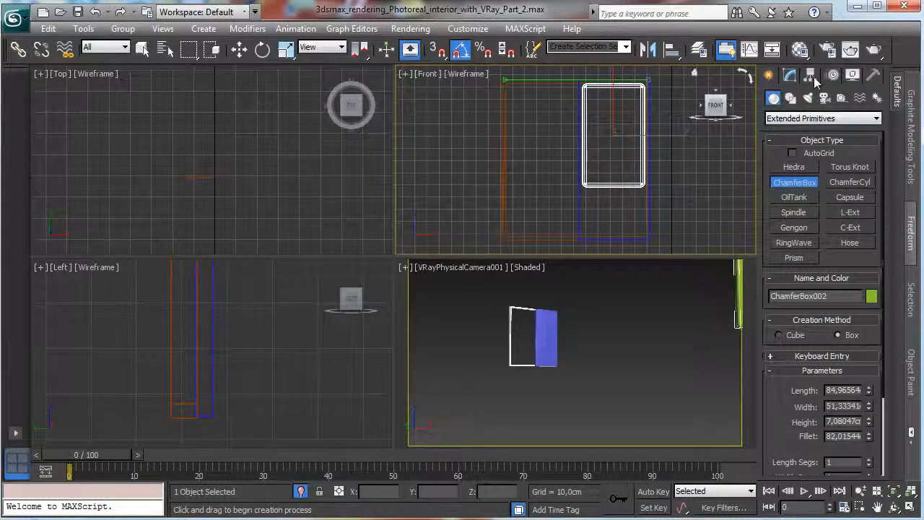
# Set the second chamfer box's fillet to 0.25 cm.
pyautogui.click(790, 77)
pyautogui.press('w')
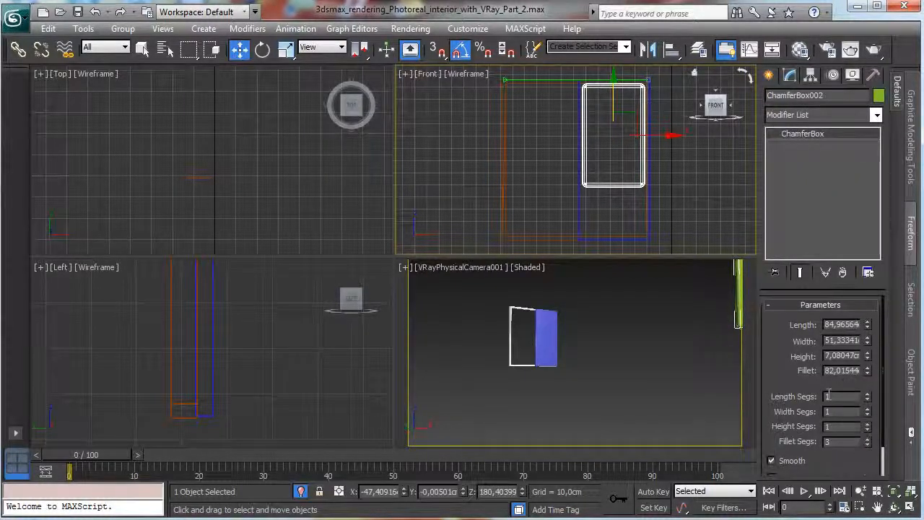
pyautogui.doubleClick(853, 370)
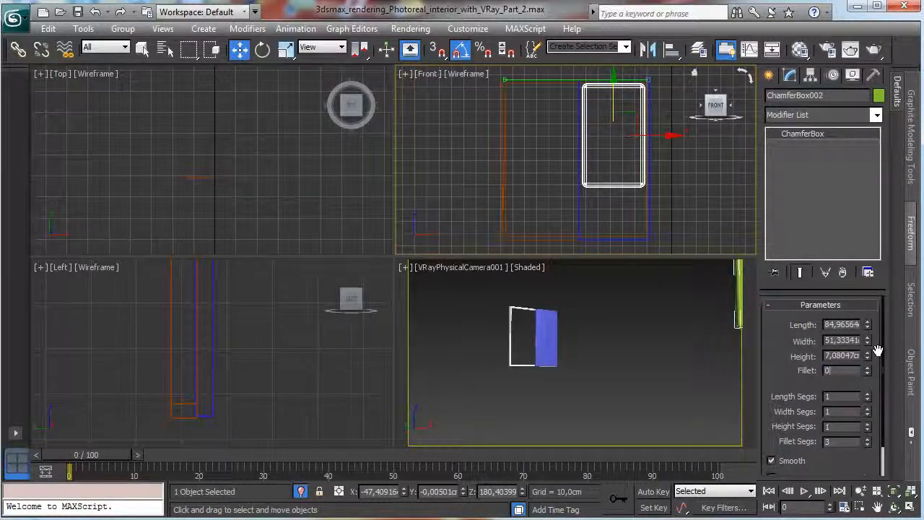
pyautogui.press('Return')
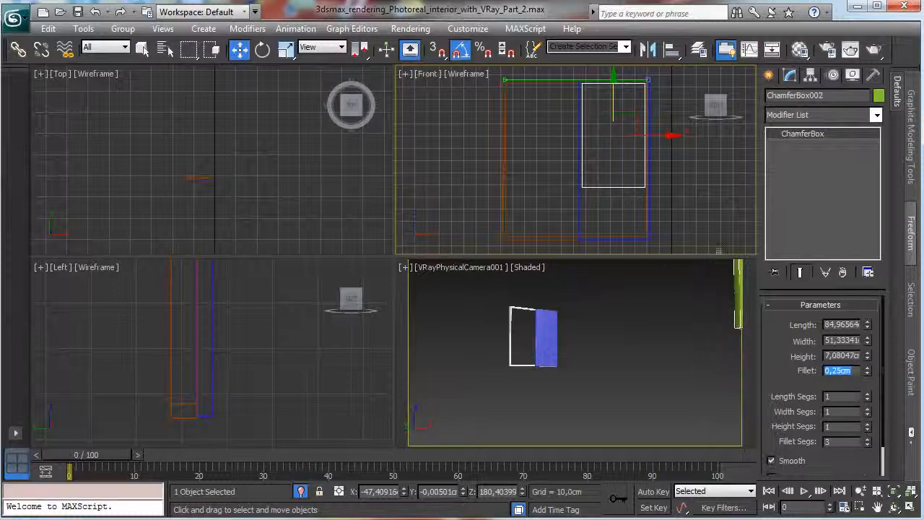
# Maximize the front view and shift the second chamfer box slightly along X, to about X -46.5 cm.
pyautogui.hotkey('alt', 'w')
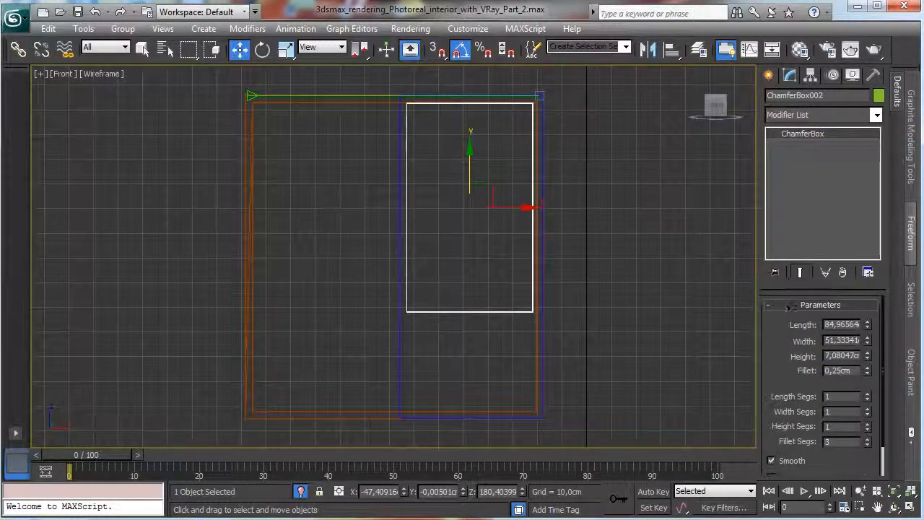
pyautogui.click(859, 508)
pyautogui.moveTo(390, 93); pyautogui.dragTo(562, 343)
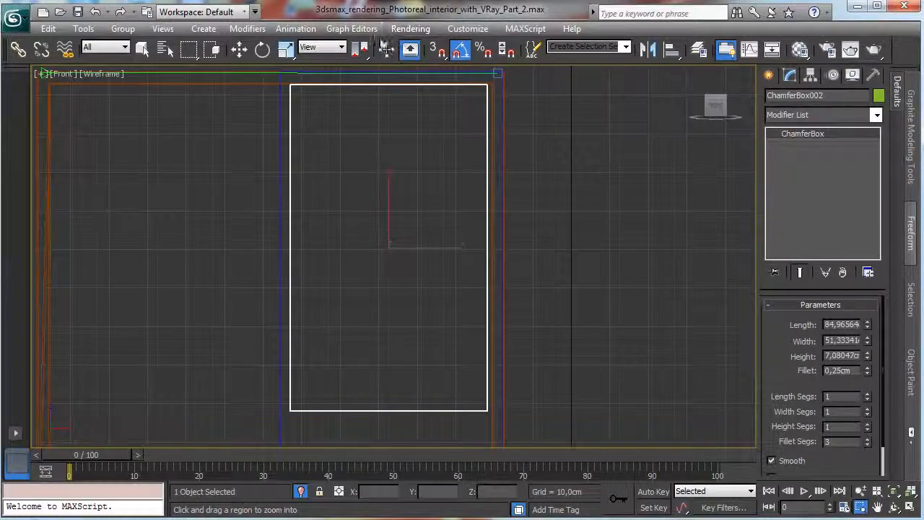
pyautogui.click(239, 49)
pyautogui.moveTo(422, 247); pyautogui.dragTo(426, 250)
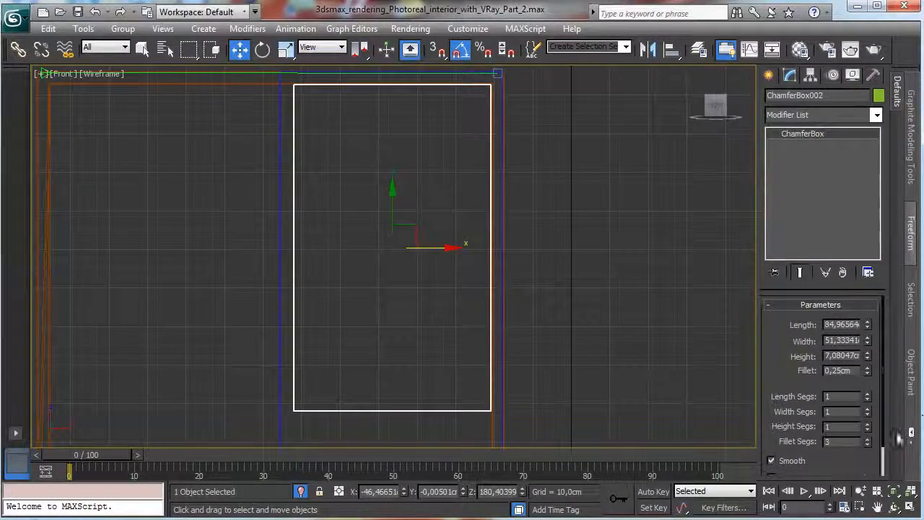
# Set the second chamfer box's width to 45 cm and its length to 70 cm.
pyautogui.click(877, 507)
pyautogui.moveTo(520, 310); pyautogui.dragTo(516, 144)
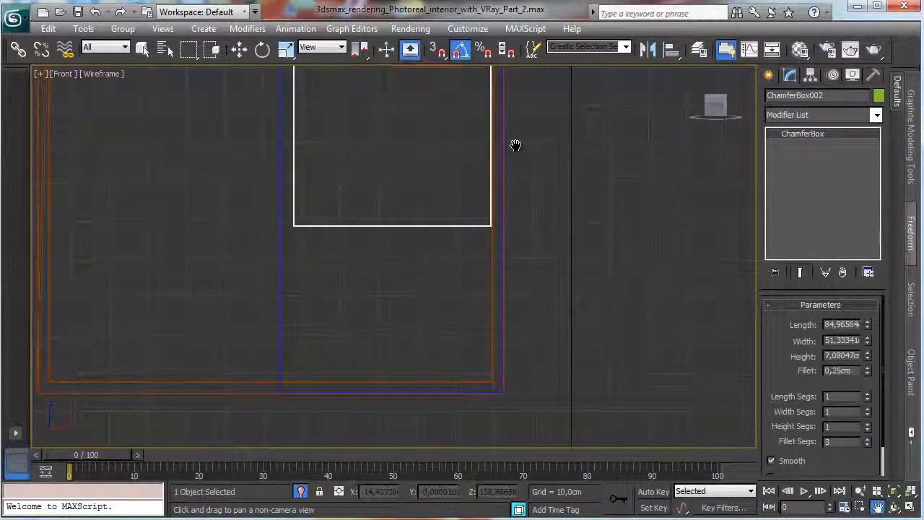
pyautogui.press('w')
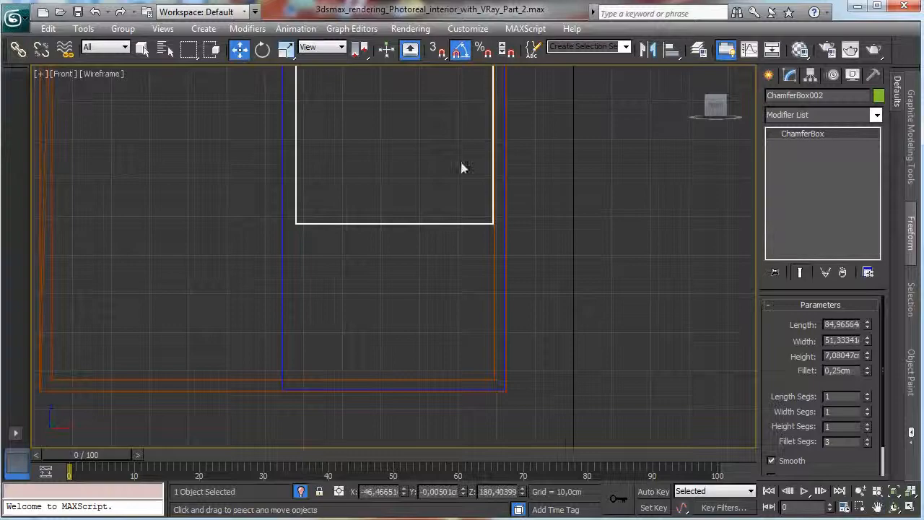
pyautogui.click(861, 491)
pyautogui.moveTo(455, 238); pyautogui.dragTo(460, 318)
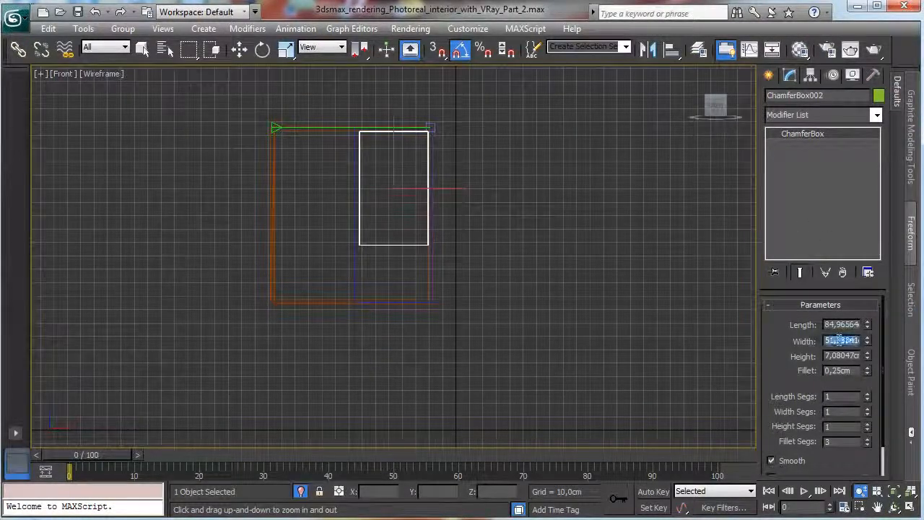
pyautogui.write('45')
pyautogui.press('Return')
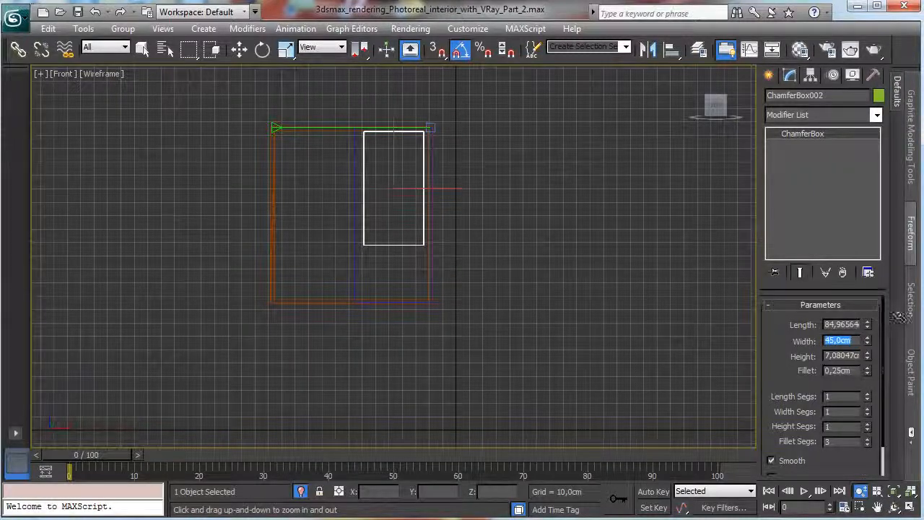
pyautogui.doubleClick(852, 327)
pyautogui.write('70')
pyautogui.press('Return')
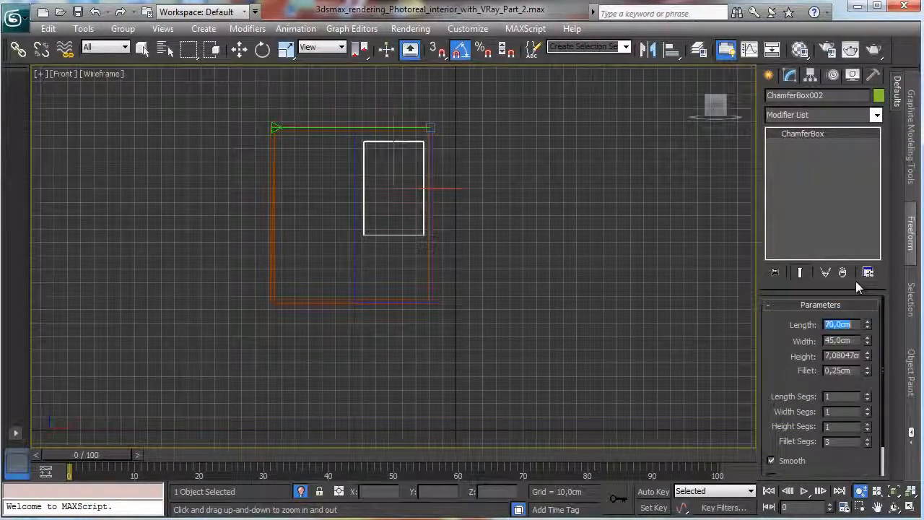
# Raise the inner chamfer box toward the top of the large one and clone it downward as an independent copy.
pyautogui.click(239, 49)
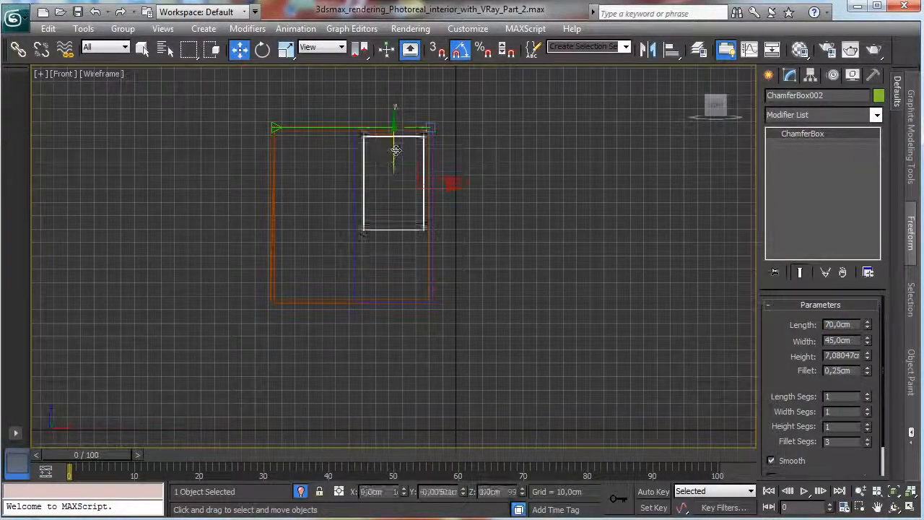
pyautogui.moveTo(396, 149)
pyautogui.mouseDown()
pyautogui.moveTo(394, 141)
pyautogui.moveTo(374, 224)
pyautogui.mouseUp()
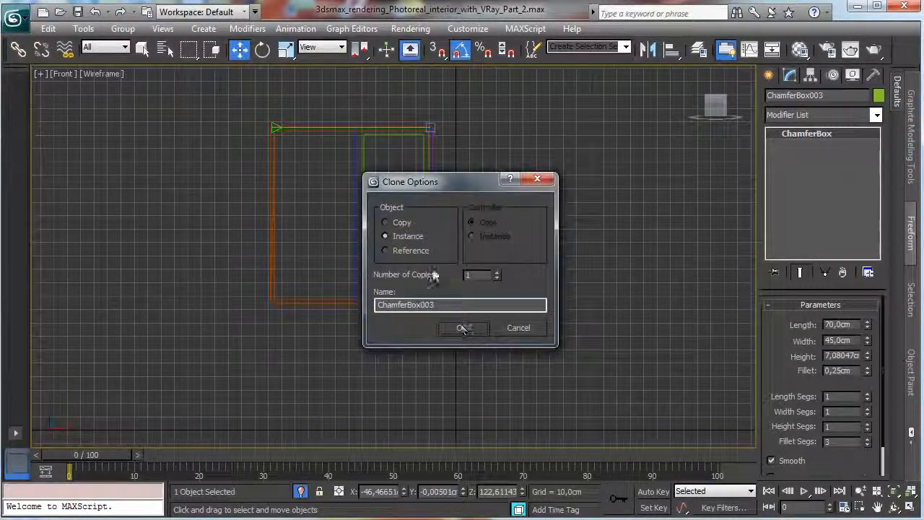
pyautogui.click(385, 222)
pyautogui.click(463, 327)
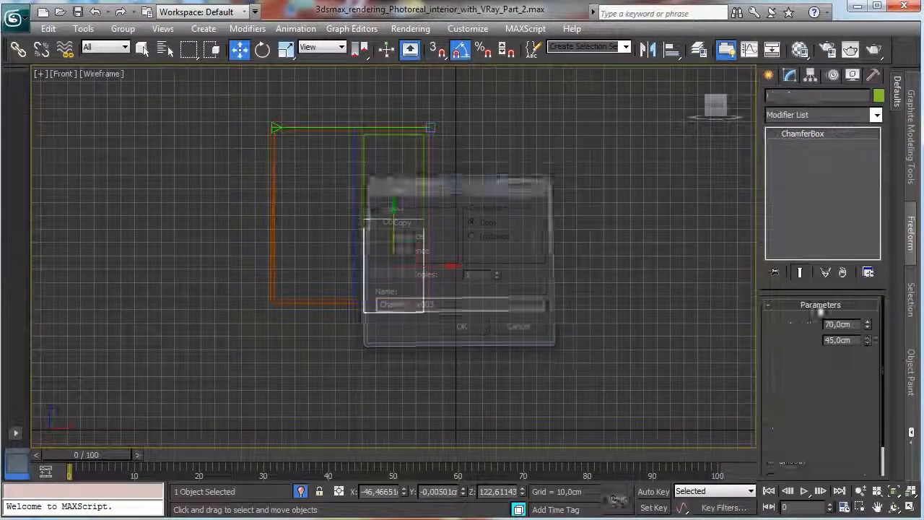
# Set the lower copy's length to 35 cm and move it down to about Z 120.5 cm.
pyautogui.write('35')
pyautogui.press('Return')
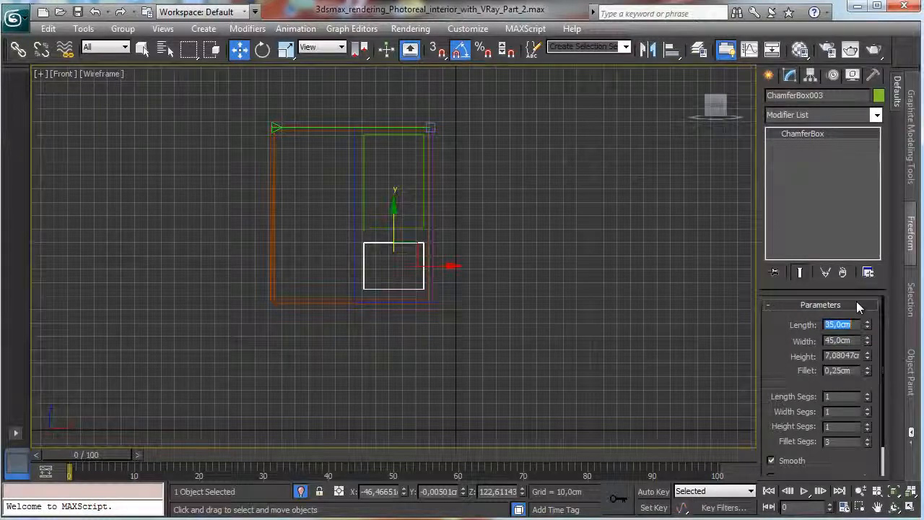
pyautogui.moveTo(394, 219); pyautogui.dragTo(433, 222)
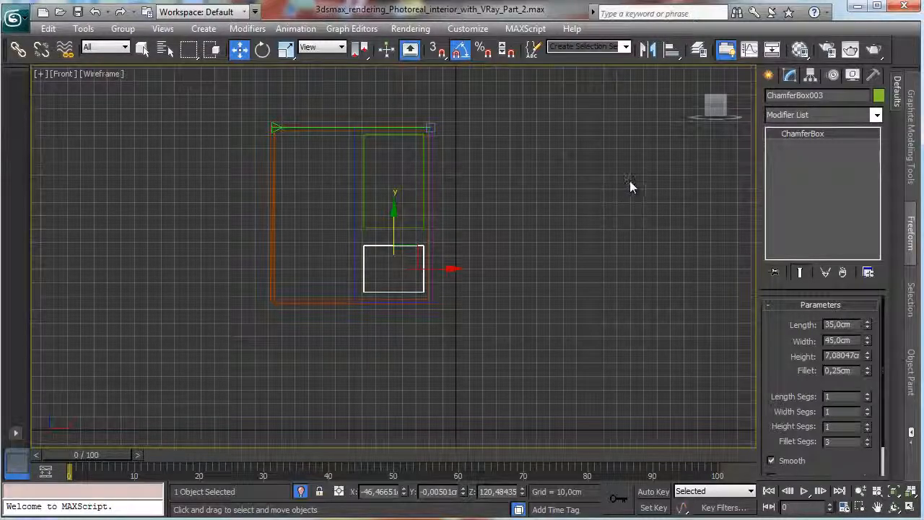
# Select both inner chamfer boxes and move them in depth until they sink partway into the large box's thickness.
pyautogui.keyDown('ctrl'); pyautogui.click(376, 227); pyautogui.keyUp('ctrl')
pyautogui.hotkey('alt', 'w')
pyautogui.rightClick(250, 241)
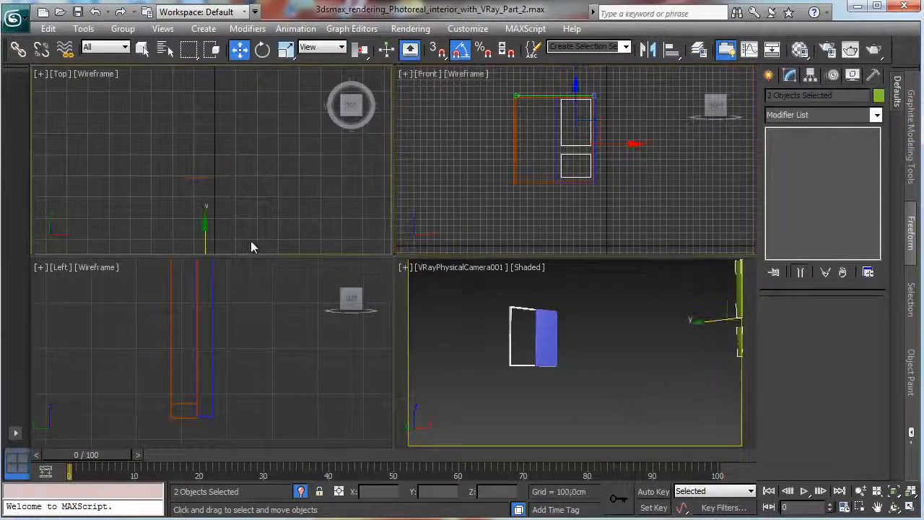
pyautogui.moveTo(194, 214); pyautogui.dragTo(207, 137)
pyautogui.rightClick(248, 321)
pyautogui.rightClick(215, 171)
pyautogui.rightClick(242, 358)
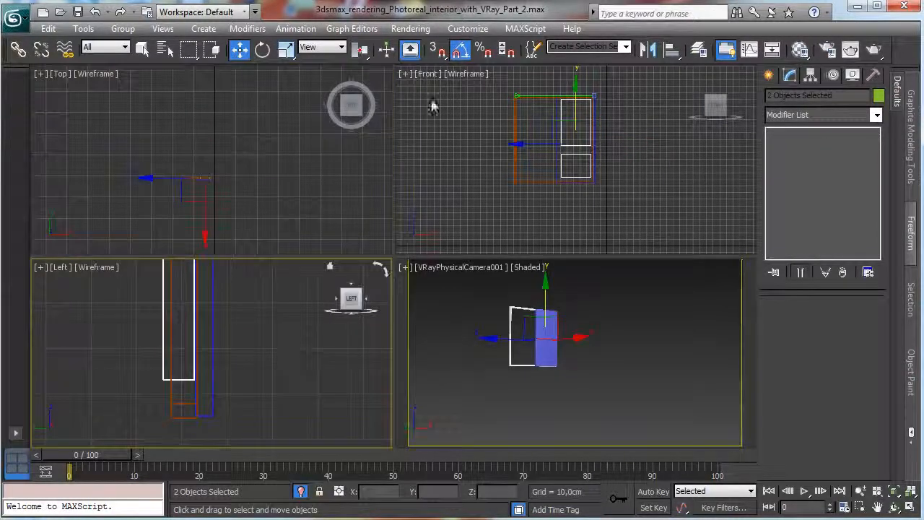
pyautogui.rightClick(241, 51)
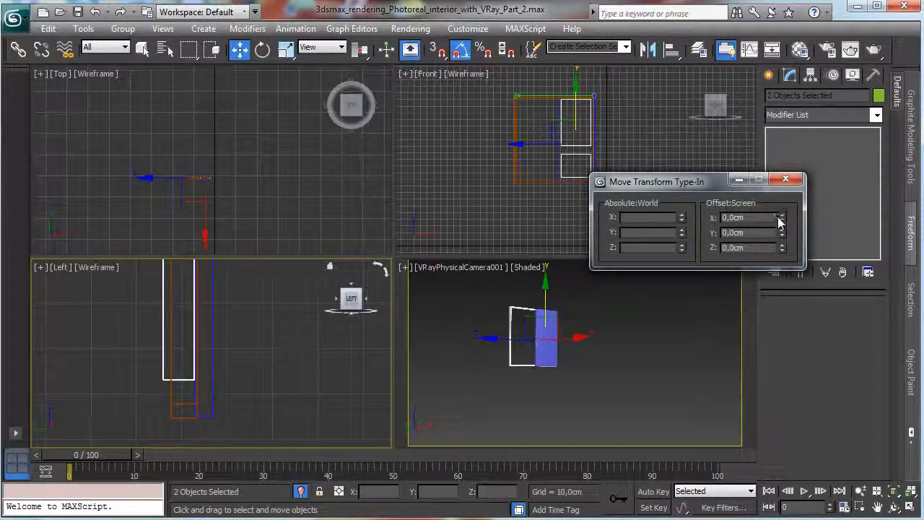
pyautogui.moveTo(782, 232); pyautogui.dragTo(781, 208)
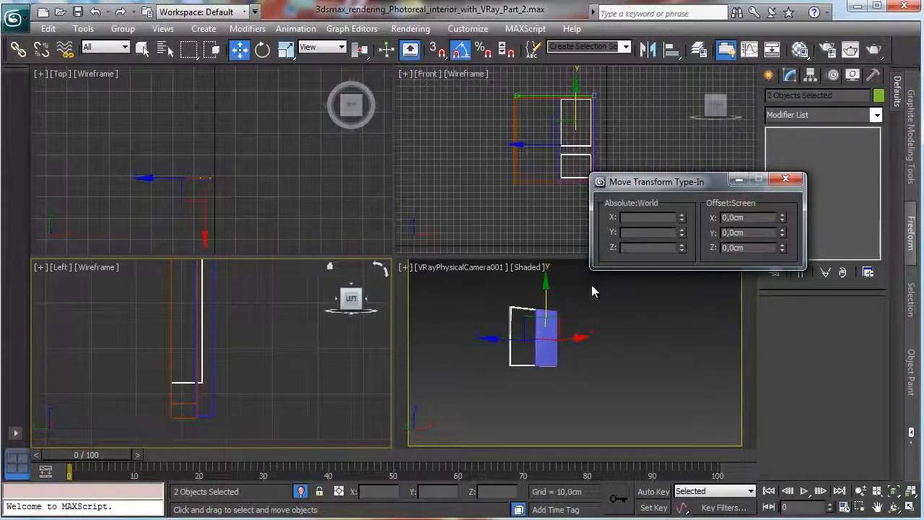
# Subtract both inner chamfer boxes from the large chamfer box with ProBoolean to cut two recesses.
pyautogui.click(213, 337)
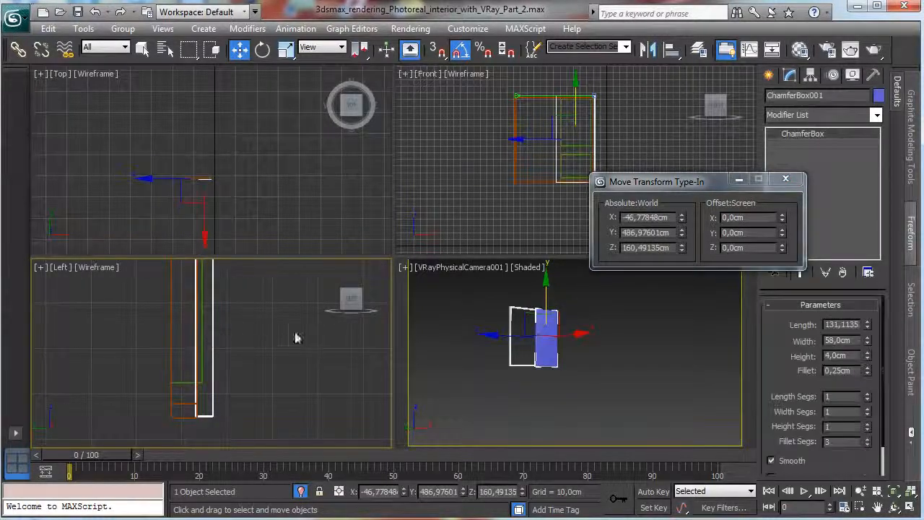
pyautogui.click(768, 75)
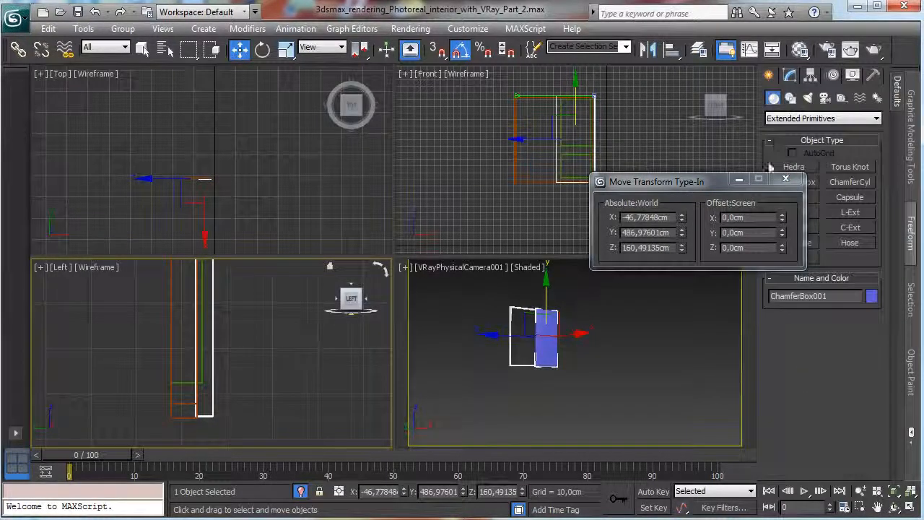
pyautogui.click(786, 178)
pyautogui.click(789, 119)
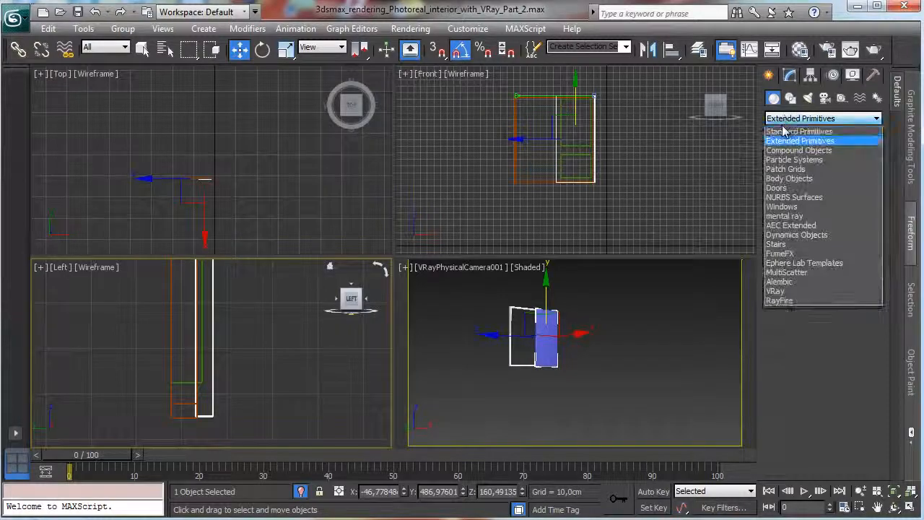
pyautogui.click(802, 152)
pyautogui.click(807, 213)
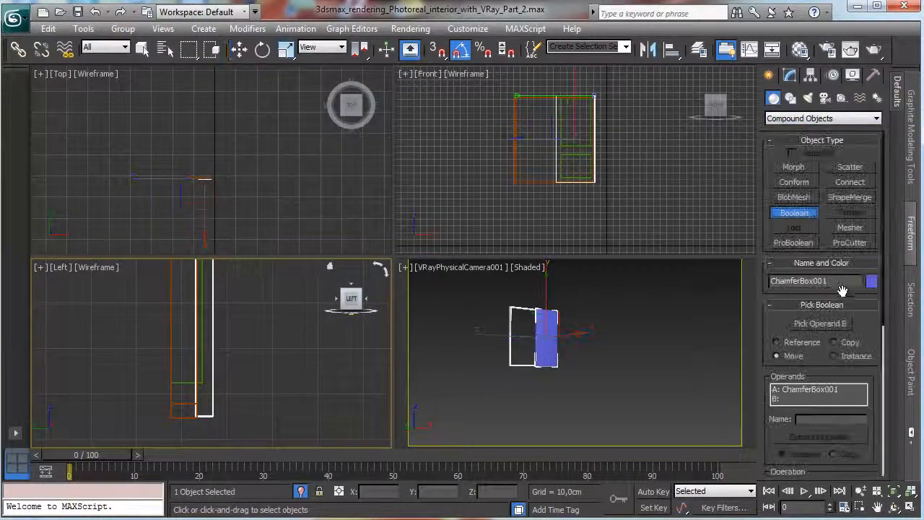
pyautogui.click(793, 243)
pyautogui.click(821, 320)
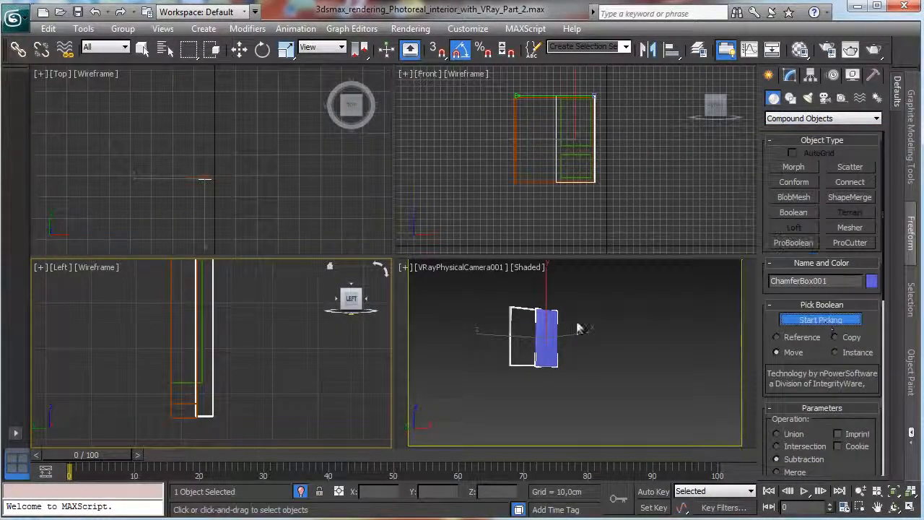
pyautogui.click(202, 334)
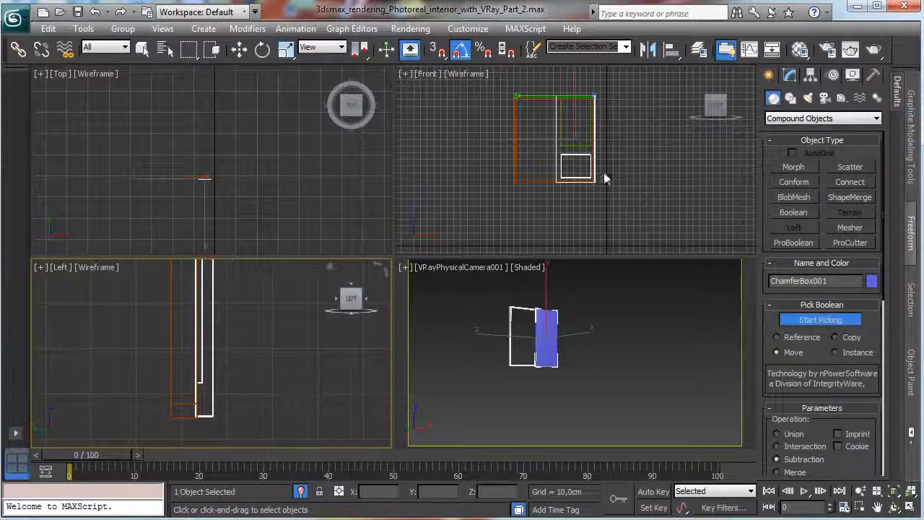
pyautogui.click(576, 148)
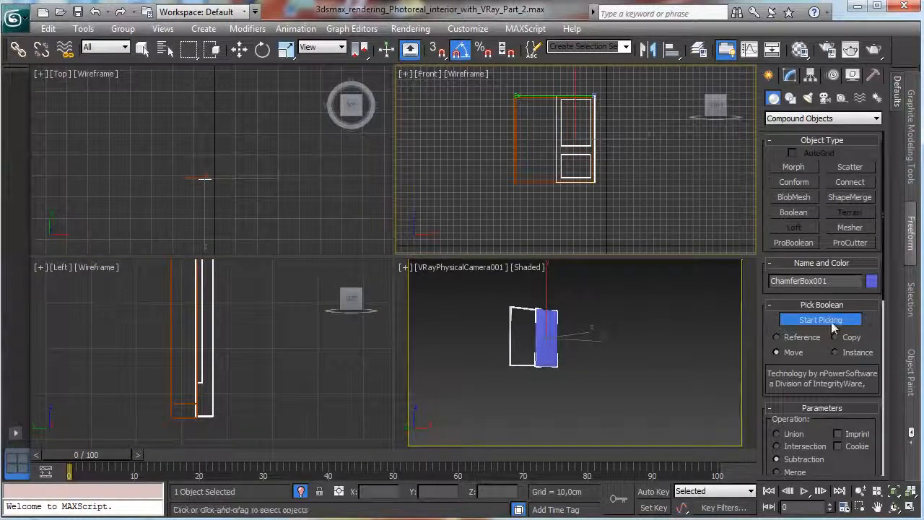
pyautogui.click(805, 319)
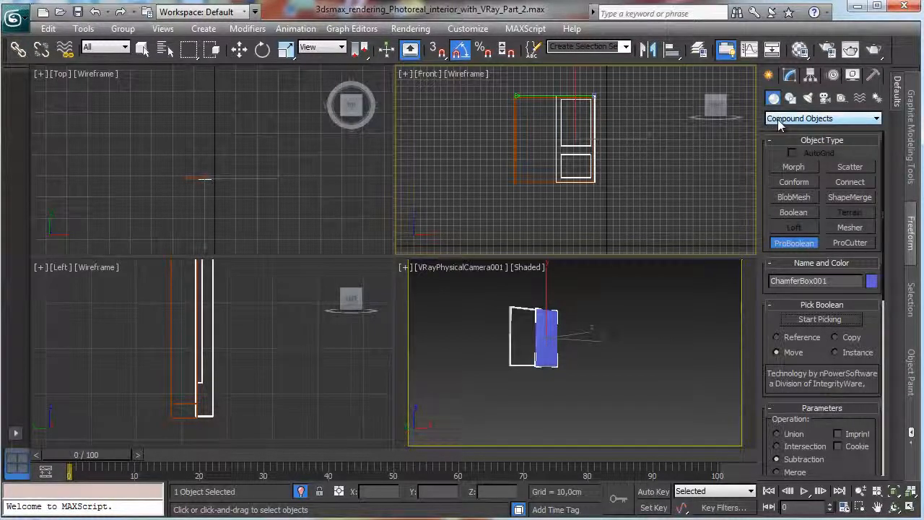
pyautogui.press('w')
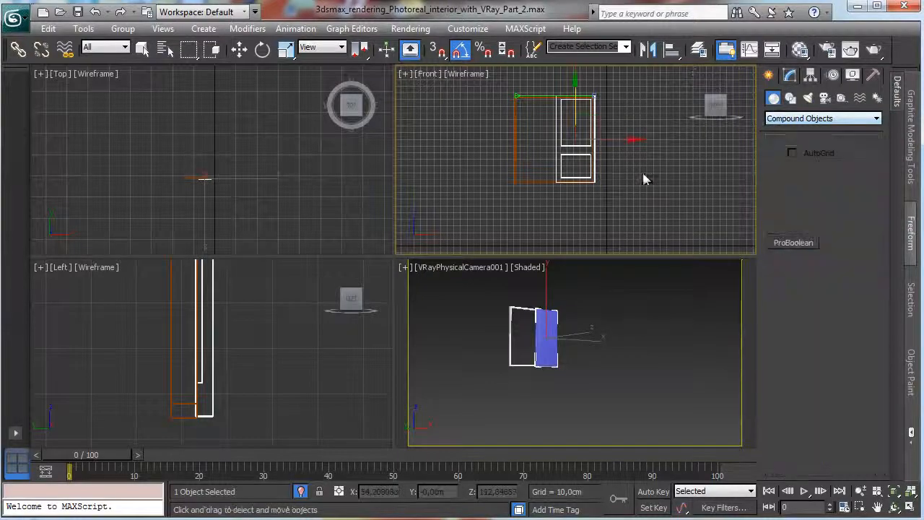
# Maximize the front view, zoom in on the recessed sash, and switch object creation to spline shapes.
pyautogui.click(911, 508)
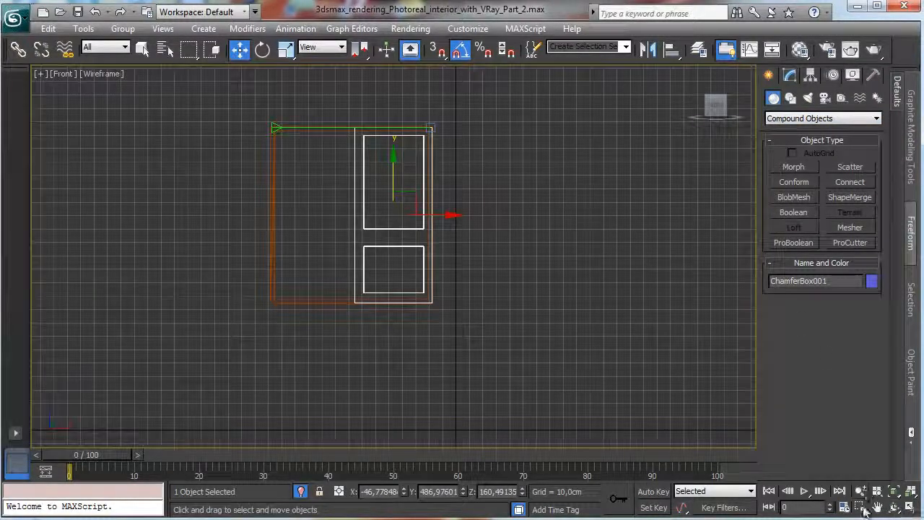
pyautogui.click(861, 508)
pyautogui.moveTo(352, 119); pyautogui.dragTo(444, 320)
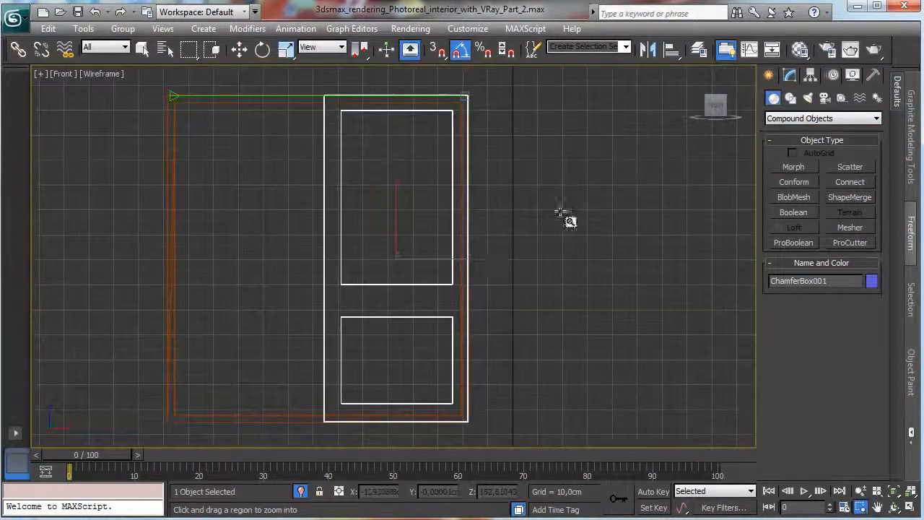
pyautogui.click(790, 98)
pyautogui.click(847, 180)
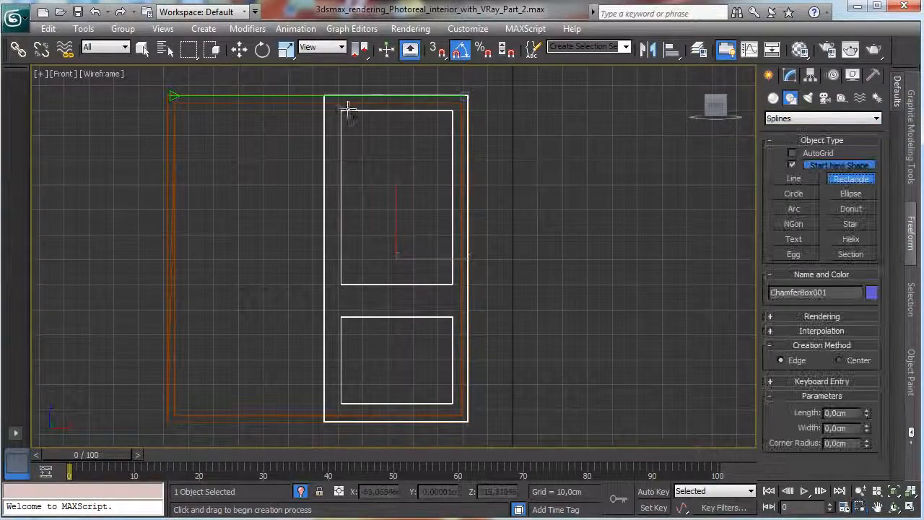
pyautogui.moveTo(337, 106); pyautogui.dragTo(423, 281)
pyautogui.click(142, 49)
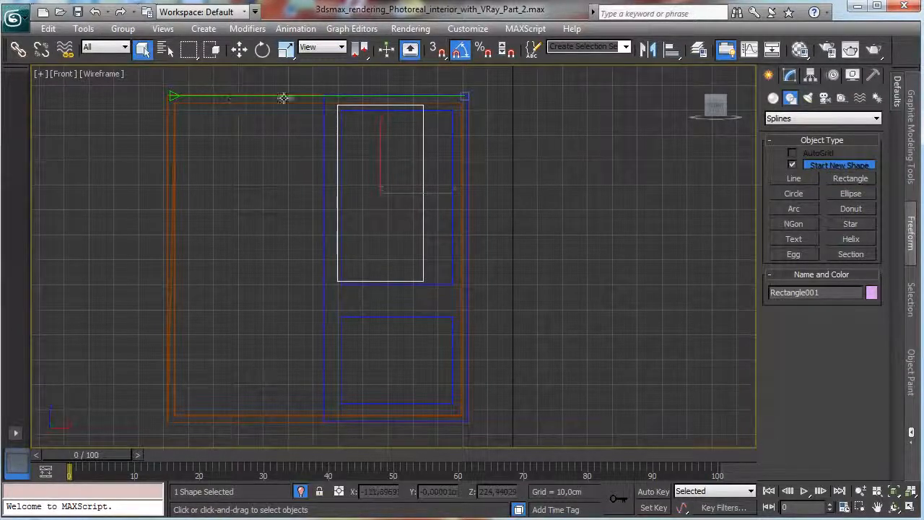
pyautogui.press('Delete')
# Draw a rectangle spline around the upper recess in the front view, about 76 cm long and 51 cm wide.
pyautogui.click(851, 178)
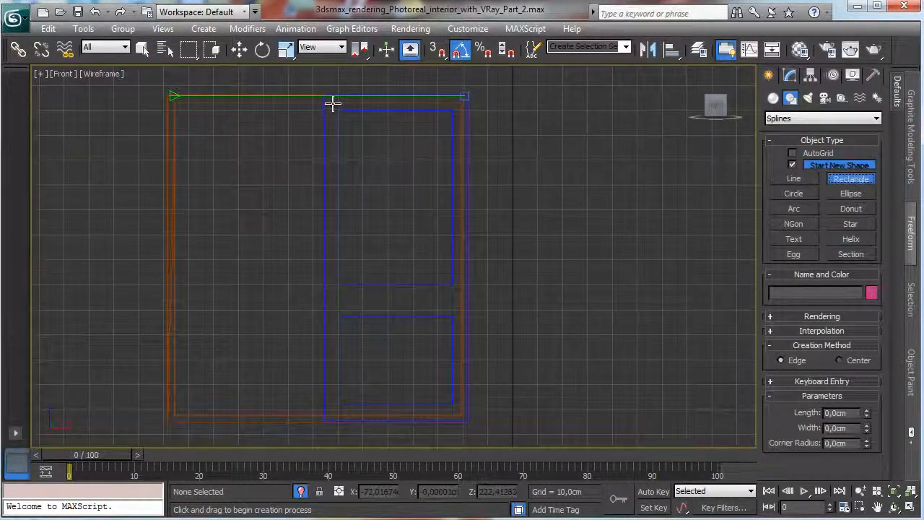
pyautogui.moveTo(332, 103); pyautogui.dragTo(462, 294)
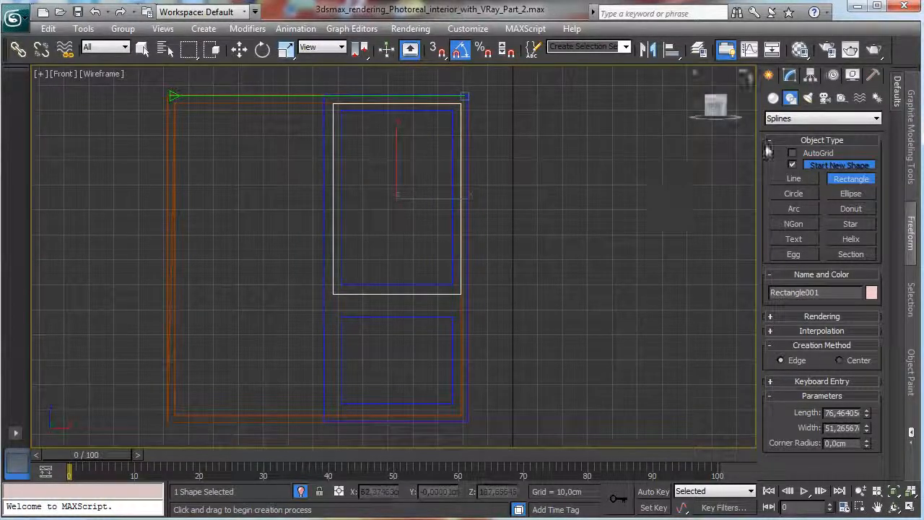
# Move a copy of the upper recess's rectangle spline straight down over the lower recess, as one independent copy.
pyautogui.click(239, 48)
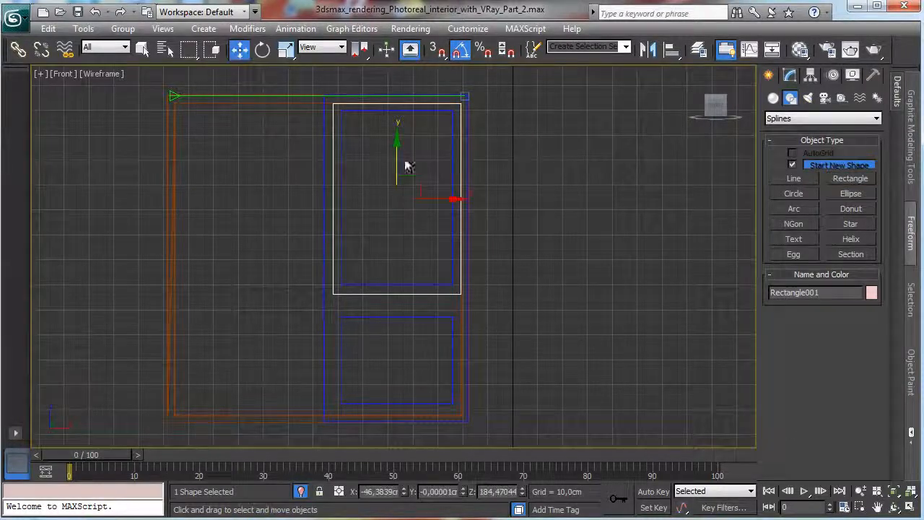
pyautogui.keyDown('shift'); pyautogui.moveTo(394, 160); pyautogui.dragTo(361, 320); pyautogui.keyUp('shift')
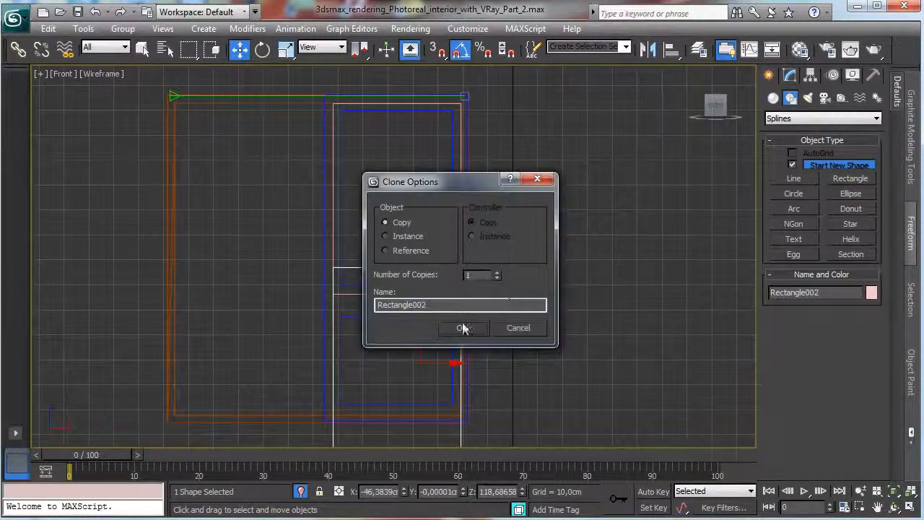
pyautogui.press('Return')
# Shorten the copied rectangle to a length of about 40.5 cm, fit it around the lower recess, and shift both rectangles slightly sideways together.
pyautogui.click(790, 75)
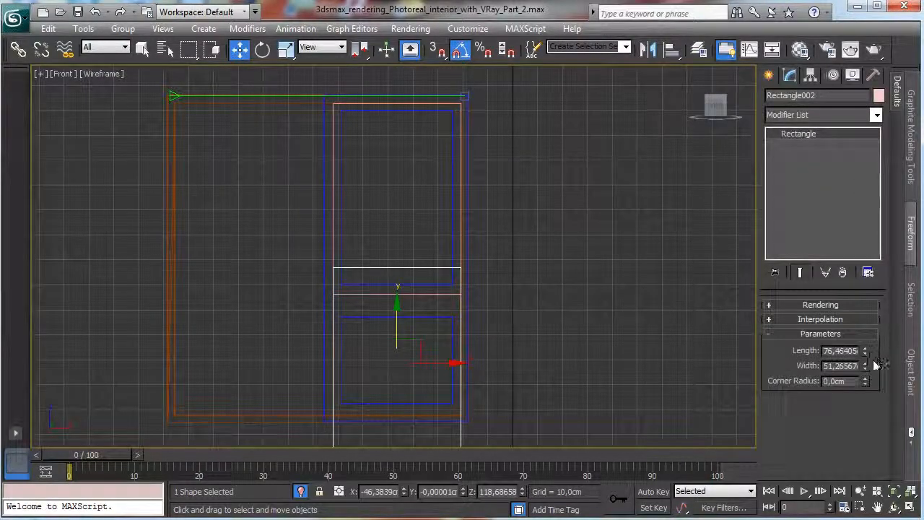
pyautogui.moveTo(865, 351); pyautogui.dragTo(865, 396)
pyautogui.moveTo(398, 320); pyautogui.dragTo(398, 321)
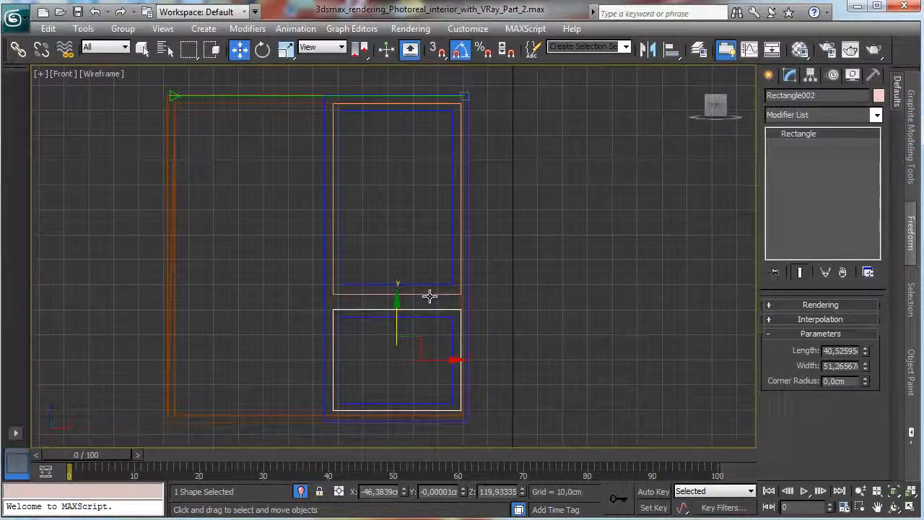
pyautogui.keyDown('ctrl'); pyautogui.click(431, 295); pyautogui.keyUp('ctrl')
pyautogui.moveTo(444, 278); pyautogui.dragTo(442, 278)
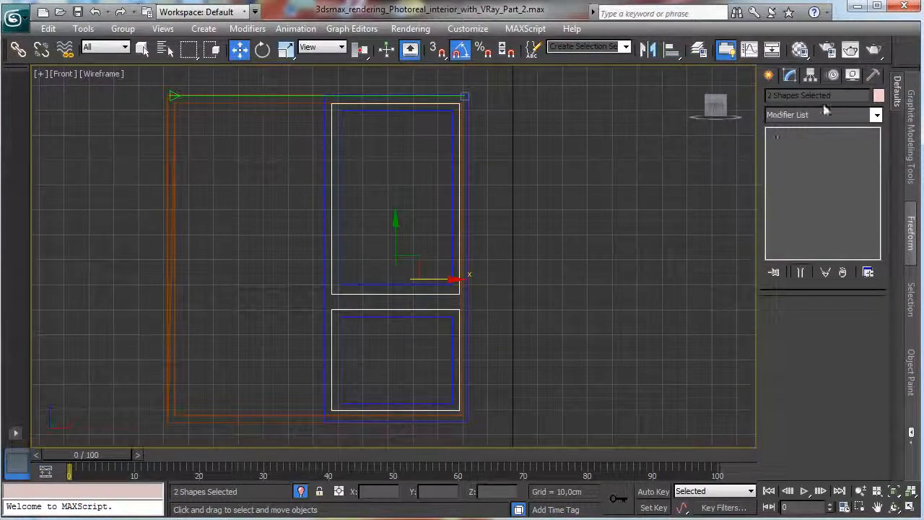
# Draw a small rectangle spline beside the sash as the trim profile, about 2 cm long and 4.9 cm wide.
pyautogui.click(769, 75)
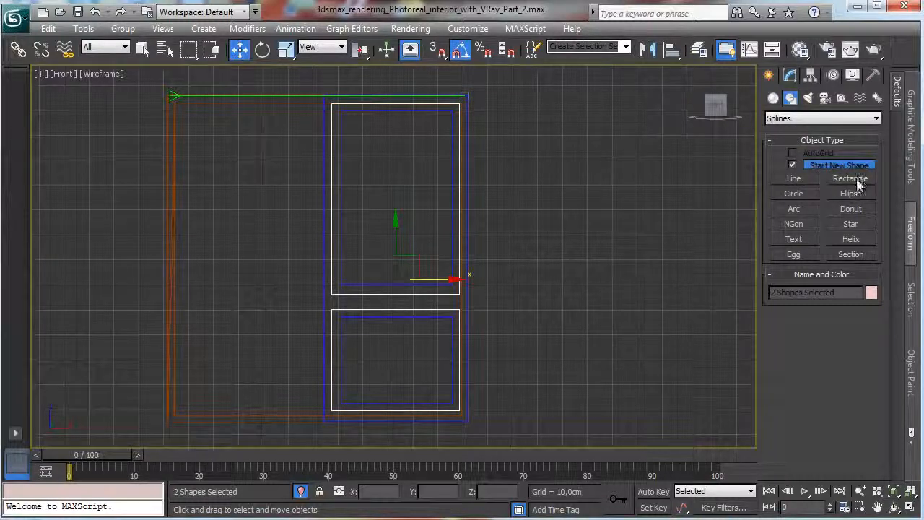
pyautogui.click(796, 184)
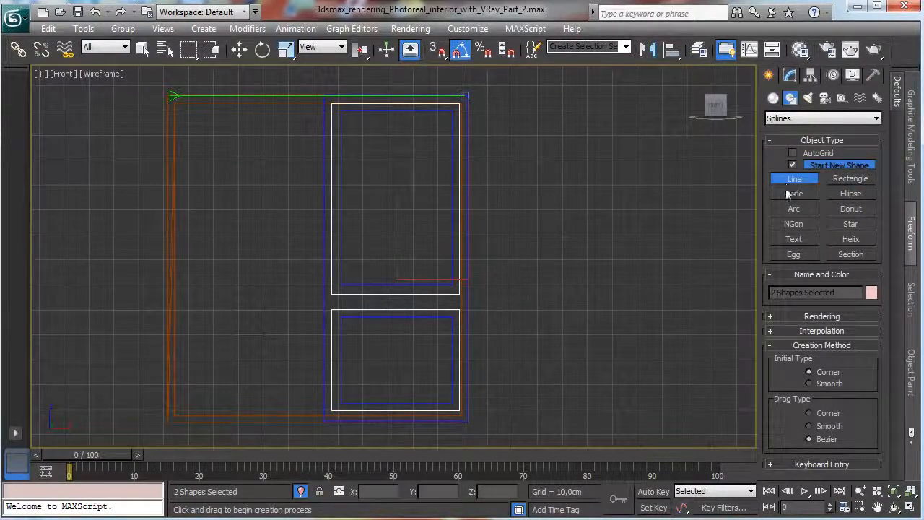
pyautogui.click(841, 180)
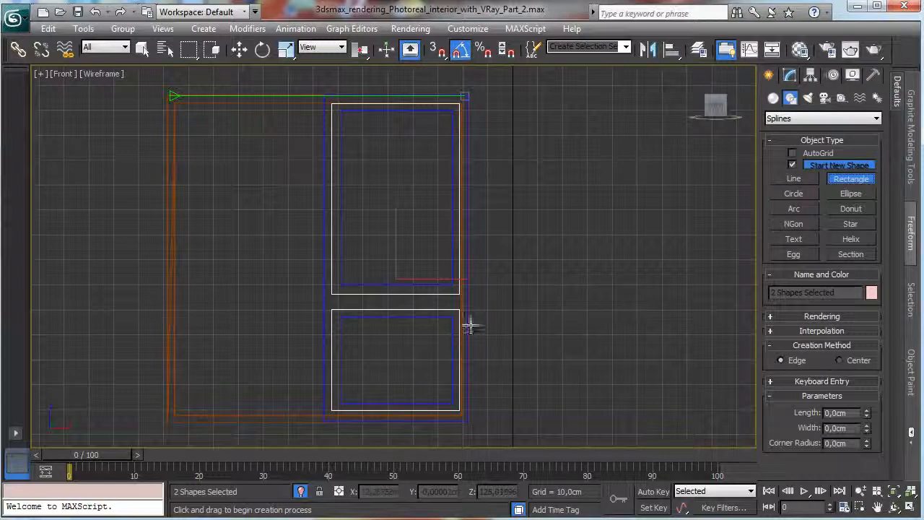
pyautogui.moveTo(470, 326); pyautogui.dragTo(481, 324)
# Set the small profile rectangle's corner radius to 0.25 cm.
pyautogui.click(789, 75)
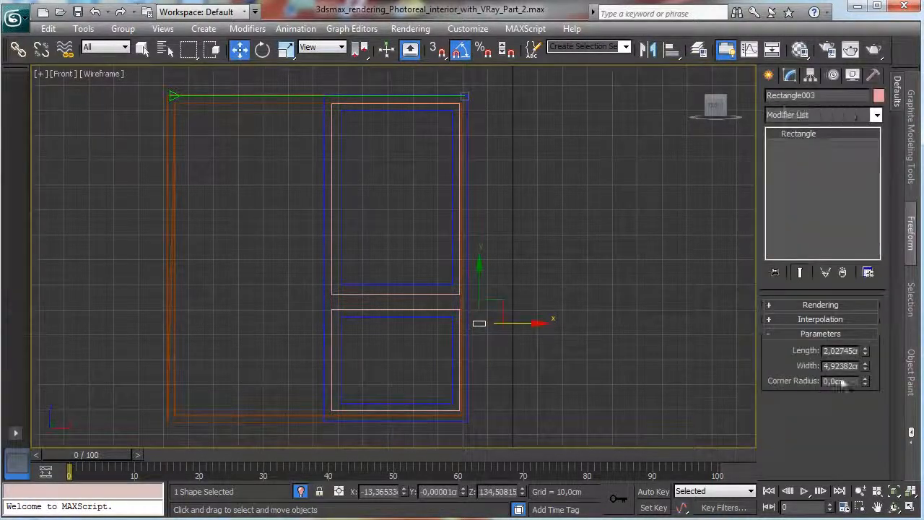
pyautogui.press('BackSpace')
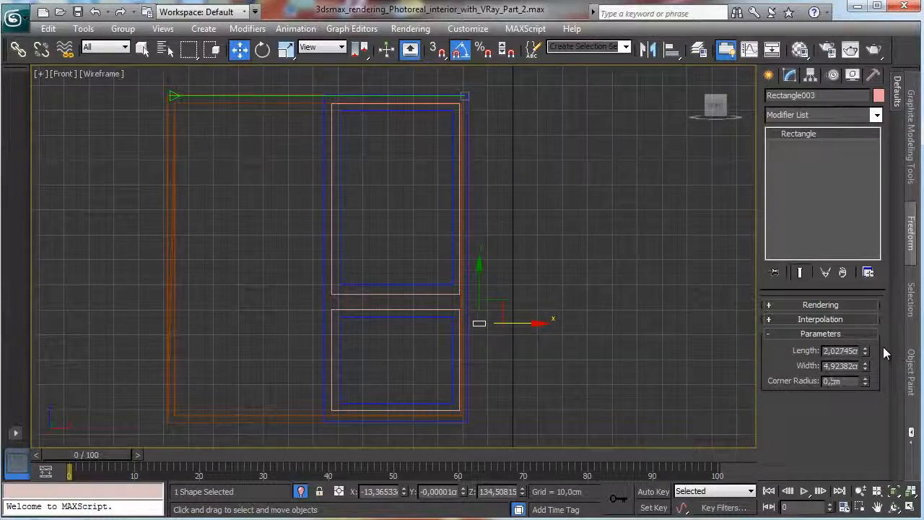
pyautogui.write('2')
pyautogui.press('Return')
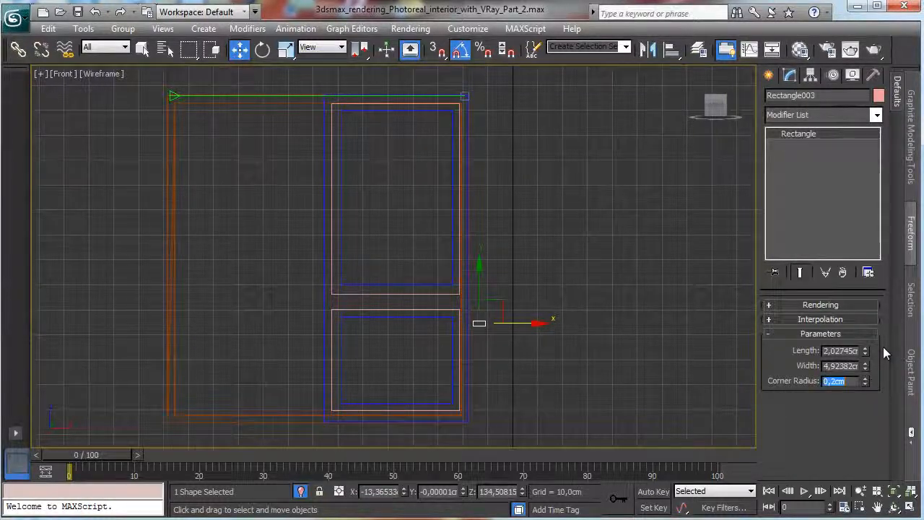
pyautogui.middleClick(377, 250)
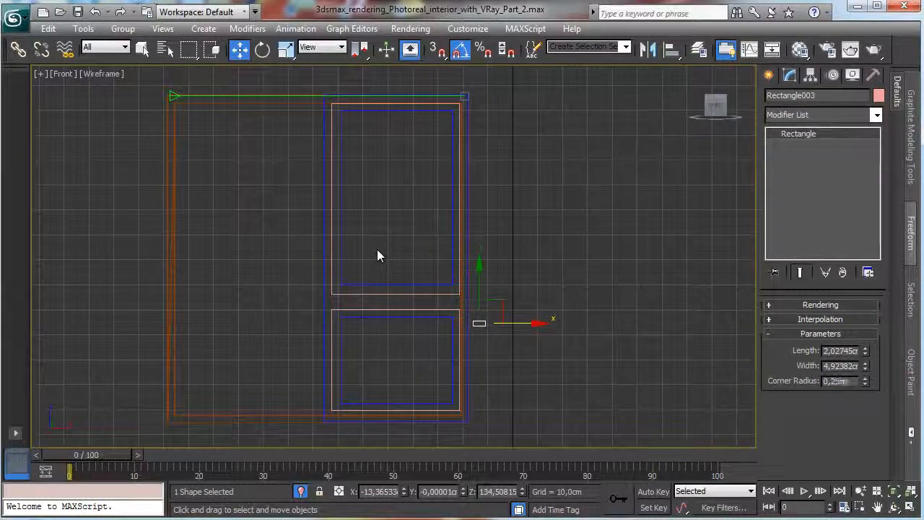
# Loft the small profile rectangle along the rectangle spline around the upper recess to form its trim frame.
pyautogui.click(142, 48)
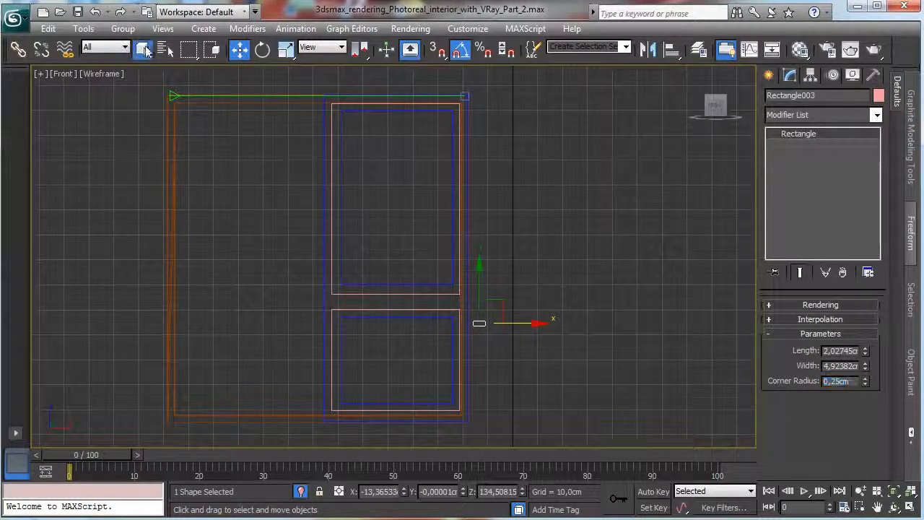
pyautogui.click(340, 116)
pyautogui.click(770, 75)
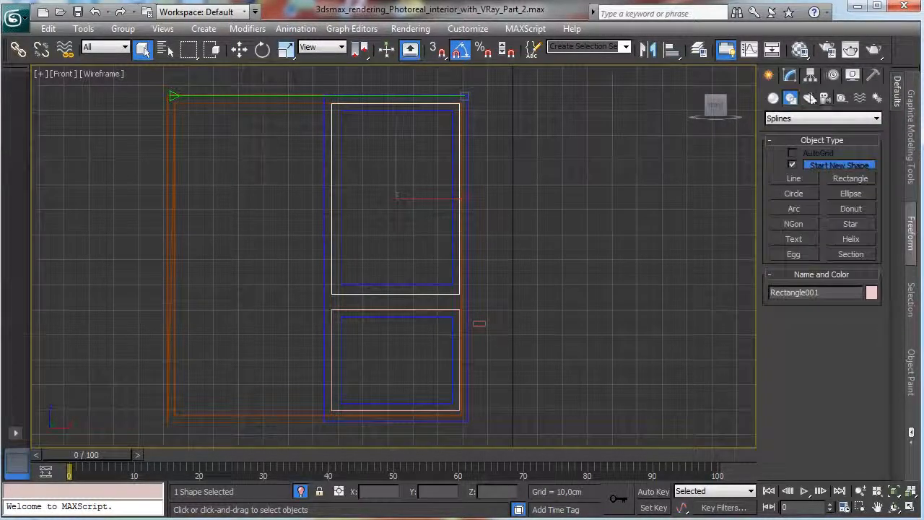
pyautogui.click(790, 75)
pyautogui.click(860, 112)
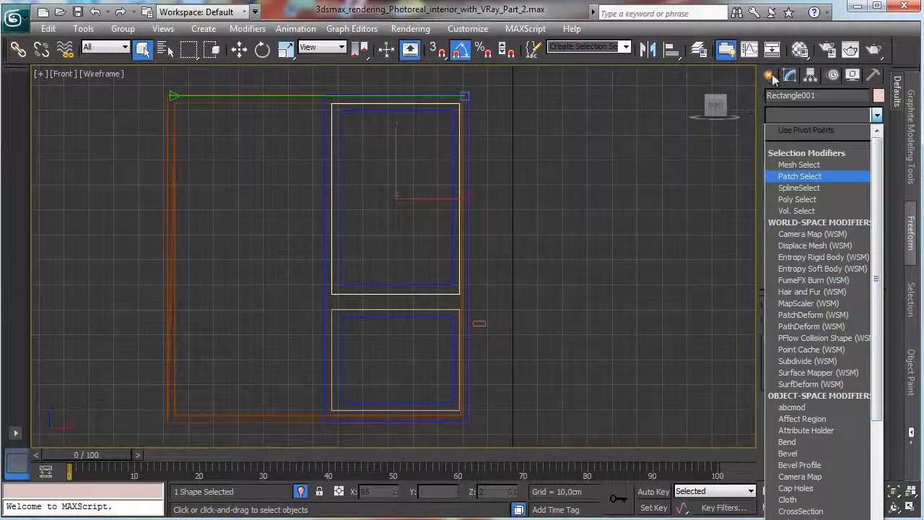
pyautogui.click(795, 115)
pyautogui.click(770, 75)
pyautogui.click(773, 98)
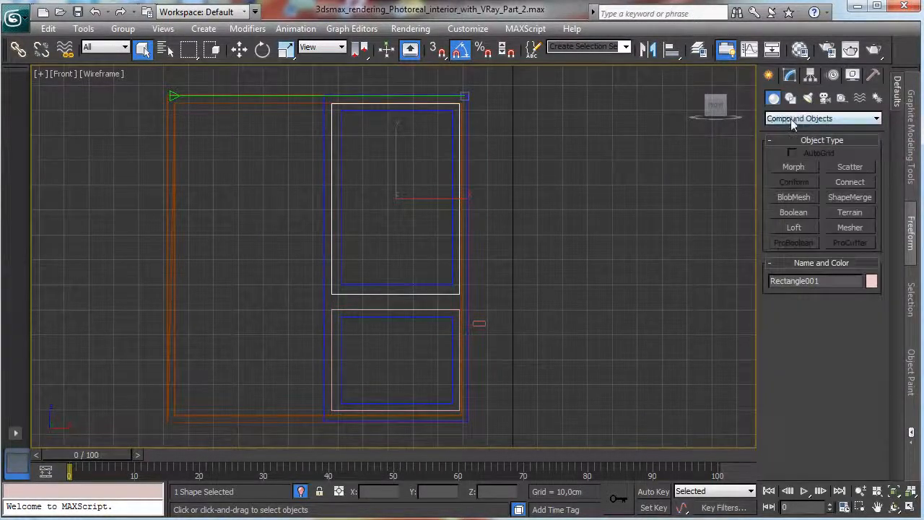
pyautogui.click(823, 119)
pyautogui.click(809, 149)
pyautogui.click(795, 228)
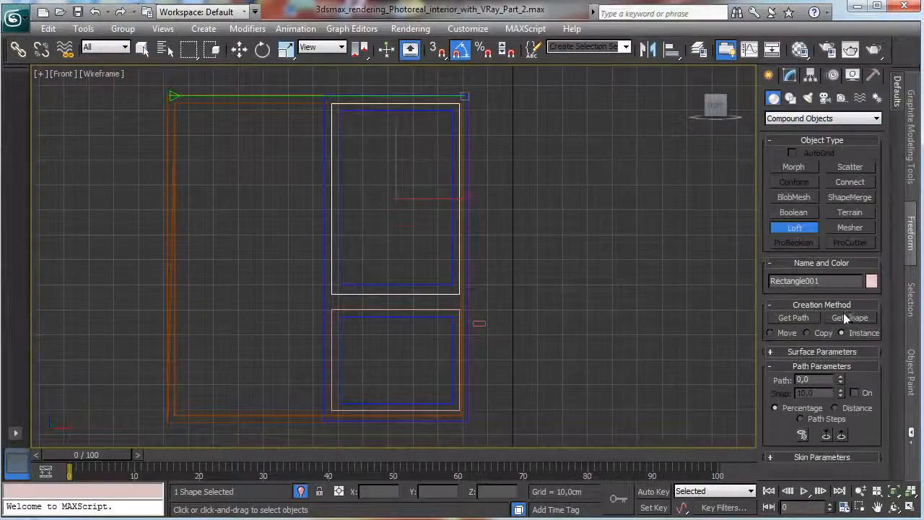
pyautogui.click(848, 317)
pyautogui.click(479, 324)
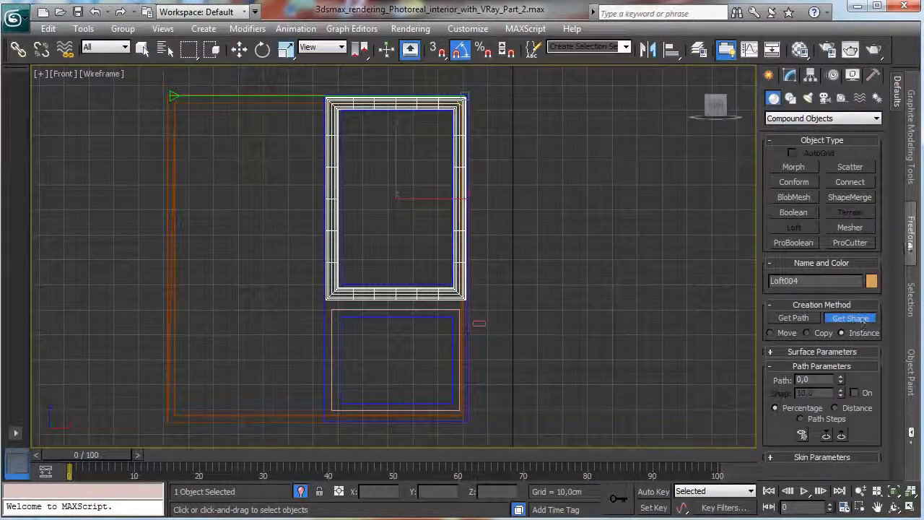
# Loft the same small profile along the rectangle spline around the lower recess to form the second trim frame.
pyautogui.click(795, 80)
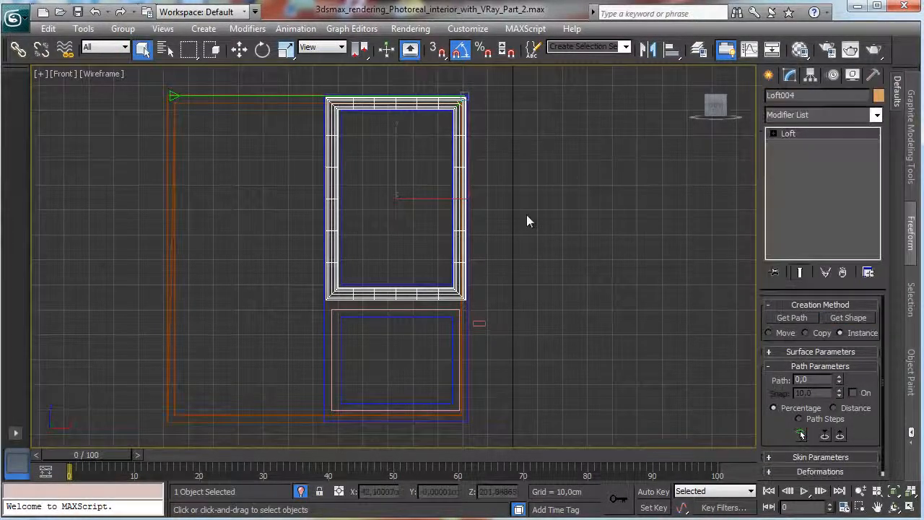
pyautogui.click(438, 311)
pyautogui.click(769, 75)
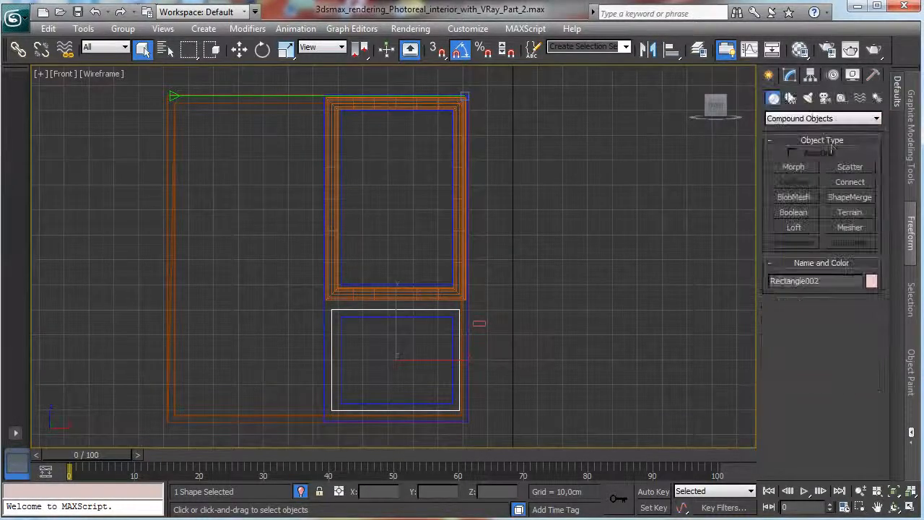
pyautogui.click(794, 227)
pyautogui.click(852, 317)
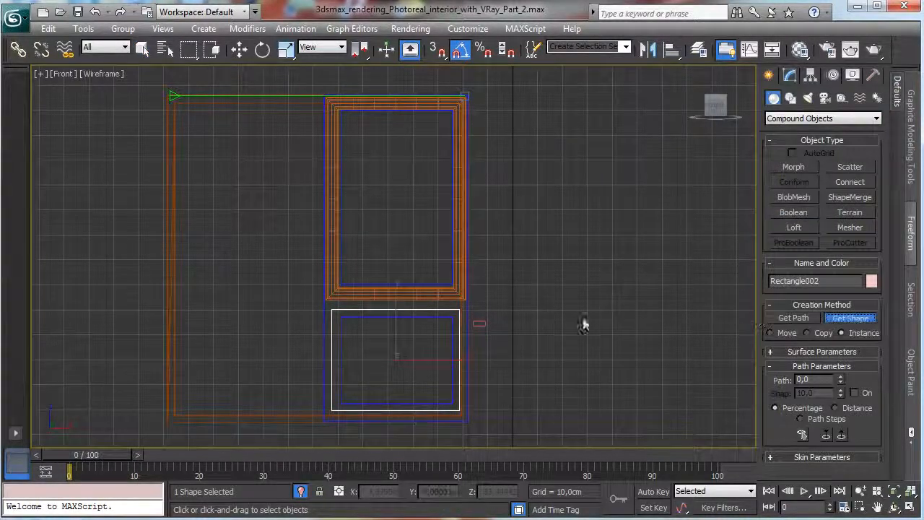
pyautogui.click(480, 320)
# Select both lofted trim frames and move them in depth in the top view until they meet the shutter's face.
pyautogui.click(142, 49)
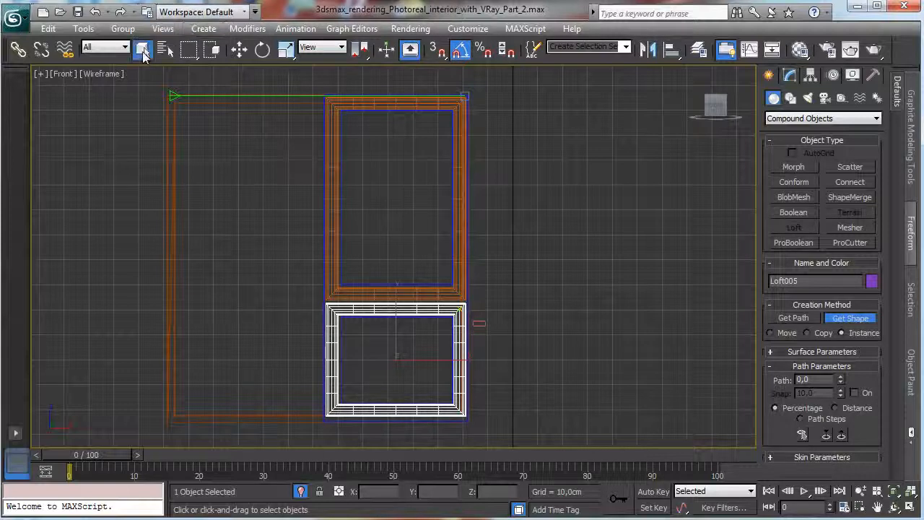
pyautogui.click(412, 294)
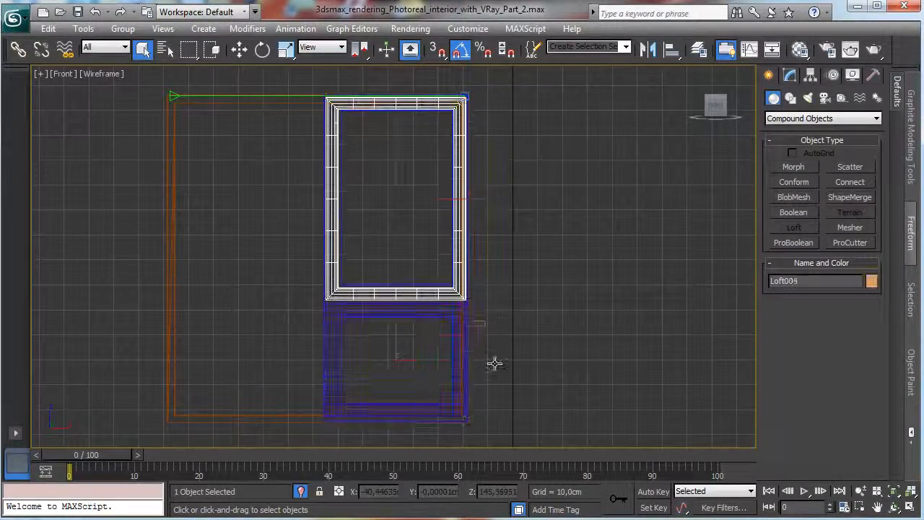
pyautogui.keyDown('ctrl'); pyautogui.click(438, 312); pyautogui.keyUp('ctrl')
pyautogui.click(912, 508)
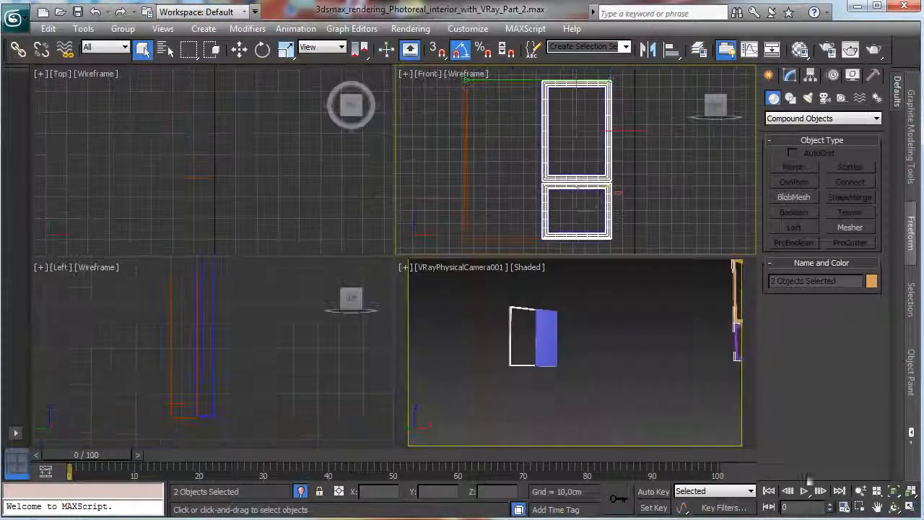
pyautogui.click(239, 48)
pyautogui.moveTo(209, 227); pyautogui.dragTo(225, 123)
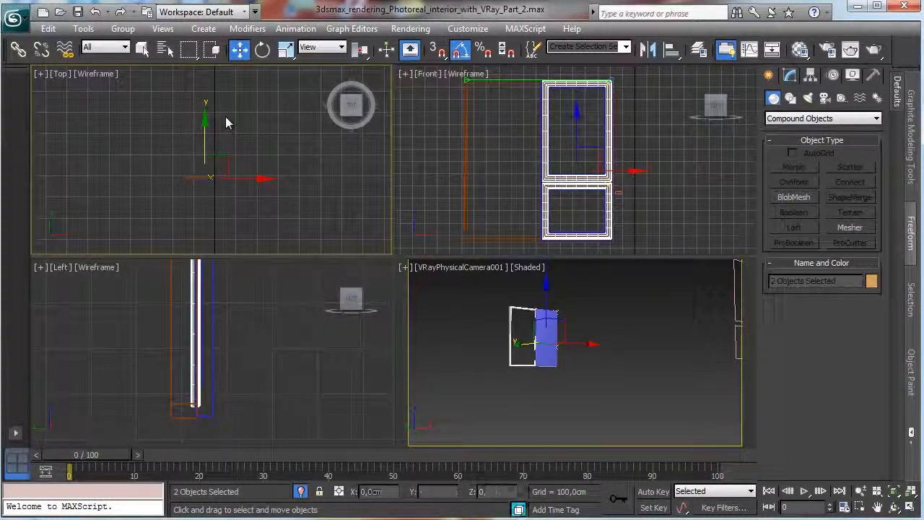
# Select the lower lofted trim frame and change the camera viewport to a Perspective view framed closely on it.
pyautogui.click(656, 173)
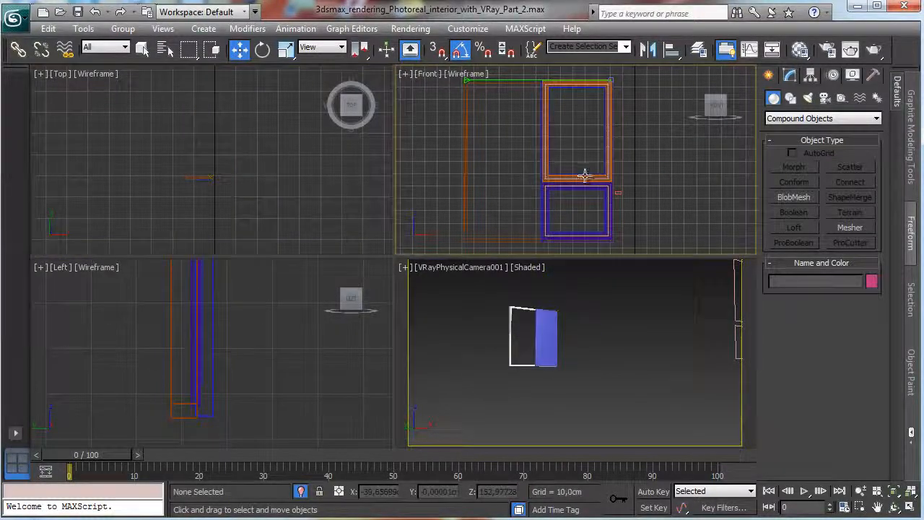
pyautogui.click(607, 179)
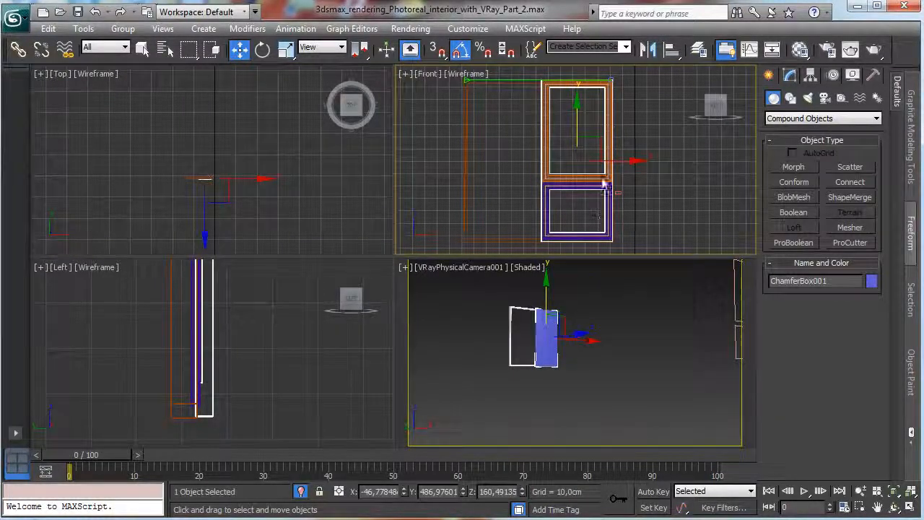
pyautogui.click(561, 178)
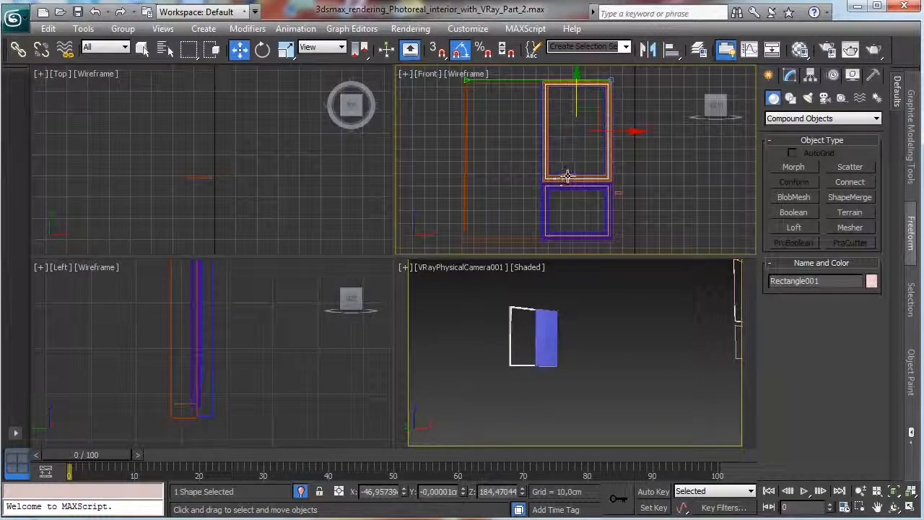
pyautogui.click(557, 178)
pyautogui.click(556, 178)
pyautogui.click(191, 355)
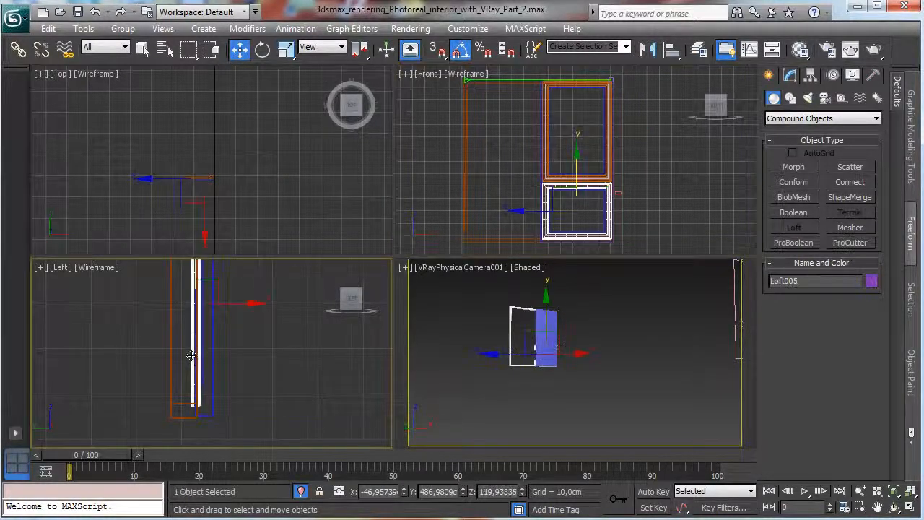
pyautogui.rightClick(698, 411)
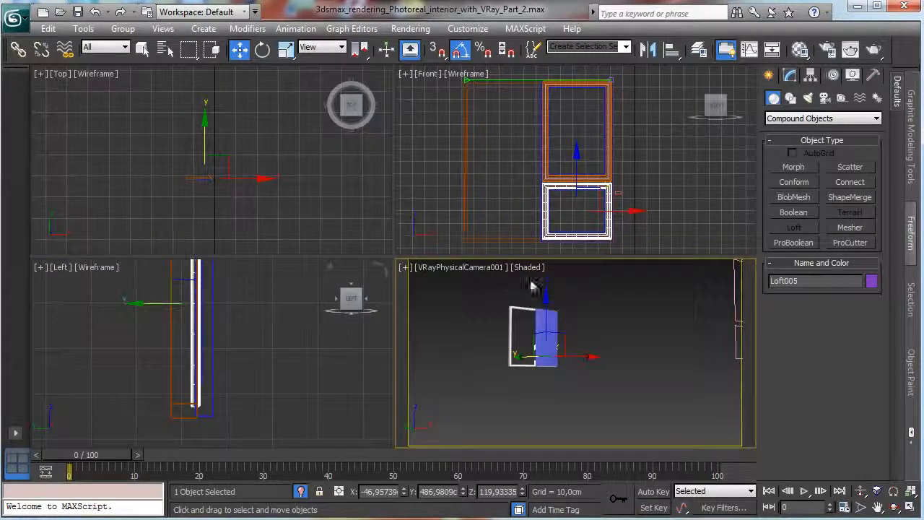
pyautogui.click(478, 269)
pyautogui.click(526, 324)
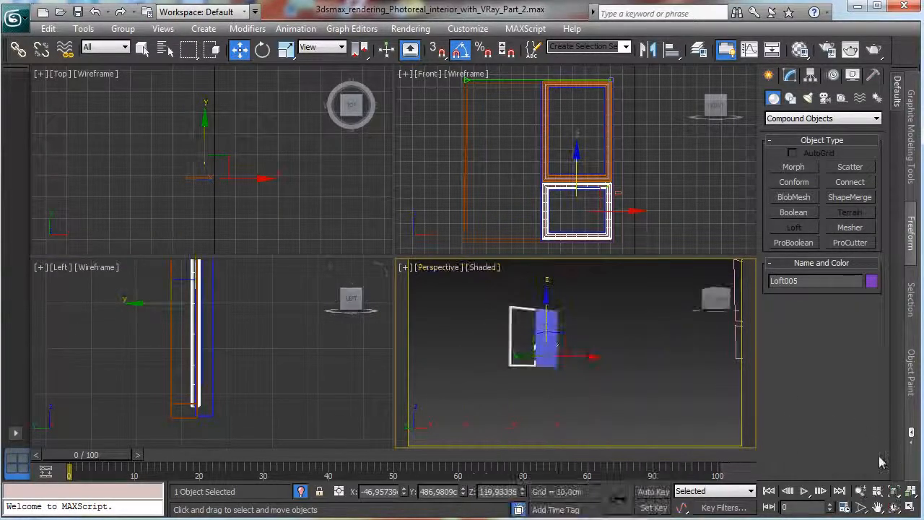
pyautogui.click(893, 491)
pyautogui.click(894, 509)
pyautogui.moveTo(598, 361); pyautogui.dragTo(741, 368)
# Rotate the profile shape inside the lower lofted trim frame so that the frame becomes narrower and deeper.
pyautogui.click(790, 75)
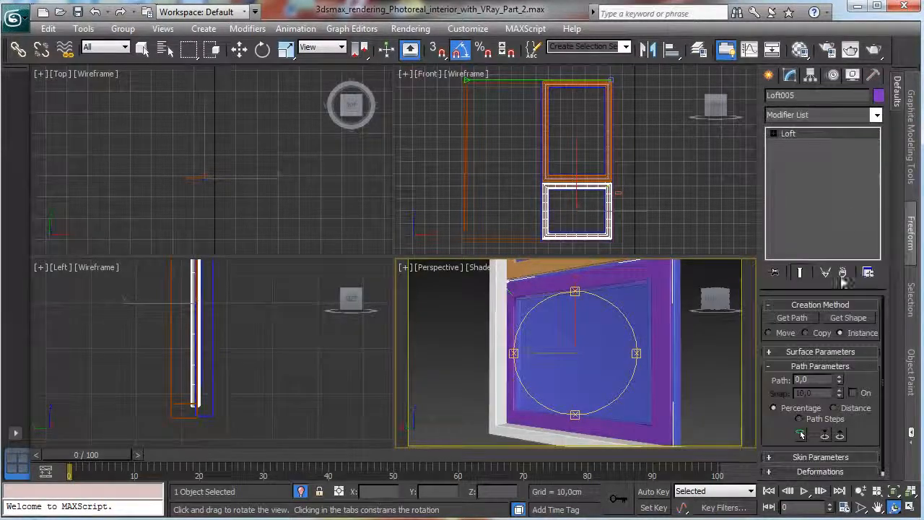
pyautogui.click(774, 134)
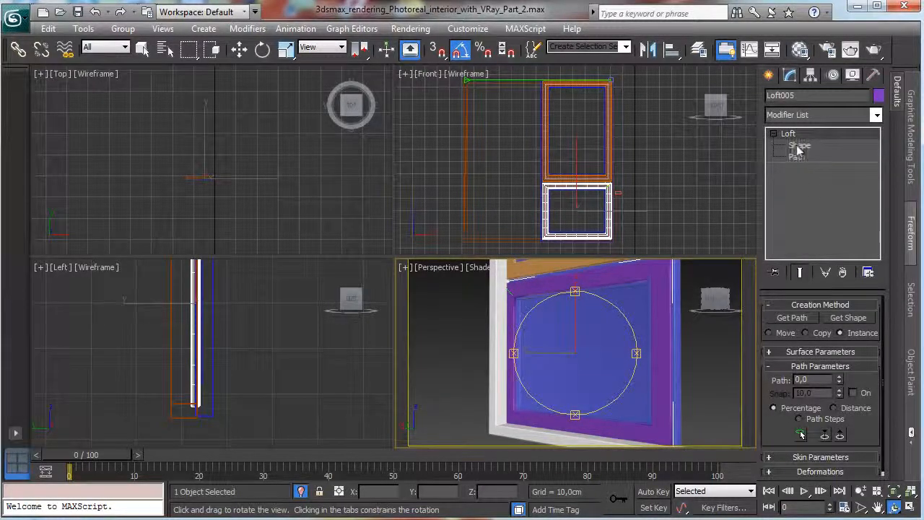
pyautogui.click(800, 145)
pyautogui.press('w')
pyautogui.click(507, 290)
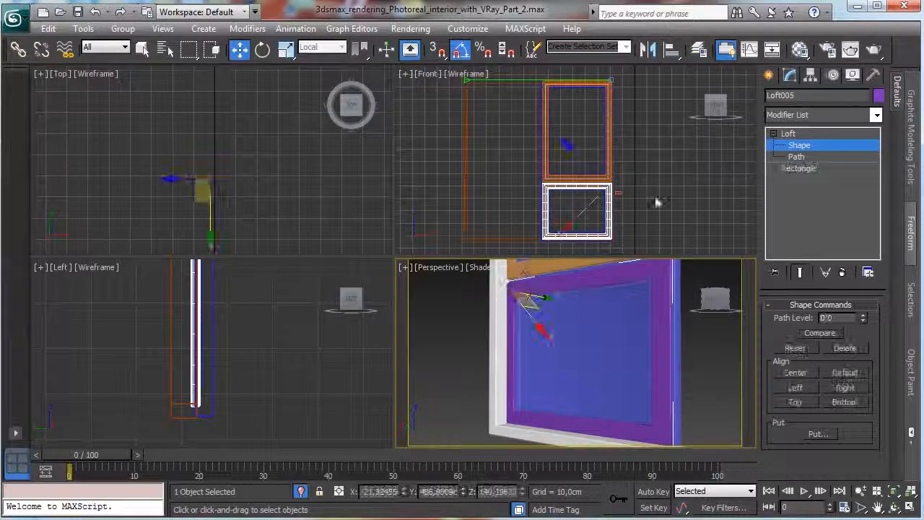
pyautogui.click(262, 50)
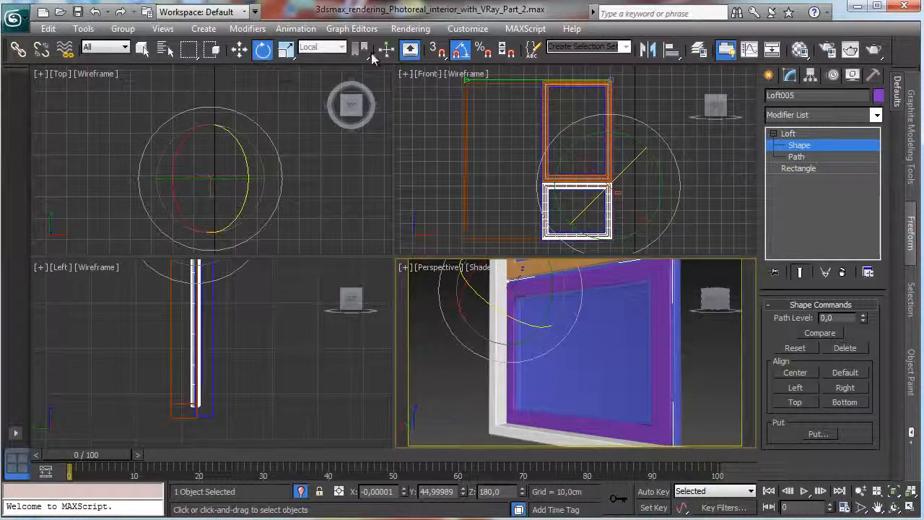
pyautogui.moveTo(500, 312); pyautogui.dragTo(566, 331)
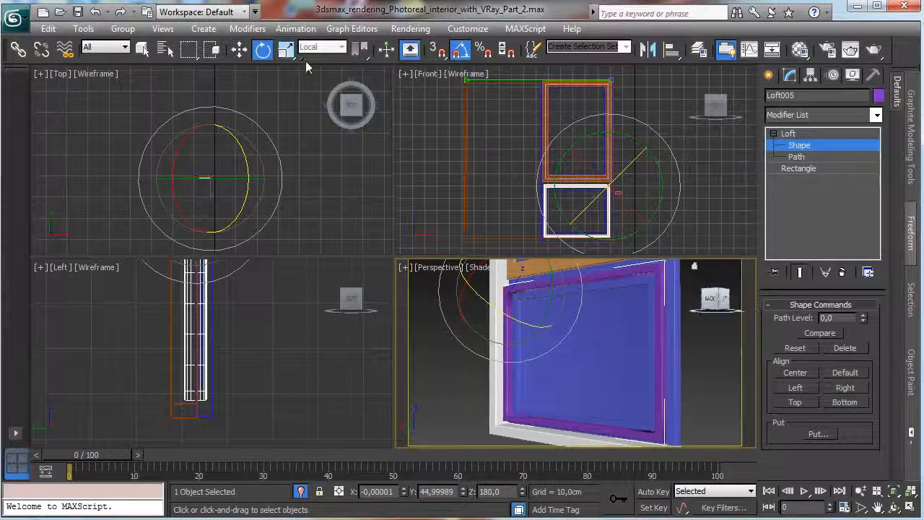
# Scale down the lower trim frame's loft profile uniformly to a thin strip and leave its shape level.
pyautogui.click(286, 54)
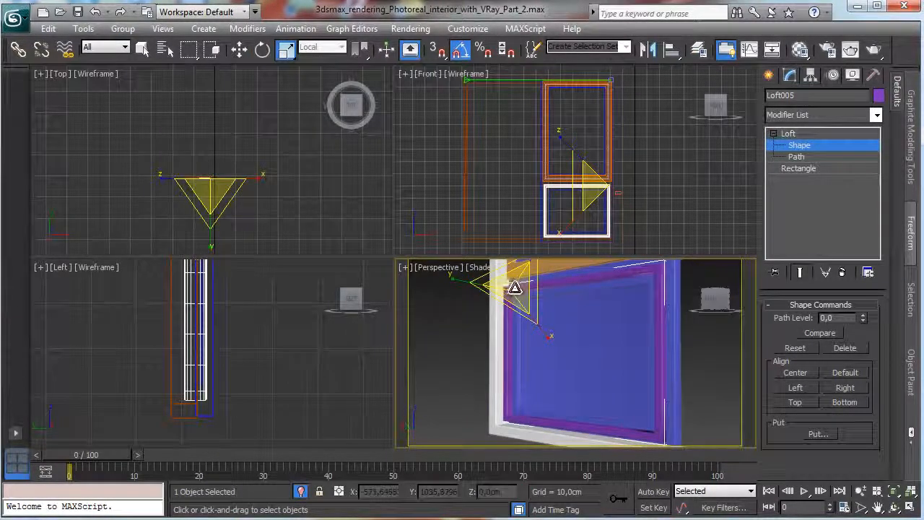
pyautogui.moveTo(463, 344); pyautogui.dragTo(424, 378)
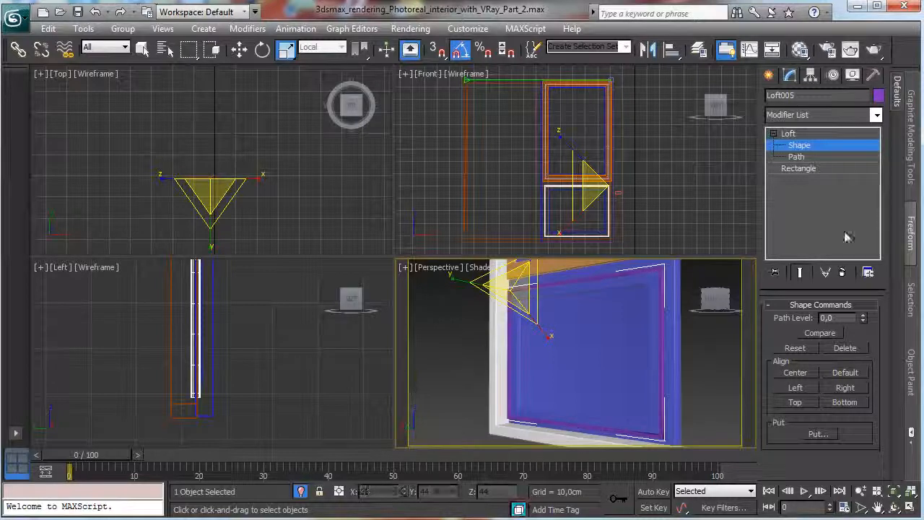
pyautogui.click(800, 147)
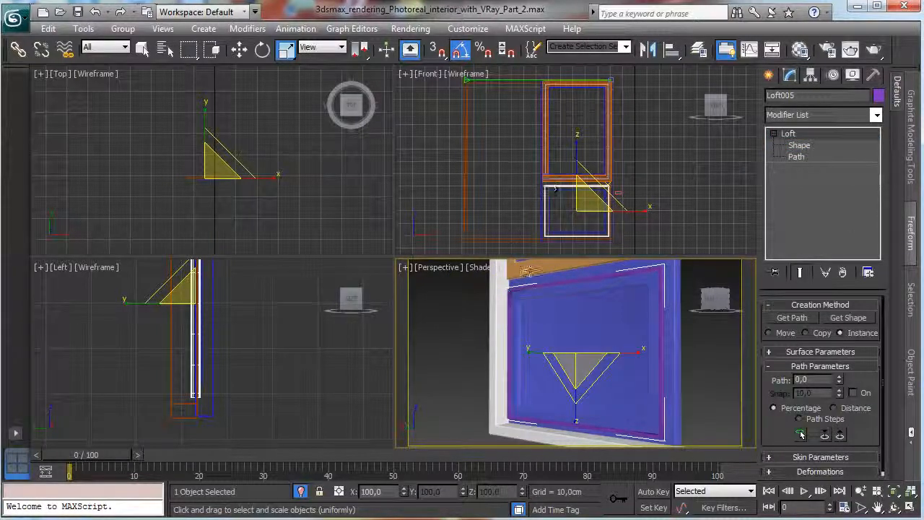
# Rotate the profile shape inside the upper lofted trim frame to match the lower frame's orientation.
pyautogui.click(551, 177)
pyautogui.click(894, 494)
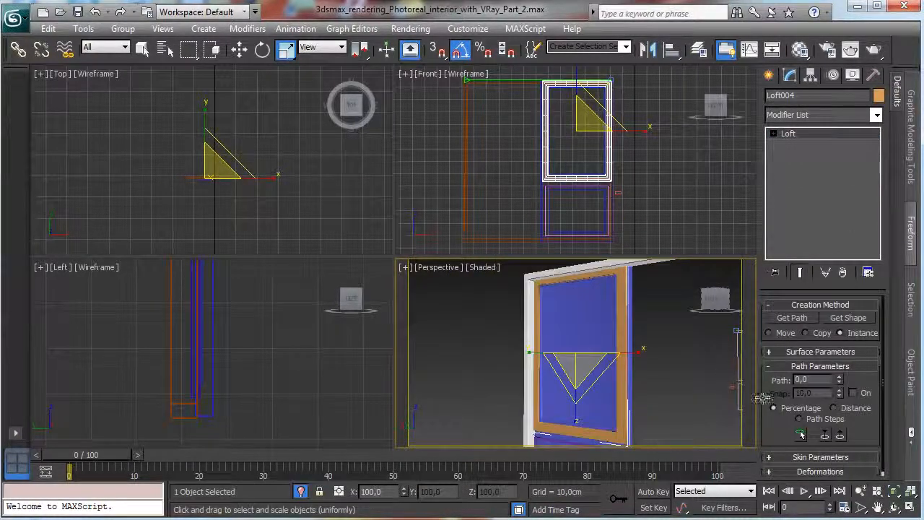
pyautogui.click(774, 134)
pyautogui.click(800, 145)
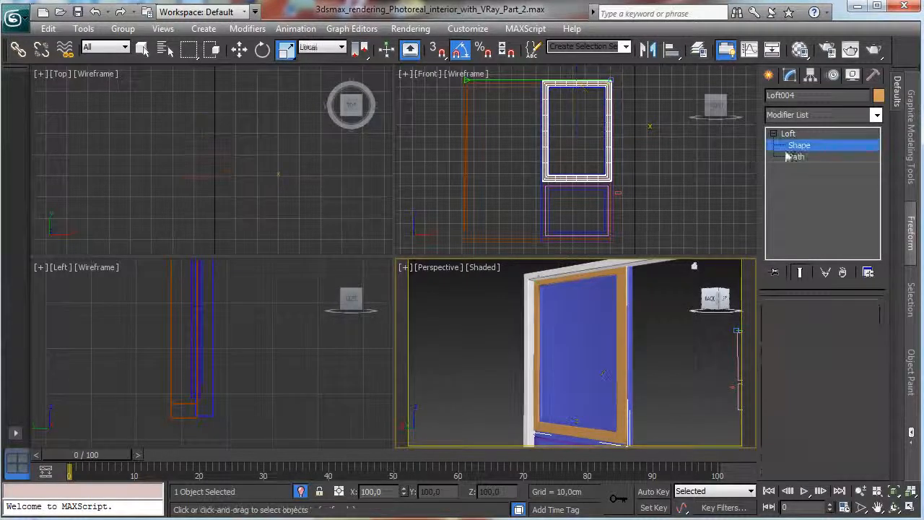
pyautogui.click(538, 283)
pyautogui.press('e')
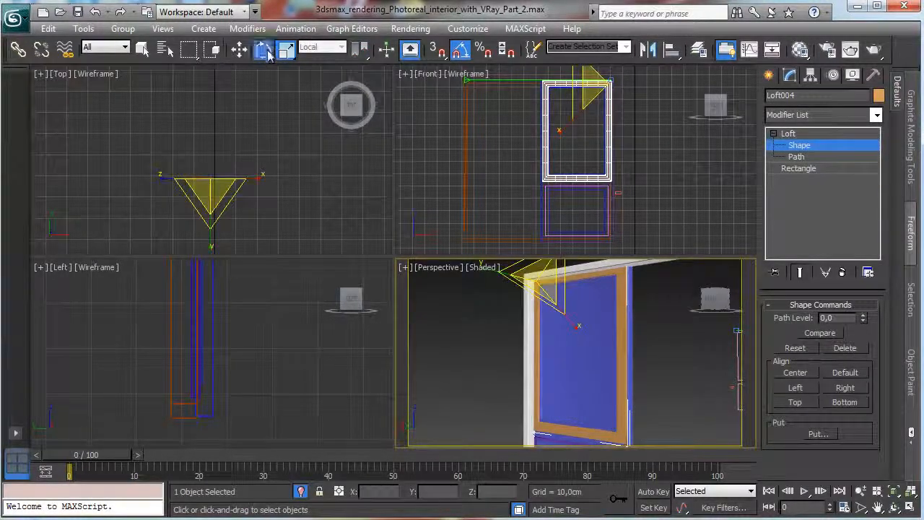
pyautogui.moveTo(548, 306); pyautogui.dragTo(592, 337)
# Scale down the upper trim frame's loft profile uniformly to a thin strip in an enlarged Perspective view and leave its shape level.
pyautogui.hotkey('alt', 'w')
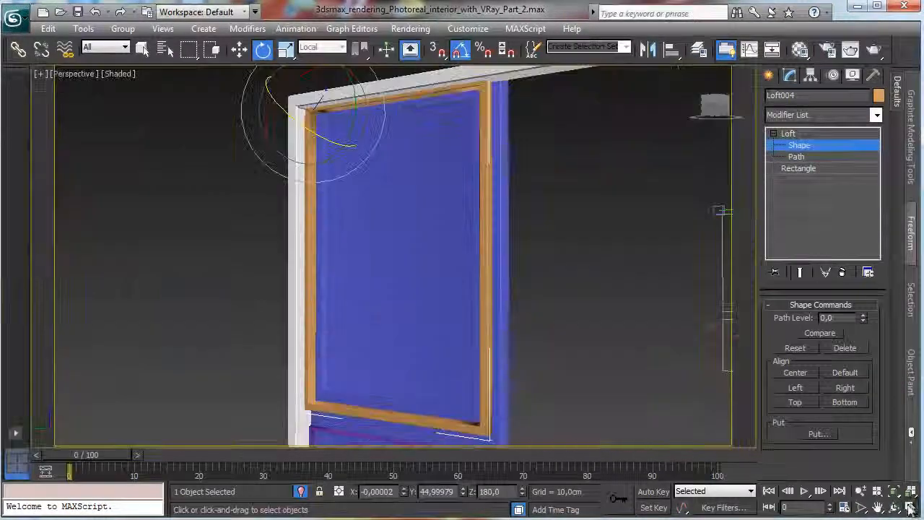
pyautogui.click(285, 49)
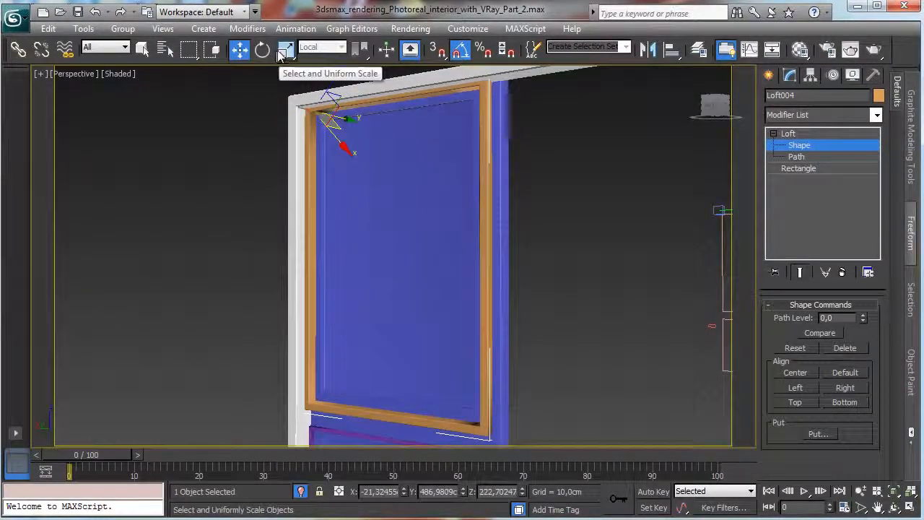
pyautogui.moveTo(323, 115); pyautogui.dragTo(288, 209)
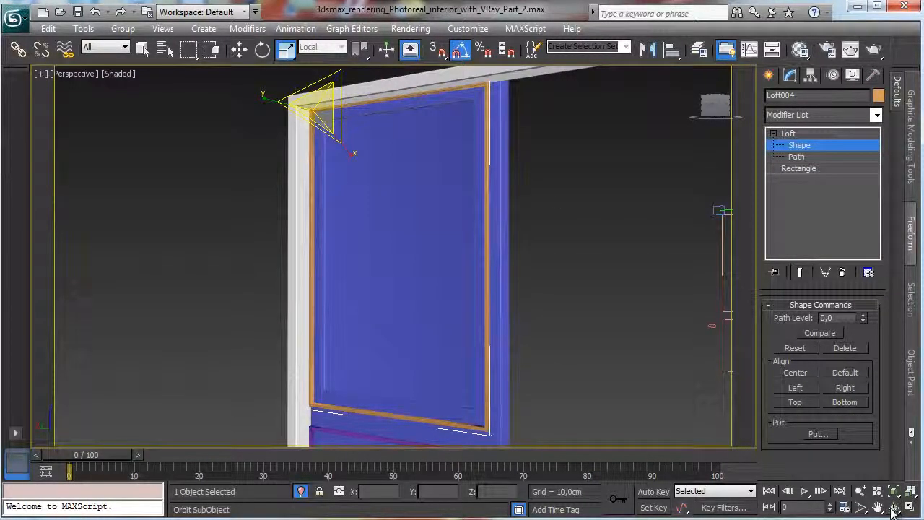
pyautogui.click(861, 491)
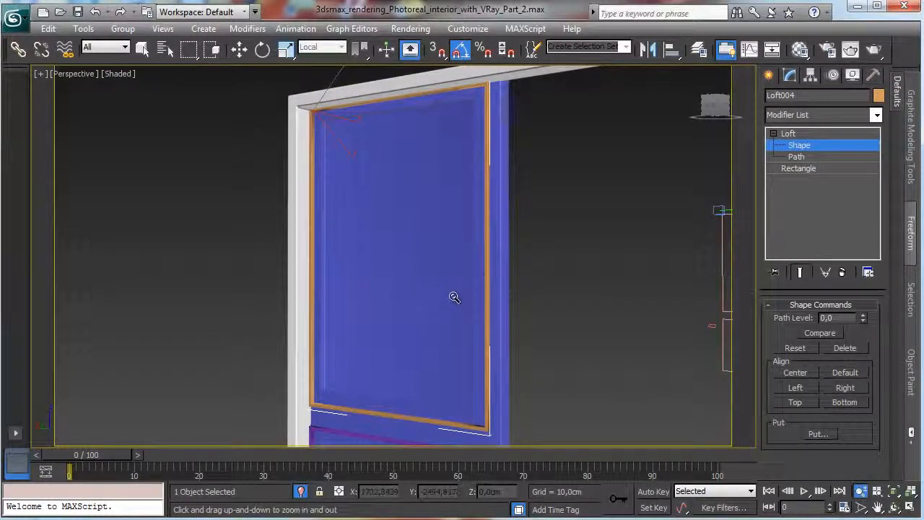
pyautogui.moveTo(455, 297); pyautogui.dragTo(450, 361)
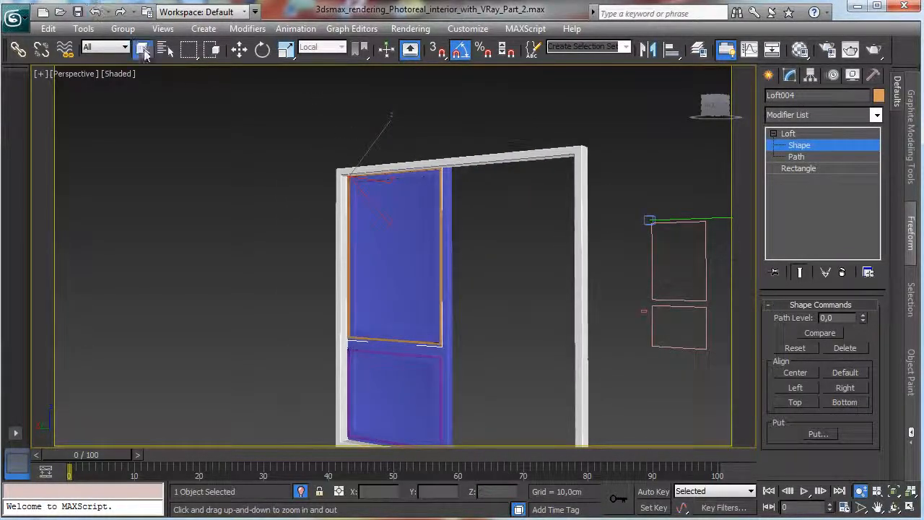
pyautogui.click(143, 49)
pyautogui.click(819, 142)
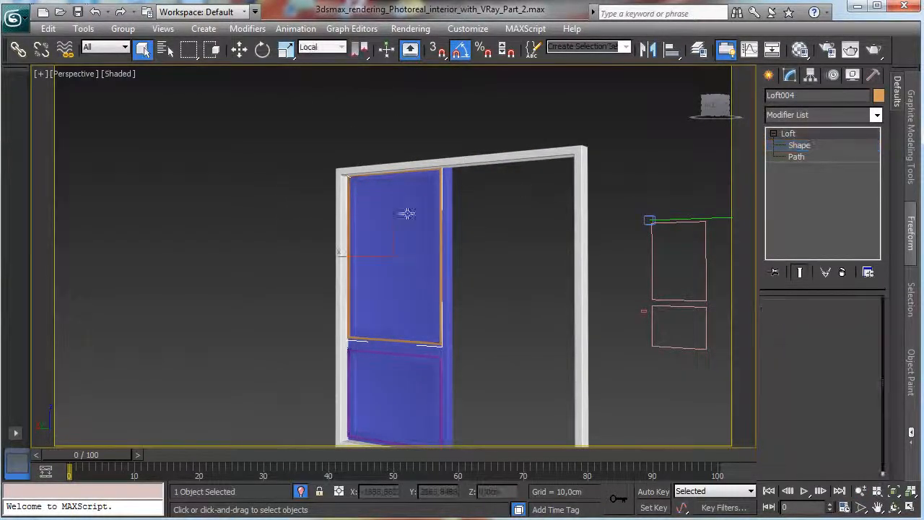
# Join the upper and lower trim frames to the blue shutter panel with a ProBoolean Union.
pyautogui.click(401, 216)
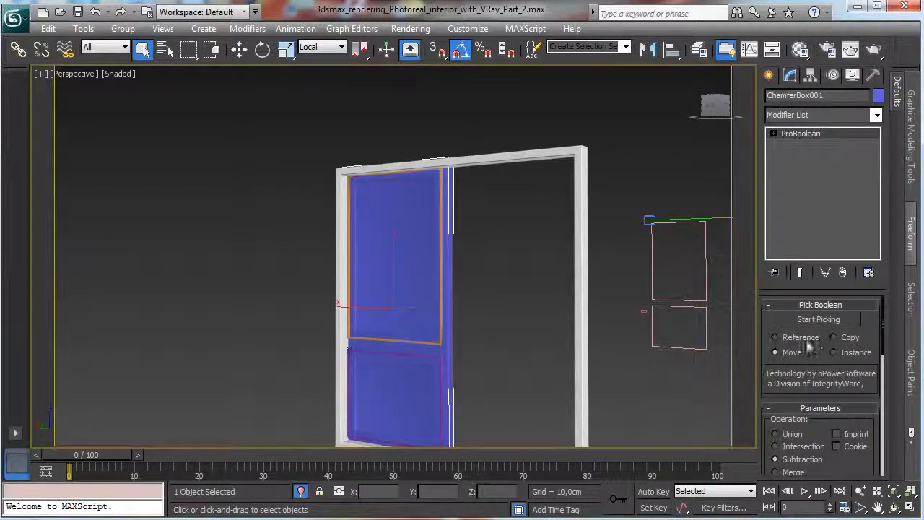
pyautogui.moveTo(809, 347); pyautogui.dragTo(809, 155)
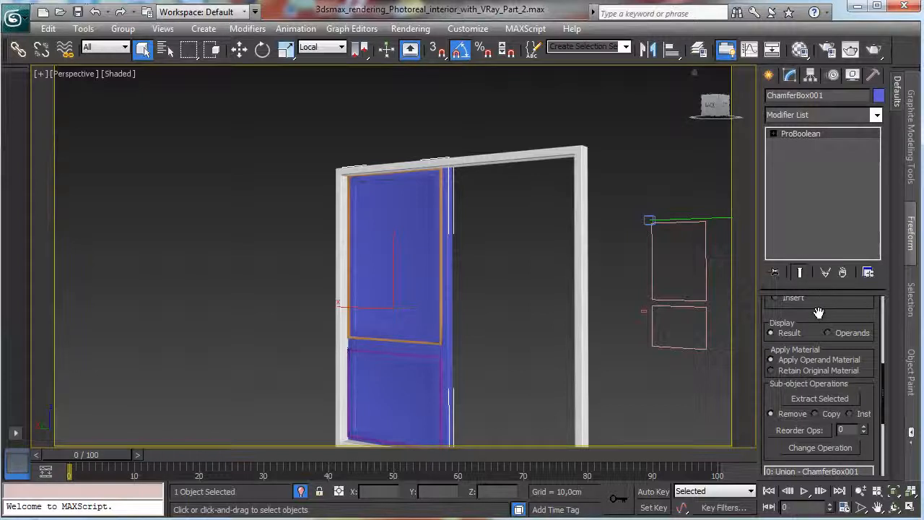
pyautogui.moveTo(819, 313); pyautogui.dragTo(818, 427)
pyautogui.click(770, 78)
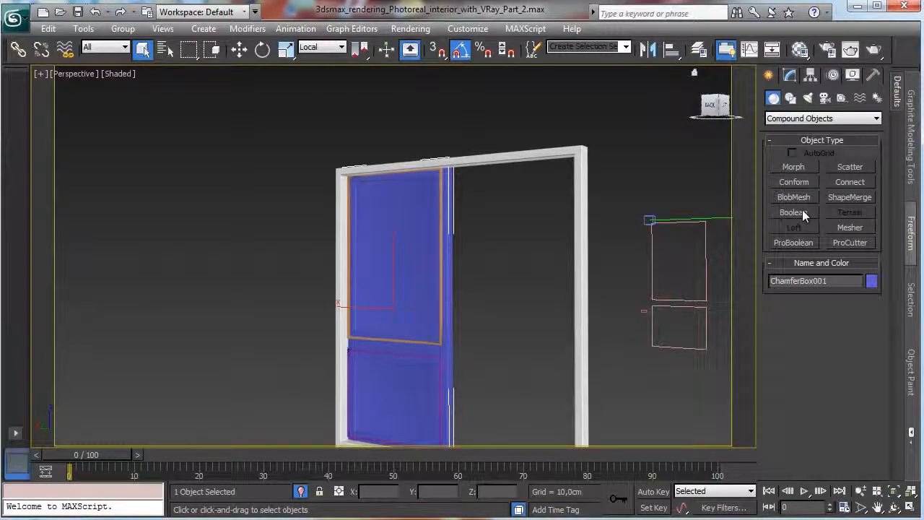
pyautogui.click(794, 242)
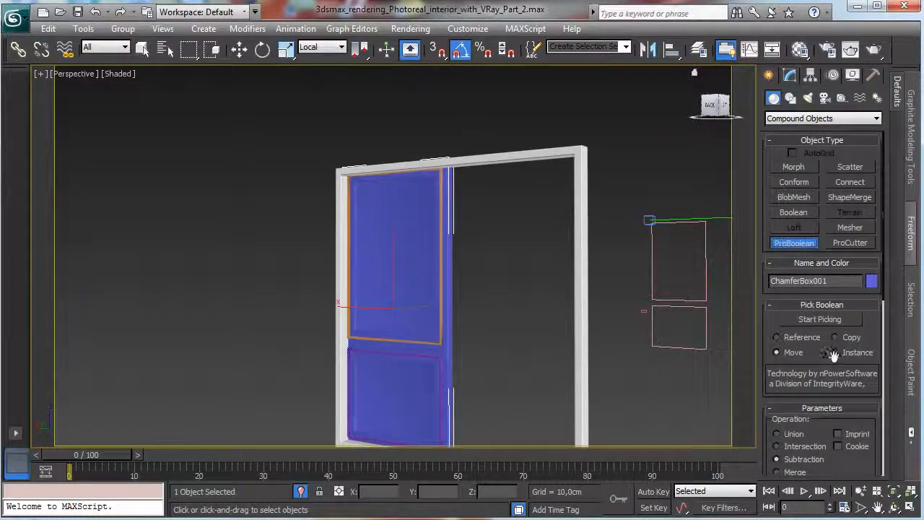
pyautogui.click(816, 319)
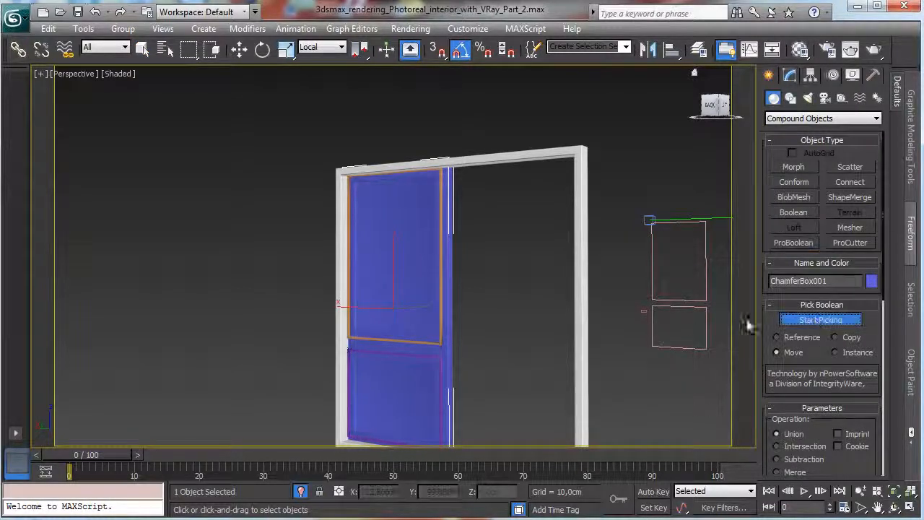
pyautogui.click(440, 334)
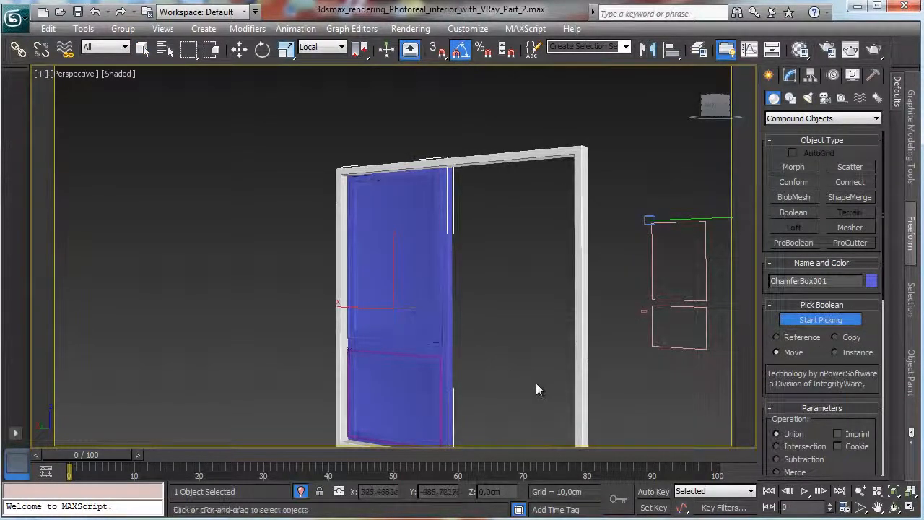
pyautogui.click(439, 361)
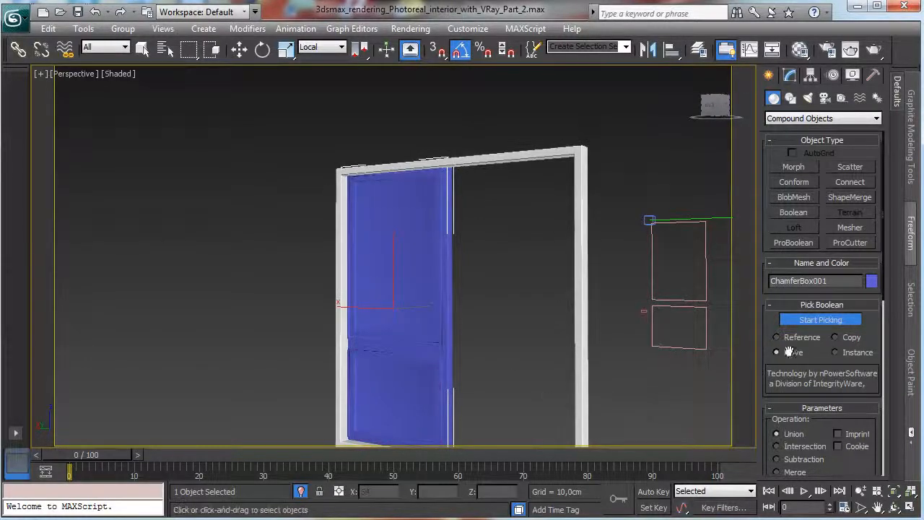
pyautogui.click(838, 320)
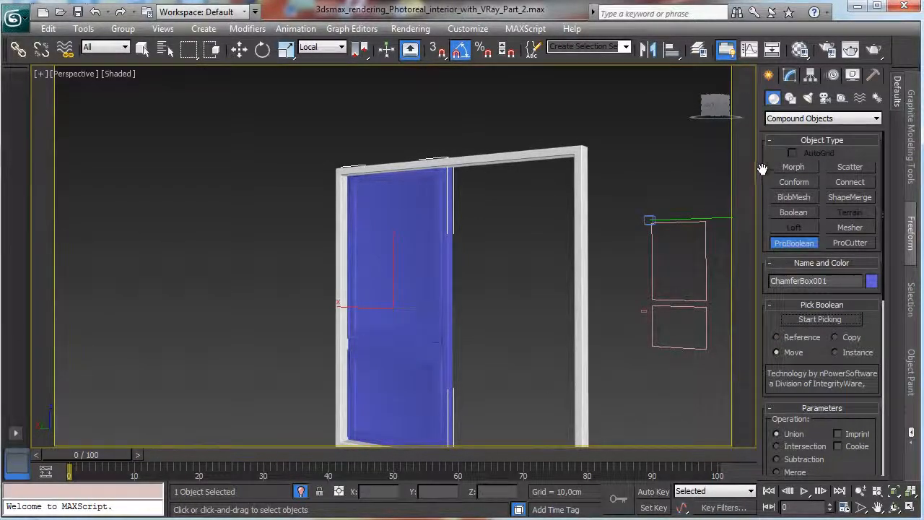
# Add a UVW Map modifier to the combined shutter and set its mapping to Box.
pyautogui.click(790, 75)
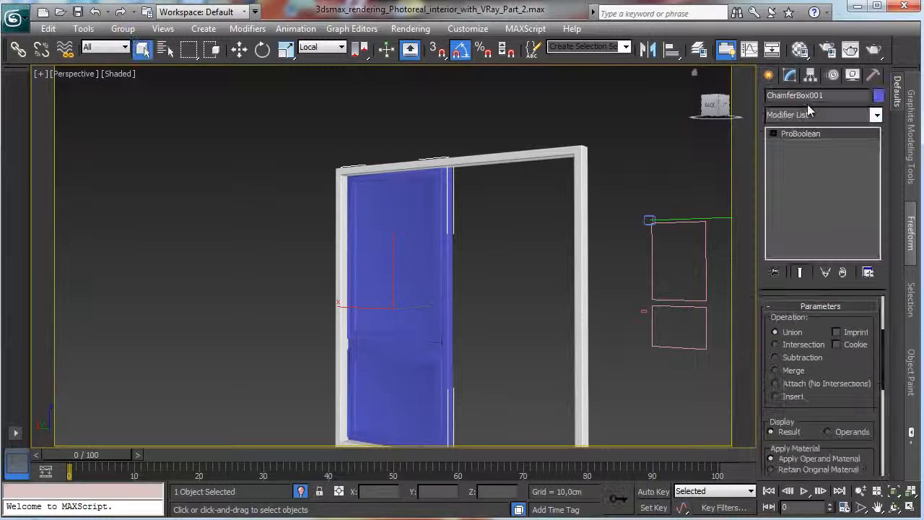
pyautogui.click(876, 116)
pyautogui.scroll(-15, 823, 303)
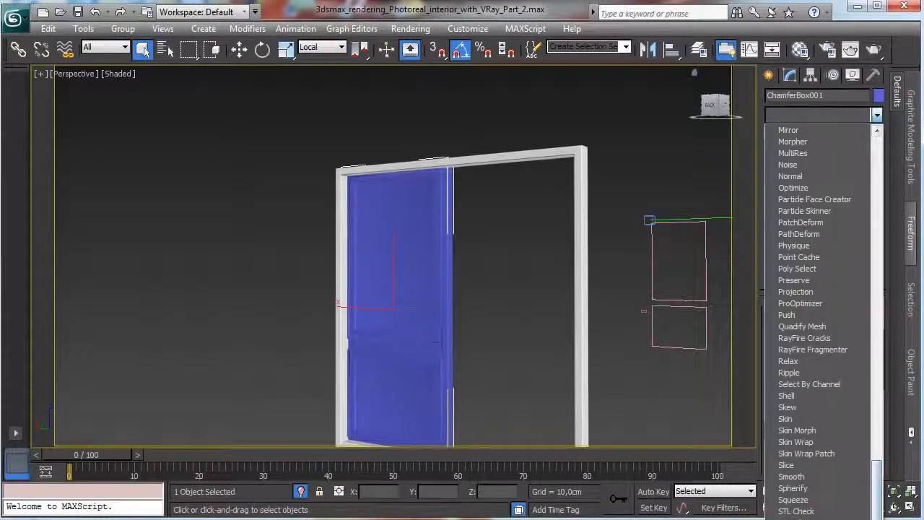
pyautogui.click(814, 519)
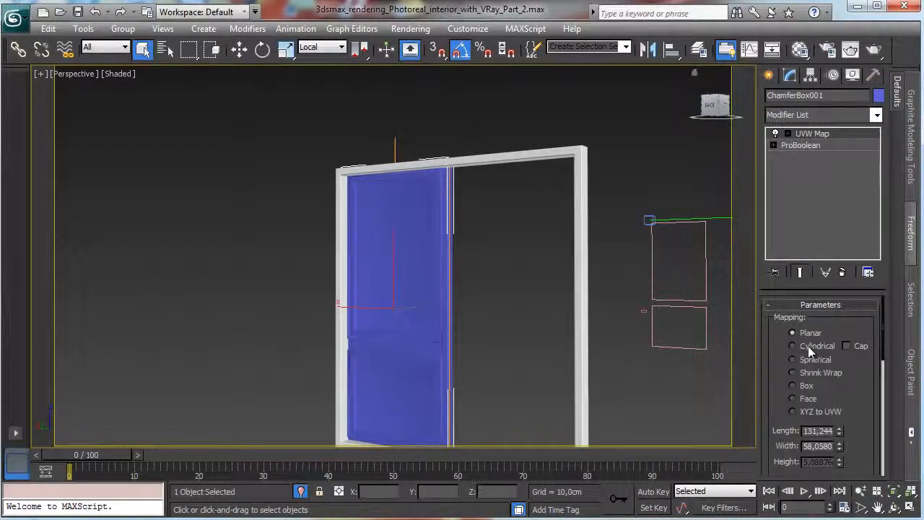
pyautogui.click(806, 387)
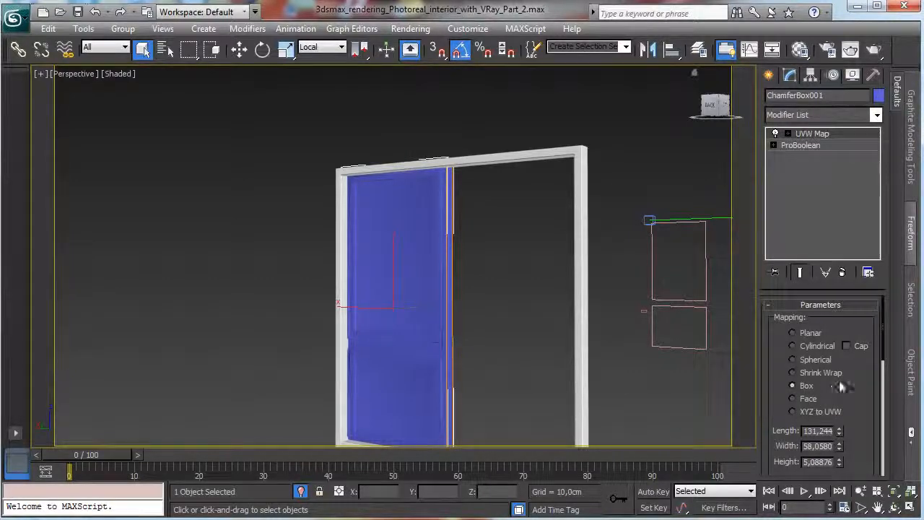
# Move only the pivot of the blue shutter along X to its outer hinge edge in the Front view.
pyautogui.click(895, 508)
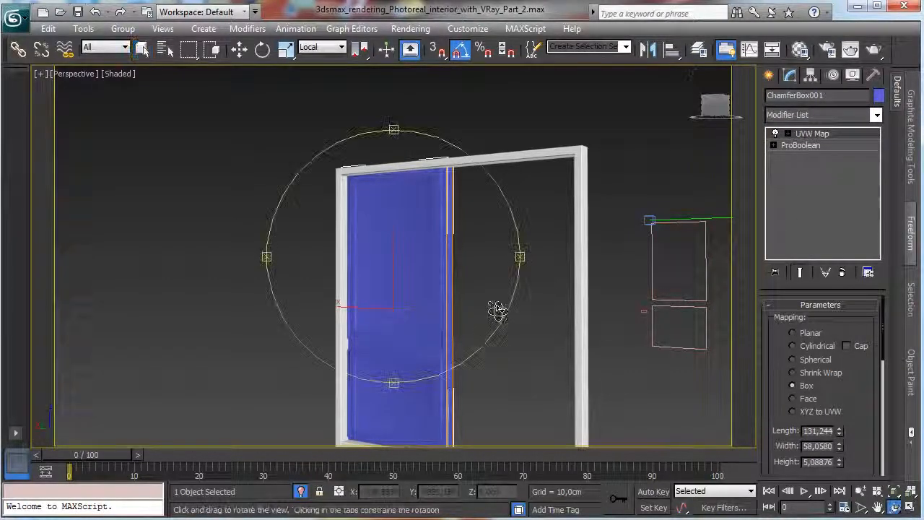
pyautogui.moveTo(553, 314); pyautogui.dragTo(312, 289)
pyautogui.click(911, 508)
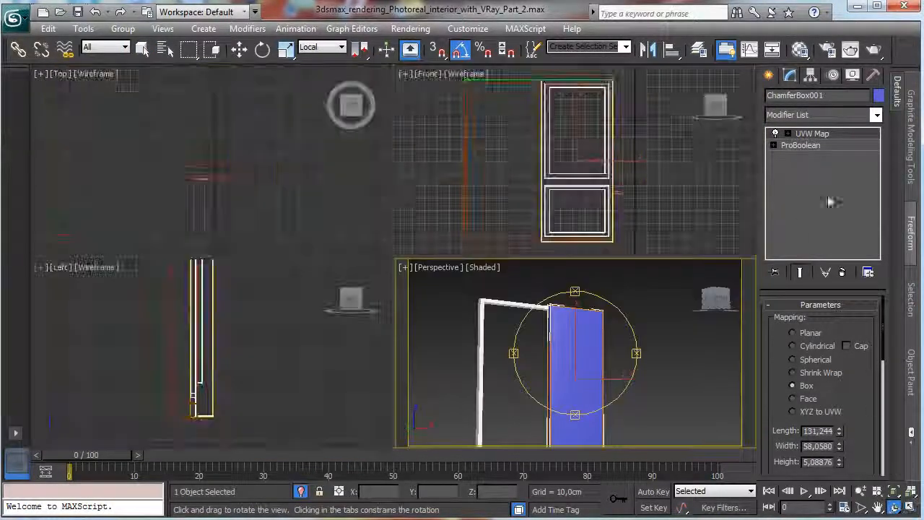
pyautogui.click(810, 76)
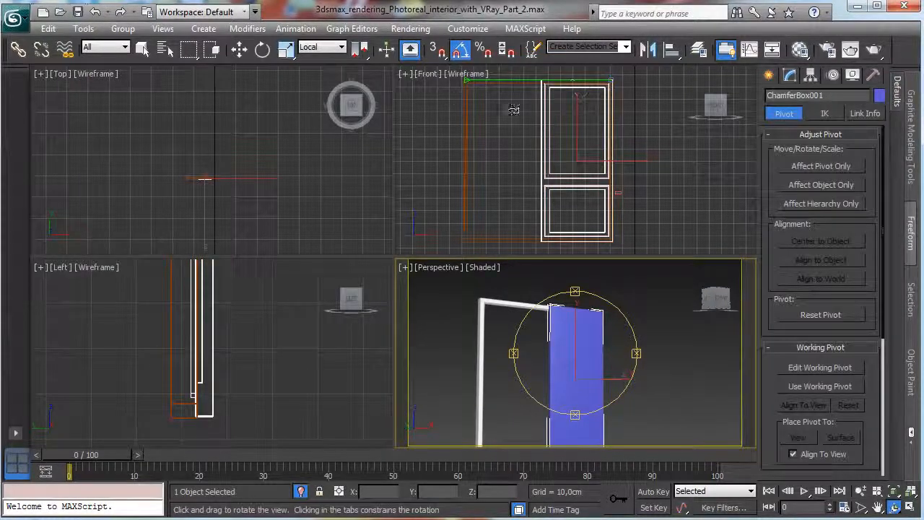
pyautogui.click(833, 75)
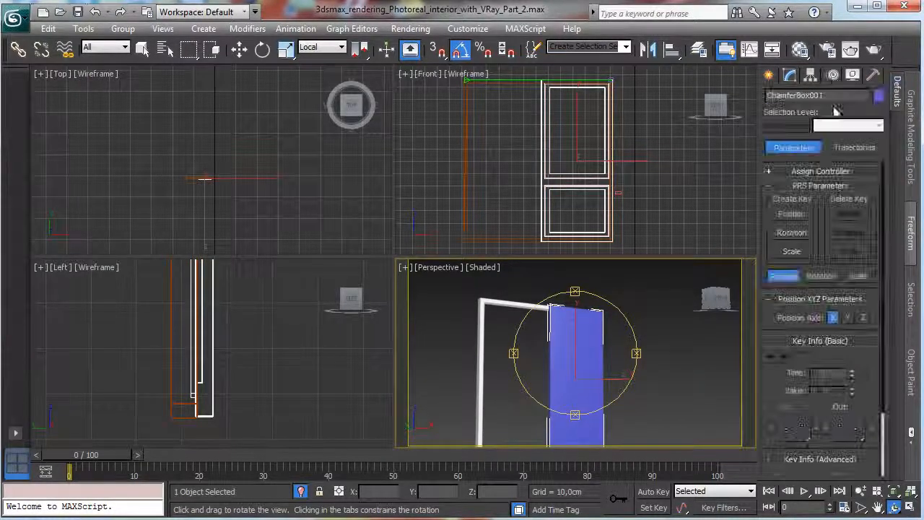
pyautogui.click(811, 75)
pyautogui.click(822, 167)
pyautogui.press('w')
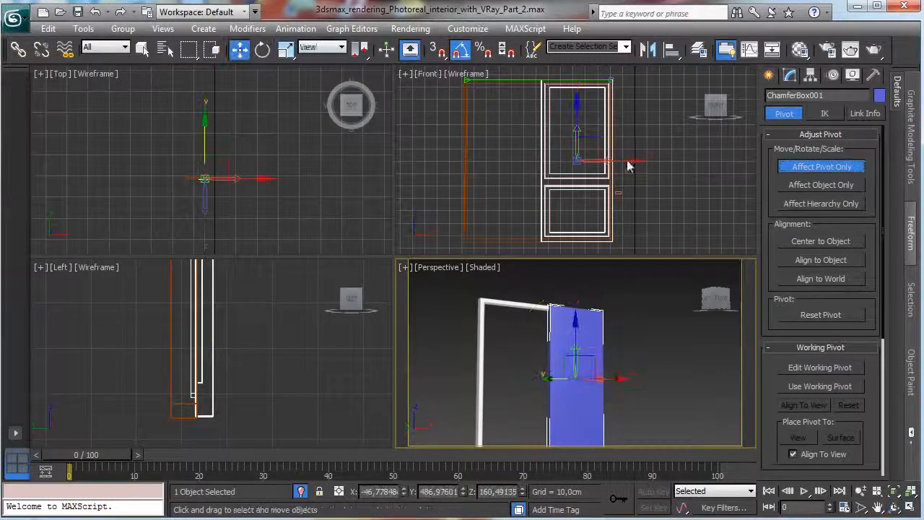
pyautogui.moveTo(625, 164); pyautogui.dragTo(657, 163)
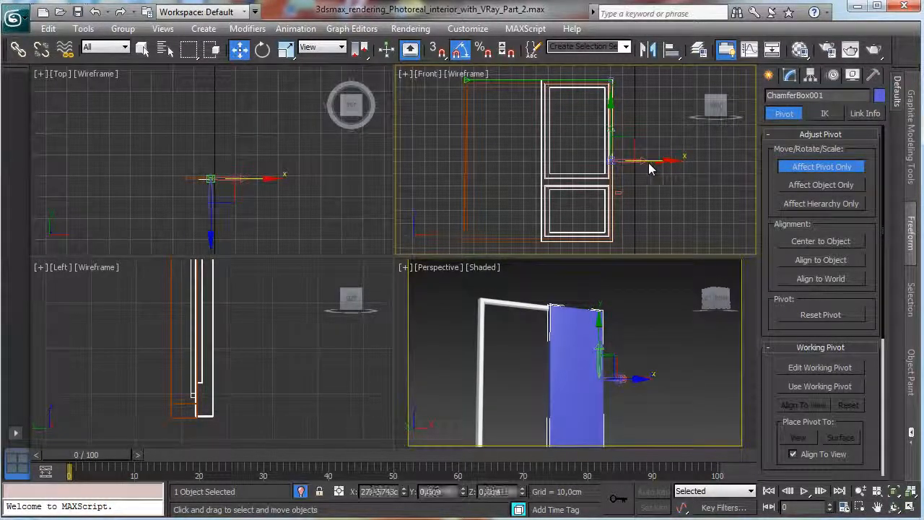
# Fine-tune the shutter's pivot onto the hinge corner in the Top view and finish the pivot-only adjustment.
pyautogui.rightClick(245, 211)
pyautogui.press('z')
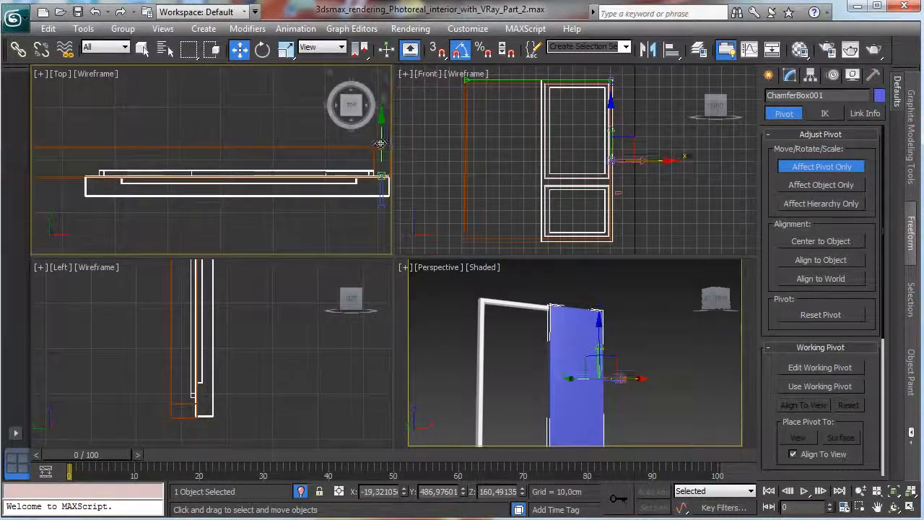
pyautogui.moveTo(382, 140); pyautogui.dragTo(382, 142)
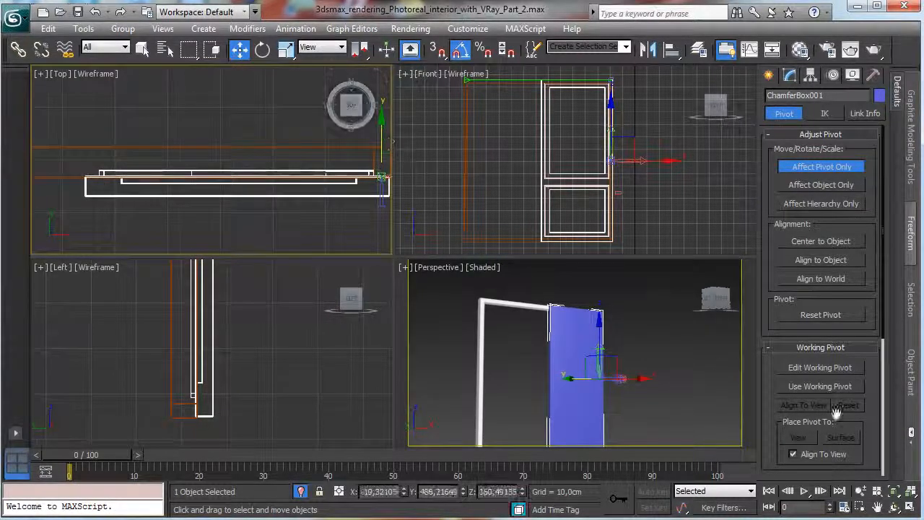
pyautogui.click(877, 508)
pyautogui.moveTo(361, 248); pyautogui.dragTo(200, 216)
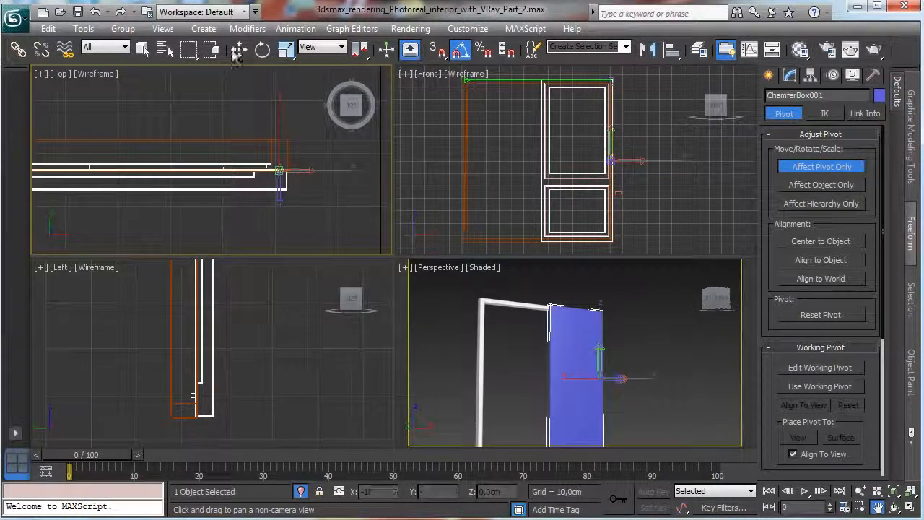
pyautogui.rightClick(297, 154)
pyautogui.moveTo(305, 148); pyautogui.dragTo(310, 147)
pyautogui.click(802, 166)
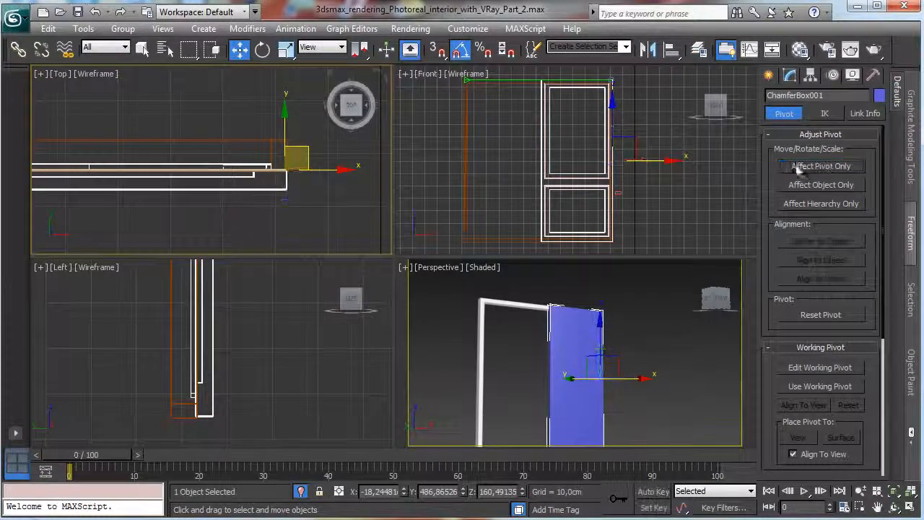
# Rotate the shutter open on its hinge to 5 degrees short of fully open, and move it flush with the window frame's face.
pyautogui.click(262, 49)
pyautogui.moveTo(612, 166); pyautogui.dragTo(716, 174)
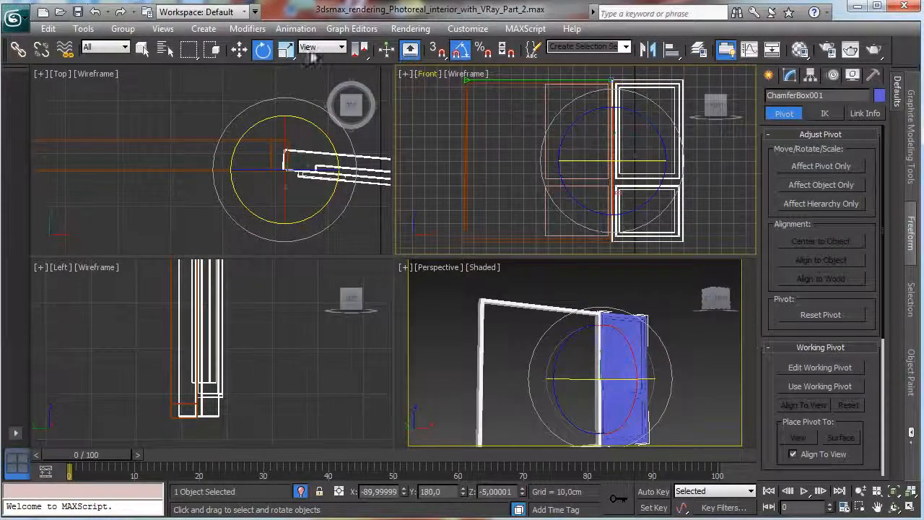
pyautogui.click(238, 53)
pyautogui.rightClick(289, 206)
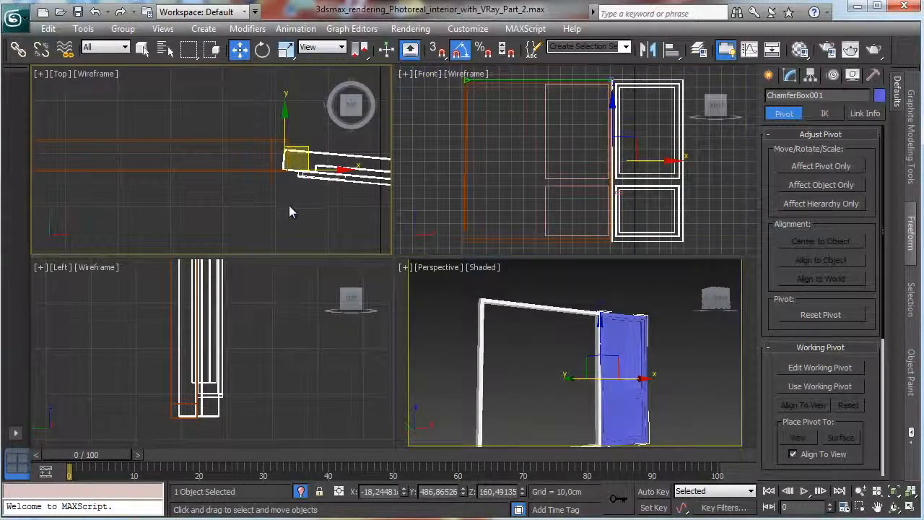
pyautogui.moveTo(287, 127); pyautogui.dragTo(287, 147)
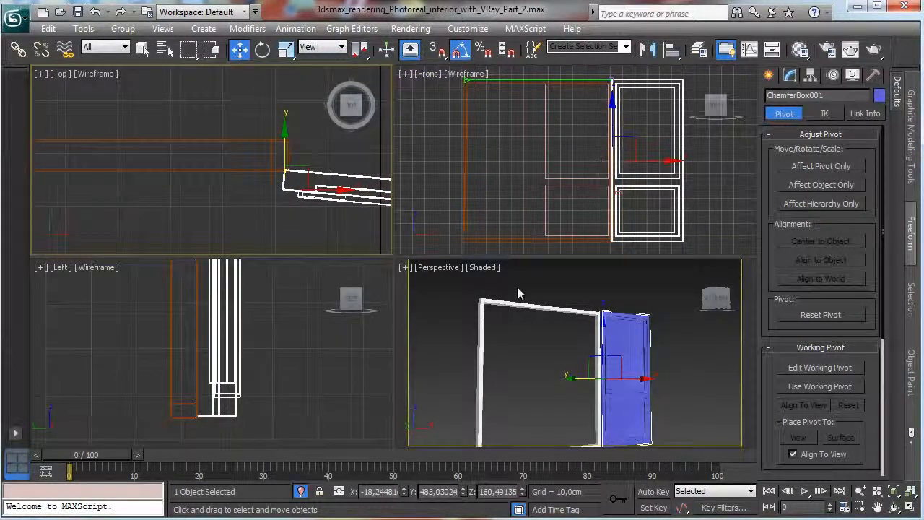
# Assign the White wood window material to the opened shutter.
pyautogui.click(800, 49)
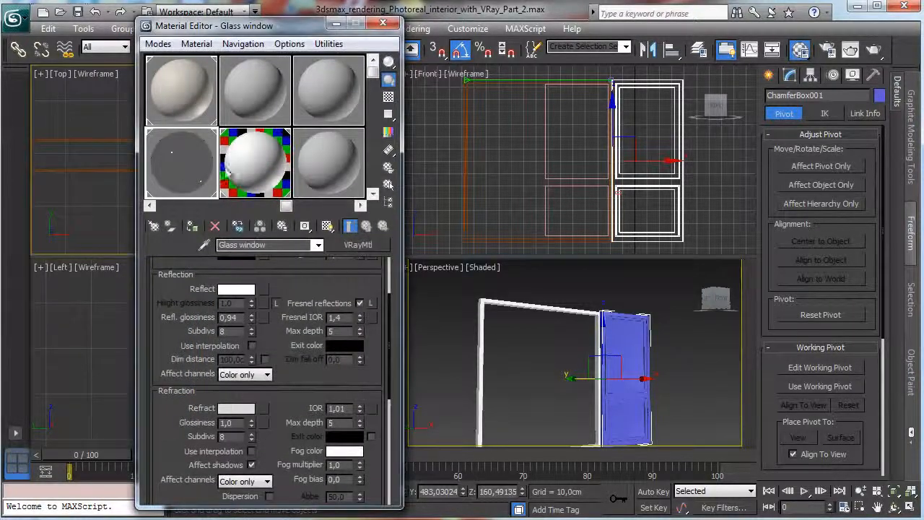
pyautogui.click(224, 168)
pyautogui.click(193, 227)
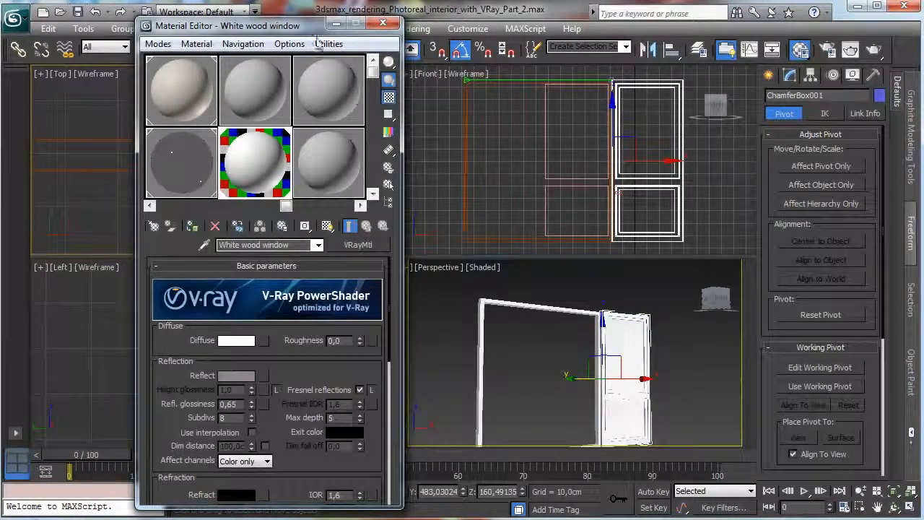
pyautogui.click(383, 24)
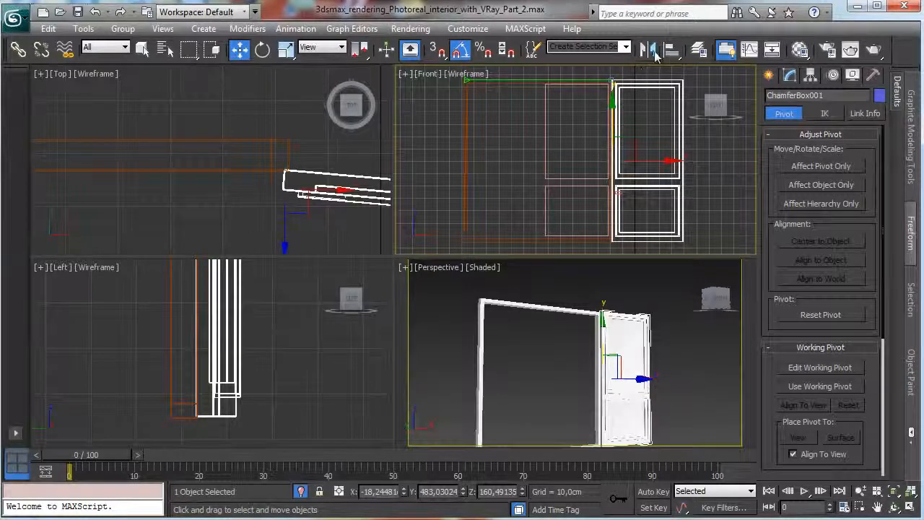
# Mirror the shutter across the X axis as an instance.
pyautogui.click(650, 51)
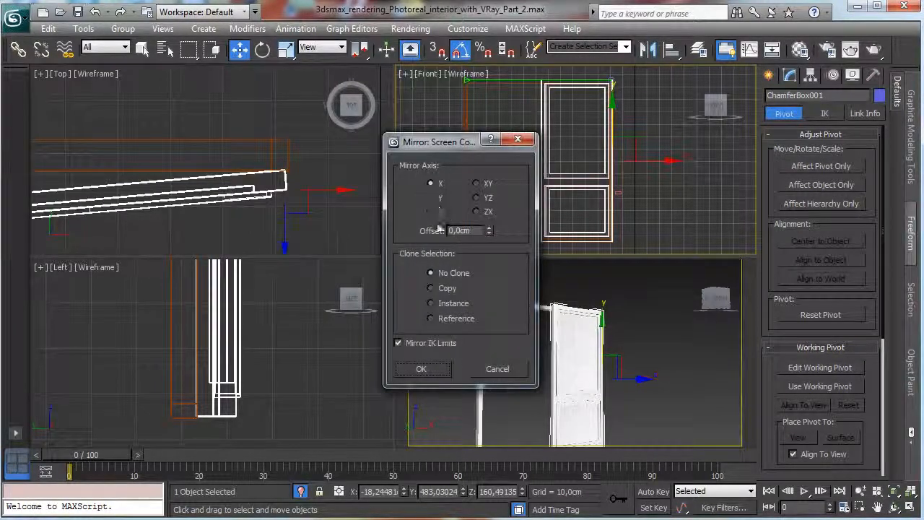
pyautogui.click(432, 288)
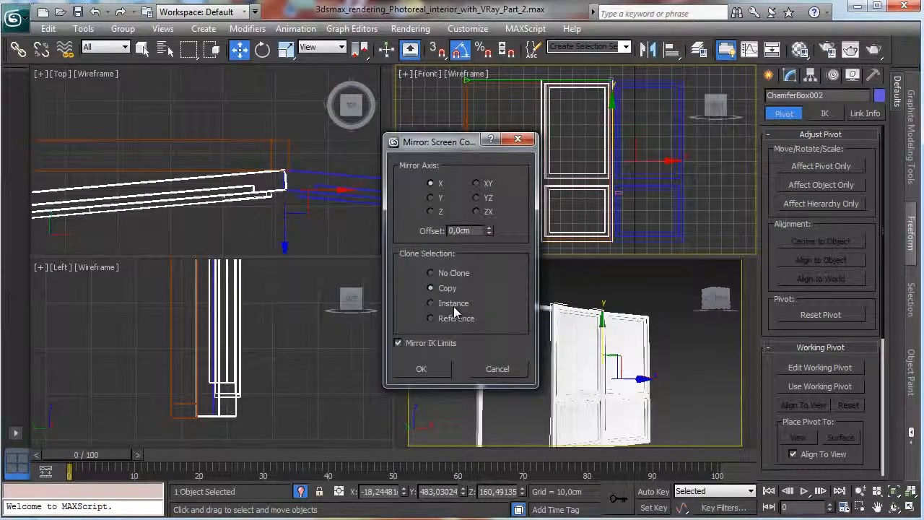
pyautogui.click(423, 369)
# Move the mirrored shutter along X so its hinge corner meets the opposite side of the window frame.
pyautogui.rightClick(607, 177)
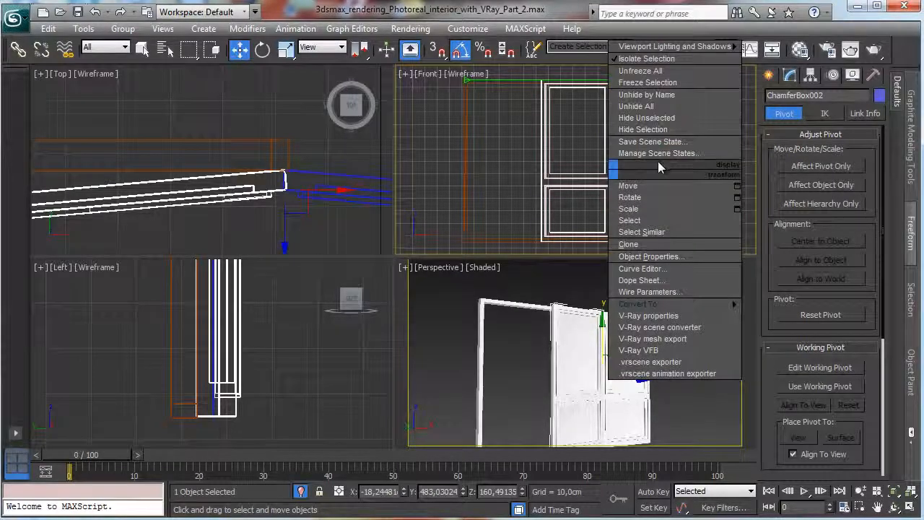
pyautogui.click(641, 183)
pyautogui.moveTo(645, 161); pyautogui.dragTo(505, 161)
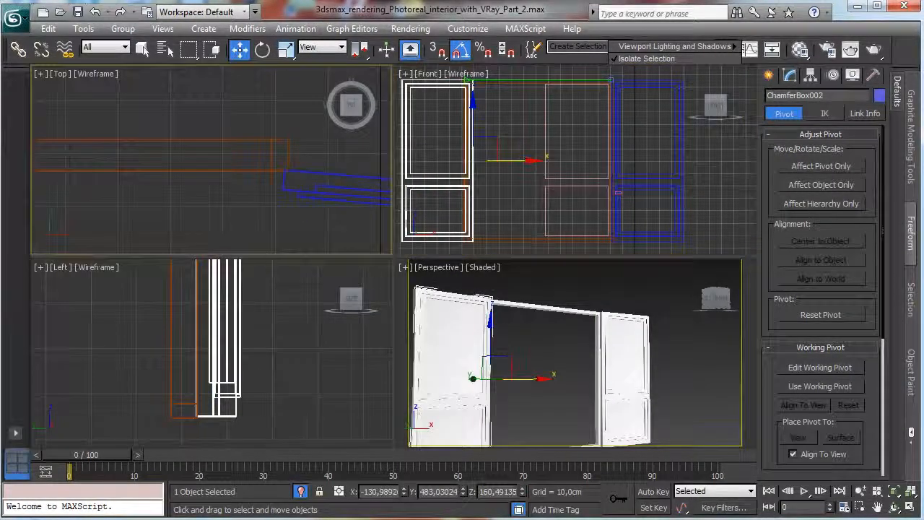
pyautogui.click(892, 494)
pyautogui.moveTo(387, 156); pyautogui.dragTo(352, 158)
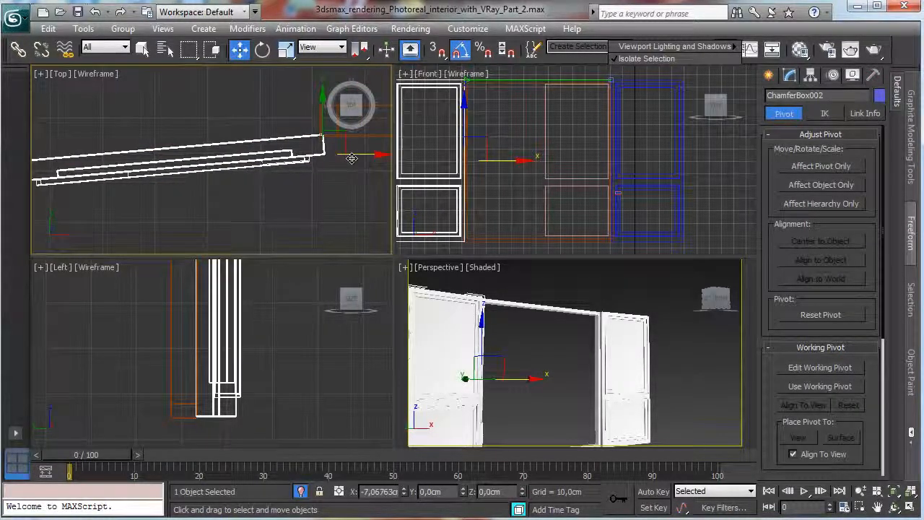
# Switch the Perspective view to VRayPhysicalCamera001 and end the isolation to show the whole room.
pyautogui.rightClick(556, 279)
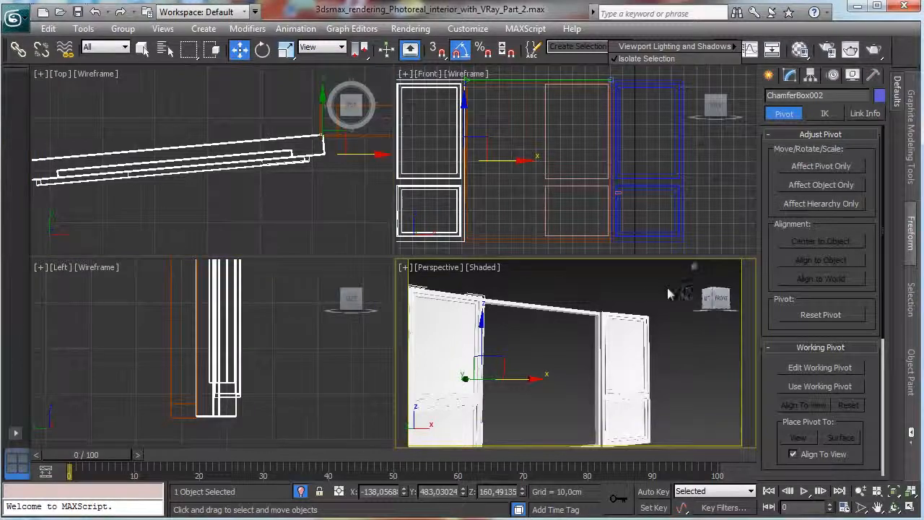
pyautogui.click(444, 266)
pyautogui.moveTo(498, 287)
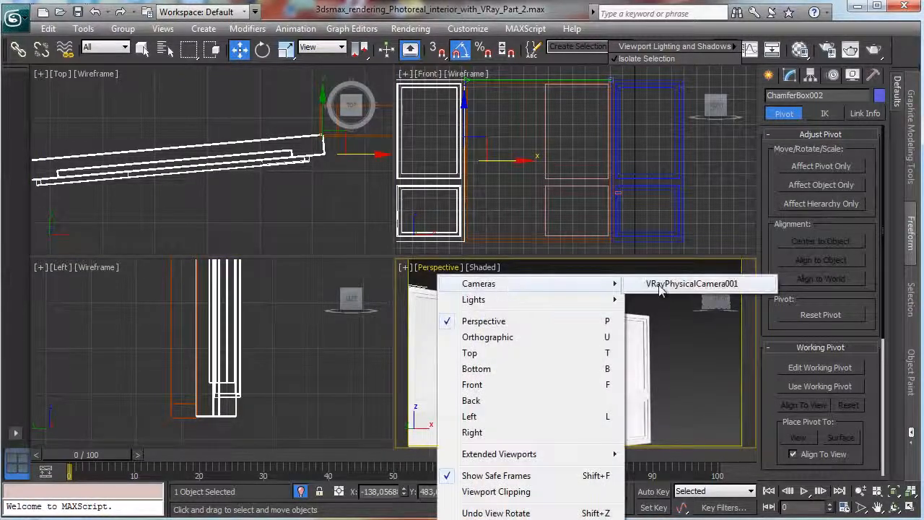
pyautogui.click(646, 287)
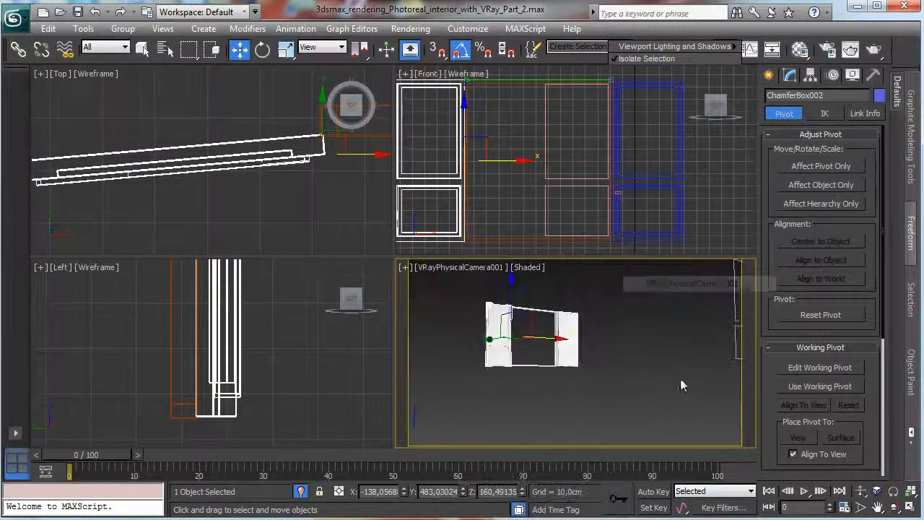
pyautogui.click(302, 492)
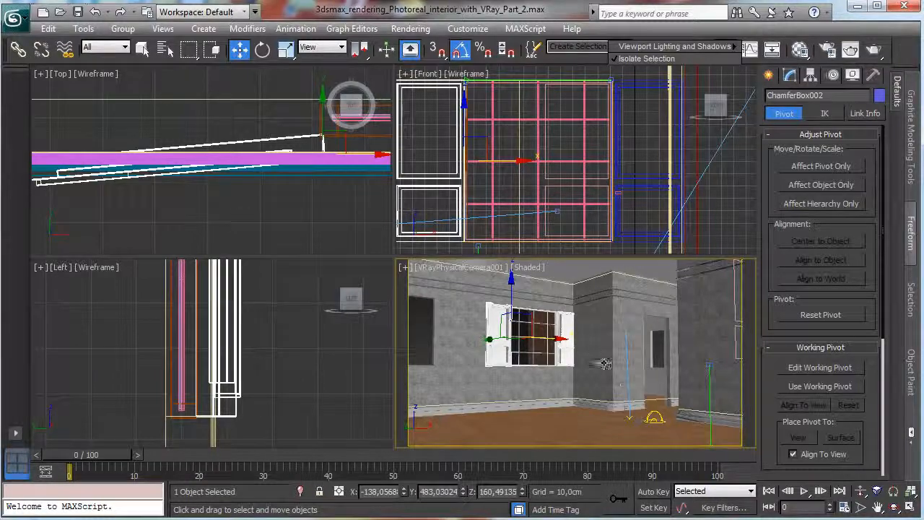
# Rotate the shutter nearest the room corner into the room to 45 degrees from the wall.
pyautogui.click(563, 317)
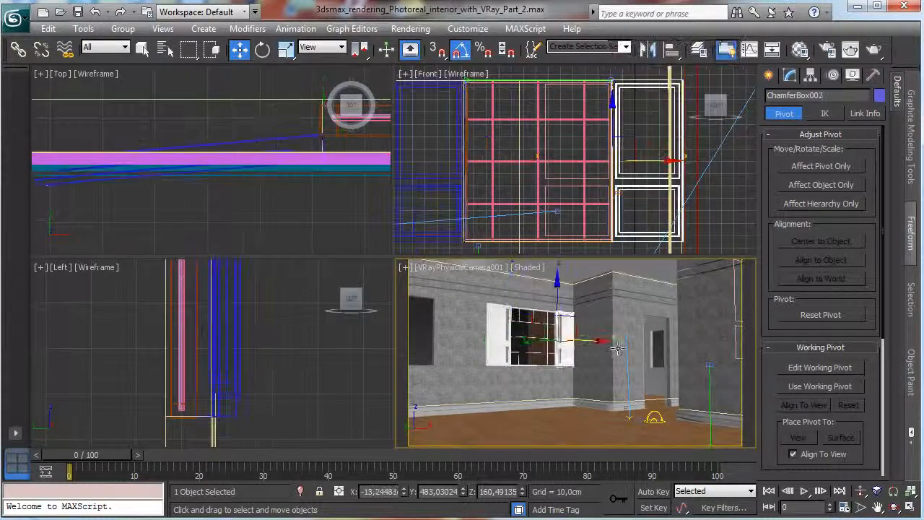
pyautogui.rightClick(304, 224)
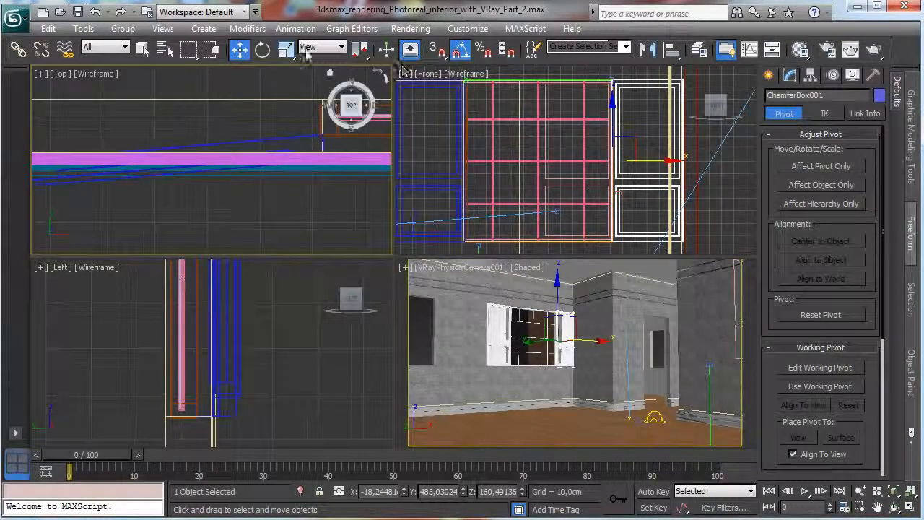
pyautogui.click(262, 48)
pyautogui.rightClick(330, 207)
pyautogui.click(897, 494)
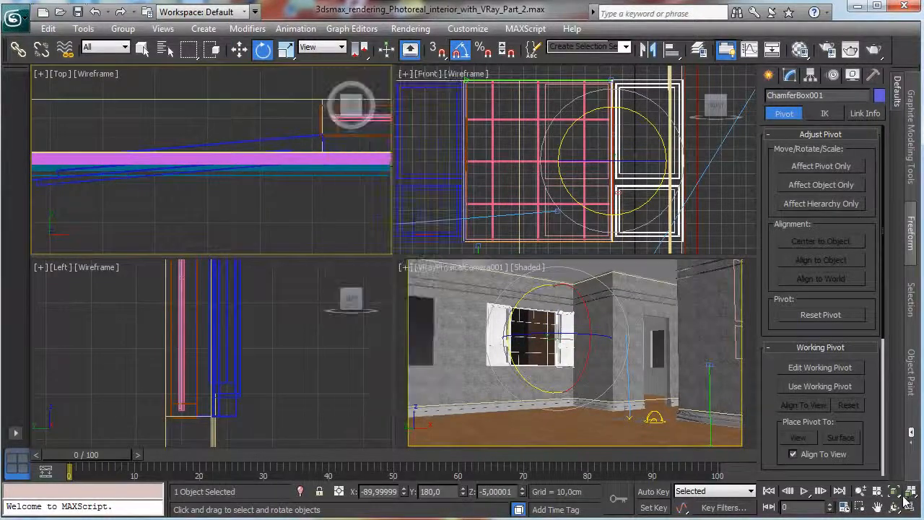
pyautogui.click(895, 493)
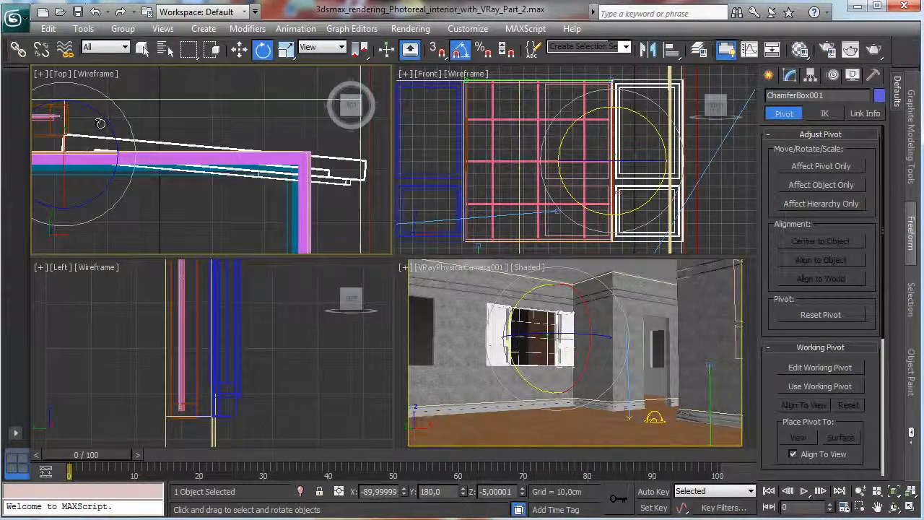
pyautogui.moveTo(102, 122); pyautogui.dragTo(100, 131)
pyautogui.moveTo(107, 143); pyautogui.dragTo(125, 140)
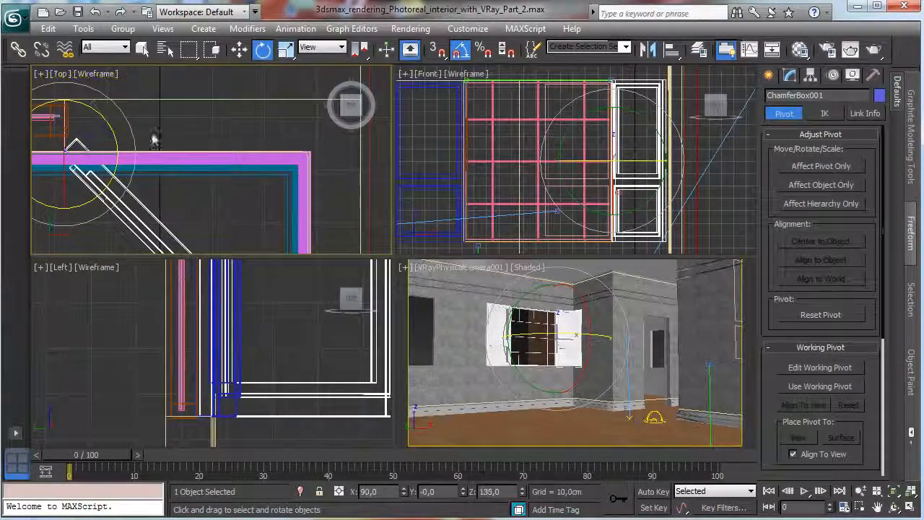
# Select both shutters and offset them along screen Y until their hinge edges clear the wall on the room side.
pyautogui.click(239, 49)
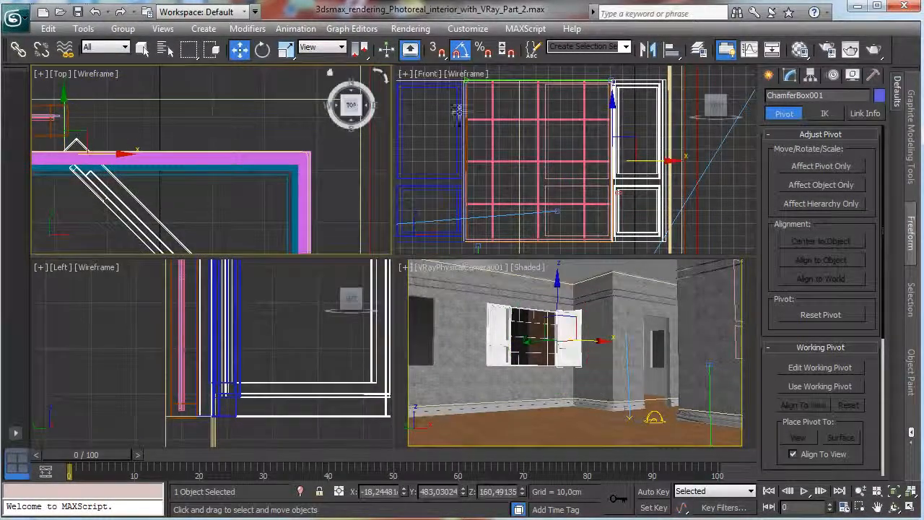
pyautogui.keyDown('ctrl'); pyautogui.click(436, 87); pyautogui.keyUp('ctrl')
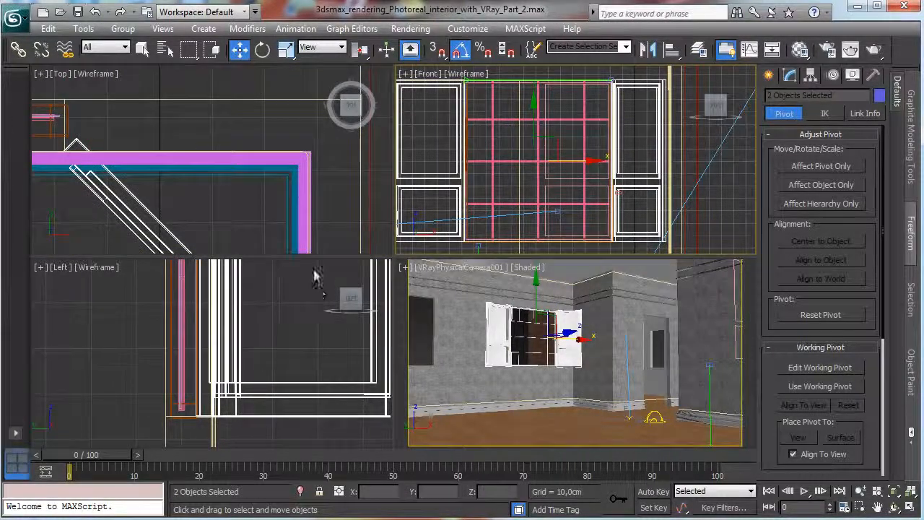
pyautogui.rightClick(231, 140)
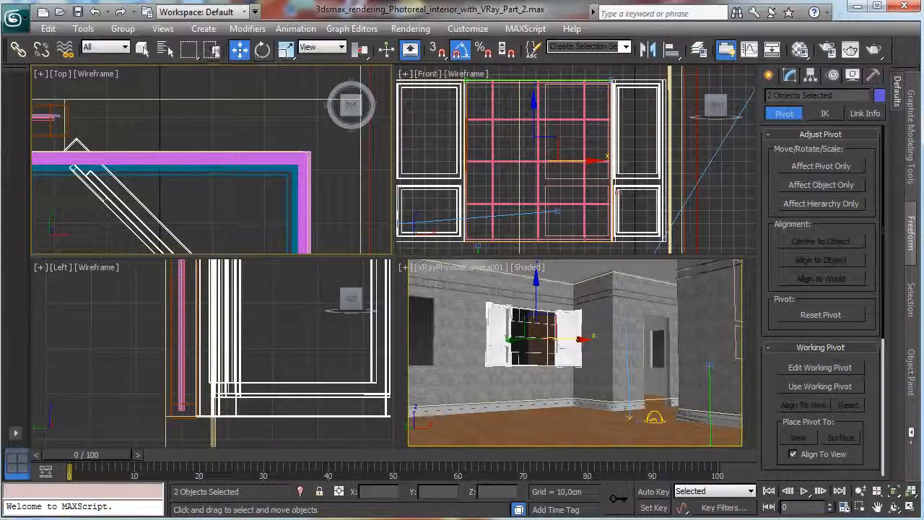
pyautogui.rightClick(239, 49)
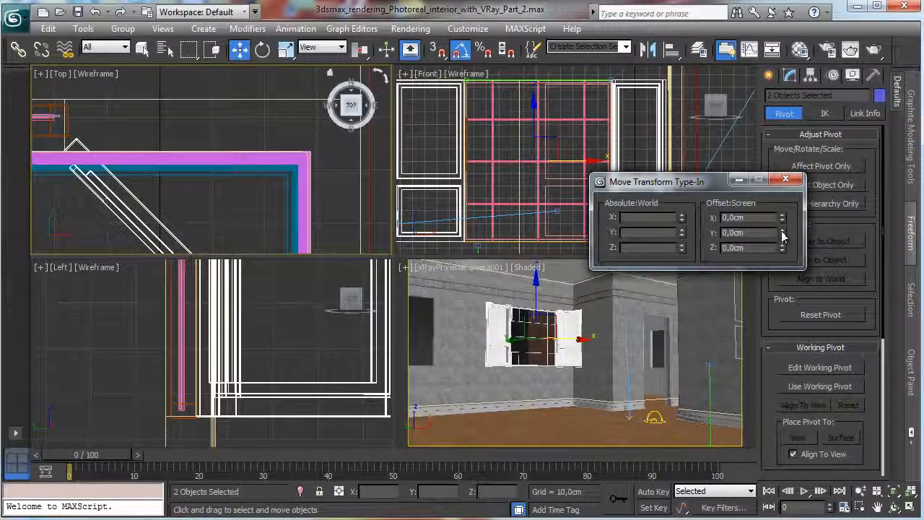
pyautogui.moveTo(782, 235); pyautogui.dragTo(783, 253)
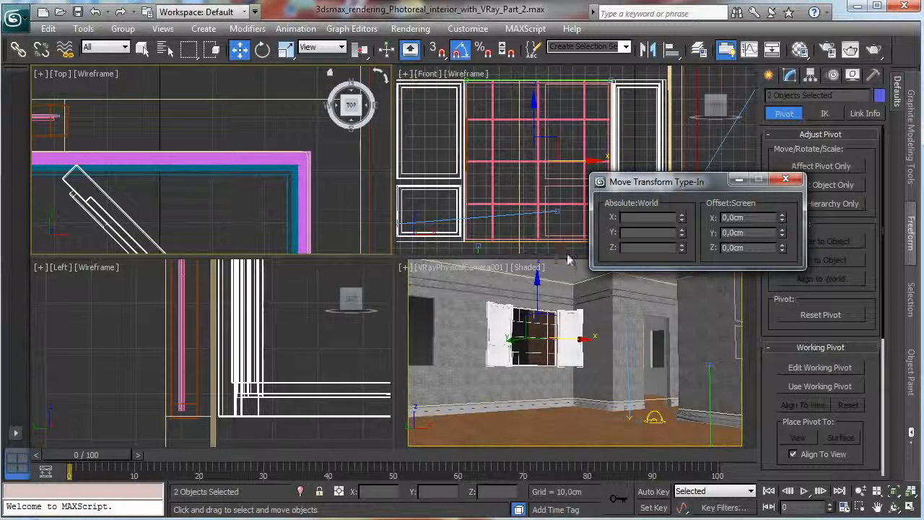
# Render an enlarged region covering the window, both shutters and the nearby wall corner.
pyautogui.click(786, 179)
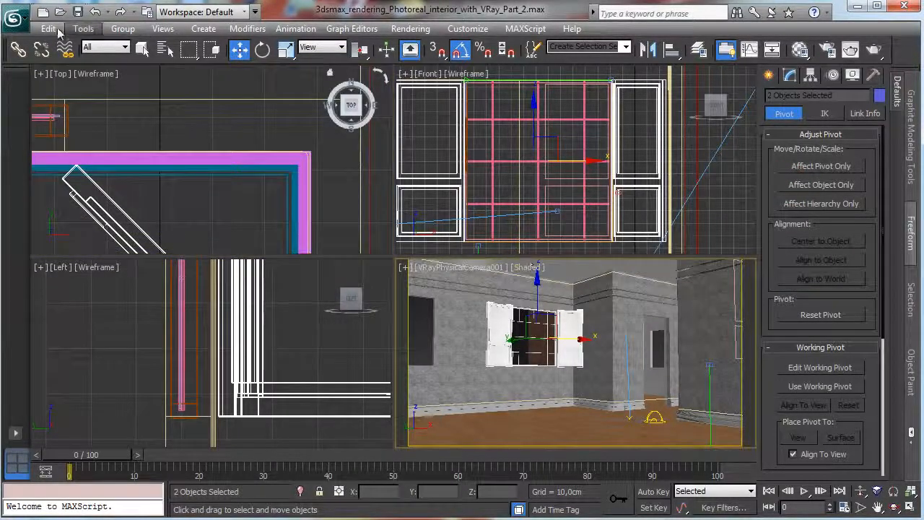
pyautogui.click(800, 49)
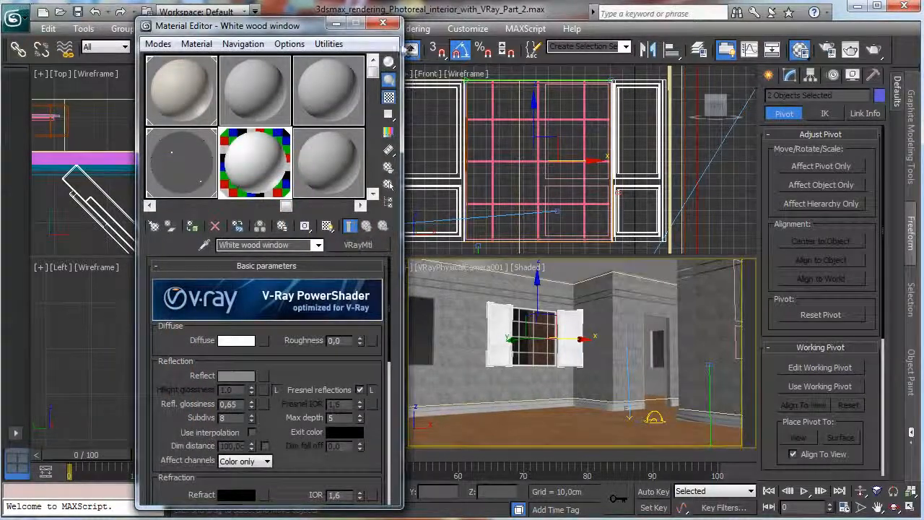
pyautogui.press('m')
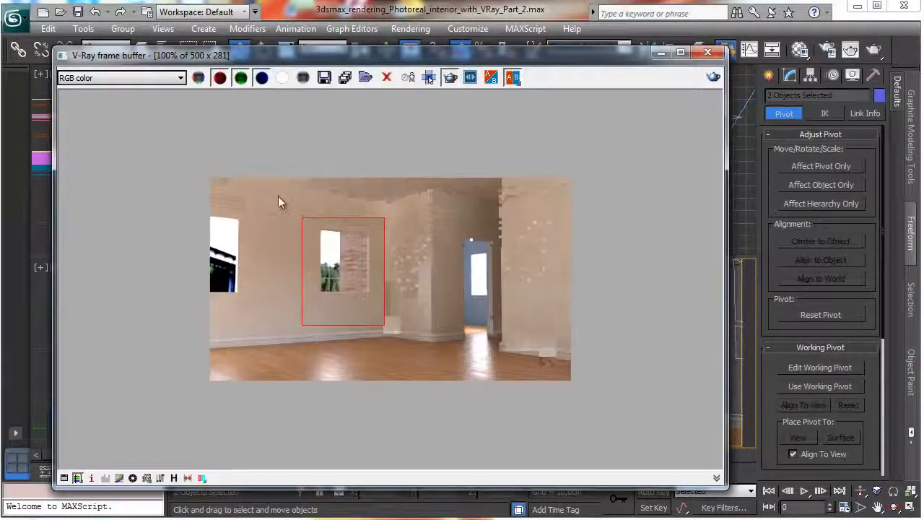
pyautogui.moveTo(280, 195); pyautogui.dragTo(438, 359)
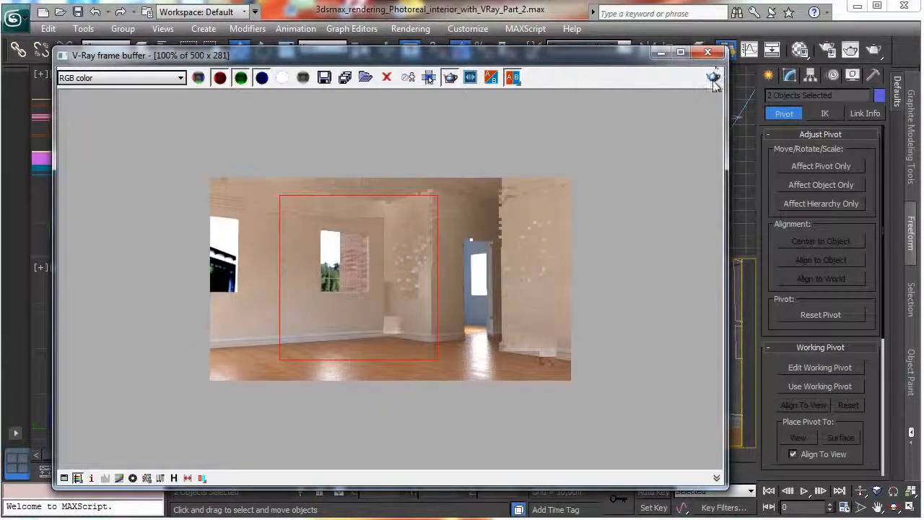
pyautogui.click(714, 78)
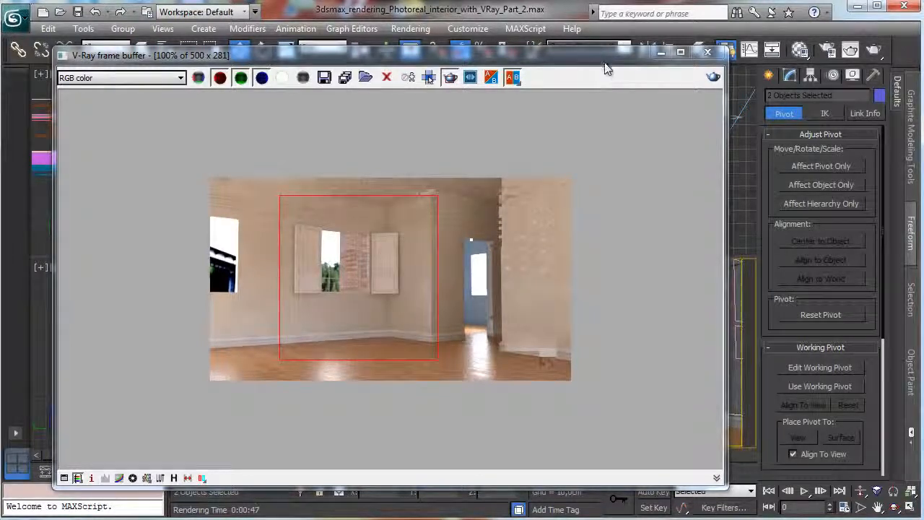
pyautogui.click(660, 54)
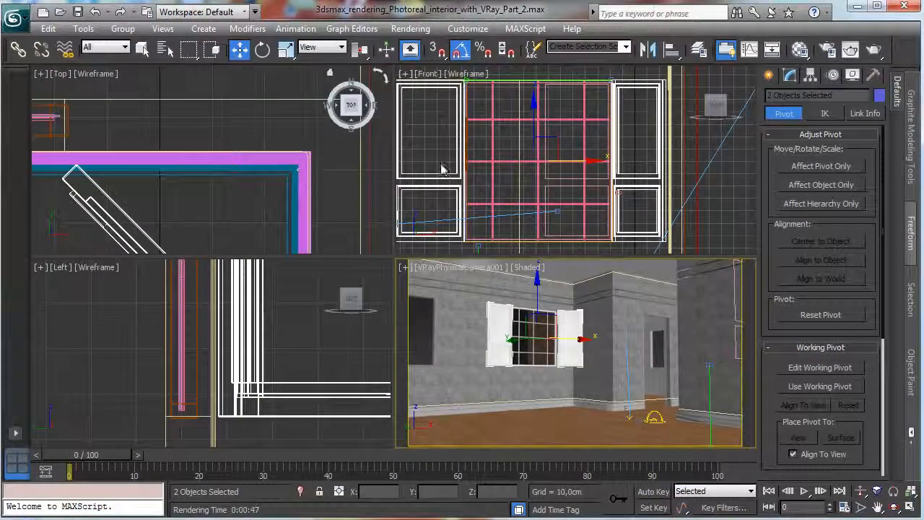
# Rotate the shutter farther from the room corner so it stands open into the room at 20 degrees from the wall.
pyautogui.click(441, 172)
pyautogui.click(264, 49)
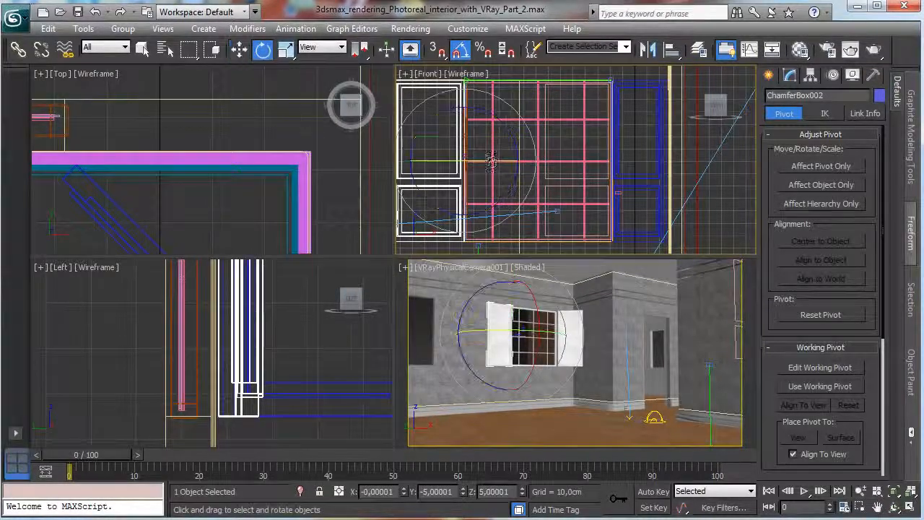
pyautogui.moveTo(500, 173); pyautogui.dragTo(505, 165)
pyautogui.click(826, 51)
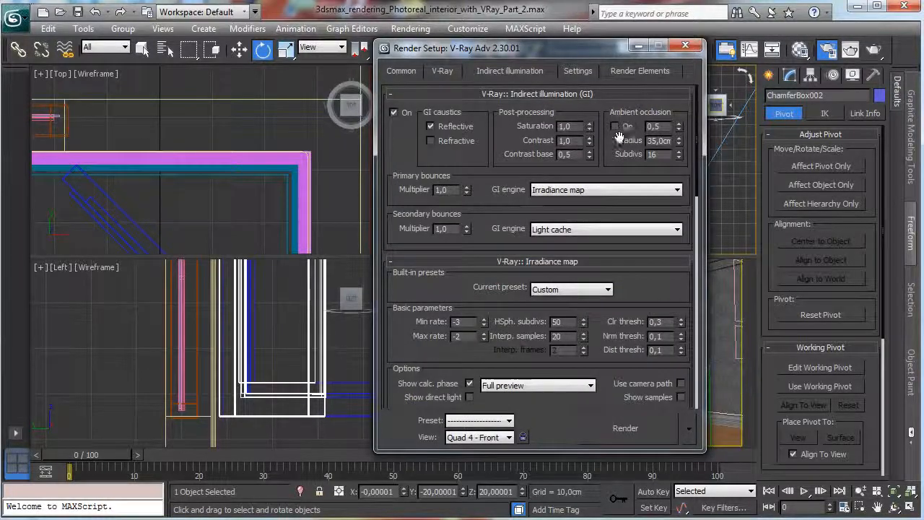
pyautogui.click(686, 47)
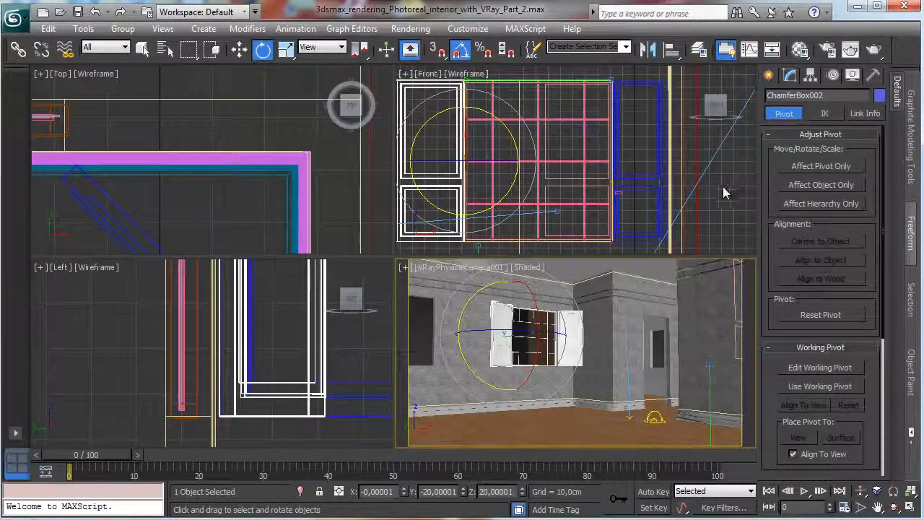
# Assign a Bitmap map to the diffuse channel of the White wood window material.
pyautogui.click(772, 49)
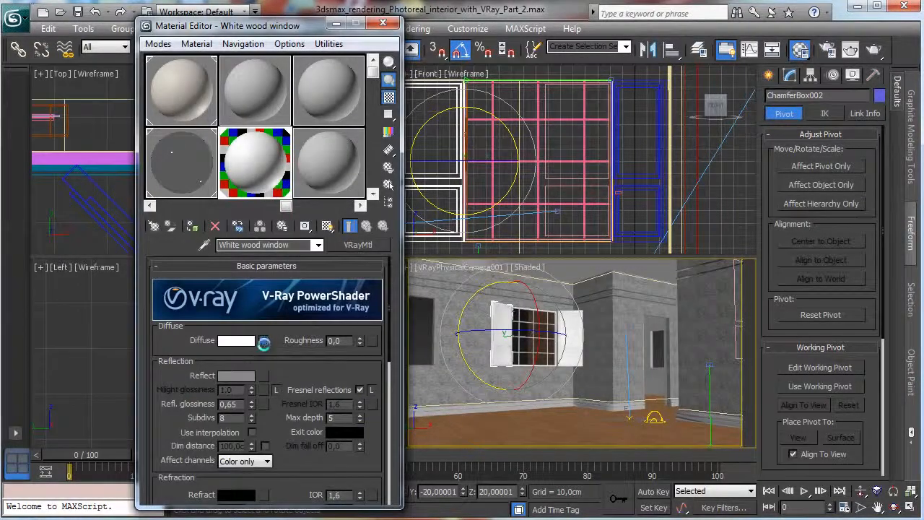
pyautogui.click(264, 342)
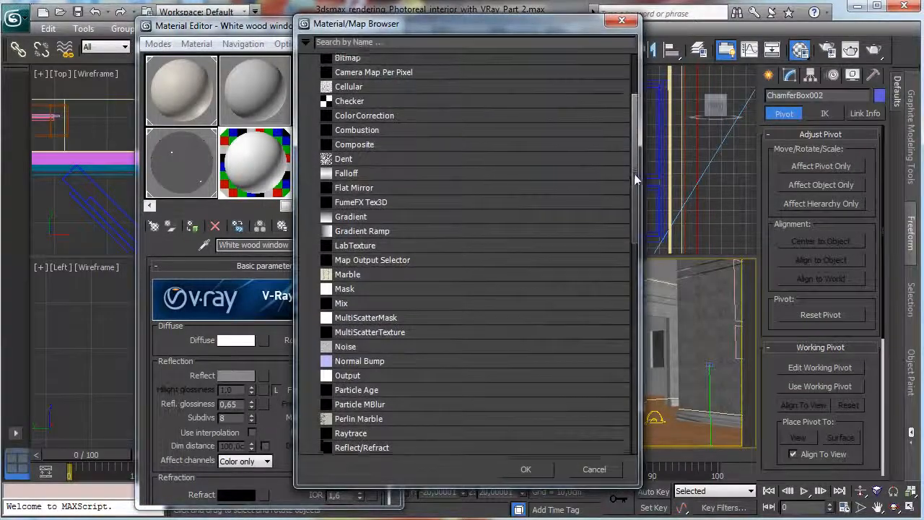
pyautogui.scroll(3, 574, 138)
pyautogui.doubleClick(339, 166)
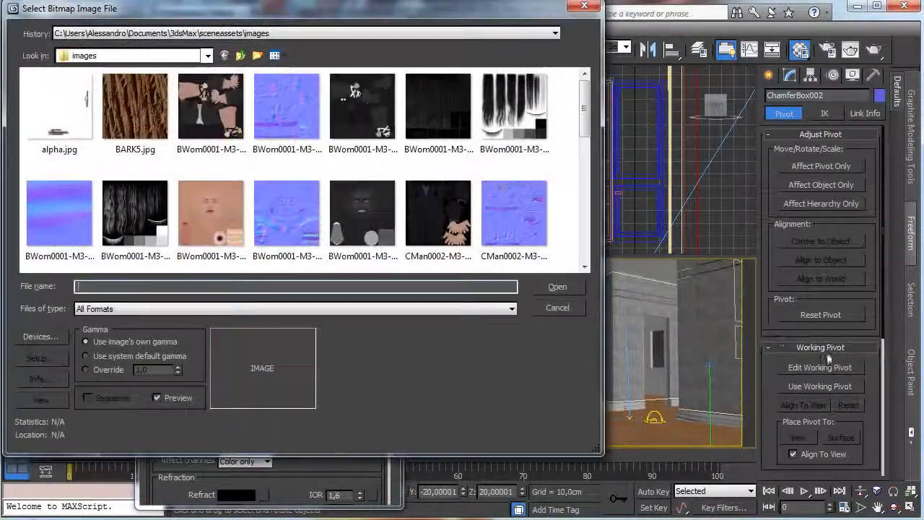
# Load WHTPLANK.JPG from E:\Maps\Wood as the diffuse bitmap.
pyautogui.click(241, 56)
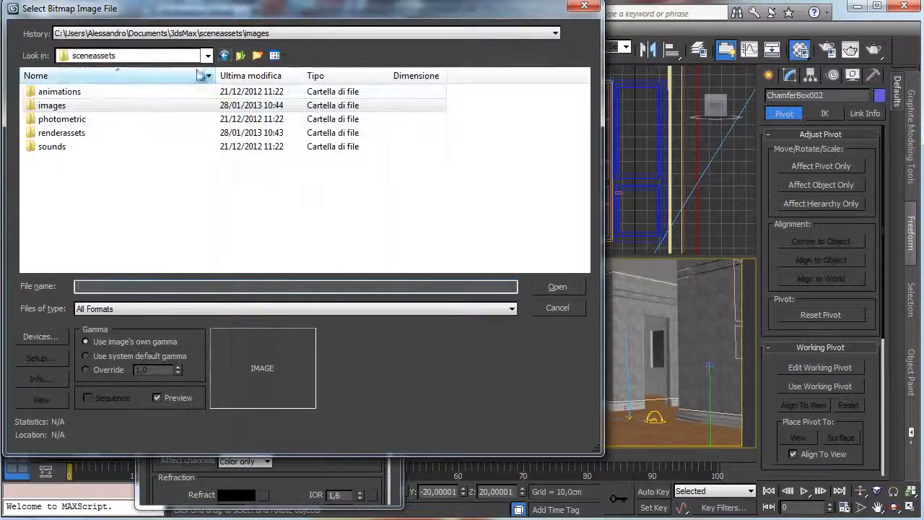
pyautogui.click(188, 56)
pyautogui.click(103, 212)
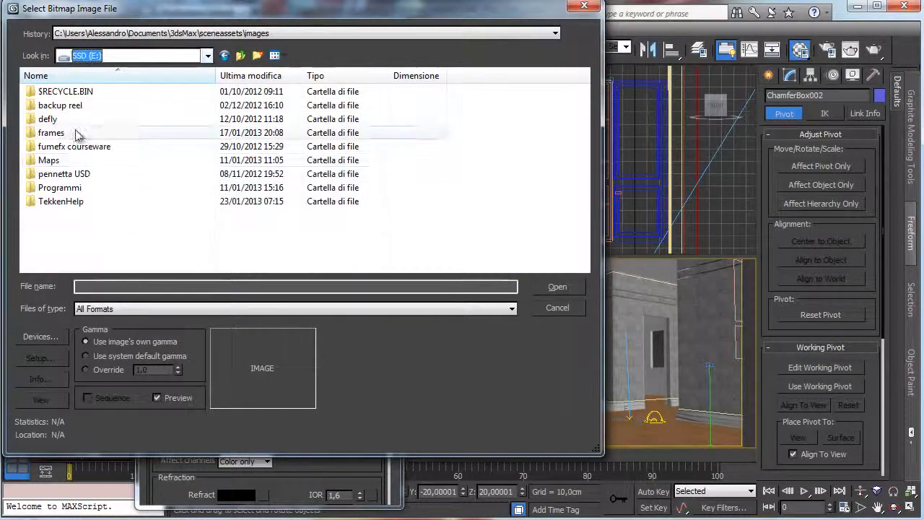
pyautogui.doubleClick(51, 133)
pyautogui.click(241, 55)
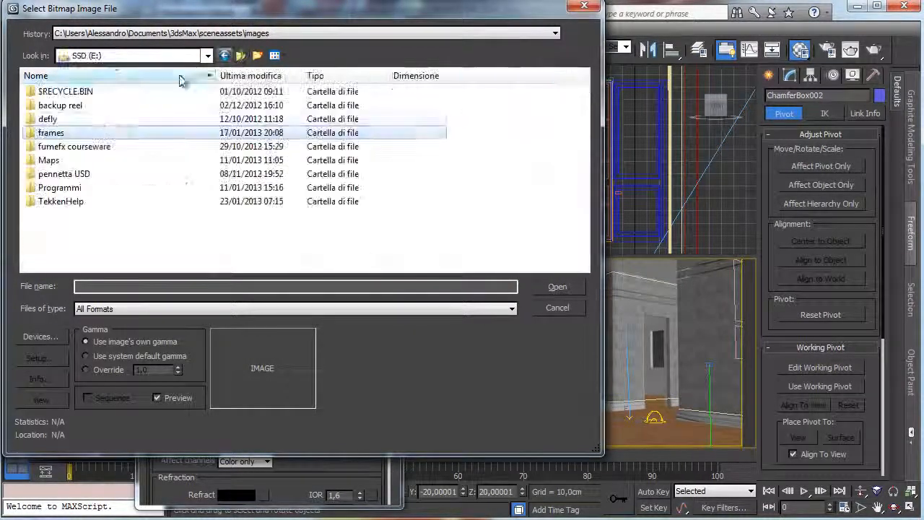
pyautogui.doubleClick(49, 159)
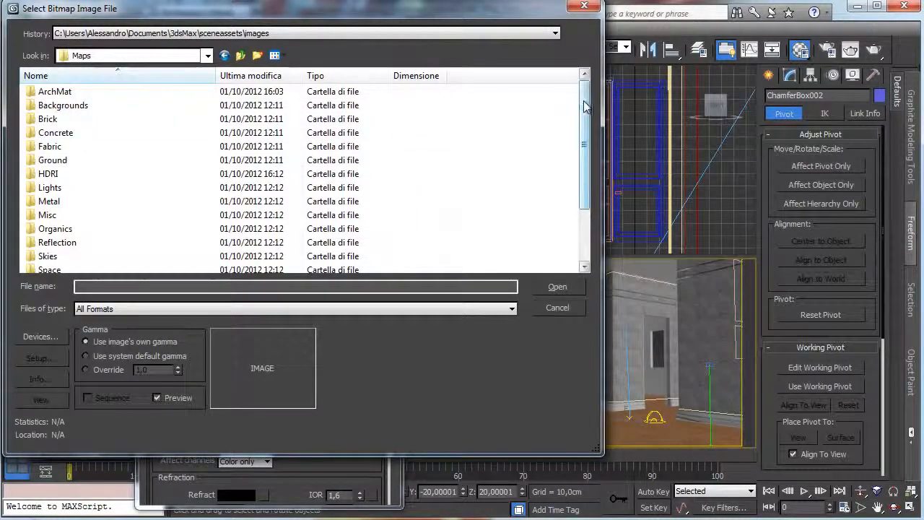
pyautogui.moveTo(582, 109); pyautogui.dragTo(584, 164)
pyautogui.doubleClick(72, 256)
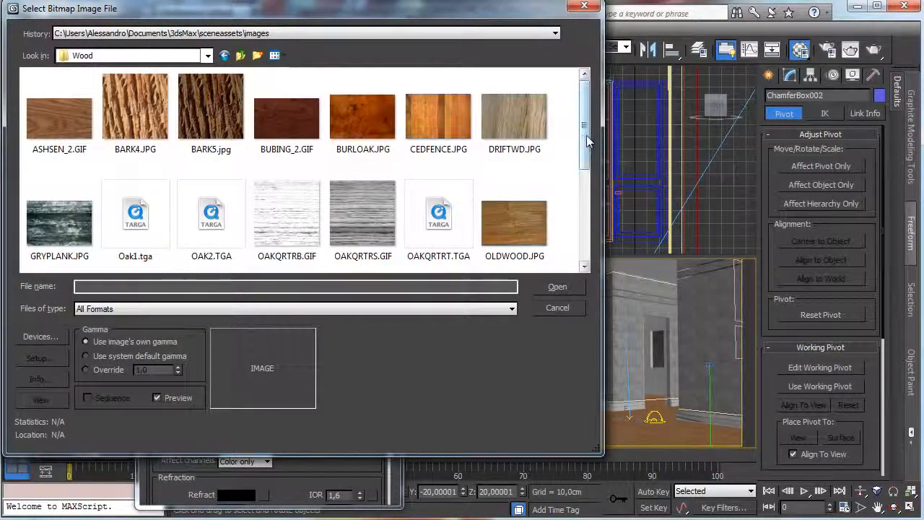
pyautogui.moveTo(586, 135); pyautogui.dragTo(569, 237)
pyautogui.click(72, 243)
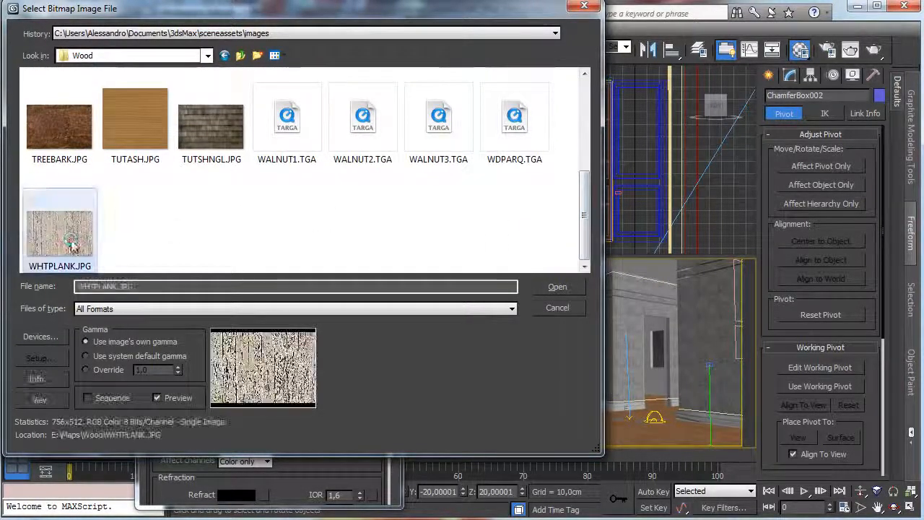
pyautogui.click(556, 287)
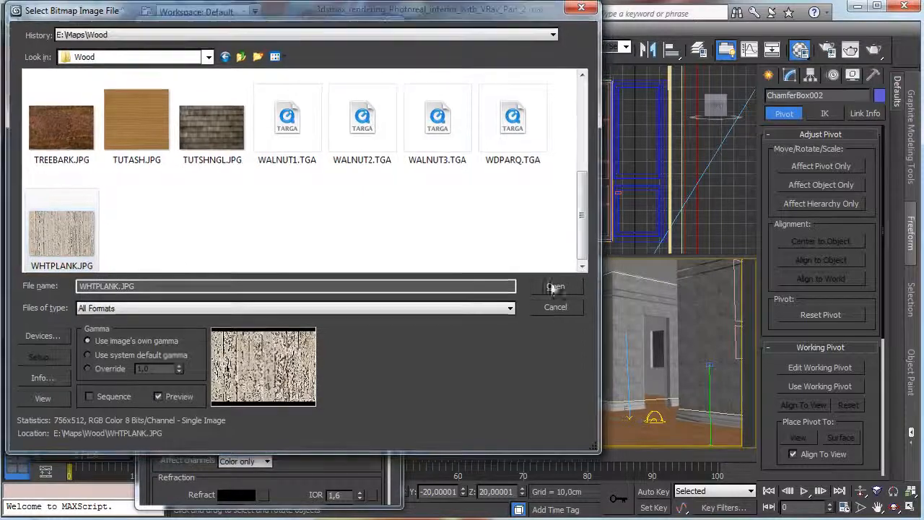
# Maximize the camera view and display the plank texture on the shutters in the viewport.
pyautogui.click(911, 510)
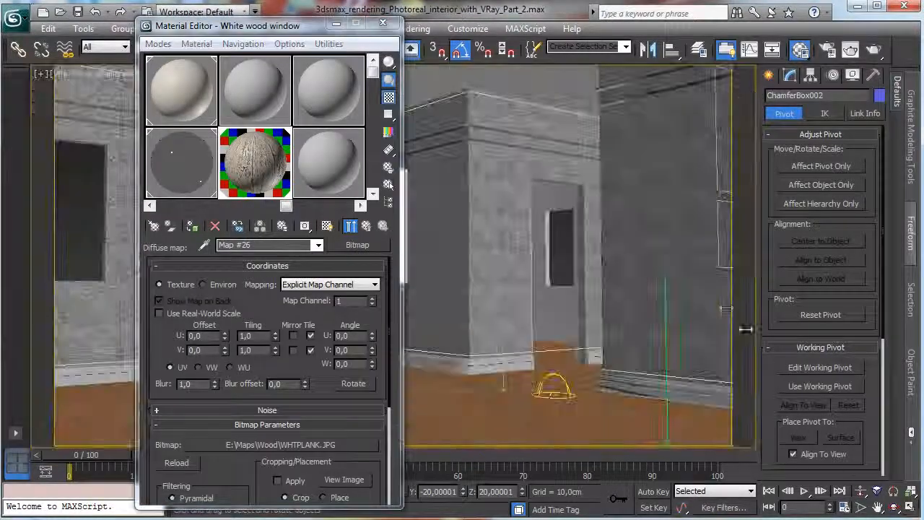
pyautogui.moveTo(262, 27); pyautogui.dragTo(679, 58)
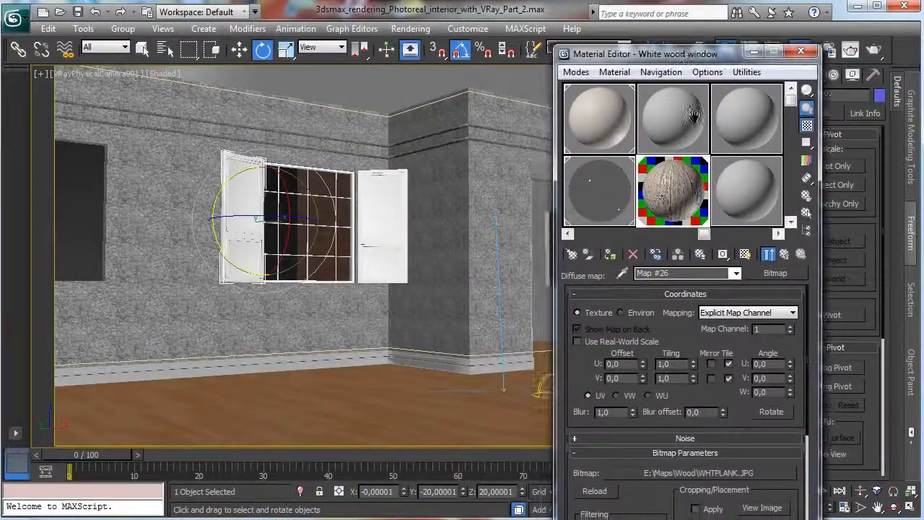
pyautogui.click(745, 255)
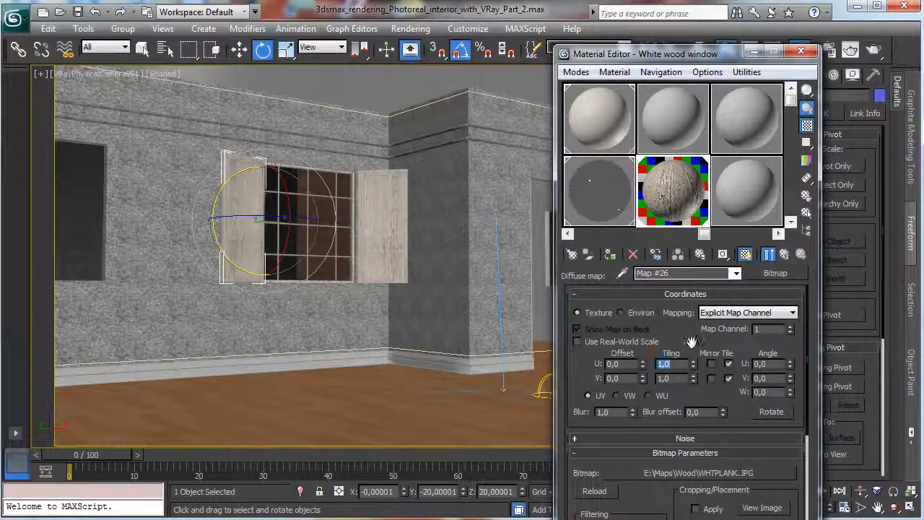
# Set the diffuse bitmap's U and V tiling to 2.0 and its blur to 0.01.
pyautogui.write('2')
pyautogui.press('Return')
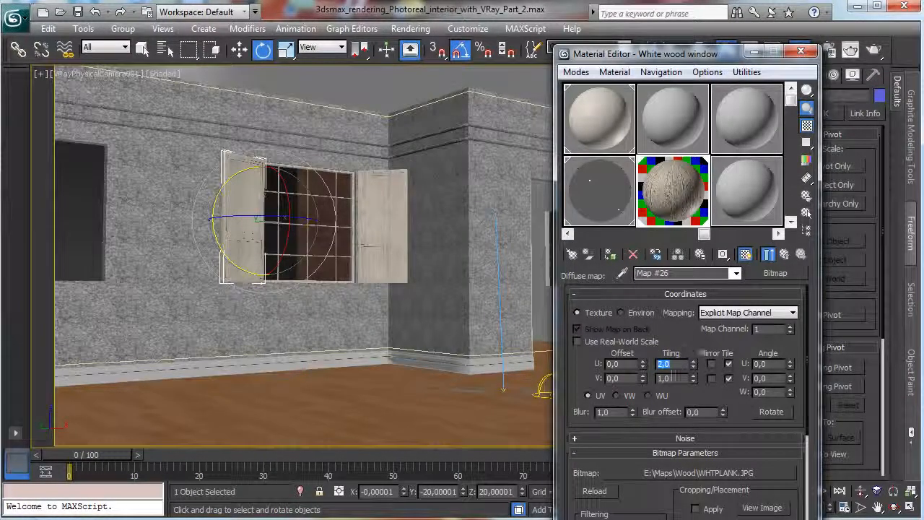
pyautogui.click(675, 377)
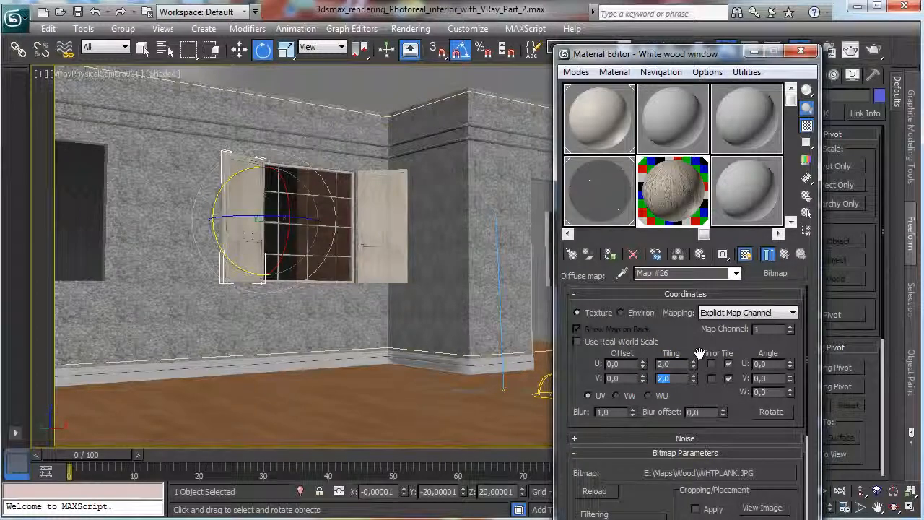
pyautogui.moveTo(632, 410); pyautogui.dragTo(629, 474)
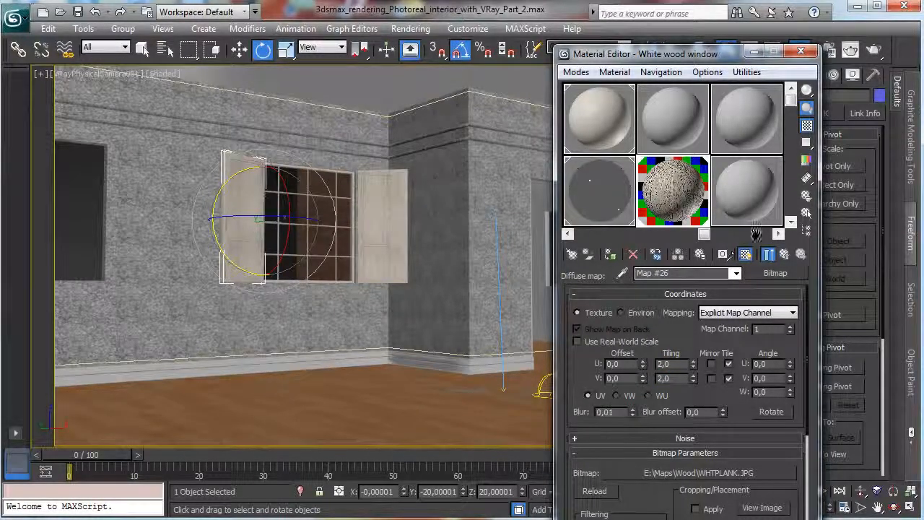
# Set the diffuse map amount of the White wood window material to 35.
pyautogui.click(785, 256)
pyautogui.scroll(-10, 650, 375)
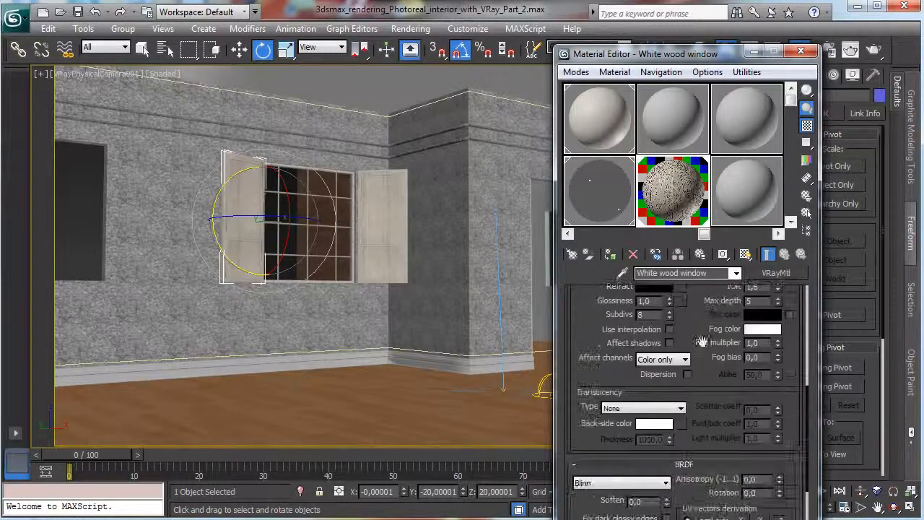
pyautogui.click(695, 482)
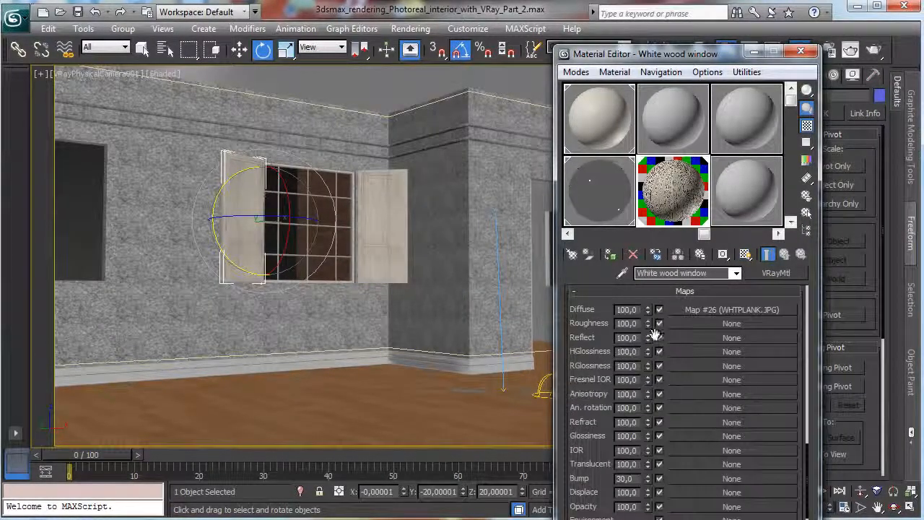
pyautogui.write('35')
pyautogui.press('Return')
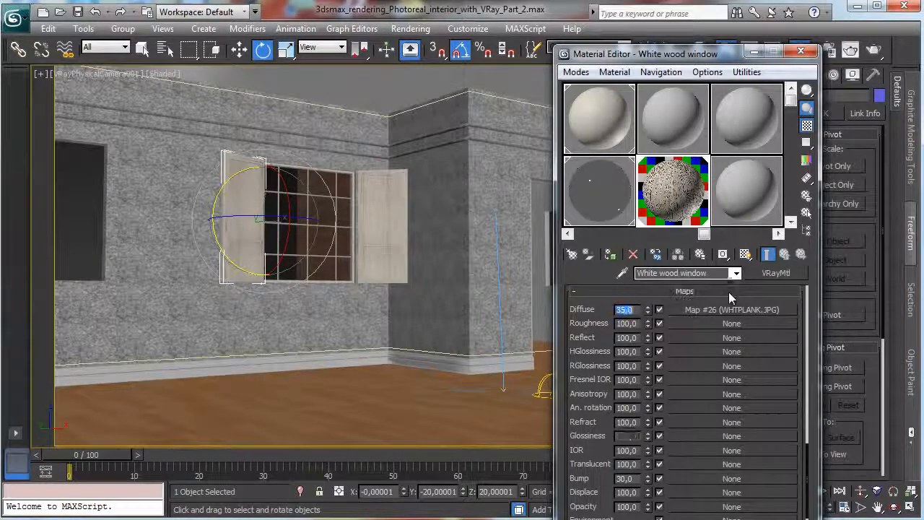
# Copy the WHTPLANK.JPG map from diffuse into the reflect and bump channels as independent copies.
pyautogui.moveTo(748, 316); pyautogui.dragTo(744, 341)
pyautogui.click(656, 338)
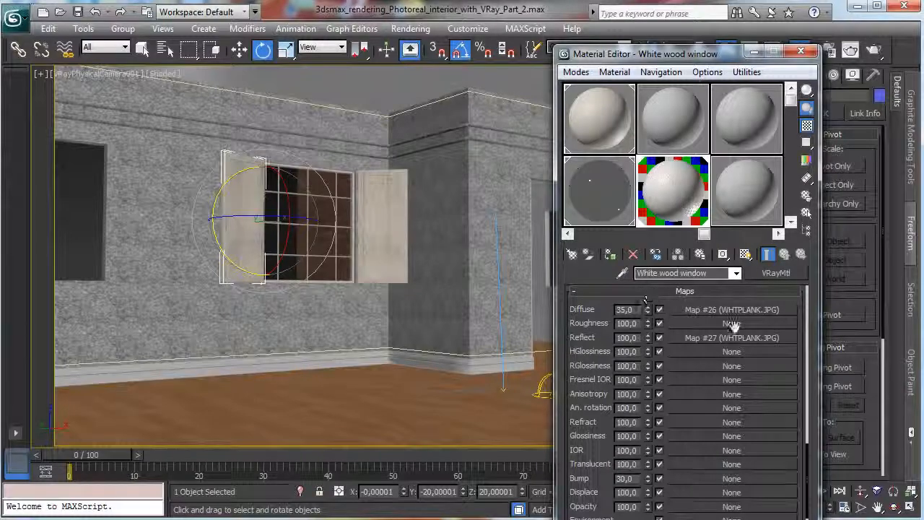
pyautogui.moveTo(733, 337); pyautogui.dragTo(697, 478)
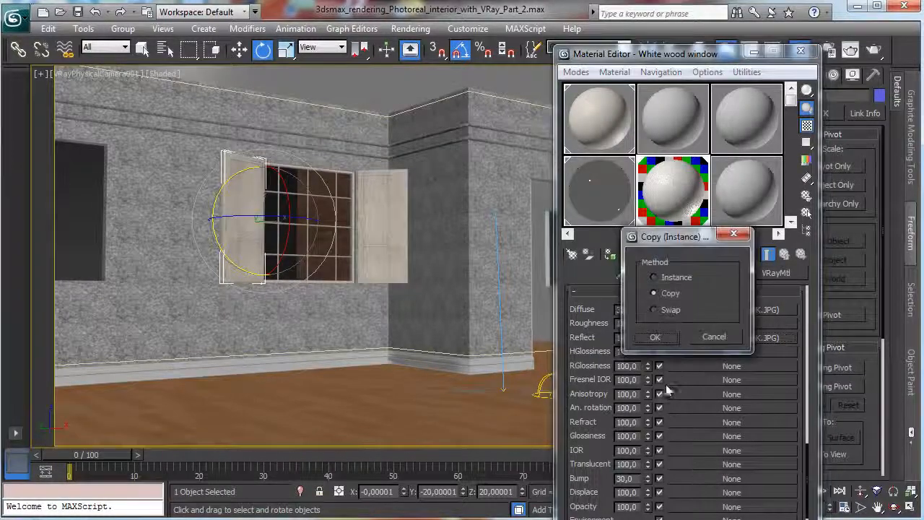
pyautogui.click(655, 337)
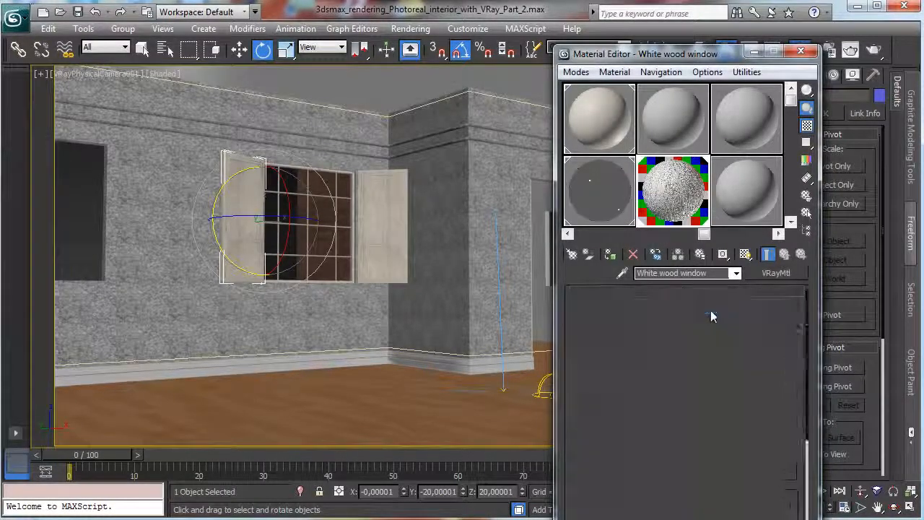
# Set the bump bitmap's blur to 0.25 and return to the White wood window material.
pyautogui.click(786, 256)
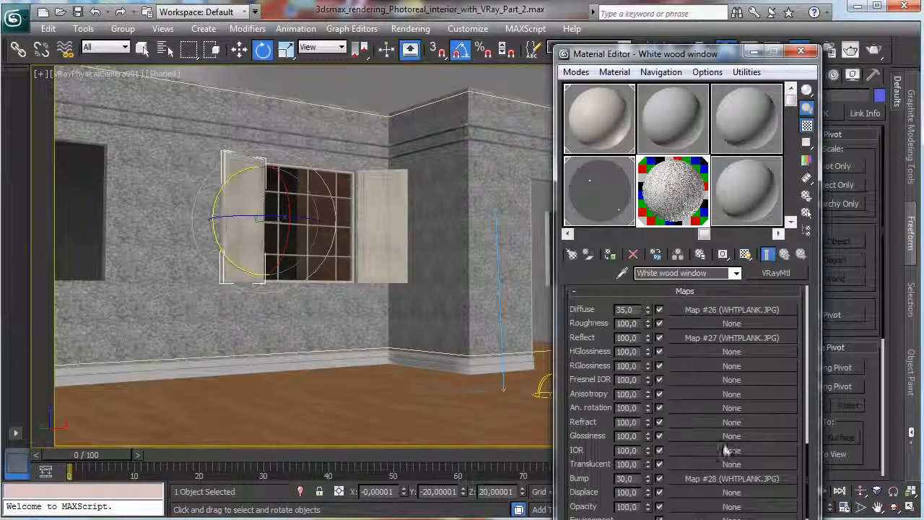
pyautogui.click(705, 478)
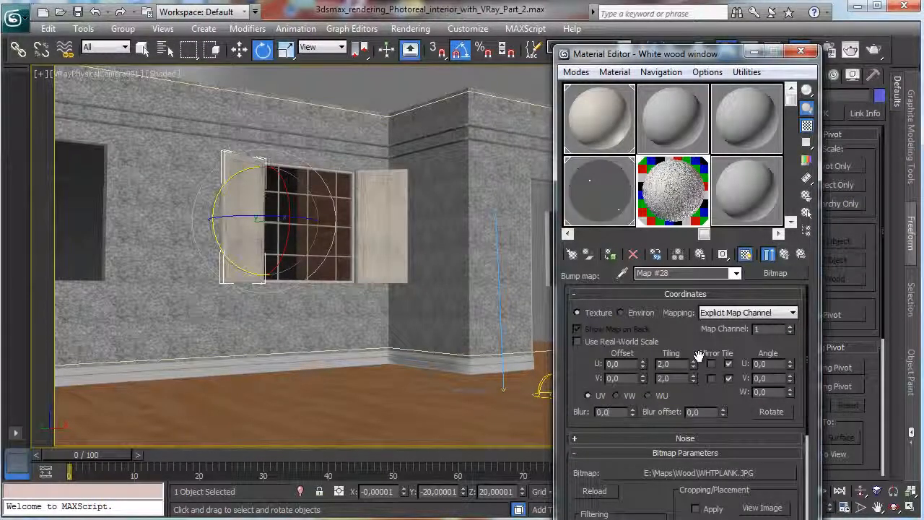
pyautogui.press('BackSpace')
pyautogui.write('25')
pyautogui.press('Return')
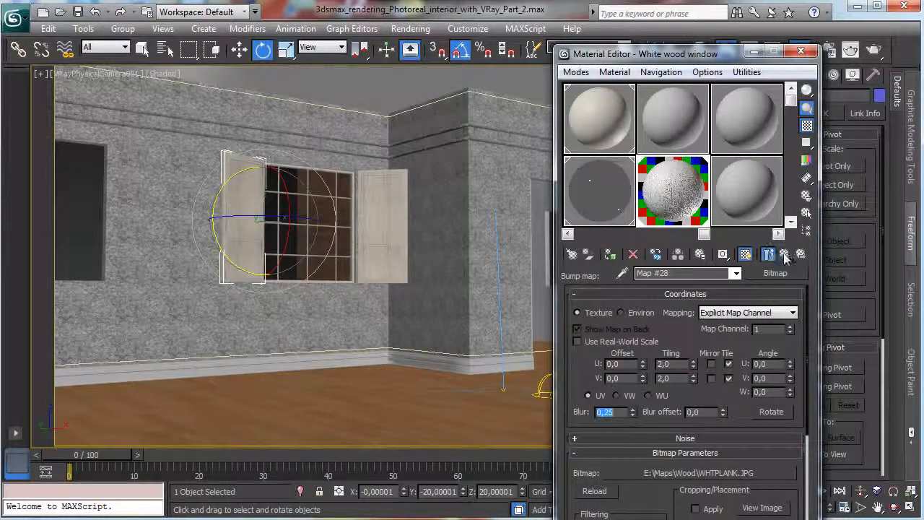
pyautogui.click(801, 254)
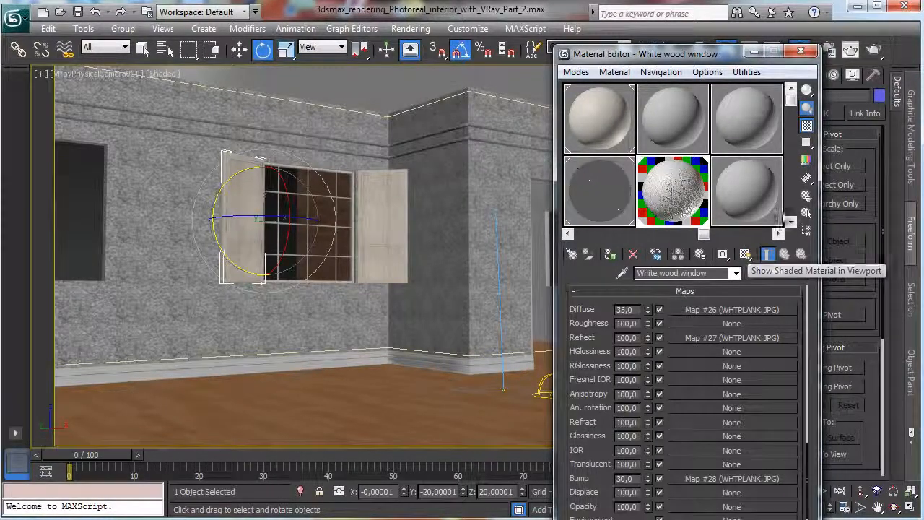
# Re-render the marked region around the shuttered window in the V-Ray frame buffer as a test.
pyautogui.click(830, 51)
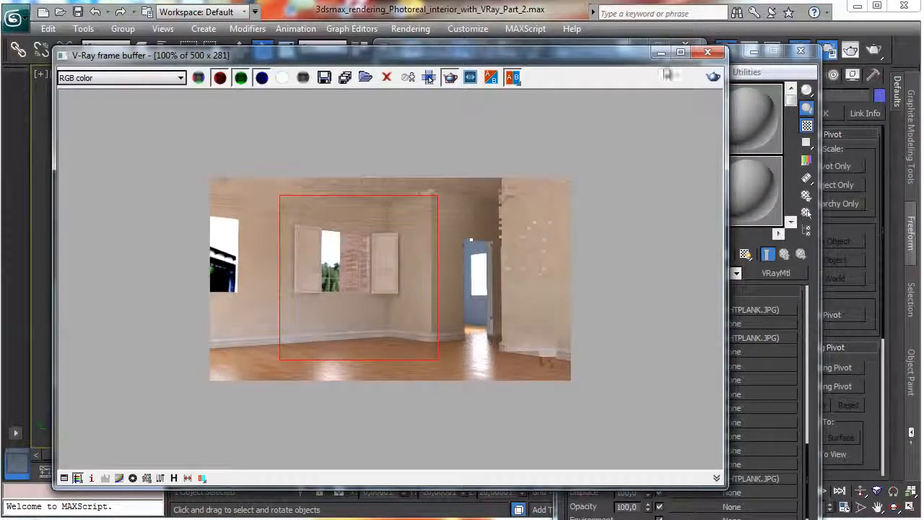
pyautogui.click(713, 76)
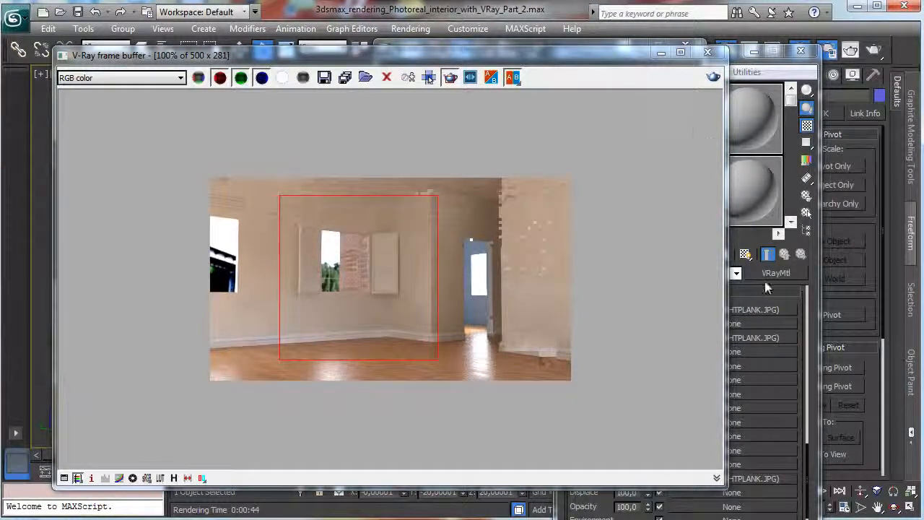
# Set the diffuse map amount of the White wood window material to 70.
pyautogui.click(799, 294)
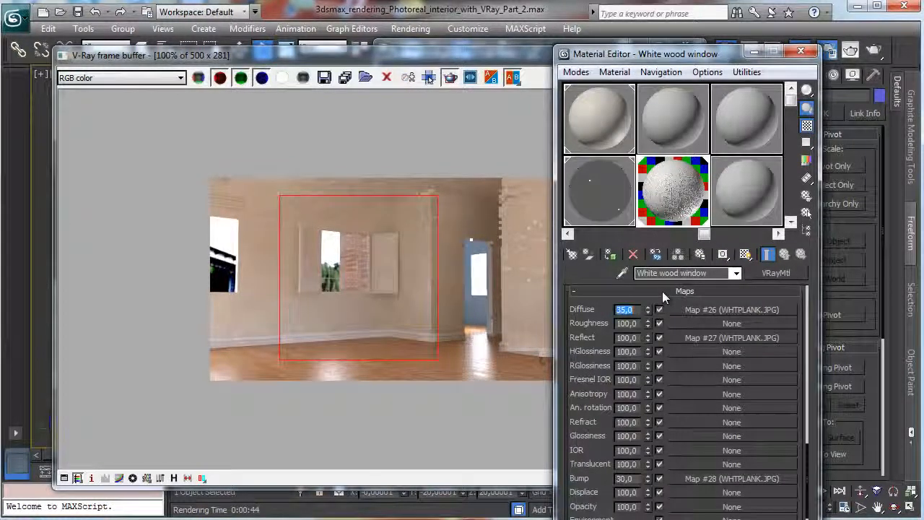
pyautogui.write('70')
pyautogui.press('Return')
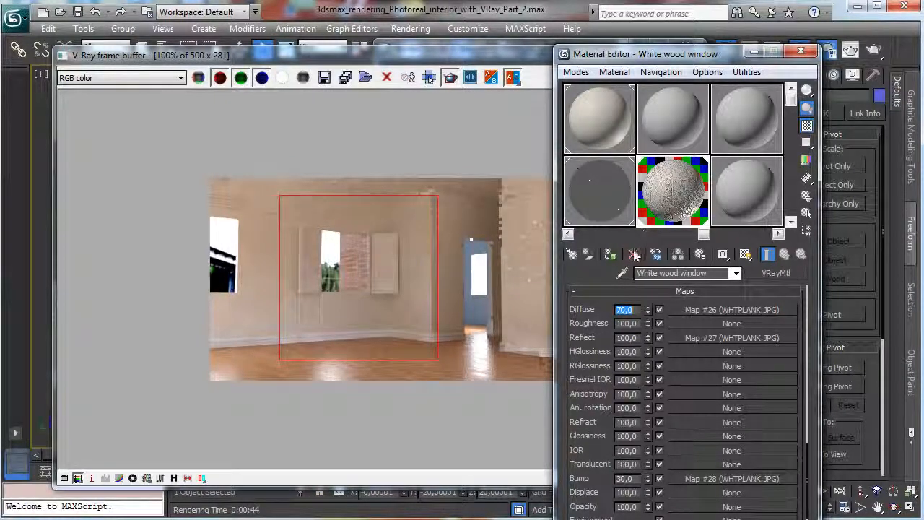
# Open the Wall 1 material's diffuse Noise map and brighten its Color #2.
pyautogui.click(672, 132)
pyautogui.click(593, 123)
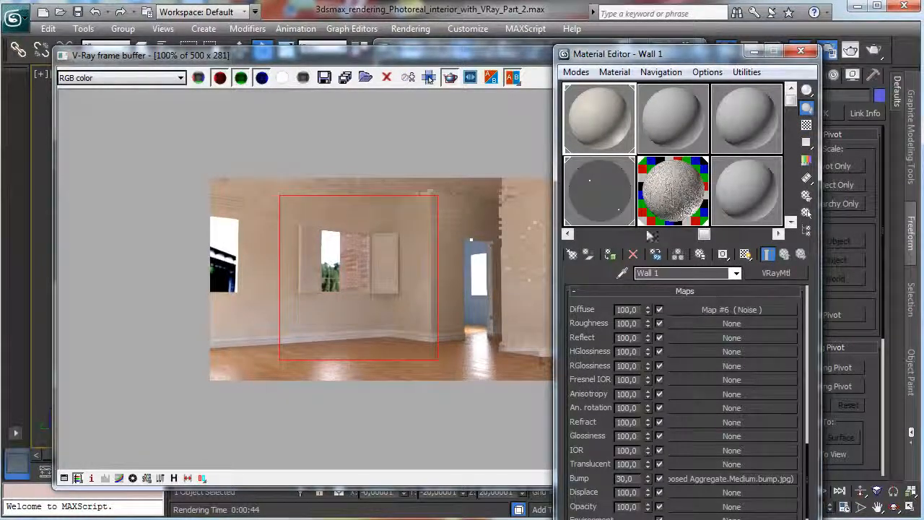
pyautogui.scroll(-2, 640, 154)
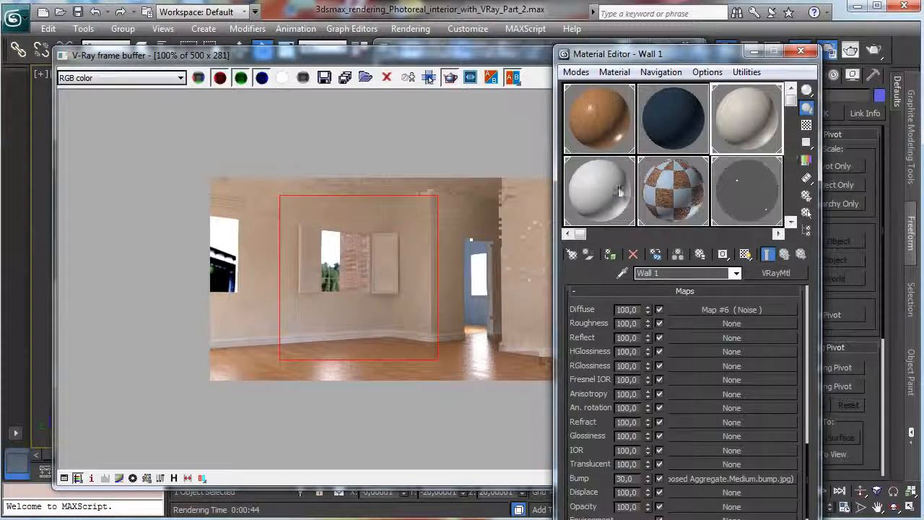
pyautogui.click(608, 192)
pyautogui.click(749, 129)
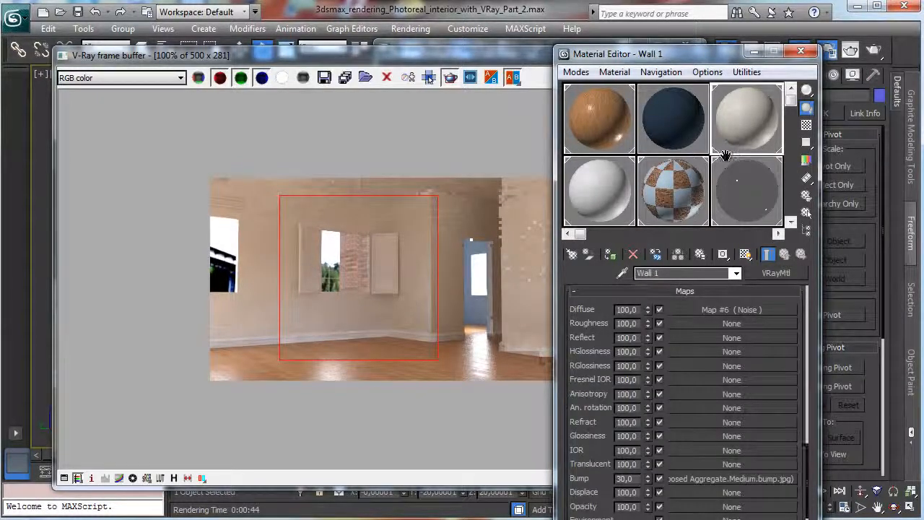
pyautogui.moveTo(711, 156); pyautogui.dragTo(634, 158)
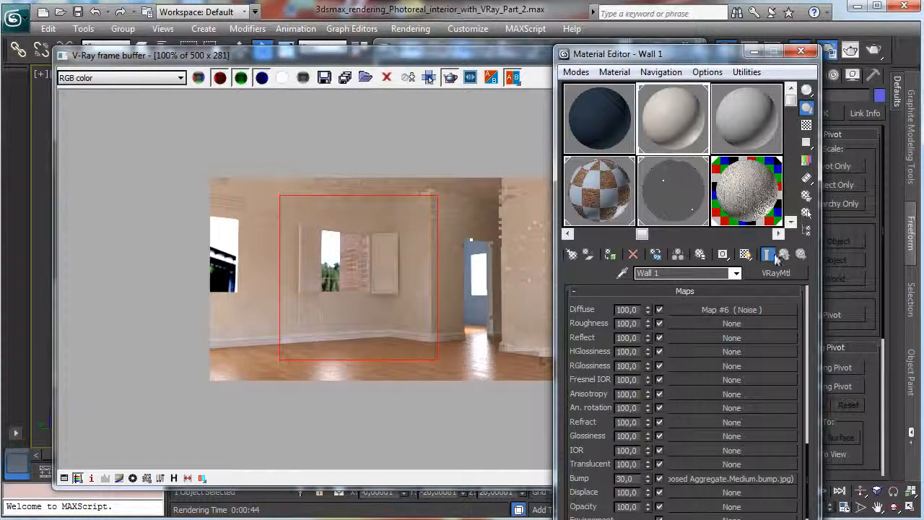
pyautogui.click(751, 310)
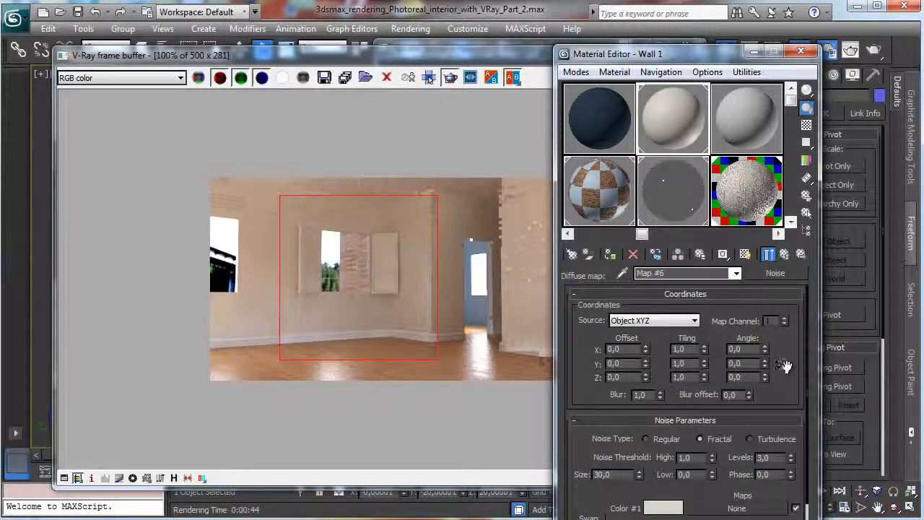
pyautogui.moveTo(785, 367); pyautogui.dragTo(732, 236)
pyautogui.click(662, 496)
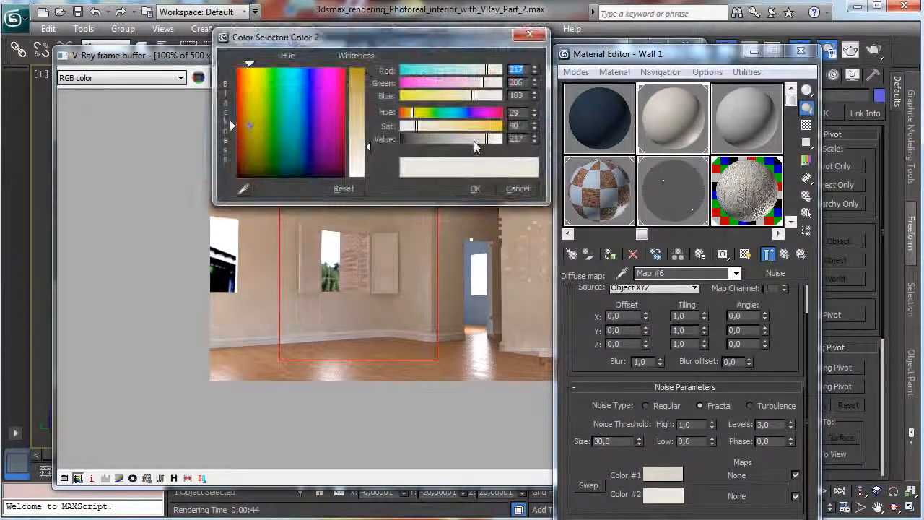
pyautogui.click(473, 188)
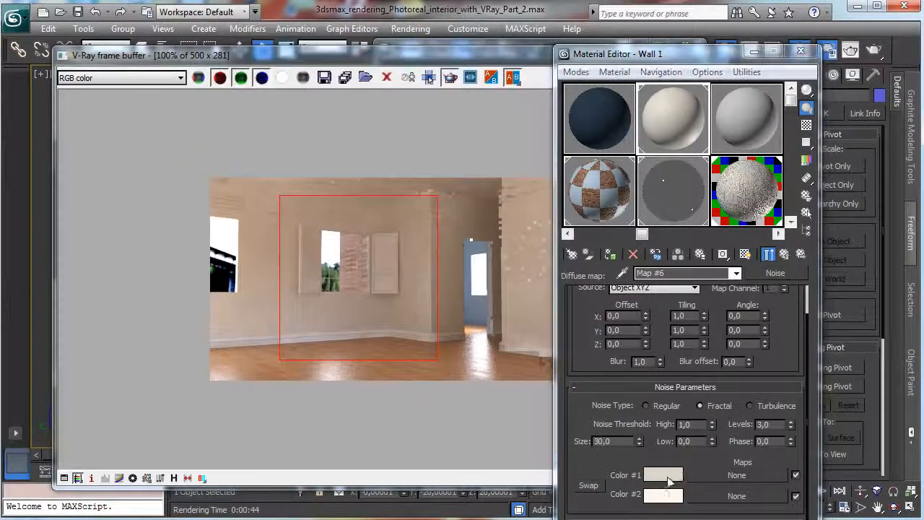
# Brighten Color #1 of the Wall 1 Noise map to RGB 231, 219, 195.
pyautogui.click(662, 475)
pyautogui.moveTo(500, 139); pyautogui.dragTo(491, 140)
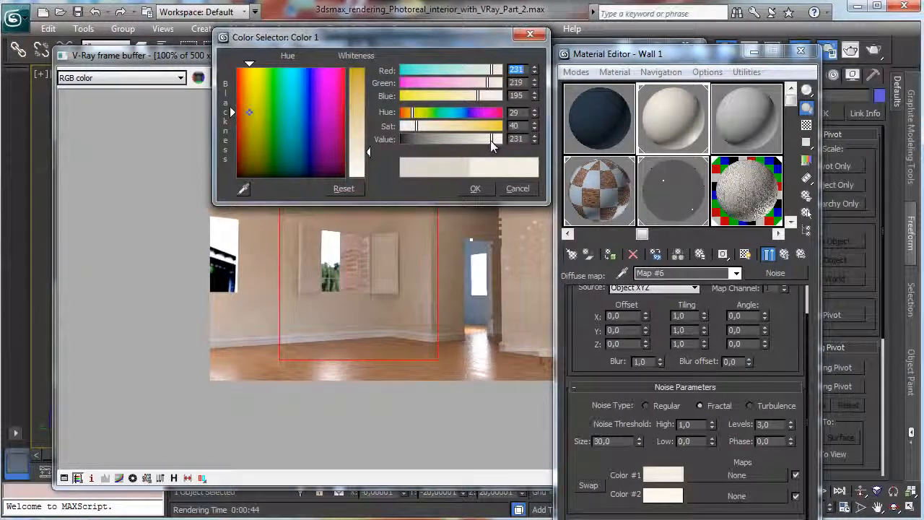
pyautogui.click(476, 189)
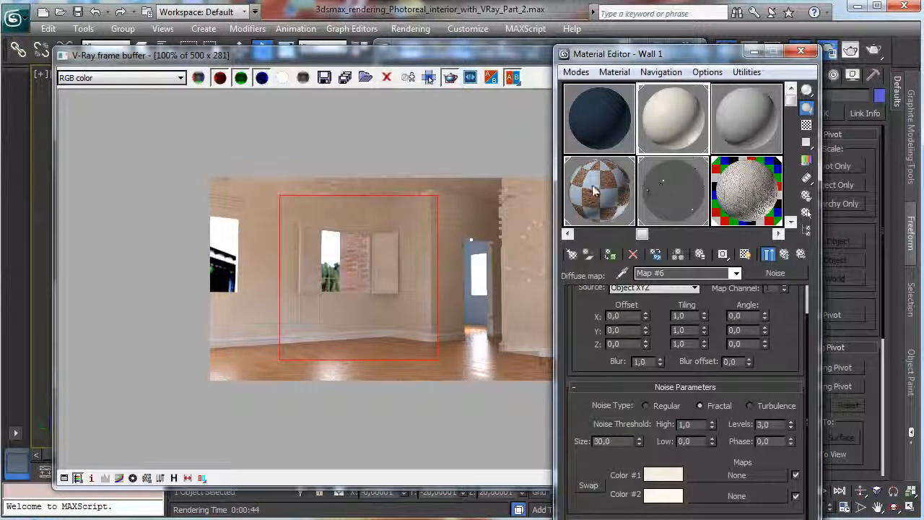
# Brighten Color #1 in the Ceiling material's diffuse Noise map, set the noise size to 60, and close the Material Editor.
pyautogui.click(596, 123)
pyautogui.moveTo(619, 155); pyautogui.dragTo(748, 156, button='middle')
pyautogui.click(687, 177)
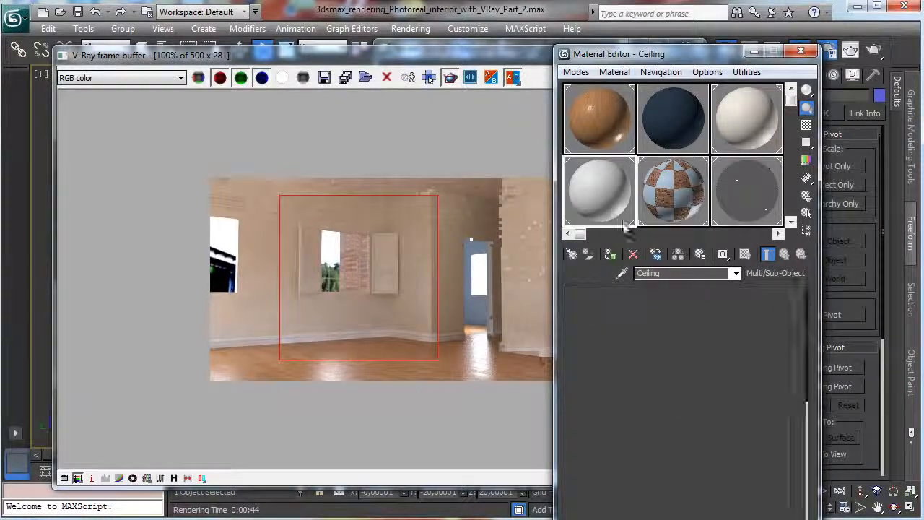
pyautogui.click(701, 318)
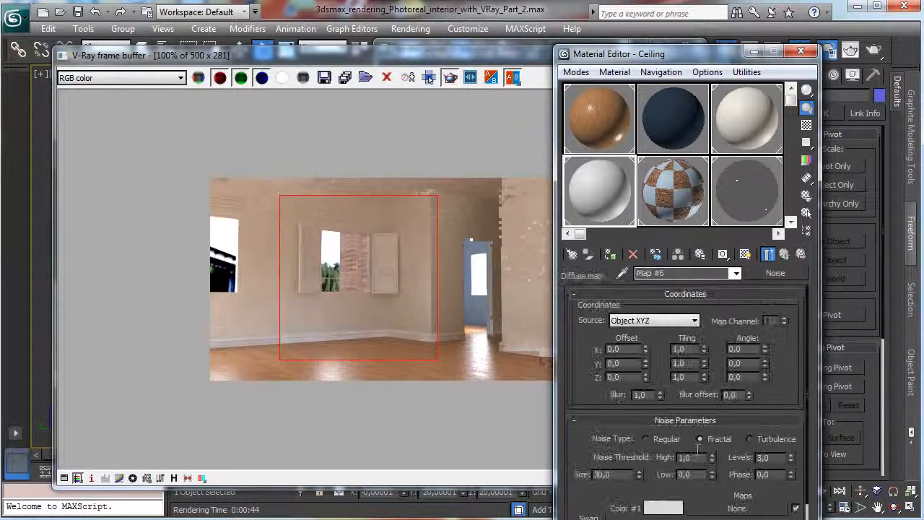
pyautogui.click(663, 508)
pyautogui.click(481, 140)
pyautogui.moveTo(481, 141); pyautogui.dragTo(484, 145)
pyautogui.click(477, 190)
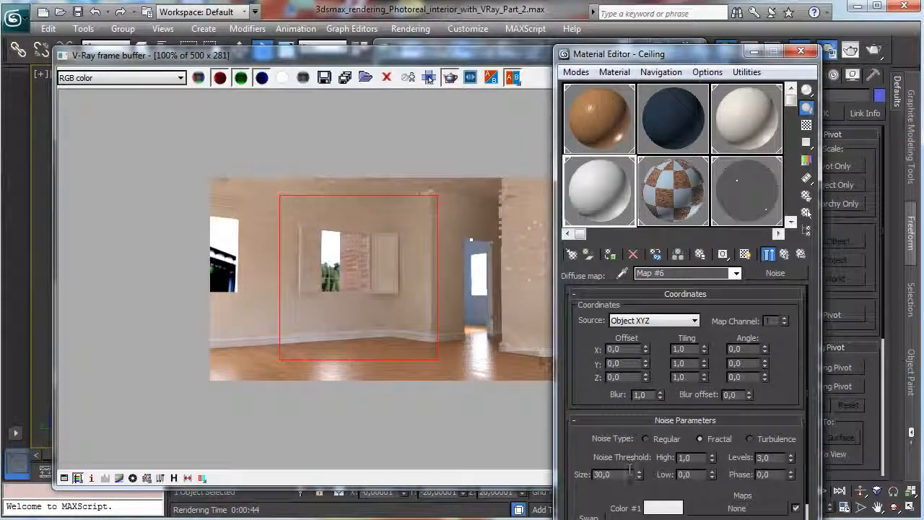
pyautogui.doubleClick(629, 470)
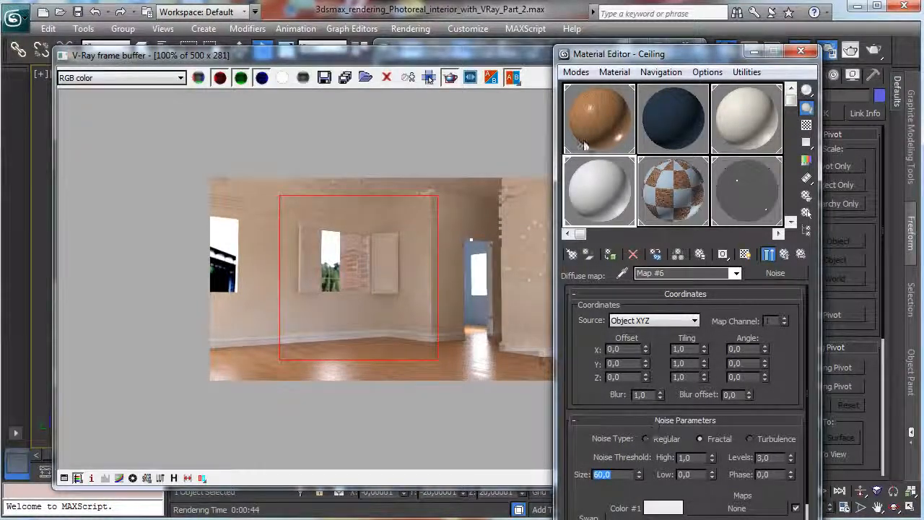
pyautogui.click(801, 51)
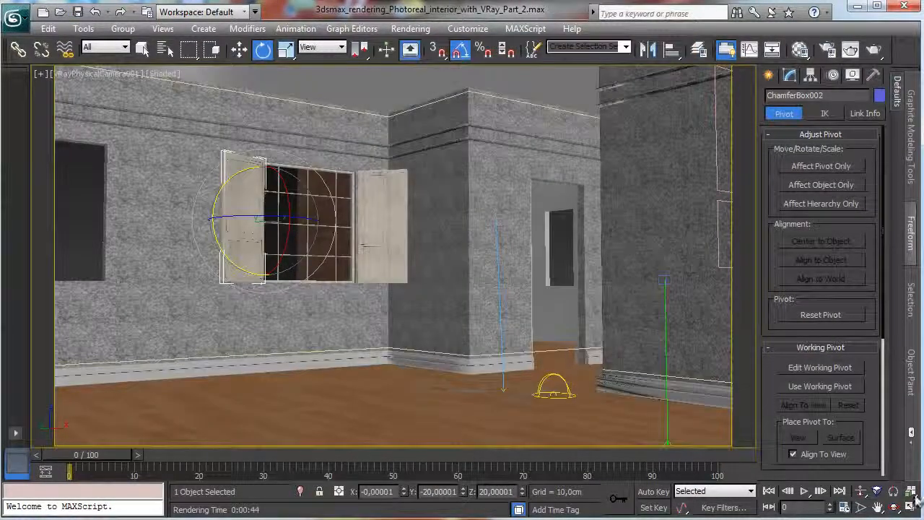
# Add the second window shutter to the selection in the Front view and maximize that view.
pyautogui.hotkey('alt', 'w')
pyautogui.rightClick(607, 221)
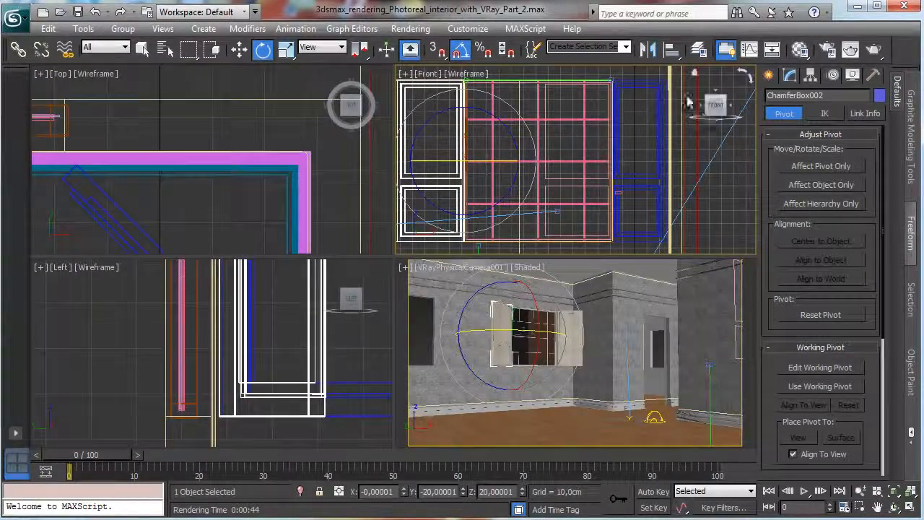
pyautogui.keyDown('ctrl'); pyautogui.click(630, 86); pyautogui.keyUp('ctrl')
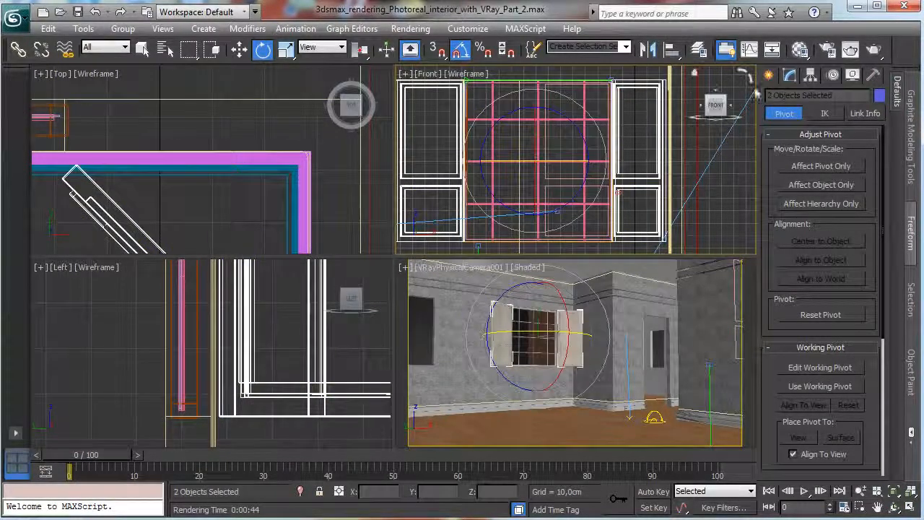
pyautogui.click(911, 509)
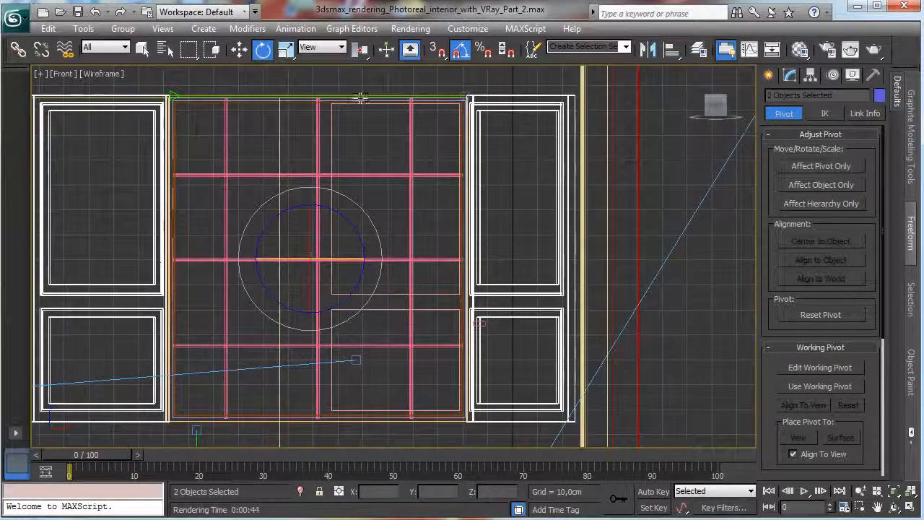
# Add the window frame and its three vertical and three horizontal glazing bars to the selection with both shutters.
pyautogui.keyDown('ctrl'); pyautogui.click(327, 109); pyautogui.keyUp('ctrl')
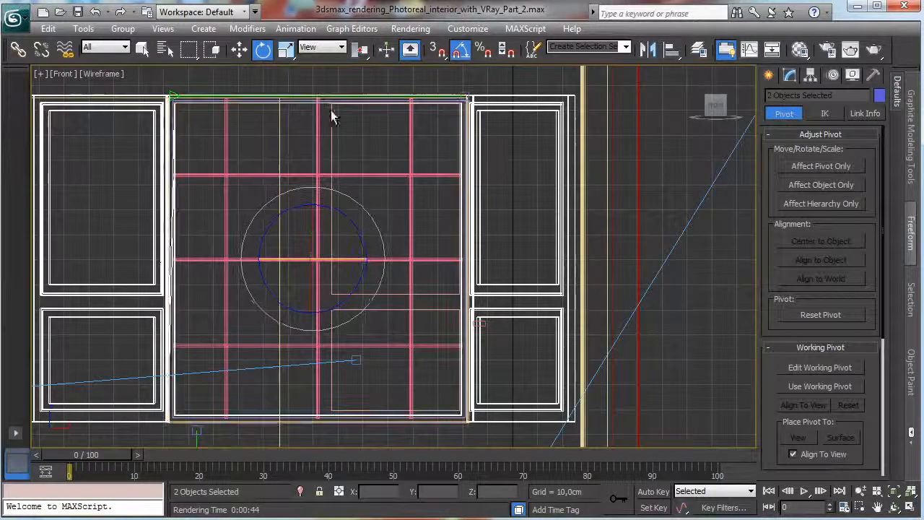
pyautogui.keyDown('ctrl'); pyautogui.click(227, 131); pyautogui.keyUp('ctrl')
pyautogui.keyDown('ctrl'); pyautogui.click(243, 175); pyautogui.keyUp('ctrl')
pyautogui.keyDown('ctrl'); pyautogui.click(317, 160); pyautogui.keyUp('ctrl')
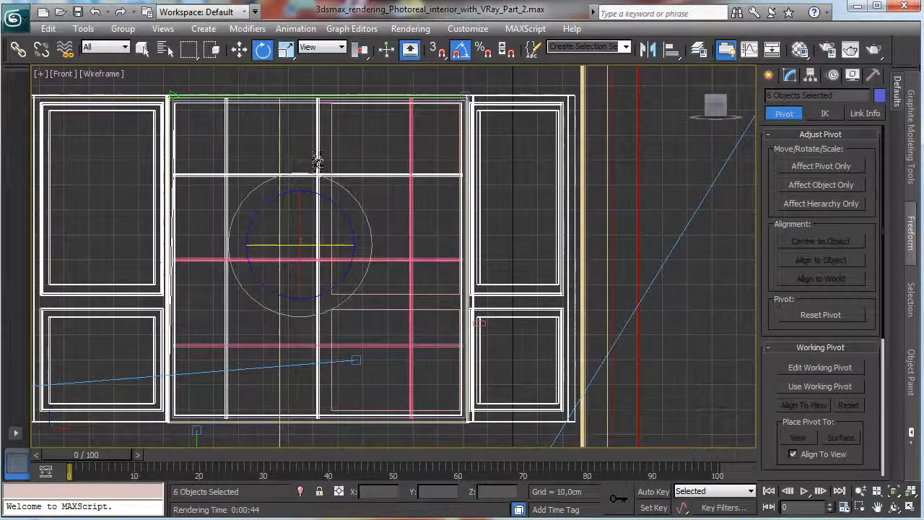
pyautogui.keyDown('ctrl'); pyautogui.click(411, 181); pyautogui.keyUp('ctrl')
pyautogui.keyDown('ctrl'); pyautogui.click(401, 261); pyautogui.keyUp('ctrl')
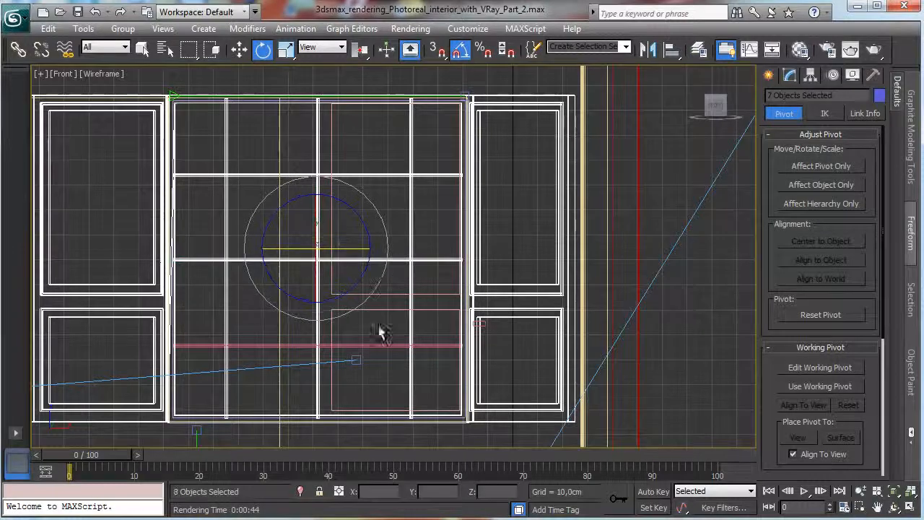
pyautogui.keyDown('ctrl'); pyautogui.click(373, 346); pyautogui.keyUp('ctrl')
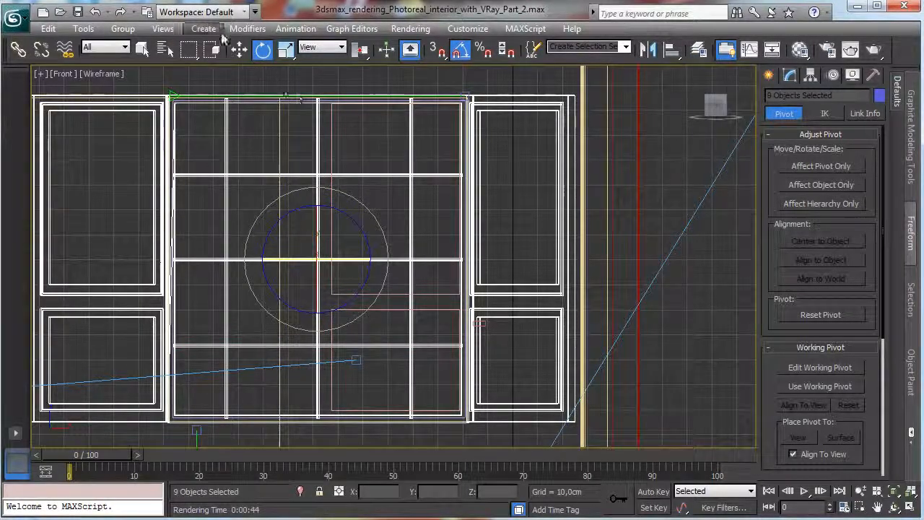
# Open the Select From Scene object list.
pyautogui.press('h')
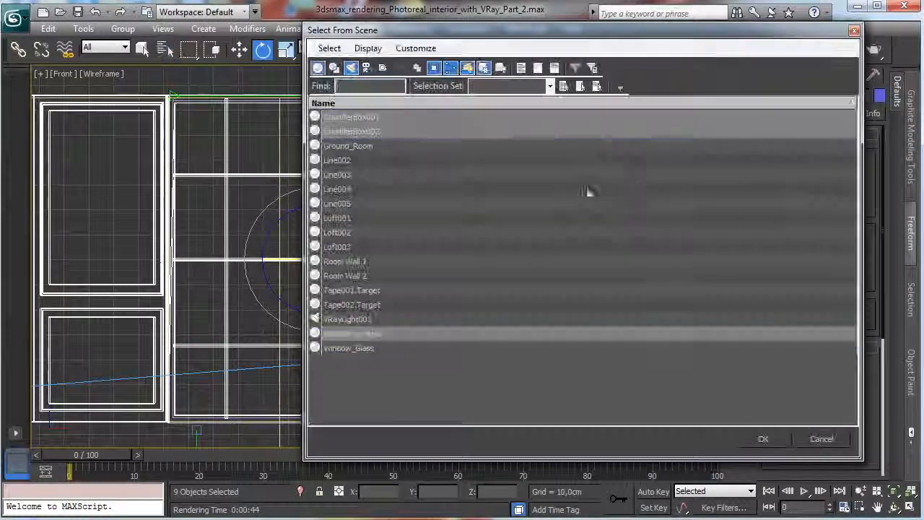
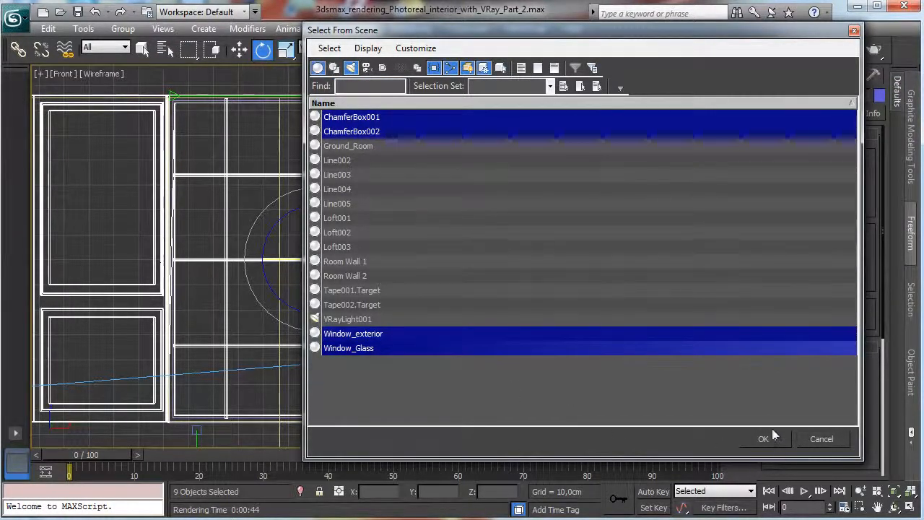
# Confirm the selection of both shutters, Window_exterior and Window_Glass and group these objects as Window_1.
pyautogui.click(765, 437)
pyautogui.click(123, 28)
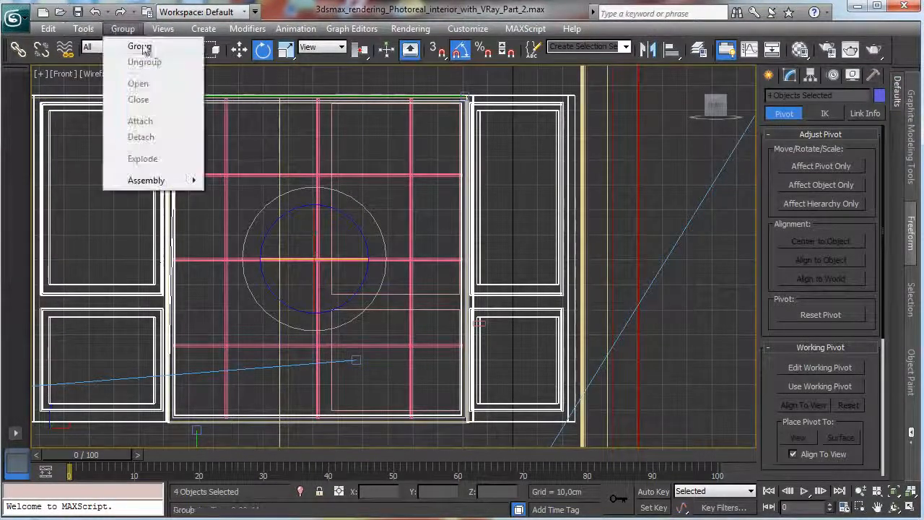
pyautogui.click(137, 45)
pyautogui.write('Window_')
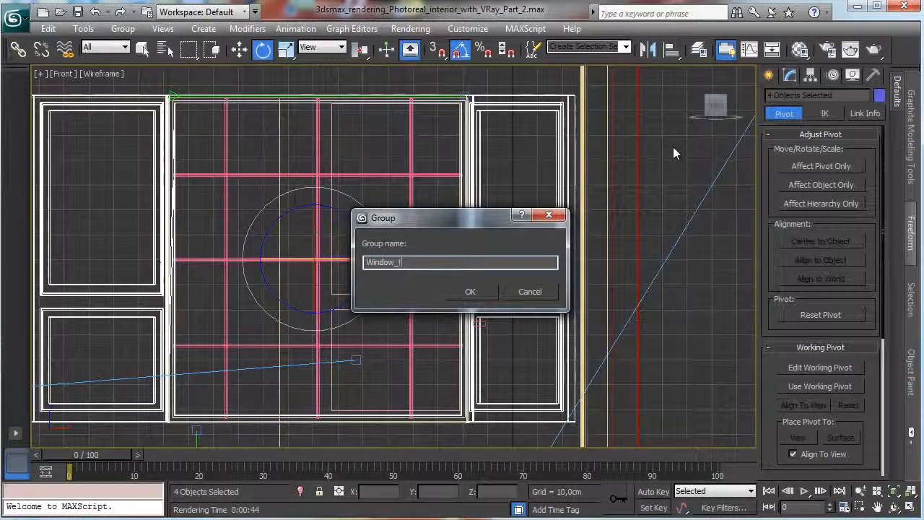
pyautogui.write('1')
pyautogui.press('Return')
pyautogui.click(859, 492)
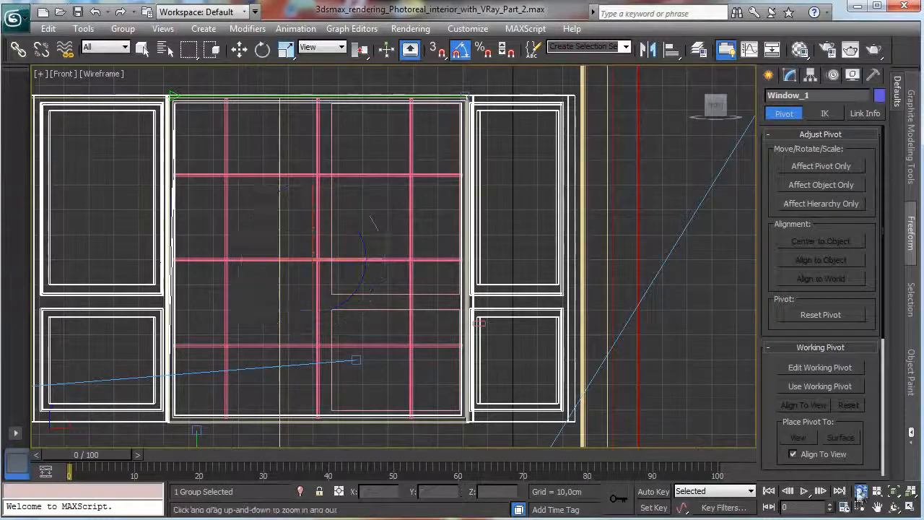
pyautogui.moveTo(375, 235); pyautogui.dragTo(378, 373)
pyautogui.press('w')
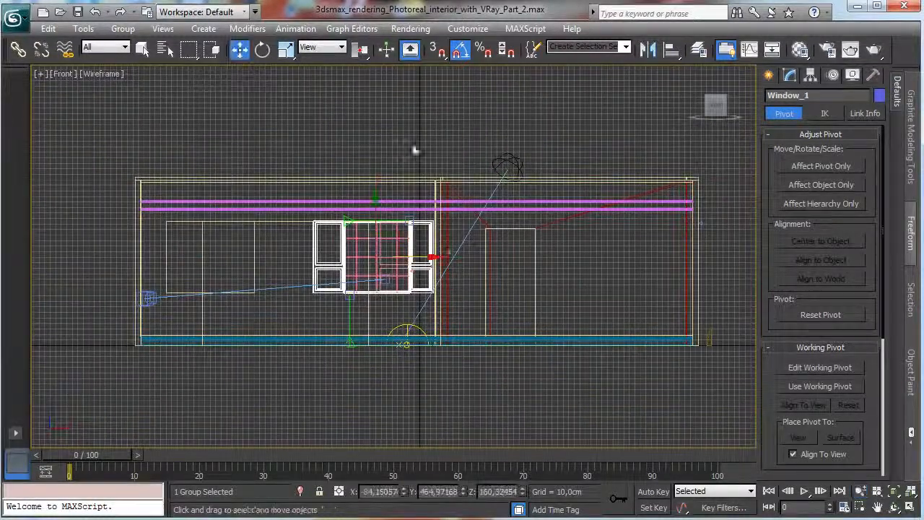
pyautogui.moveTo(430, 258)
pyautogui.keyDown('shift'); pyautogui.mouseDown()
pyautogui.moveTo(270, 259)
pyautogui.moveTo(284, 260)
pyautogui.mouseUp(); pyautogui.keyUp('shift')
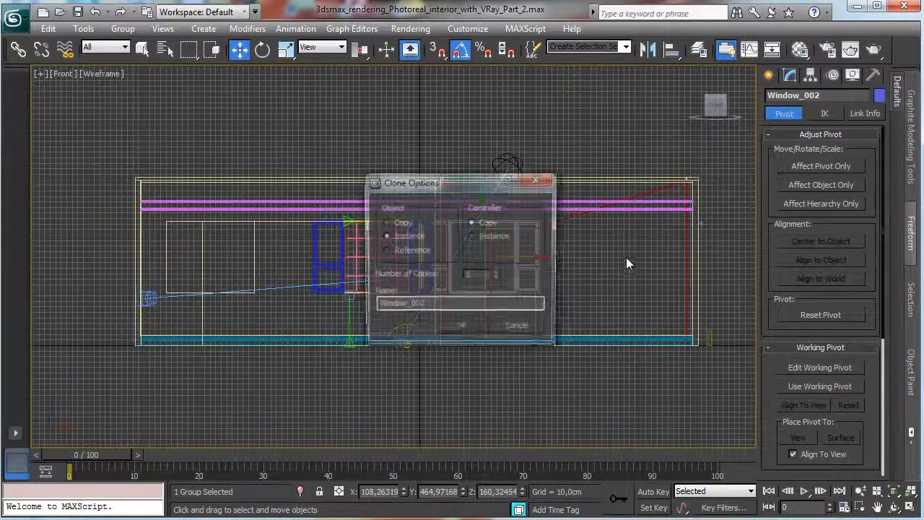
pyautogui.click(538, 328)
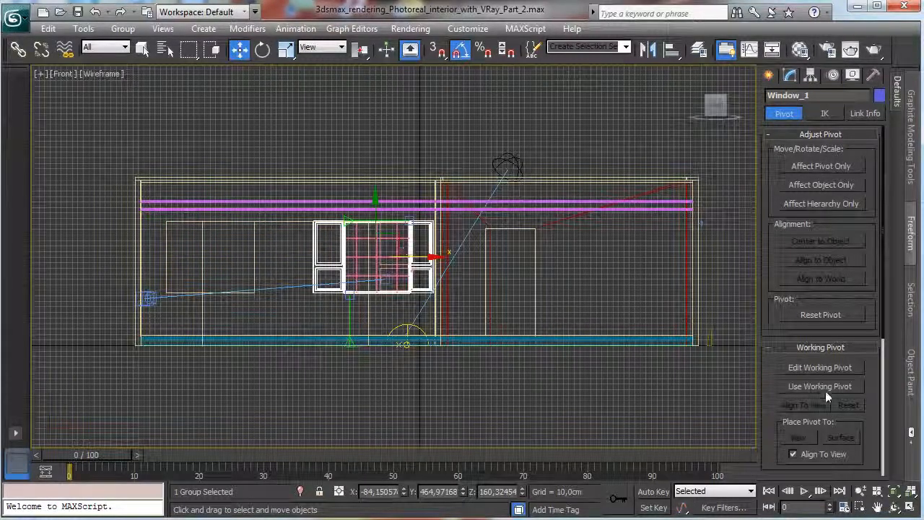
# Ungroup the Window_1 group in the Front view.
pyautogui.click(860, 507)
pyautogui.moveTo(330, 221); pyautogui.dragTo(455, 318)
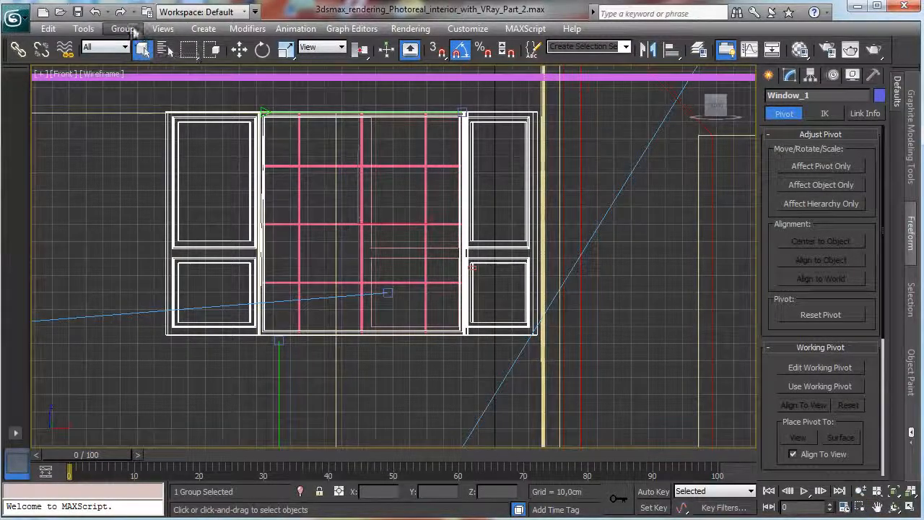
pyautogui.click(123, 29)
pyautogui.click(156, 63)
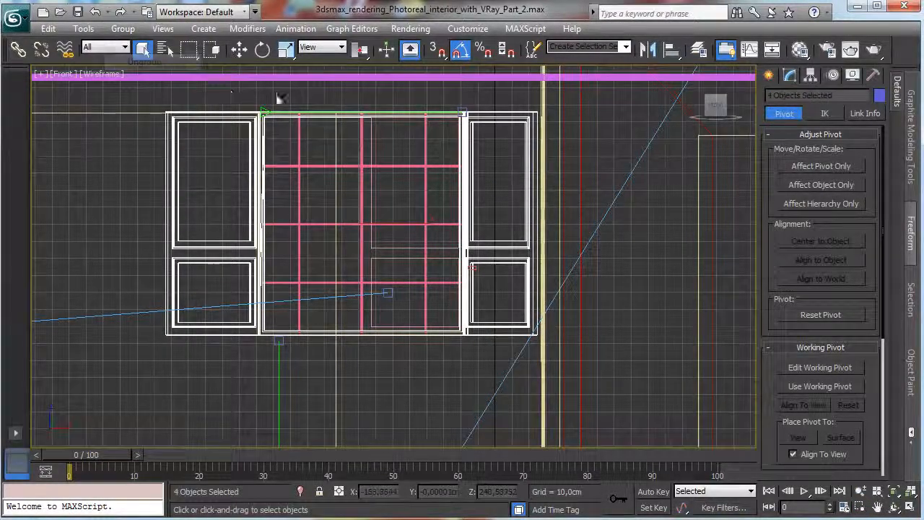
# Add the window's three vertical and three horizontal glazing bars to the selection of shutters, frame and glass.
pyautogui.keyDown('ctrl'); pyautogui.click(299, 155); pyautogui.keyUp('ctrl')
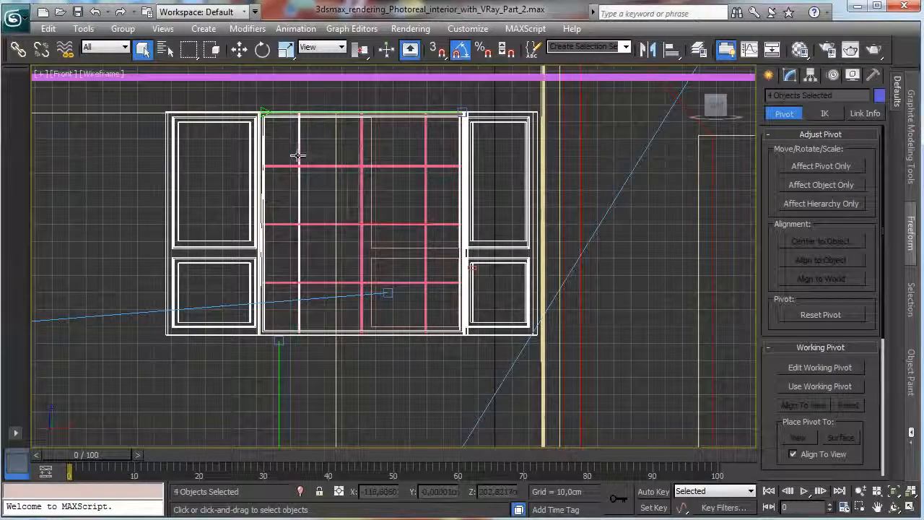
pyautogui.keyDown('ctrl'); pyautogui.click(306, 166); pyautogui.keyUp('ctrl')
pyautogui.keyDown('ctrl'); pyautogui.click(362, 157); pyautogui.keyUp('ctrl')
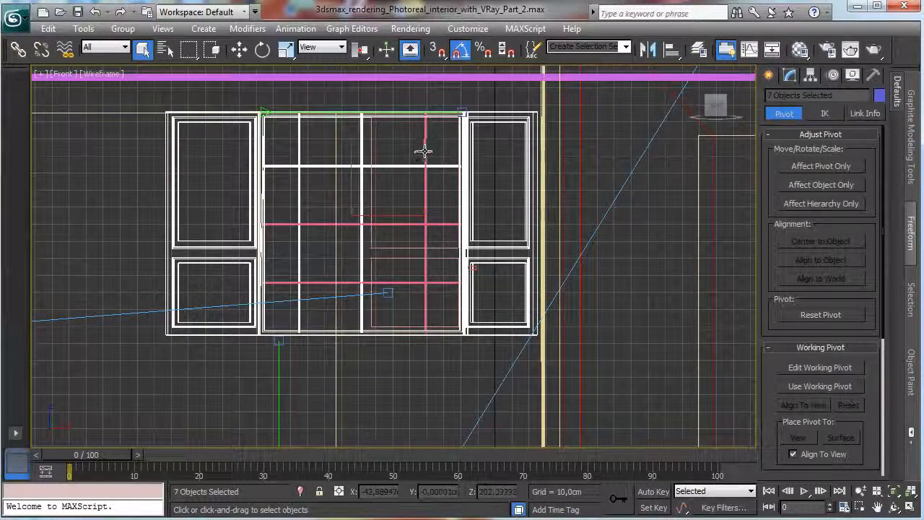
pyautogui.keyDown('ctrl'); pyautogui.click(425, 152); pyautogui.keyUp('ctrl')
pyautogui.keyDown('ctrl'); pyautogui.click(424, 224); pyautogui.keyUp('ctrl')
pyautogui.keyDown('ctrl'); pyautogui.click(388, 283); pyautogui.keyUp('ctrl')
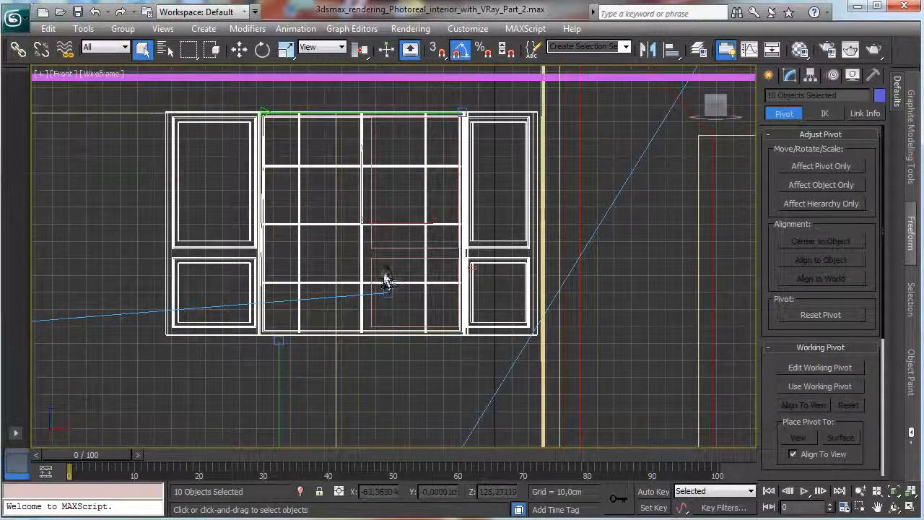
# Group all the selected window parts under the name Windows_1.
pyautogui.click(123, 28)
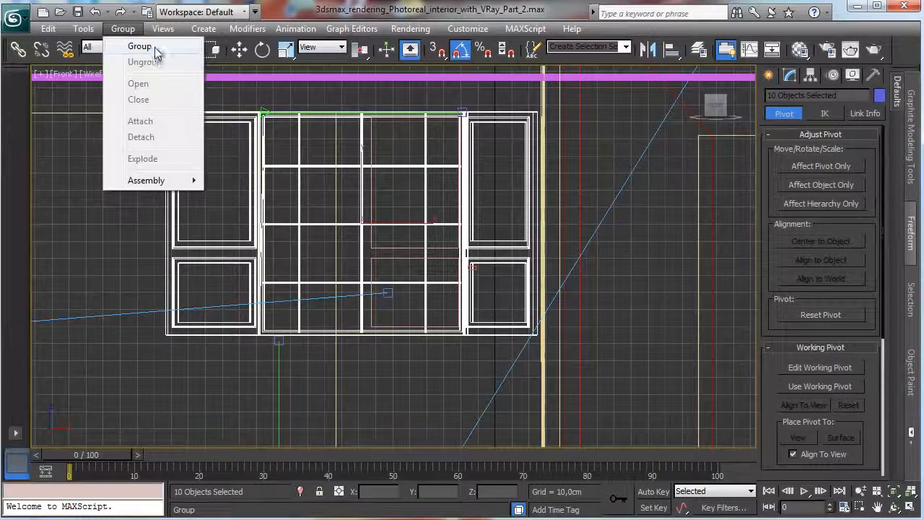
pyautogui.click(140, 46)
pyautogui.write('Windows_1')
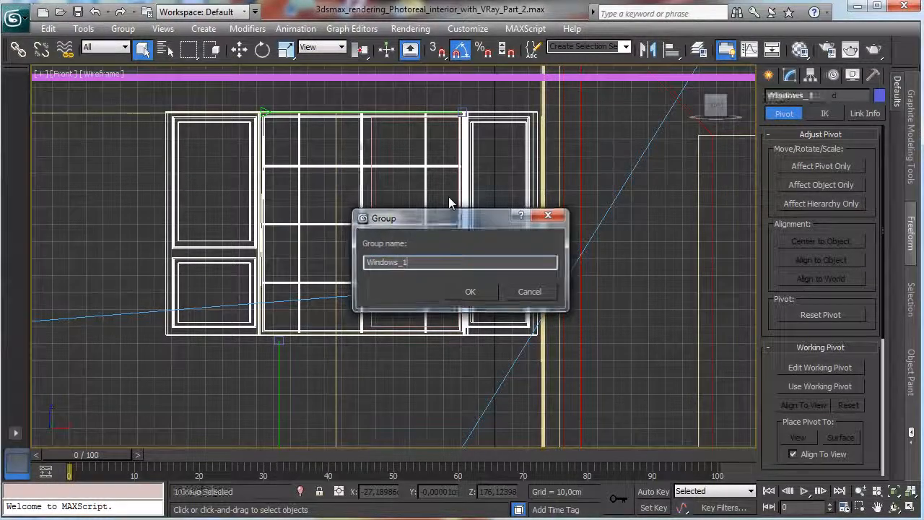
pyautogui.press('Return')
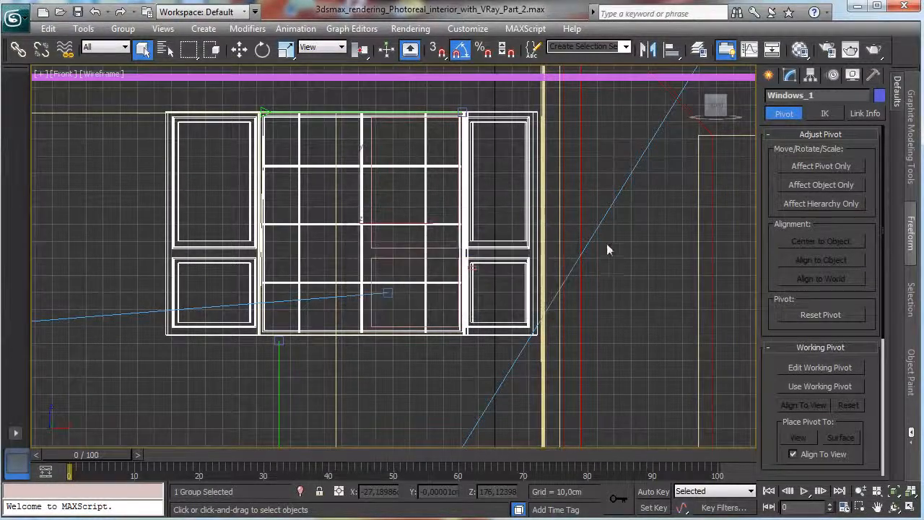
# Clone the Windows_1 group along negative X in the Front view as one independent copy named Windows_002.
pyautogui.press('w')
pyautogui.keyDown('shift'); pyautogui.moveTo(411, 228); pyautogui.dragTo(36, 221); pyautogui.keyUp('shift')
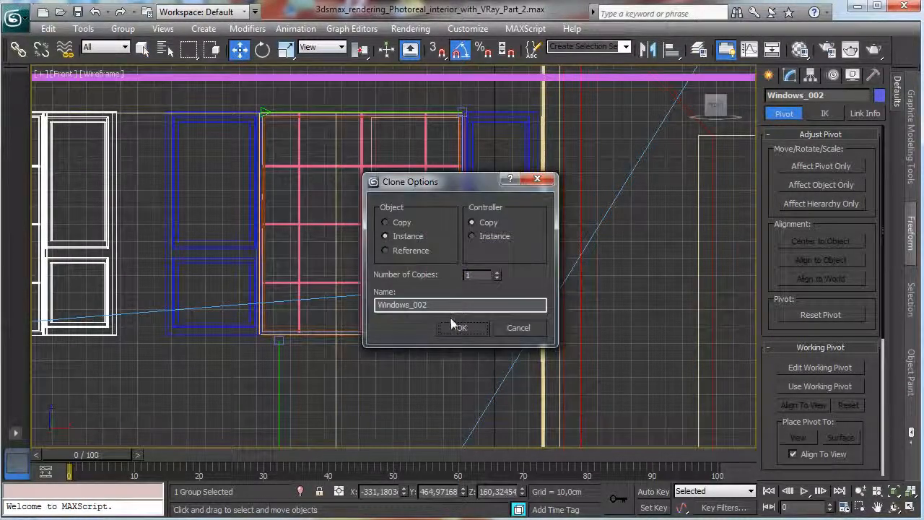
pyautogui.click(385, 222)
pyautogui.click(461, 327)
# Move the copied window group along X to about -388 in the Front view, toward the room's corner.
pyautogui.click(876, 508)
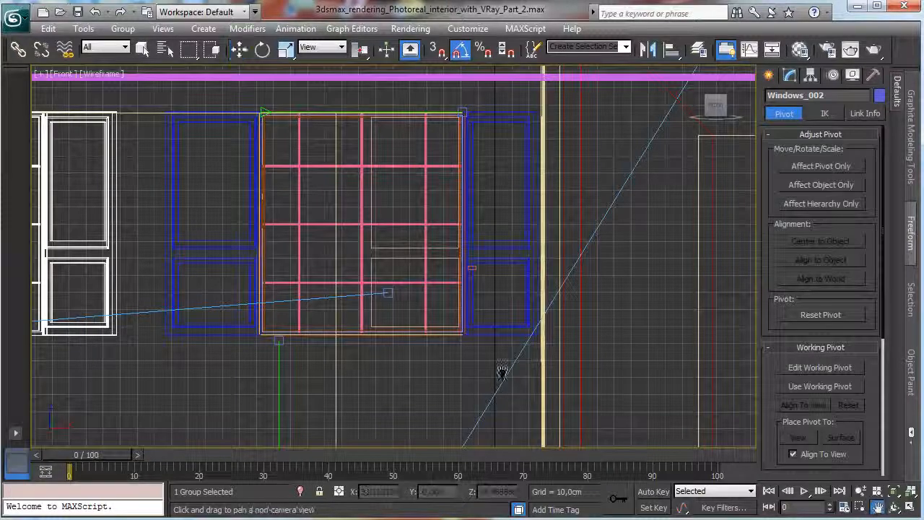
pyautogui.moveTo(300, 296); pyautogui.dragTo(756, 314)
pyautogui.click(239, 49)
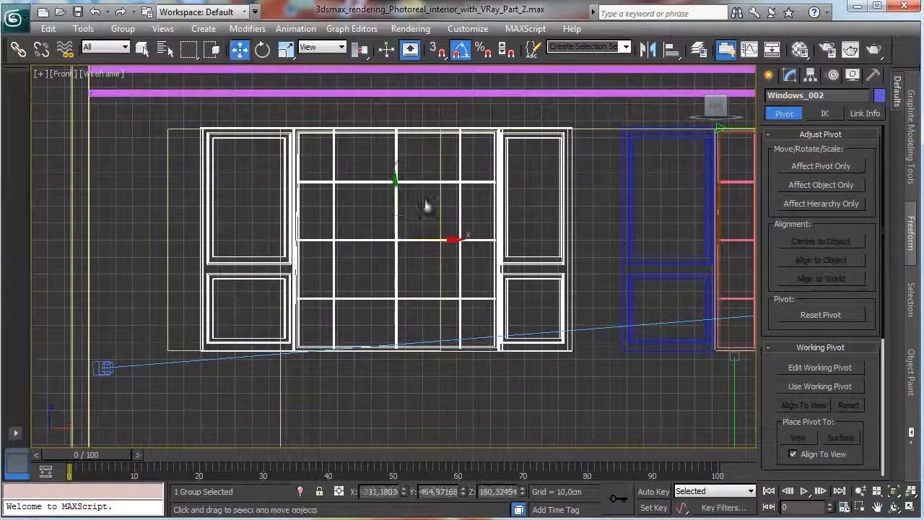
pyautogui.moveTo(449, 242); pyautogui.dragTo(354, 217)
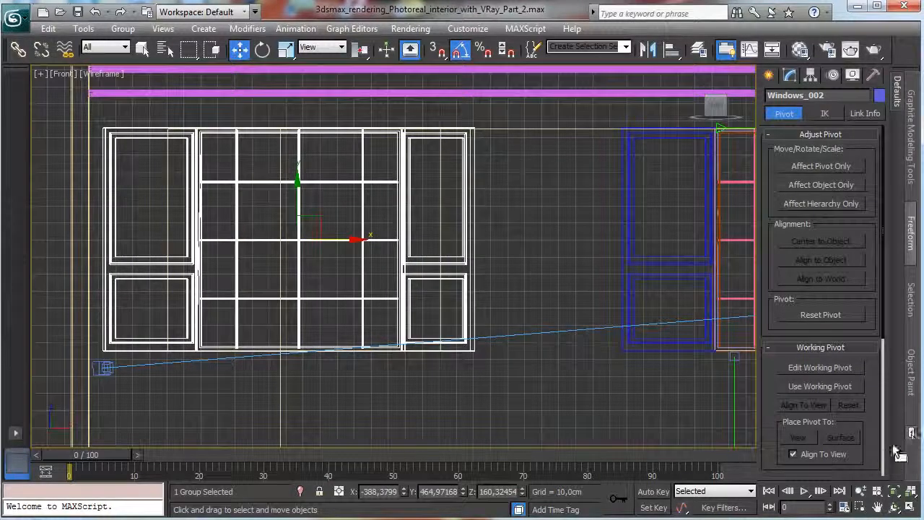
# Frame the copied window in the Top view and open its group for editing individual parts.
pyautogui.click(897, 508)
pyautogui.click(910, 509)
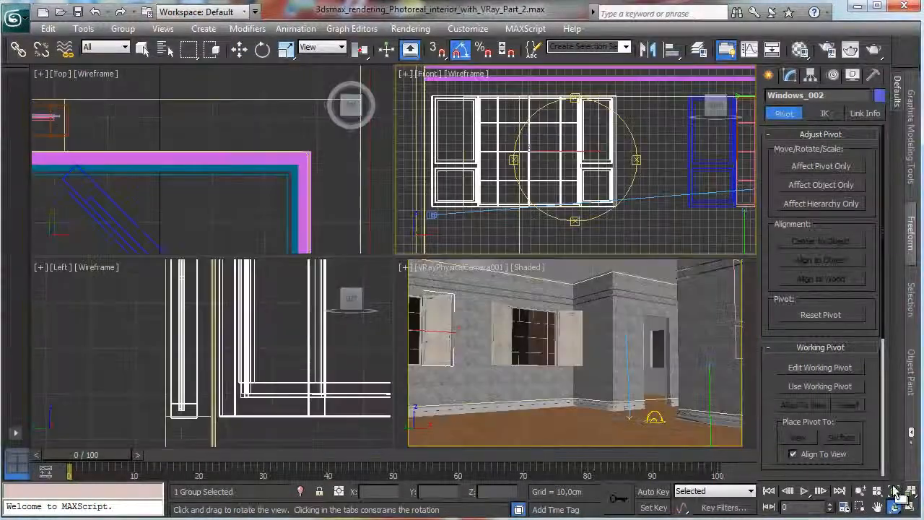
pyautogui.rightClick(280, 190)
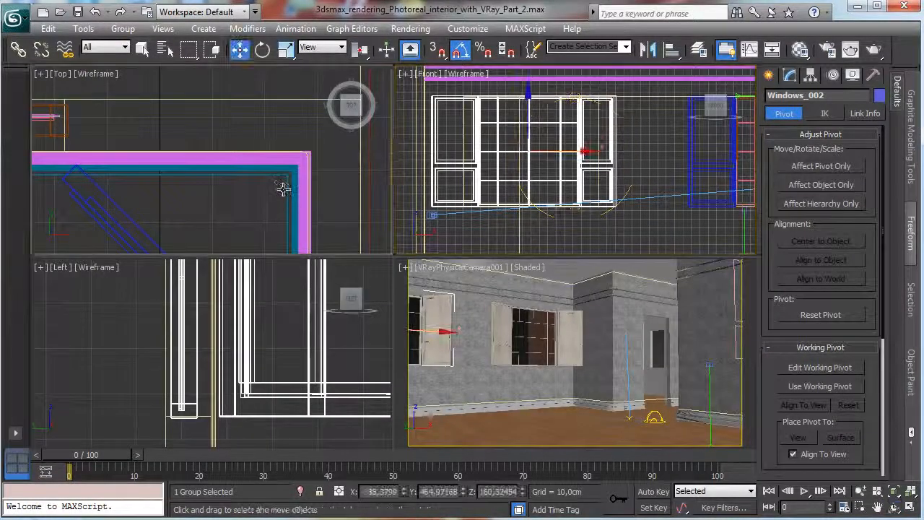
pyautogui.press('w')
pyautogui.click(892, 491)
pyautogui.click(860, 508)
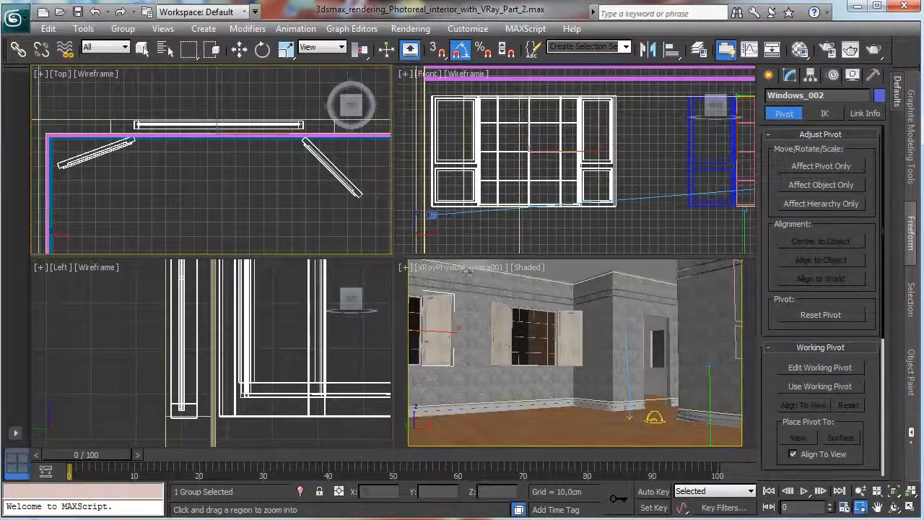
pyautogui.moveTo(81, 100); pyautogui.dragTo(371, 184)
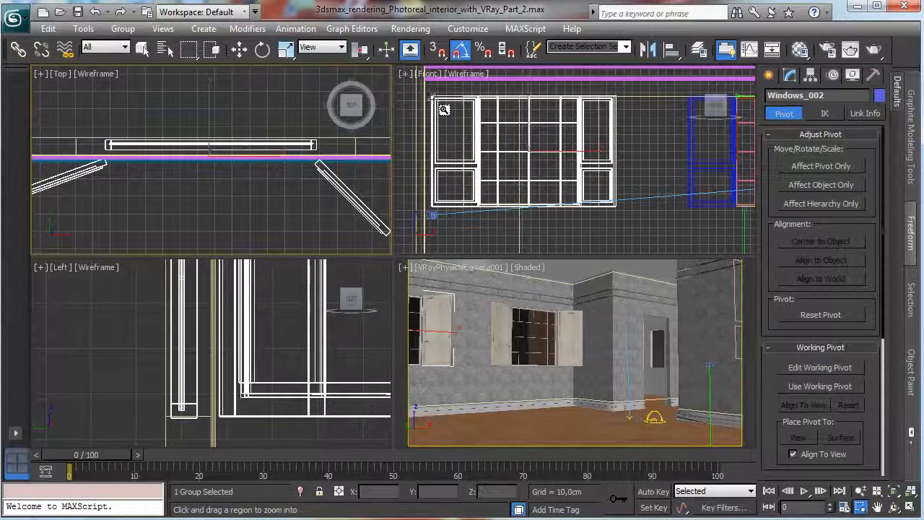
pyautogui.click(142, 50)
pyautogui.click(283, 193)
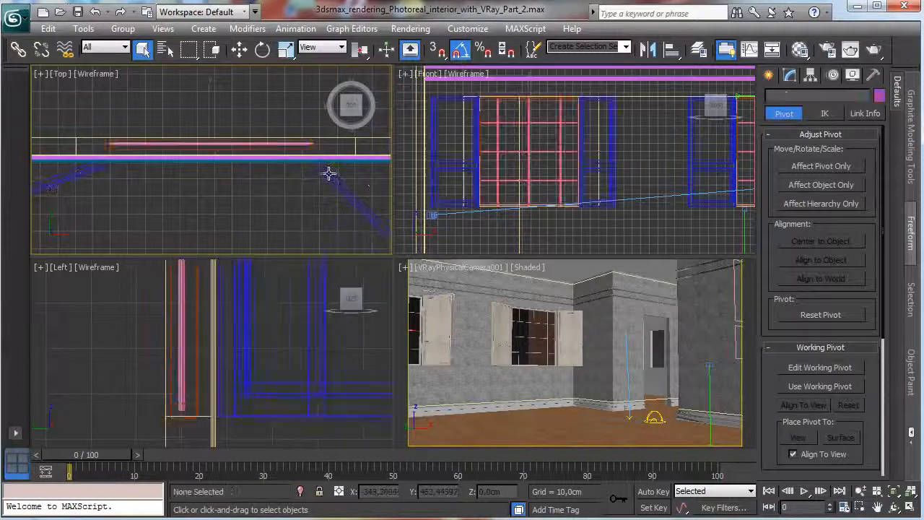
pyautogui.click(330, 175)
pyautogui.click(123, 28)
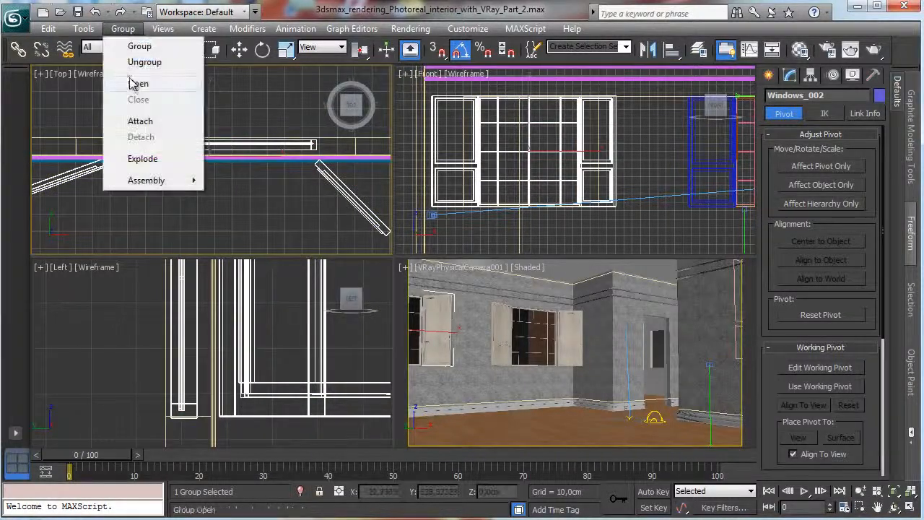
pyautogui.click(138, 84)
# Move the copied window's right shutter outward along X to about -301 and rotate it closer to the wall.
pyautogui.click(325, 169)
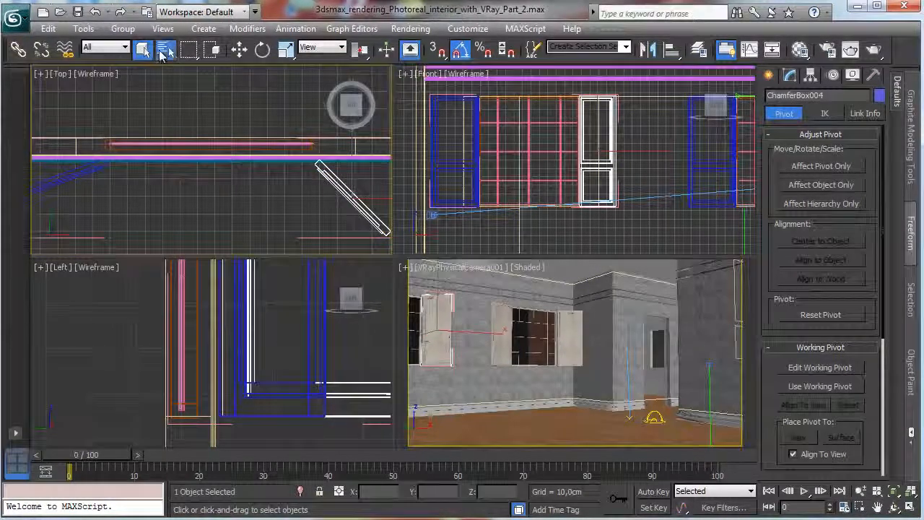
pyautogui.click(164, 49)
pyautogui.click(764, 439)
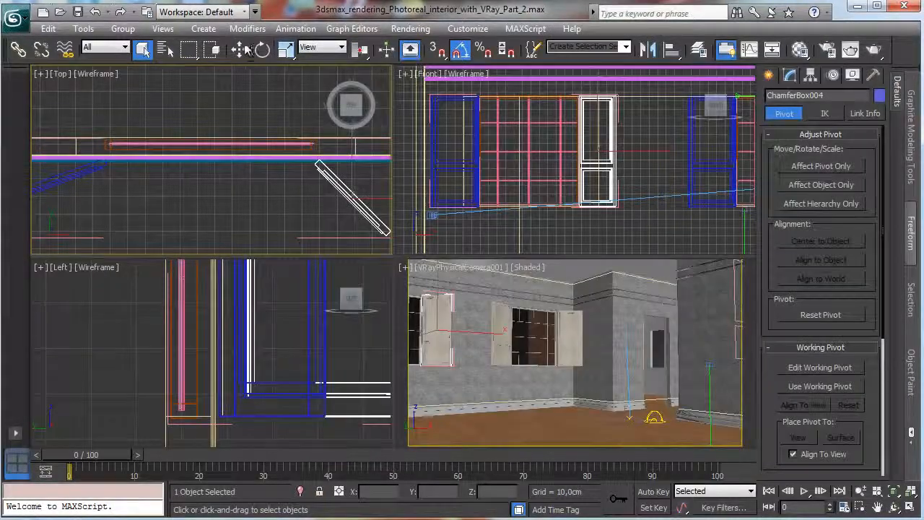
pyautogui.click(239, 49)
pyautogui.moveTo(359, 165); pyautogui.dragTo(396, 165)
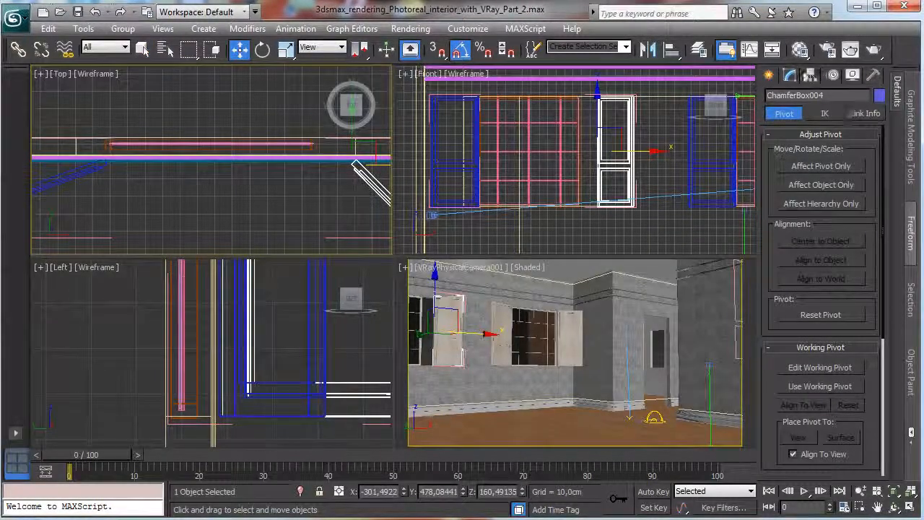
pyautogui.click(263, 49)
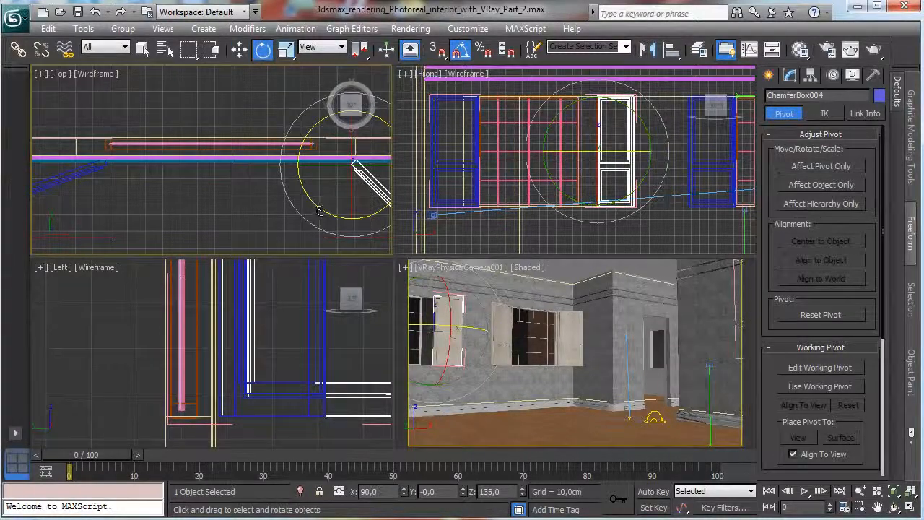
pyautogui.moveTo(327, 211); pyautogui.dragTo(346, 215)
# Move the copied window's left shutter outward along X and rotate it about 30 degrees away from the wall.
pyautogui.click(74, 174)
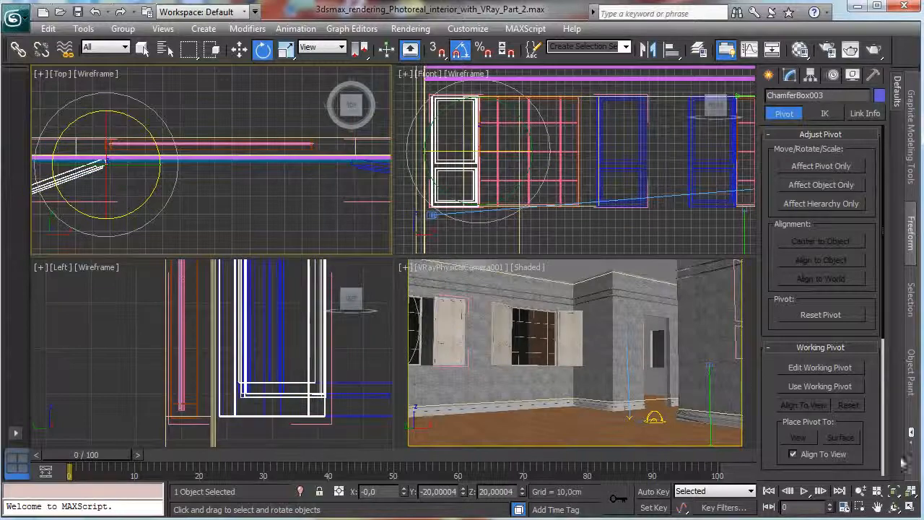
pyautogui.click(877, 508)
pyautogui.moveTo(289, 224); pyautogui.dragTo(328, 200)
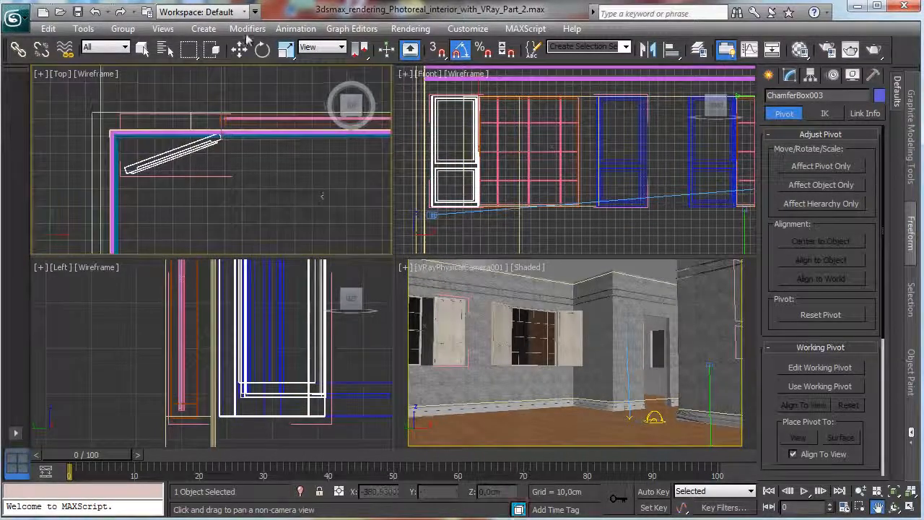
pyautogui.click(239, 49)
pyautogui.moveTo(263, 142); pyautogui.dragTo(248, 169)
pyautogui.click(262, 49)
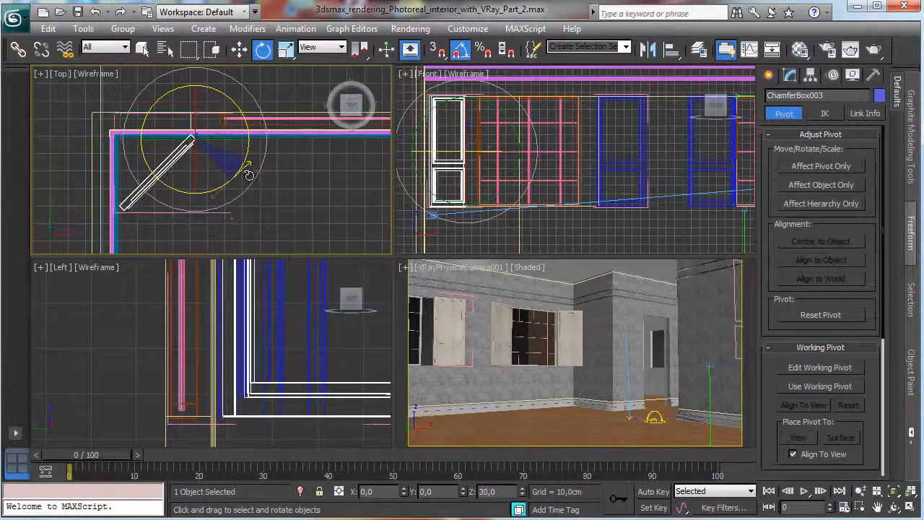
# Select the copied window's exterior frame and open its vertices for editing in an enlarged Top view.
pyautogui.click(282, 120)
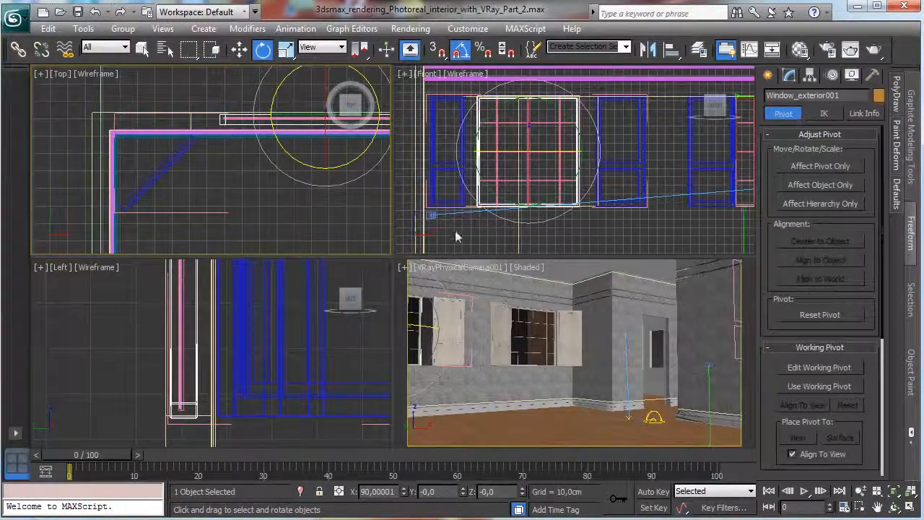
pyautogui.rightClick(615, 203)
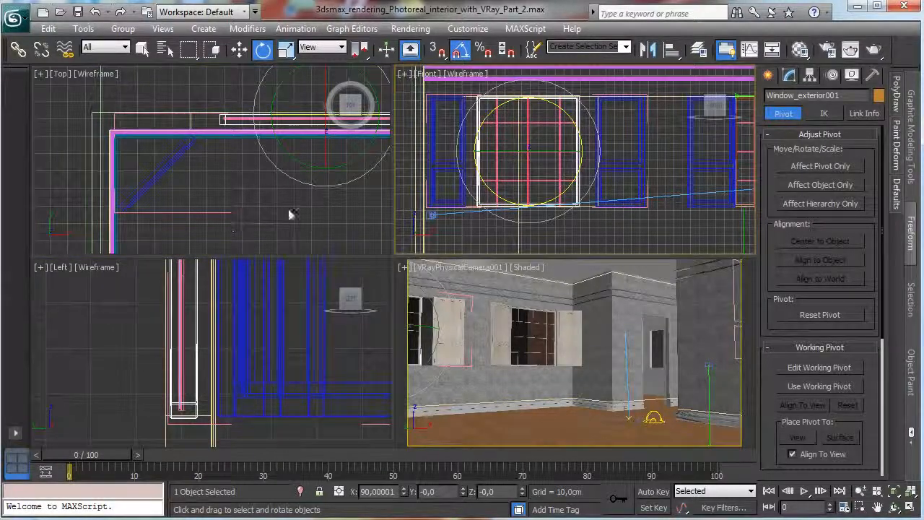
pyautogui.rightClick(380, 252)
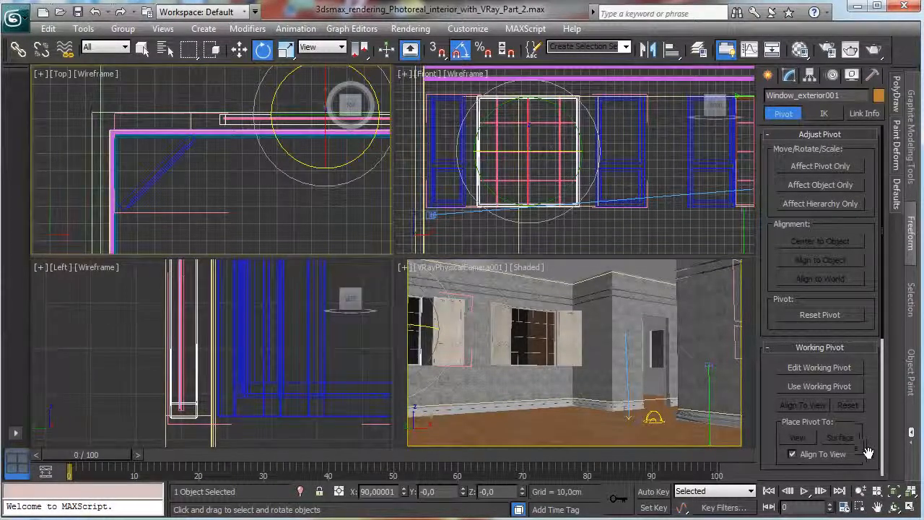
pyautogui.click(894, 493)
pyautogui.click(911, 507)
pyautogui.click(861, 491)
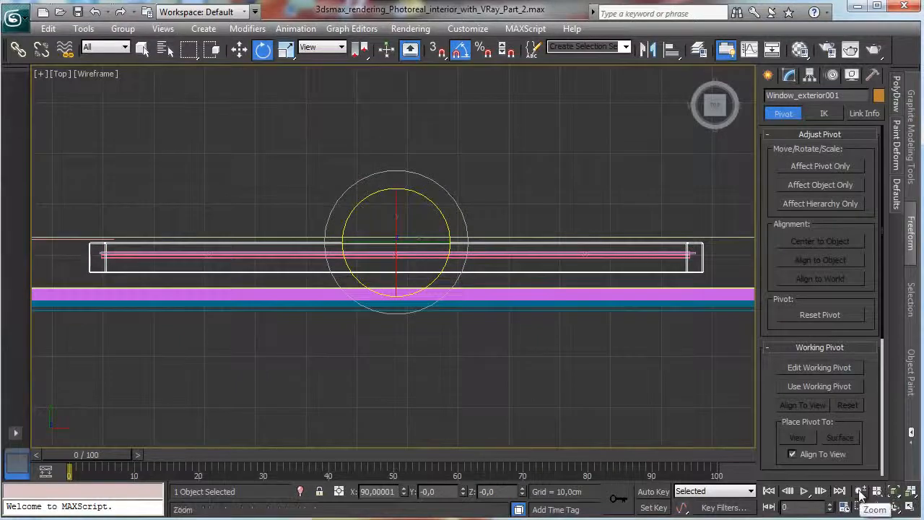
pyautogui.moveTo(492, 318); pyautogui.dragTo(495, 345)
pyautogui.click(789, 75)
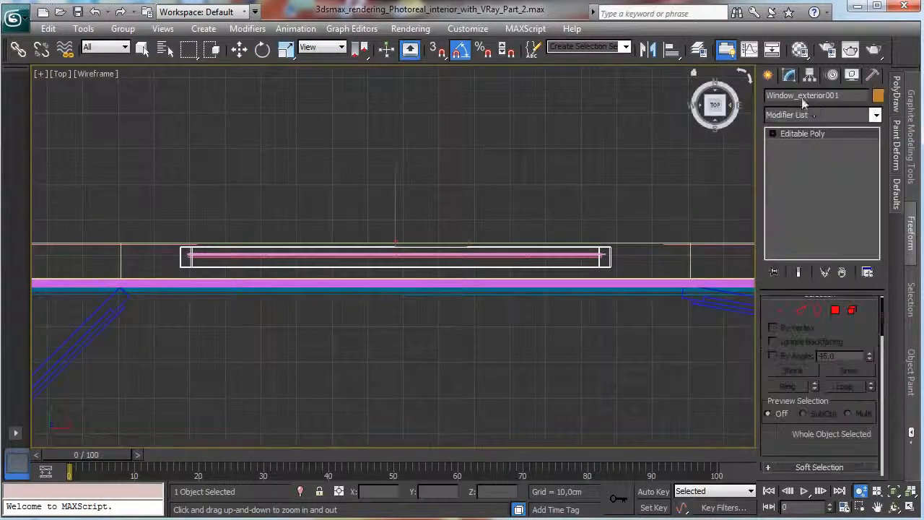
pyautogui.click(781, 310)
# Move the vertices at the frame's right end outward along X to about -300, using the View reference coordinate system.
pyautogui.moveTo(548, 215); pyautogui.dragTo(695, 308)
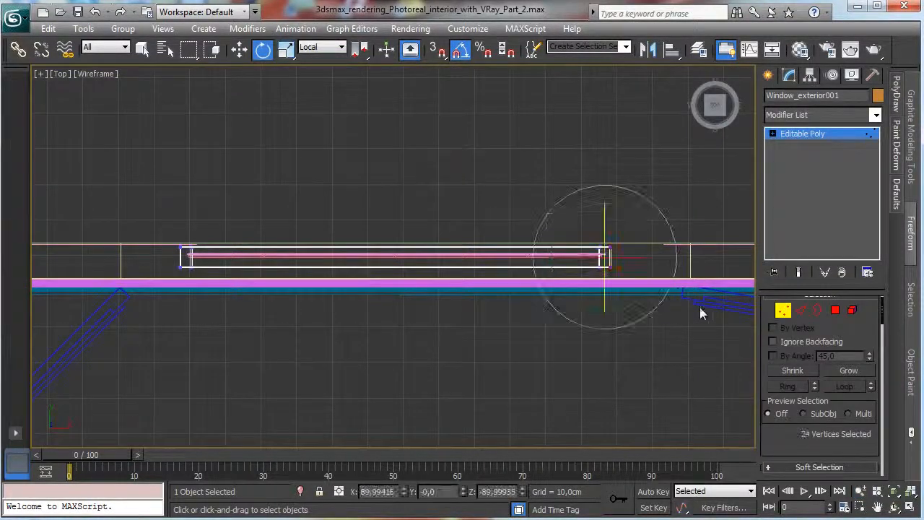
pyautogui.click(240, 49)
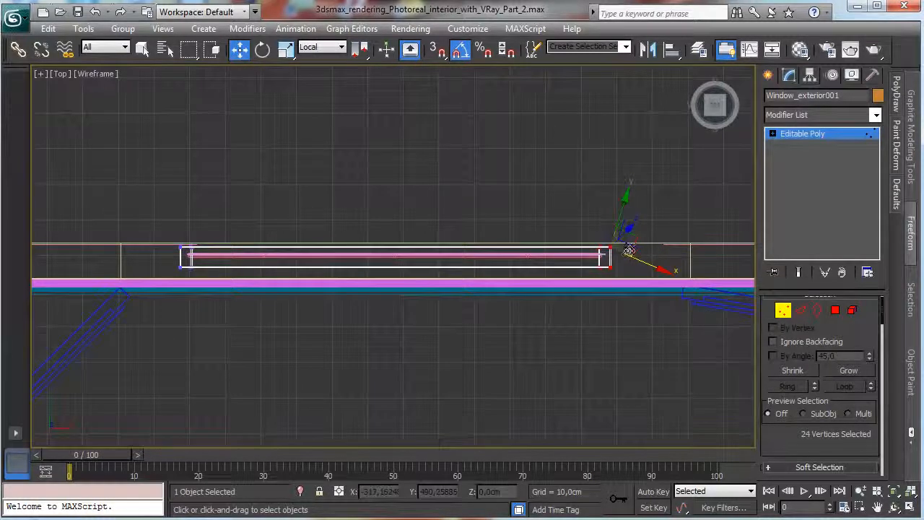
pyautogui.click(322, 47)
pyautogui.click(320, 67)
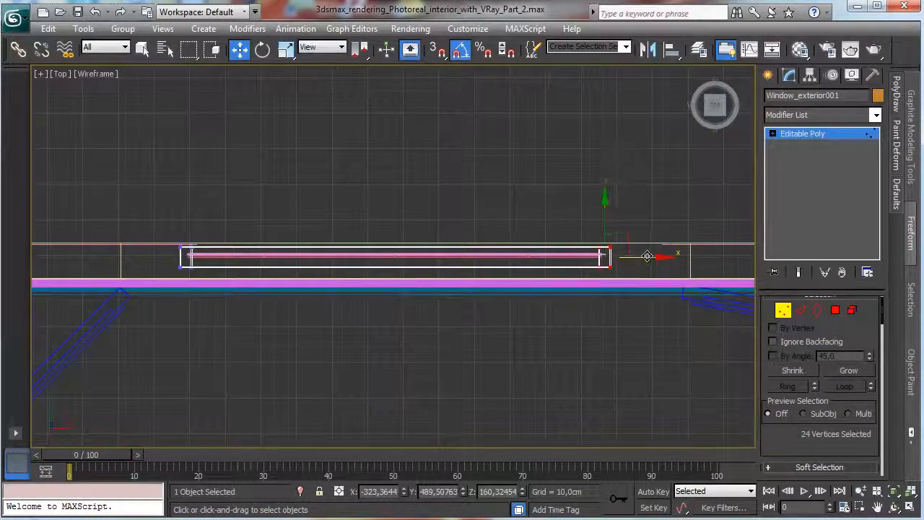
pyautogui.moveTo(647, 256); pyautogui.dragTo(728, 257)
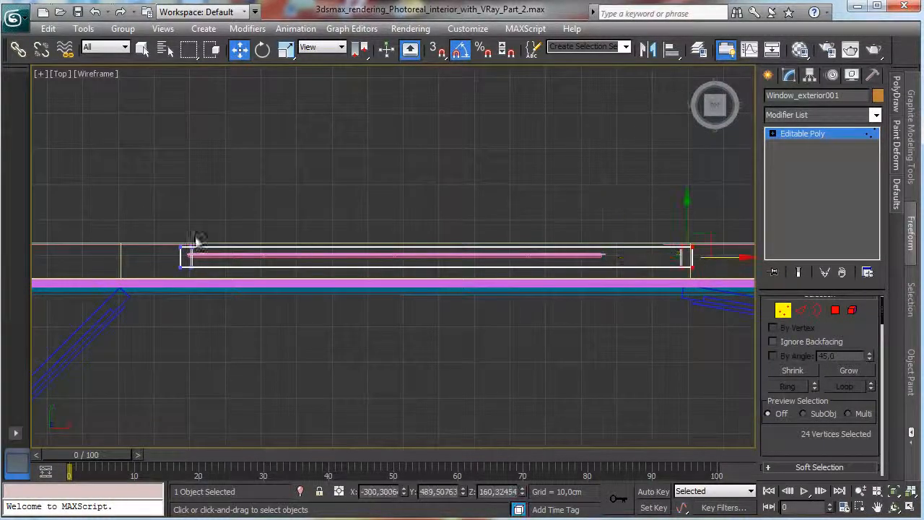
# Move the vertices at the frame's left end outward to the edge of the wall opening and end vertex editing.
pyautogui.moveTo(222, 292); pyautogui.dragTo(127, 258)
pyautogui.click(386, 262)
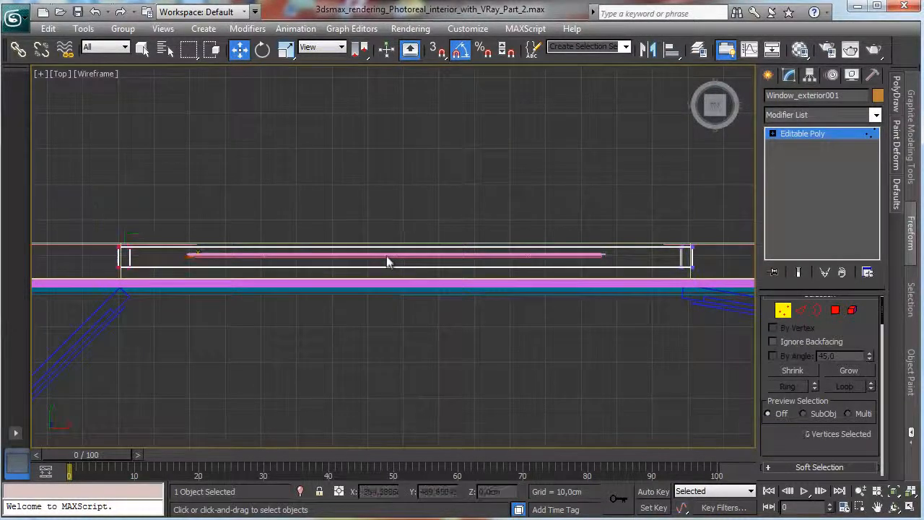
pyautogui.click(782, 311)
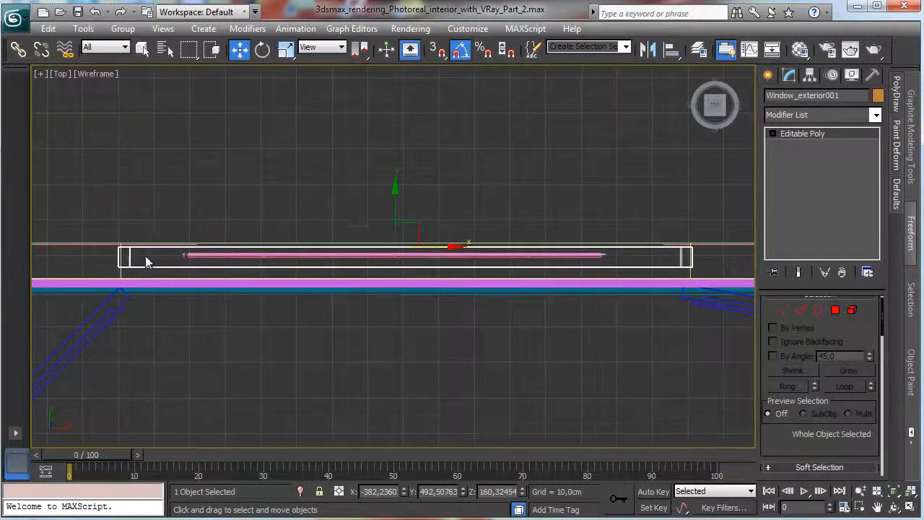
# Widen the copied window's glass to about 164.29 cm and move it along X to about -378.5 in the Front view.
pyautogui.moveTo(282, 270); pyautogui.dragTo(621, 264)
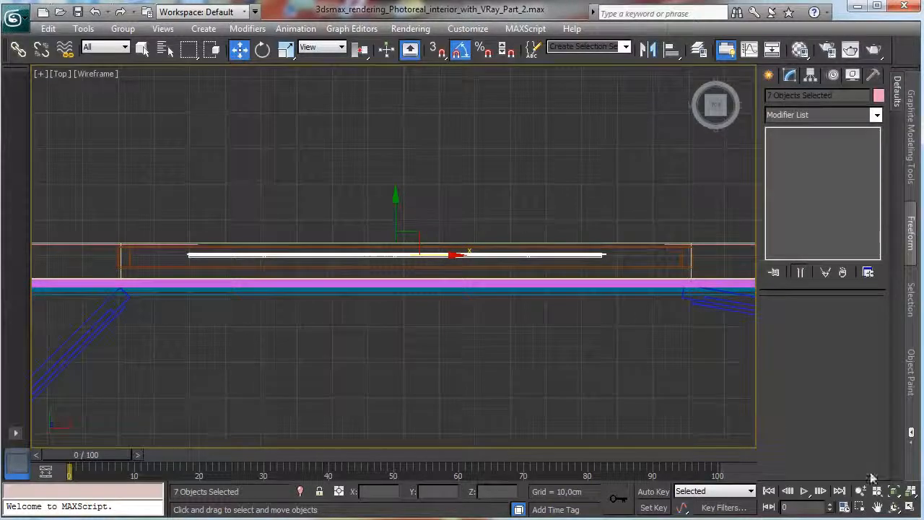
pyautogui.click(909, 508)
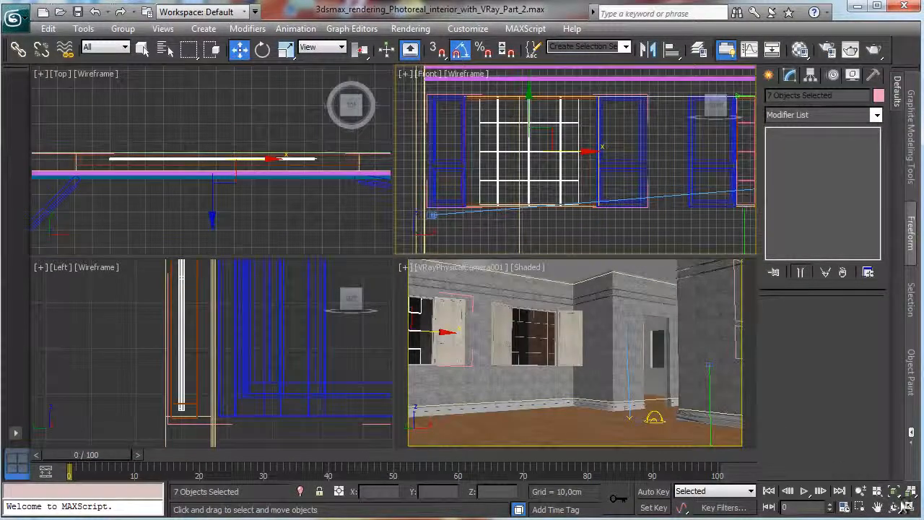
pyautogui.click(908, 508)
pyautogui.rightClick(367, 187)
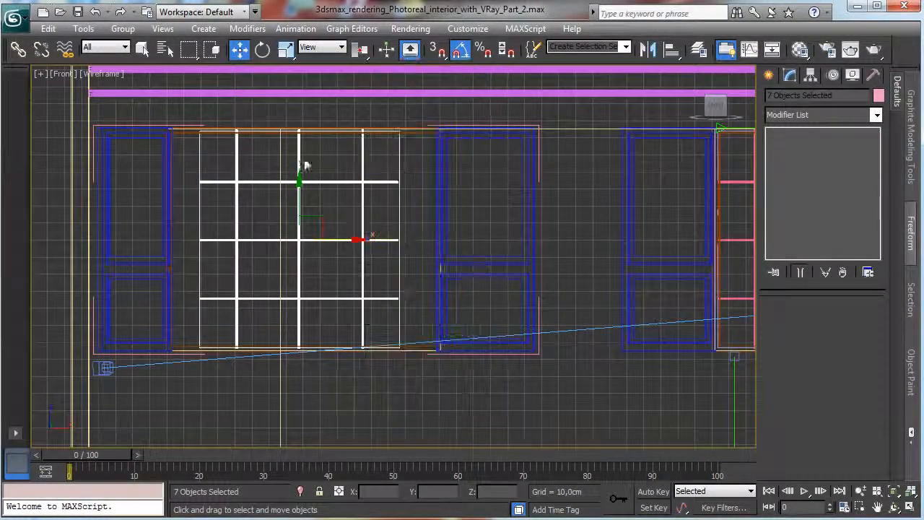
pyautogui.click(398, 161)
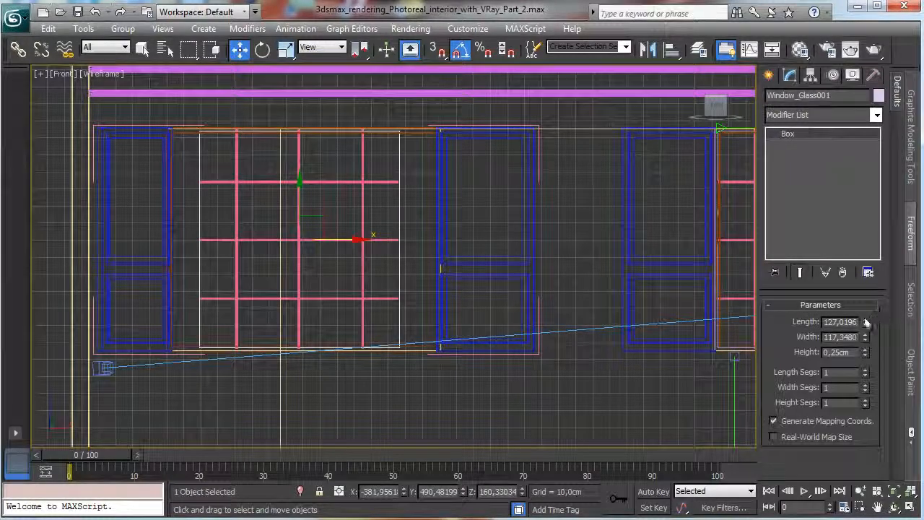
pyautogui.moveTo(867, 322); pyautogui.dragTo(869, 302)
pyautogui.click(95, 12)
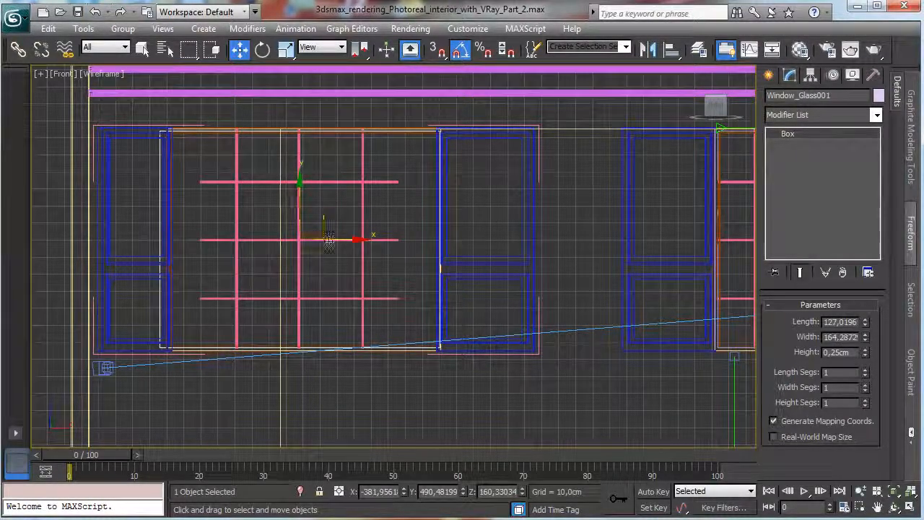
pyautogui.moveTo(329, 240); pyautogui.dragTo(336, 239)
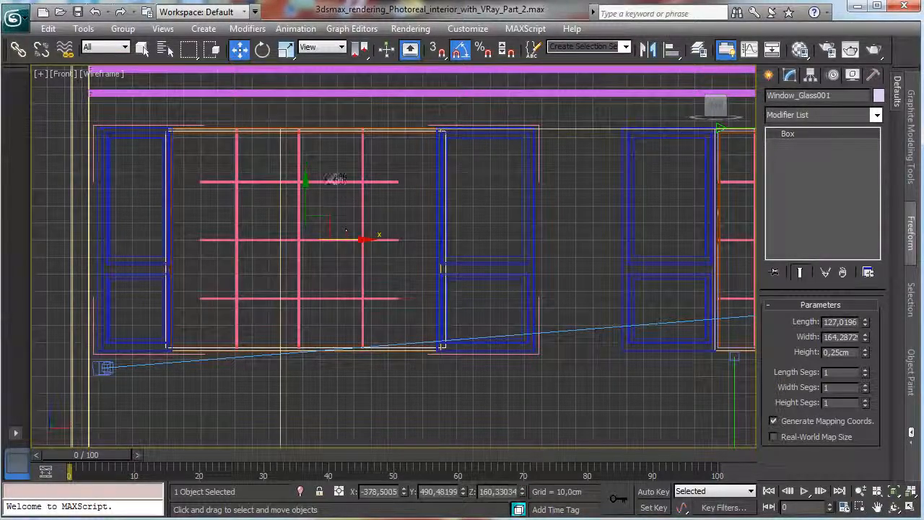
# Move the copied window's three horizontal bars along X to about -301 and set their extrusion amount to 160 cm.
pyautogui.click(340, 182)
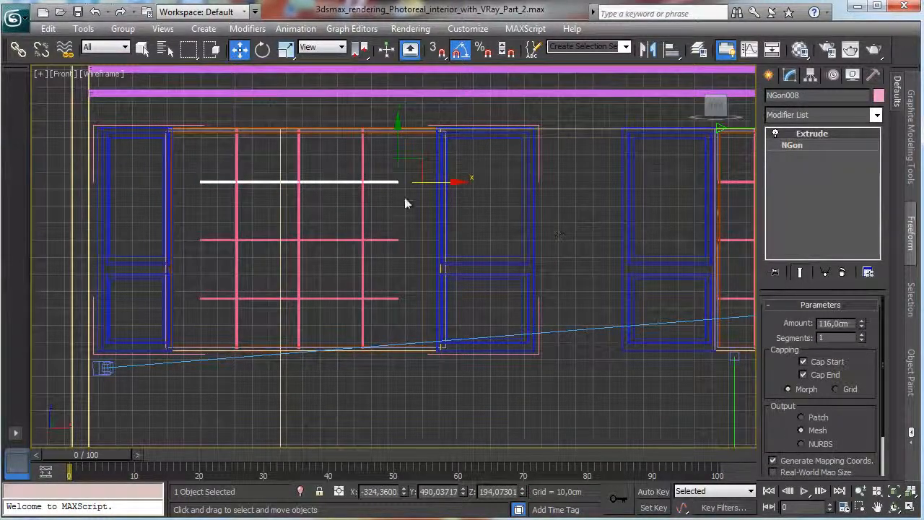
pyautogui.keyDown('ctrl'); pyautogui.click(387, 240); pyautogui.keyUp('ctrl')
pyautogui.keyDown('ctrl'); pyautogui.click(383, 297); pyautogui.keyUp('ctrl')
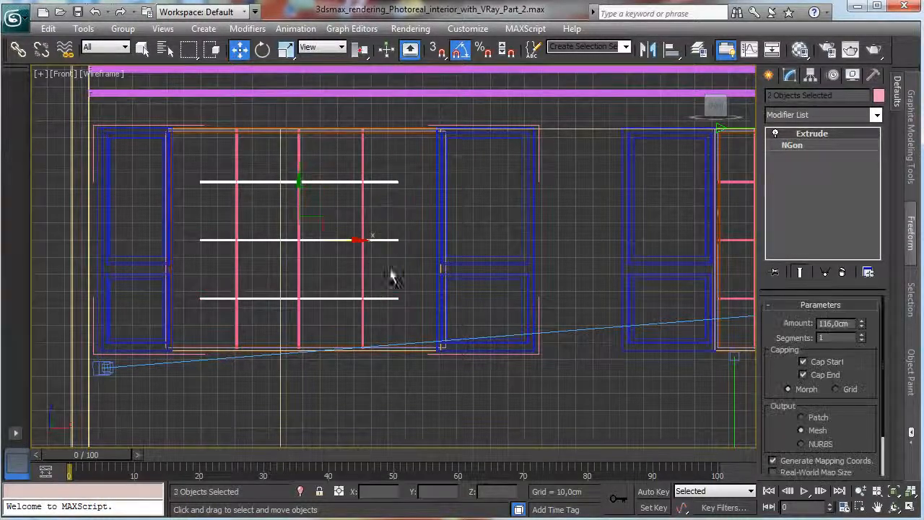
pyautogui.moveTo(352, 241); pyautogui.dragTo(389, 237)
pyautogui.click(413, 182)
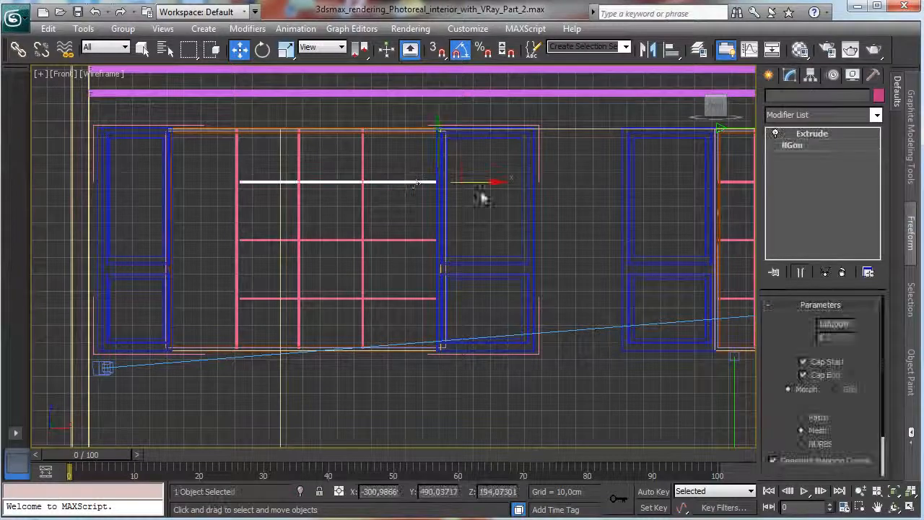
pyautogui.moveTo(861, 313); pyautogui.dragTo(844, 257)
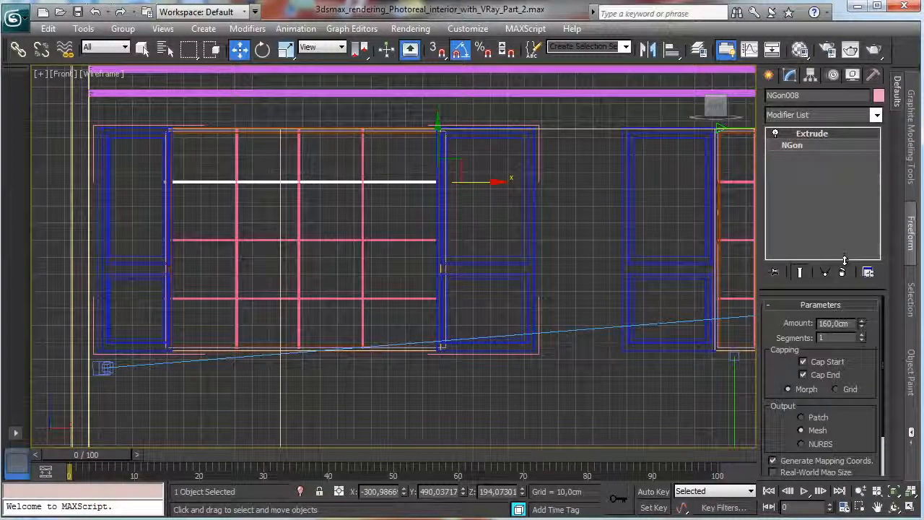
# Copy the rightmost vertical bar to X about -323 and the leftmost one to X about -438.5, as one Copy each.
pyautogui.click(363, 165)
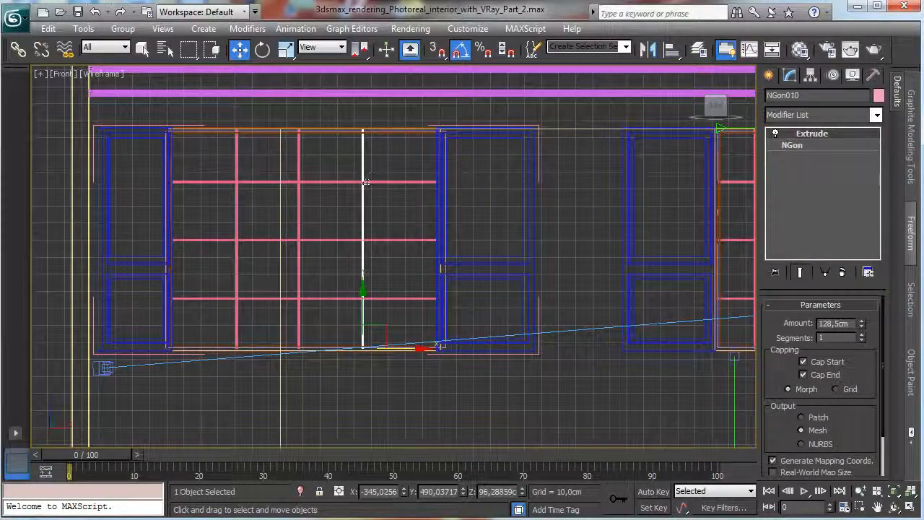
pyautogui.keyDown('shift'); pyautogui.moveTo(401, 351); pyautogui.dragTo(439, 349); pyautogui.keyUp('shift')
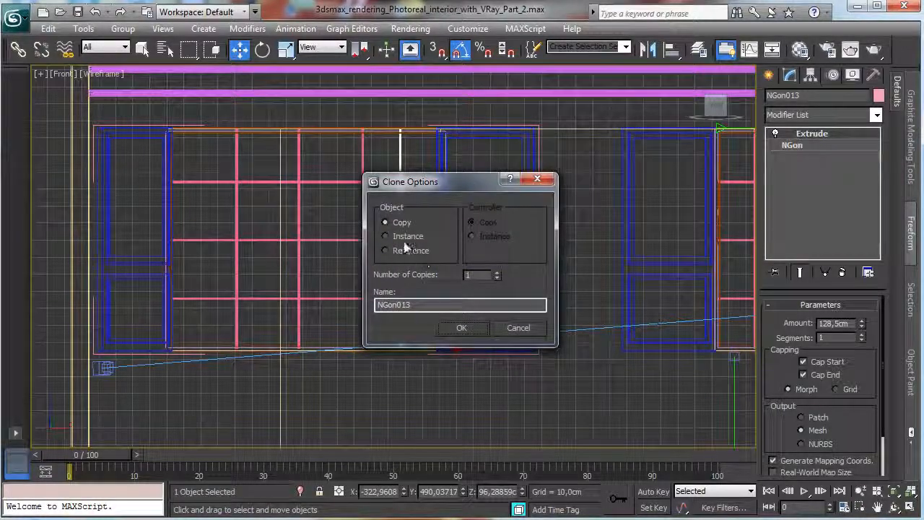
pyautogui.click(462, 328)
pyautogui.click(238, 229)
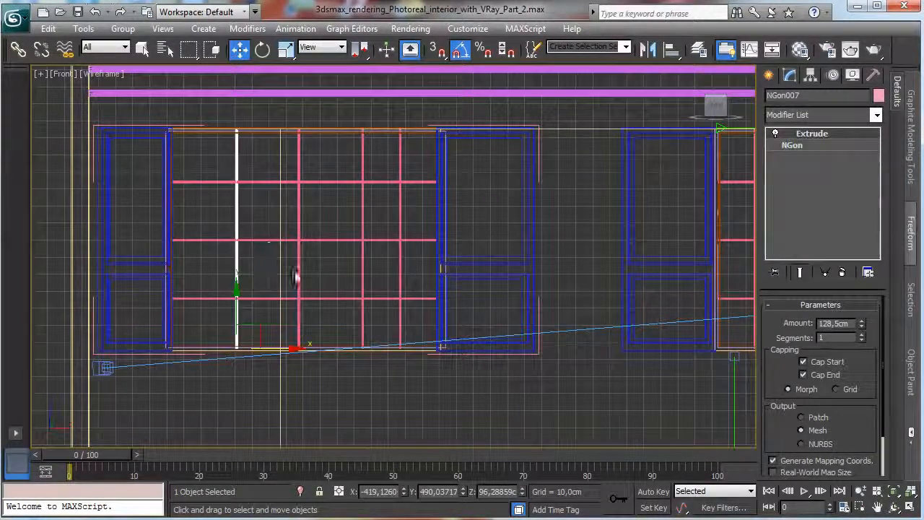
pyautogui.keyDown('shift'); pyautogui.moveTo(281, 351); pyautogui.dragTo(248, 351); pyautogui.keyUp('shift')
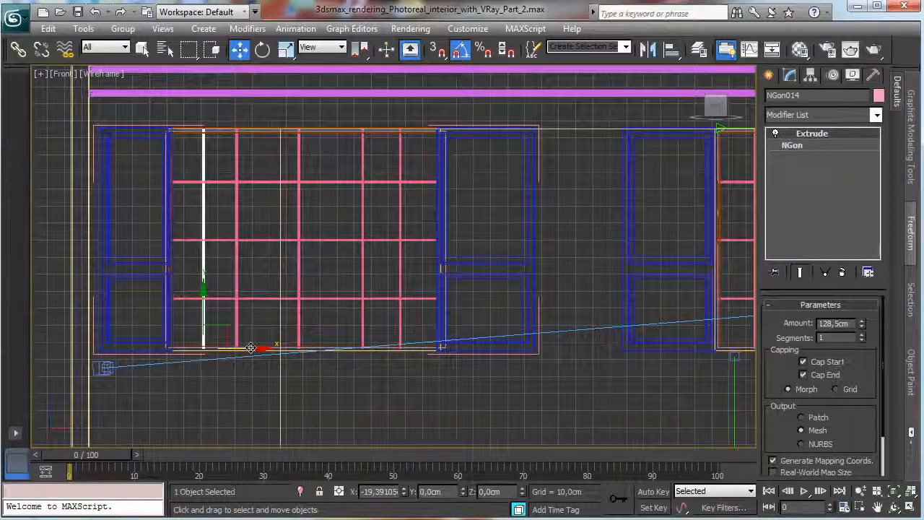
pyautogui.click(463, 328)
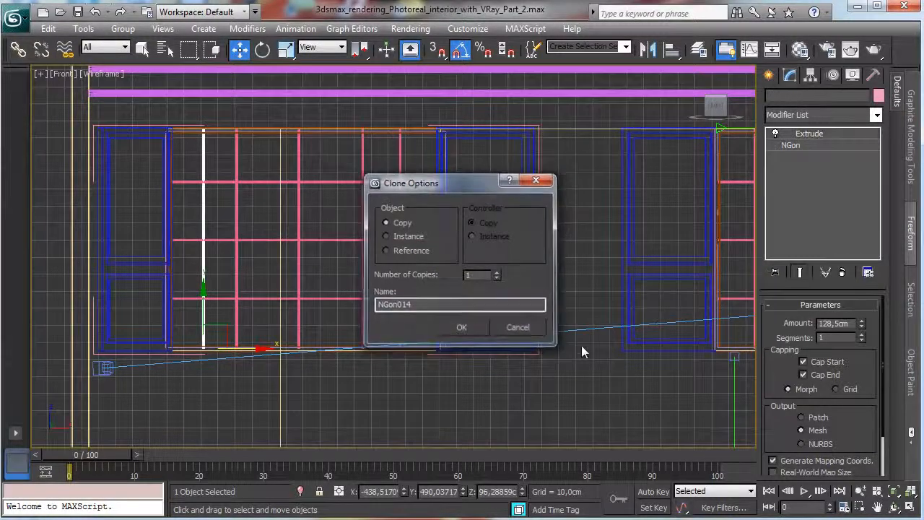
# Close the copied window's group and return to the four-view layout.
pyautogui.click(471, 279)
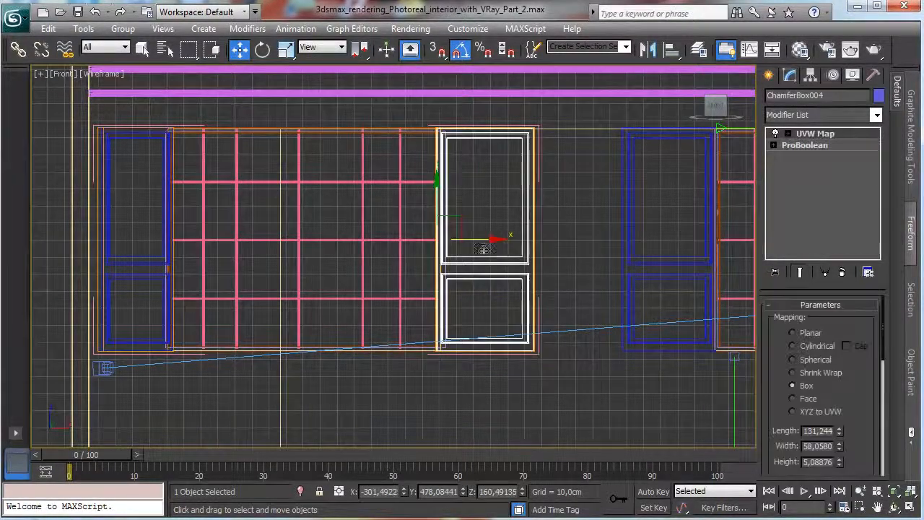
pyautogui.click(123, 28)
pyautogui.click(148, 99)
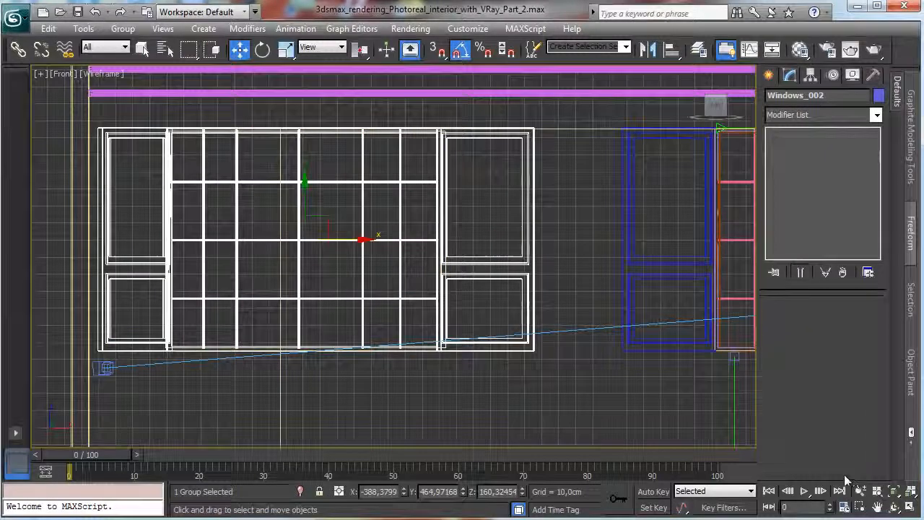
pyautogui.hotkey('alt', 'w')
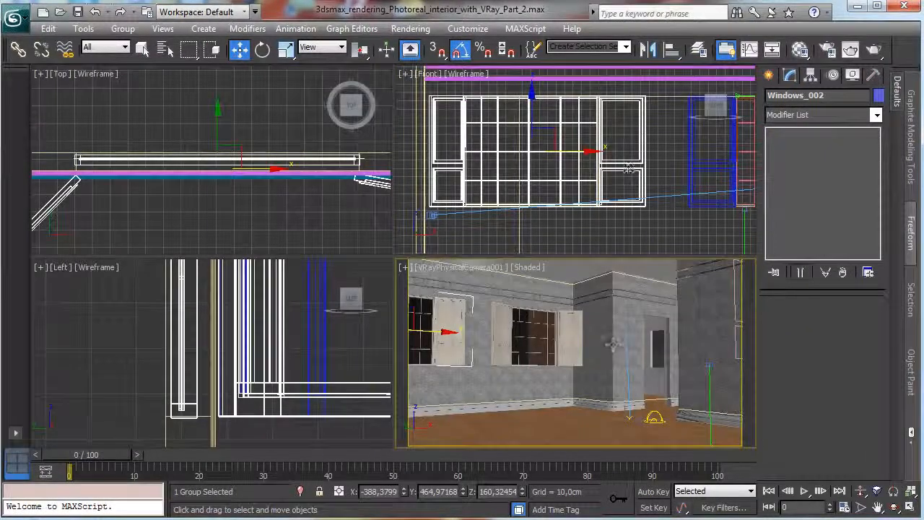
# Make a copy of the Windows_1 group rotated -90 degrees about the Z axis.
pyautogui.click(712, 175)
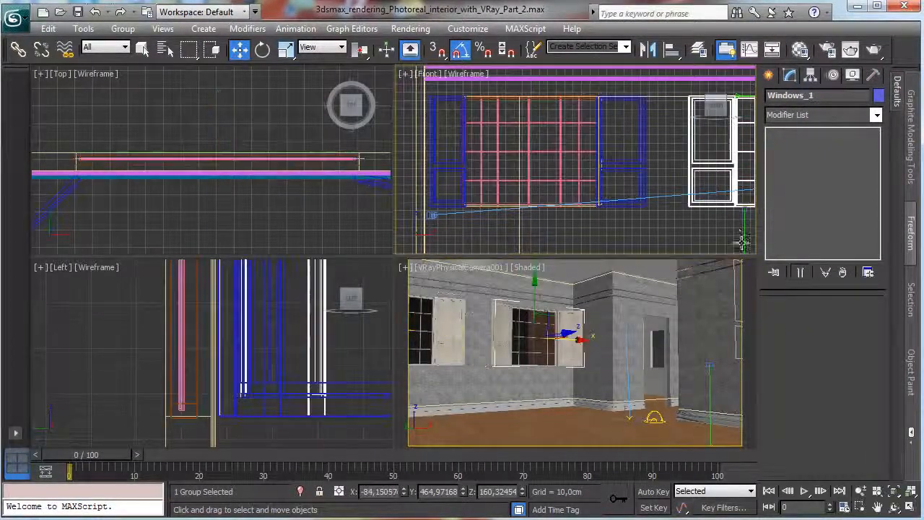
pyautogui.click(262, 49)
pyautogui.keyDown('shift'); pyautogui.moveTo(544, 328); pyautogui.dragTo(445, 337); pyautogui.keyUp('shift')
pyautogui.click(517, 327)
pyautogui.click(466, 329)
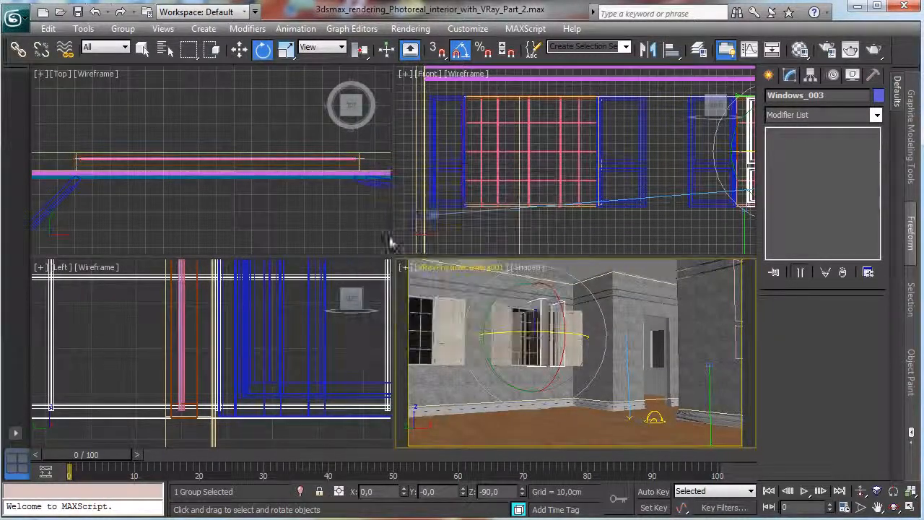
# Move the rotated window copy in the Top view to the adjoining room's right wall, about X 397.8 and Y 542.4.
pyautogui.rightClick(378, 209)
pyautogui.click(892, 492)
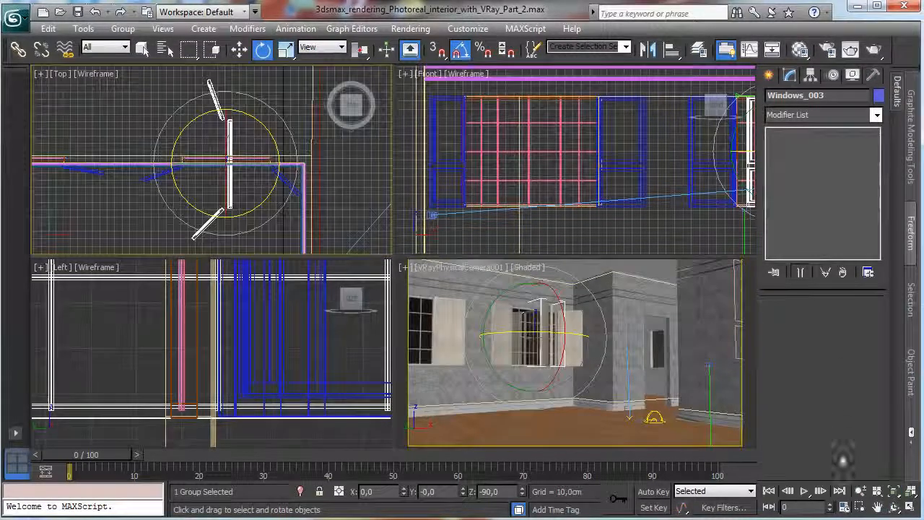
pyautogui.click(861, 491)
pyautogui.moveTo(248, 171); pyautogui.dragTo(257, 258)
pyautogui.click(239, 49)
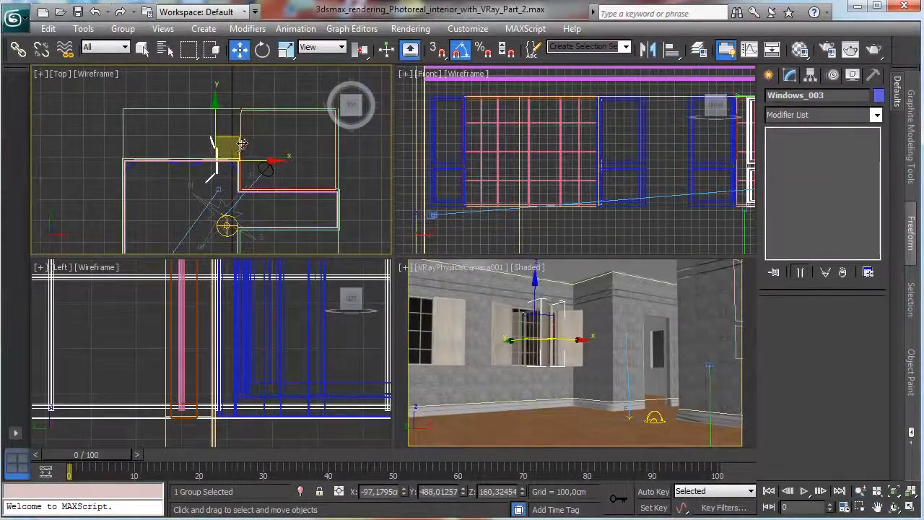
pyautogui.moveTo(238, 139); pyautogui.dragTo(344, 132)
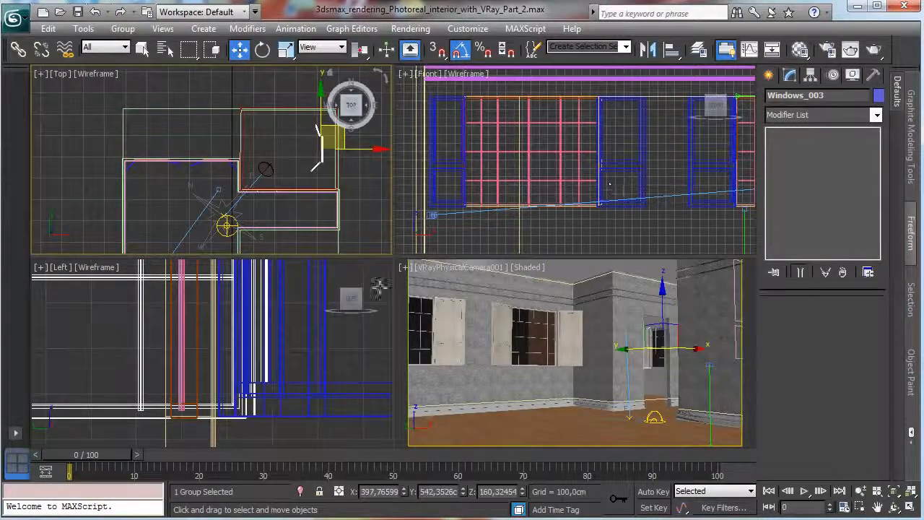
# Move the window copy into the adjoining room's right wall opening, at about X 465.5 and Y 599.6.
pyautogui.rightClick(303, 343)
pyautogui.click(898, 495)
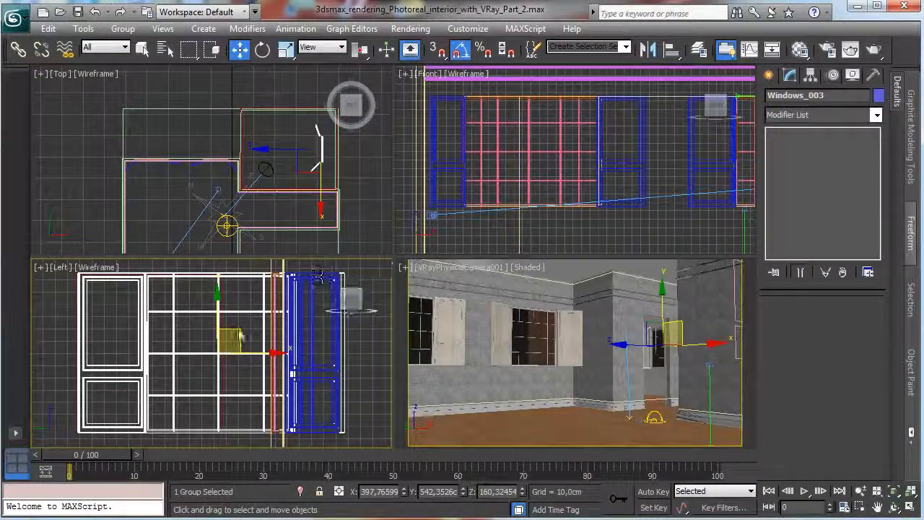
pyautogui.moveTo(259, 352); pyautogui.dragTo(193, 329)
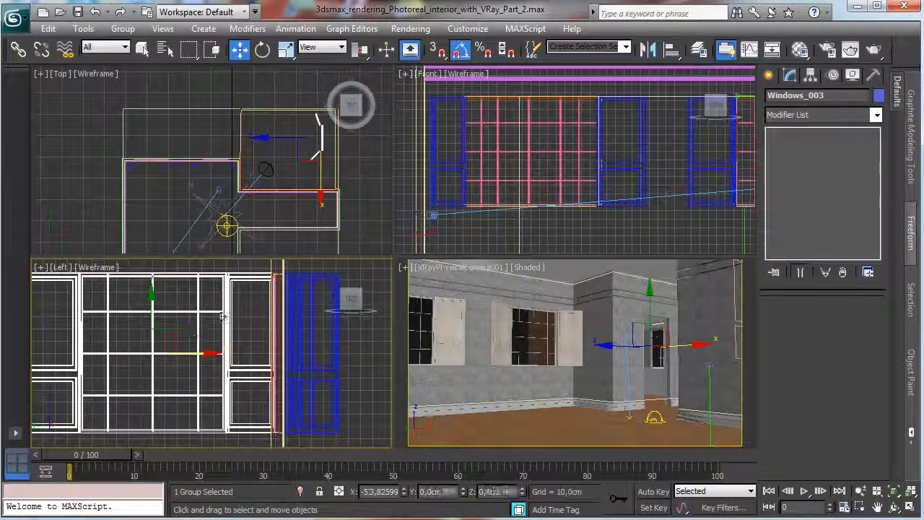
pyautogui.rightClick(373, 174)
pyautogui.click(894, 491)
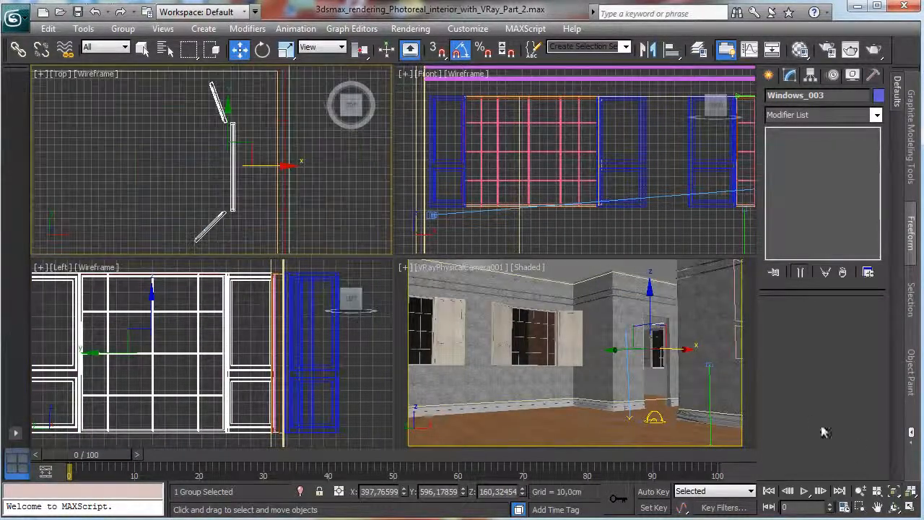
pyautogui.moveTo(266, 167); pyautogui.dragTo(317, 170)
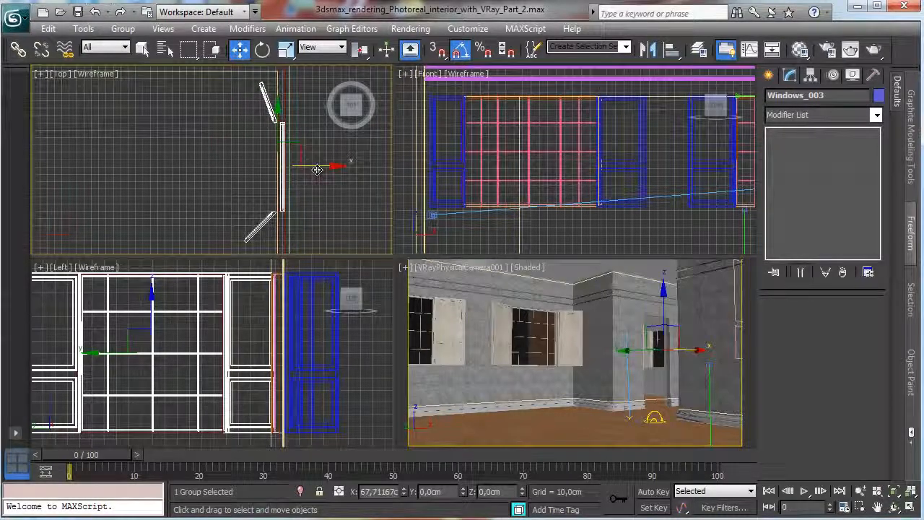
pyautogui.click(894, 491)
pyautogui.click(912, 508)
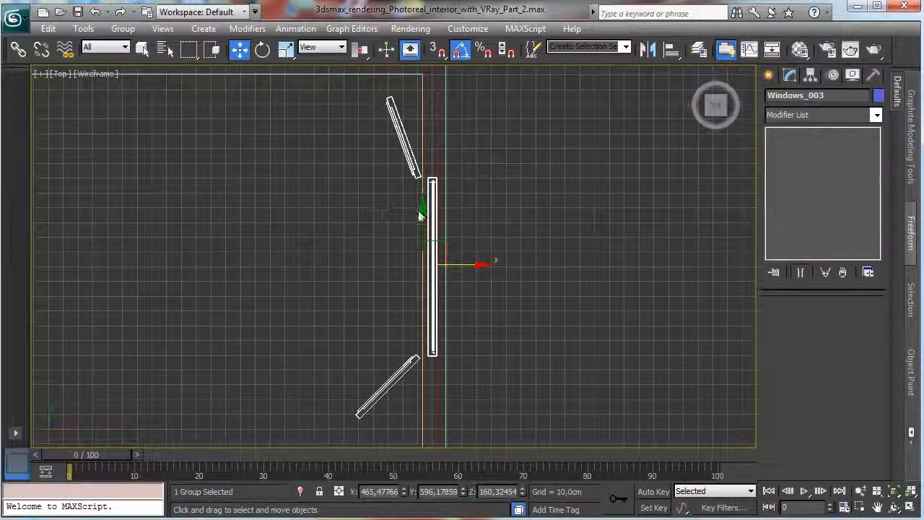
pyautogui.moveTo(422, 215); pyautogui.dragTo(424, 210)
pyautogui.moveTo(459, 259); pyautogui.dragTo(459, 259)
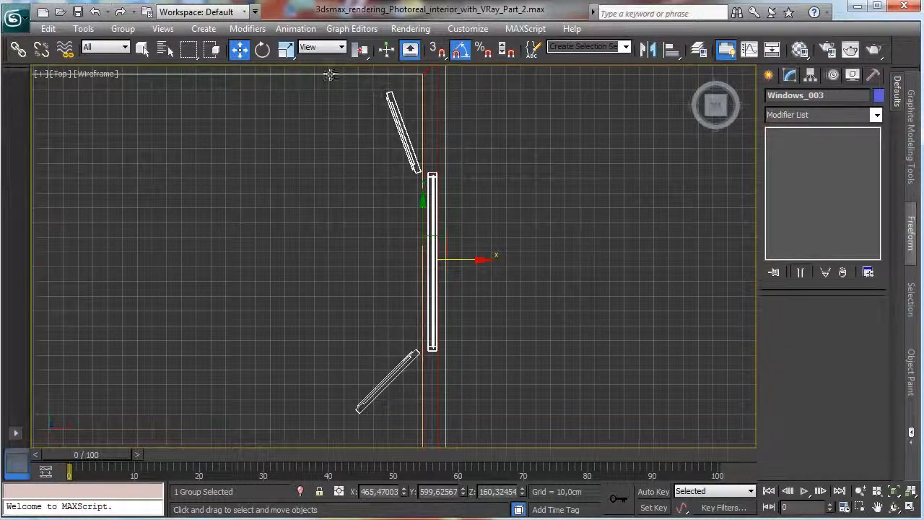
# Open the window copy's group and rotate its lower shutter in the Top view to a Z rotation of about 80 degrees.
pyautogui.click(263, 49)
pyautogui.click(123, 28)
pyautogui.click(138, 83)
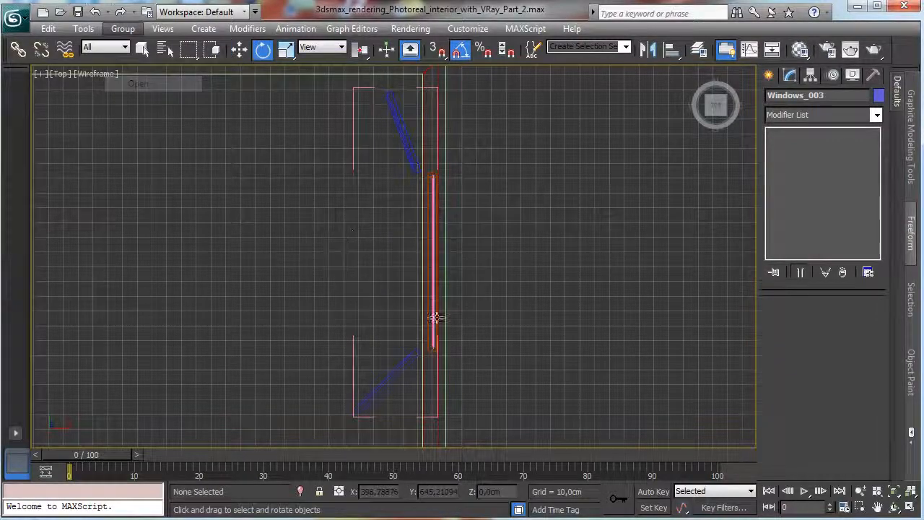
pyautogui.click(407, 358)
pyautogui.moveTo(452, 314); pyautogui.dragTo(446, 289)
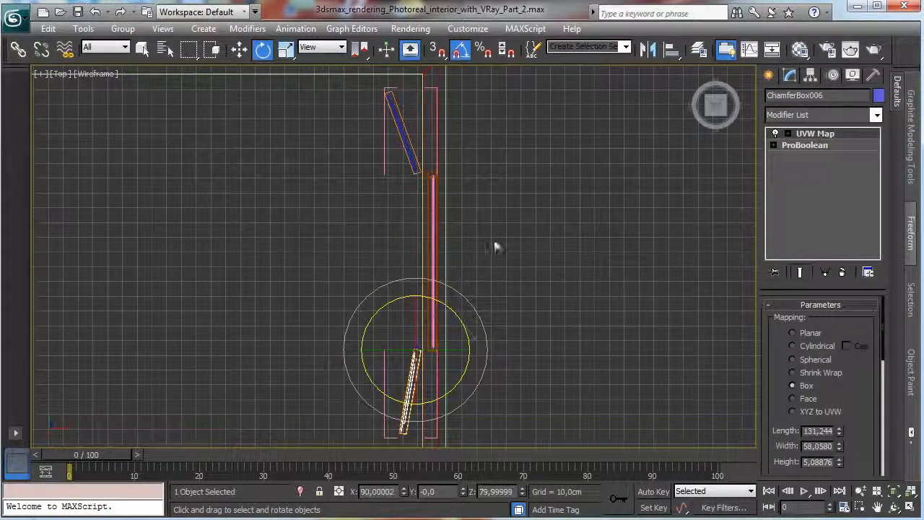
# Rotate the upper shutter by -10 degrees about Z, close the window group and return to the four-view layout.
pyautogui.click(407, 141)
pyautogui.moveTo(447, 138); pyautogui.dragTo(462, 141)
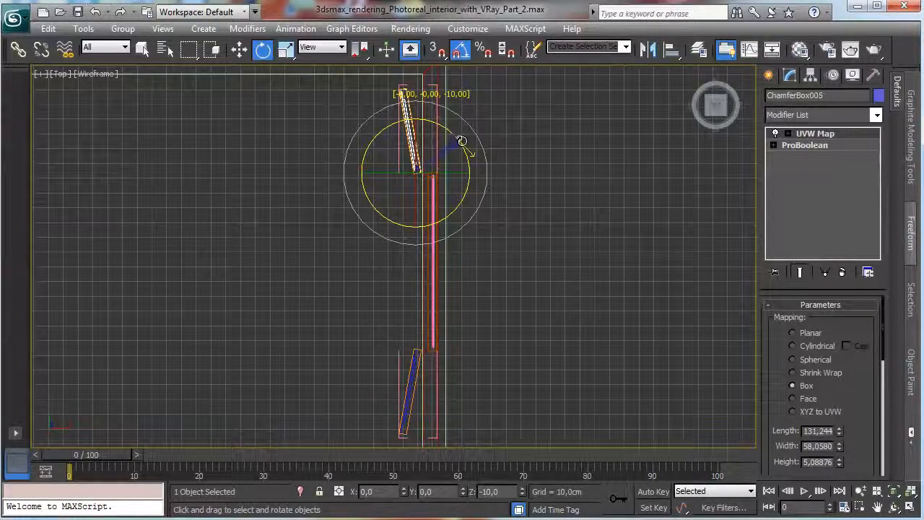
pyautogui.click(142, 49)
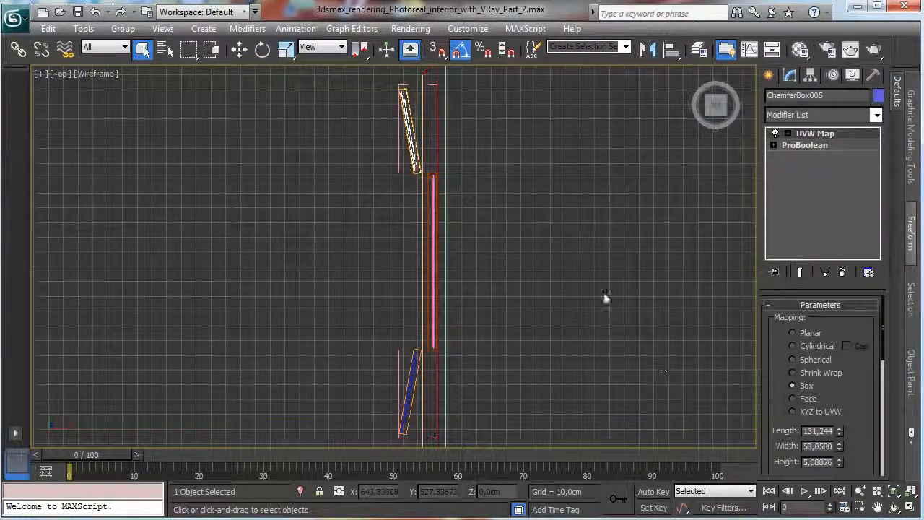
pyautogui.click(123, 28)
pyautogui.click(153, 101)
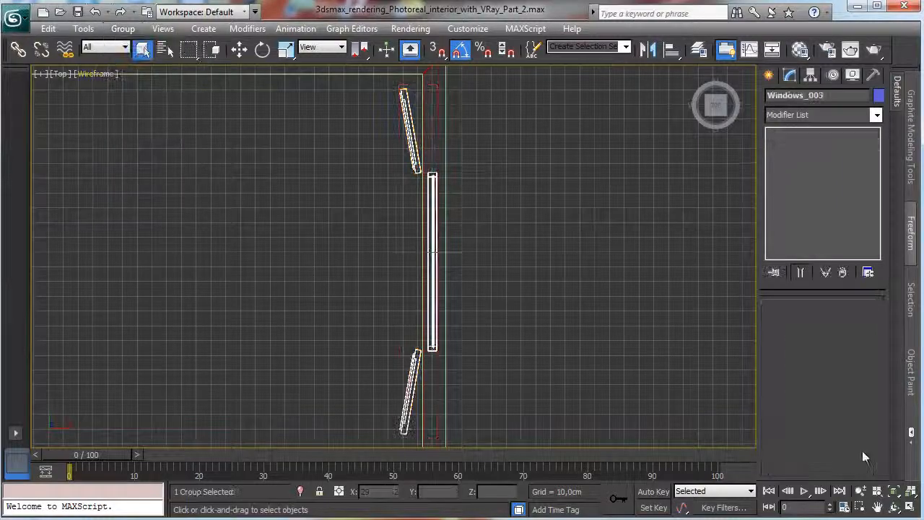
pyautogui.click(911, 507)
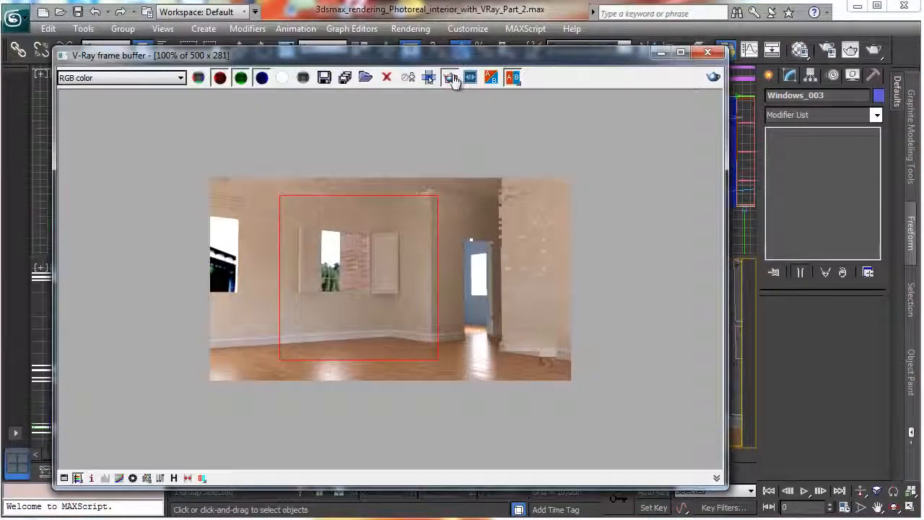
# Render the camera view in the V-Ray frame buffer to check the windows, and minimise the buffer.
pyautogui.click(452, 80)
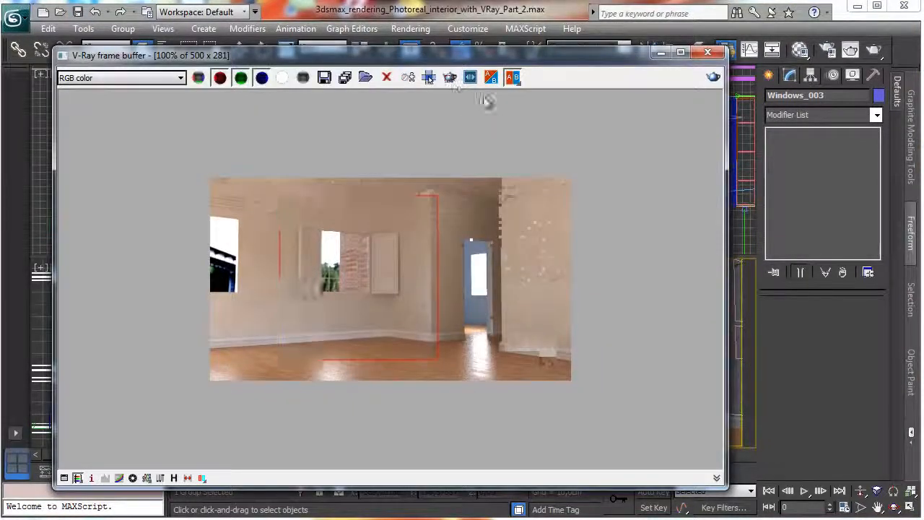
pyautogui.click(713, 77)
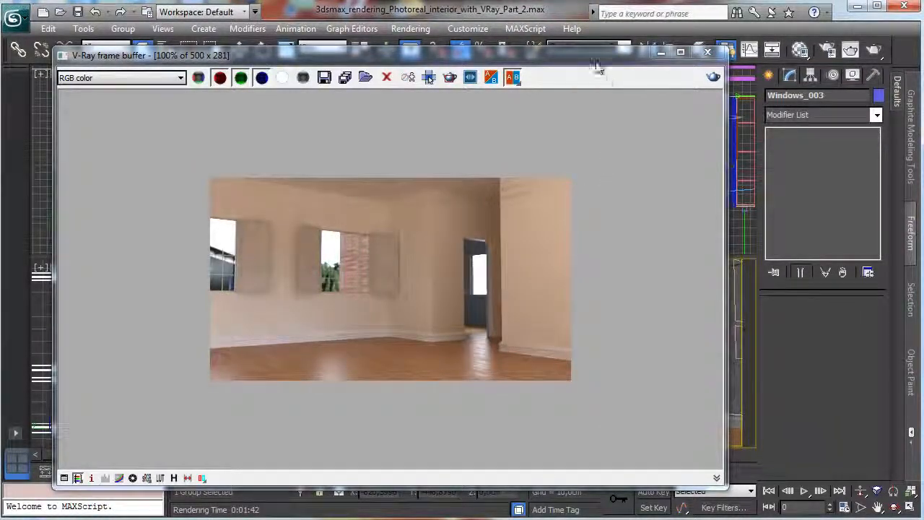
pyautogui.click(662, 53)
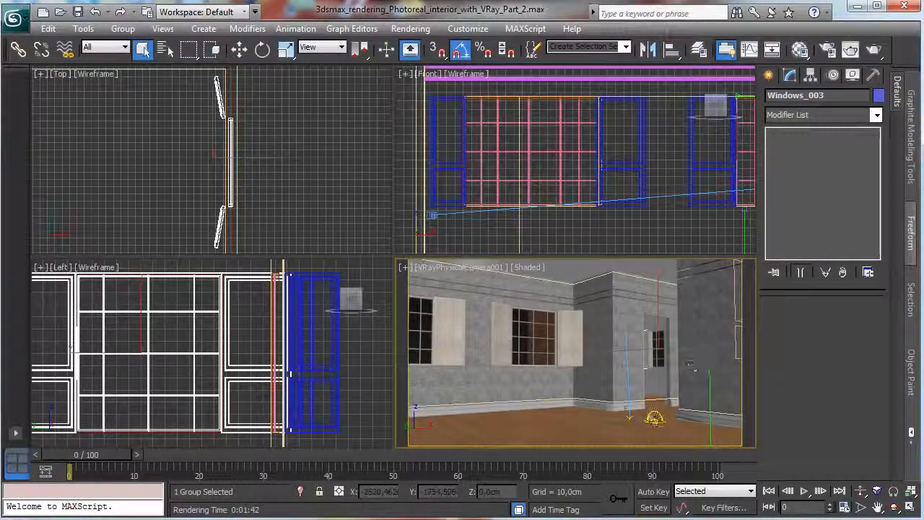
# Select the VRayLight001 dome light from the scene's object list and switch it off.
pyautogui.click(691, 365)
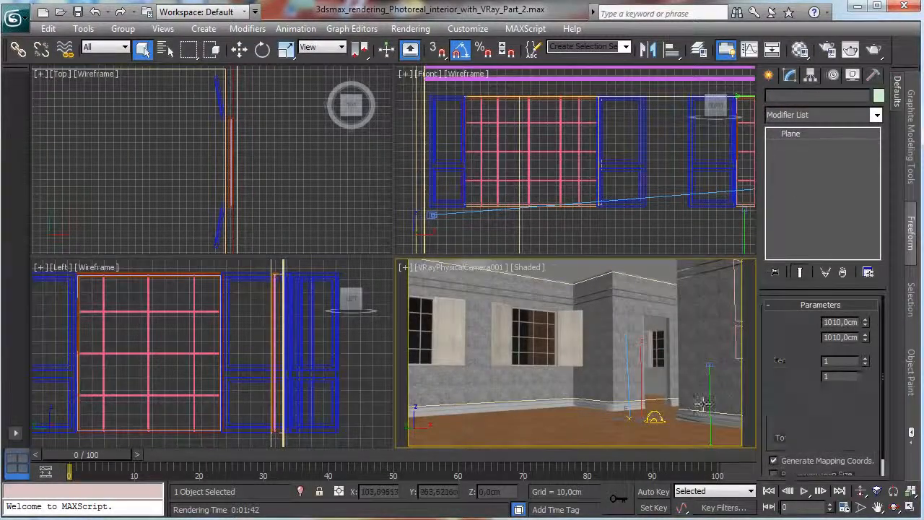
pyautogui.click(657, 417)
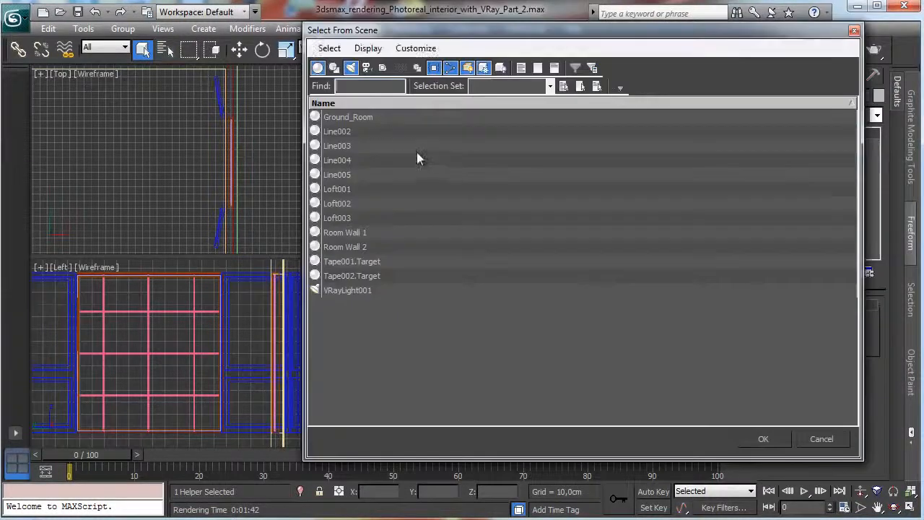
pyautogui.doubleClick(353, 291)
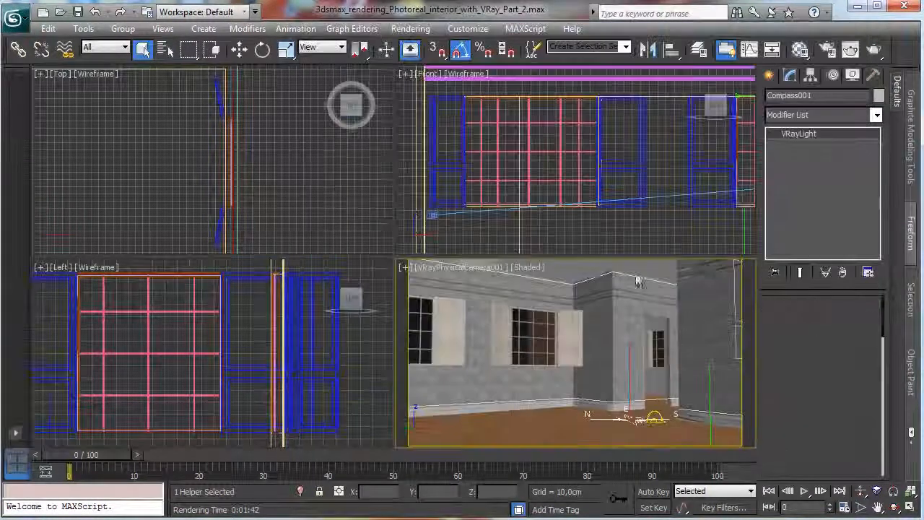
# Create a Daylight system in the Top view, inside the adjoining room beside the new window.
pyautogui.click(769, 75)
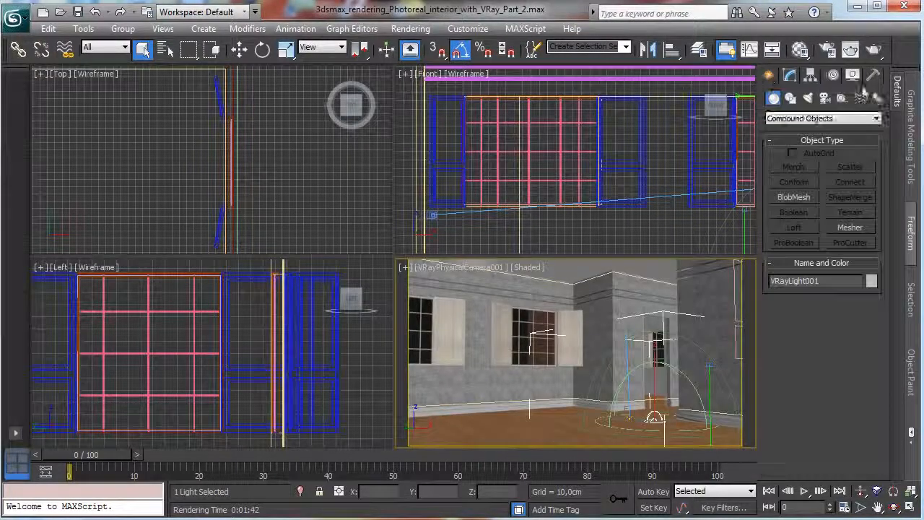
pyautogui.click(877, 97)
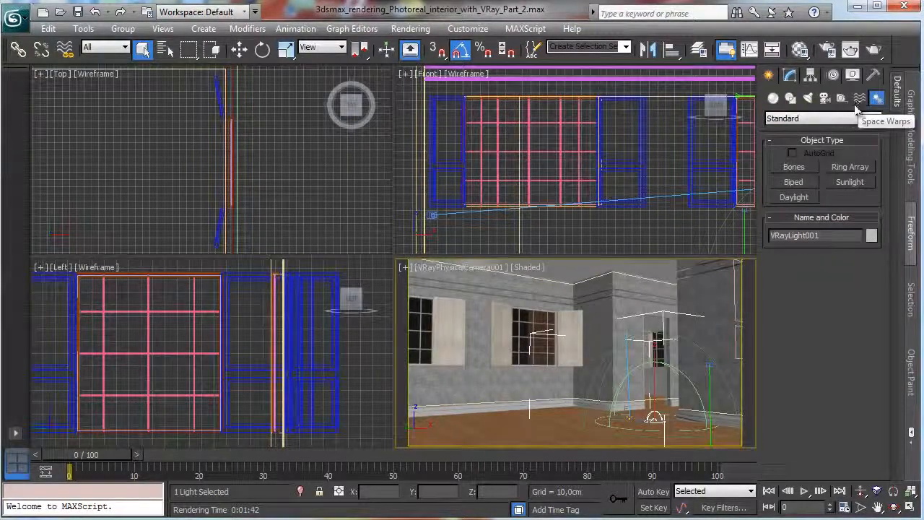
pyautogui.click(794, 197)
pyautogui.moveTo(107, 171); pyautogui.dragTo(119, 194)
pyautogui.click(319, 134)
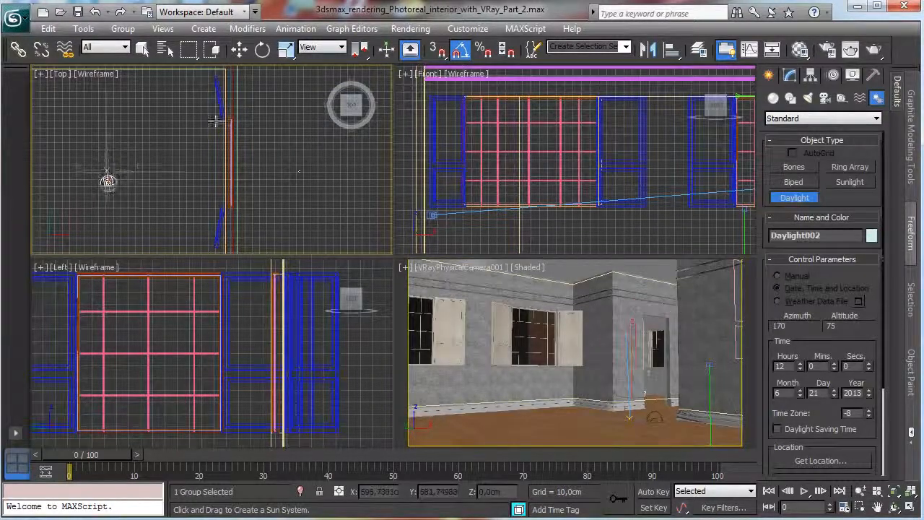
# Set the daylight's sunlight type to VRaySun and replace the existing environment map with a VRaySky map.
pyautogui.click(789, 75)
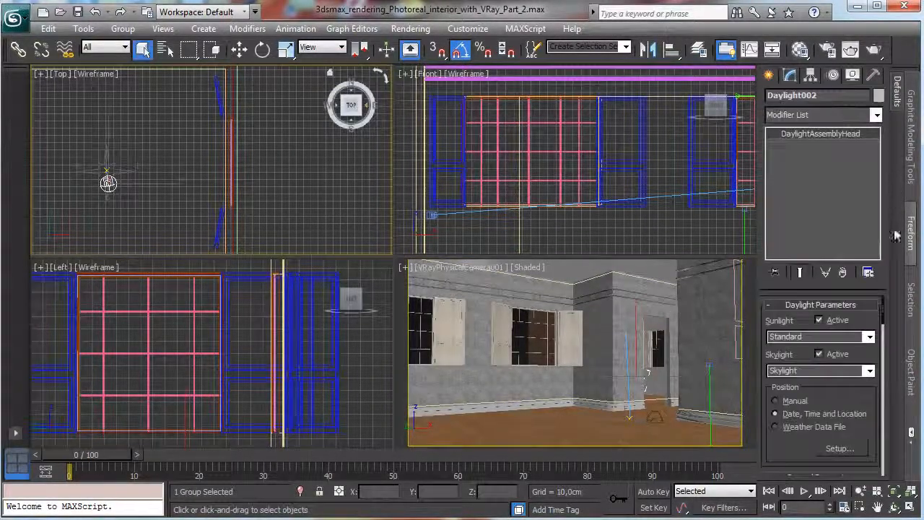
pyautogui.click(851, 336)
pyautogui.click(831, 383)
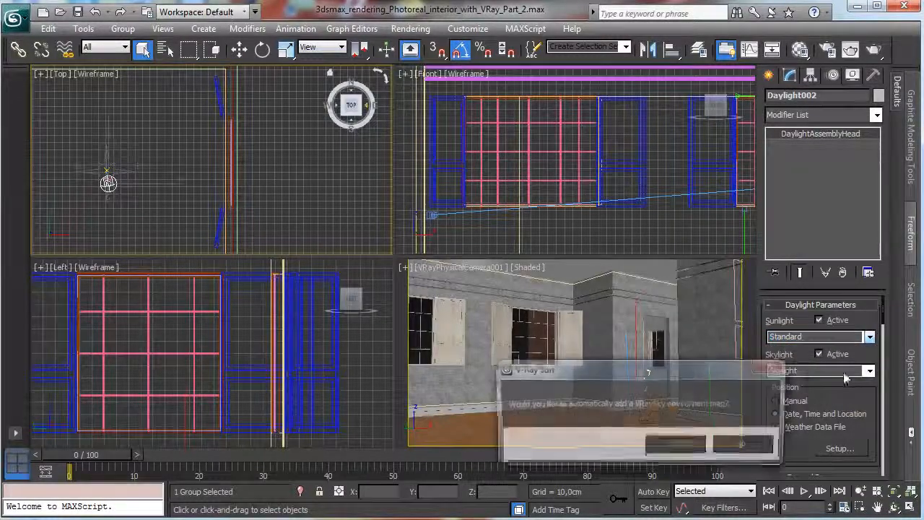
pyautogui.click(678, 444)
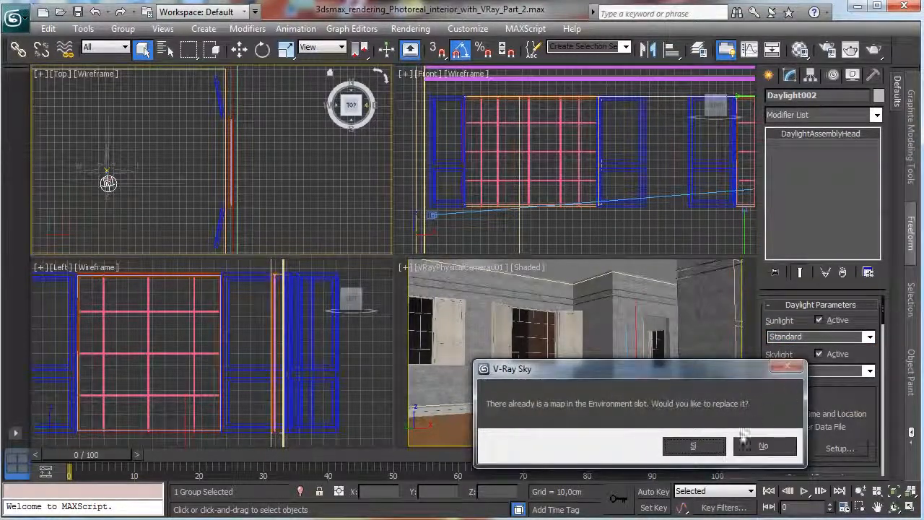
pyautogui.click(693, 445)
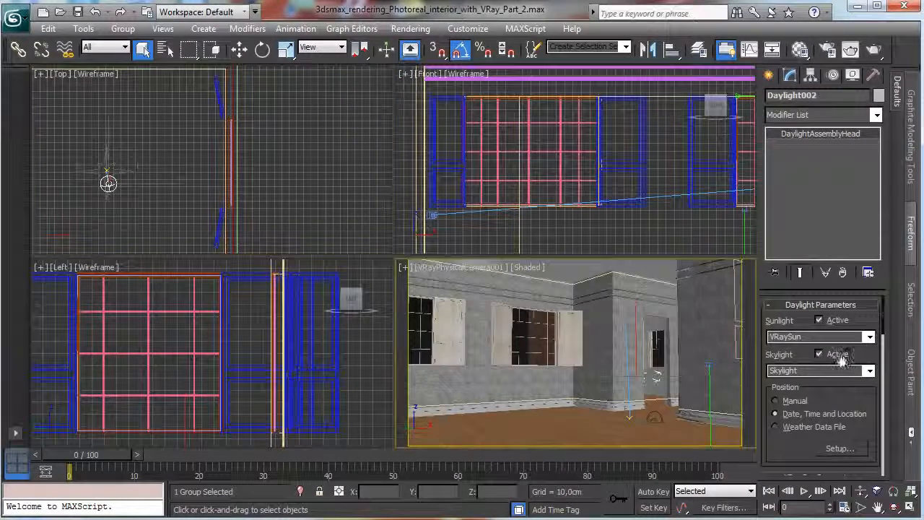
# Set the daylight's time to 9 hours and its north direction to 199.
pyautogui.scroll(-5, 856, 401)
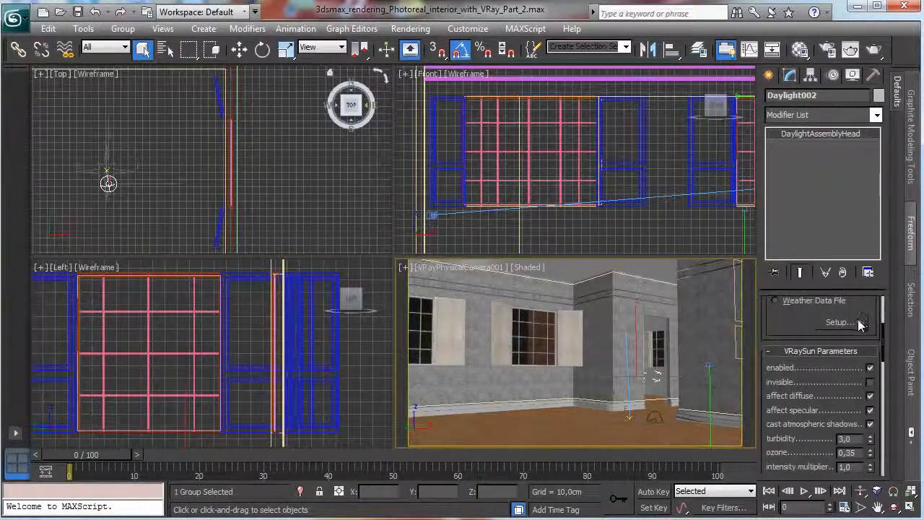
pyautogui.click(838, 322)
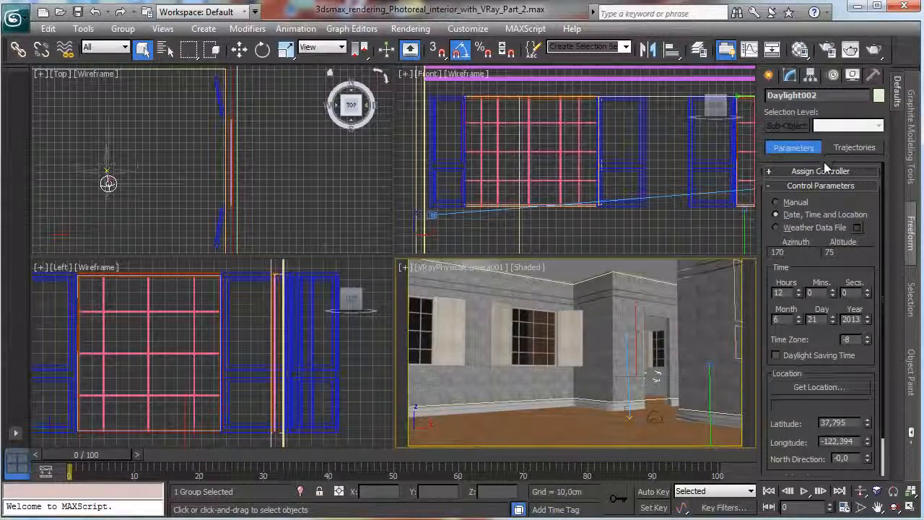
pyautogui.moveTo(799, 295); pyautogui.dragTo(800, 296)
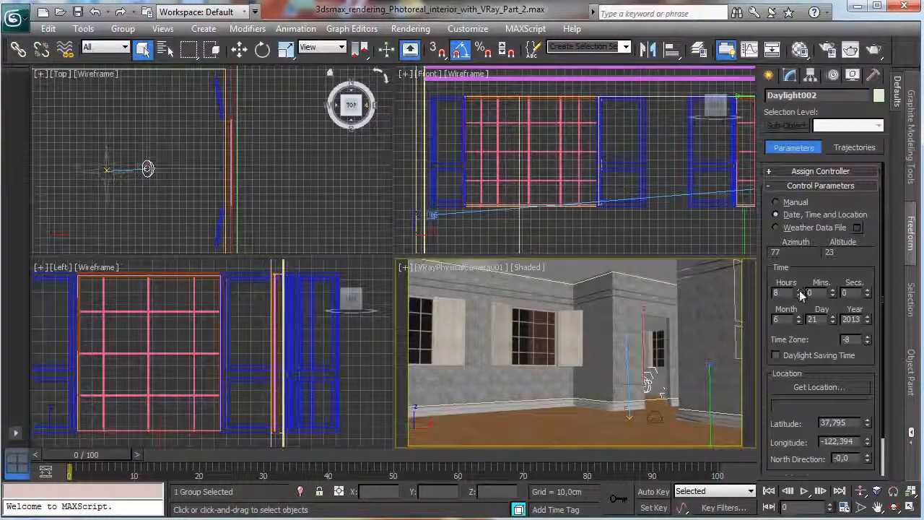
pyautogui.click(798, 290)
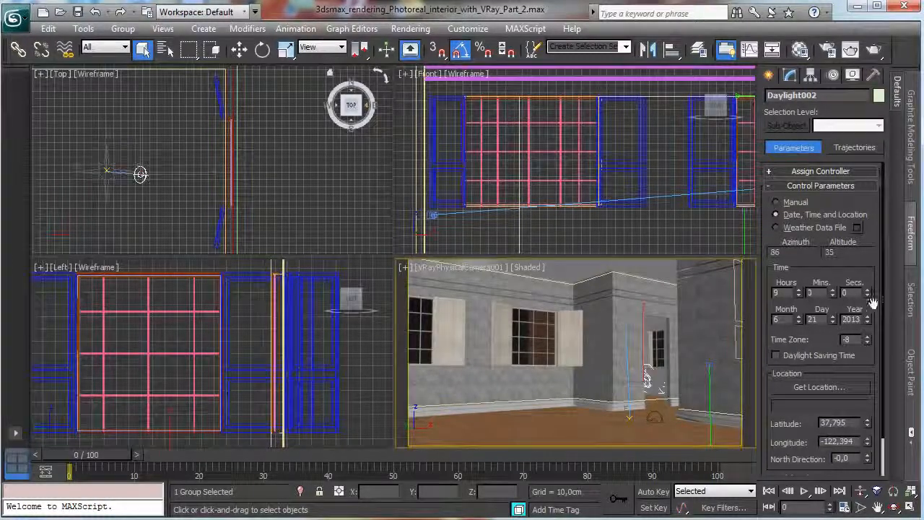
pyautogui.moveTo(857, 375); pyautogui.dragTo(869, 282)
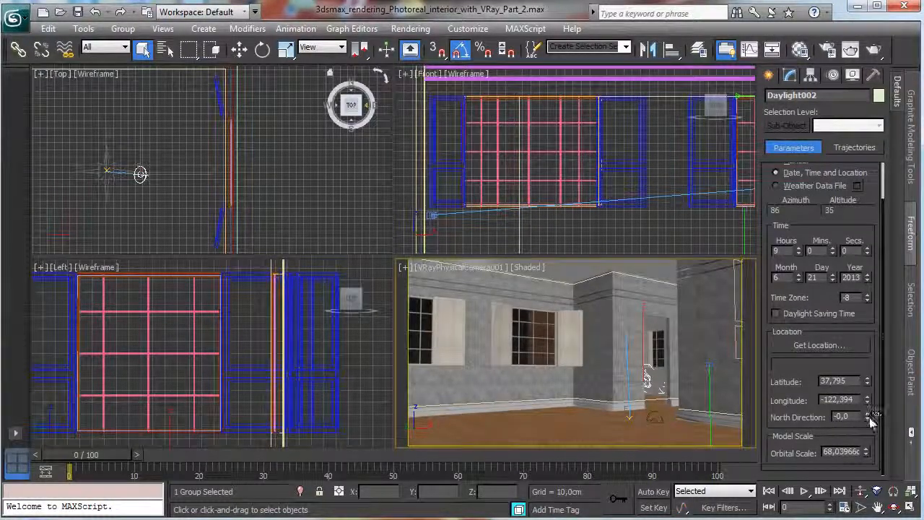
pyautogui.moveTo(867, 416); pyautogui.dragTo(847, 280)
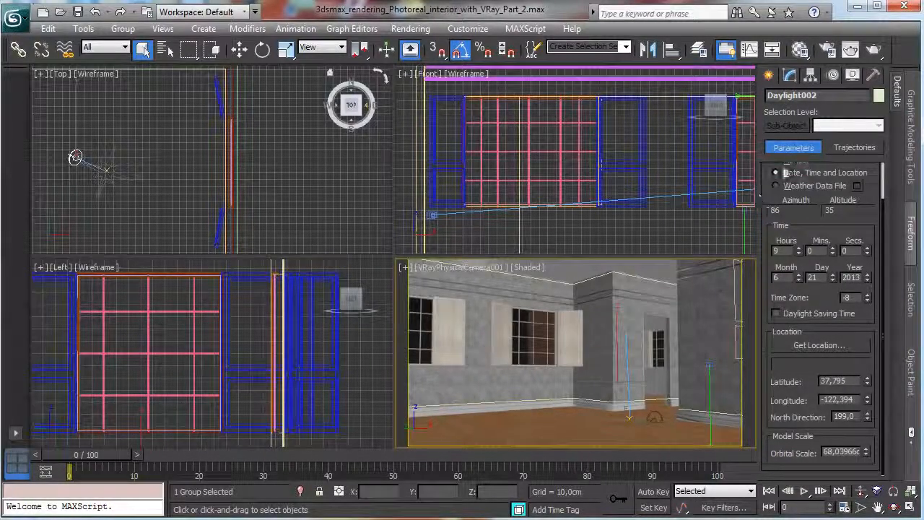
# Start a test render of the camera view with the new daylight, cancel it and minimise the frame buffer.
pyautogui.click(873, 51)
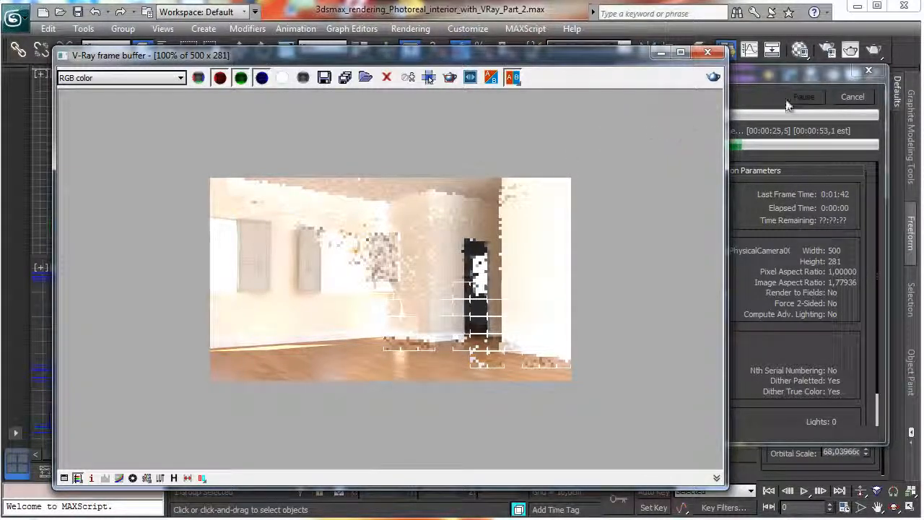
pyautogui.click(853, 101)
pyautogui.click(661, 55)
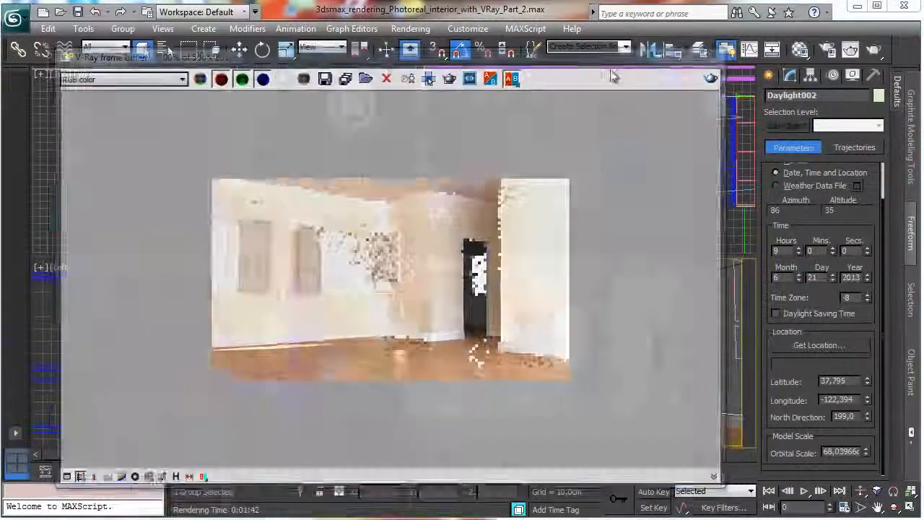
# Set the film speed (ISO) of the VRay physical camera to 150.
pyautogui.click(426, 28)
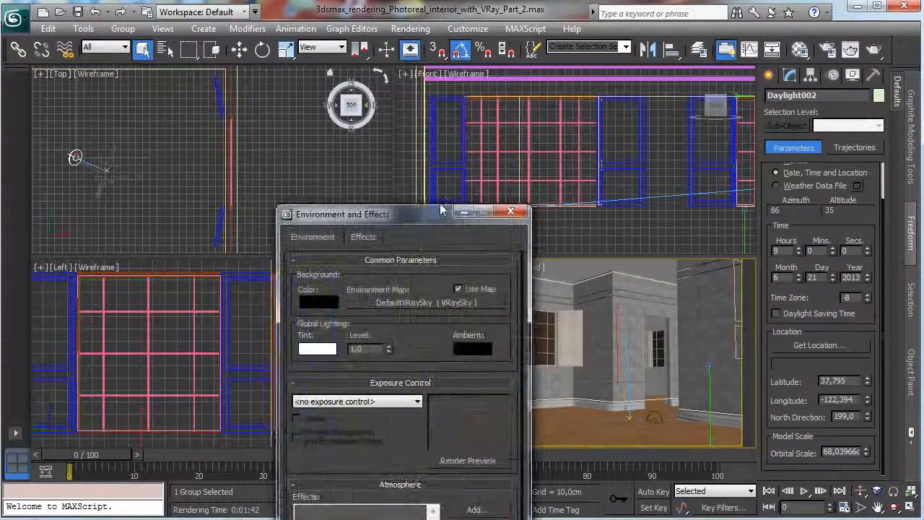
pyautogui.click(514, 216)
pyautogui.click(454, 268)
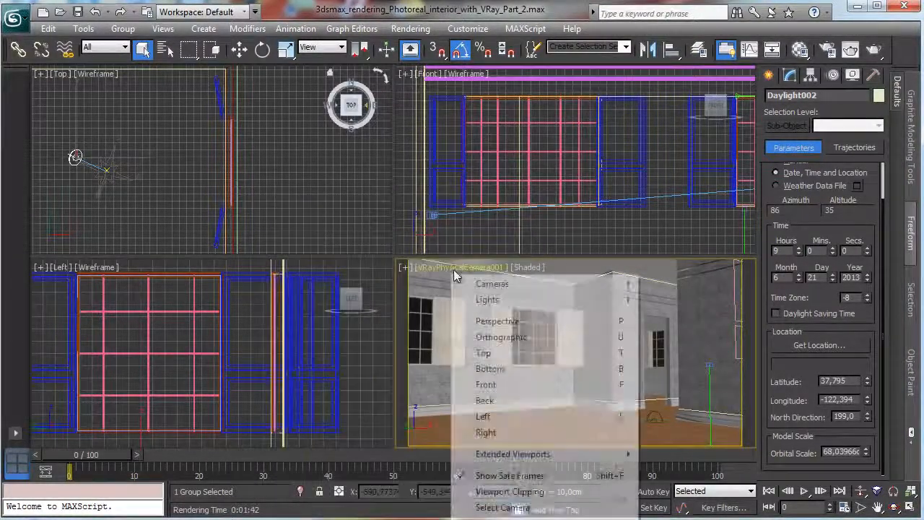
pyautogui.click(485, 505)
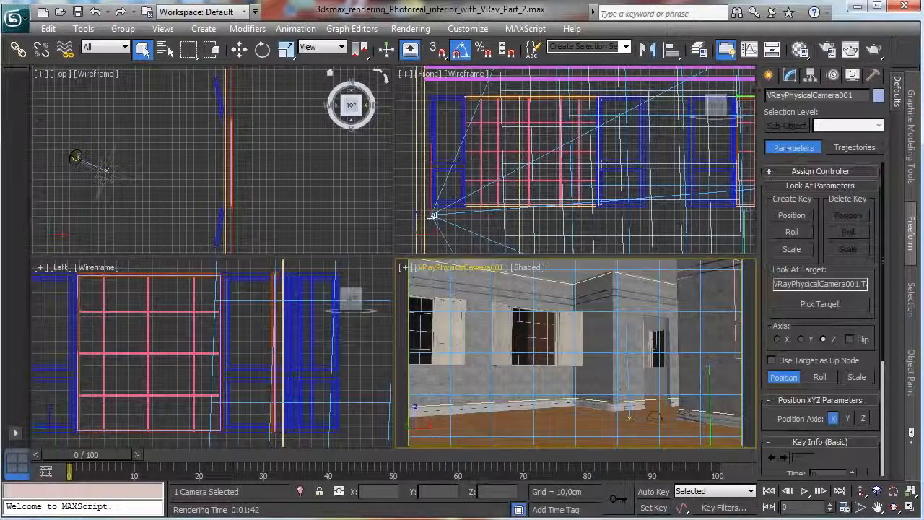
pyautogui.click(790, 77)
pyautogui.moveTo(799, 310); pyautogui.dragTo(744, 168)
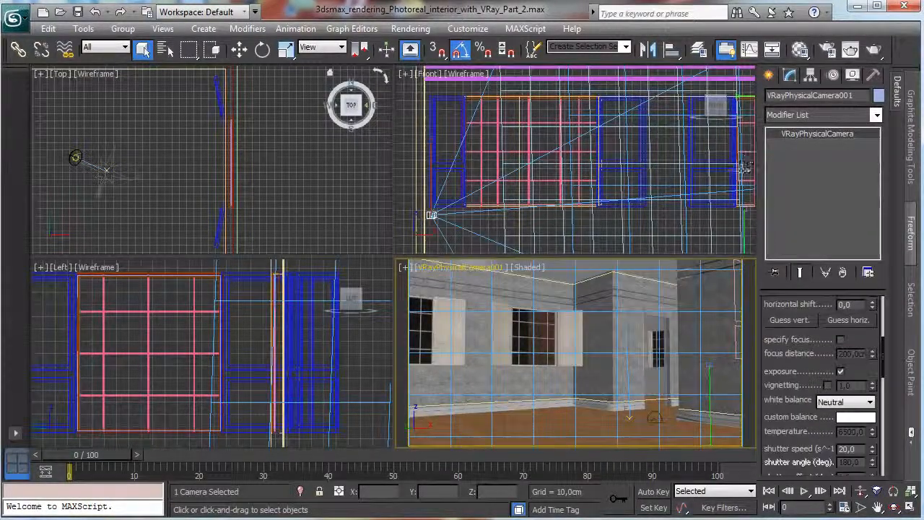
pyautogui.scroll(-5, 809, 361)
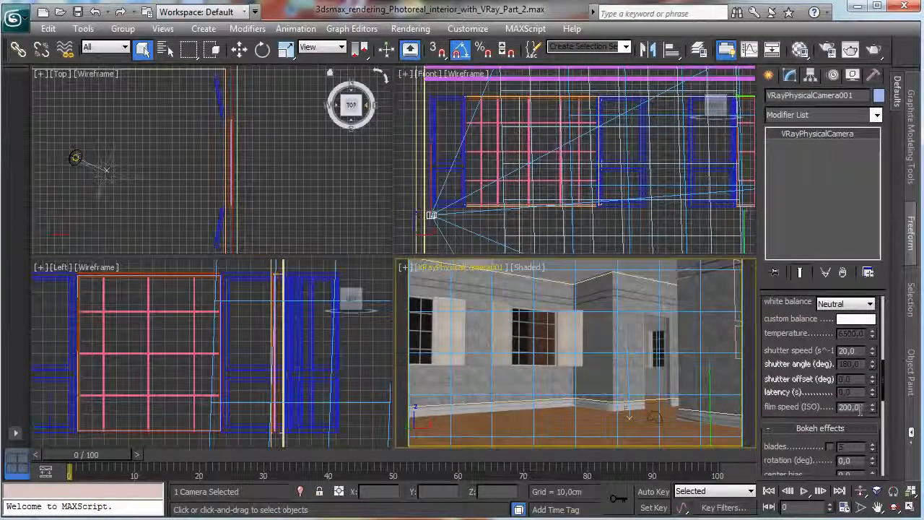
pyautogui.doubleClick(856, 408)
pyautogui.write('150')
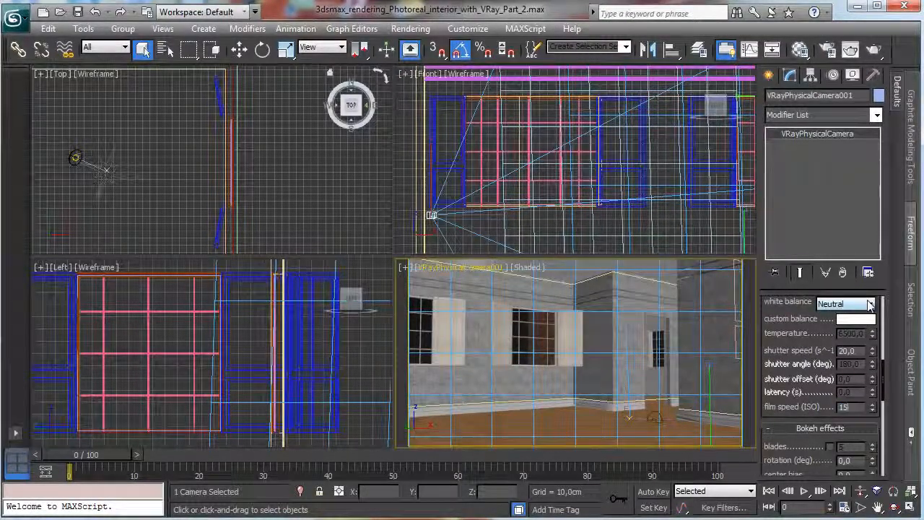
pyautogui.press('Return')
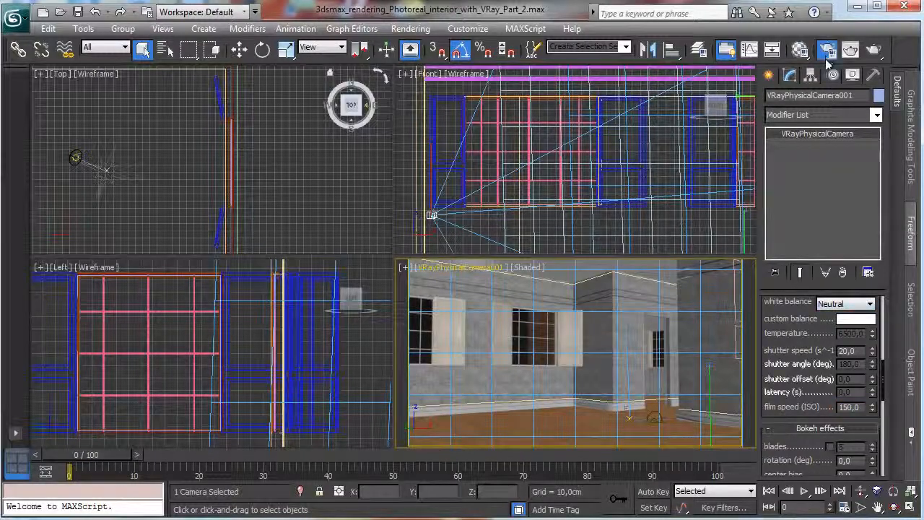
# Test-render the camera view from the render setup and close the frame buffer.
pyautogui.click(828, 49)
pyautogui.click(442, 71)
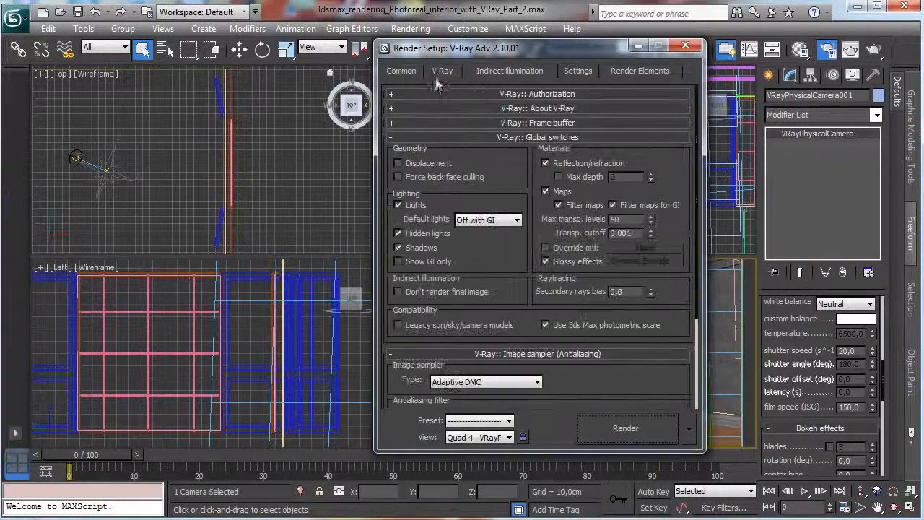
pyautogui.click(475, 137)
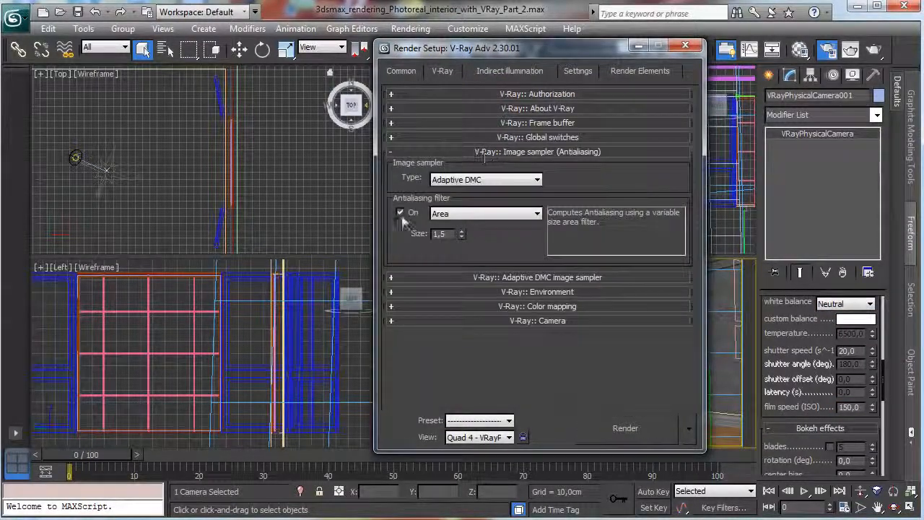
pyautogui.click(628, 428)
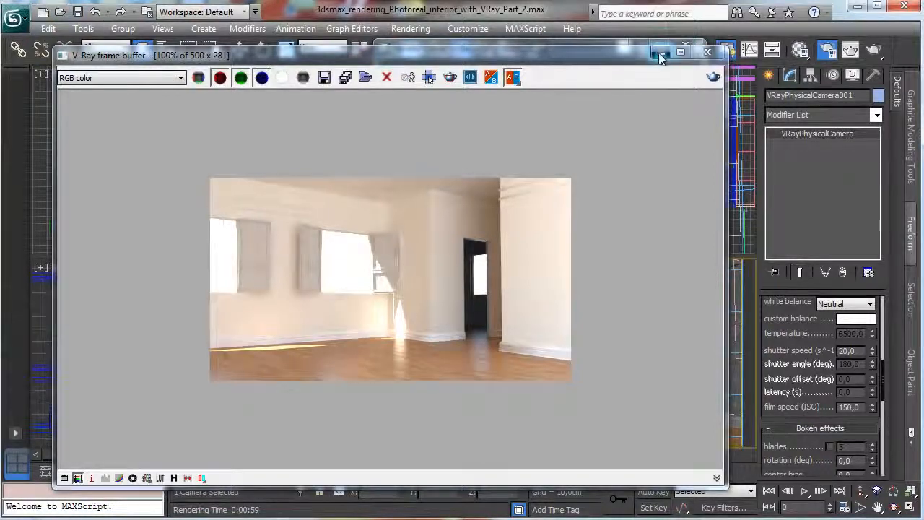
pyautogui.click(710, 52)
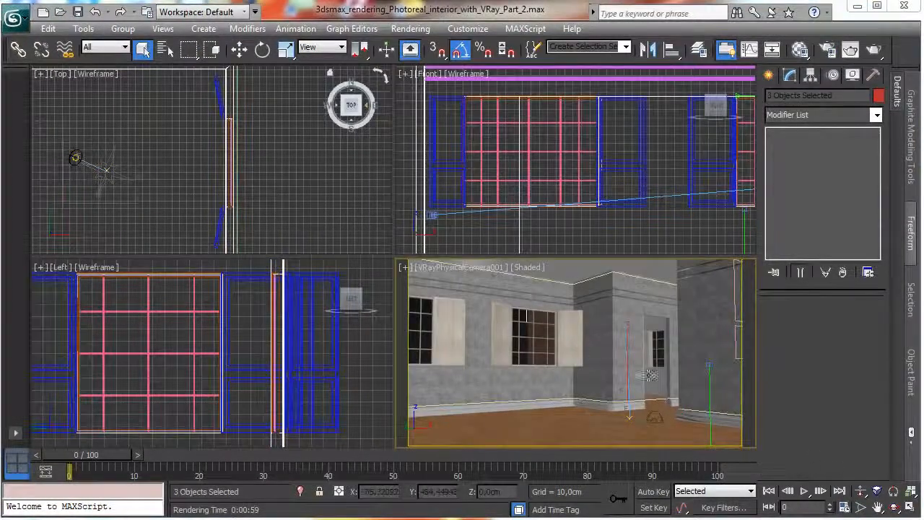
# Isolate the three selected room-shell objects so the doorway can be worked on in the Front view.
pyautogui.click(301, 492)
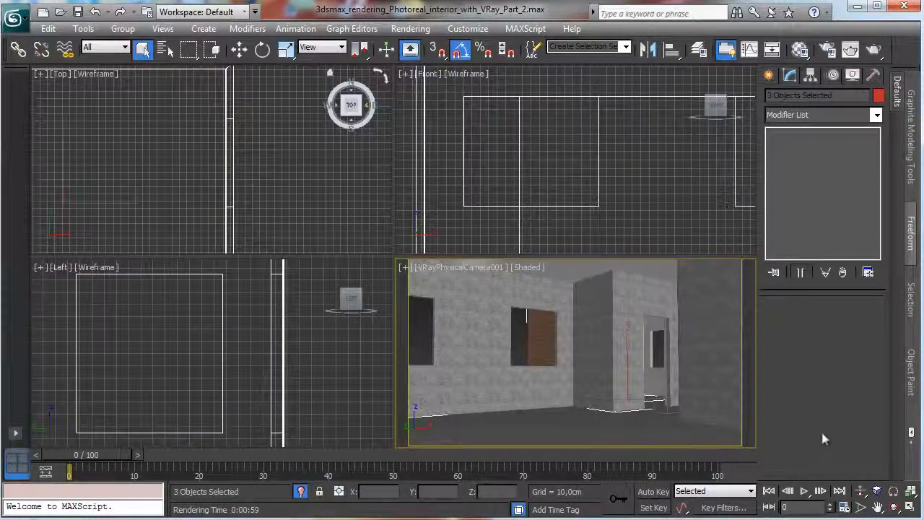
pyautogui.rightClick(674, 234)
pyautogui.click(894, 492)
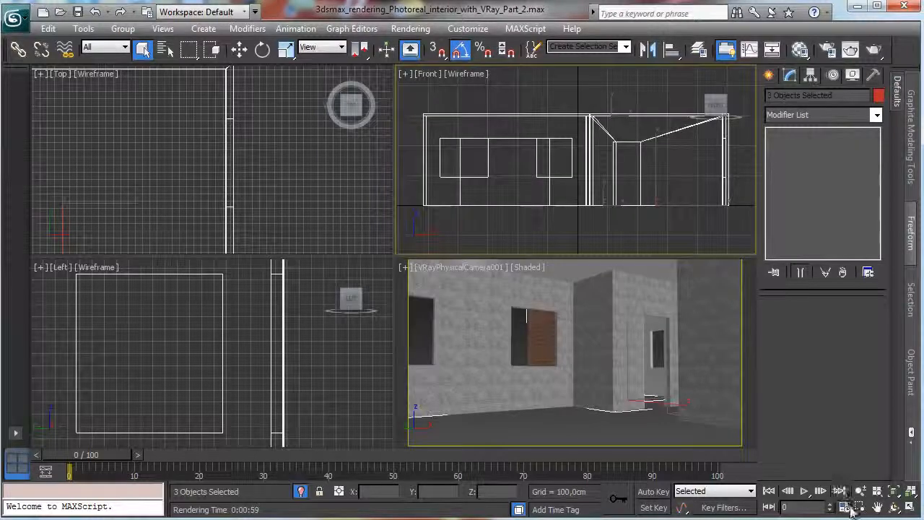
pyautogui.click(861, 508)
pyautogui.moveTo(592, 153); pyautogui.dragTo(663, 223)
pyautogui.click(909, 508)
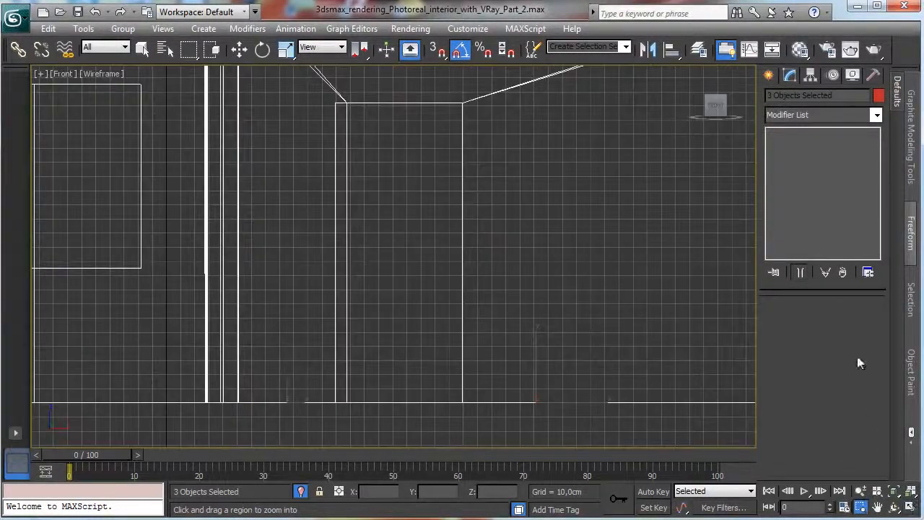
# Draw a rectangle about 213 cm long and 90.6 cm wide over the doorway opening in the Front view.
pyautogui.click(770, 75)
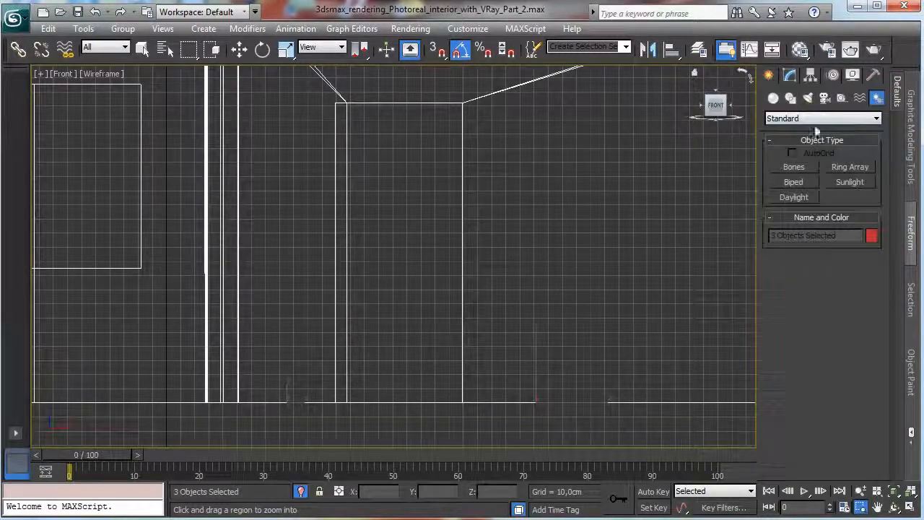
pyautogui.click(791, 99)
pyautogui.click(795, 180)
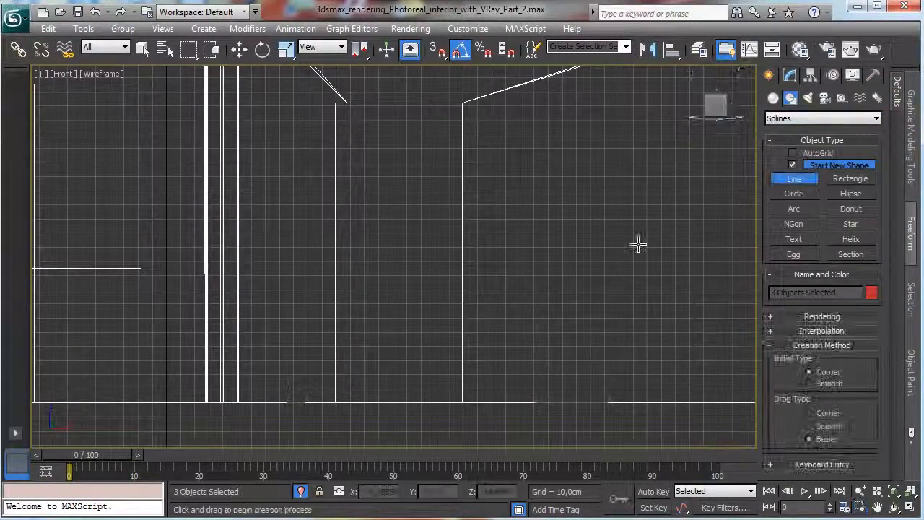
pyautogui.click(860, 181)
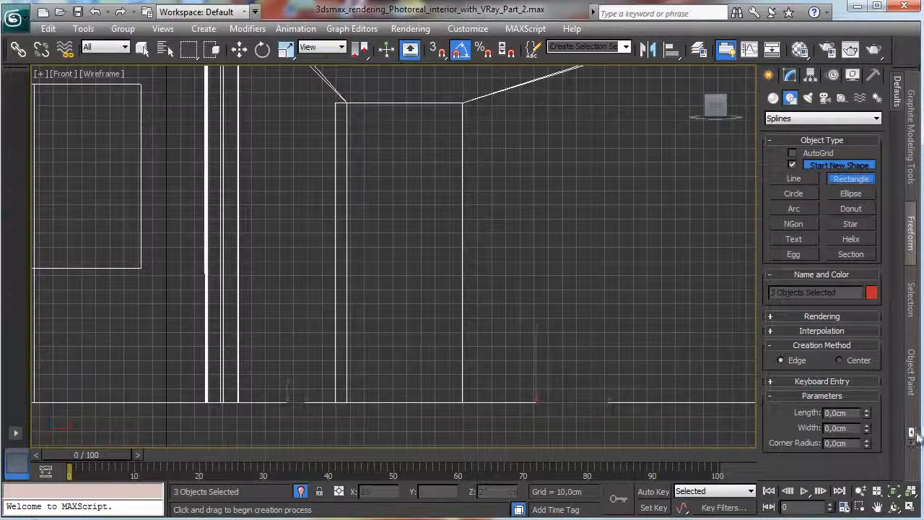
pyautogui.click(909, 509)
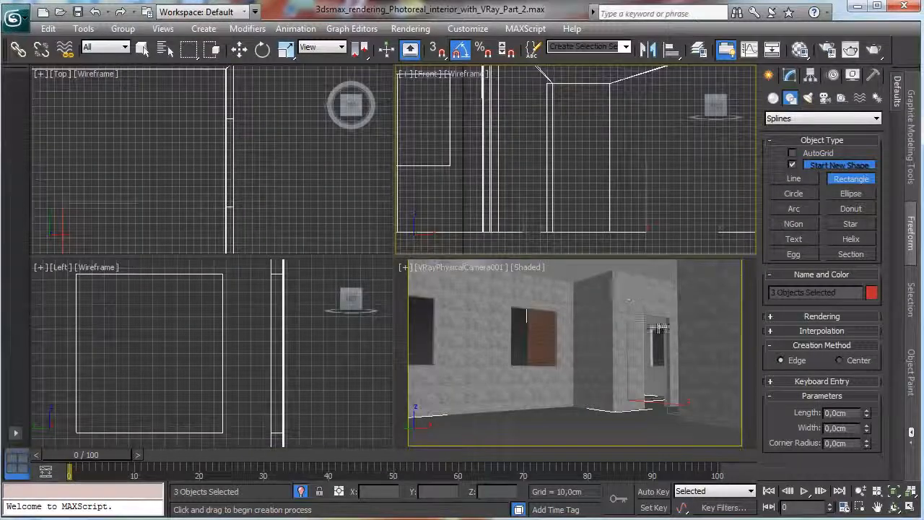
pyautogui.click(546, 83)
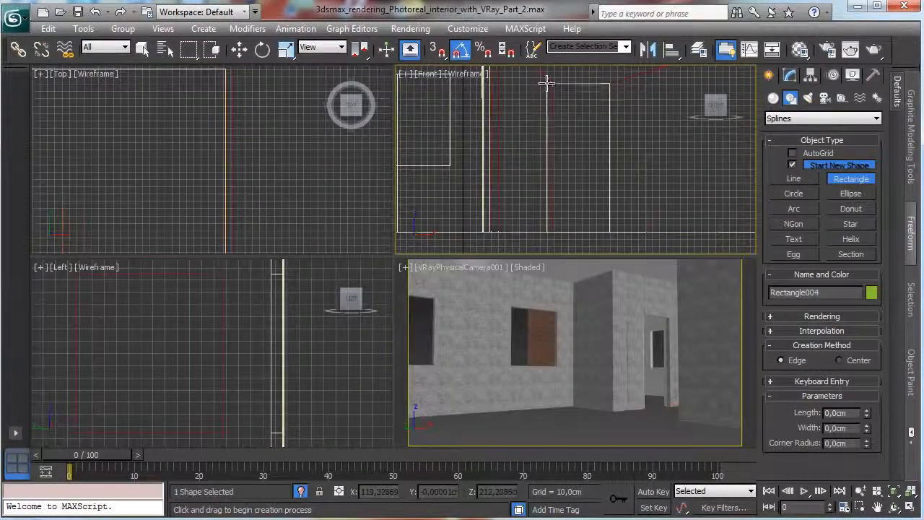
pyautogui.moveTo(547, 84); pyautogui.dragTo(611, 233)
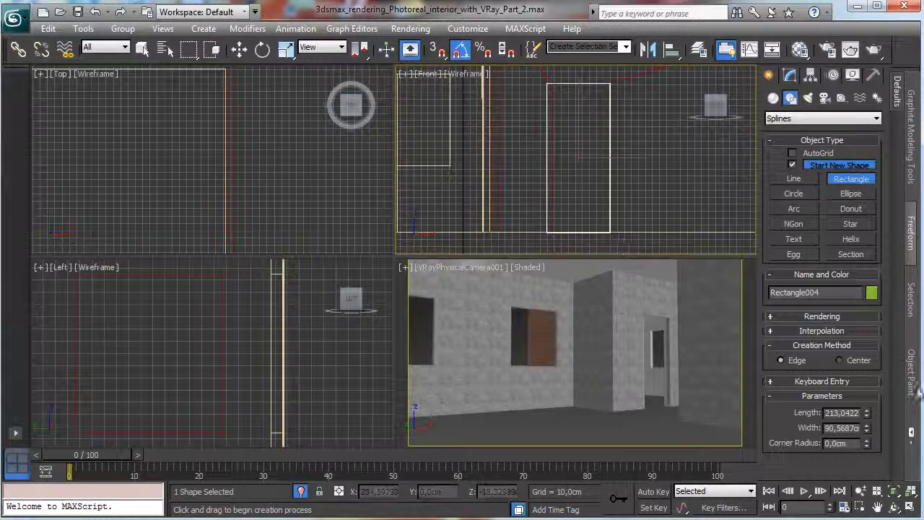
# Move the doorway rectangle along Y to about 337.3 cm so it lines up with the door opening.
pyautogui.click(240, 49)
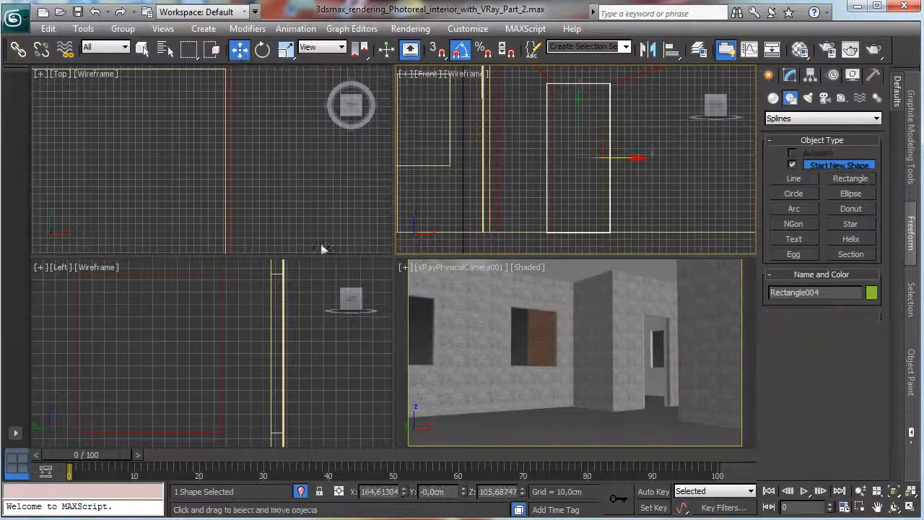
pyautogui.rightClick(313, 352)
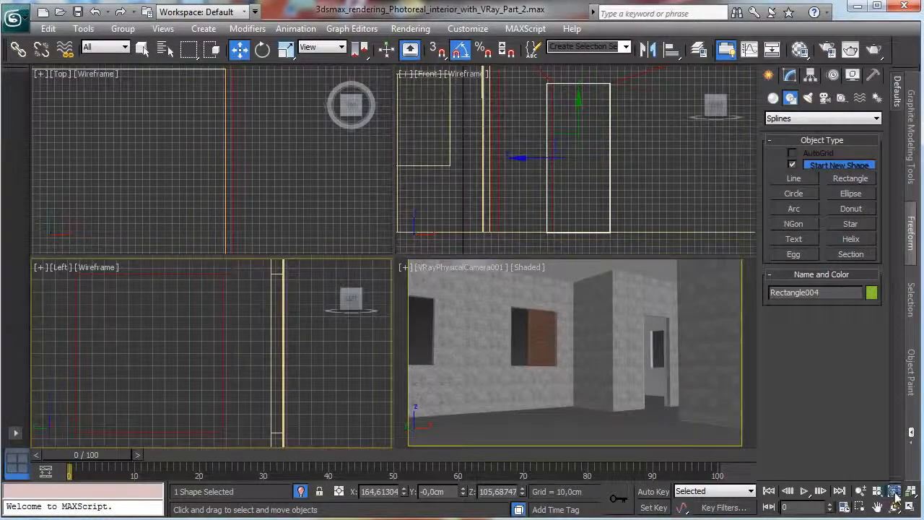
pyautogui.click(895, 496)
pyautogui.moveTo(217, 373); pyautogui.dragTo(2, 378)
pyautogui.rightClick(481, 368)
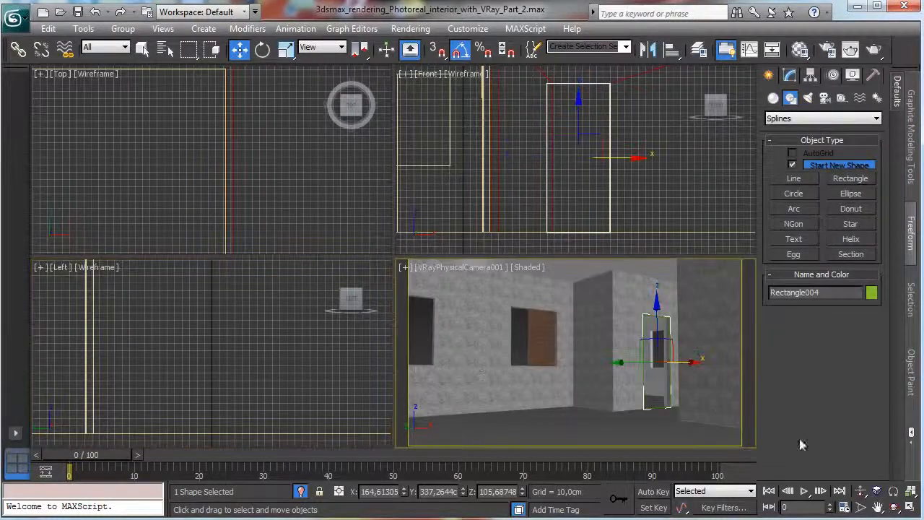
pyautogui.click(912, 507)
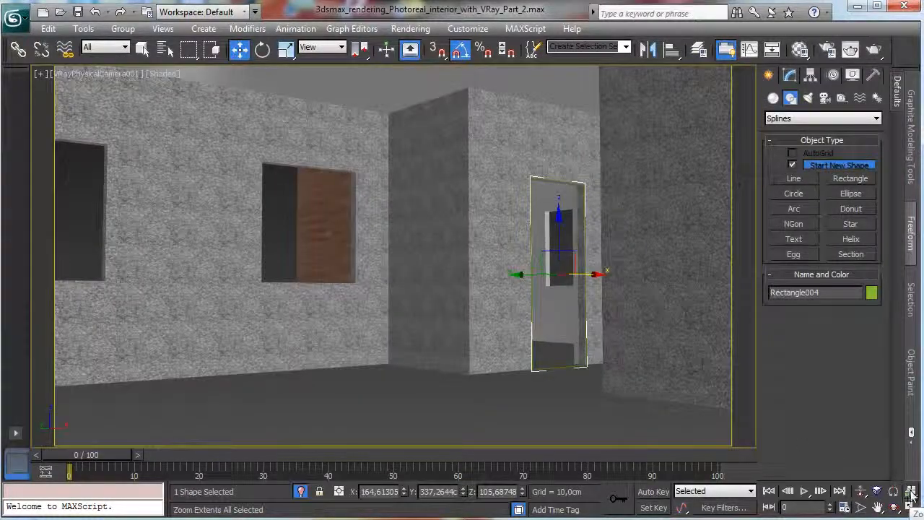
pyautogui.click(912, 505)
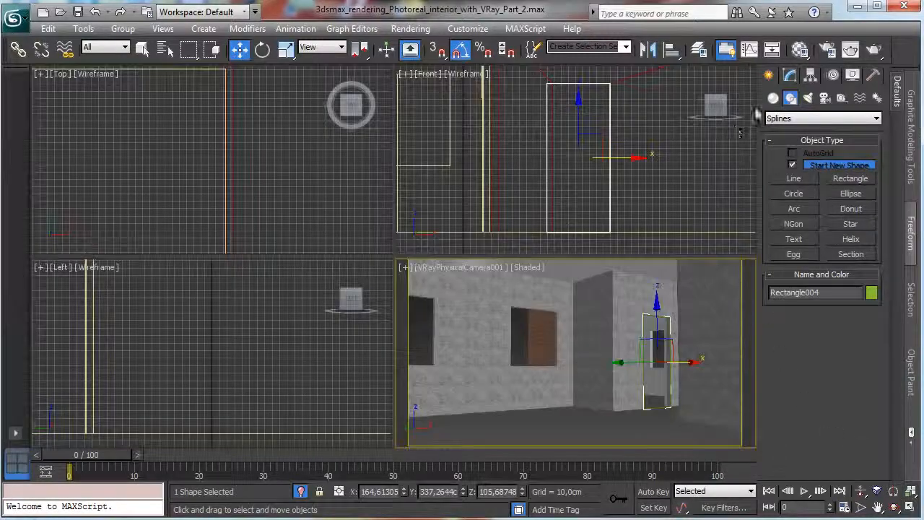
# Draw a small profile rectangle about 2.6 cm long and 15.8 cm wide beside the doorway's upper right corner in the Front view.
pyautogui.rightClick(691, 144)
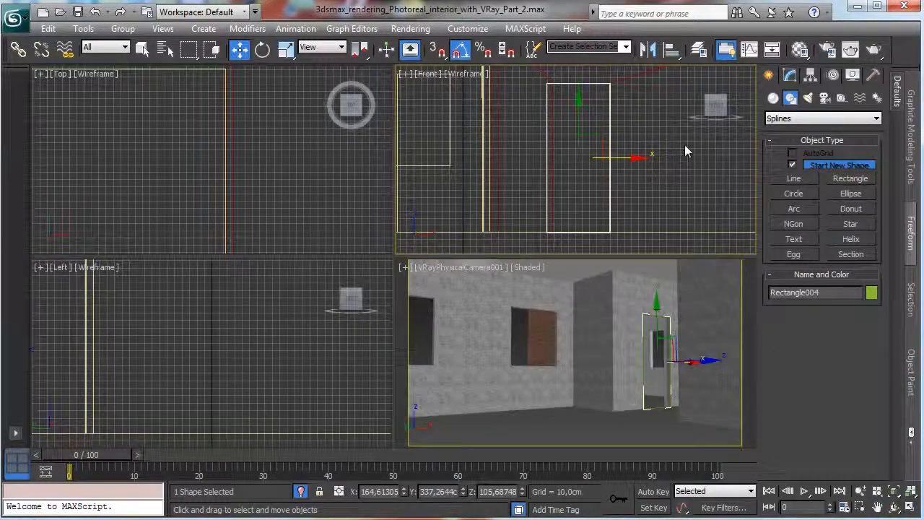
pyautogui.click(910, 507)
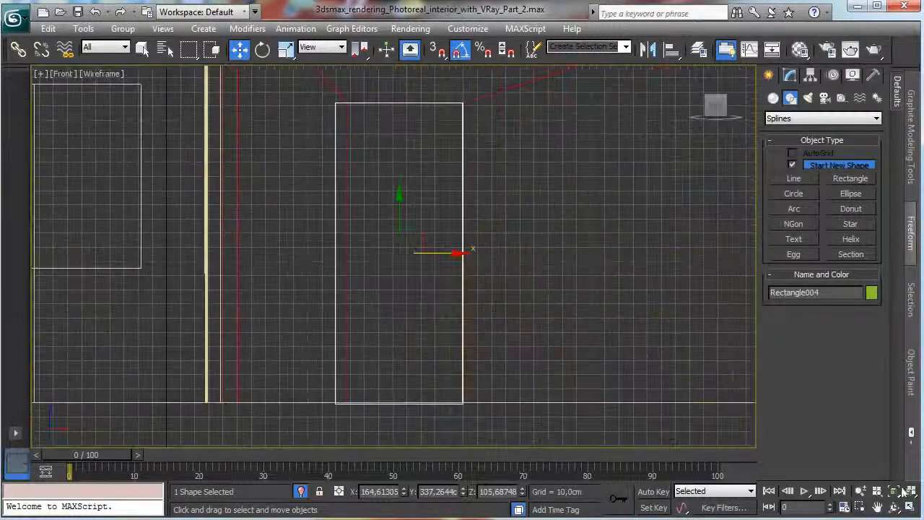
pyautogui.click(860, 507)
pyautogui.moveTo(461, 102); pyautogui.dragTo(508, 162)
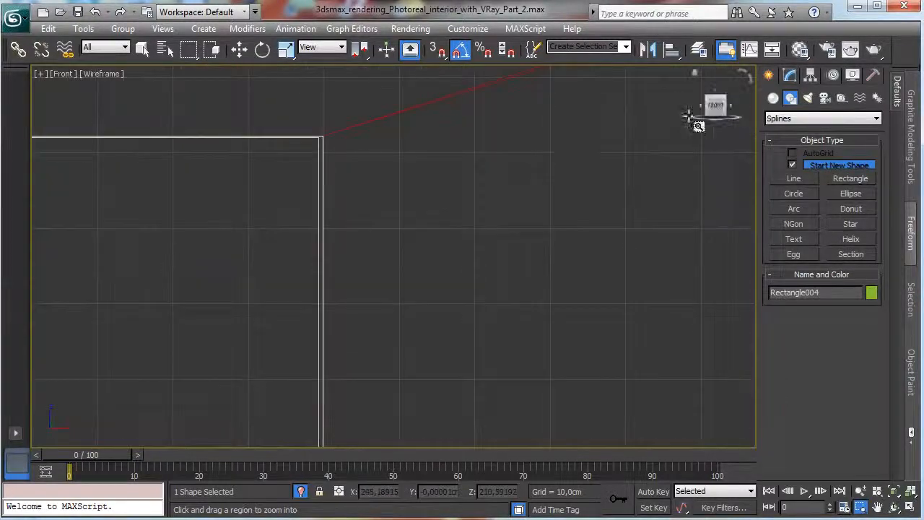
pyautogui.click(774, 99)
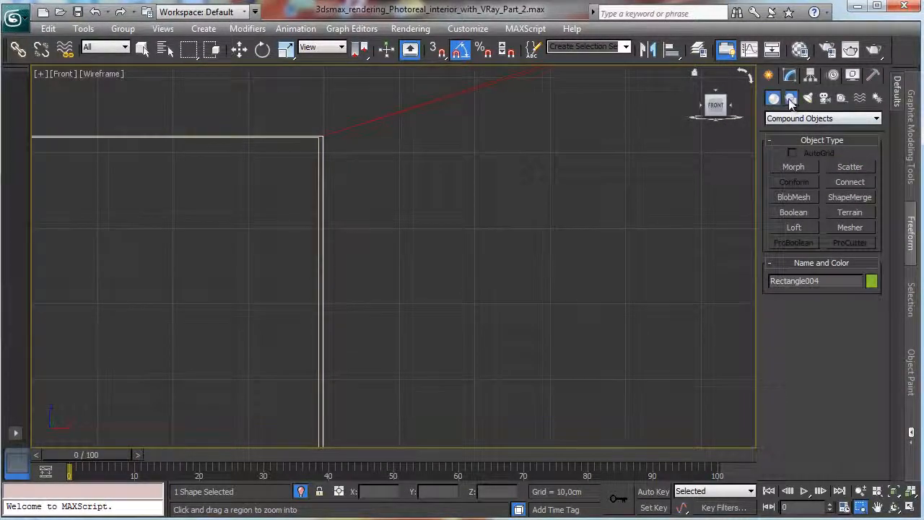
pyautogui.click(791, 98)
pyautogui.click(794, 178)
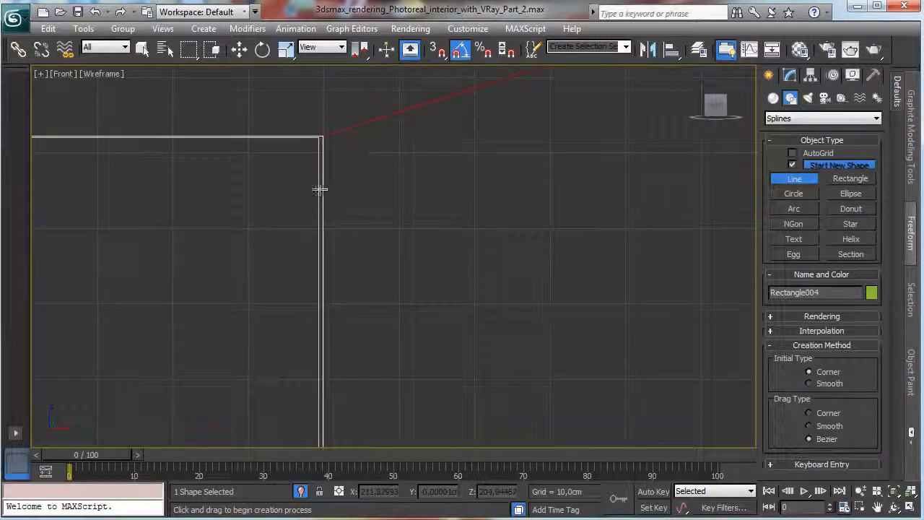
pyautogui.click(851, 178)
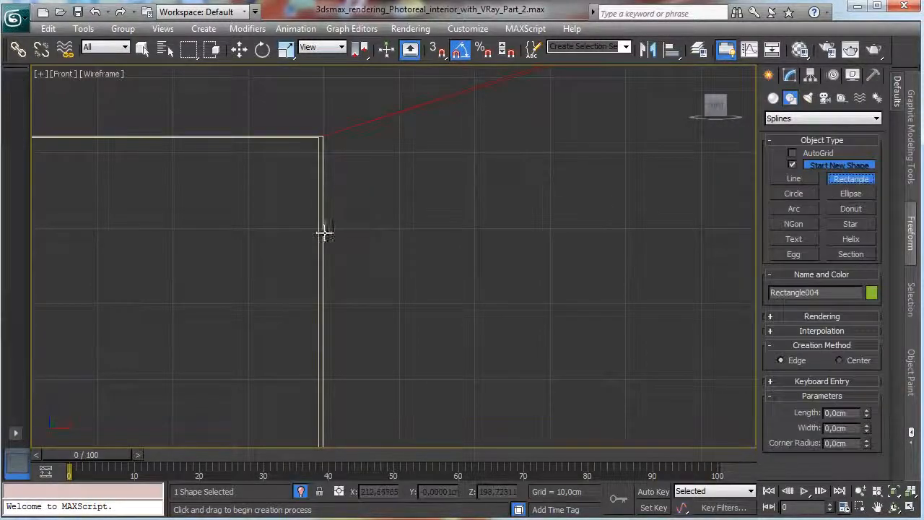
pyautogui.moveTo(315, 231); pyautogui.dragTo(434, 251)
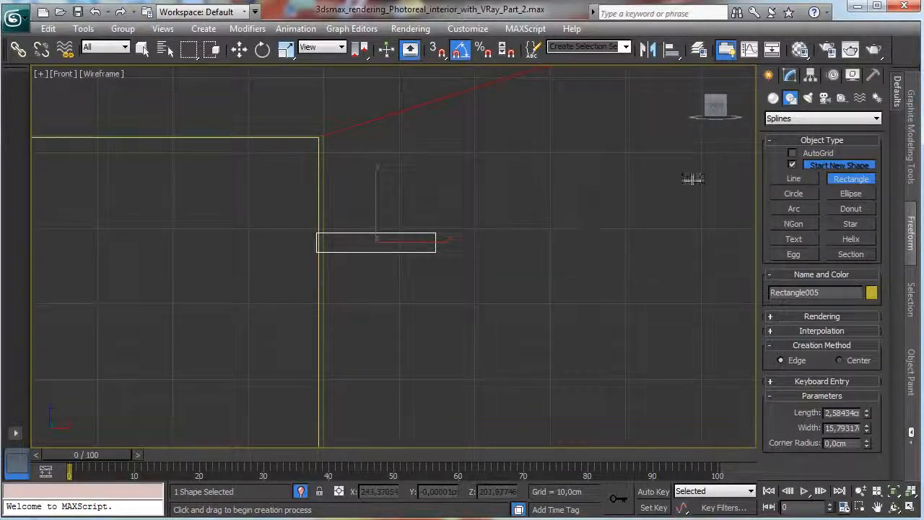
# Convert the small profile rectangle to an editable spline.
pyautogui.rightClick(419, 243)
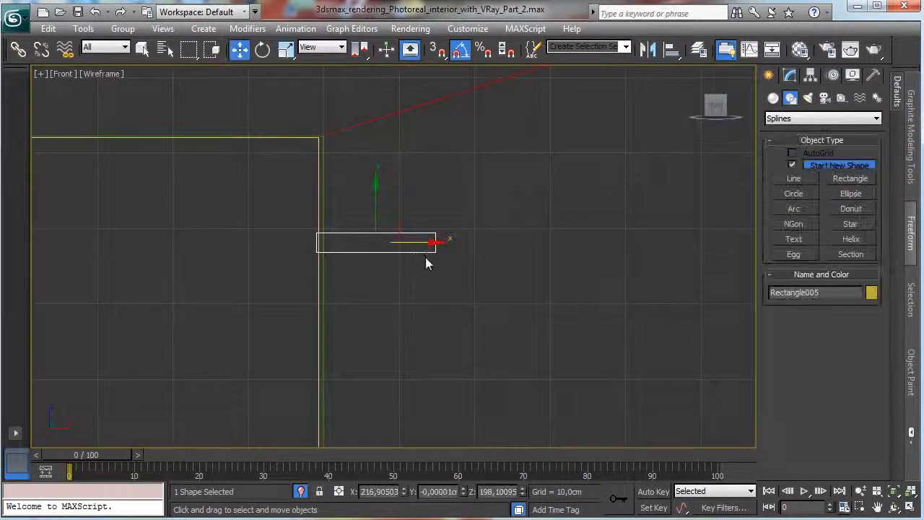
pyautogui.rightClick(423, 244)
pyautogui.moveTo(520, 382)
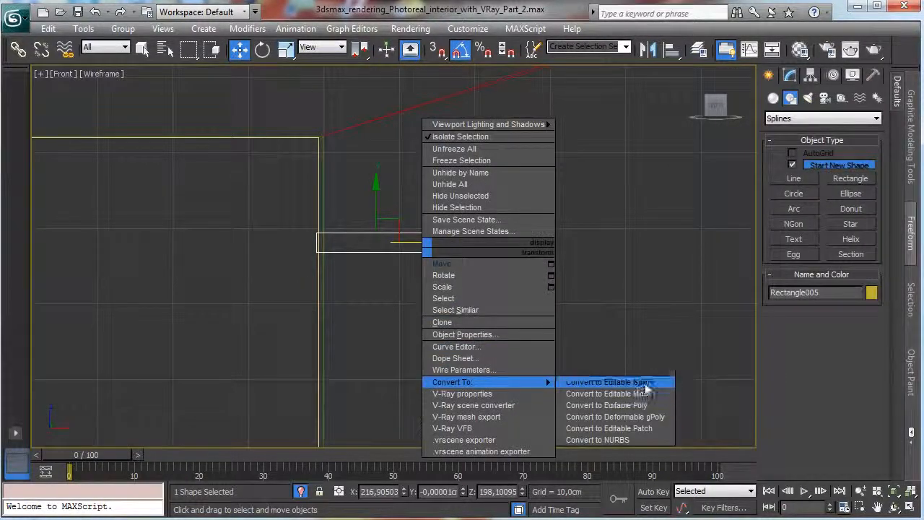
pyautogui.click(624, 384)
pyautogui.scroll(-5, 814, 316)
pyautogui.scroll(5, 787, 386)
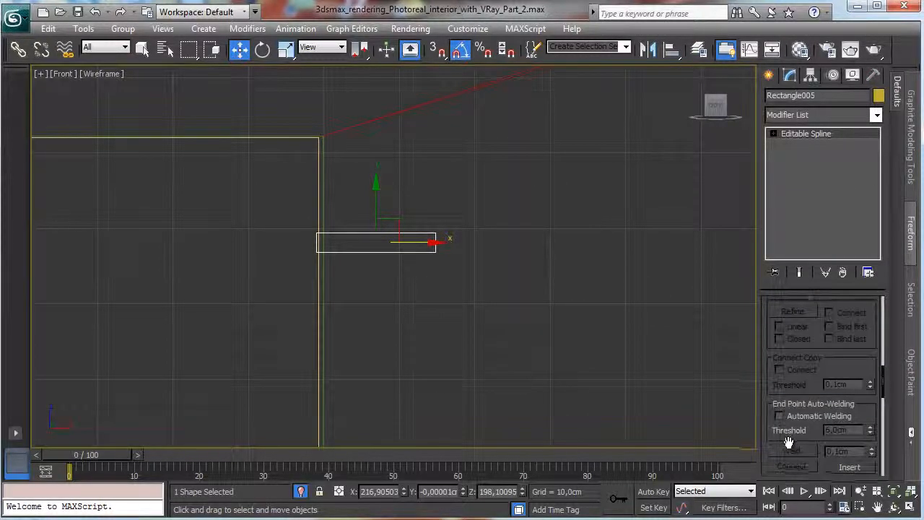
# Refine the small profile spline with nine new vertices spread along its top edge.
pyautogui.scroll(-1, 850, 389)
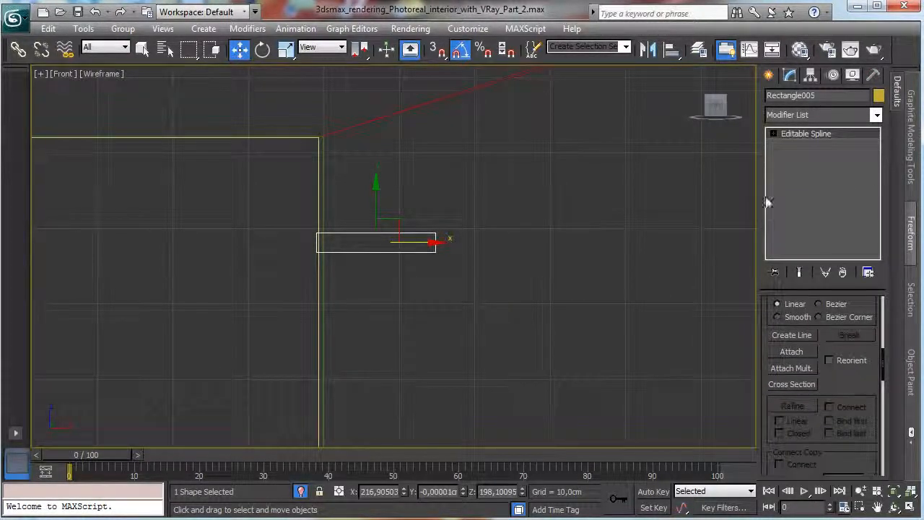
pyautogui.click(799, 146)
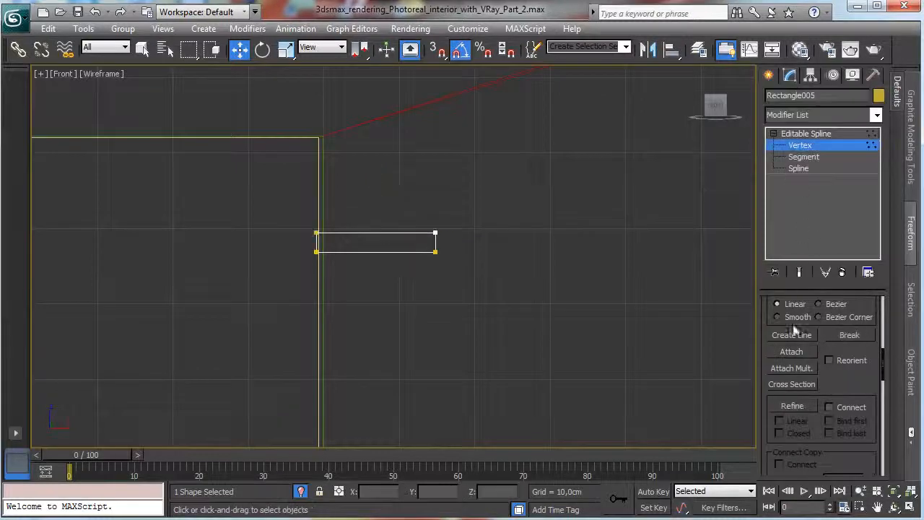
pyautogui.click(792, 407)
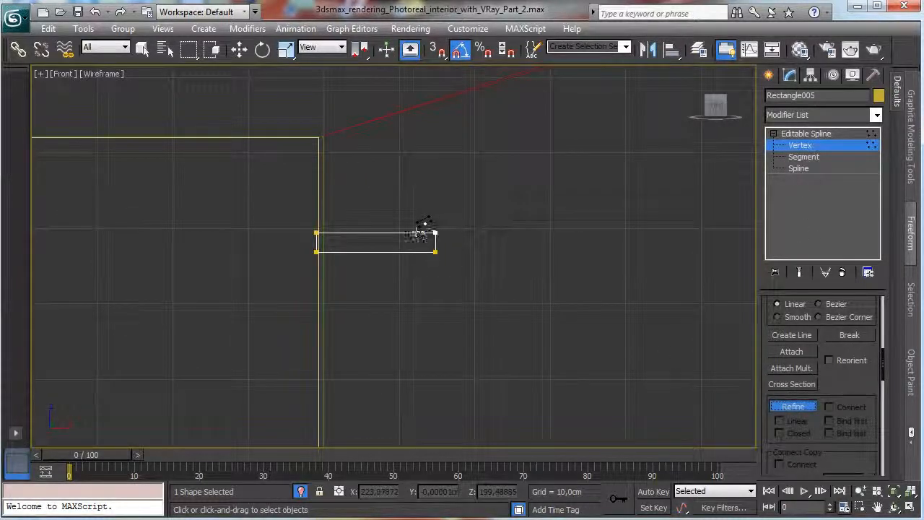
pyautogui.click(423, 232)
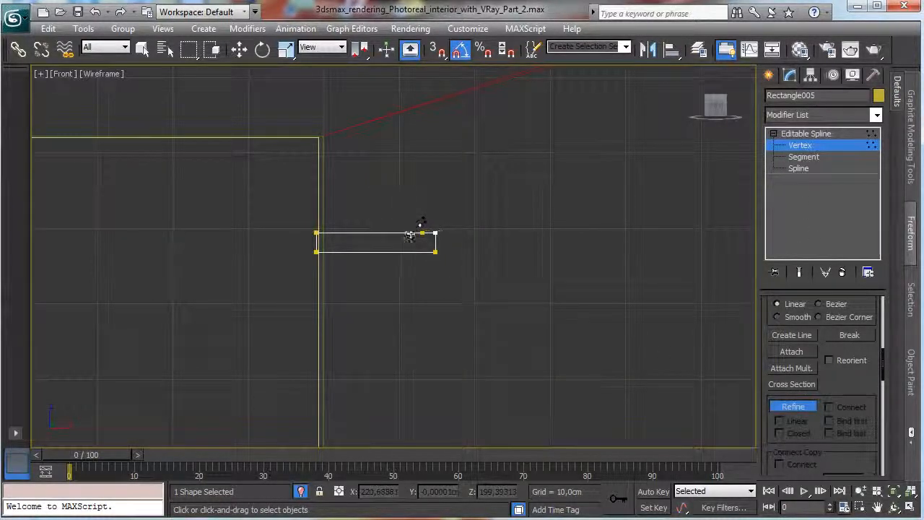
pyautogui.click(409, 232)
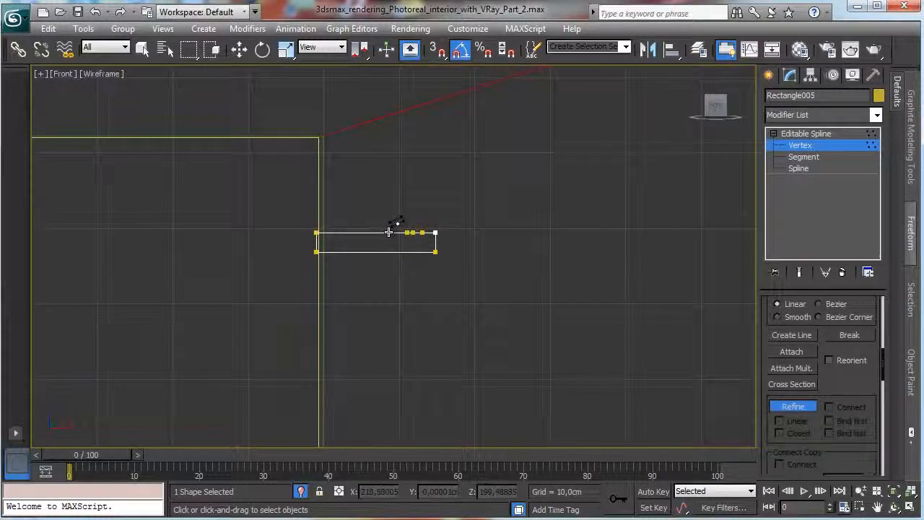
pyautogui.click(391, 233)
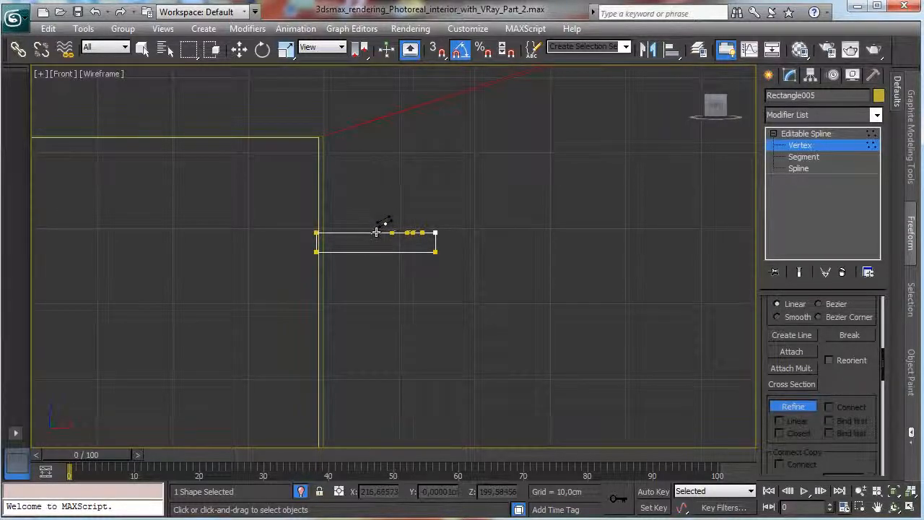
pyautogui.click(376, 232)
pyautogui.click(347, 233)
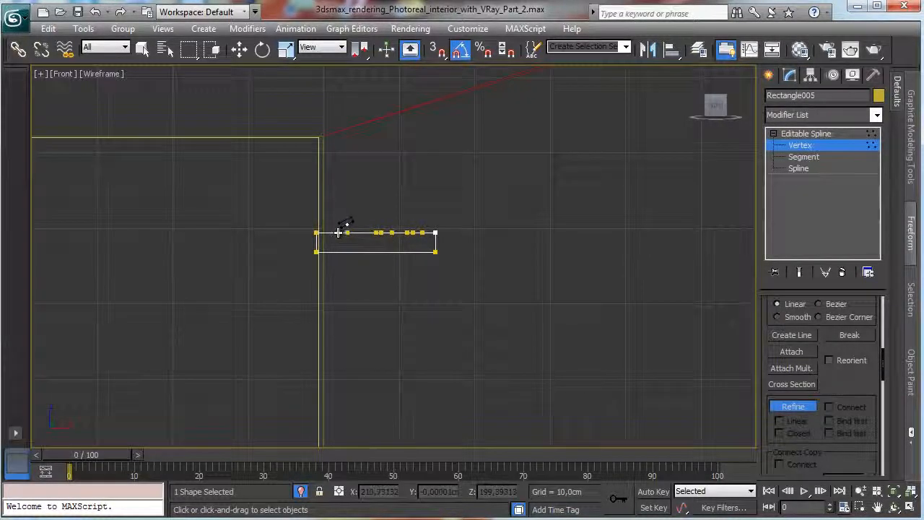
pyautogui.click(338, 233)
pyautogui.click(328, 233)
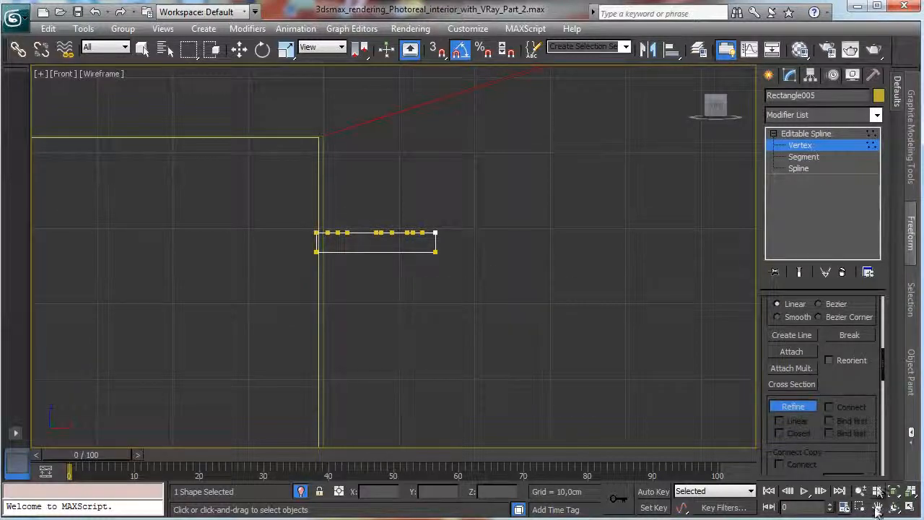
pyautogui.click(894, 492)
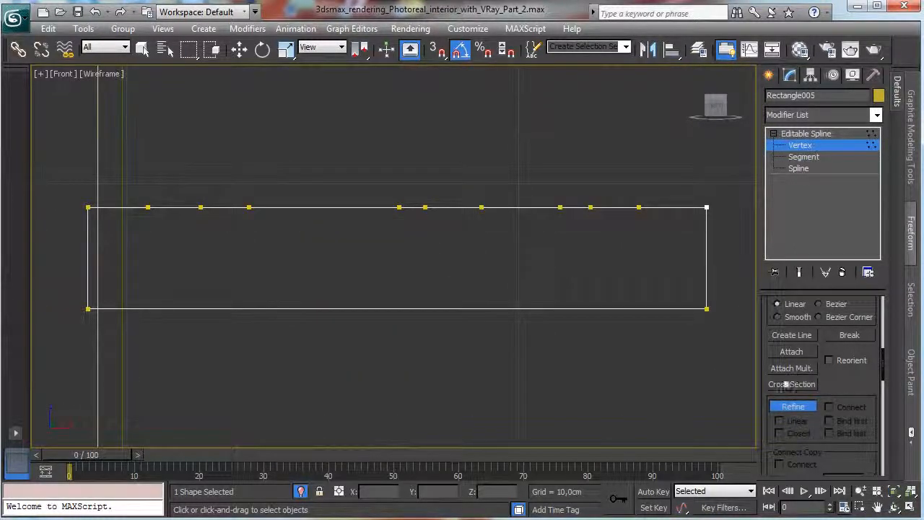
pyautogui.click(793, 407)
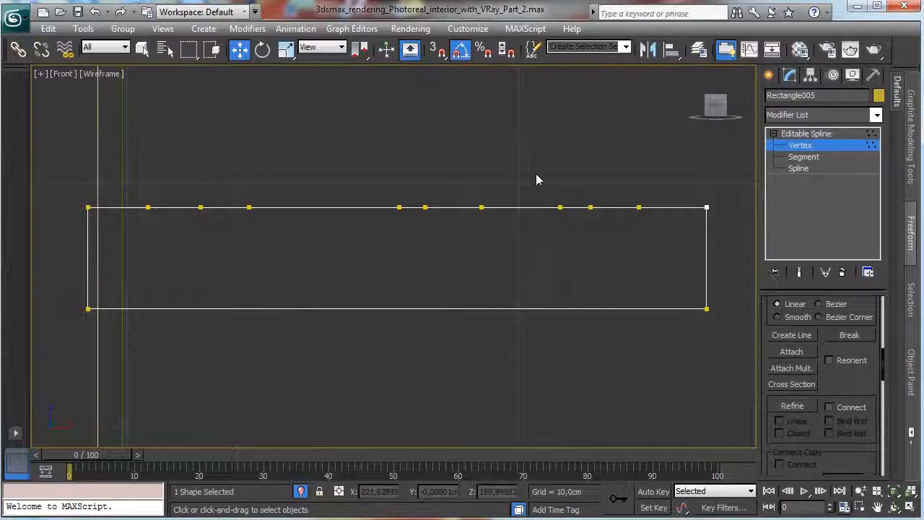
# Raise the profile's two rightmost top vertices and shift the next two vertices toward them to form a curved step.
pyautogui.moveTo(624, 182); pyautogui.dragTo(737, 218)
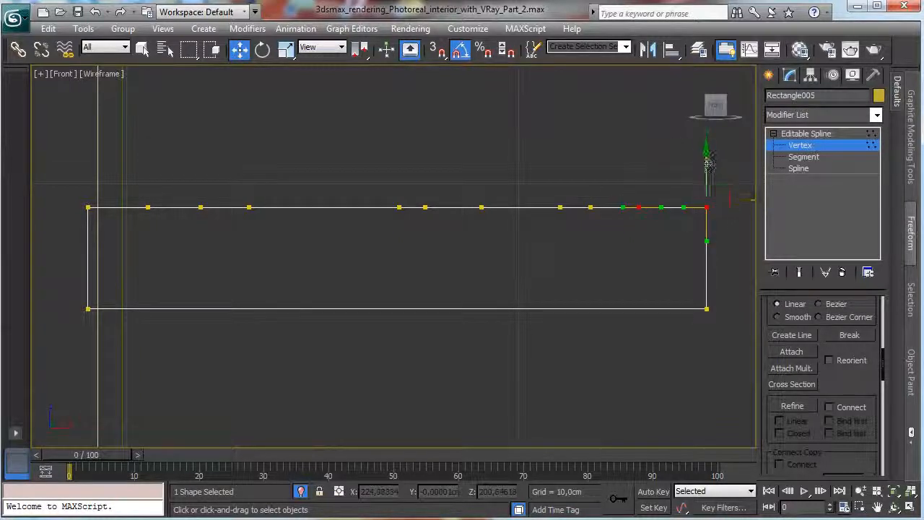
pyautogui.moveTo(707, 148); pyautogui.dragTo(709, 104)
pyautogui.moveTo(529, 192); pyautogui.dragTo(643, 210)
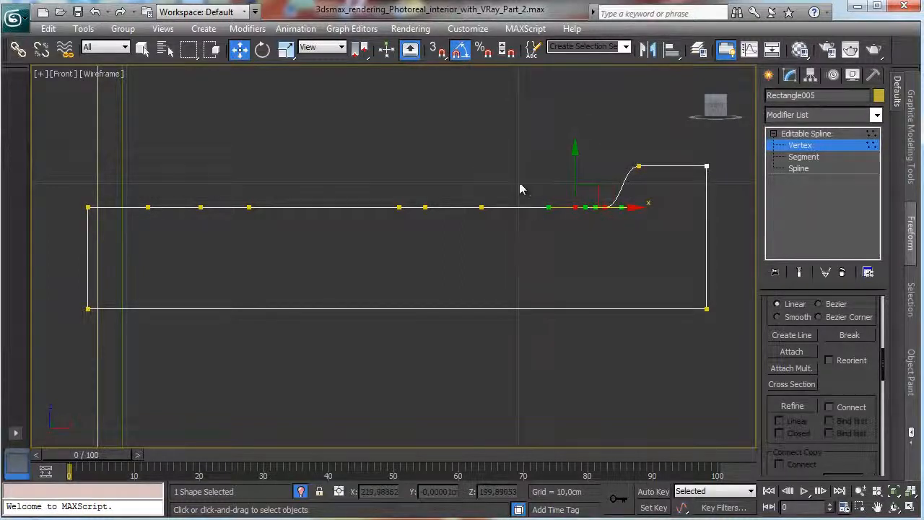
# Shift the middle vertex of the profile's top edge to the right and insert another vertex just left of it.
pyautogui.moveTo(424, 202); pyautogui.dragTo(495, 188)
pyautogui.press('Delete')
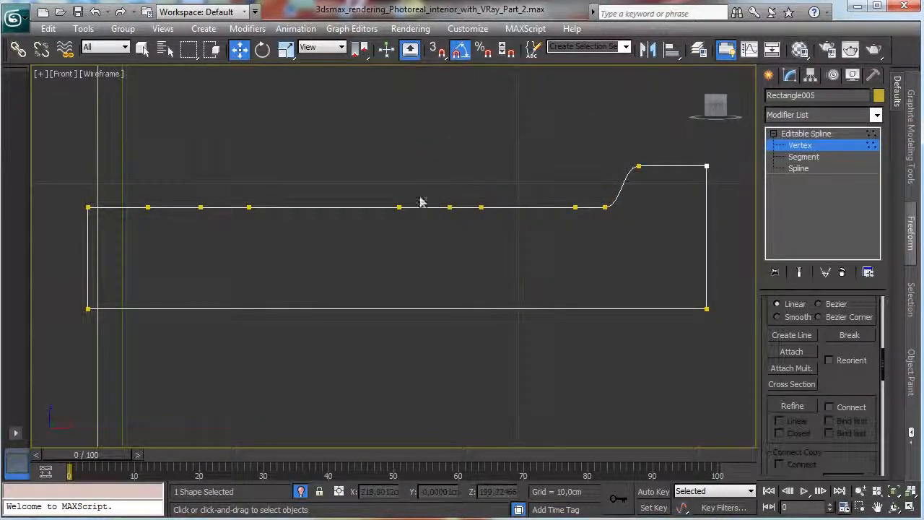
pyautogui.click(792, 406)
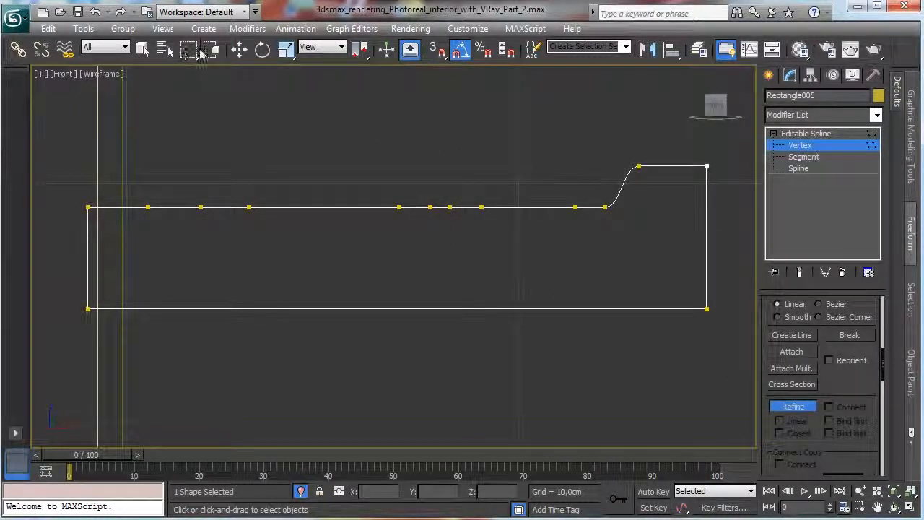
pyautogui.click(239, 48)
# Raise the two middle vertices into a small rounded bump and move its left base vertex closer to steepen that side.
pyautogui.click(432, 208)
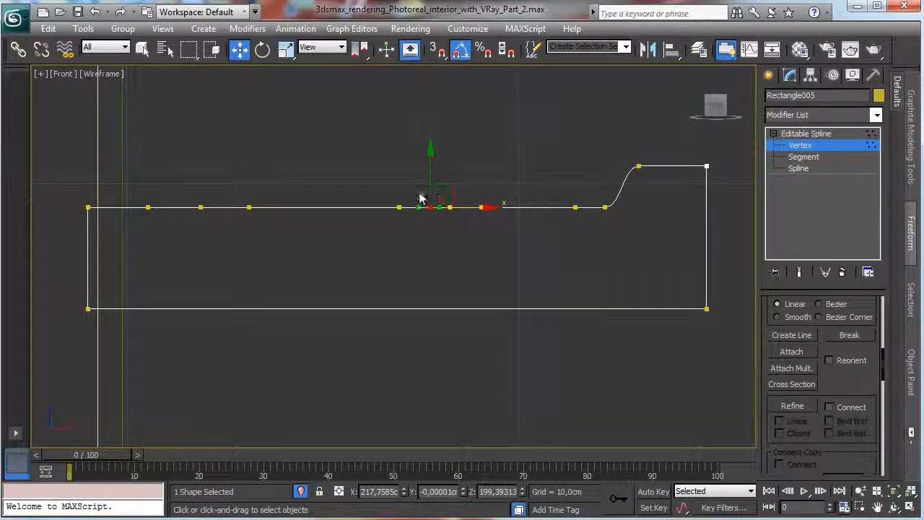
pyautogui.moveTo(420, 187); pyautogui.dragTo(465, 222)
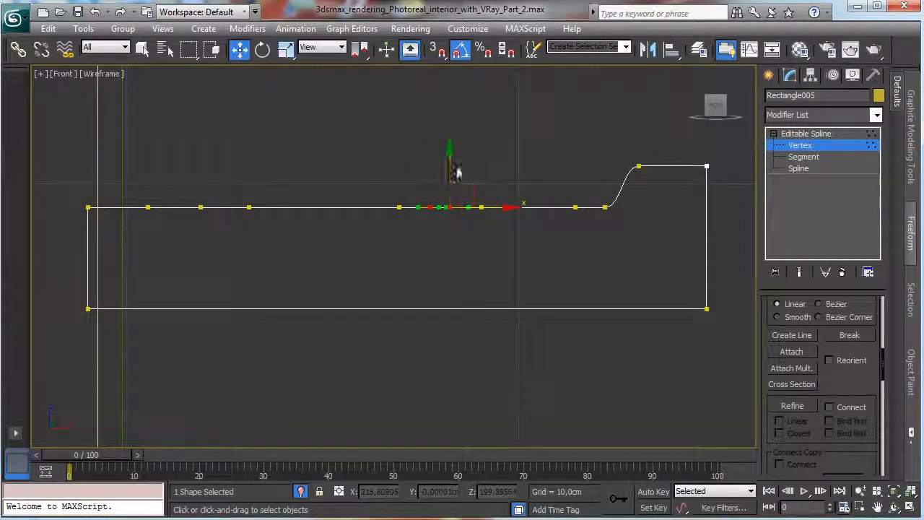
pyautogui.moveTo(451, 163); pyautogui.dragTo(455, 146)
pyautogui.click(413, 236)
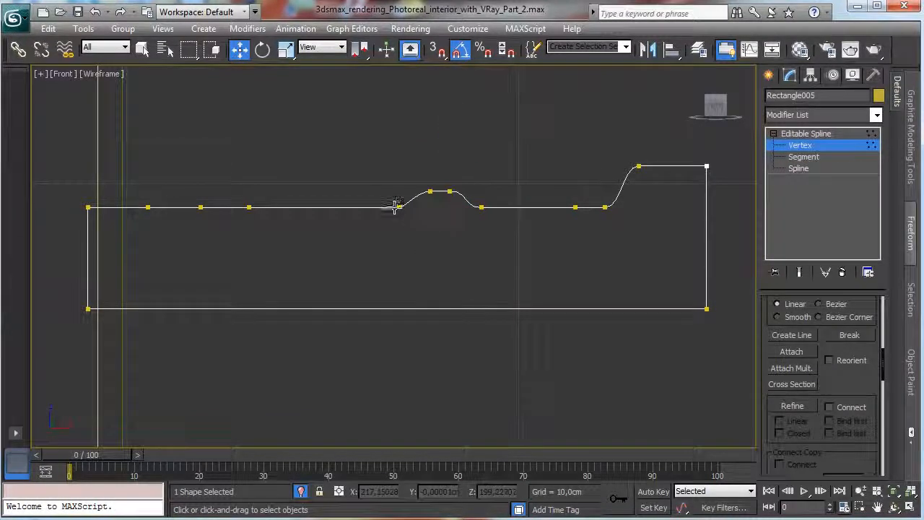
pyautogui.click(398, 207)
pyautogui.moveTo(442, 208); pyautogui.dragTo(492, 212)
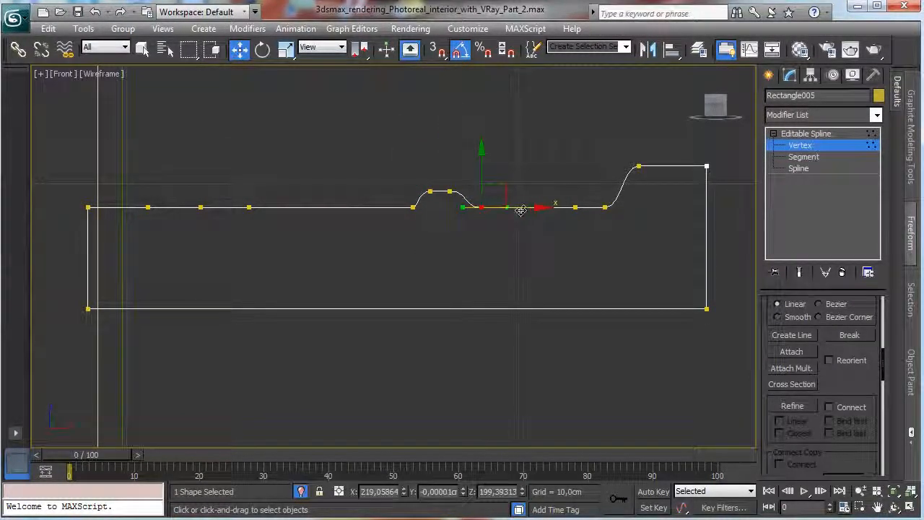
pyautogui.click(432, 246)
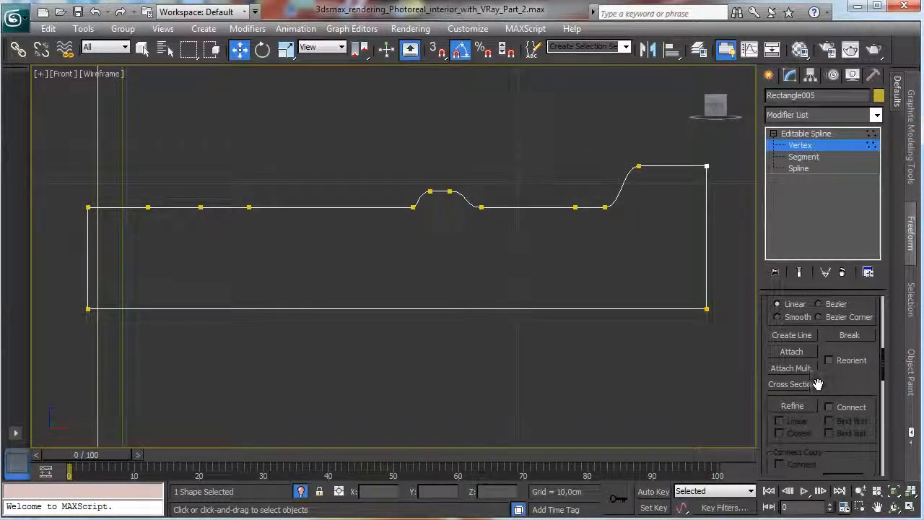
# Insert four more vertices near the left end of the profile's top edge for a groove.
pyautogui.click(792, 407)
pyautogui.click(173, 207)
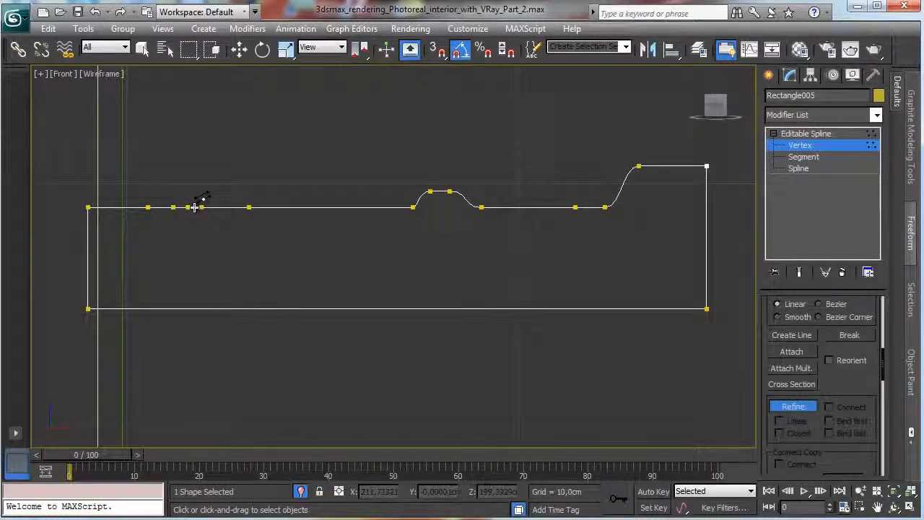
pyautogui.click(224, 207)
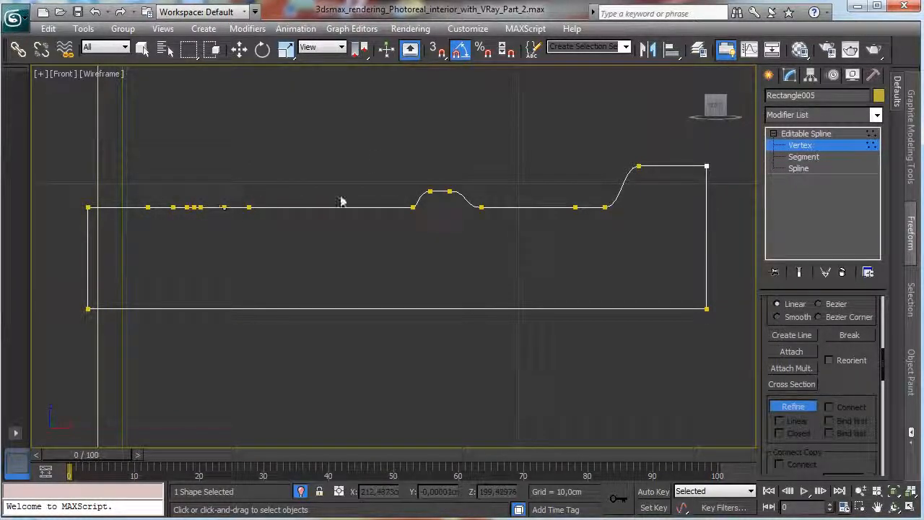
pyautogui.click(239, 49)
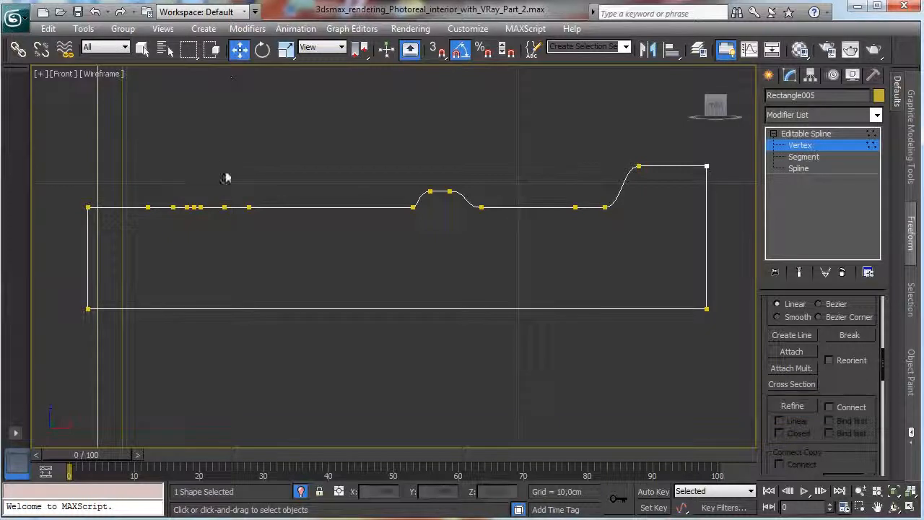
# Lower two neighbouring vertices near the profile's left end and spread them apart horizontally to form a flat-bottomed groove.
pyautogui.click(195, 207)
pyautogui.moveTo(198, 161); pyautogui.dragTo(196, 179)
pyautogui.click(209, 239)
pyautogui.click(200, 224)
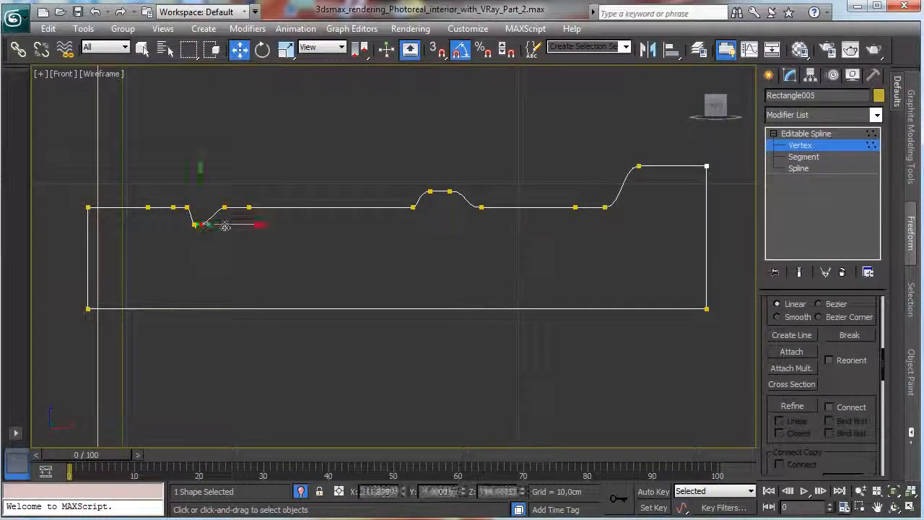
pyautogui.moveTo(239, 227)
pyautogui.mouseDown()
pyautogui.moveTo(256, 229)
pyautogui.moveTo(234, 226)
pyautogui.mouseUp()
pyautogui.click(195, 224)
pyautogui.click(282, 248)
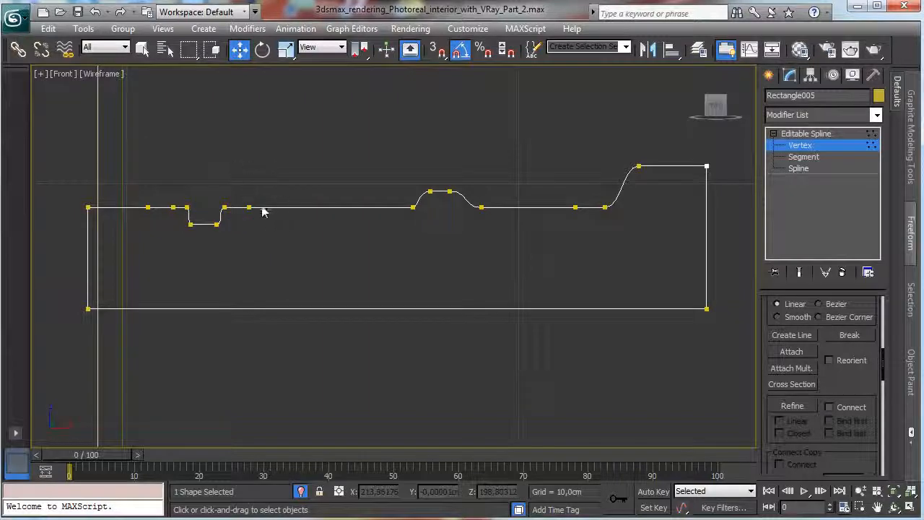
# Convert the groove's four vertices to corner type and move its two bottom vertices outward to steepen the walls.
pyautogui.click(225, 207)
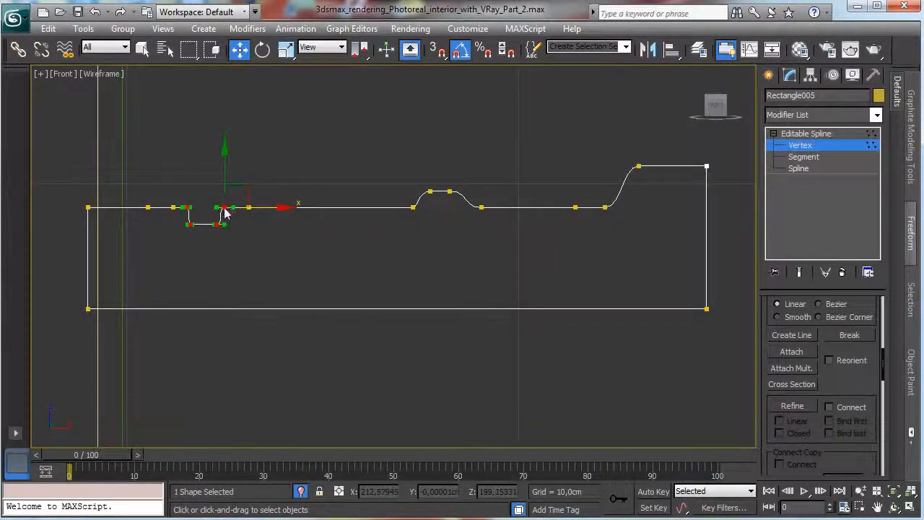
pyautogui.rightClick(222, 207)
pyautogui.click(216, 119)
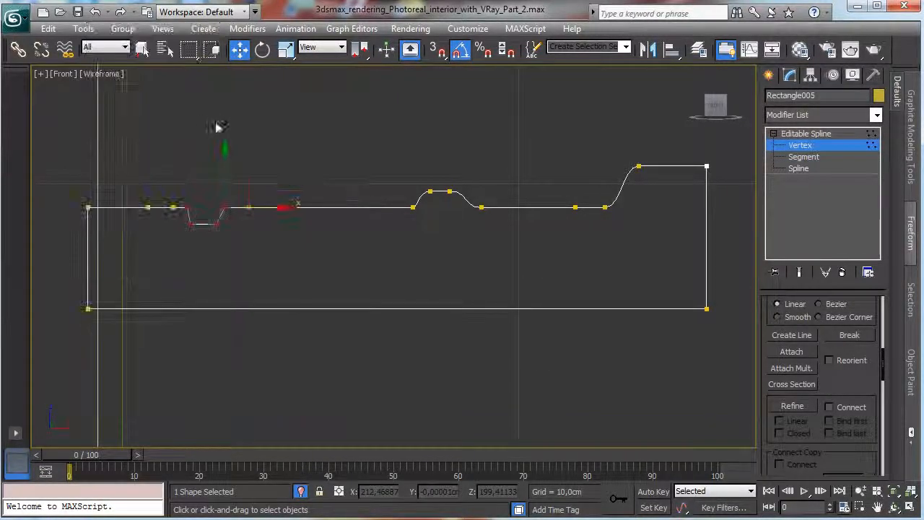
pyautogui.click(220, 224)
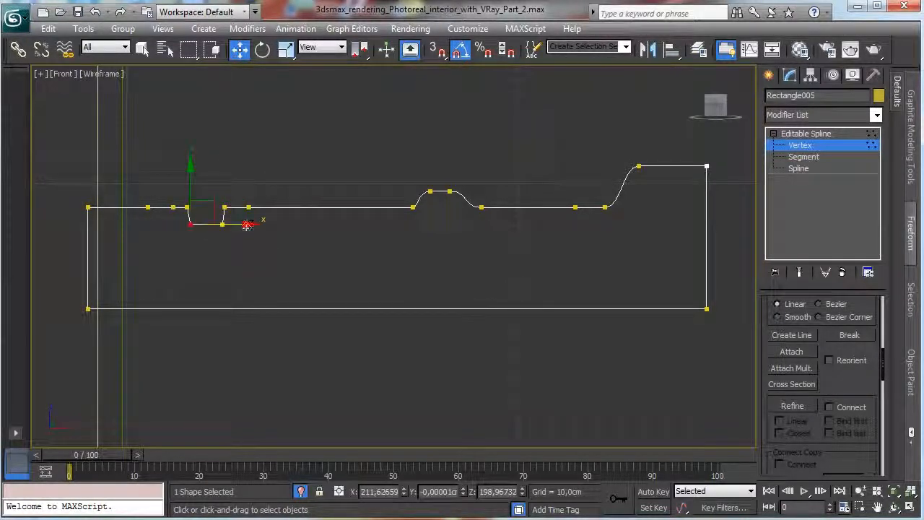
pyautogui.moveTo(246, 227); pyautogui.dragTo(242, 227)
# Raise the two leftmost top vertices of the profile slightly to form a raised edge that slopes down toward the groove.
pyautogui.moveTo(56, 174); pyautogui.dragTo(160, 216)
pyautogui.moveTo(142, 163); pyautogui.dragTo(145, 144)
pyautogui.click(398, 168)
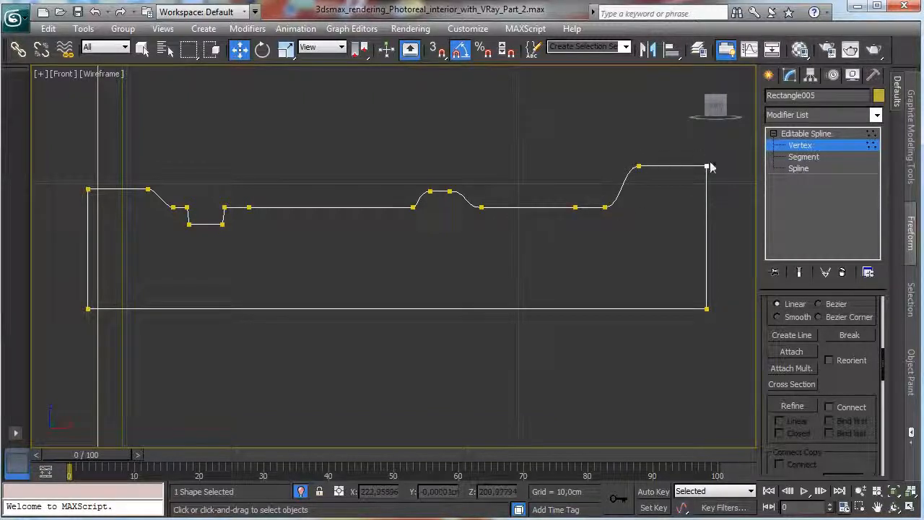
# Fillet the profile's top-left and top-right corner vertices with a small radius and finish vertex editing.
pyautogui.moveTo(687, 136); pyautogui.dragTo(718, 189)
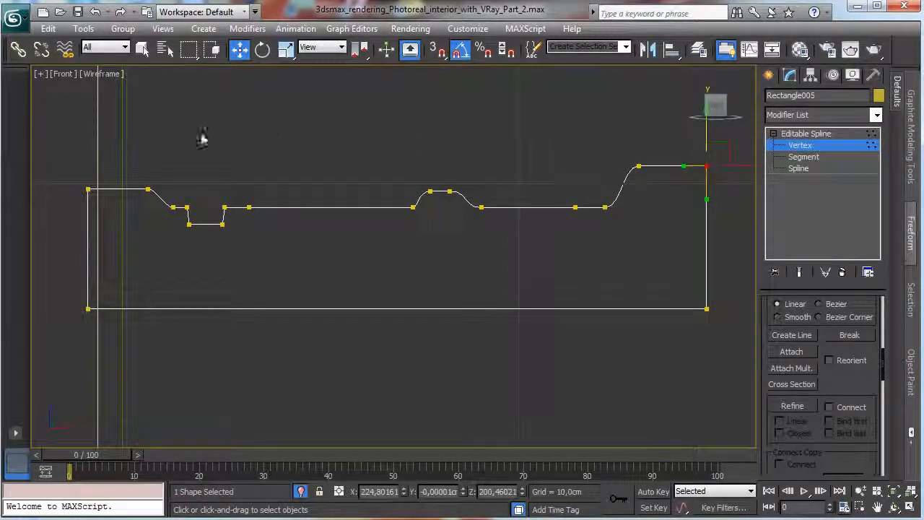
pyautogui.moveTo(65, 173); pyautogui.dragTo(153, 206)
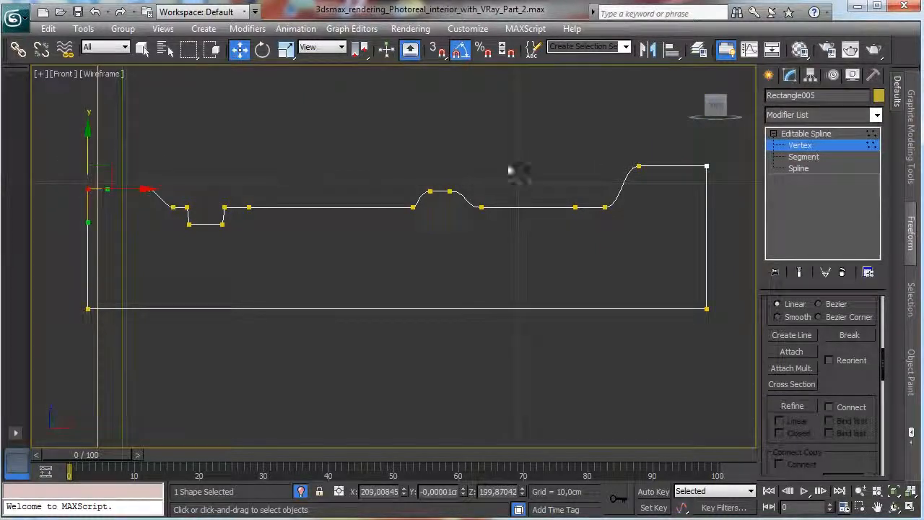
pyautogui.moveTo(699, 154); pyautogui.dragTo(760, 218)
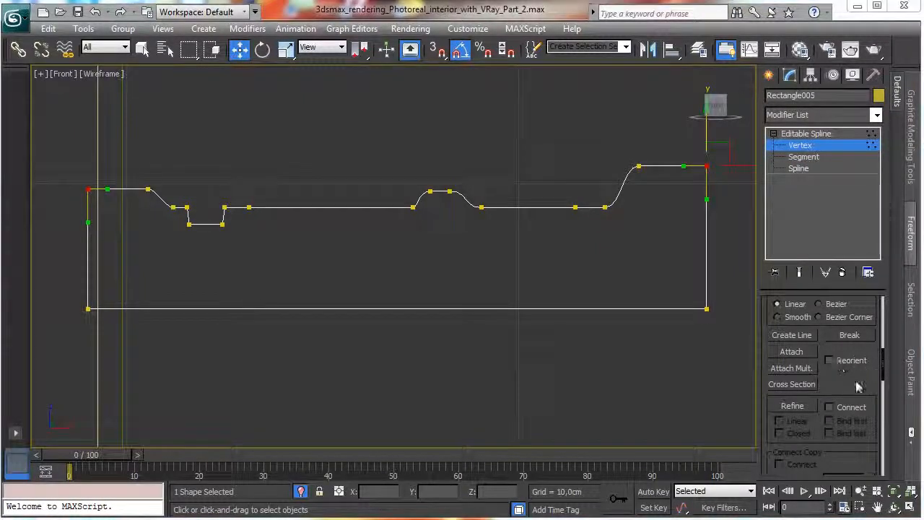
pyautogui.scroll(-5, 800, 362)
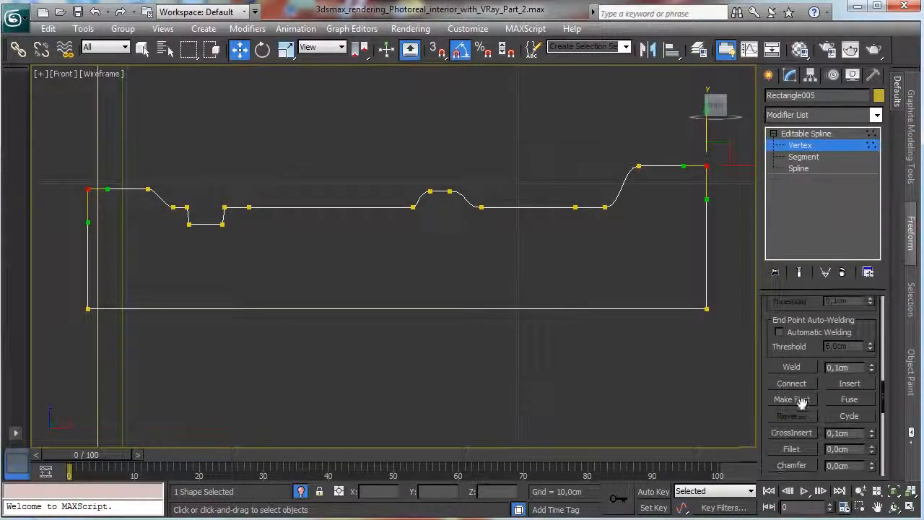
pyautogui.click(792, 449)
pyautogui.moveTo(707, 165); pyautogui.dragTo(710, 159)
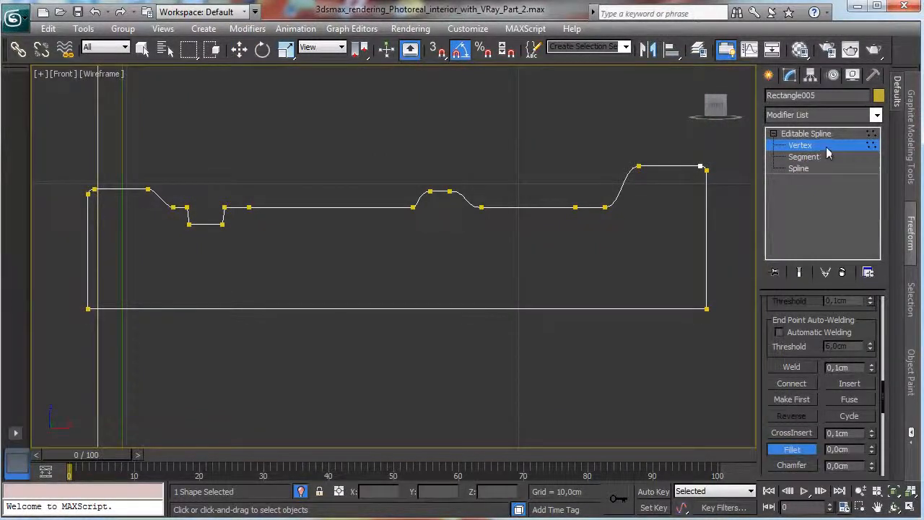
pyautogui.click(826, 148)
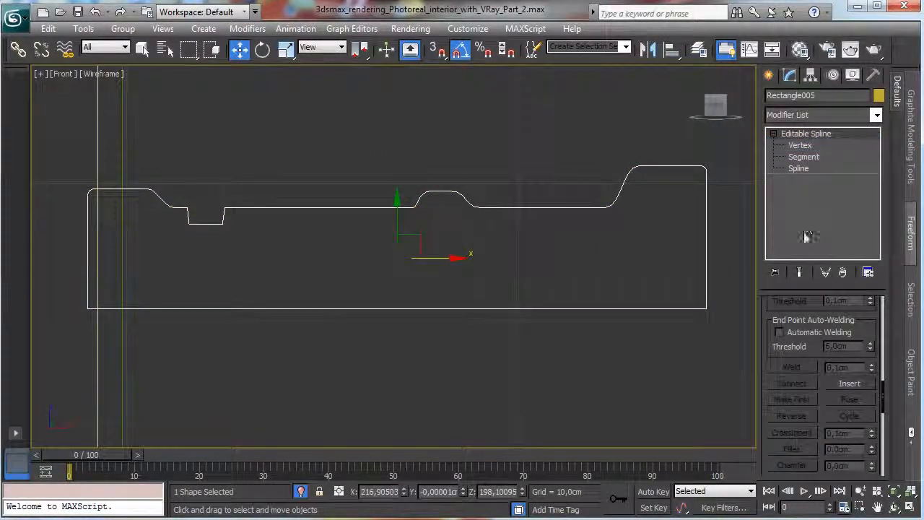
# Move only the profile's pivot point along X to its left end, near the doorway edge.
pyautogui.click(811, 75)
pyautogui.click(821, 167)
pyautogui.moveTo(444, 255); pyautogui.dragTo(153, 270)
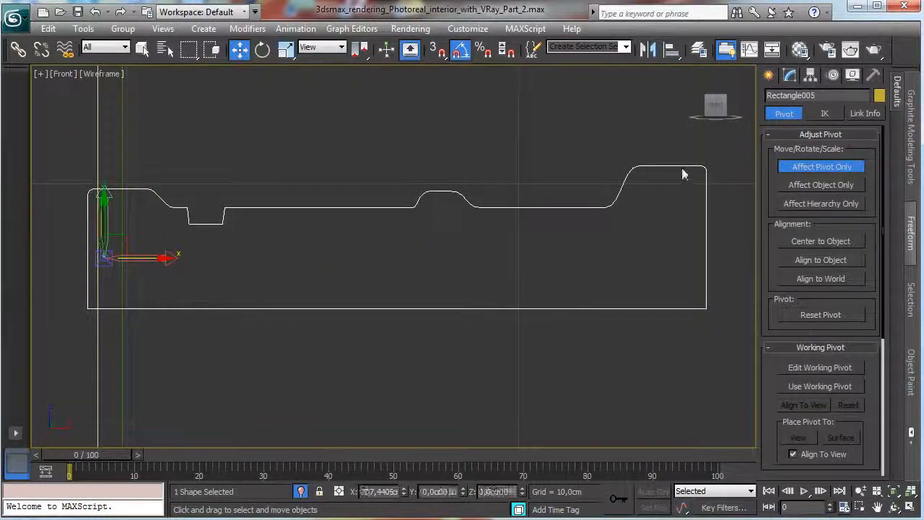
# Leave pivot-only editing of the moulding profile and return to object selection.
pyautogui.click(798, 175)
pyautogui.click(859, 491)
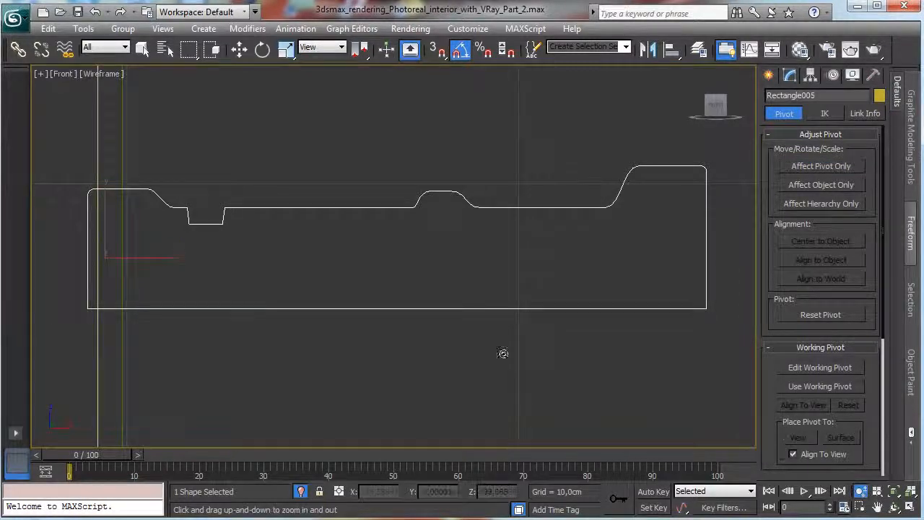
pyautogui.moveTo(501, 353); pyautogui.dragTo(335, 96)
pyautogui.press('q')
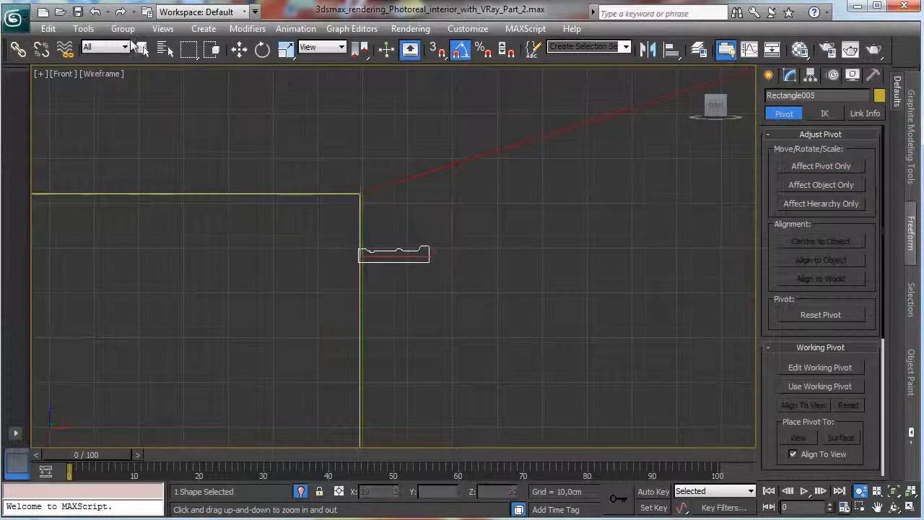
# Create a Loft compound object using the doorway rectangle as path and the moulding profile as its shape.
pyautogui.click(381, 218)
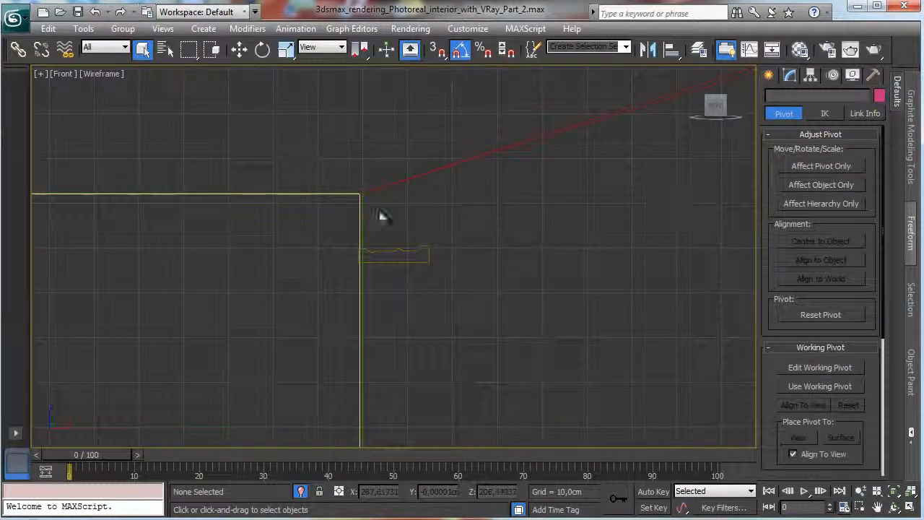
pyautogui.click(363, 233)
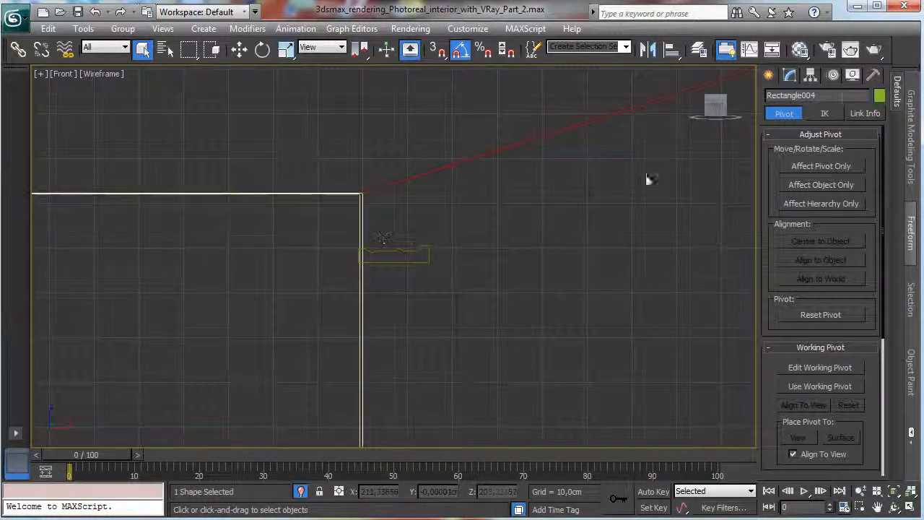
pyautogui.click(769, 76)
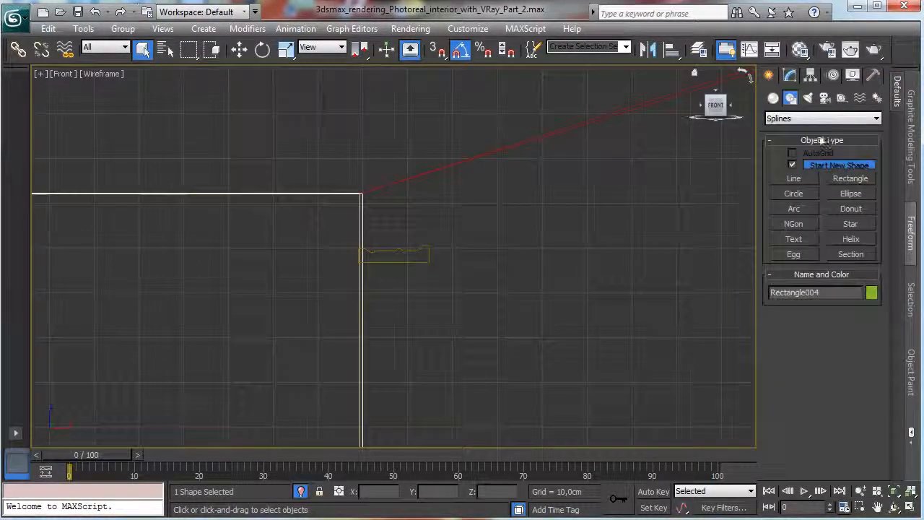
pyautogui.click(773, 98)
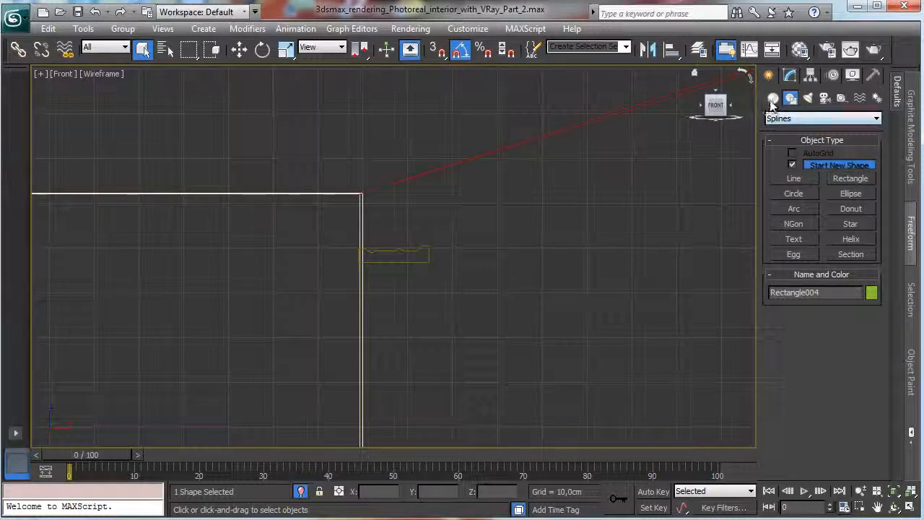
pyautogui.click(824, 118)
pyautogui.click(795, 149)
pyautogui.click(794, 227)
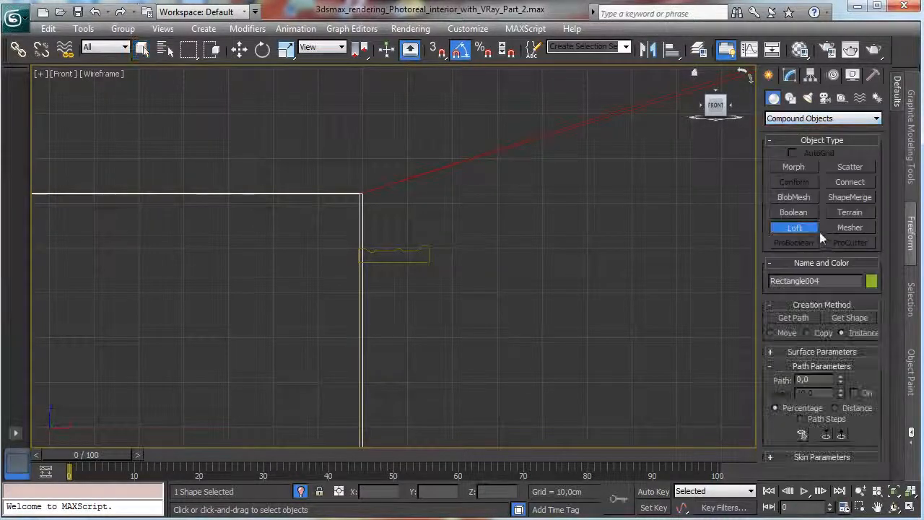
pyautogui.click(851, 318)
pyautogui.click(397, 260)
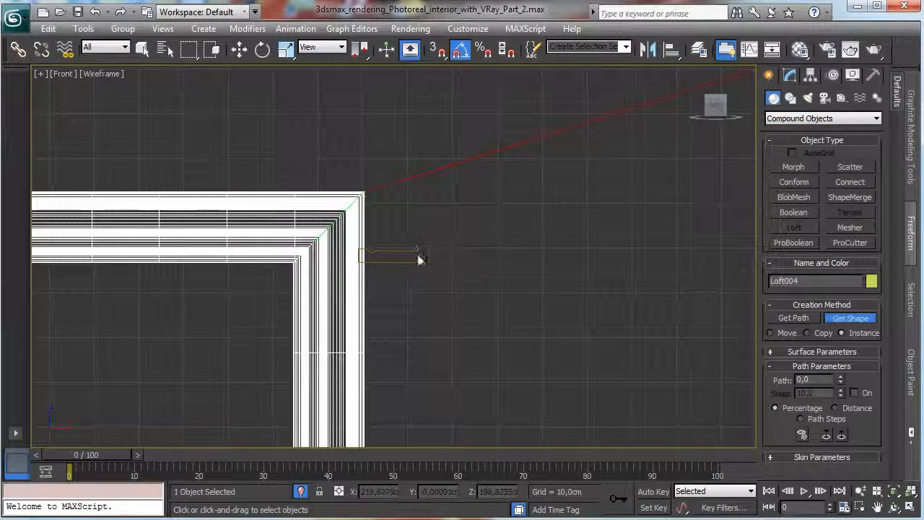
# Enter the loft's Shape level and select its cross-section at the door frame's upper-right corner for moving.
pyautogui.hotkey('alt', 'w')
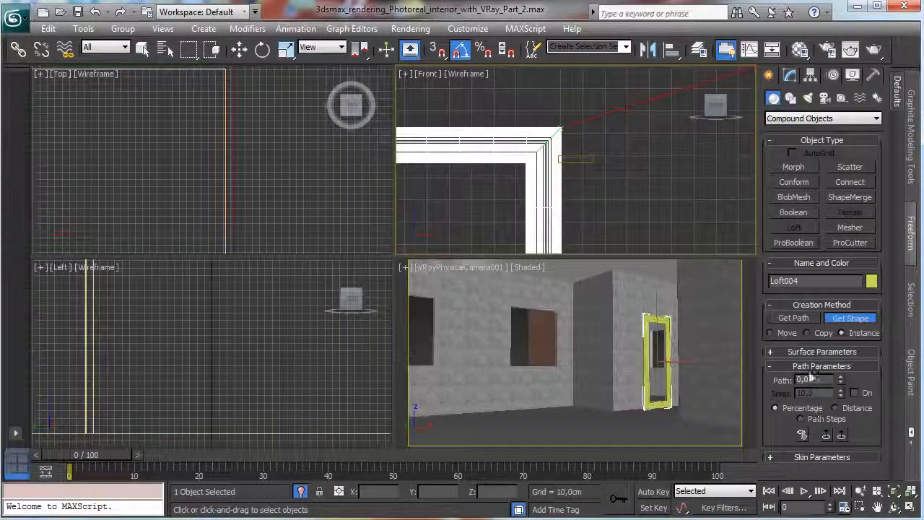
pyautogui.click(594, 371)
pyautogui.hotkey('alt', 'w')
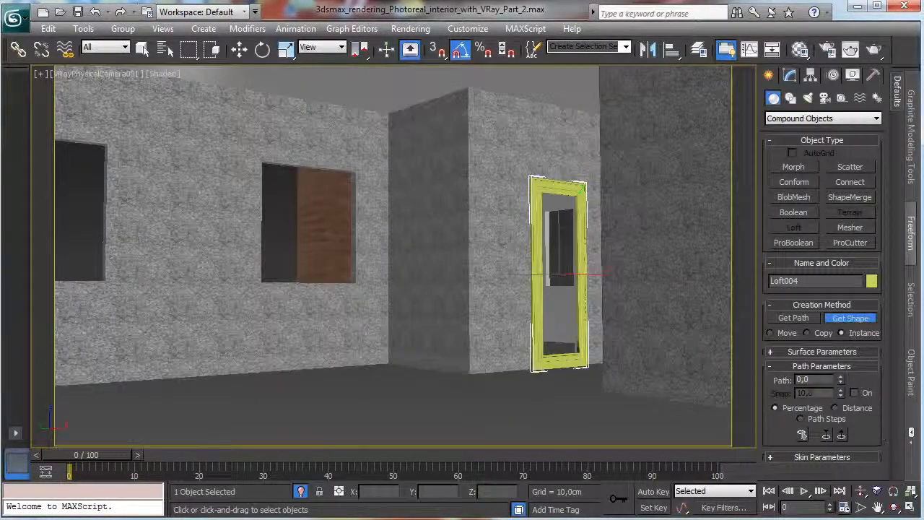
pyautogui.click(789, 75)
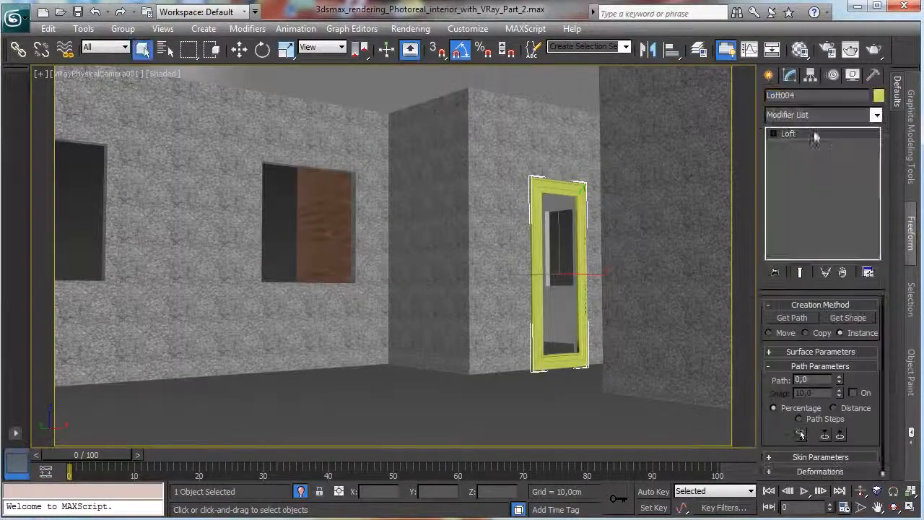
pyautogui.click(773, 134)
pyautogui.click(803, 145)
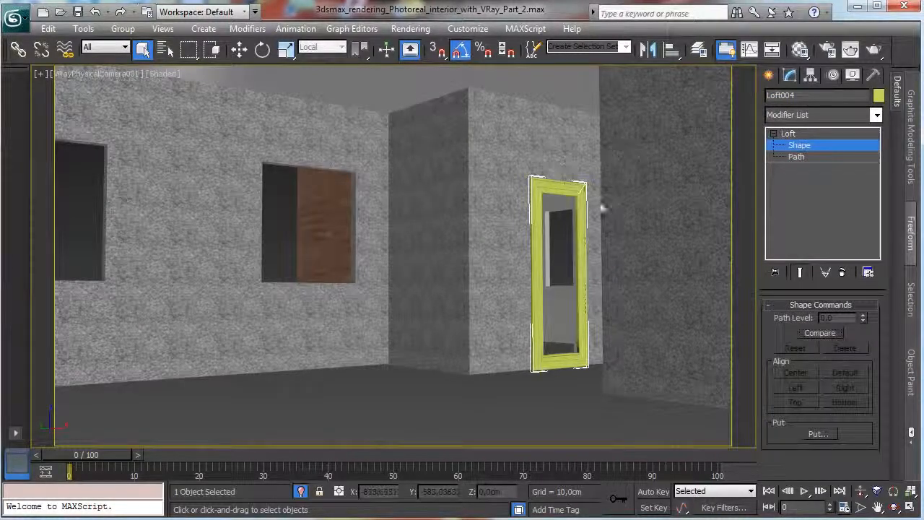
pyautogui.click(583, 190)
pyautogui.press('w')
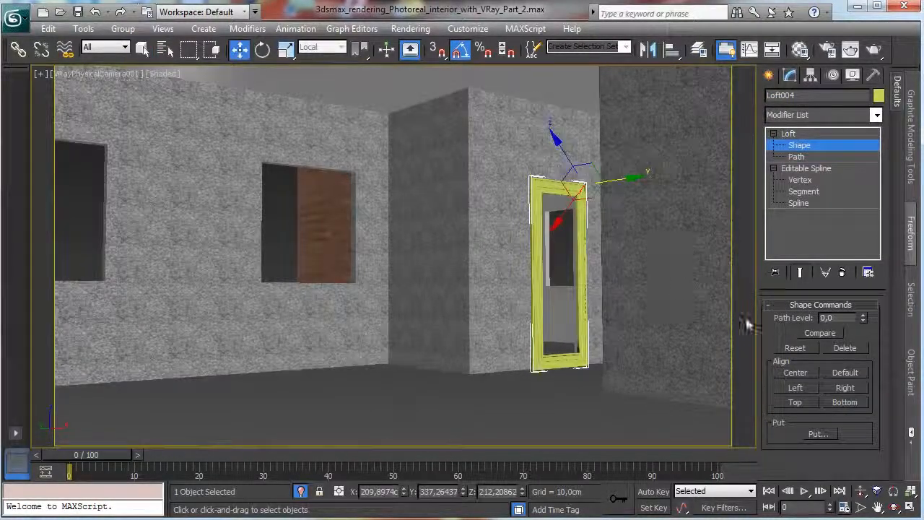
# In a Perspective view, move the loft's cross-section along its local X axis so the frame sits outside the doorway opening.
pyautogui.click(84, 74)
pyautogui.click(160, 128)
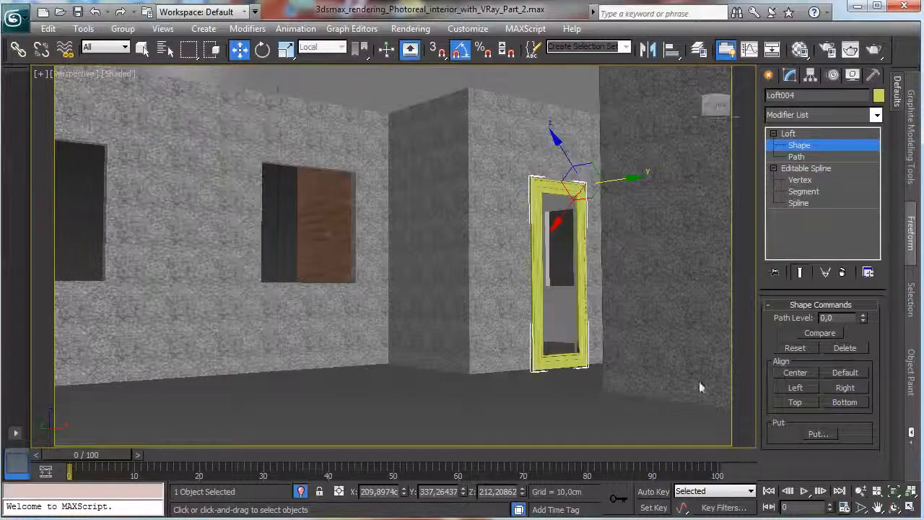
pyautogui.scroll(5, 648, 329)
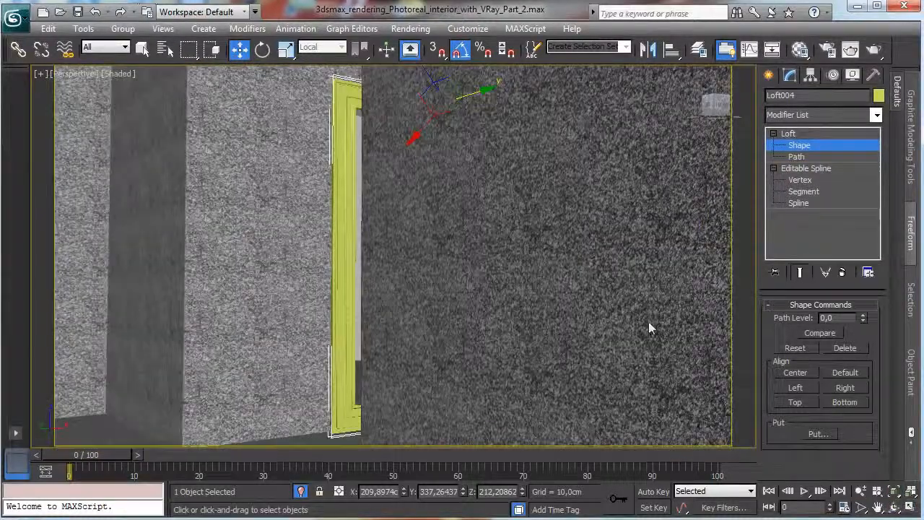
pyautogui.click(861, 491)
pyautogui.moveTo(390, 311); pyautogui.dragTo(389, 262)
pyautogui.scroll(-5, 390, 260)
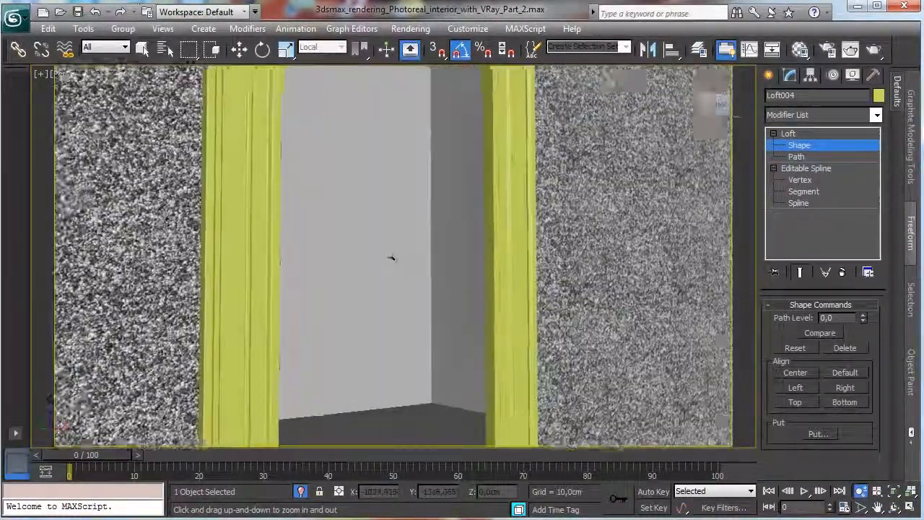
pyautogui.scroll(5, 391, 260)
pyautogui.scroll(-5, 390, 258)
pyautogui.click(878, 507)
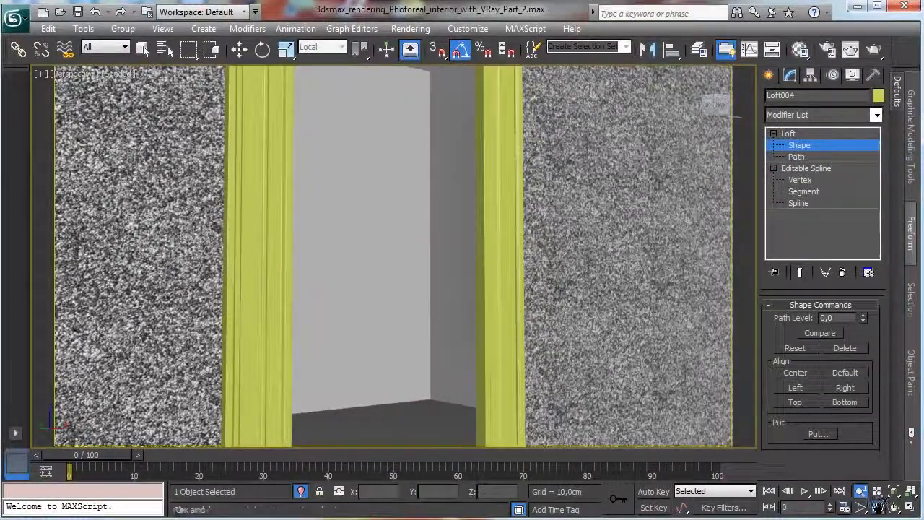
pyautogui.moveTo(681, 392); pyautogui.dragTo(529, 388)
pyautogui.press('w')
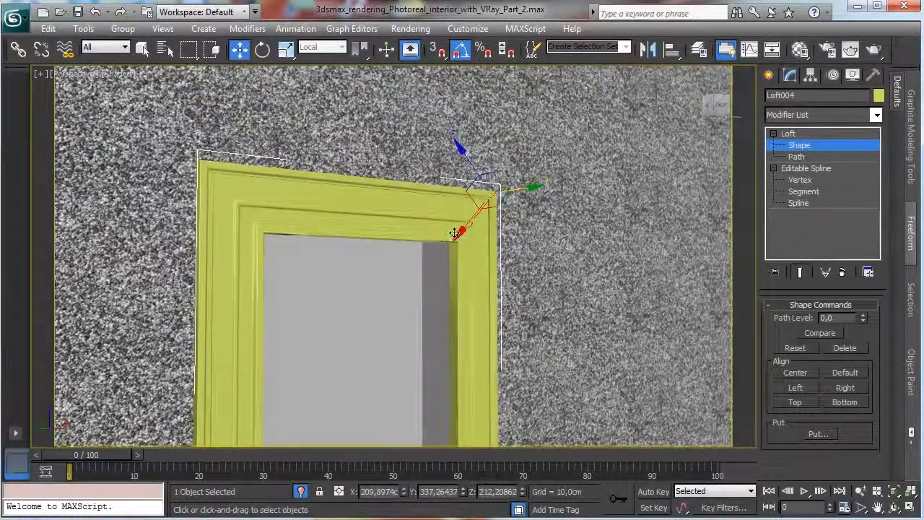
pyautogui.moveTo(492, 205)
pyautogui.mouseDown()
pyautogui.moveTo(509, 197)
pyautogui.moveTo(489, 215)
pyautogui.mouseUp()
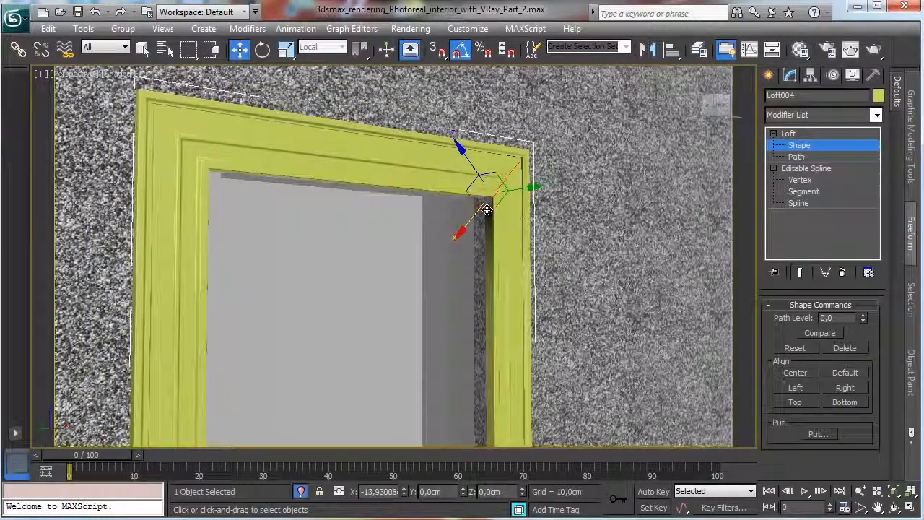
pyautogui.click(818, 147)
# In the Left view, non-uniformly scale the lofted frame's depth to about 252% to thicken it.
pyautogui.hotkey('alt', 'w')
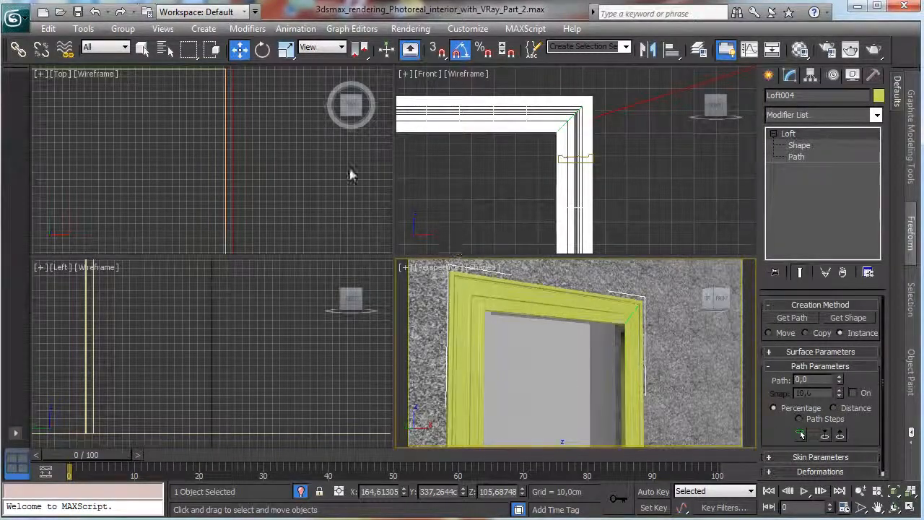
pyautogui.rightClick(167, 305)
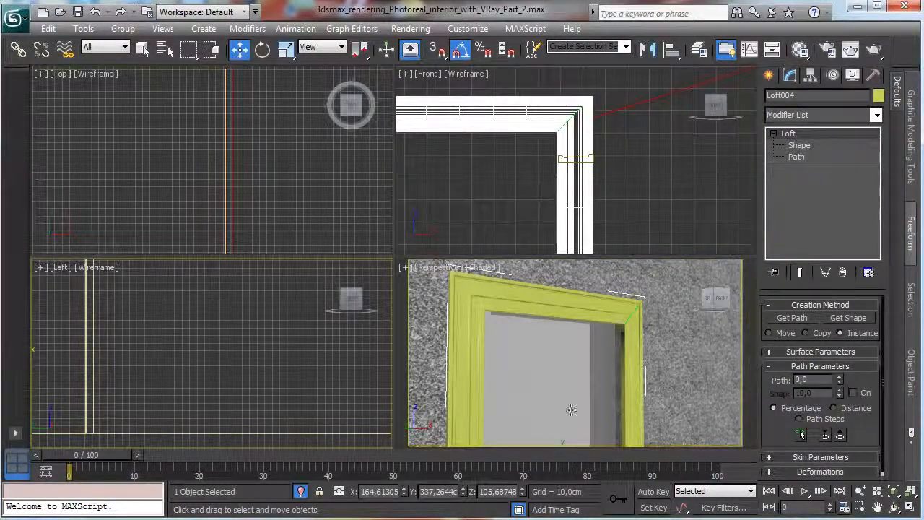
pyautogui.click(893, 493)
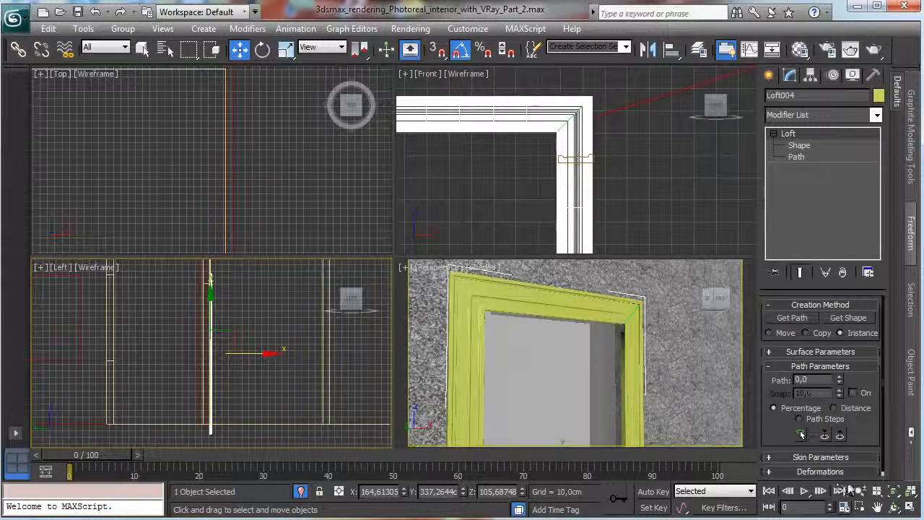
pyautogui.click(860, 507)
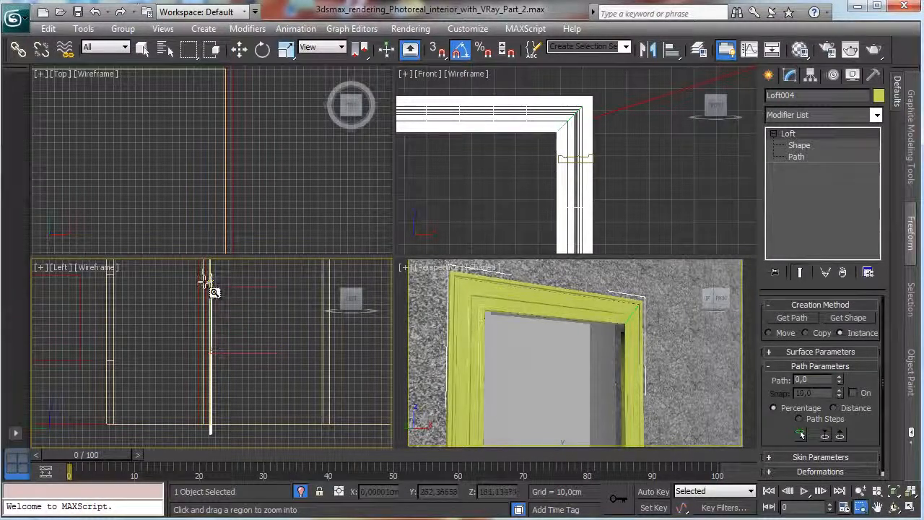
pyautogui.moveTo(208, 284); pyautogui.dragTo(273, 320)
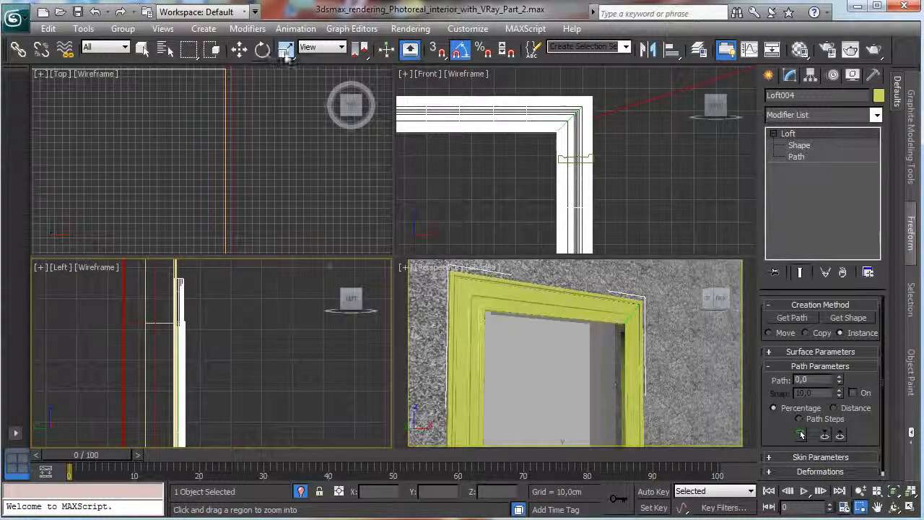
pyautogui.moveTo(286, 56); pyautogui.dragTo(287, 74)
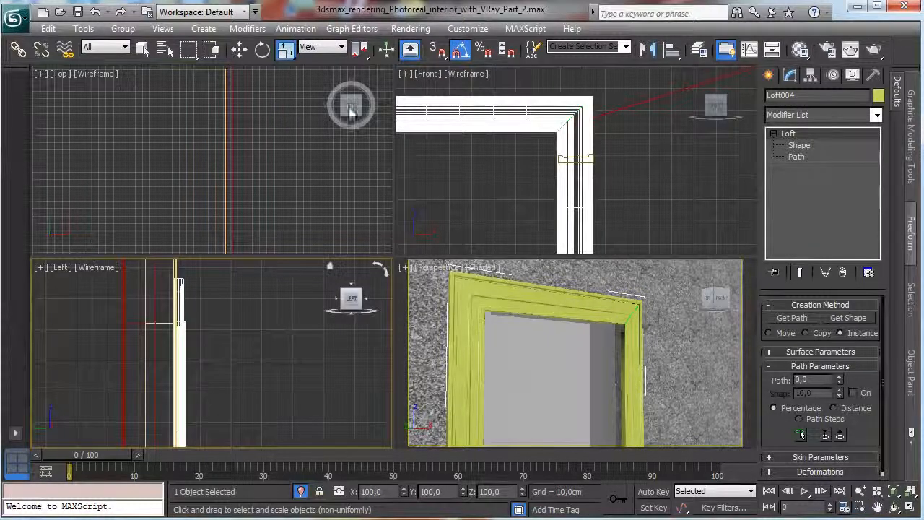
pyautogui.click(895, 493)
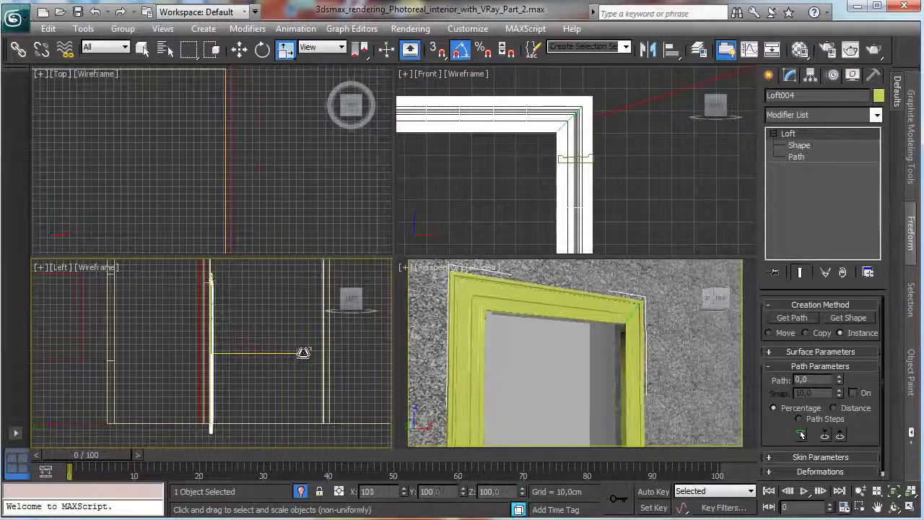
pyautogui.moveTo(304, 353); pyautogui.dragTo(384, 359)
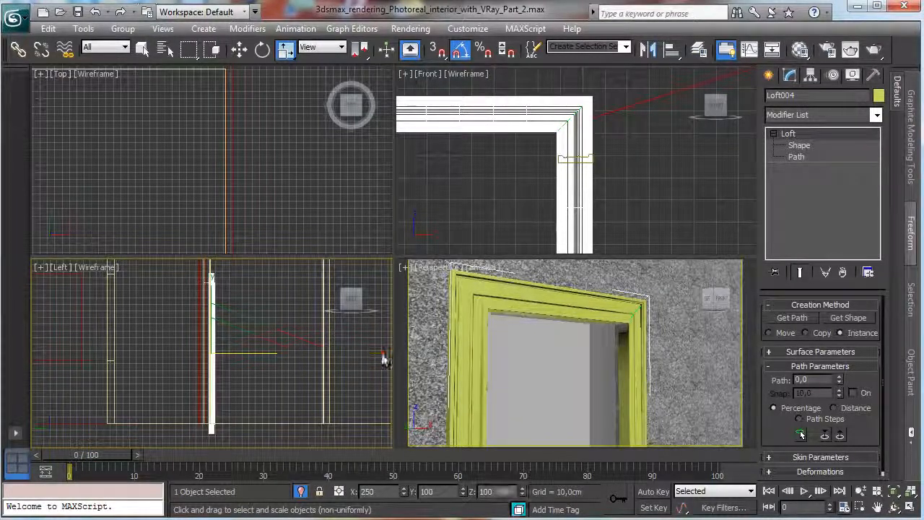
# Examine the thickened door frame from a lower angle and restore the VRayPhysicalCamera001 view.
pyautogui.click(894, 509)
pyautogui.moveTo(462, 367); pyautogui.dragTo(576, 358)
pyautogui.click(911, 509)
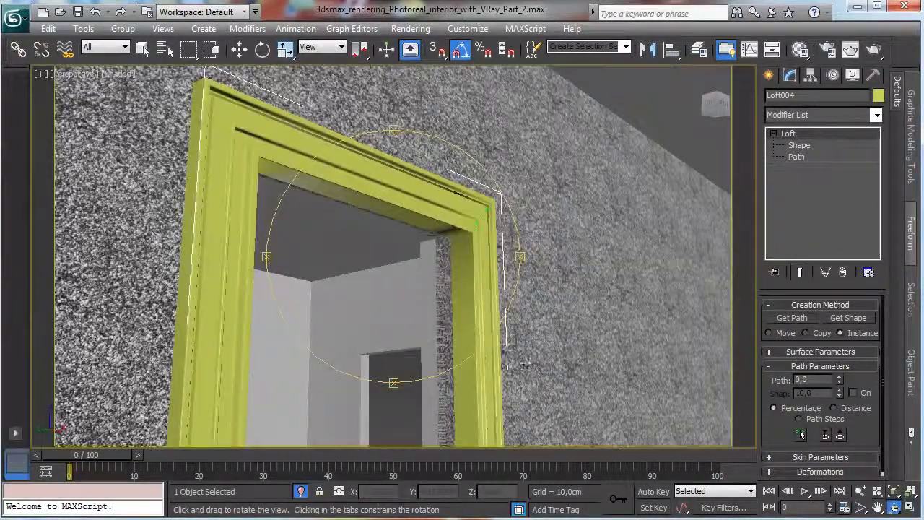
pyautogui.click(76, 74)
pyautogui.moveTo(130, 93)
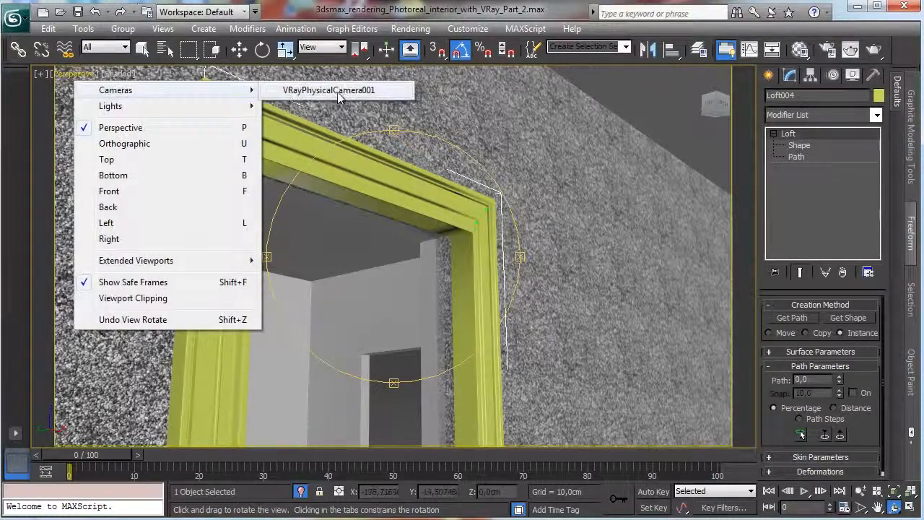
pyautogui.click(340, 89)
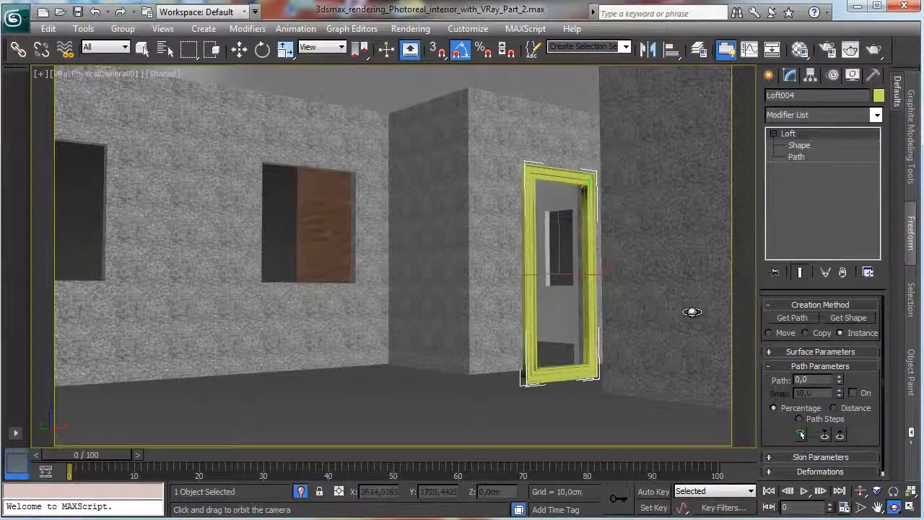
pyautogui.moveTo(690, 313); pyautogui.dragTo(686, 313)
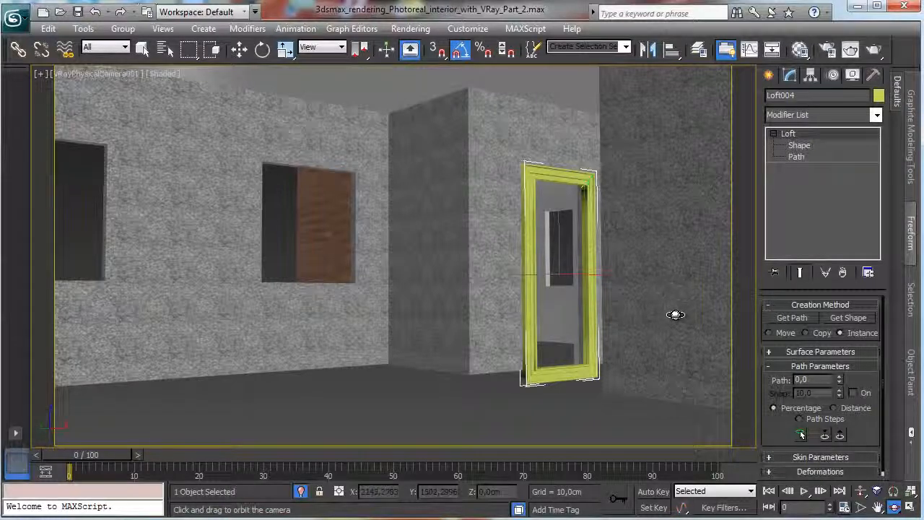
# Delete the lofted door frame, keeping the doorway rectangle.
pyautogui.click(142, 51)
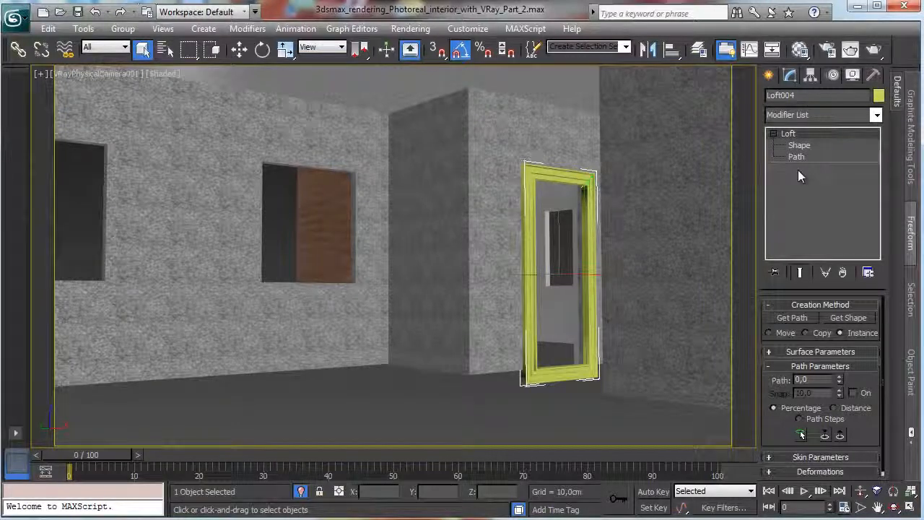
pyautogui.press('Delete')
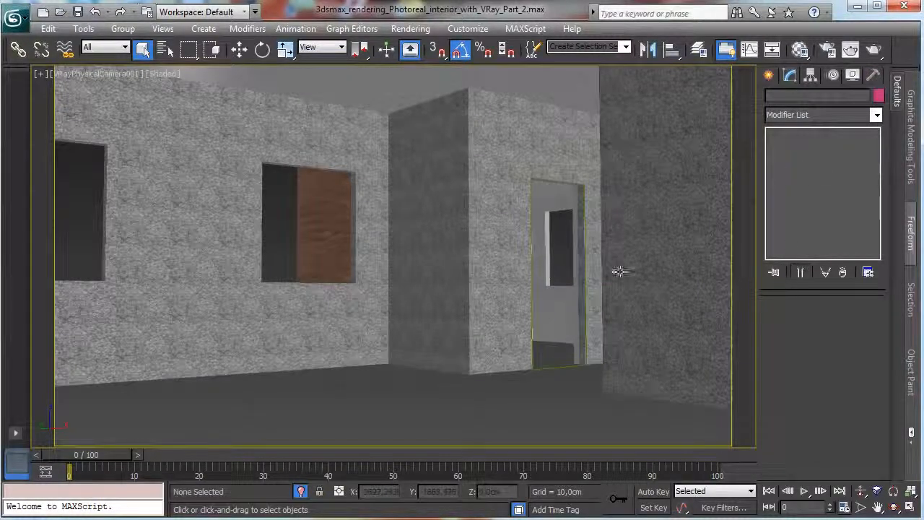
# Convert the doorway rectangle to an Editable Spline.
pyautogui.click(557, 368)
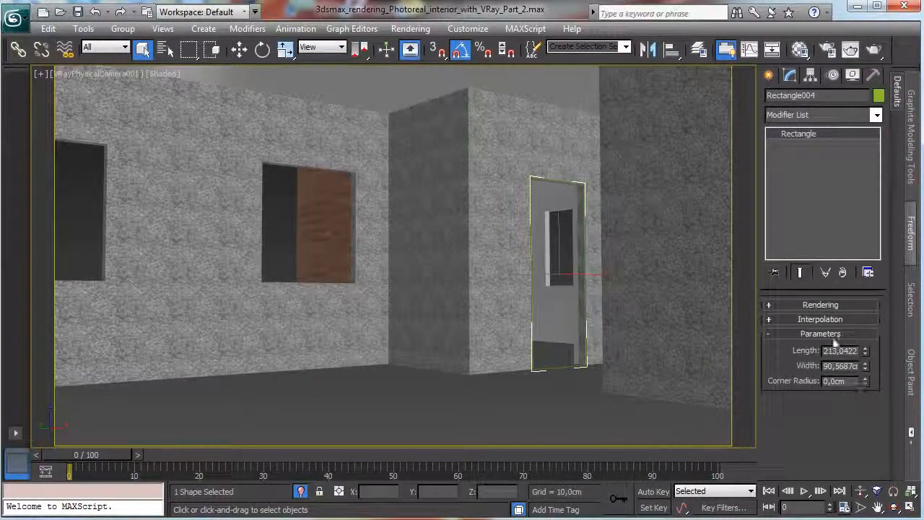
pyautogui.rightClick(621, 268)
pyautogui.moveTo(686, 402)
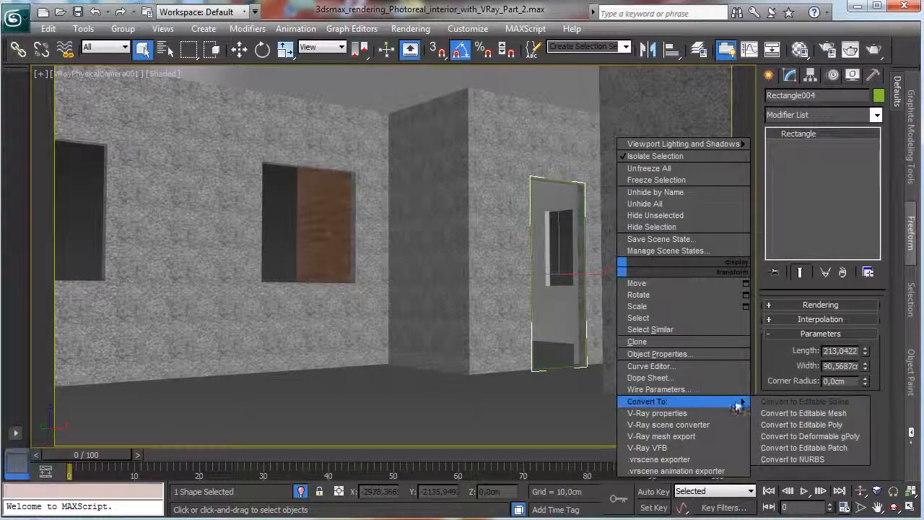
pyautogui.click(801, 401)
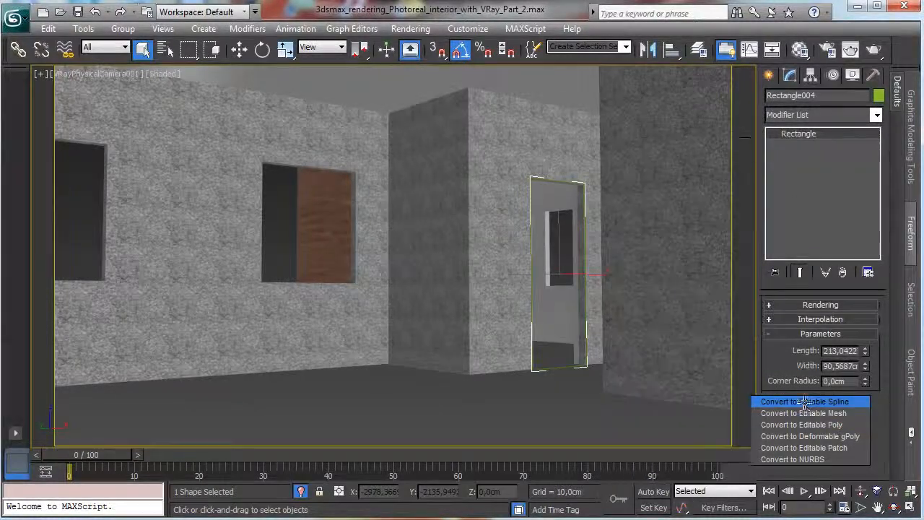
# Delete the bottom segment of the doorway spline so the outline is open at the floor.
pyautogui.click(774, 133)
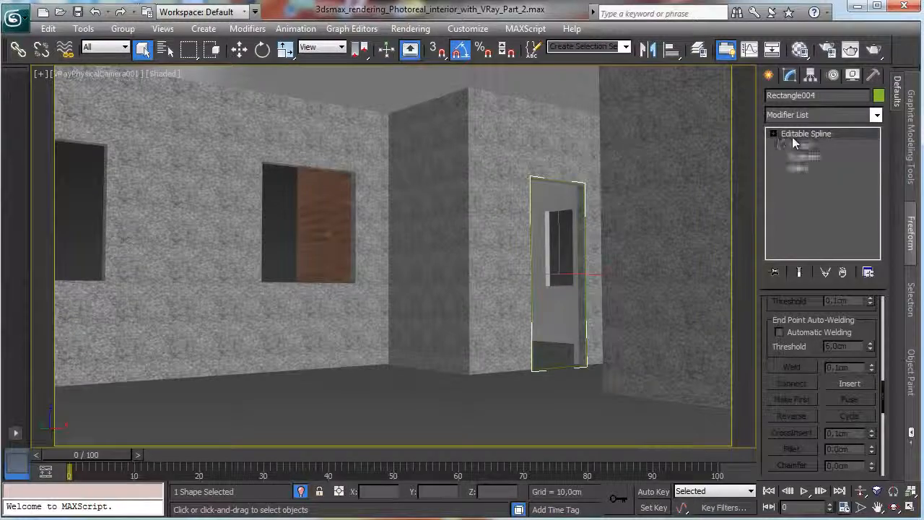
pyautogui.click(804, 157)
pyautogui.click(564, 368)
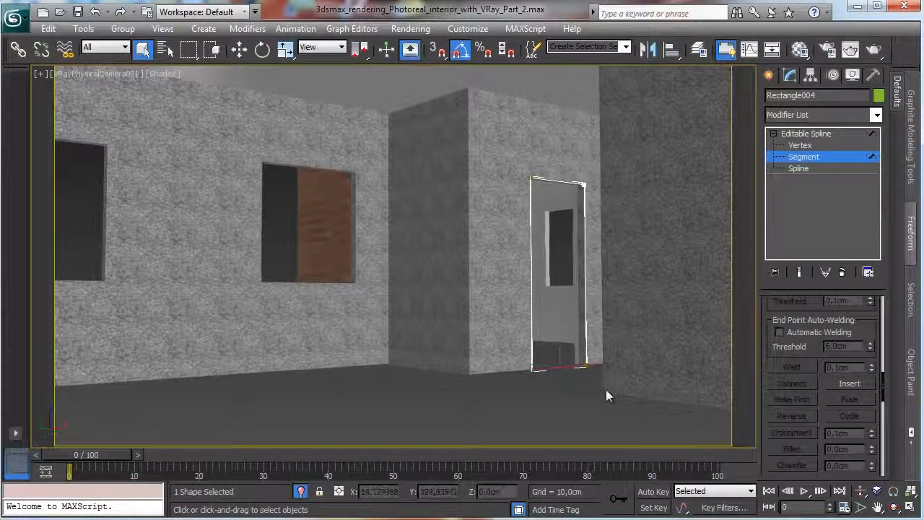
pyautogui.rightClick(562, 366)
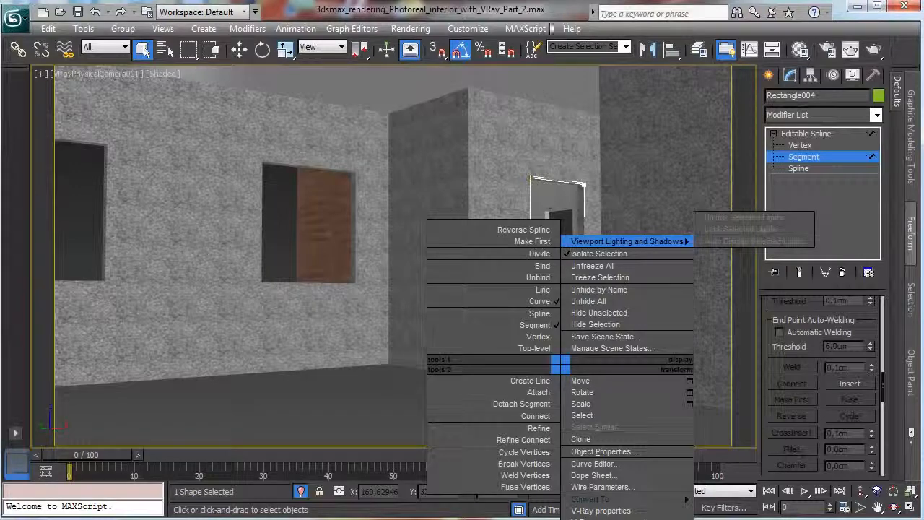
pyautogui.click(556, 24)
pyautogui.click(564, 395)
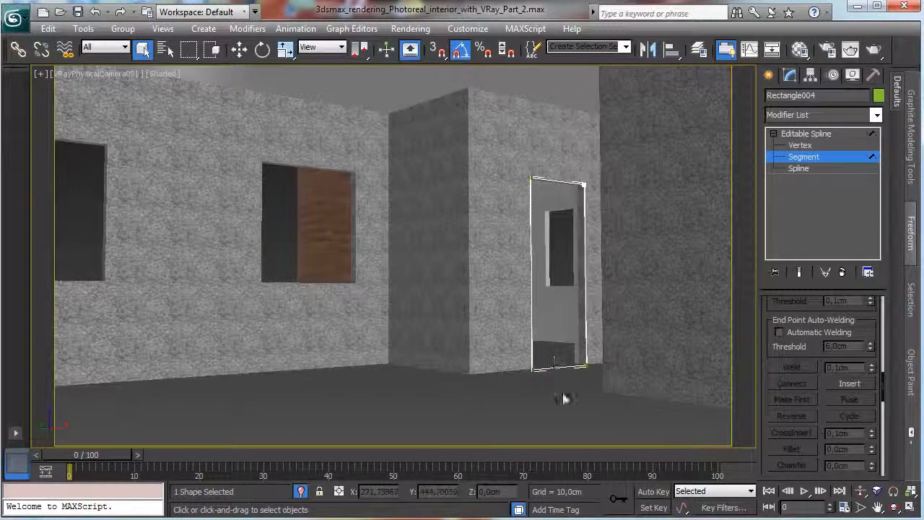
pyautogui.click(568, 368)
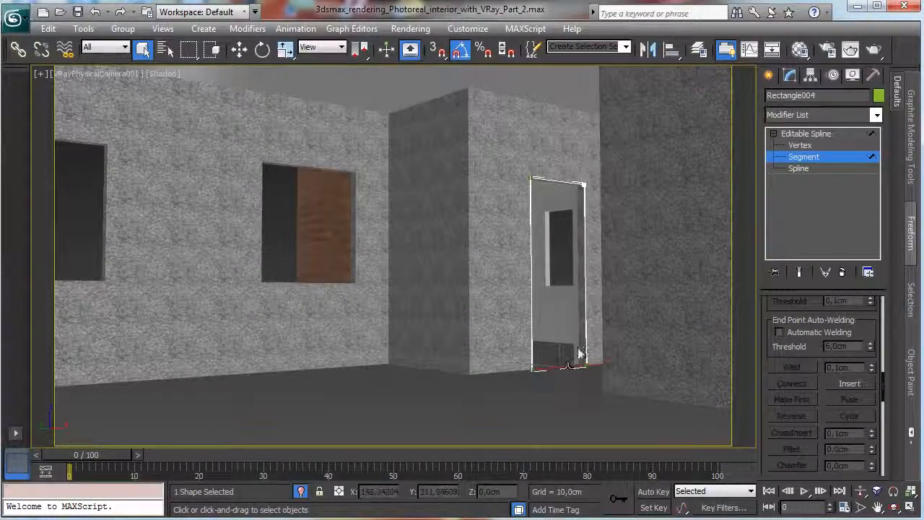
pyautogui.click(470, 338)
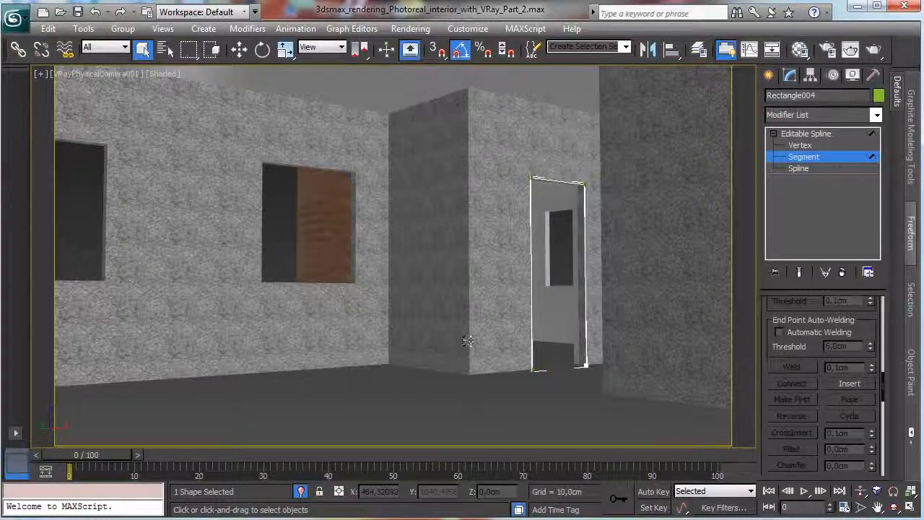
# In the Front view, raise the doorway spline's two lower vertices to the floor line.
pyautogui.press('1')
pyautogui.moveTo(504, 354); pyautogui.dragTo(605, 383)
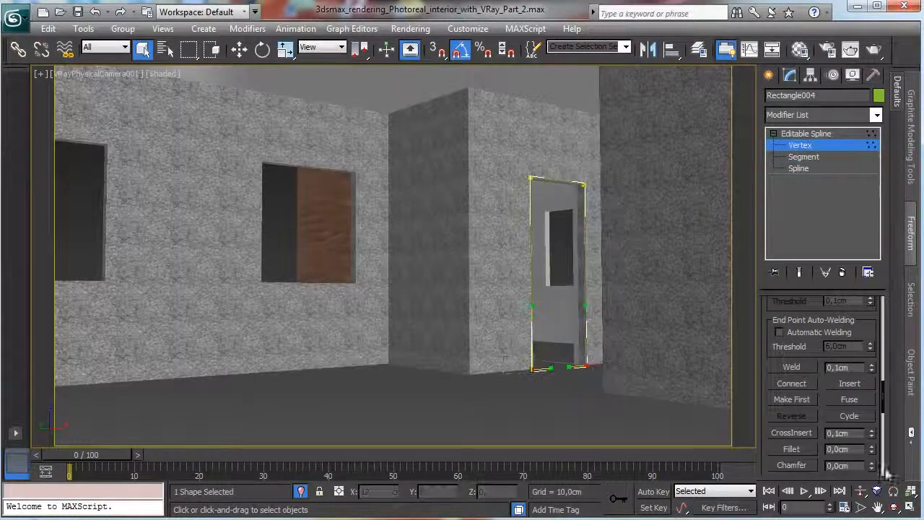
pyautogui.click(911, 510)
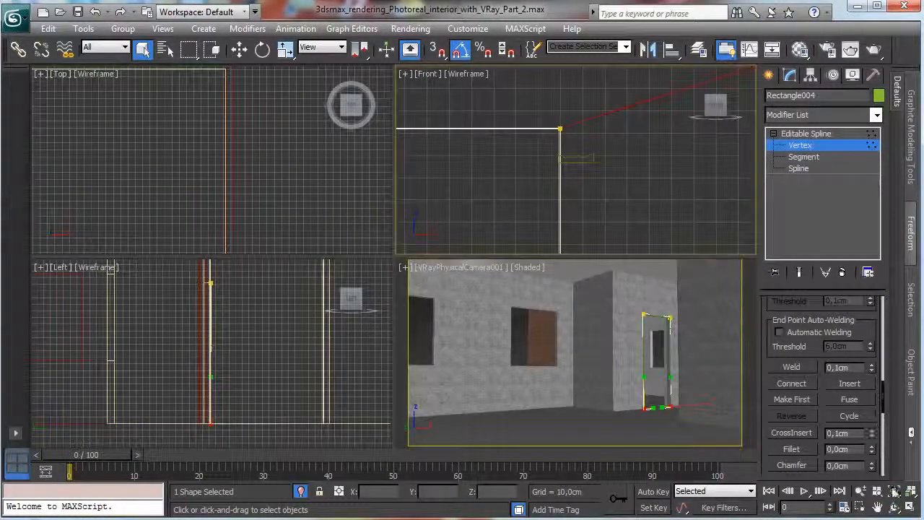
pyautogui.click(239, 49)
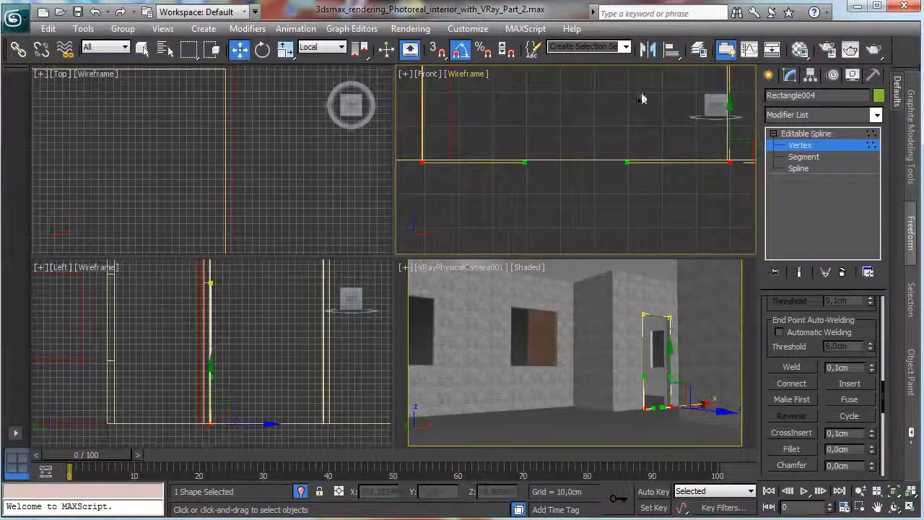
pyautogui.moveTo(735, 137); pyautogui.dragTo(748, 129)
pyautogui.click(806, 145)
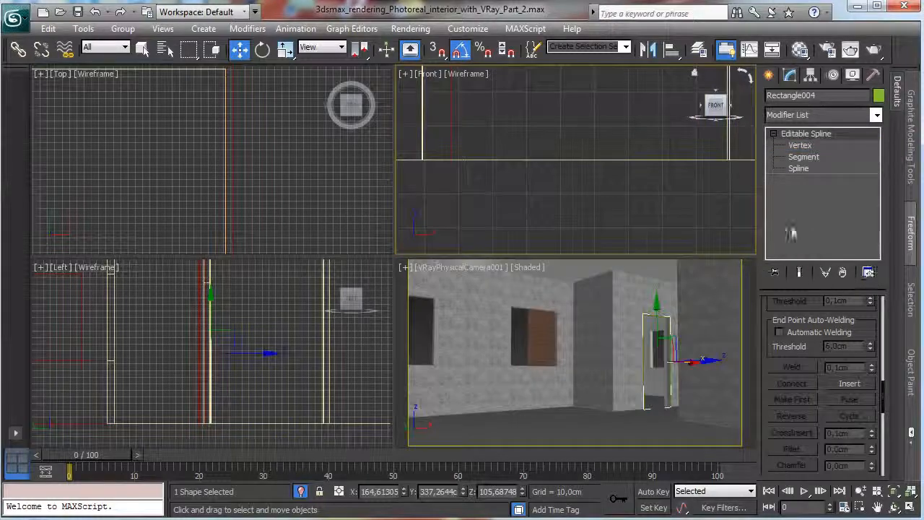
pyautogui.click(777, 75)
pyautogui.click(794, 227)
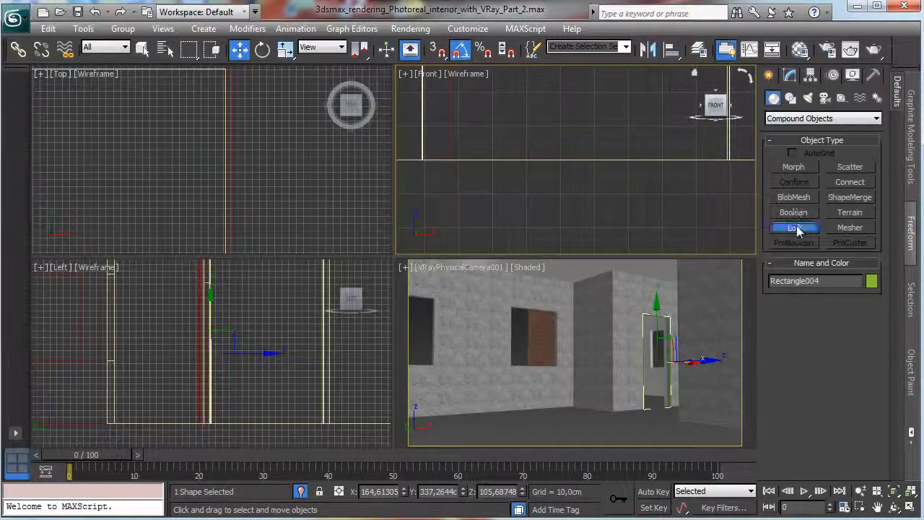
pyautogui.click(860, 319)
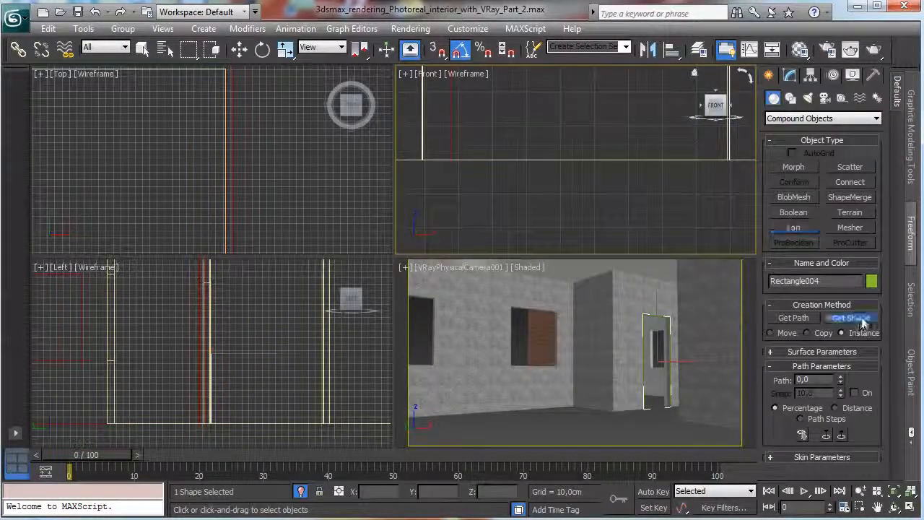
pyautogui.rightClick(566, 185)
# Loft the moulding profile beside the doorway along the open doorway spline, using it as an instanced shape.
pyautogui.click(894, 492)
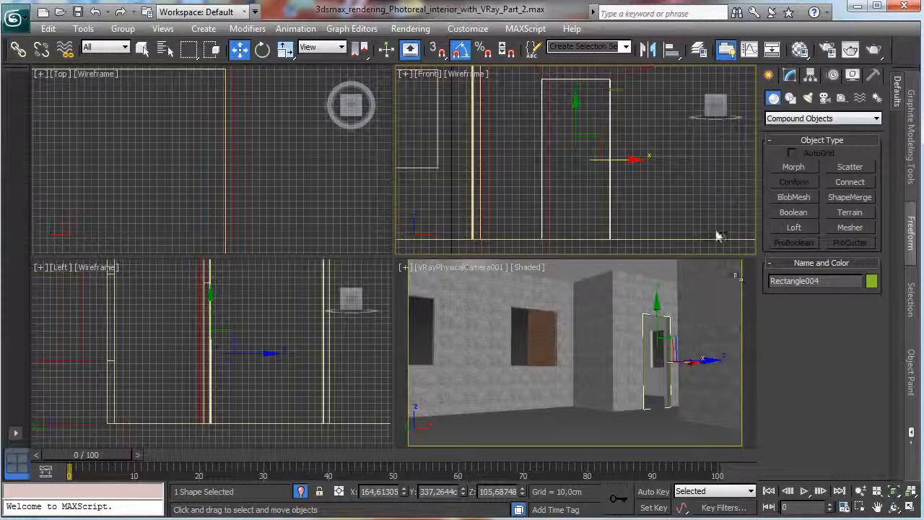
pyautogui.click(790, 75)
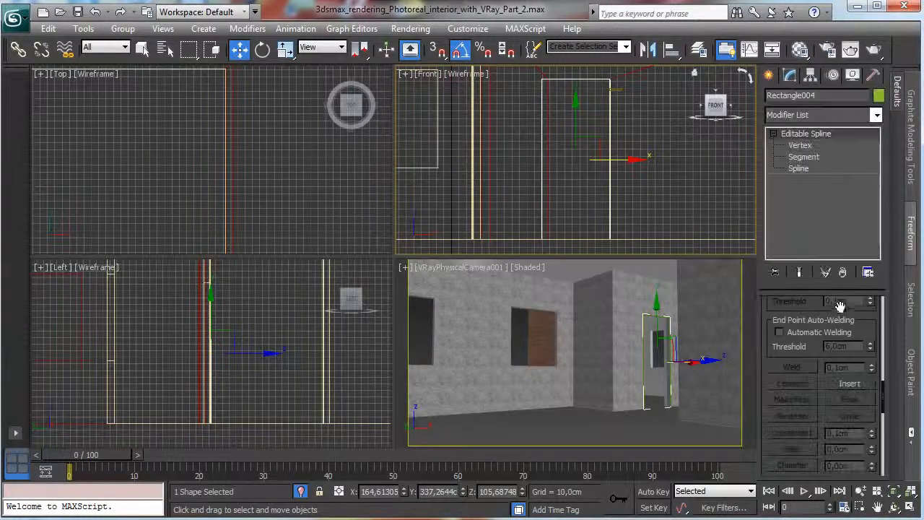
pyautogui.scroll(5, 787, 388)
pyautogui.click(769, 75)
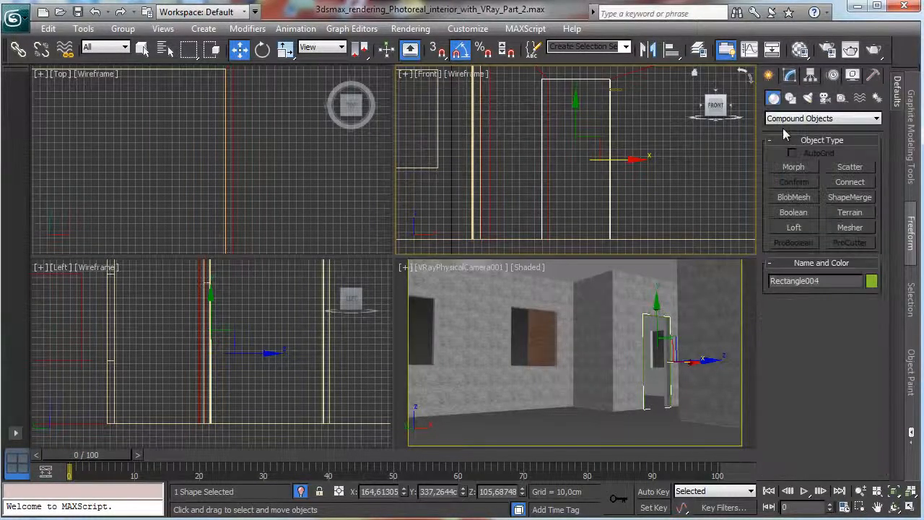
pyautogui.click(795, 227)
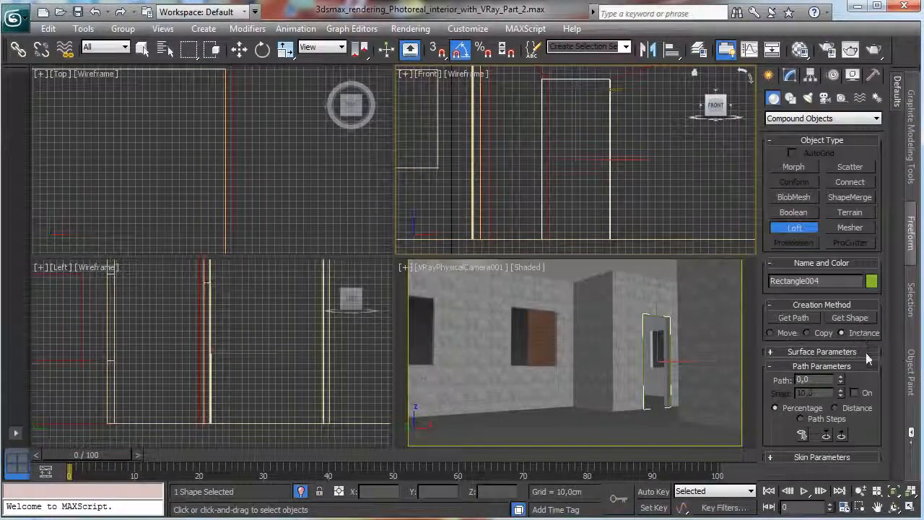
pyautogui.click(852, 318)
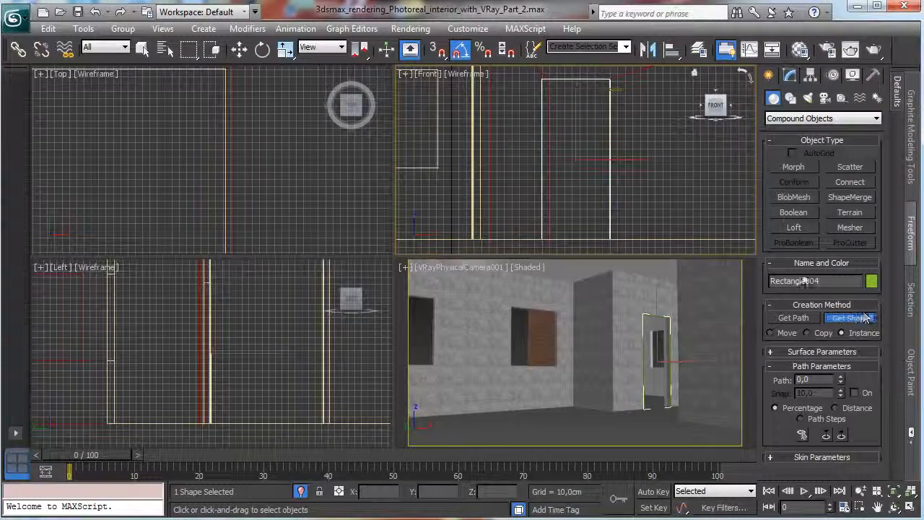
pyautogui.click(613, 90)
# In the Front view, move the loft's cross-section along its local X axis so the frame sits outside the doorway opening.
pyautogui.click(789, 76)
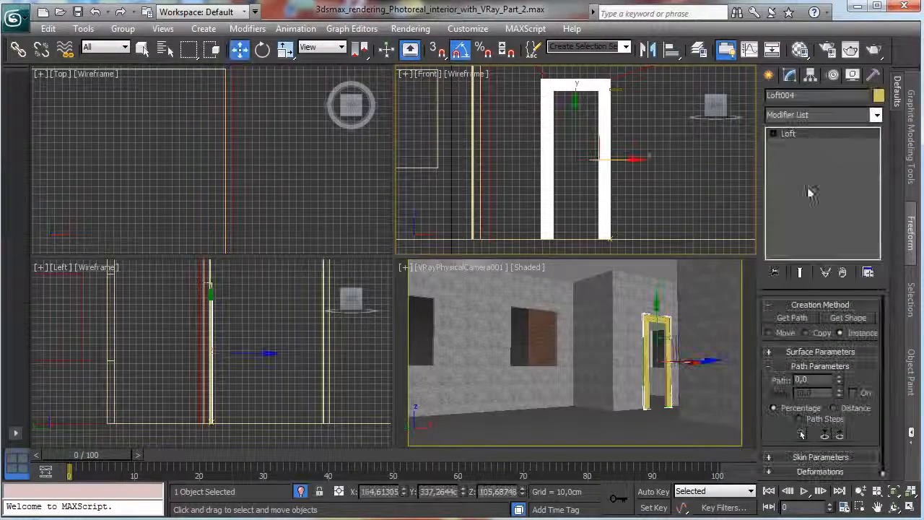
pyautogui.click(773, 133)
pyautogui.click(799, 145)
pyautogui.press('w')
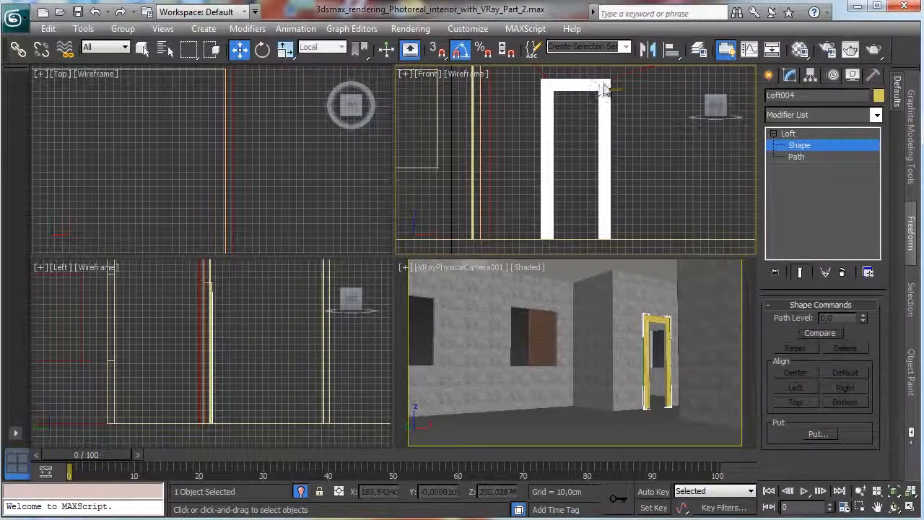
pyautogui.click(650, 320)
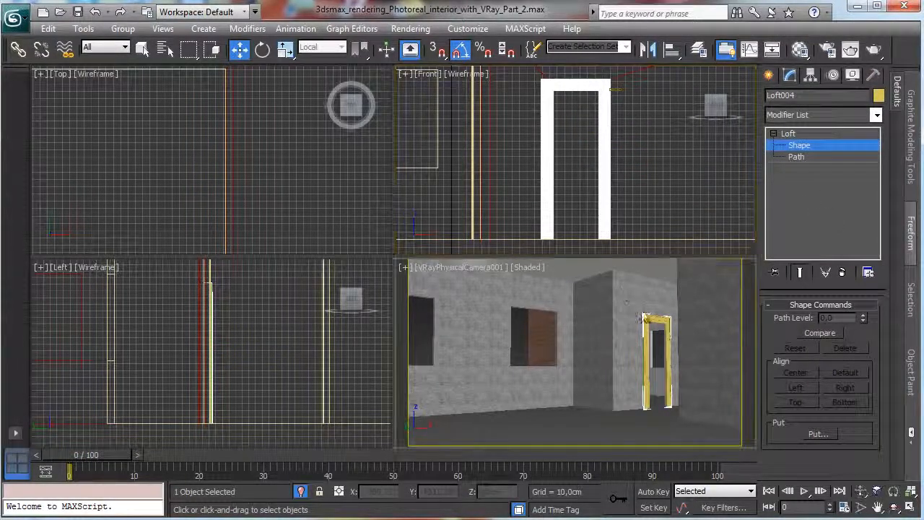
pyautogui.click(671, 408)
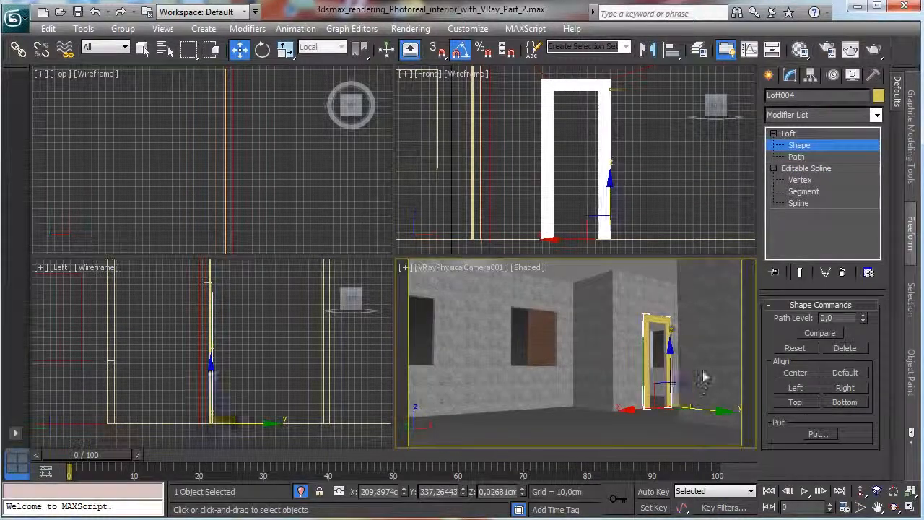
pyautogui.rightClick(687, 221)
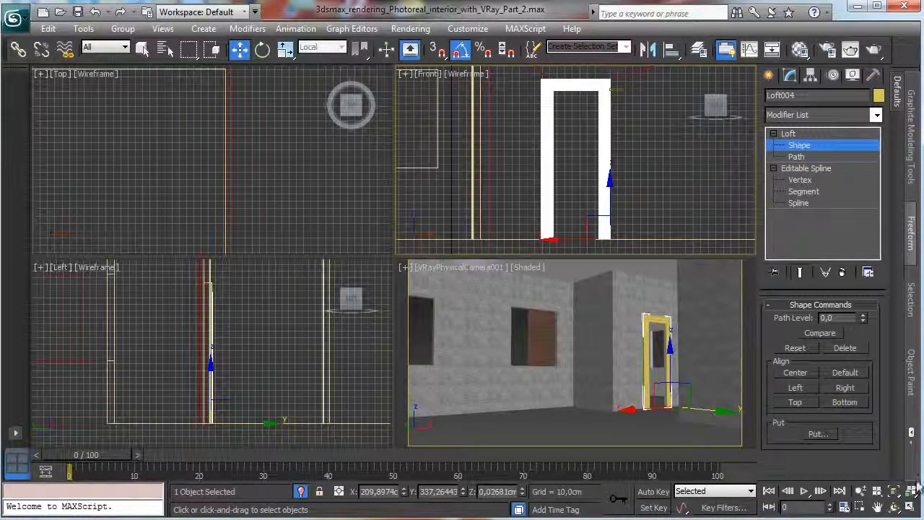
pyautogui.click(859, 508)
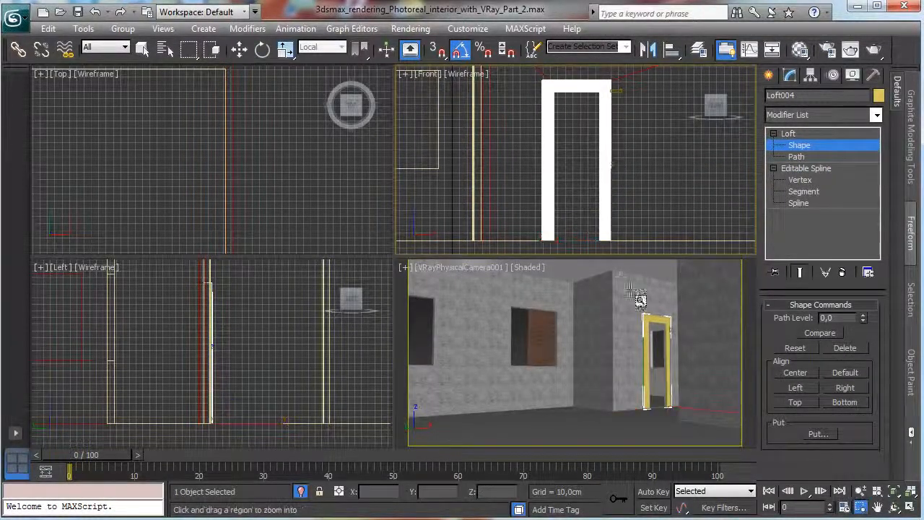
pyautogui.moveTo(599, 229); pyautogui.dragTo(650, 258)
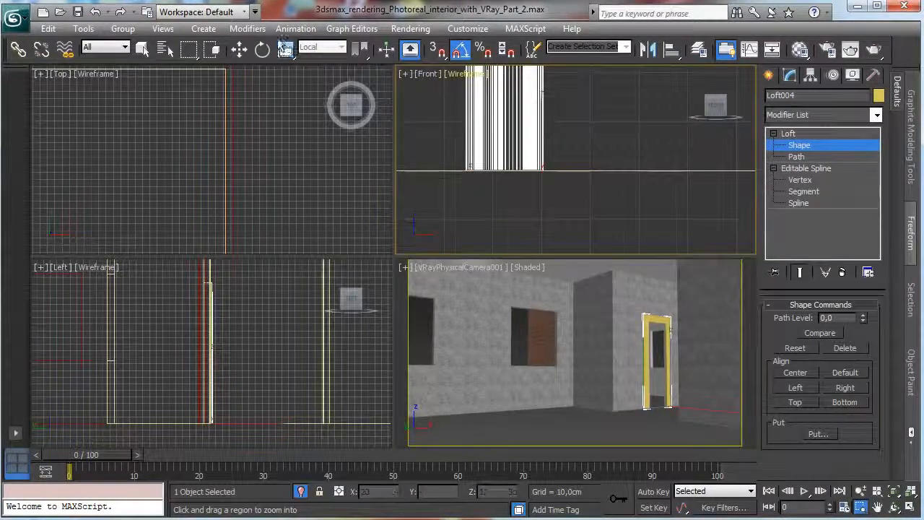
pyautogui.click(239, 49)
pyautogui.moveTo(512, 181); pyautogui.dragTo(563, 180)
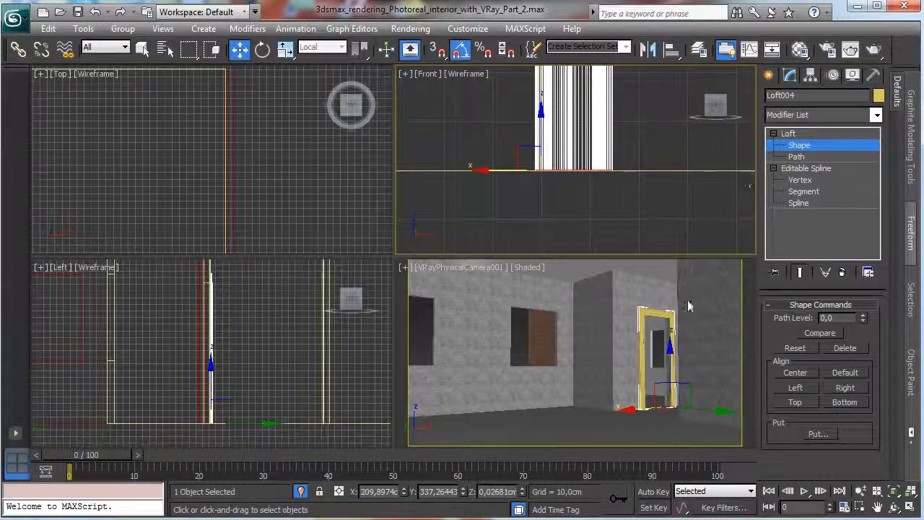
pyautogui.middleClick(711, 323)
pyautogui.click(909, 509)
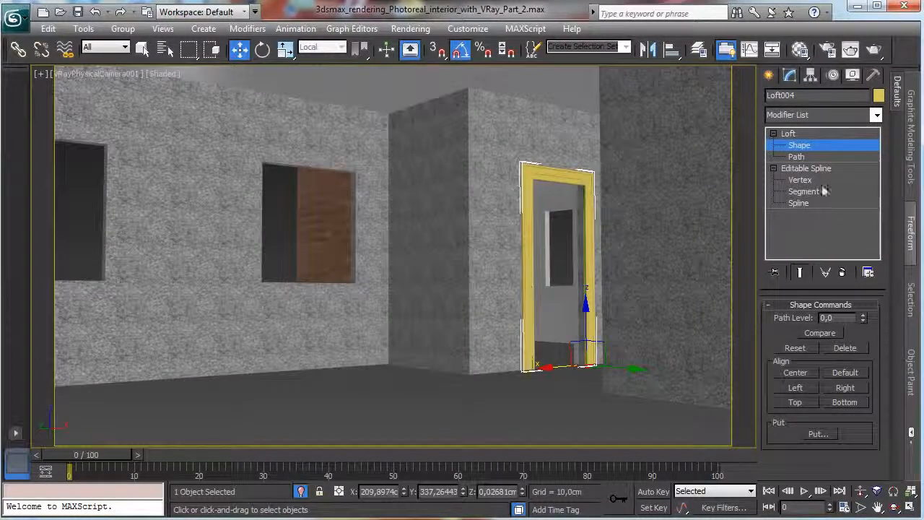
pyautogui.click(821, 145)
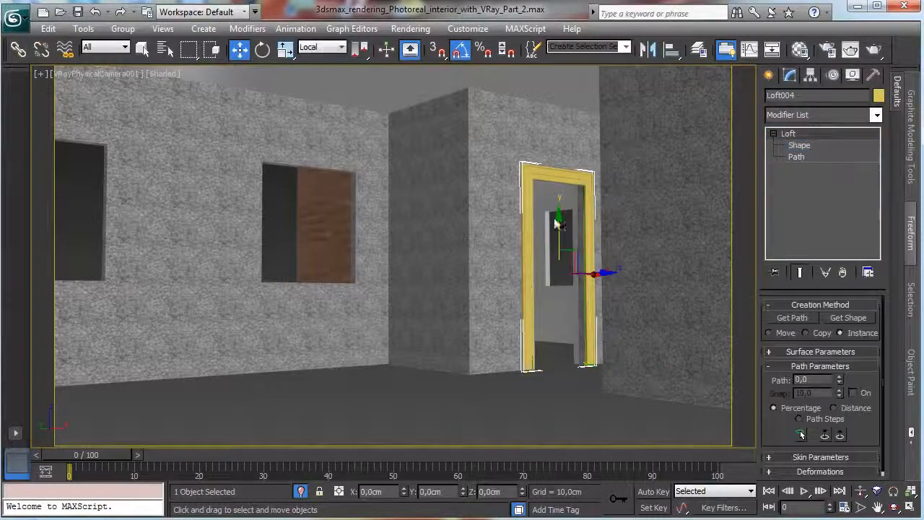
# Set the mapping Length Repeat of the lofted door frame to 5.
pyautogui.click(802, 351)
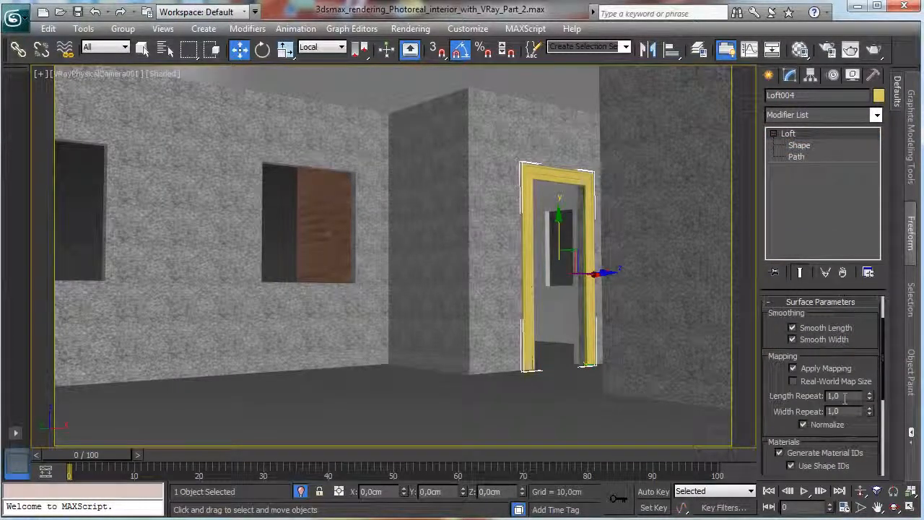
pyautogui.doubleClick(841, 396)
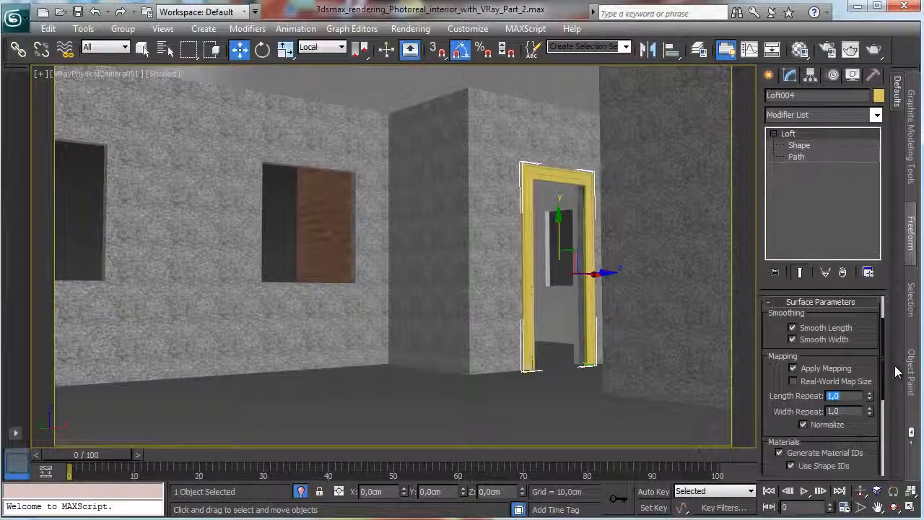
pyautogui.write('5')
pyautogui.press('Return')
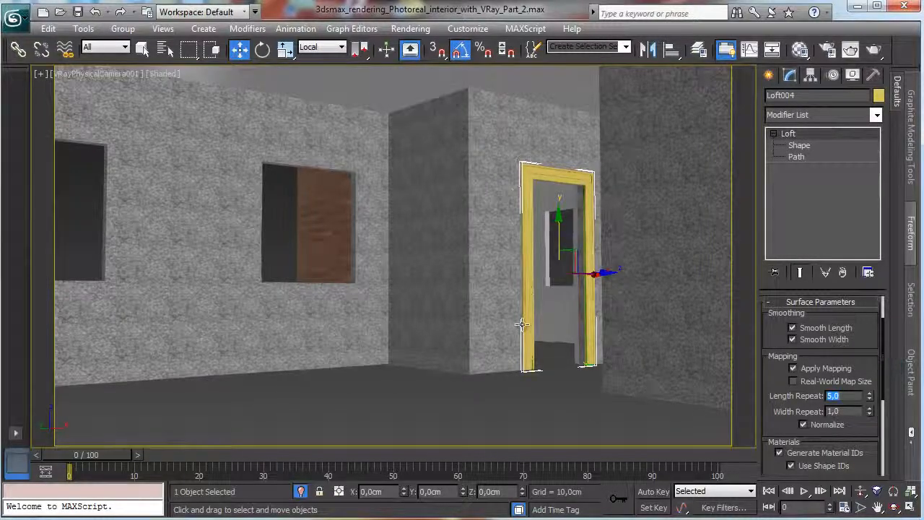
# Sample the Ceiling material from the room's skirting board into an unused material slot and assign it to the lofted door frame.
pyautogui.click(798, 52)
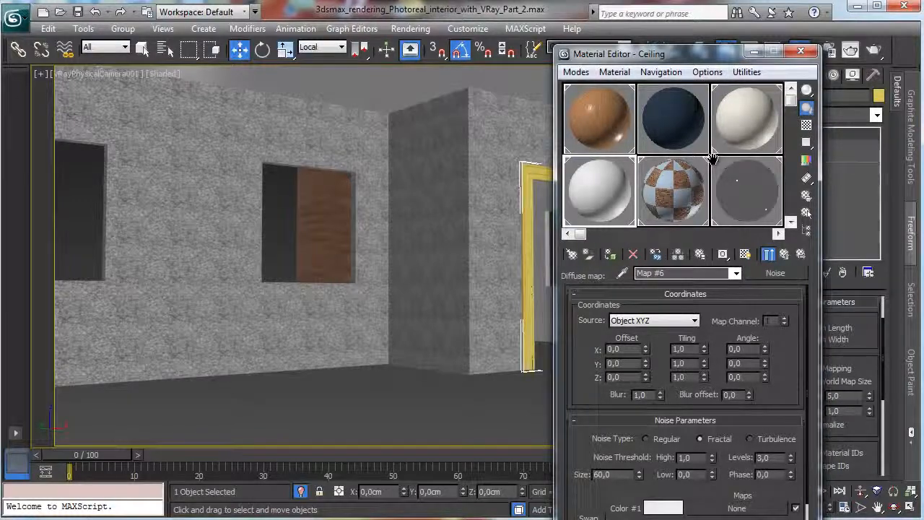
pyautogui.moveTo(786, 156); pyautogui.dragTo(756, 11)
pyautogui.click(592, 127)
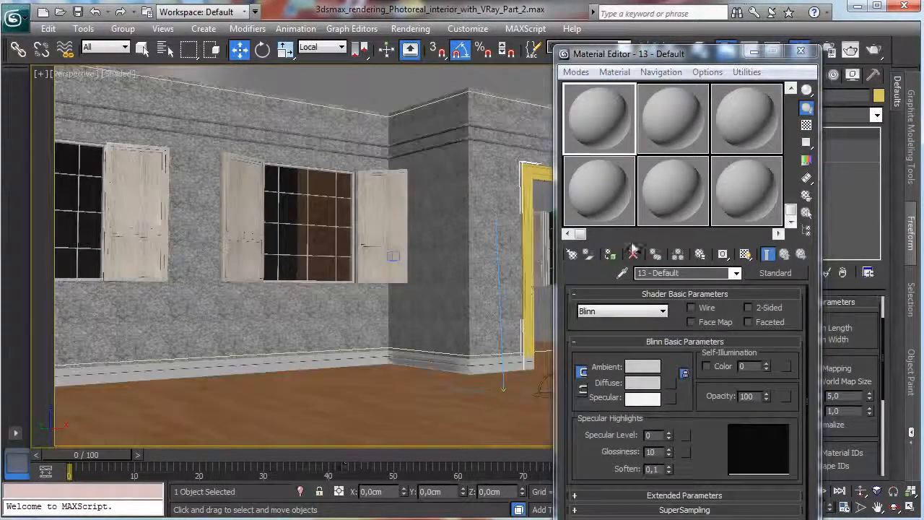
pyautogui.click(623, 273)
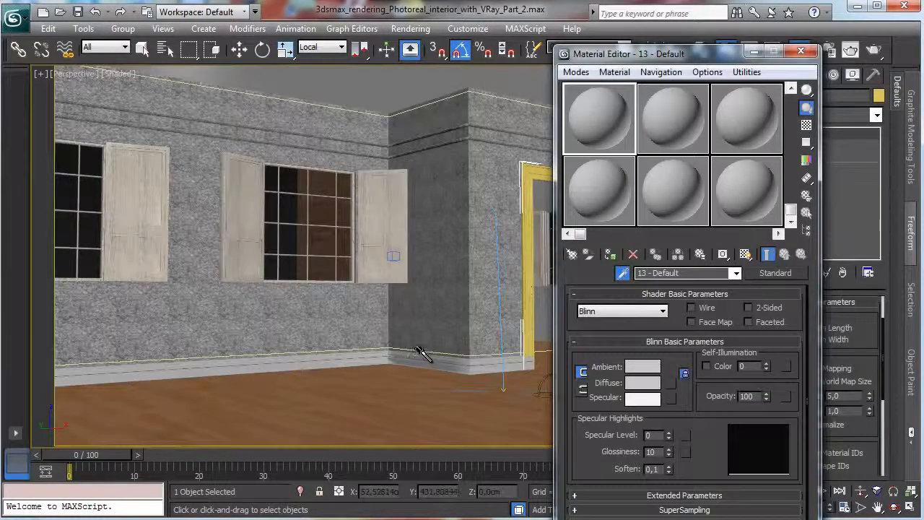
pyautogui.click(422, 354)
pyautogui.moveTo(691, 61); pyautogui.dragTo(195, 72)
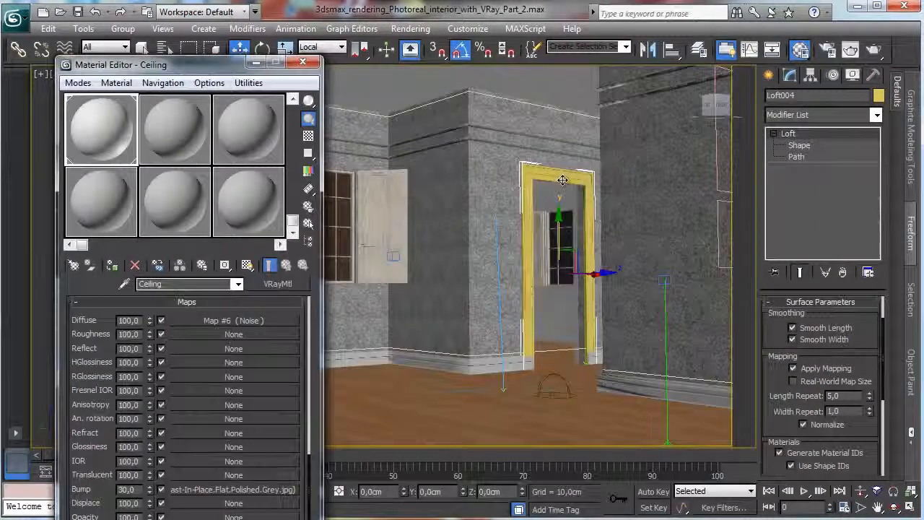
pyautogui.click(113, 266)
pyautogui.click(302, 61)
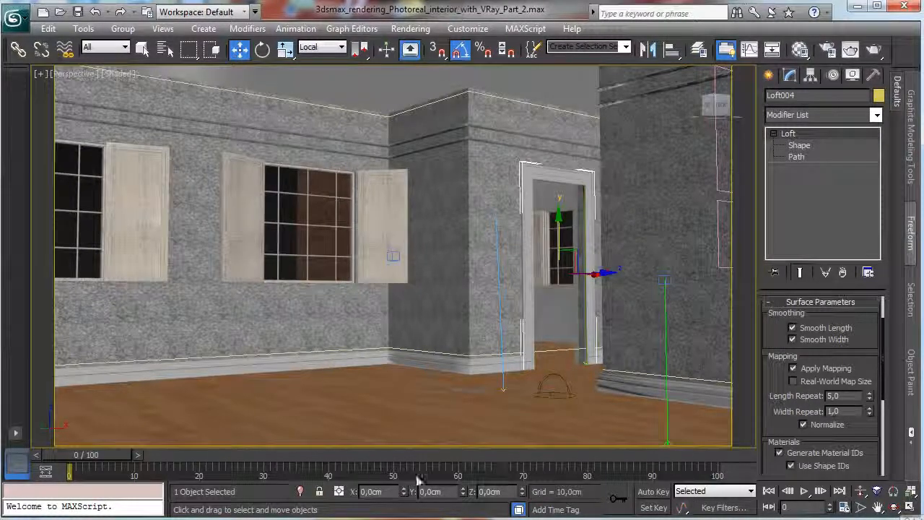
# Isolate the door frame and show it enlarged in a maximized Front view.
pyautogui.click(302, 491)
pyautogui.click(911, 508)
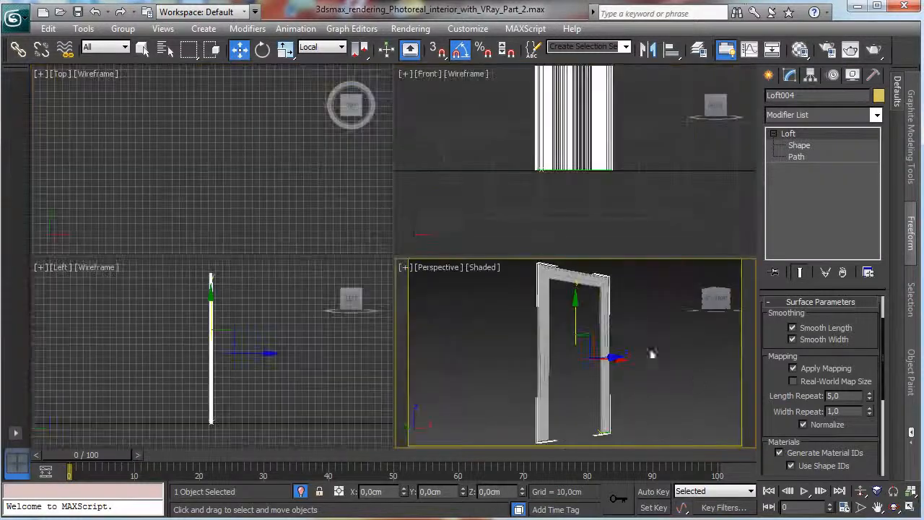
pyautogui.click(894, 492)
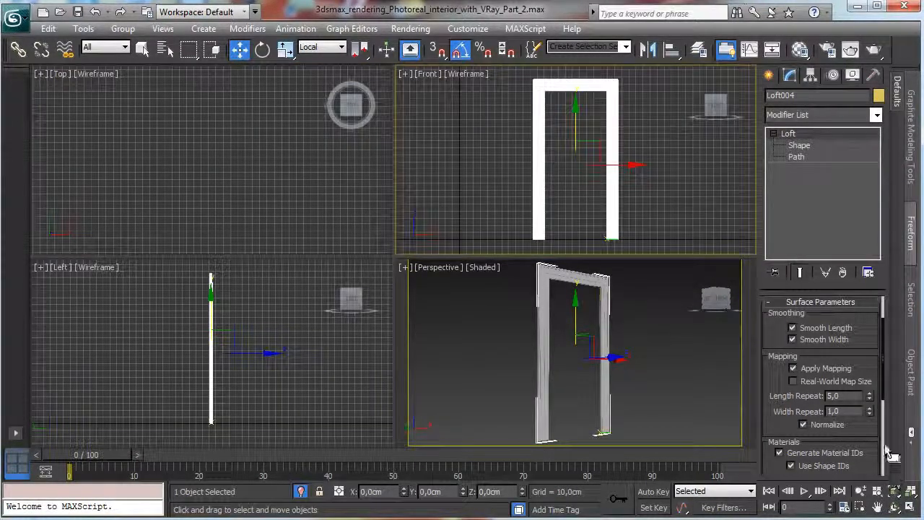
pyautogui.click(912, 508)
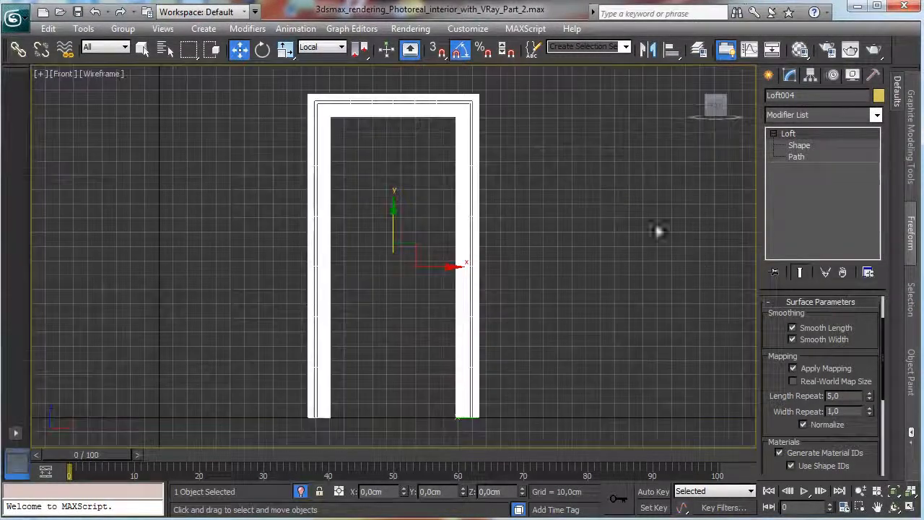
pyautogui.click(861, 507)
pyautogui.moveTo(307, 101); pyautogui.dragTo(480, 428)
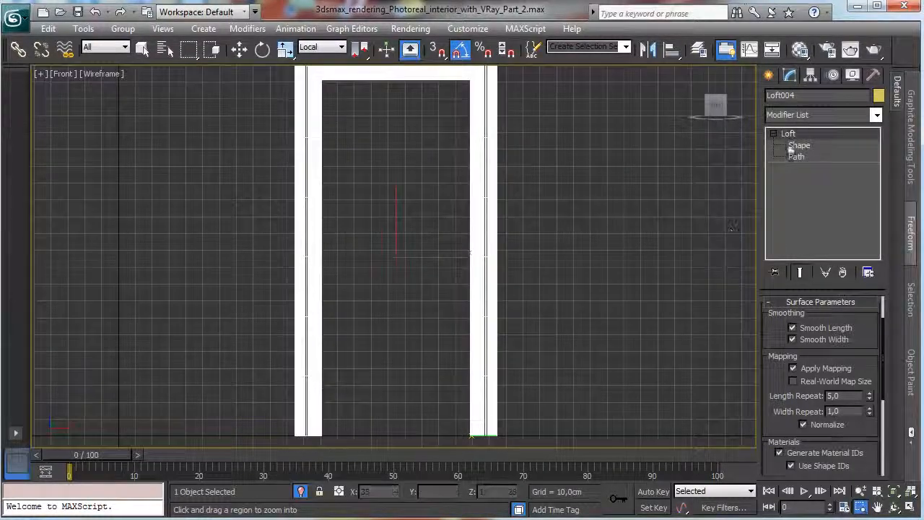
# Create a ChamferBox filling the opening inside the door frame, about 211 cm long, 90 cm wide and 14 cm high, with a fillet of about 0.43 cm.
pyautogui.click(770, 76)
pyautogui.click(783, 119)
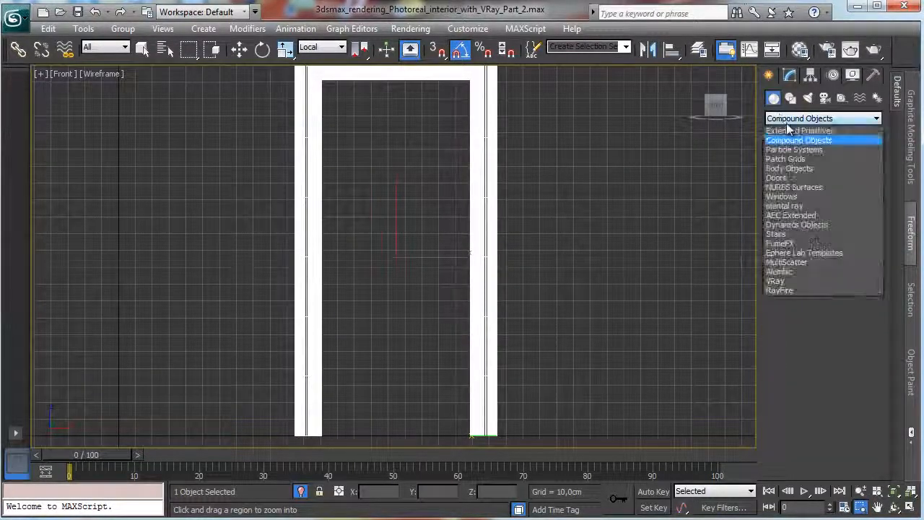
pyautogui.click(795, 128)
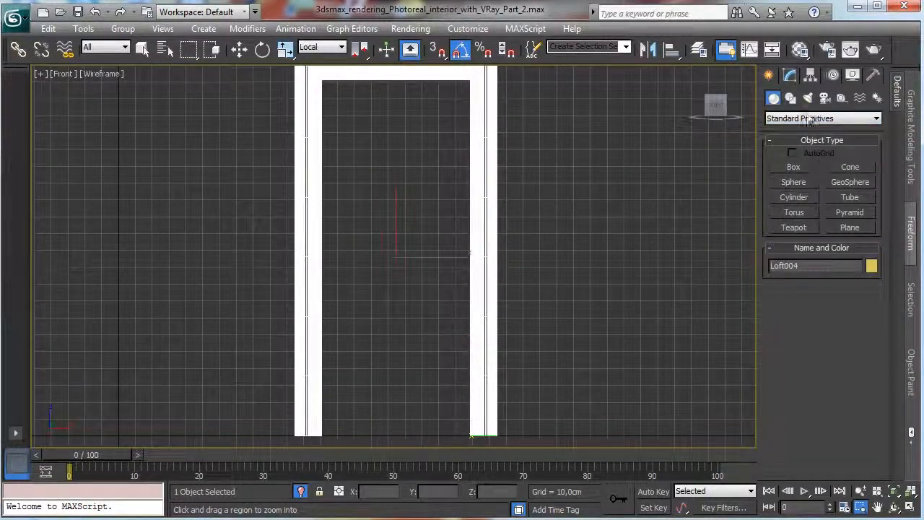
pyautogui.click(812, 120)
pyautogui.click(804, 142)
pyautogui.click(795, 182)
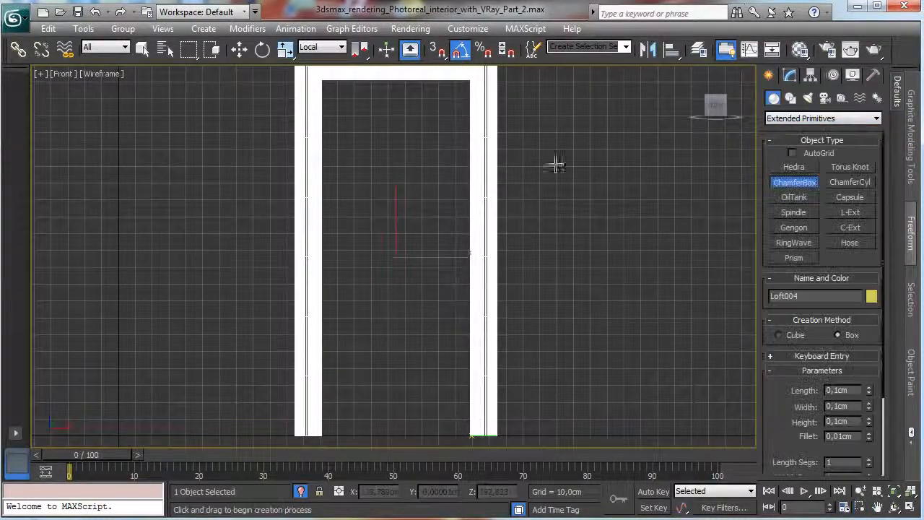
pyautogui.moveTo(320, 79); pyautogui.dragTo(471, 436)
pyautogui.click(464, 411)
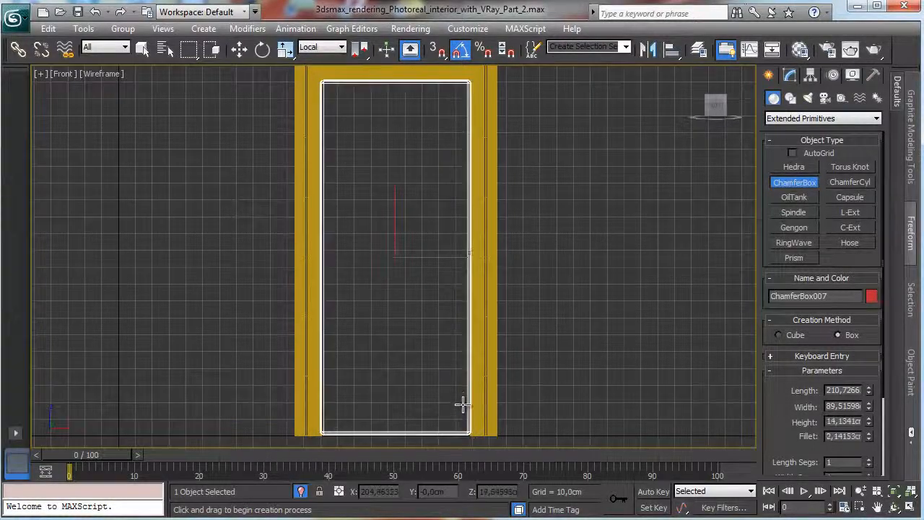
pyautogui.click(469, 410)
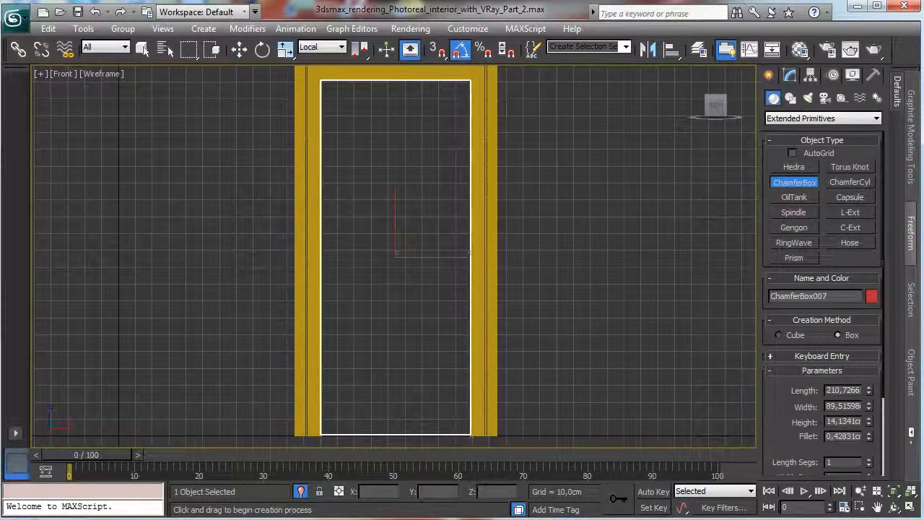
# Set the door panel ChamferBox's fillet to 0.25 cm and open its height for editing.
pyautogui.doubleClick(843, 436)
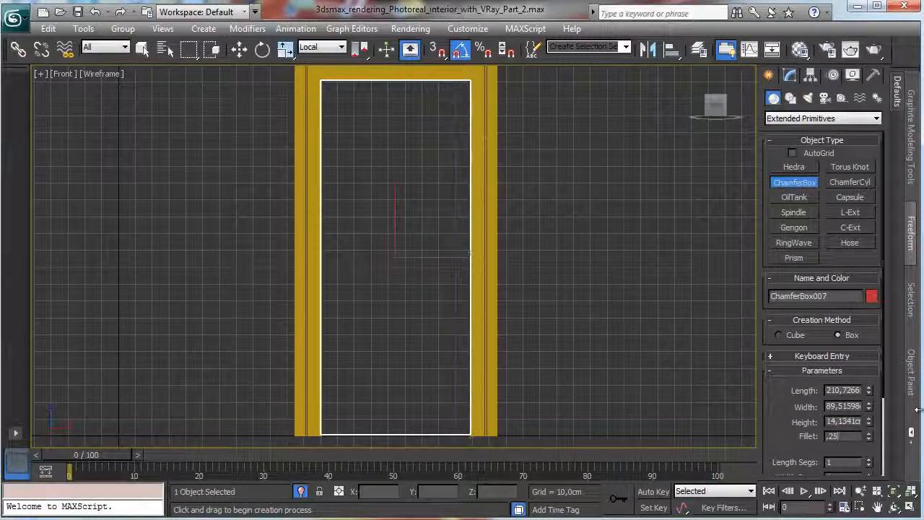
pyautogui.doubleClick(844, 421)
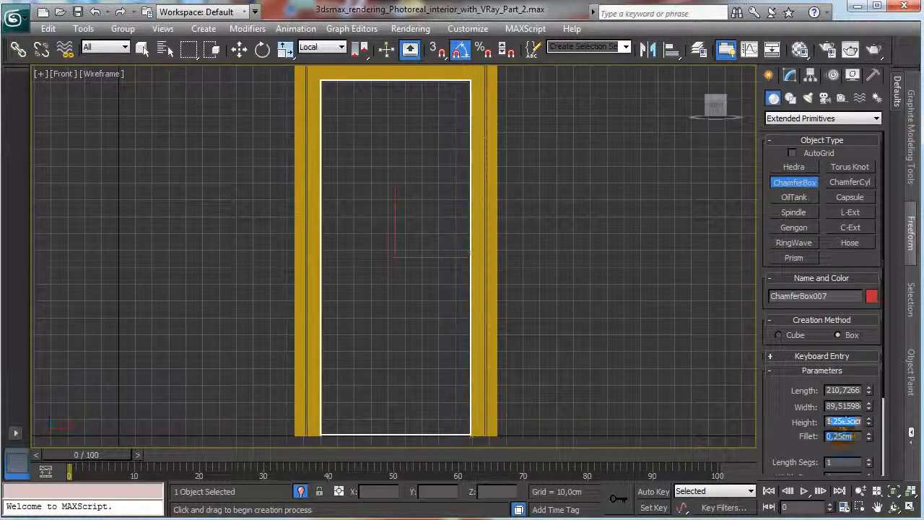
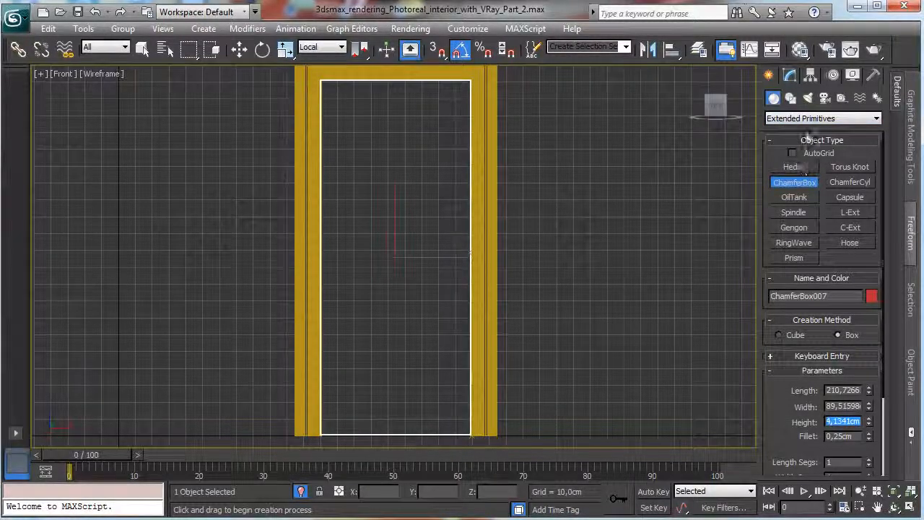
# Draw a spline rectangle about 101.5 cm long and 69.8 cm wide in the upper half of the door panel.
pyautogui.click(783, 119)
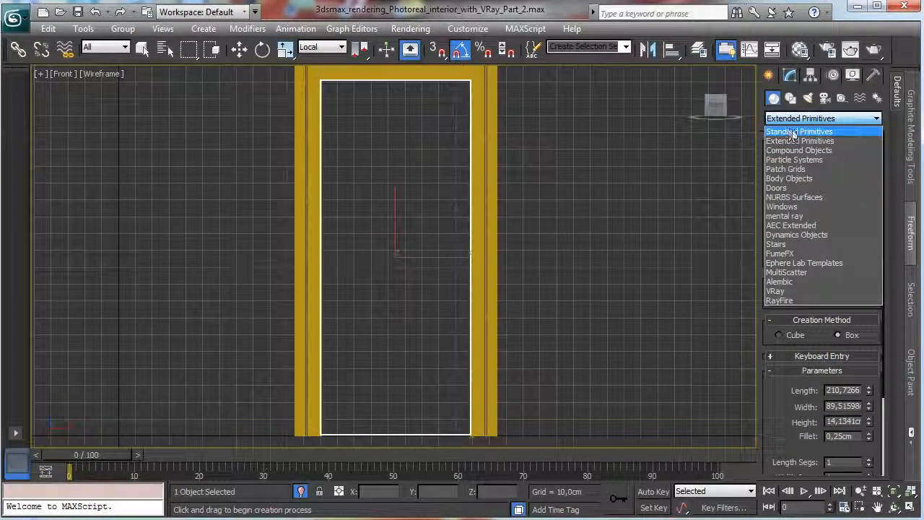
pyautogui.click(788, 118)
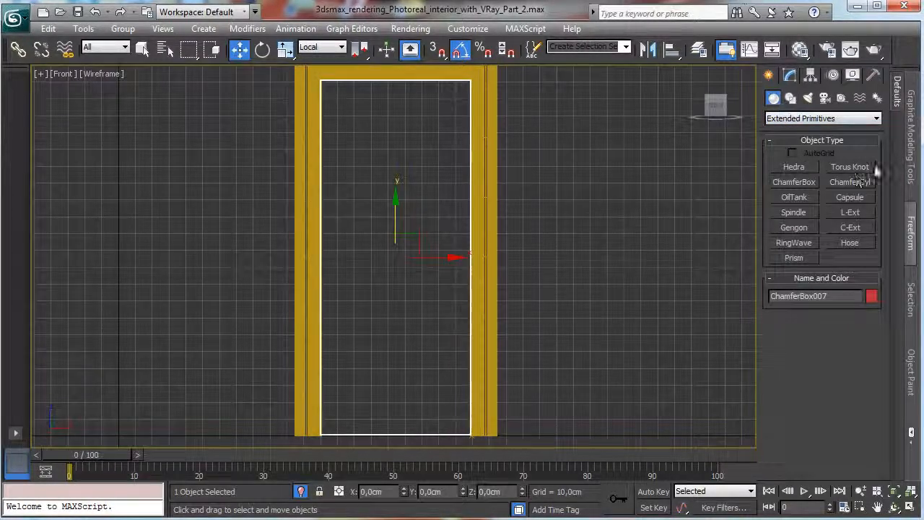
pyautogui.click(790, 99)
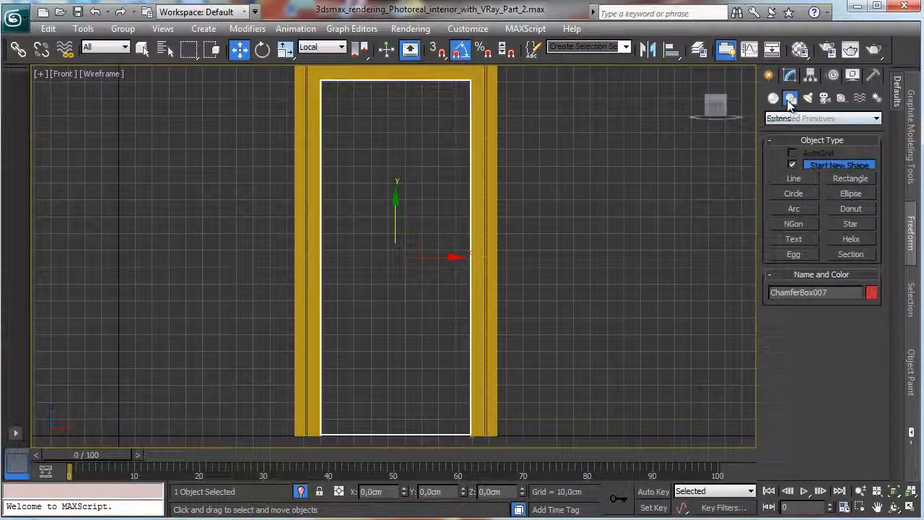
pyautogui.click(846, 180)
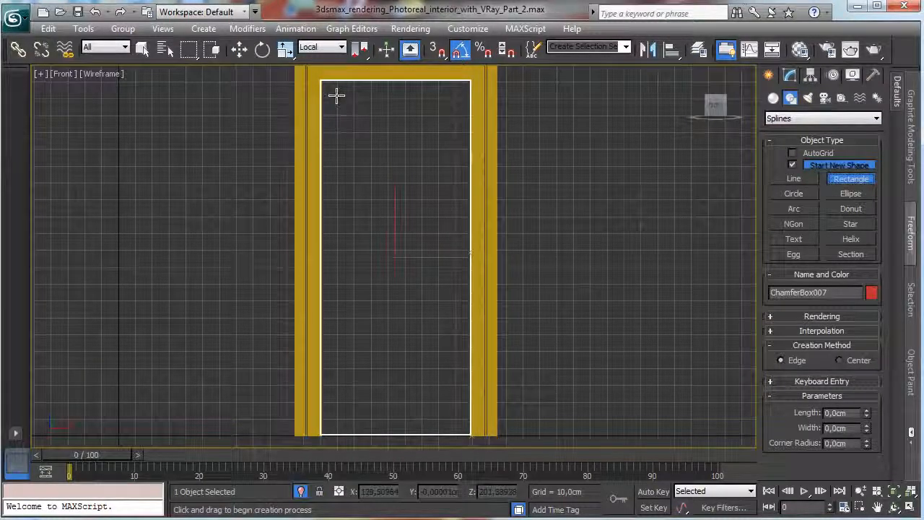
pyautogui.moveTo(338, 95); pyautogui.dragTo(456, 267)
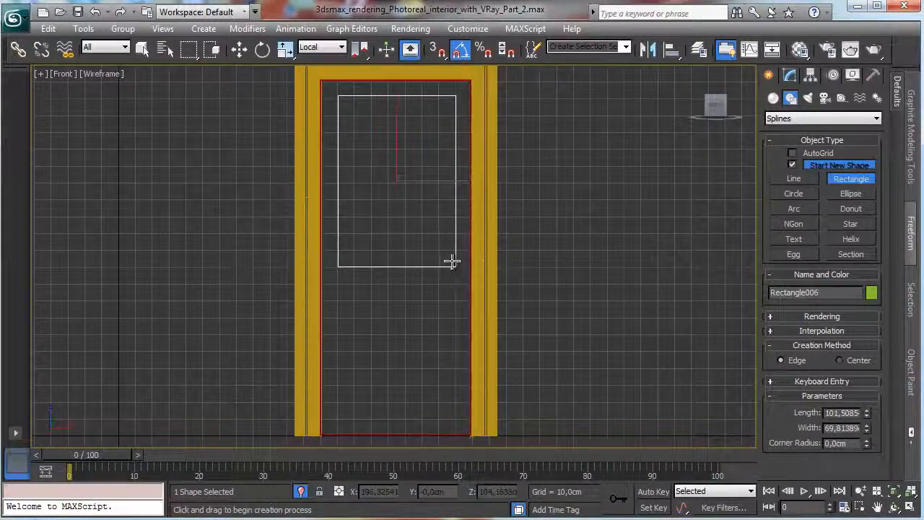
# Clone the upper rectangle straight down the door panel as a single independent copy.
pyautogui.click(239, 49)
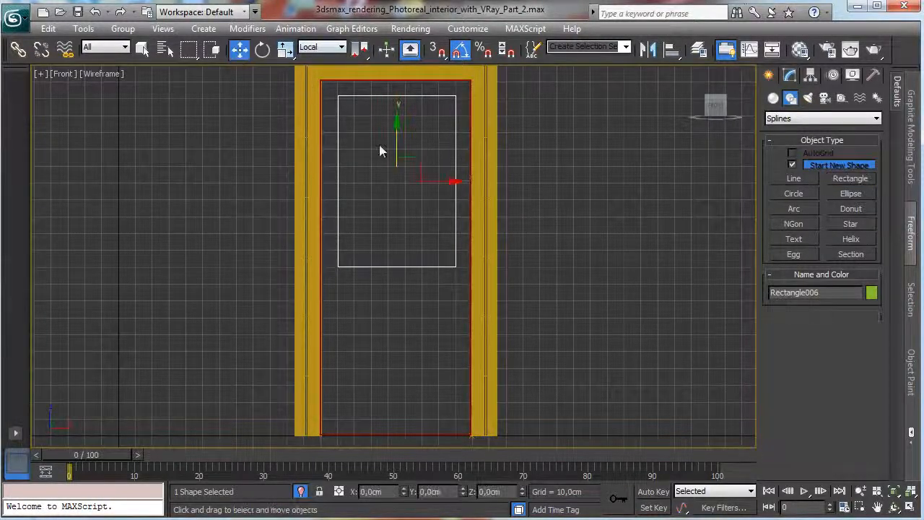
pyautogui.moveTo(394, 144); pyautogui.dragTo(359, 309)
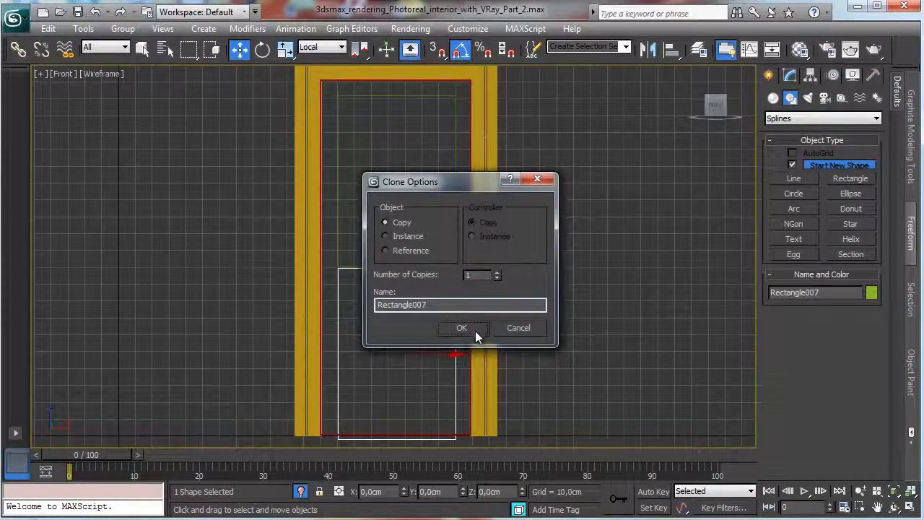
pyautogui.click(475, 330)
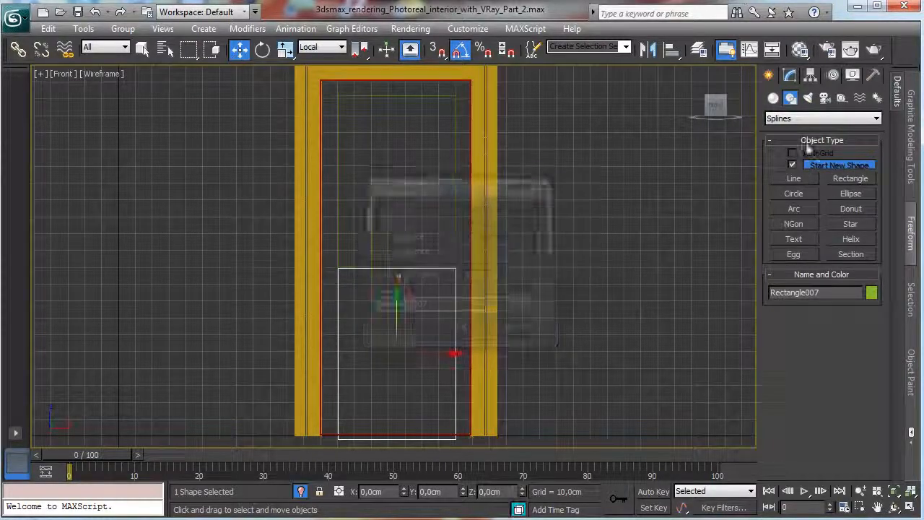
# Shorten the lower rectangle to a length of about 56.8 cm and raise it slightly within the door panel.
pyautogui.click(790, 76)
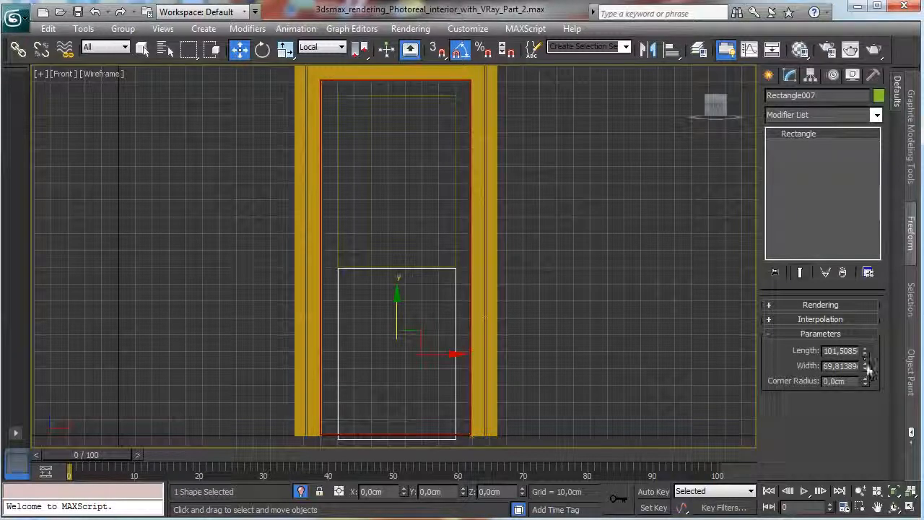
pyautogui.moveTo(866, 353); pyautogui.dragTo(868, 374)
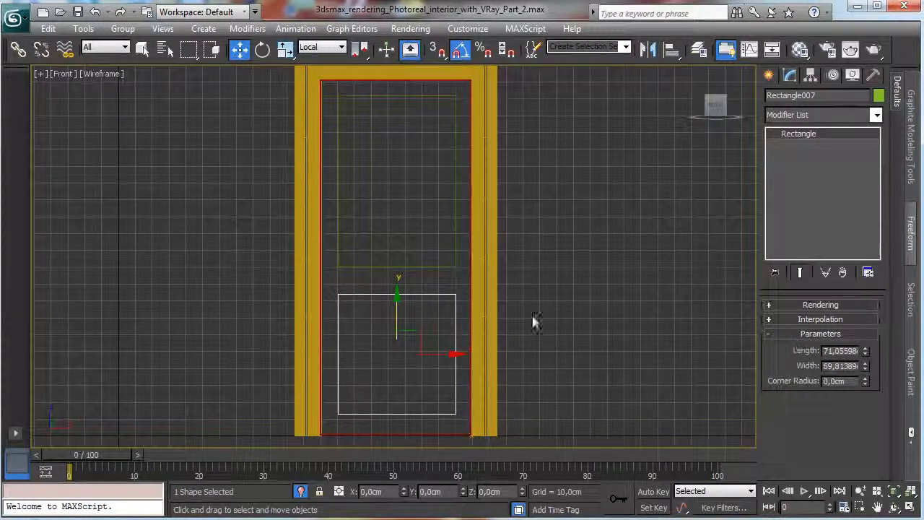
pyautogui.moveTo(865, 348); pyautogui.dragTo(865, 359)
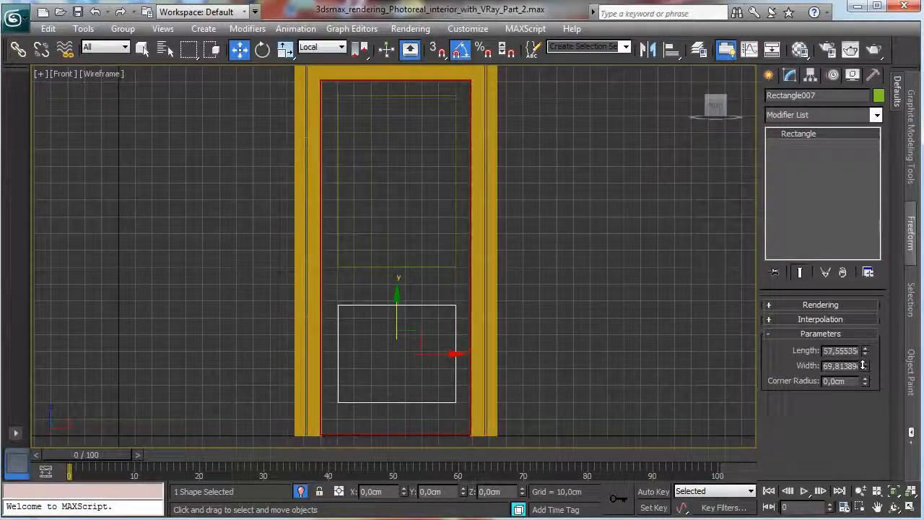
pyautogui.moveTo(390, 317); pyautogui.dragTo(390, 309)
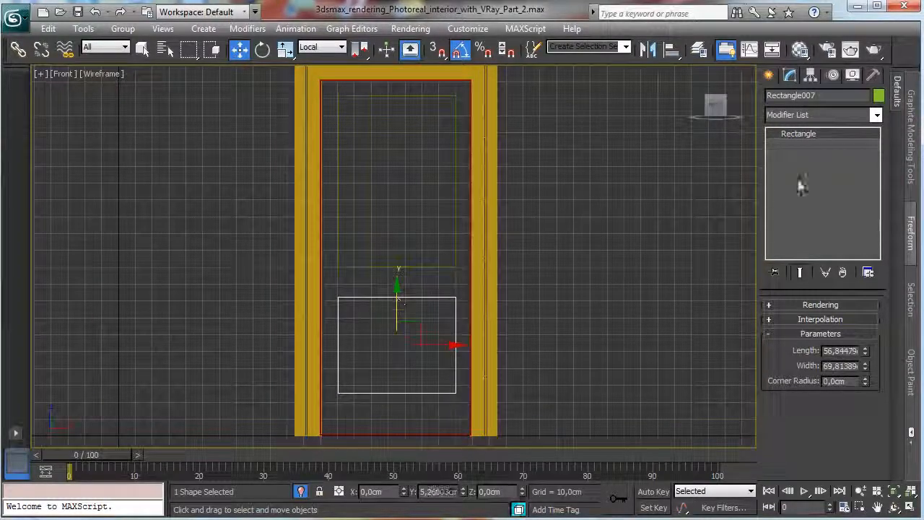
# Draw a four-sided NGon with a radius of about 3.75 cm just above the lower rectangle, near its corner beside the frame.
pyautogui.click(772, 76)
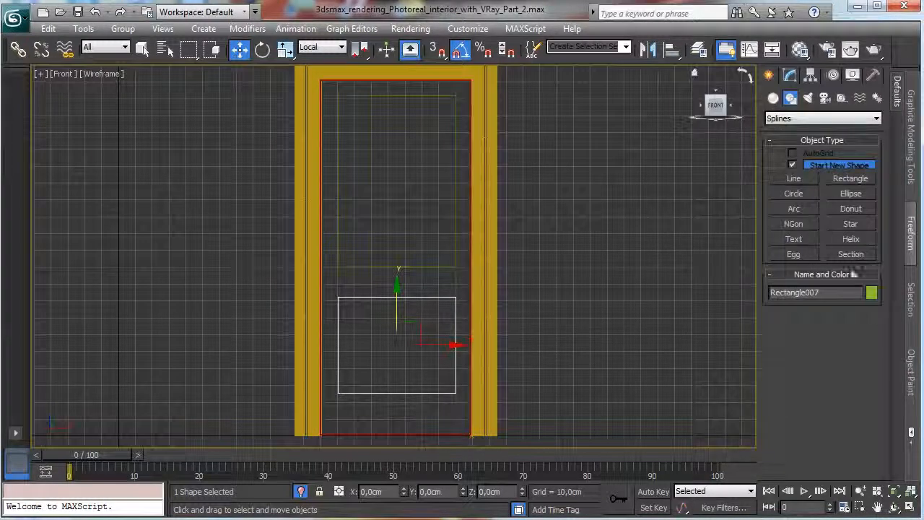
pyautogui.click(845, 508)
pyautogui.press('Escape')
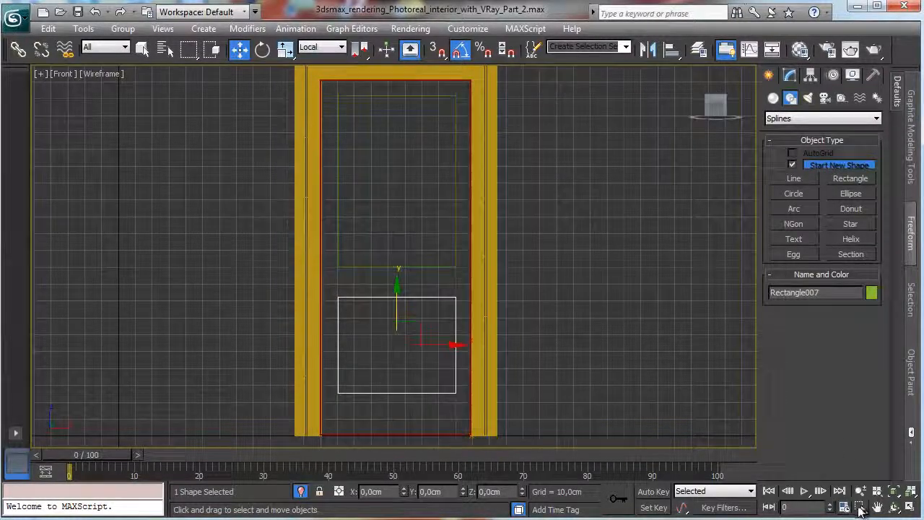
pyautogui.click(861, 510)
pyautogui.moveTo(440, 268); pyautogui.dragTo(480, 320)
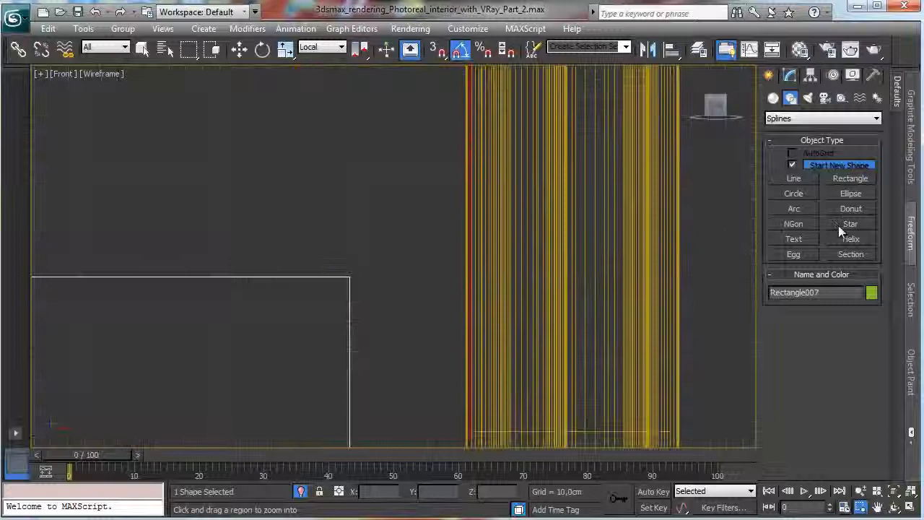
pyautogui.click(814, 179)
pyautogui.click(772, 224)
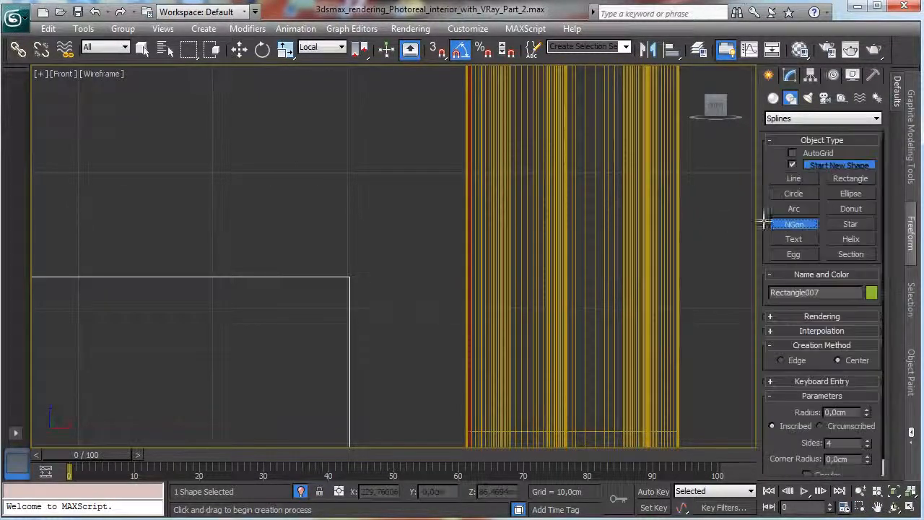
pyautogui.moveTo(289, 187); pyautogui.dragTo(316, 231)
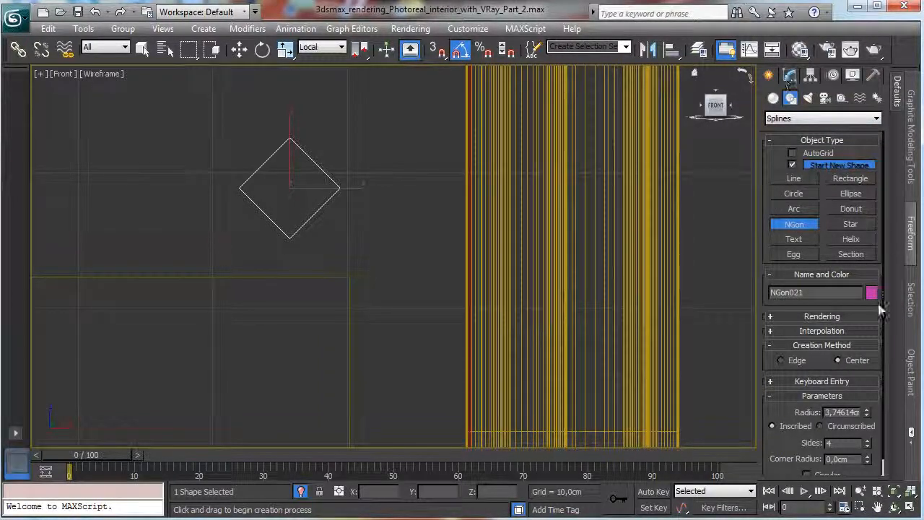
# Give the NGon 6 sides and a 0.25 cm corner radius, and reduce its radius to about 2.24 cm.
pyautogui.click(790, 76)
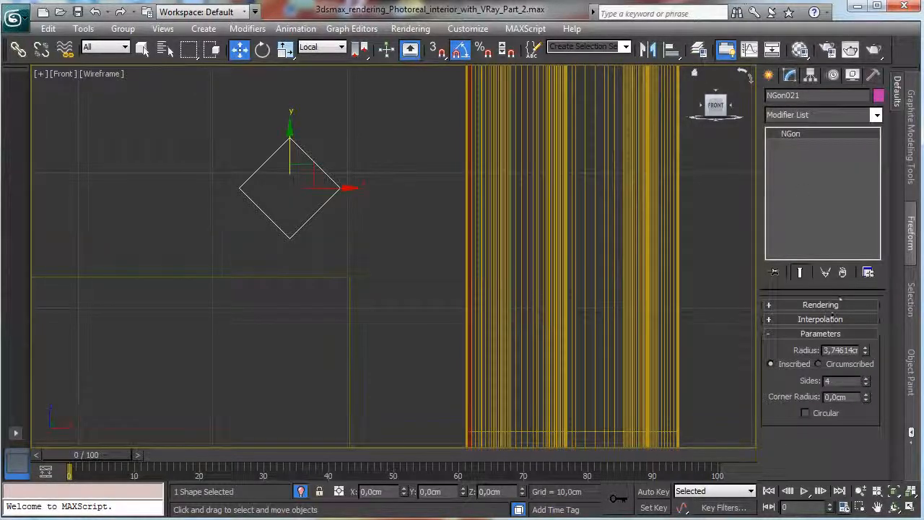
pyautogui.click(866, 378)
pyautogui.click(866, 379)
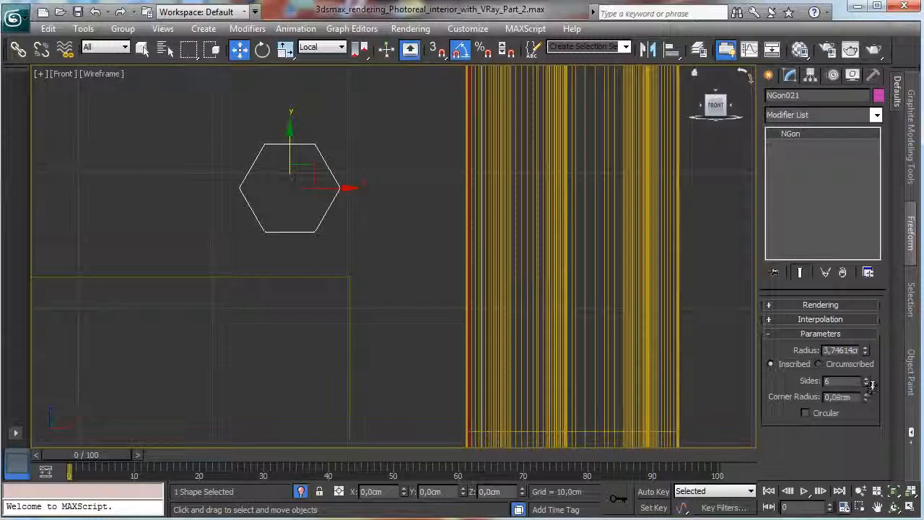
pyautogui.click(866, 394)
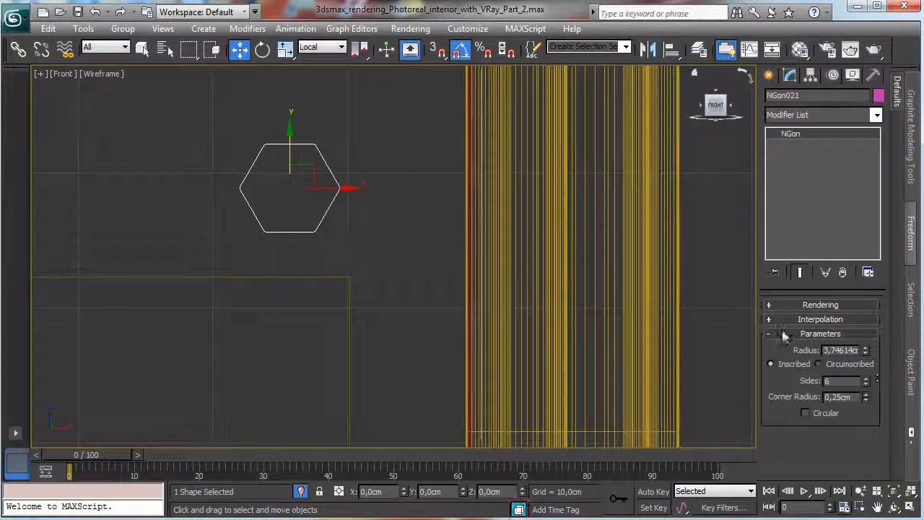
pyautogui.click(861, 492)
pyautogui.moveTo(375, 238); pyautogui.dragTo(452, 385)
pyautogui.moveTo(866, 353); pyautogui.dragTo(858, 376)
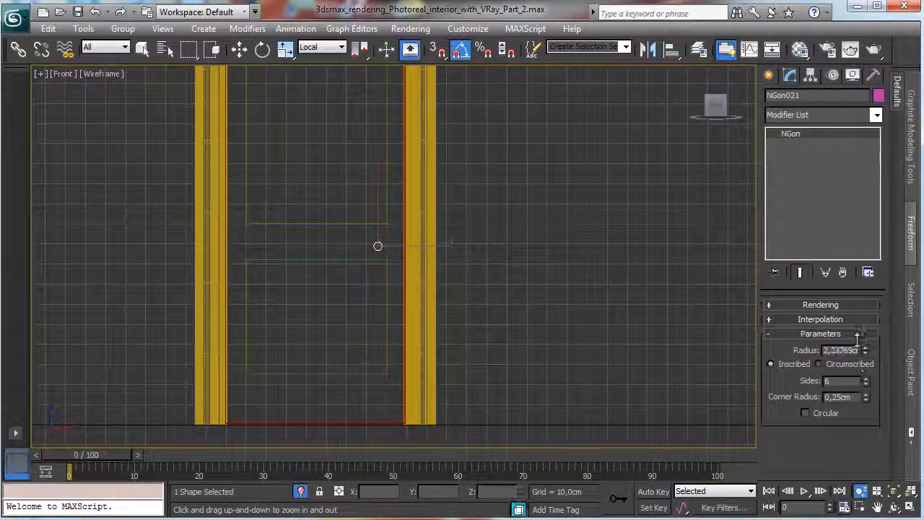
# Loft the six-sided NGon as the profile along the lower rectangle to form a trim moulding.
pyautogui.click(143, 49)
pyautogui.click(362, 261)
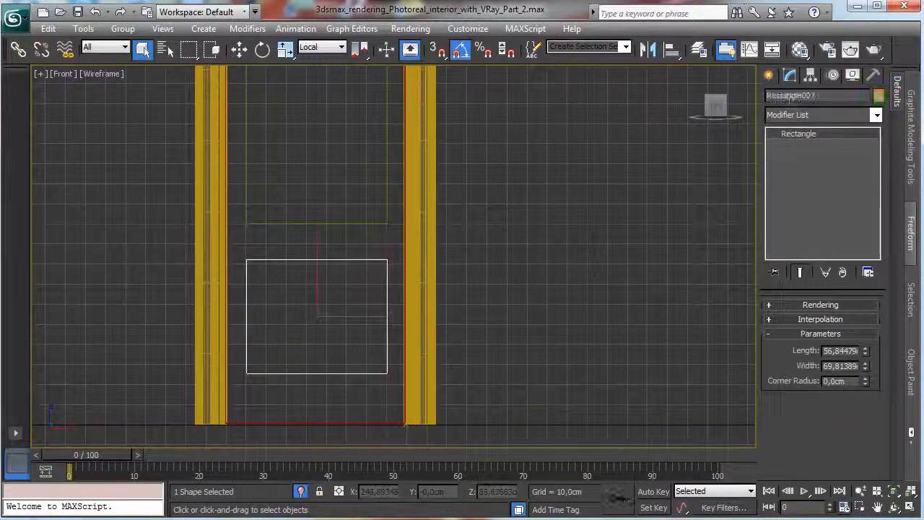
pyautogui.click(768, 75)
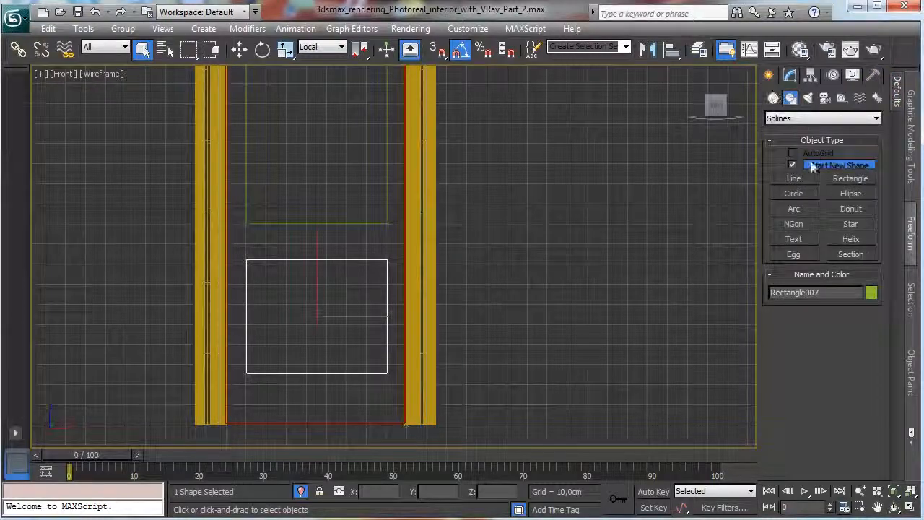
pyautogui.click(774, 98)
pyautogui.click(816, 118)
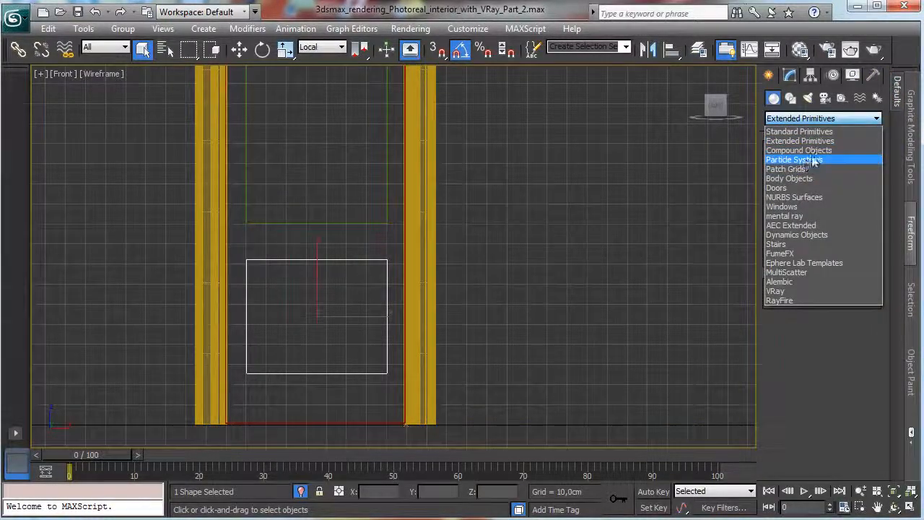
pyautogui.click(800, 150)
pyautogui.click(792, 229)
pyautogui.click(850, 318)
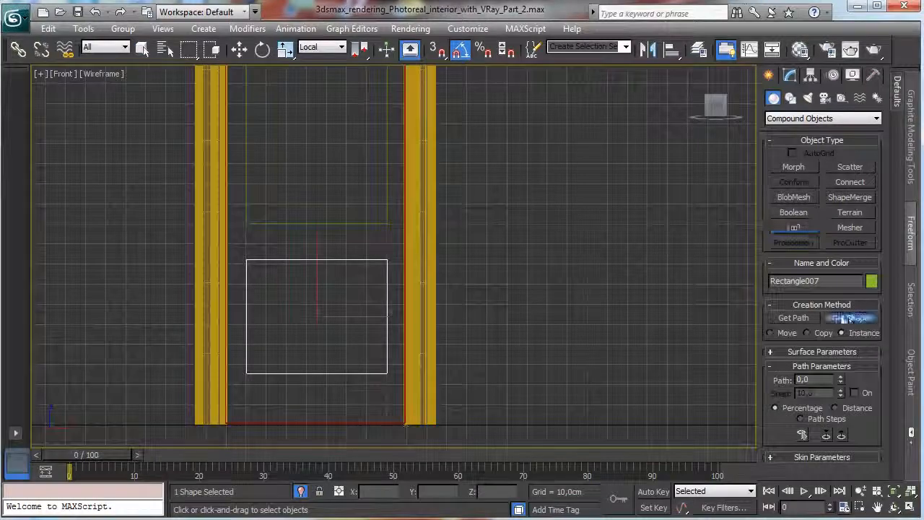
pyautogui.click(379, 239)
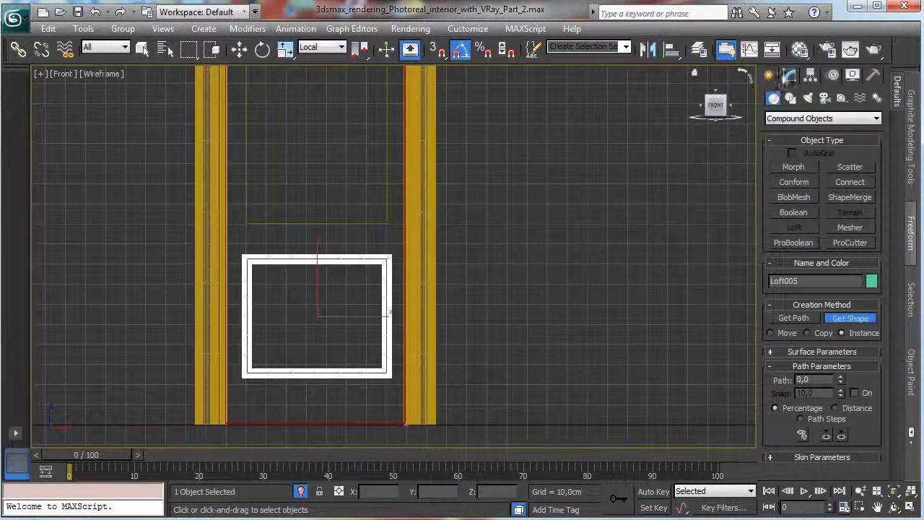
# Loft the same six-sided NGon profile along the upper rectangle to form a matching moulding.
pyautogui.click(790, 75)
pyautogui.click(387, 141)
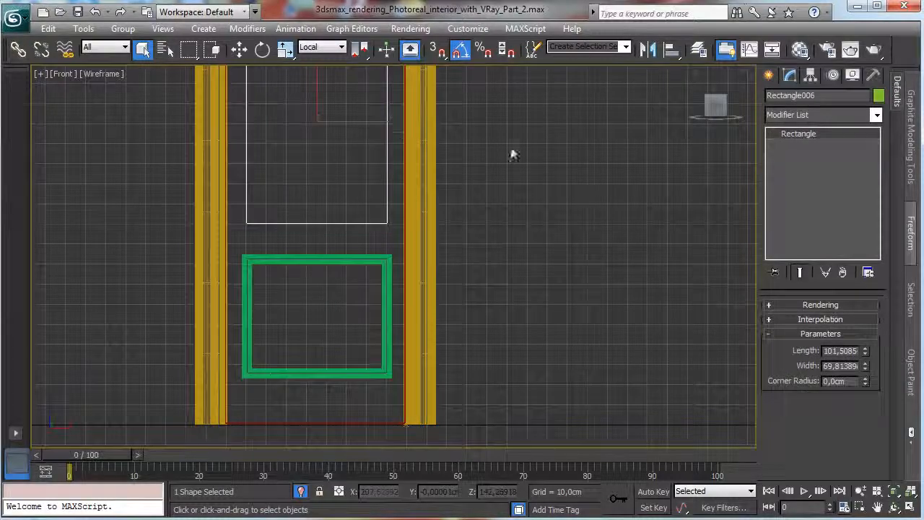
pyautogui.click(769, 75)
pyautogui.click(783, 228)
pyautogui.click(851, 317)
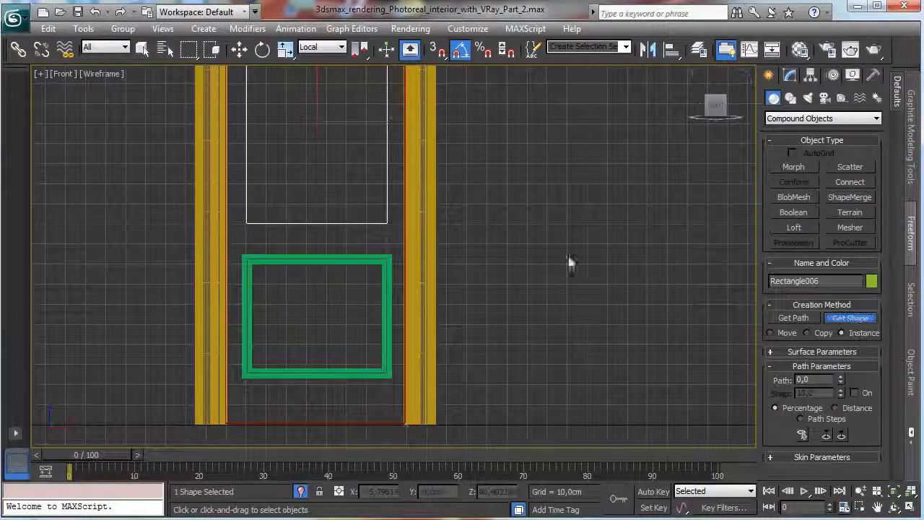
pyautogui.click(386, 255)
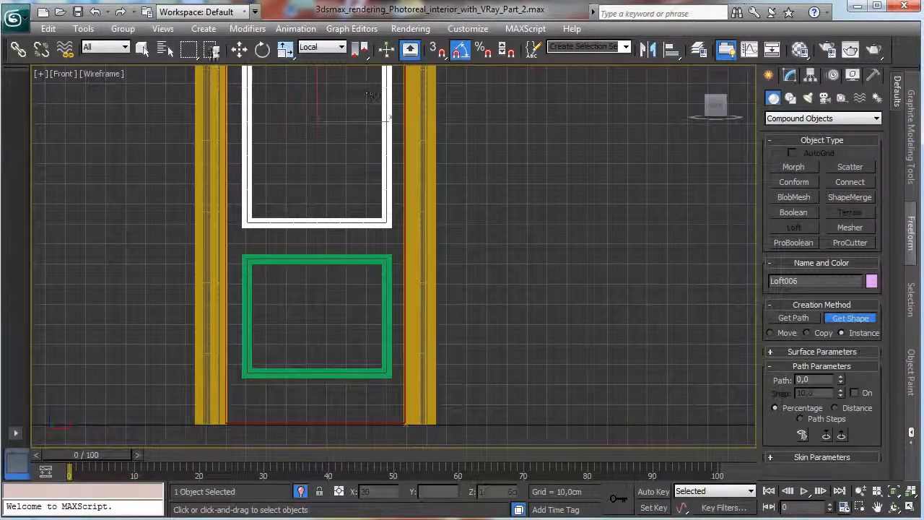
# Select both lofted mouldings and the door panel, and move them together well clear of the door frame in the Left view.
pyautogui.click(142, 47)
pyautogui.keyDown('ctrl'); pyautogui.click(282, 256); pyautogui.keyUp('ctrl')
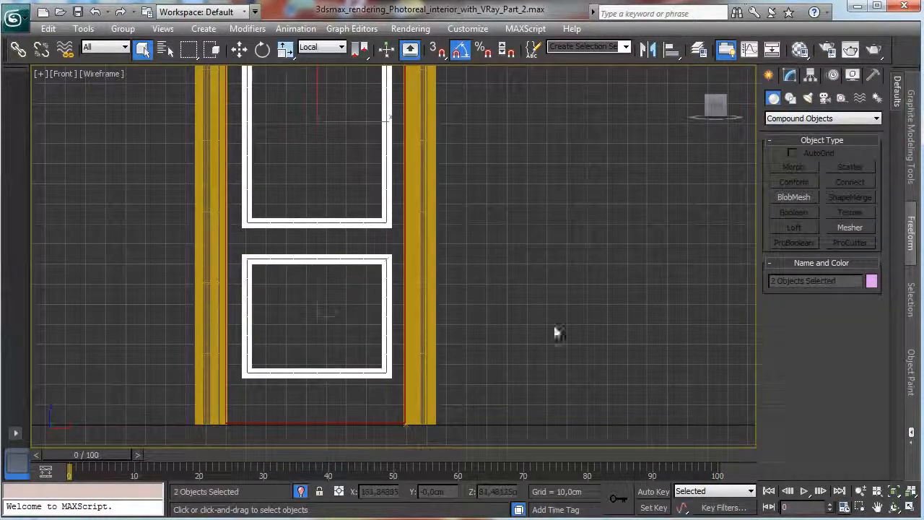
pyautogui.hotkey('alt', 'w')
pyautogui.rightClick(299, 351)
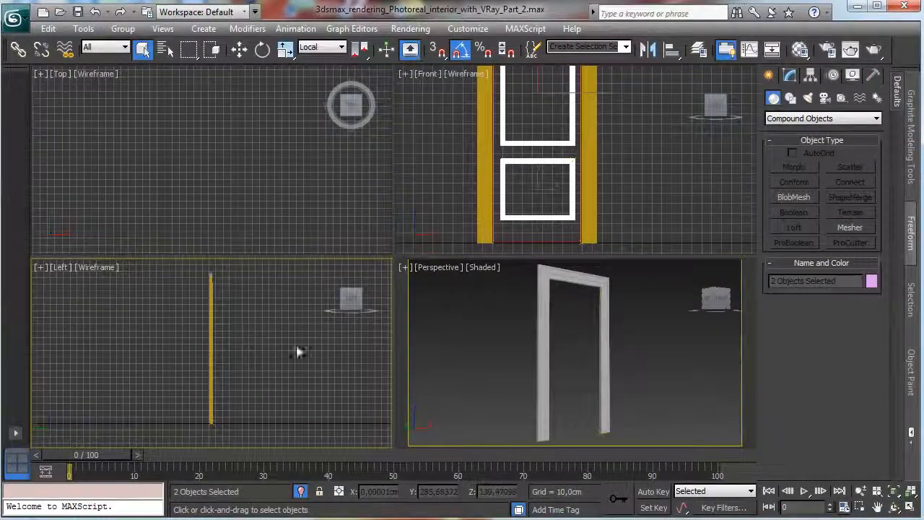
pyautogui.click(239, 49)
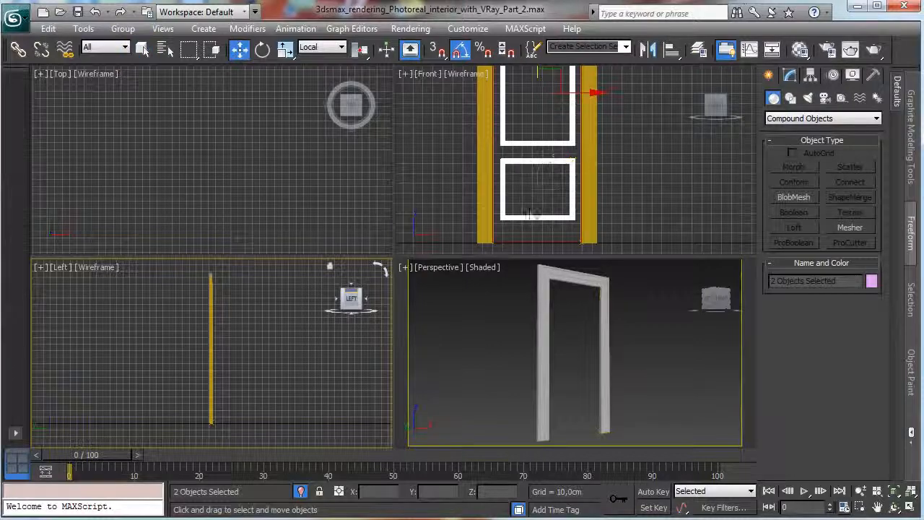
pyautogui.keyDown('ctrl'); pyautogui.click(535, 241); pyautogui.keyUp('ctrl')
pyautogui.rightClick(237, 329)
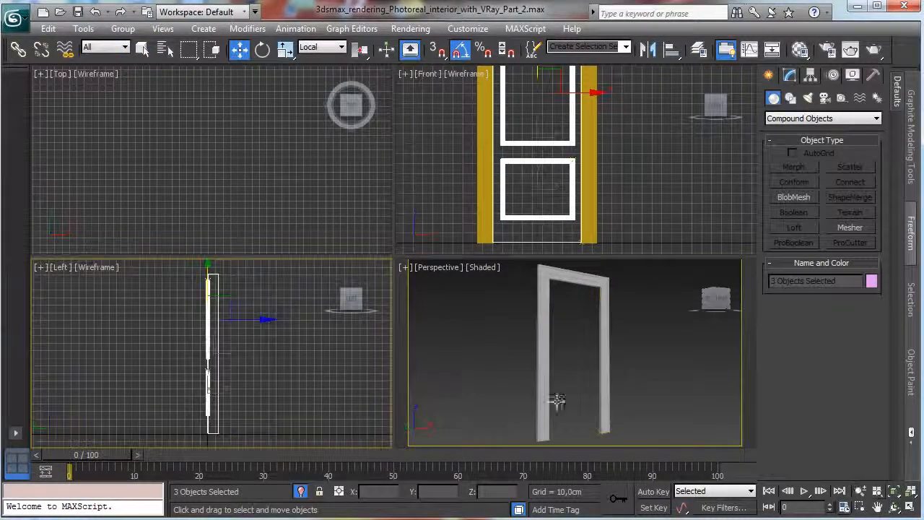
pyautogui.moveTo(228, 321); pyautogui.dragTo(79, 318)
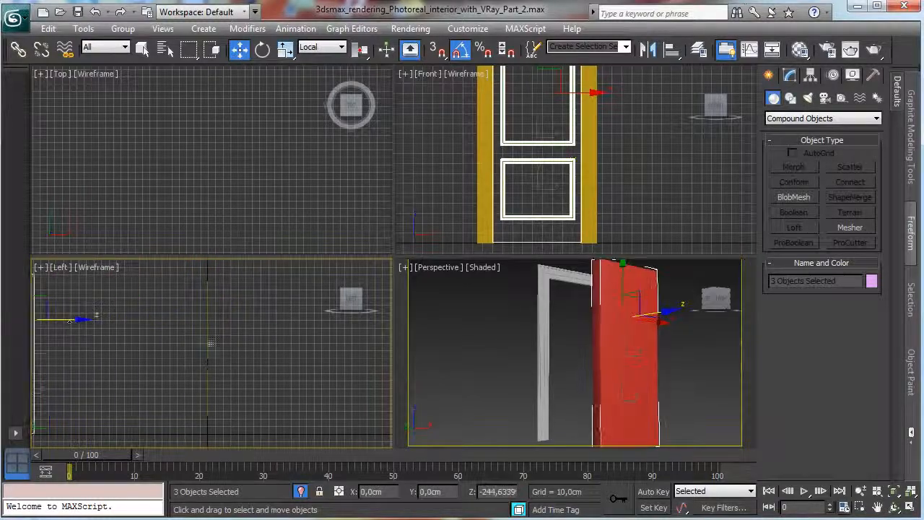
pyautogui.click(894, 493)
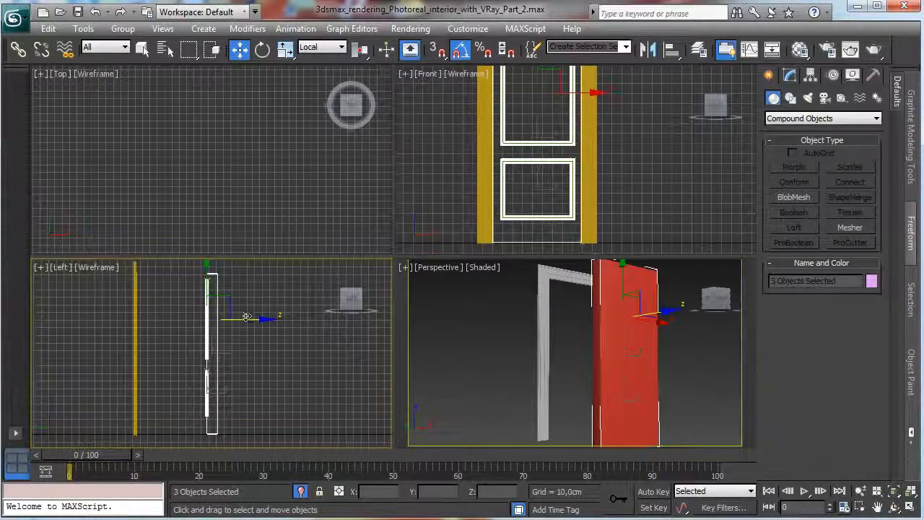
# Move the door panel and both mouldings back close to the door frame, and set the panel's height to 10 cm.
pyautogui.moveTo(246, 318); pyautogui.dragTo(189, 318)
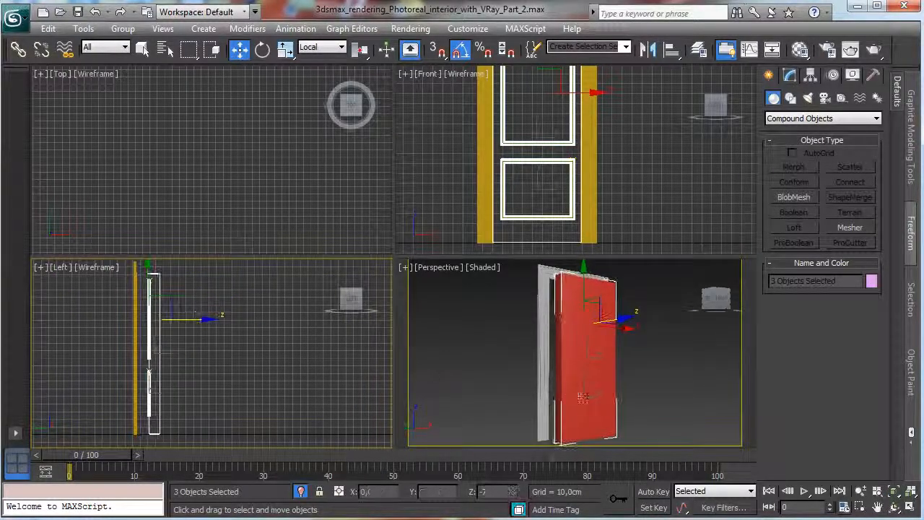
pyautogui.click(180, 371)
pyautogui.click(151, 379)
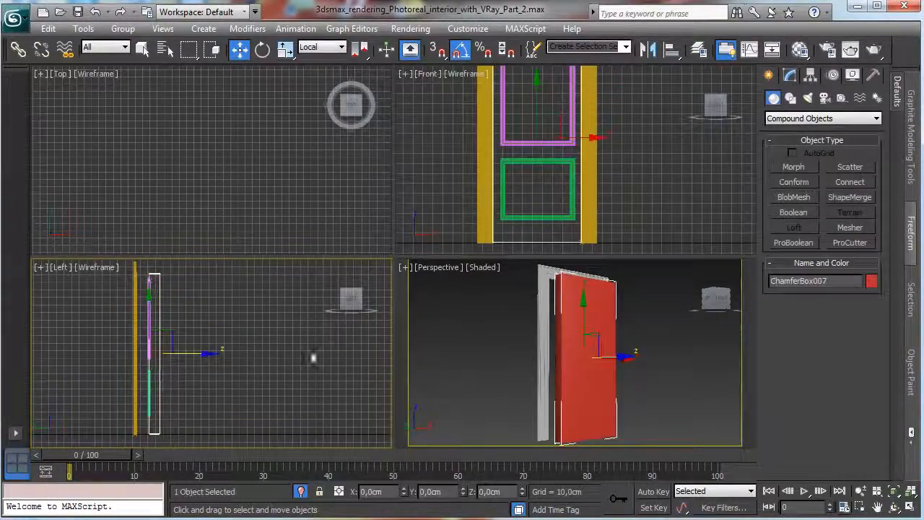
pyautogui.click(790, 77)
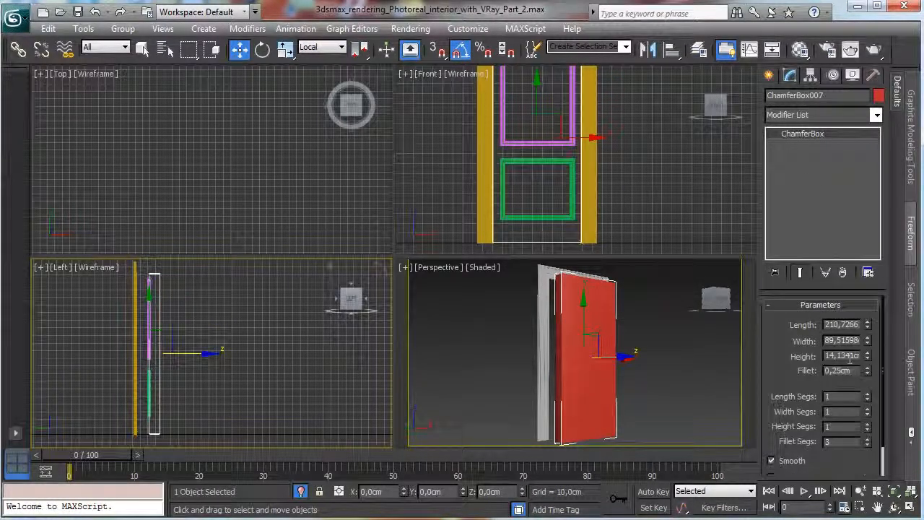
pyautogui.write('10')
pyautogui.press('Return')
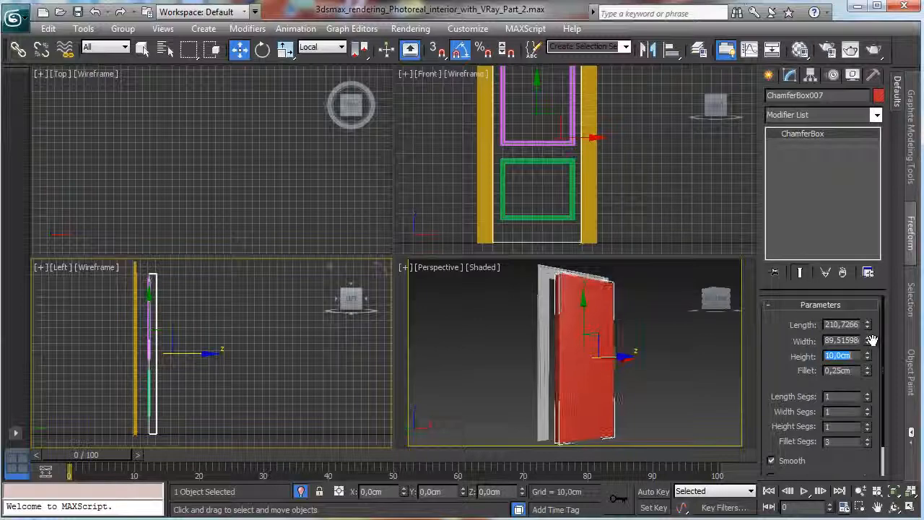
# Select both lofted mouldings and move them along their local Z axis onto the door panel's room-side face in the Left view.
pyautogui.click(208, 345)
pyautogui.click(519, 145)
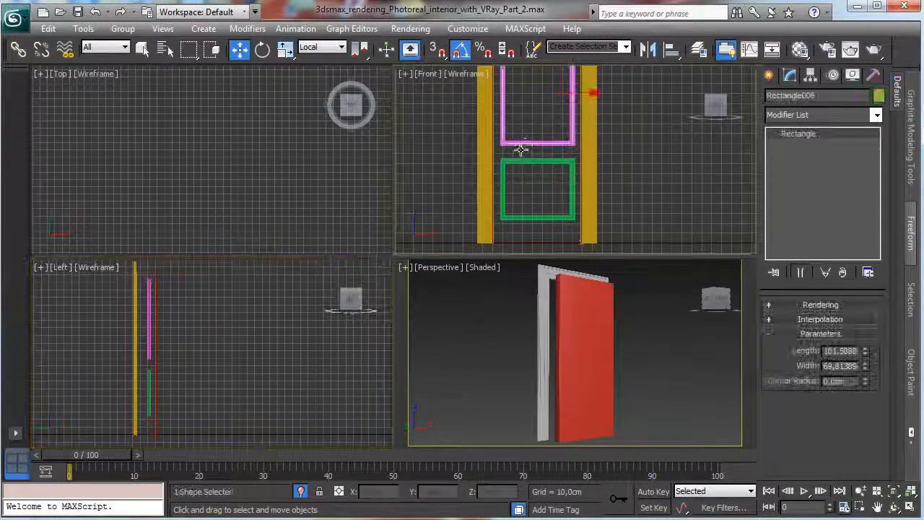
pyautogui.click(517, 141)
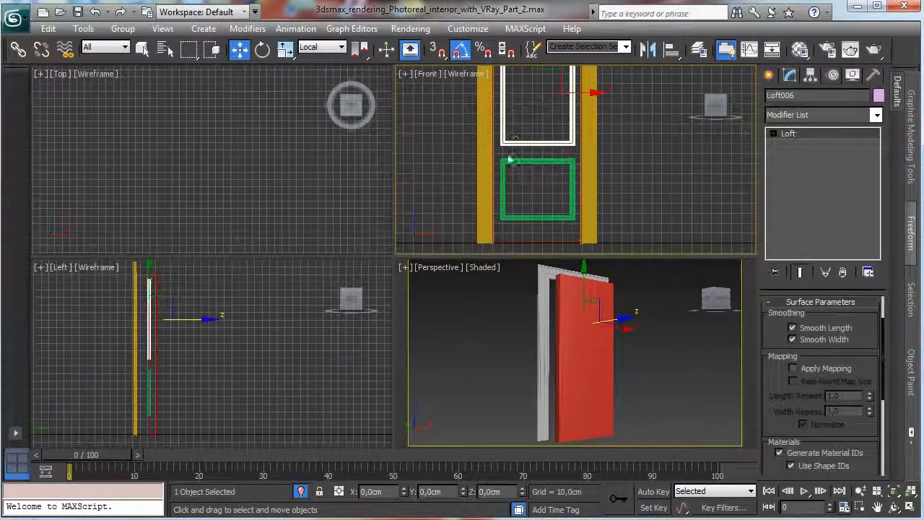
pyautogui.keyDown('ctrl'); pyautogui.click(508, 159); pyautogui.keyUp('ctrl')
pyautogui.rightClick(204, 309)
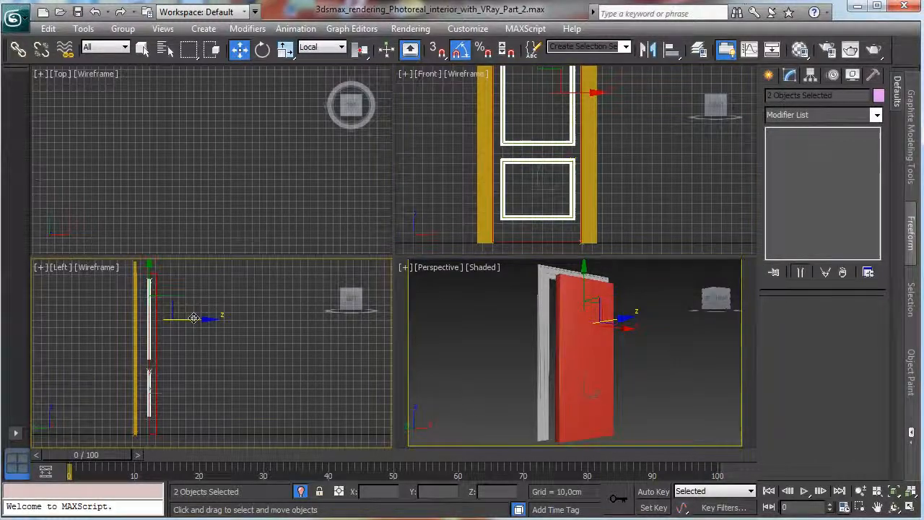
pyautogui.moveTo(193, 318); pyautogui.dragTo(206, 351)
pyautogui.rightClick(206, 394)
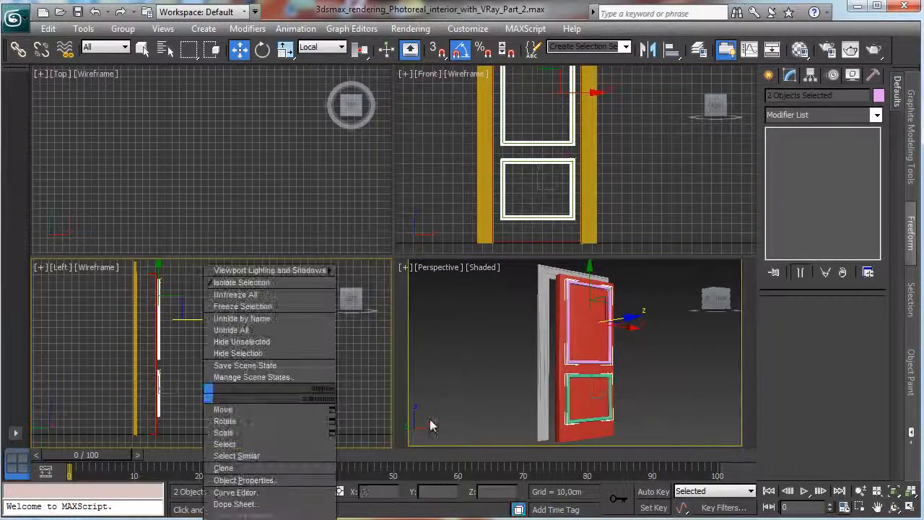
# Move both mouldings about 2.74 cm back toward the frame in the Left view, centring their profile on the door panel's face.
pyautogui.click(908, 510)
pyautogui.click(908, 510)
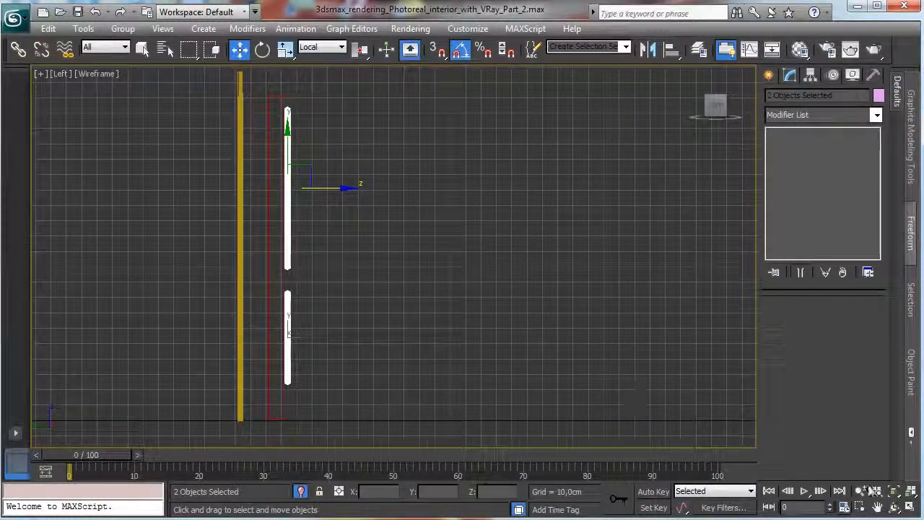
pyautogui.click(860, 507)
pyautogui.moveTo(265, 92); pyautogui.dragTo(335, 195)
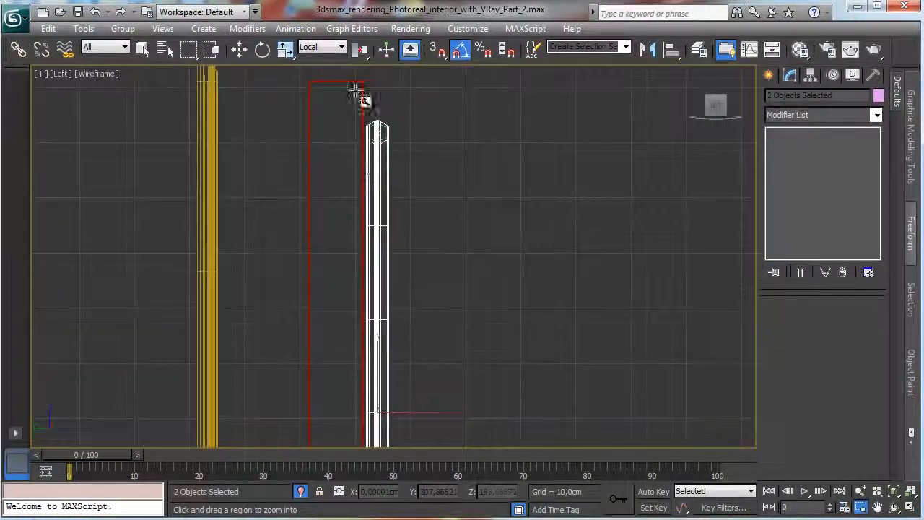
pyautogui.click(239, 48)
pyautogui.moveTo(415, 413); pyautogui.dragTo(402, 411)
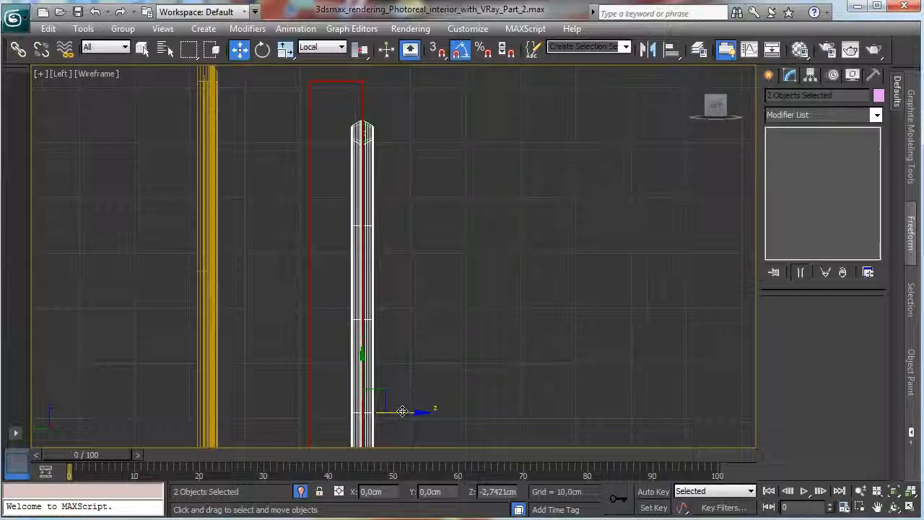
pyautogui.click(515, 322)
# Subtract the upper and lower mouldings from the door panel with ProBoolean to carve grooves, and restore the four-viewport layout.
pyautogui.click(357, 83)
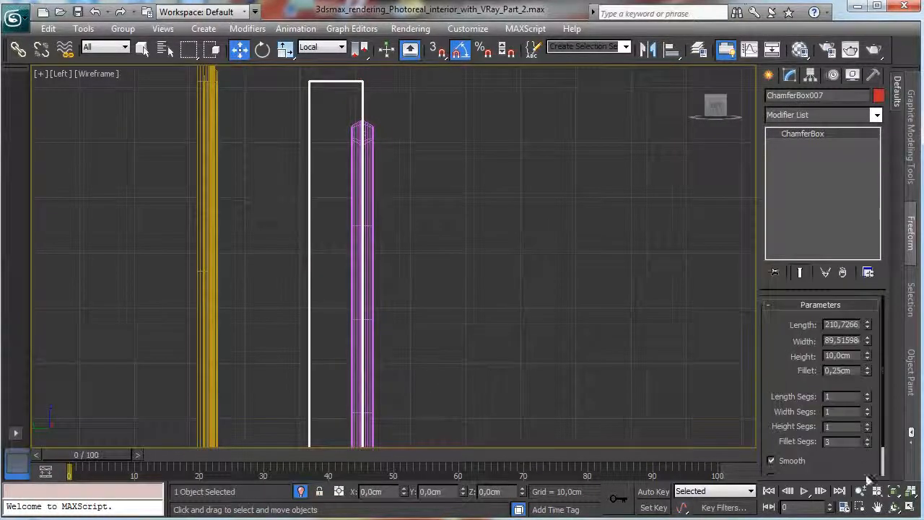
pyautogui.press('z')
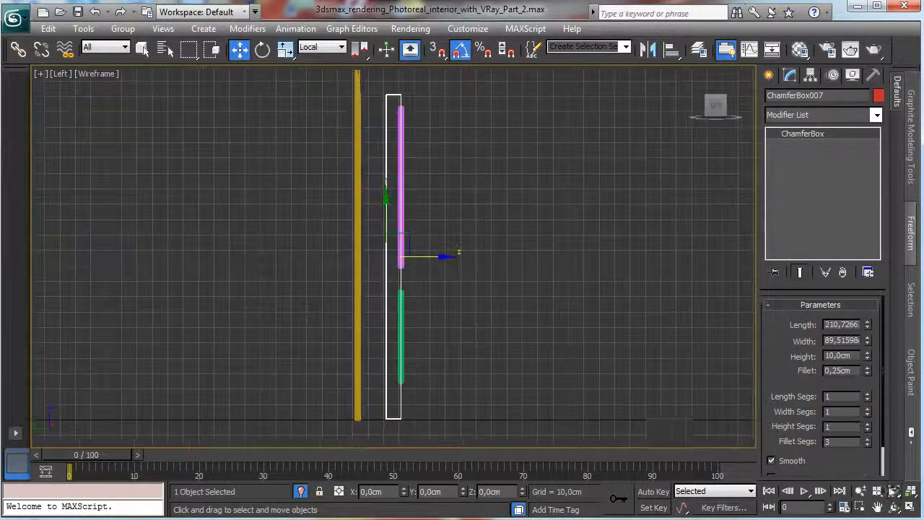
pyautogui.click(770, 76)
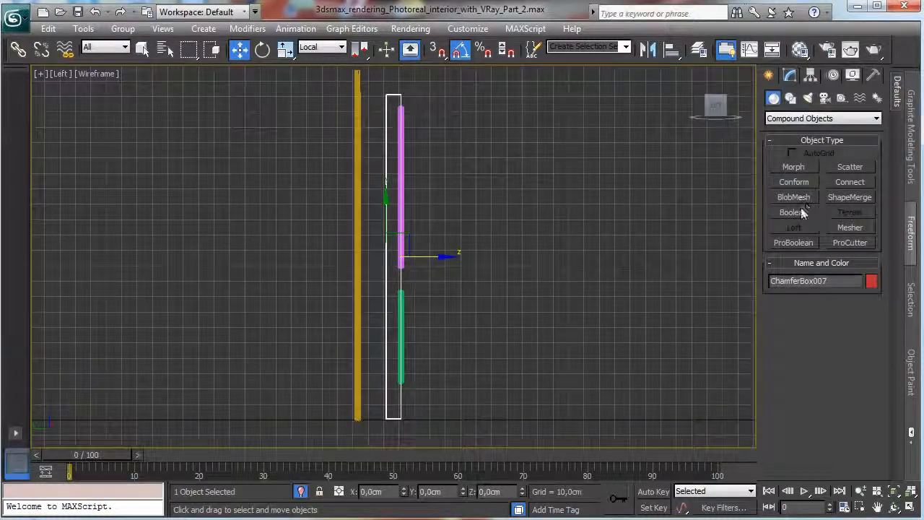
pyautogui.click(794, 244)
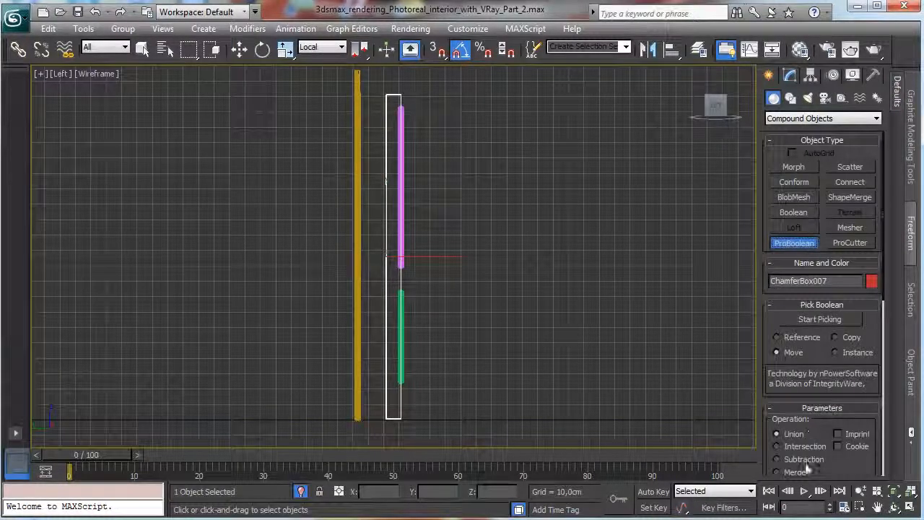
pyautogui.click(829, 320)
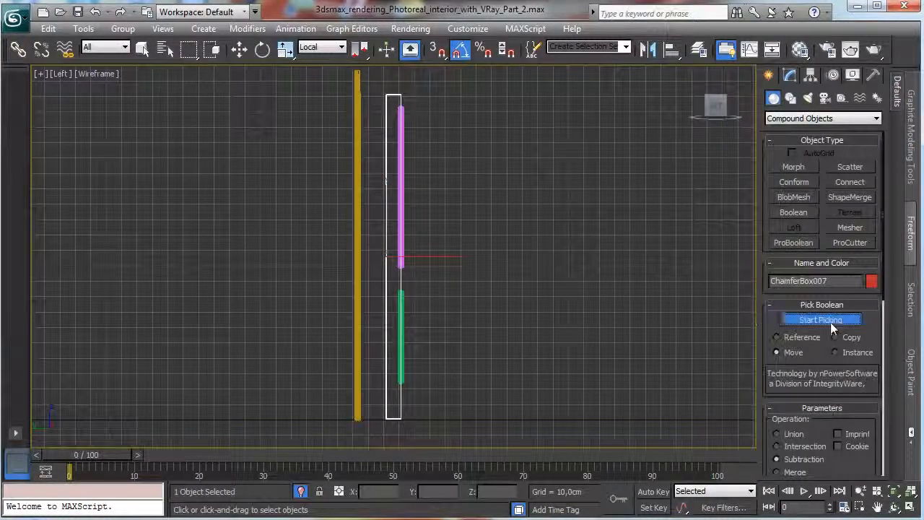
pyautogui.click(402, 264)
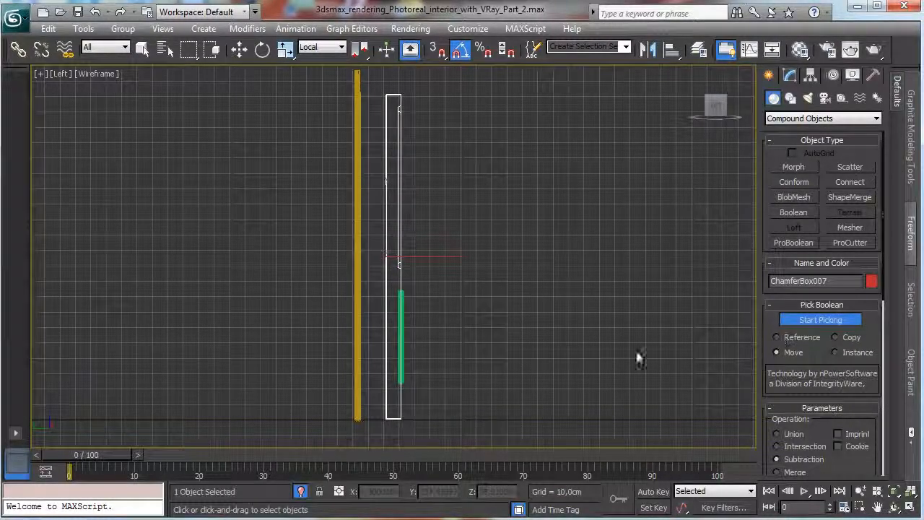
pyautogui.click(401, 348)
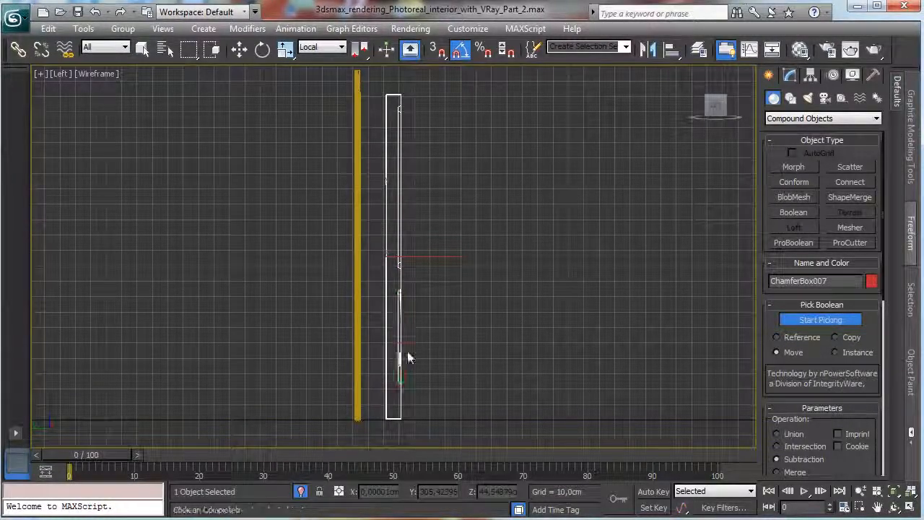
pyautogui.click(854, 319)
pyautogui.hotkey('alt', 'w')
pyautogui.rightClick(665, 379)
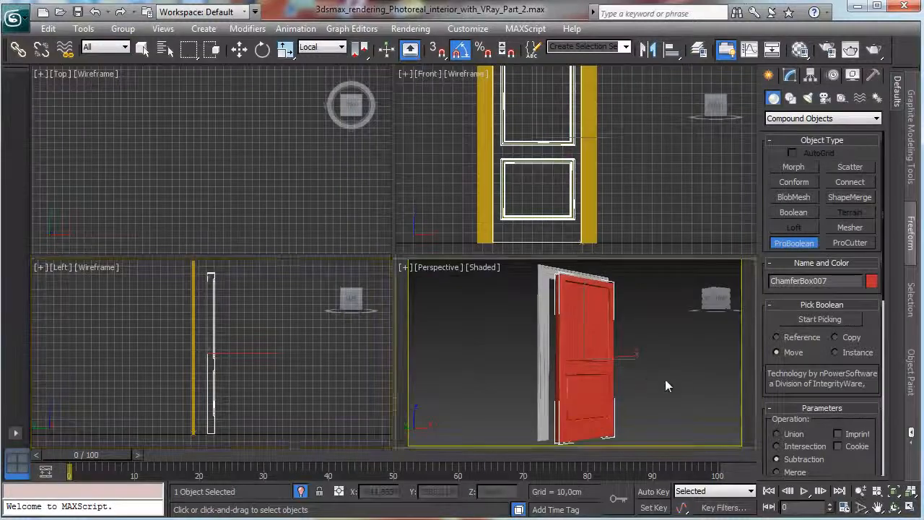
# Assign the White wood window material to the grooved door panel.
pyautogui.click(790, 75)
pyautogui.click(800, 49)
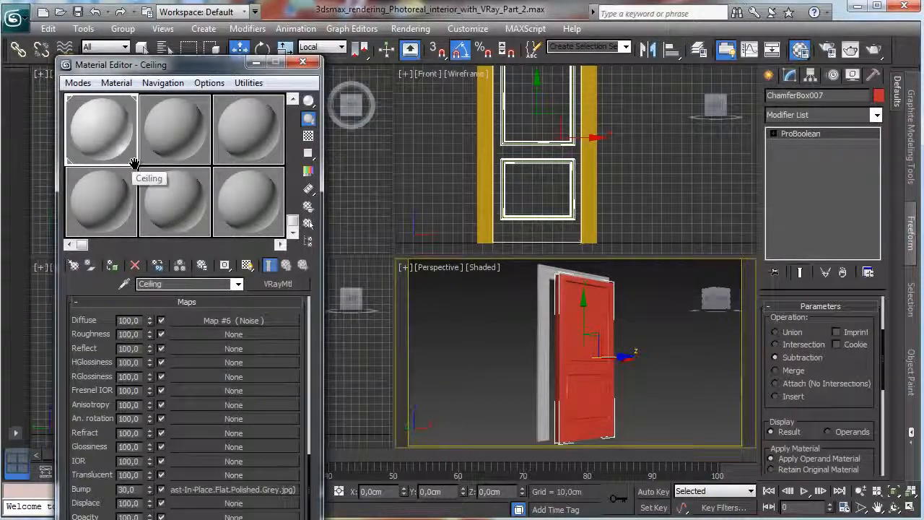
pyautogui.moveTo(135, 165); pyautogui.dragTo(162, 315, button='middle')
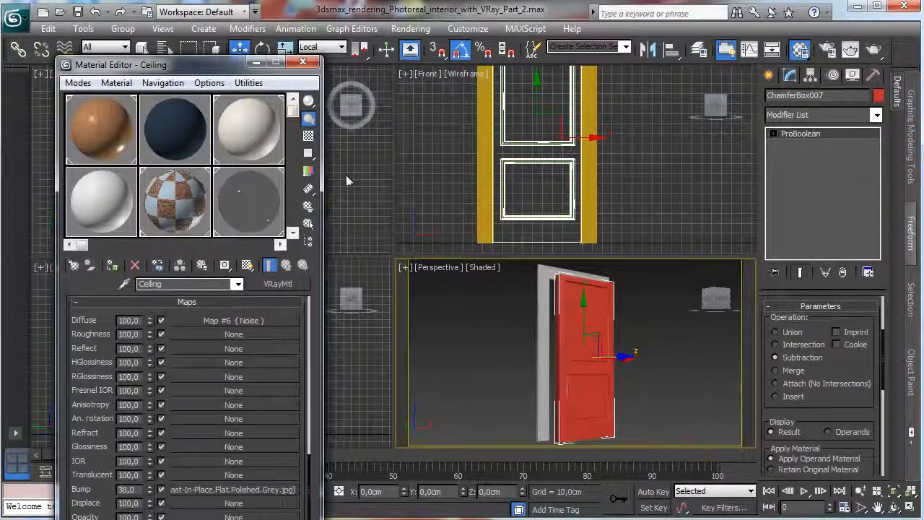
pyautogui.moveTo(283, 174); pyautogui.dragTo(74, 175, button='middle')
pyautogui.click(137, 200)
pyautogui.click(112, 265)
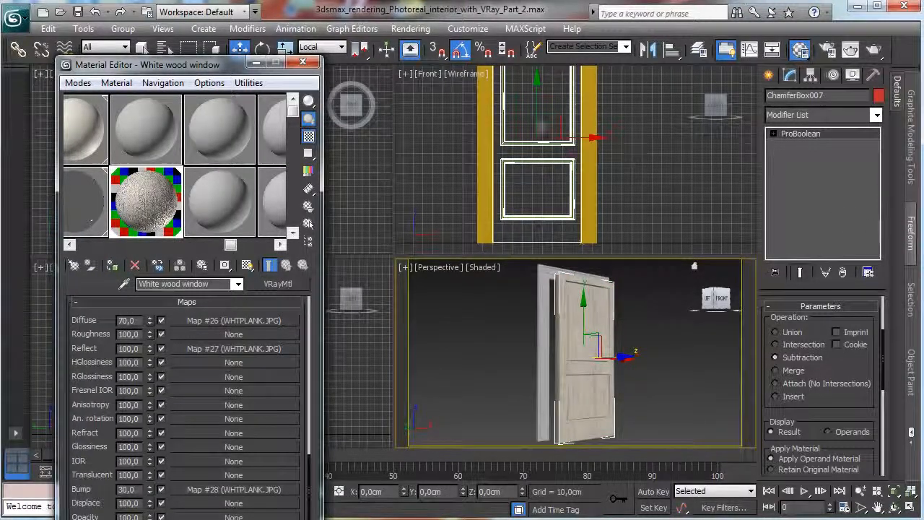
pyautogui.click(303, 62)
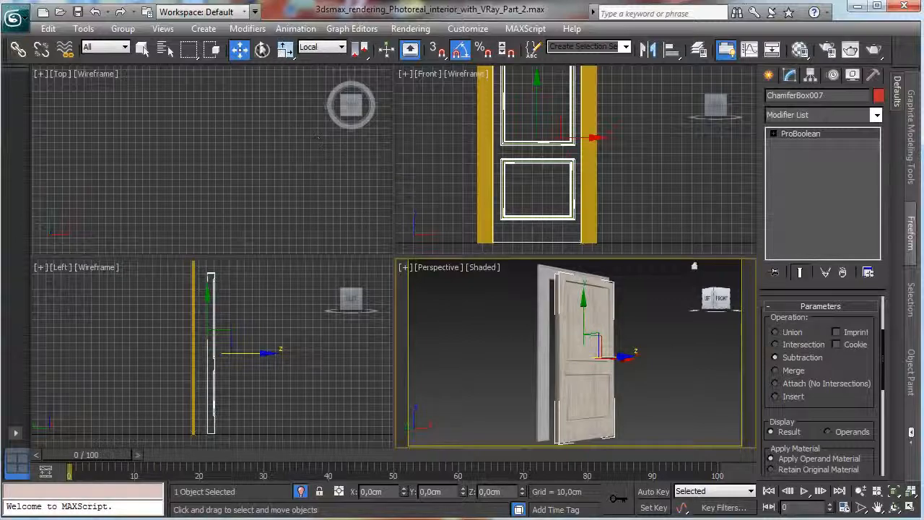
# Move the door along its local Z axis into the frame, and shift only its pivot to the left vertical edge in the Front view.
pyautogui.rightClick(269, 318)
pyautogui.moveTo(261, 354)
pyautogui.mouseDown()
pyautogui.moveTo(236, 354)
pyautogui.moveTo(248, 352)
pyautogui.mouseUp()
pyautogui.click(810, 76)
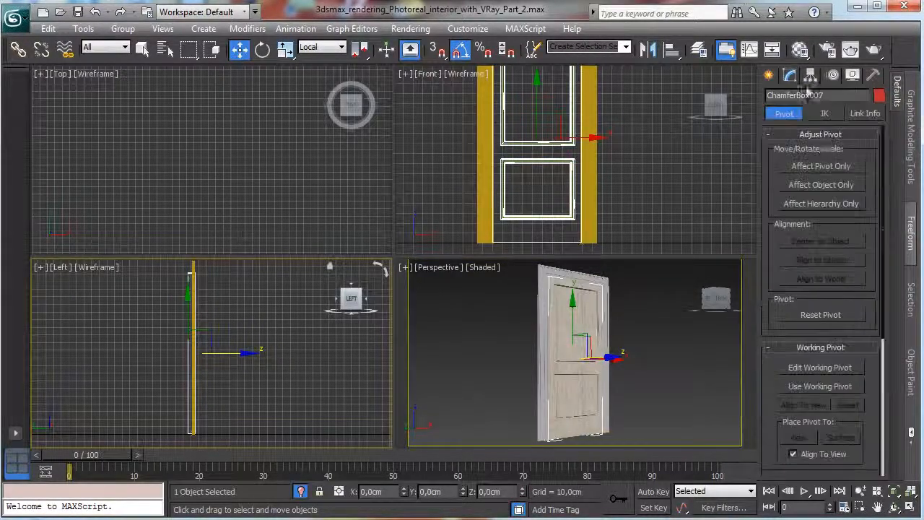
pyautogui.click(824, 168)
pyautogui.moveTo(583, 139); pyautogui.dragTo(544, 137)
pyautogui.click(822, 166)
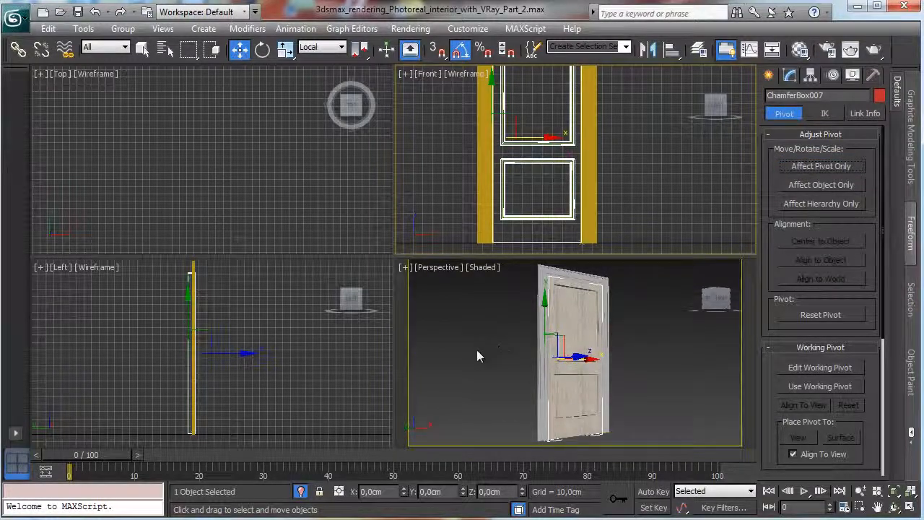
# Exit isolation to show the whole room, and move the door along local Z behind the wall opening in the Top view.
pyautogui.click(300, 491)
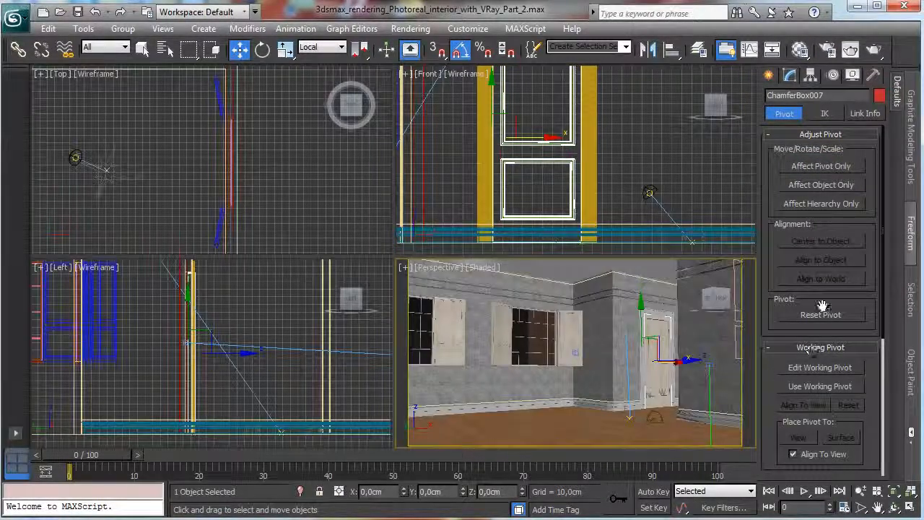
pyautogui.rightClick(291, 176)
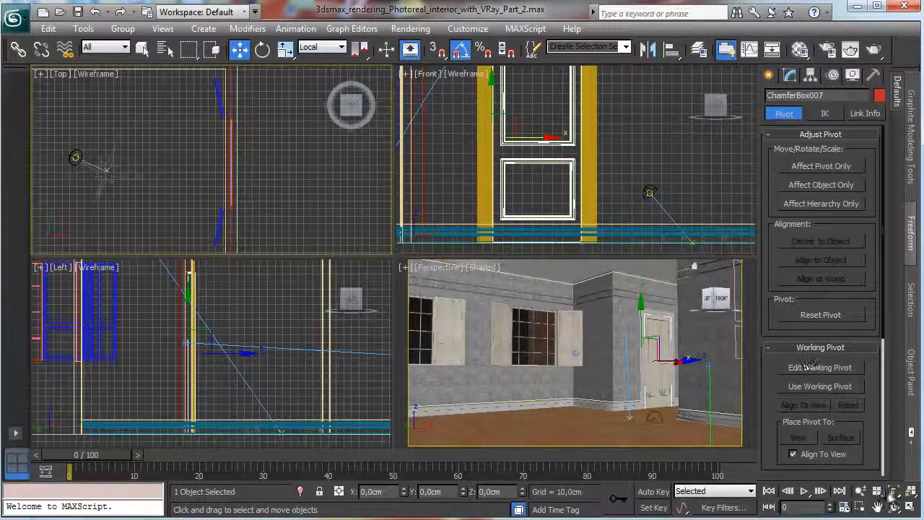
pyautogui.click(893, 491)
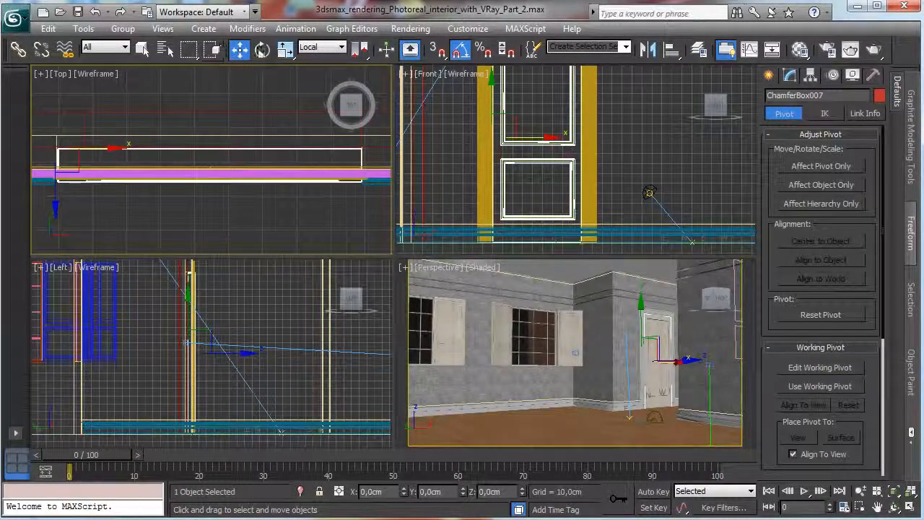
pyautogui.rightClick(79, 135)
pyautogui.click(97, 153)
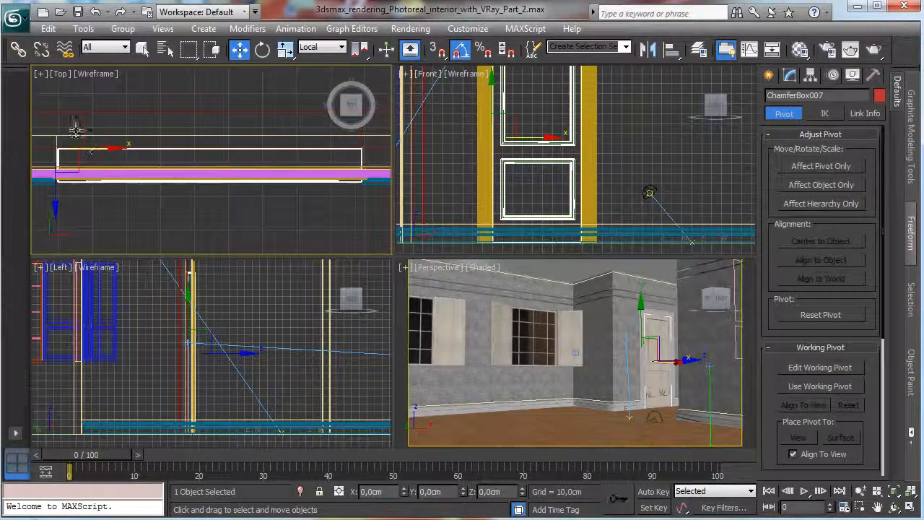
pyautogui.moveTo(56, 192); pyautogui.dragTo(64, 173)
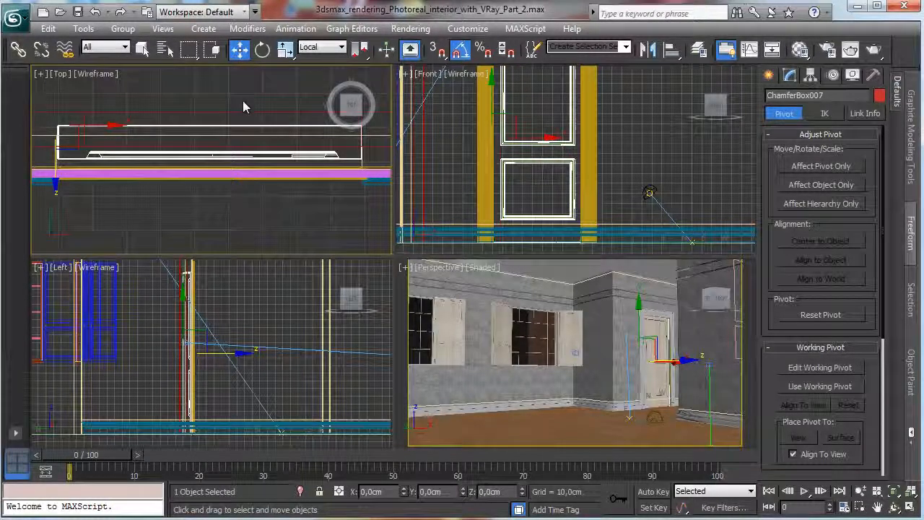
# Rotate the door open by 30 degrees about the vertical axis at its hinge edge.
pyautogui.click(262, 49)
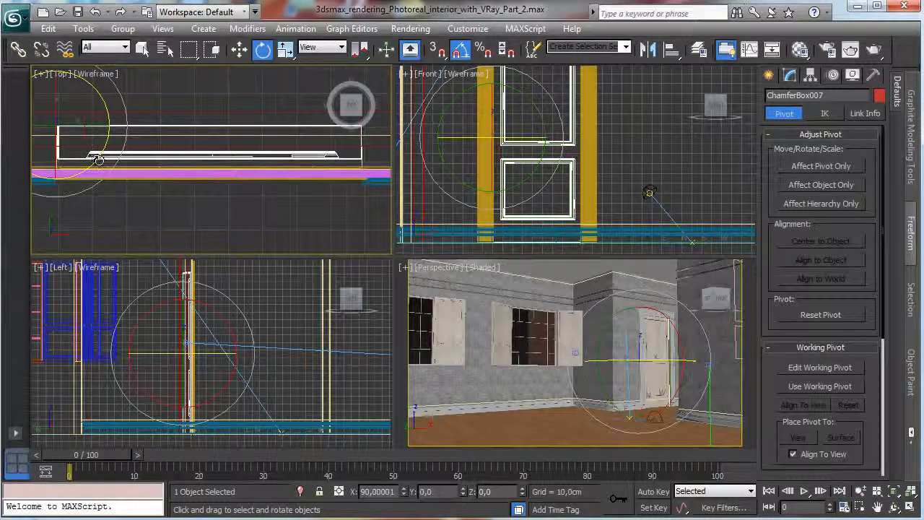
pyautogui.moveTo(99, 160); pyautogui.dragTo(130, 153)
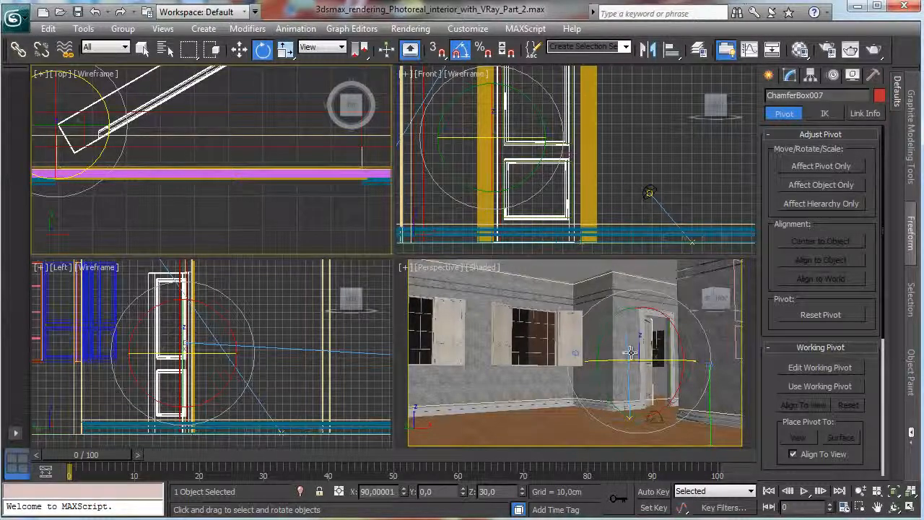
# Switch the Perspective viewport to VRayPhysicalCamera001 and bring up the V-Ray frame buffer.
pyautogui.click(437, 268)
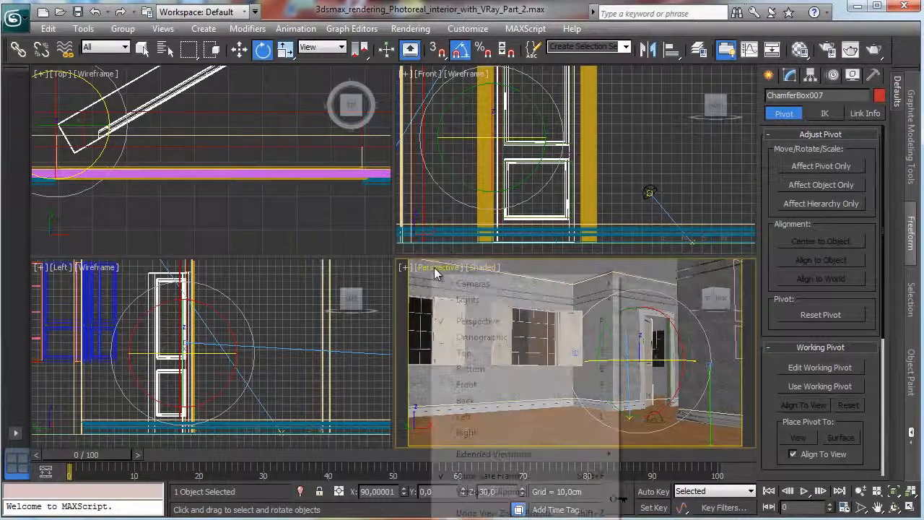
pyautogui.moveTo(492, 286)
pyautogui.click(668, 287)
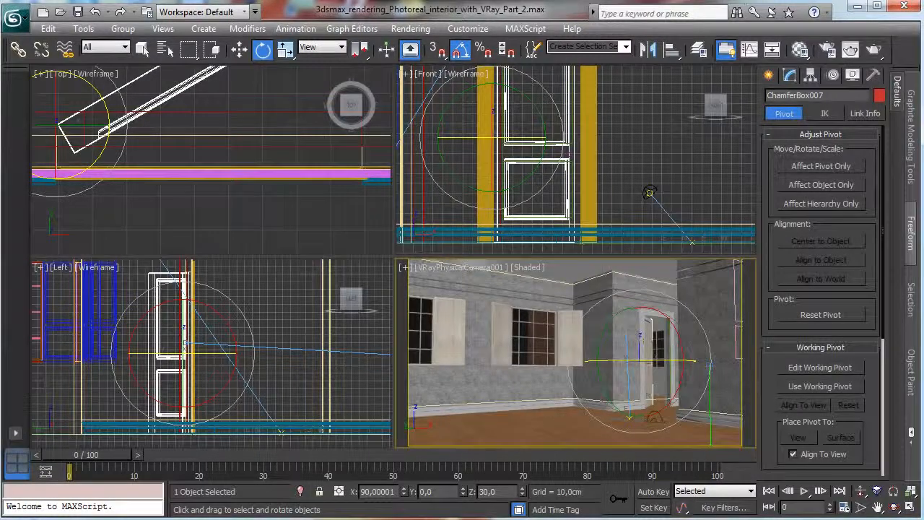
pyautogui.hotkey('alt', 'Tab')
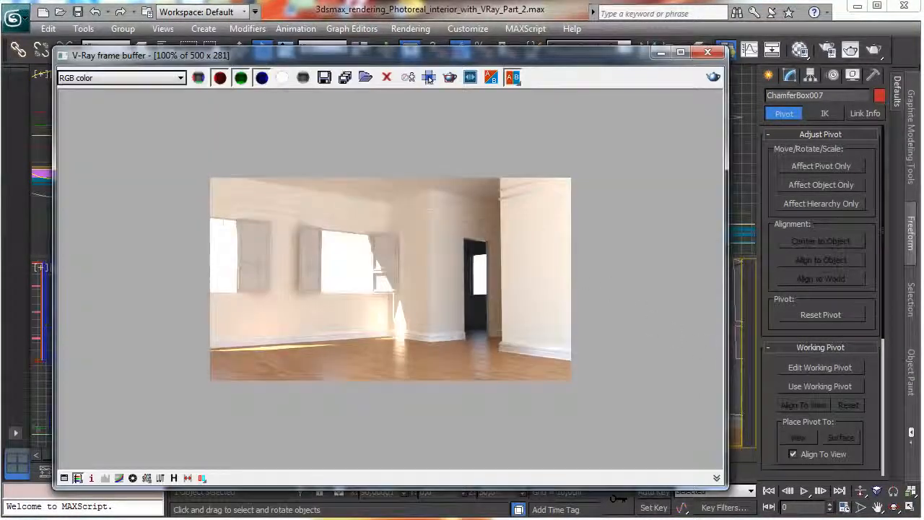
# Test render only a region around the doorway in the V-Ray frame buffer.
pyautogui.click(429, 78)
pyautogui.moveTo(433, 217); pyautogui.dragTo(506, 361)
pyautogui.click(714, 76)
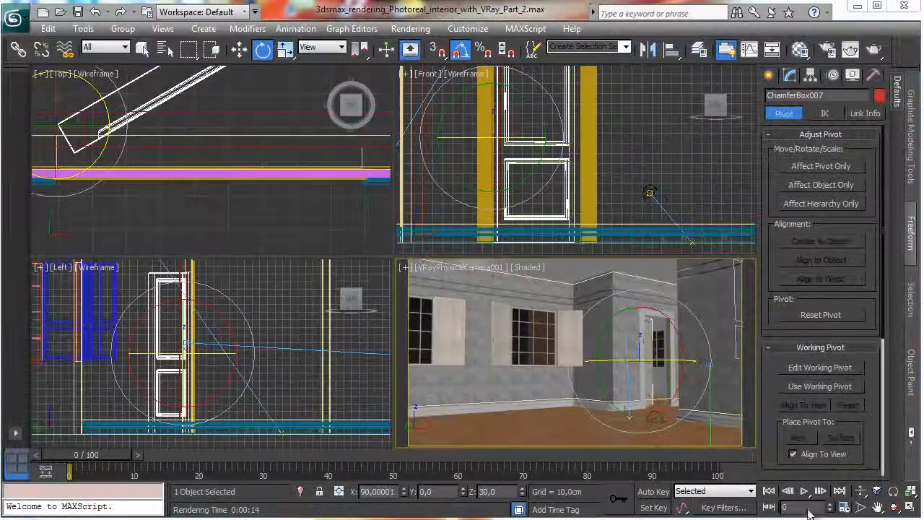
# Draw a ChamferBox about 78 cm long, 58 cm wide and 7.6 cm high beside the door in the Left view.
pyautogui.click(769, 77)
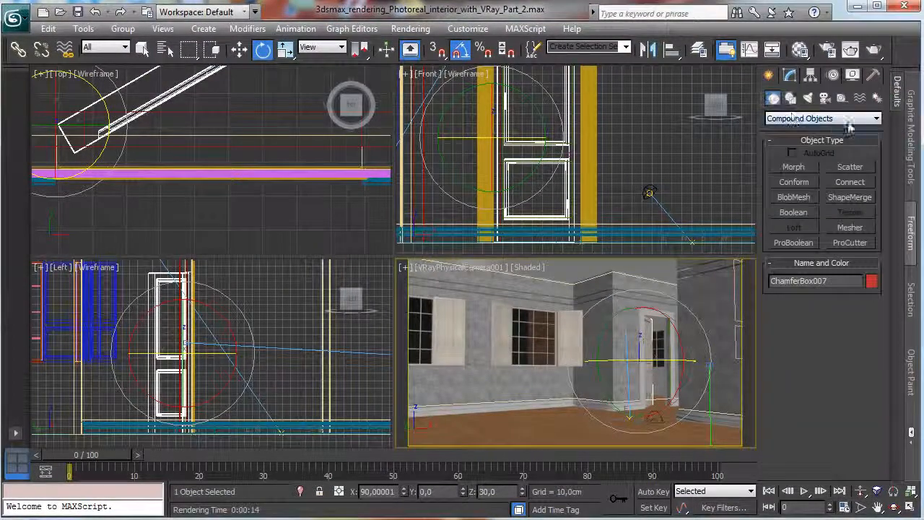
pyautogui.rightClick(340, 284)
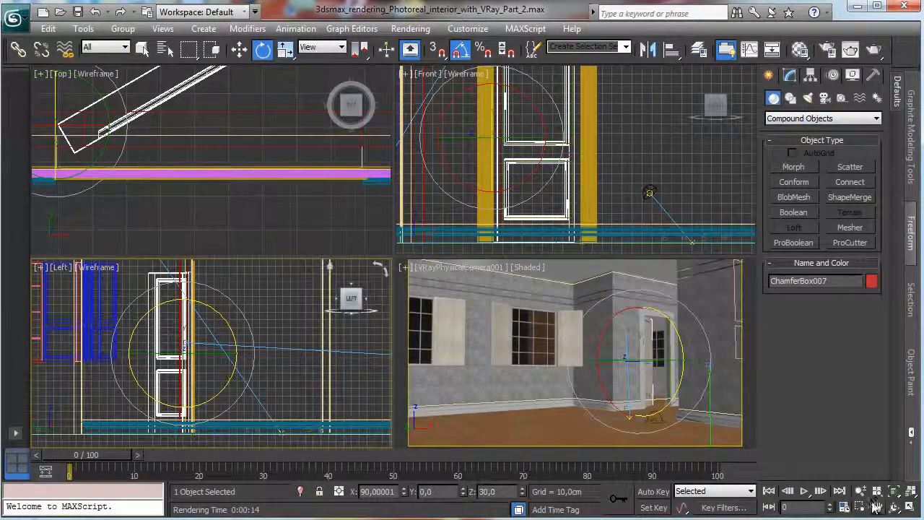
pyautogui.click(896, 491)
pyautogui.click(861, 508)
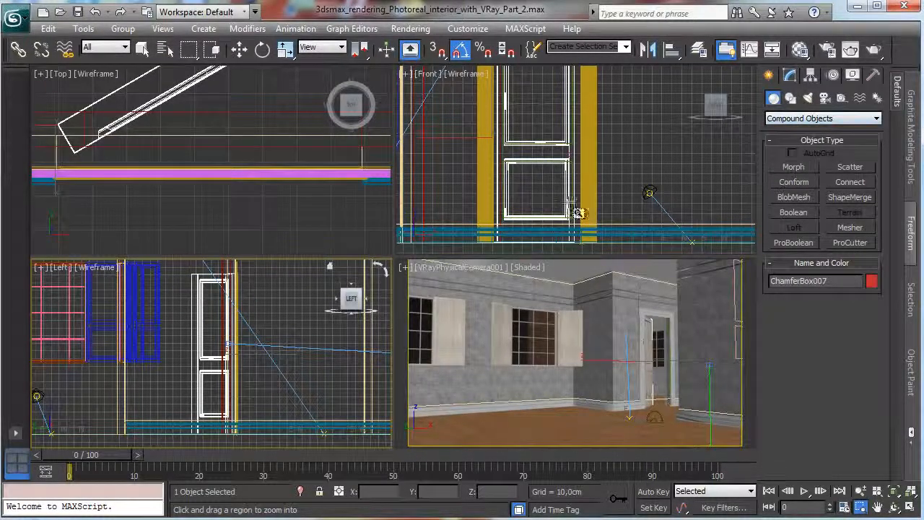
pyautogui.press('e')
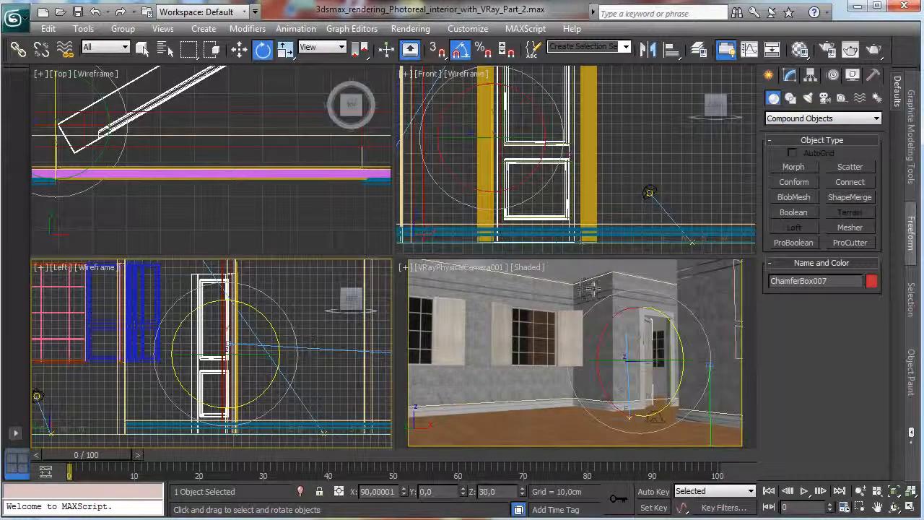
pyautogui.click(780, 121)
pyautogui.click(798, 150)
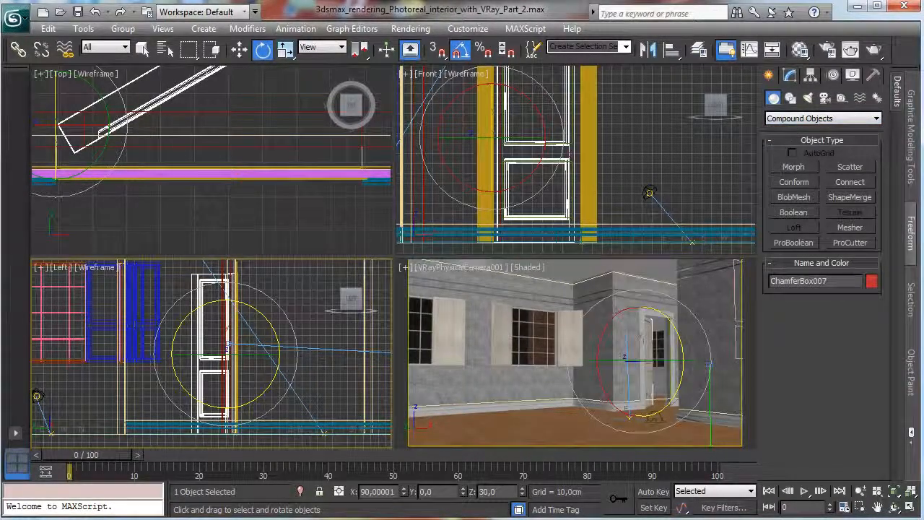
pyautogui.click(794, 119)
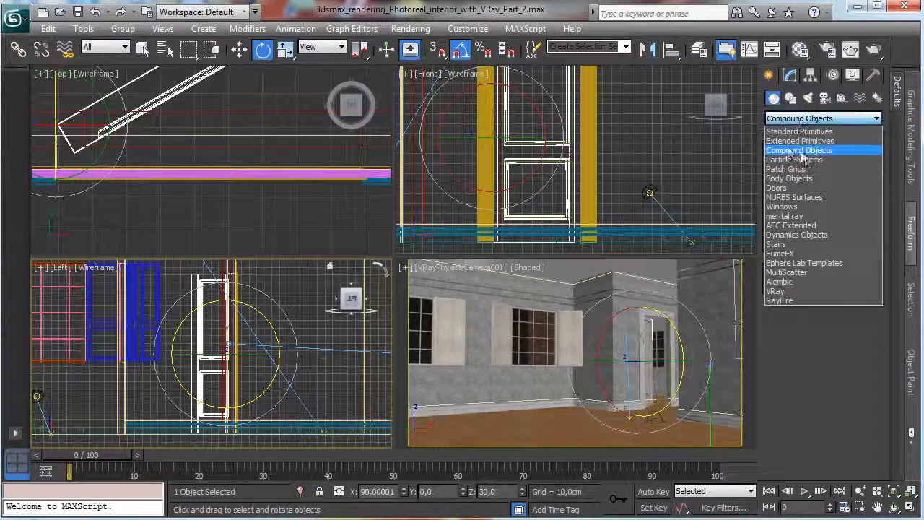
pyautogui.click(798, 142)
pyautogui.click(795, 182)
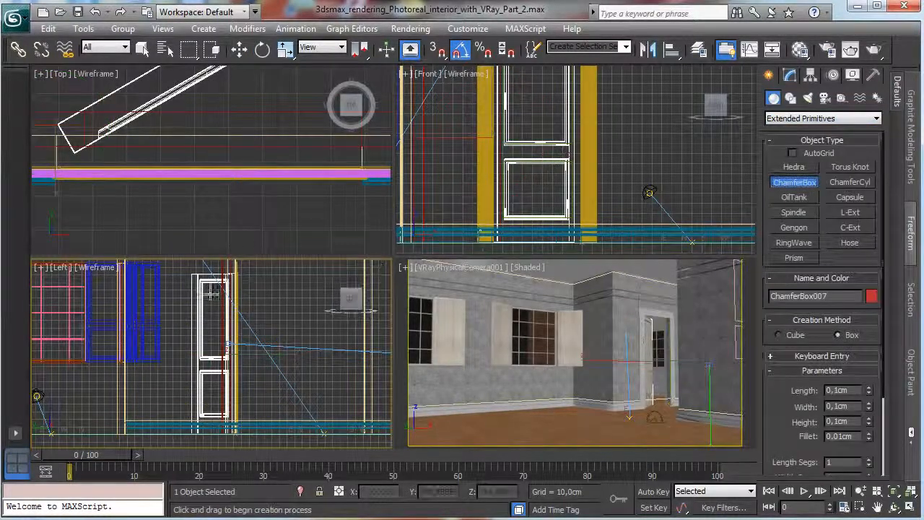
pyautogui.moveTo(258, 290); pyautogui.dragTo(302, 349)
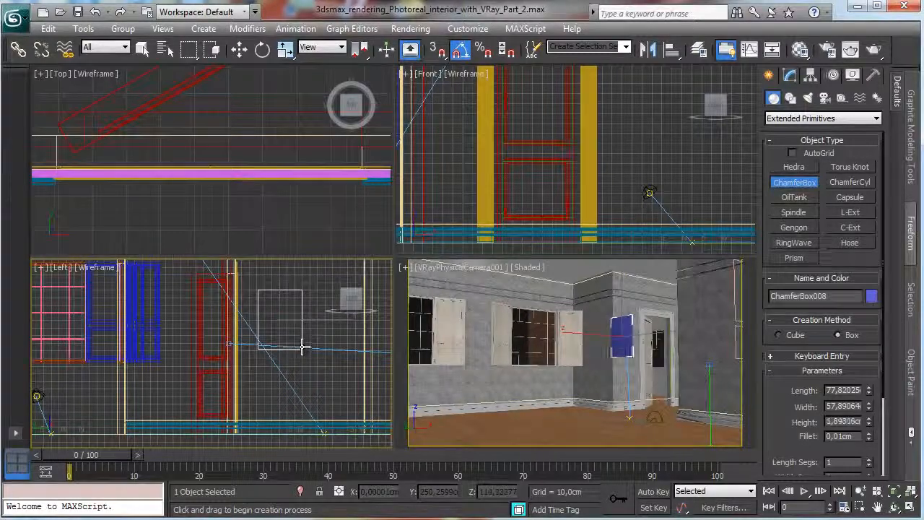
pyautogui.click(302, 347)
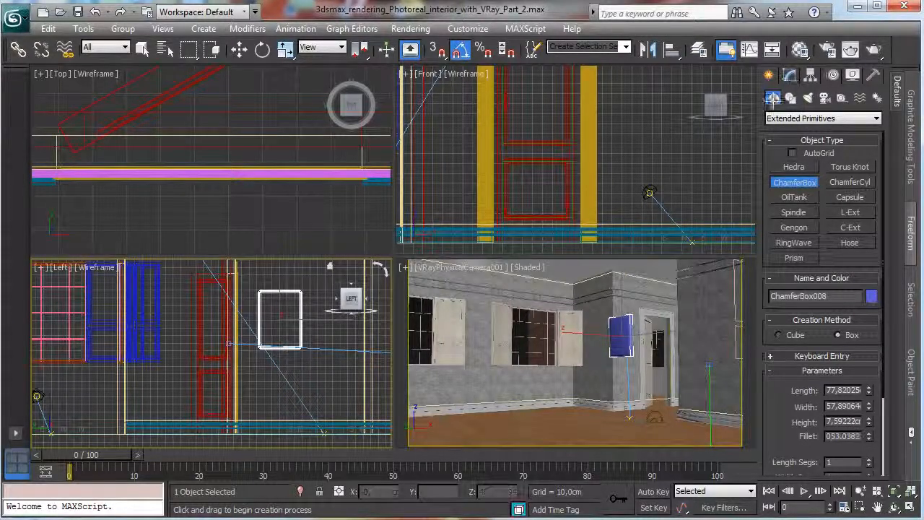
# Isolate the new chamfer box, switch the camera viewport to Perspective and frame the box in all views.
pyautogui.click(302, 491)
pyautogui.click(910, 492)
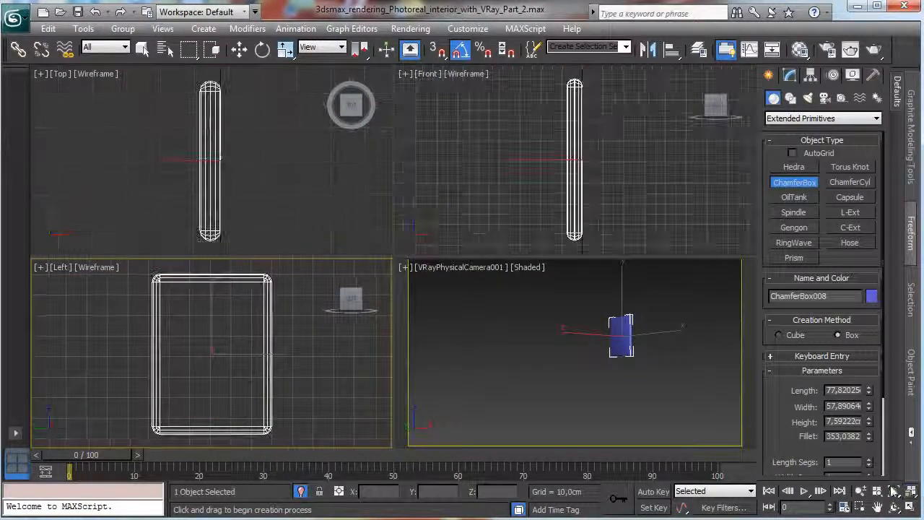
pyautogui.click(486, 273)
pyautogui.click(486, 273)
pyautogui.click(509, 324)
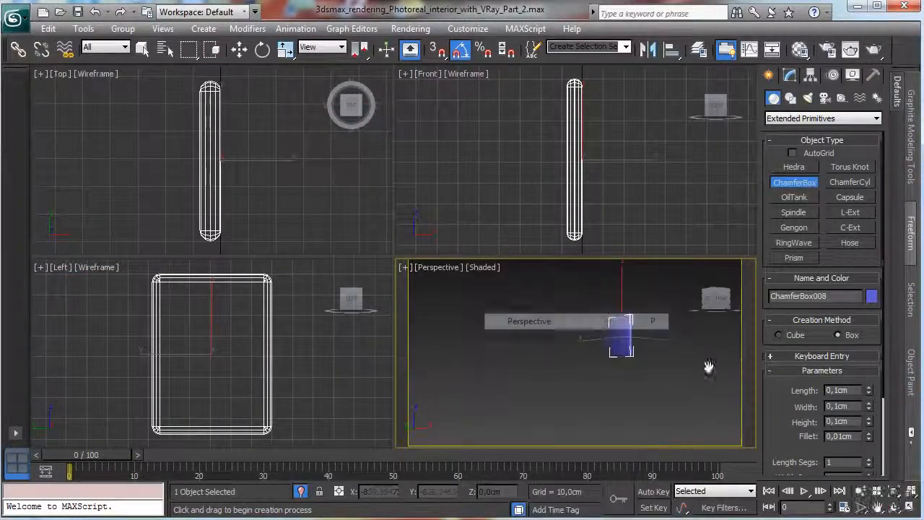
pyautogui.click(910, 493)
# Set the chamfer box's height to 5 cm and its fillet to 0,25 cm.
pyautogui.click(790, 75)
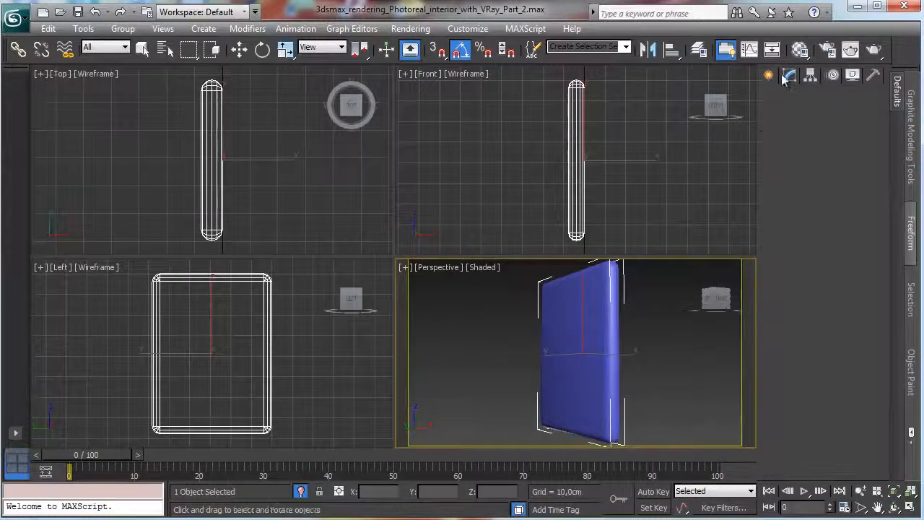
pyautogui.press('e')
pyautogui.doubleClick(837, 354)
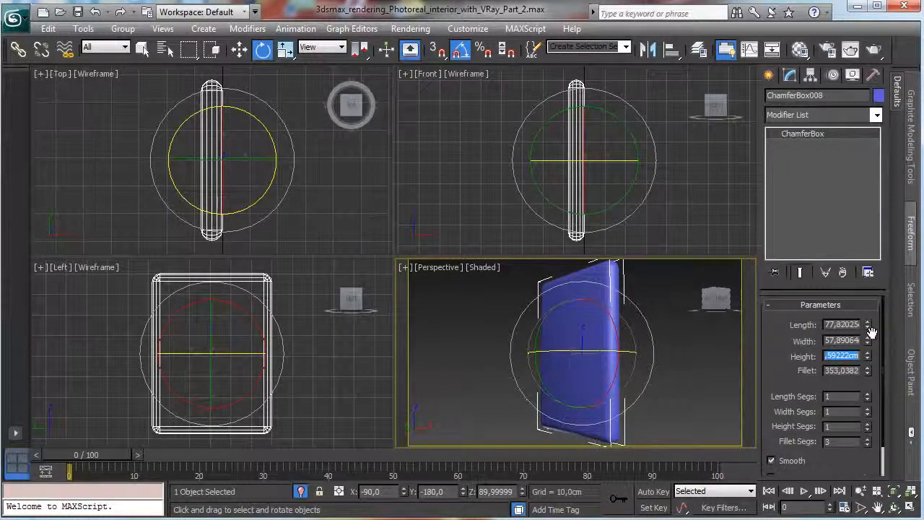
pyautogui.write('0,25')
pyautogui.press('Return')
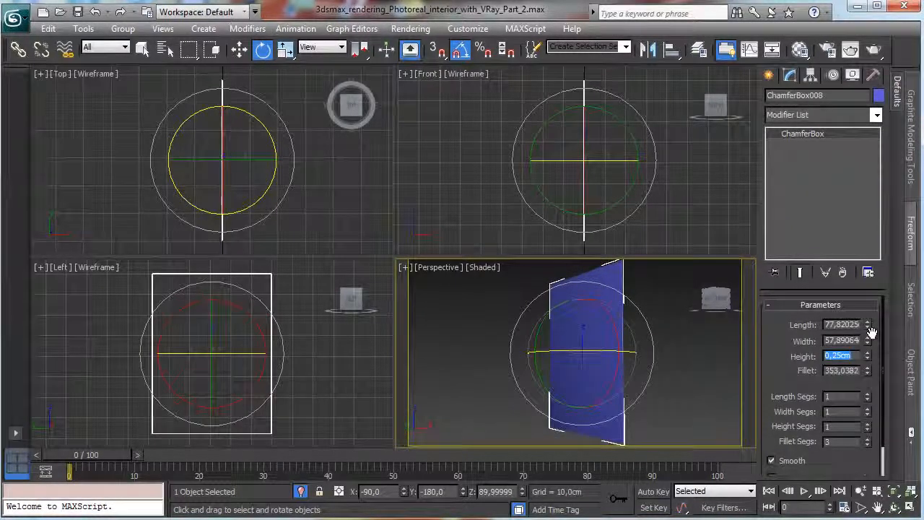
pyautogui.write('5,')
pyautogui.press('Return')
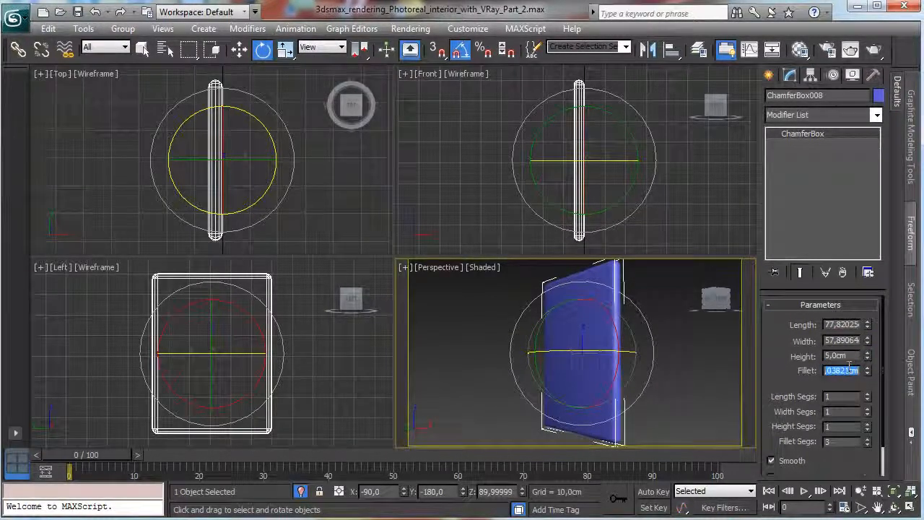
pyautogui.write('0,25')
pyautogui.press('Return')
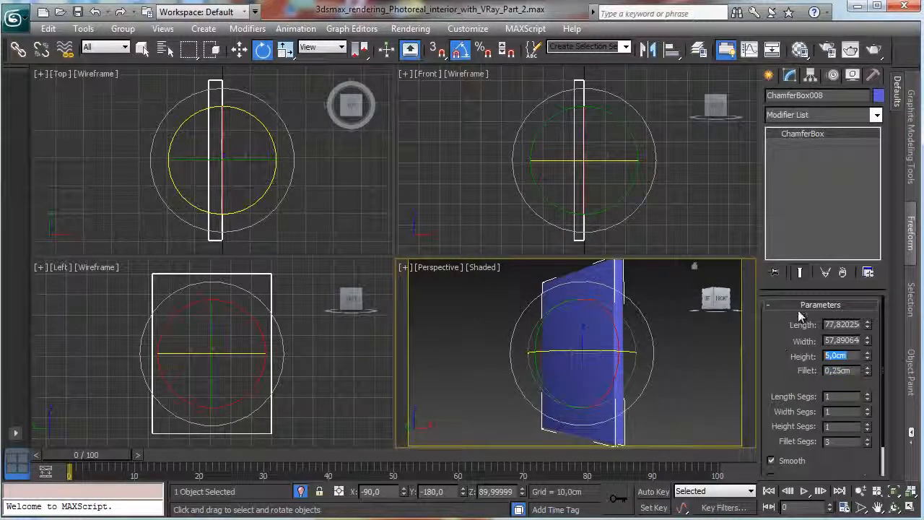
# Try heights of 10 and 7 cm for the chamfer box, and set its height to 3 cm.
pyautogui.write('10')
pyautogui.press('Return')
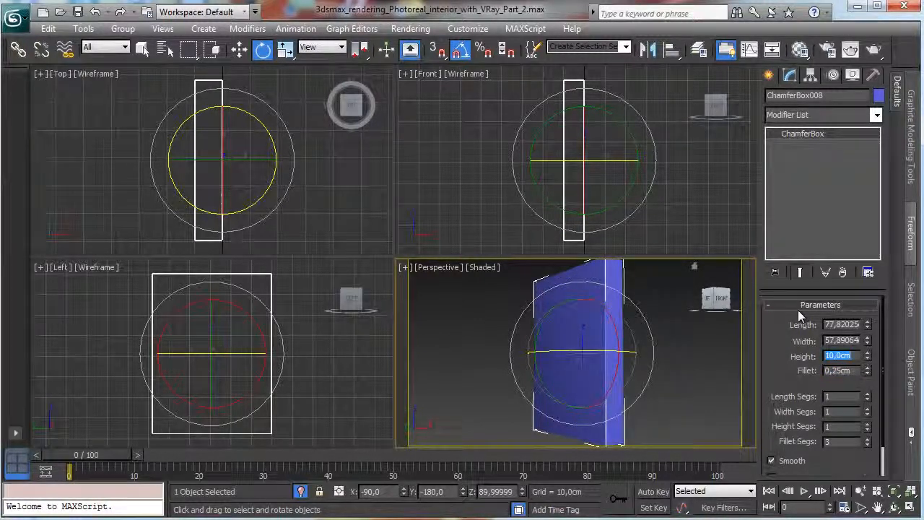
pyautogui.write('7')
pyautogui.press('Return')
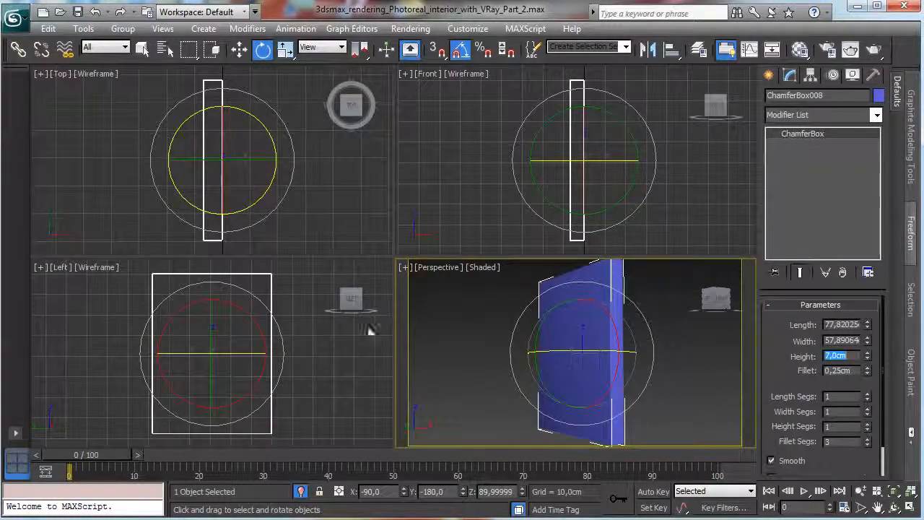
pyautogui.rightClick(322, 348)
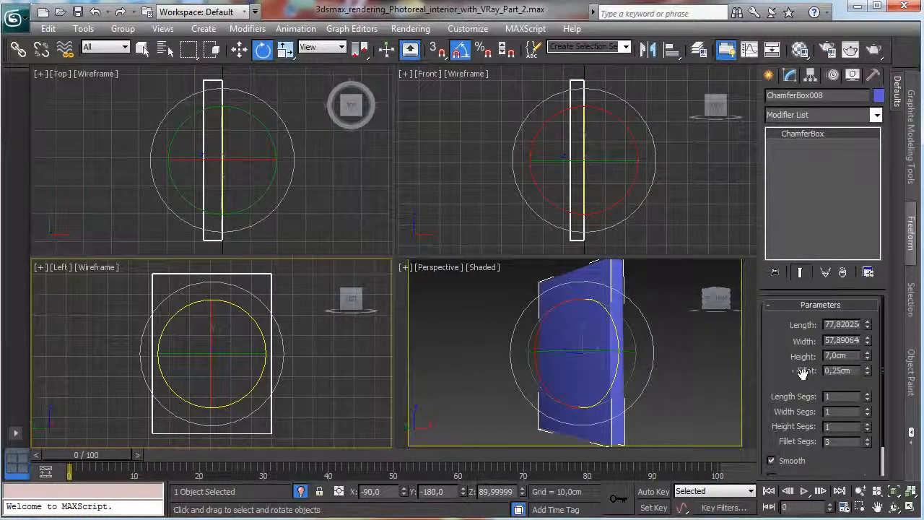
pyautogui.click(837, 356)
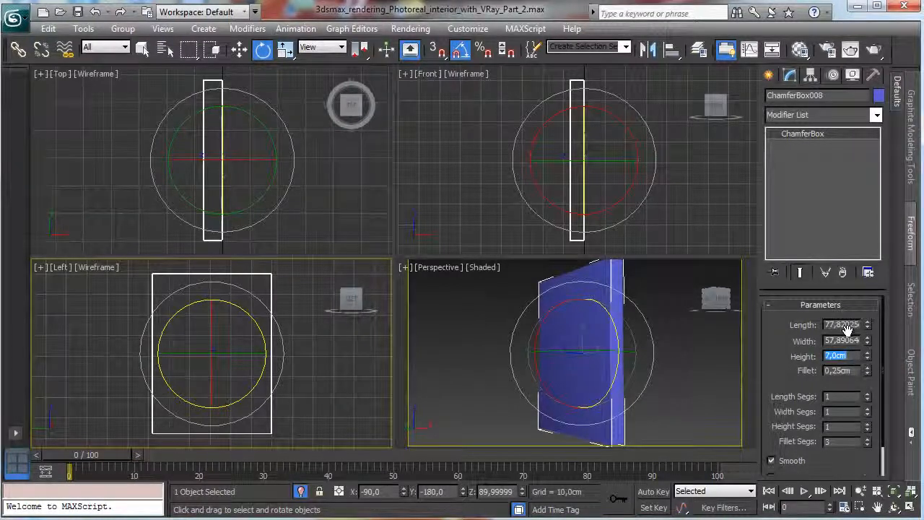
pyautogui.write('3')
pyautogui.press('Return')
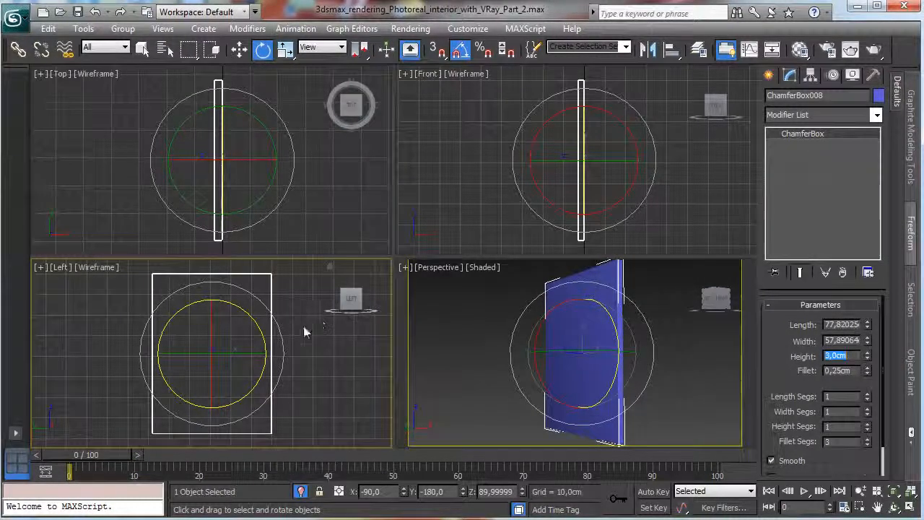
# In a maximized Left view, draw a chamfer box about 89 by 8 by 5.6 cm along the panel's right edge, with a 0,25 cm fillet.
pyautogui.rightClick(309, 376)
pyautogui.click(911, 492)
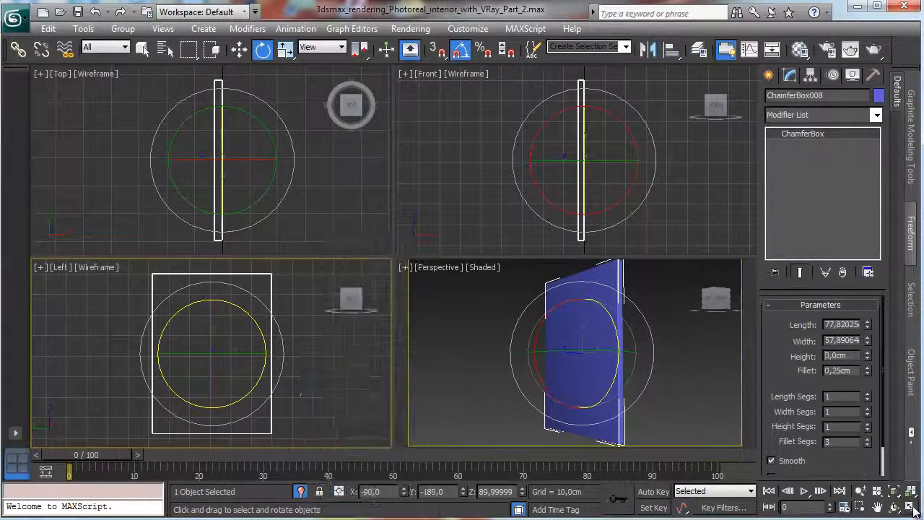
pyautogui.click(912, 492)
pyautogui.click(770, 77)
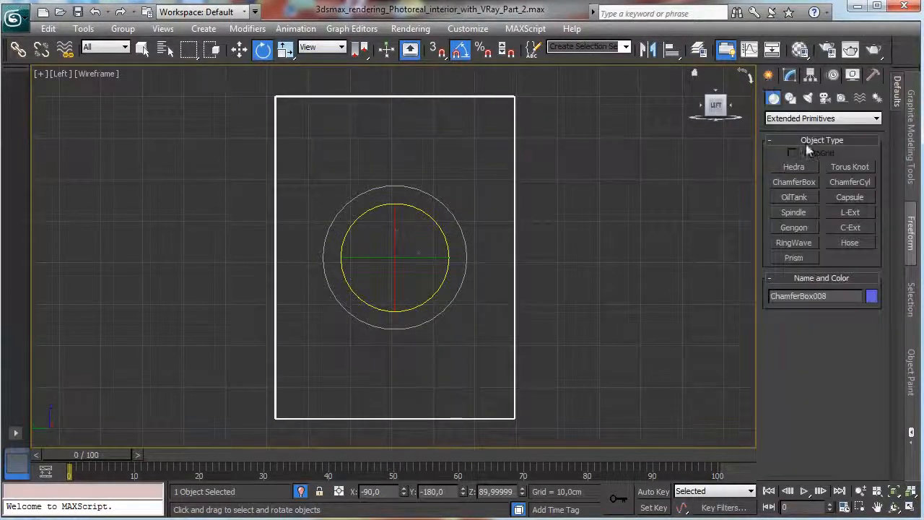
pyautogui.click(795, 182)
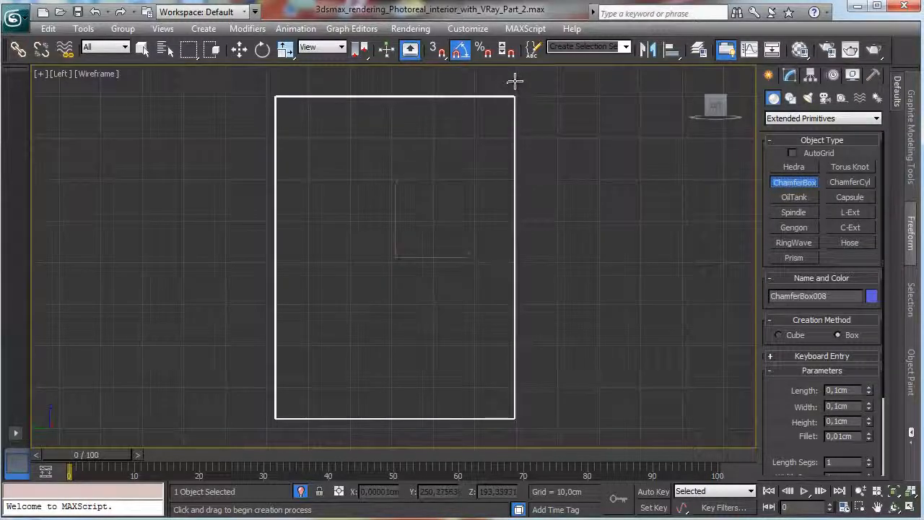
pyautogui.moveTo(514, 70); pyautogui.dragTo(548, 442)
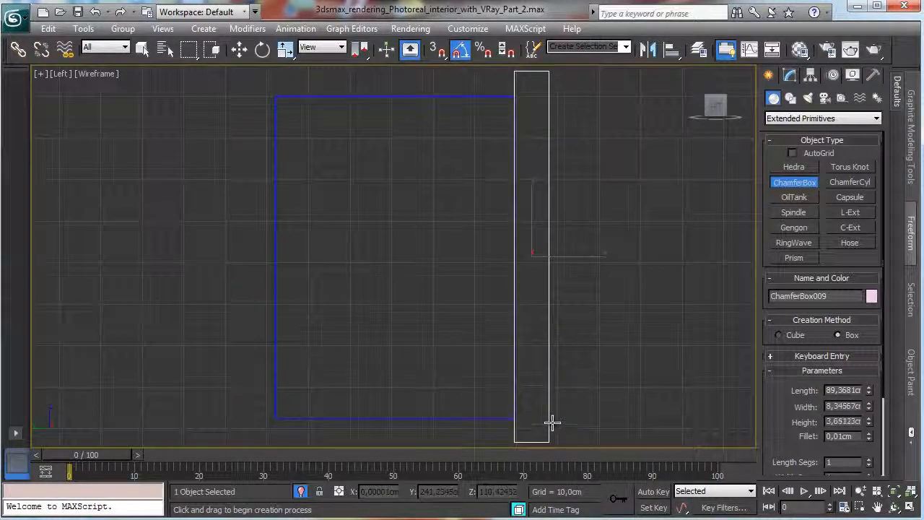
pyautogui.click(557, 413)
pyautogui.click(561, 416)
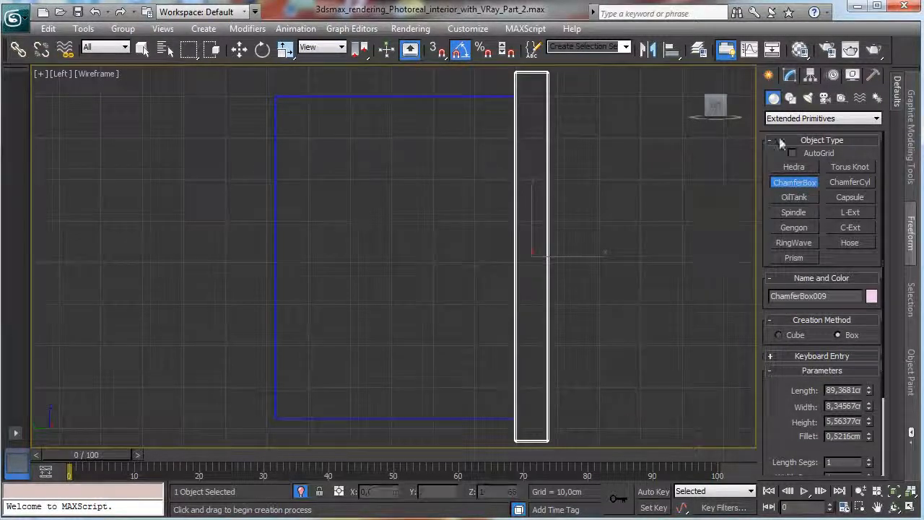
pyautogui.click(789, 77)
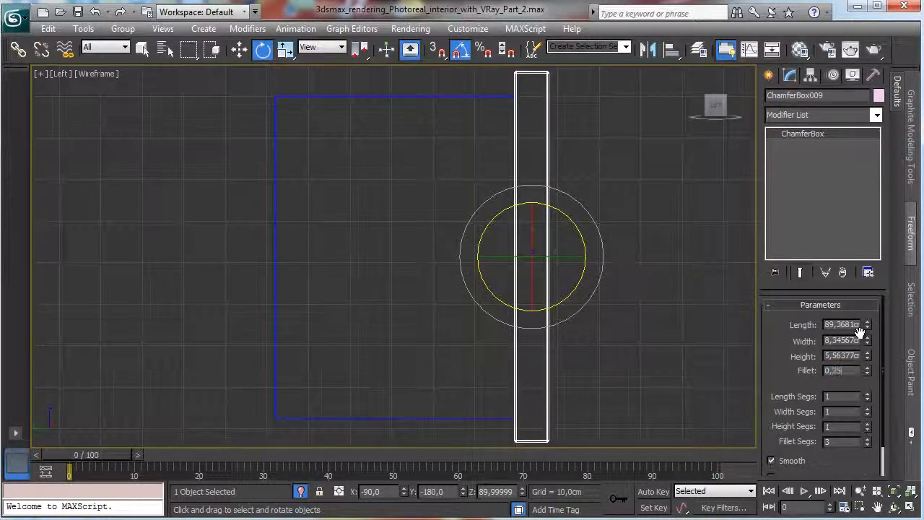
pyautogui.press('Return')
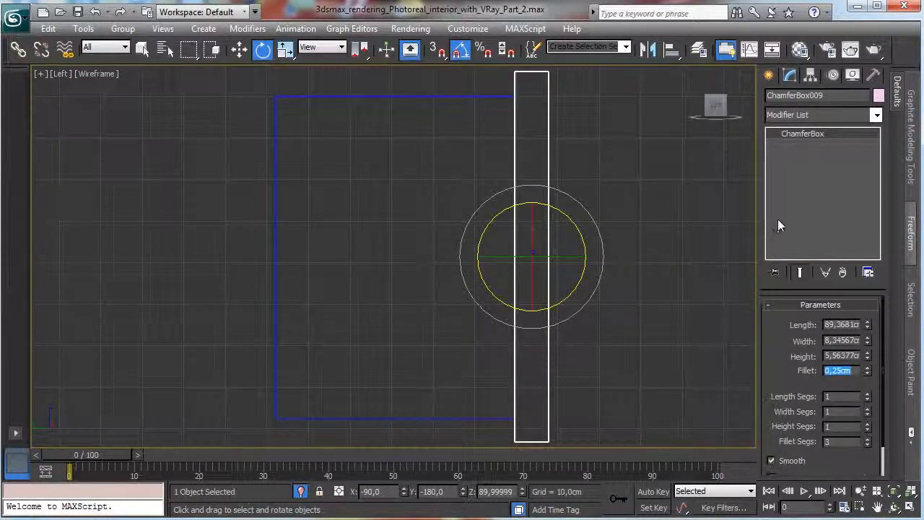
# Align the narrow box to the panel in Y and Z position, pivot point to pivot point.
pyautogui.click(670, 49)
pyautogui.click(456, 96)
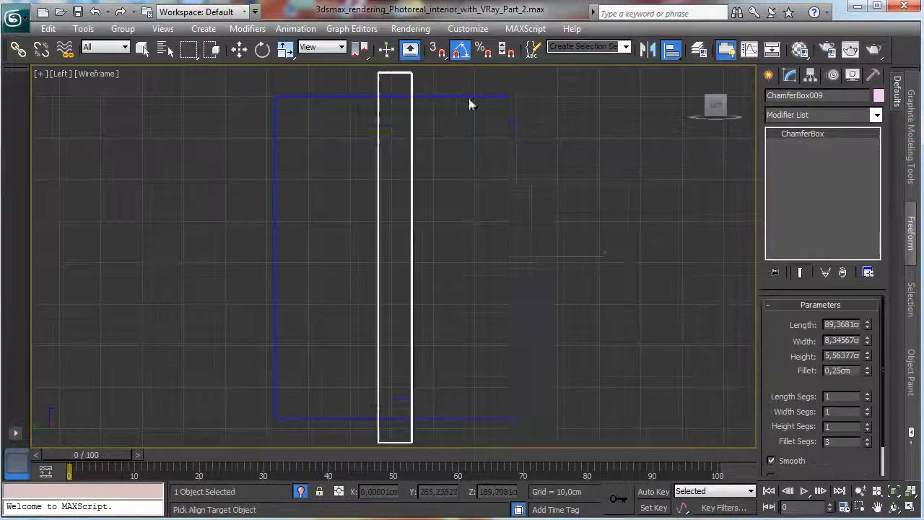
pyautogui.click(422, 179)
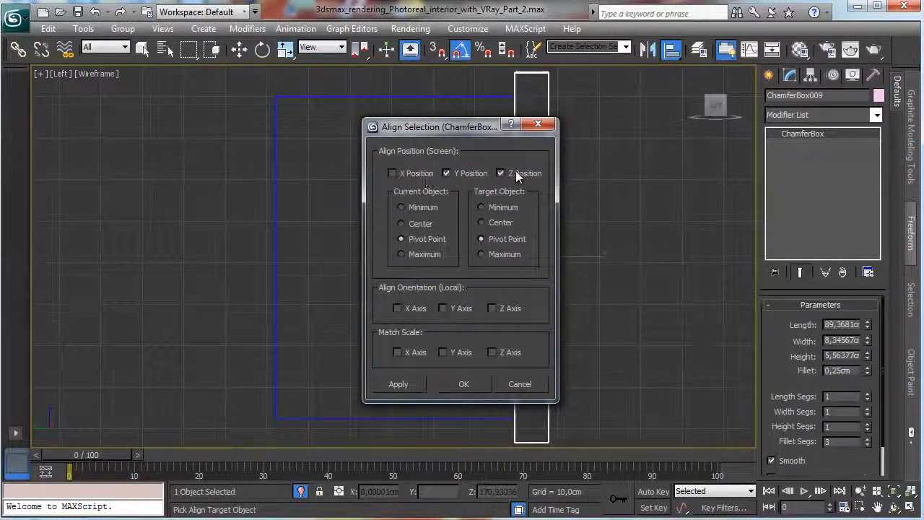
pyautogui.click(464, 385)
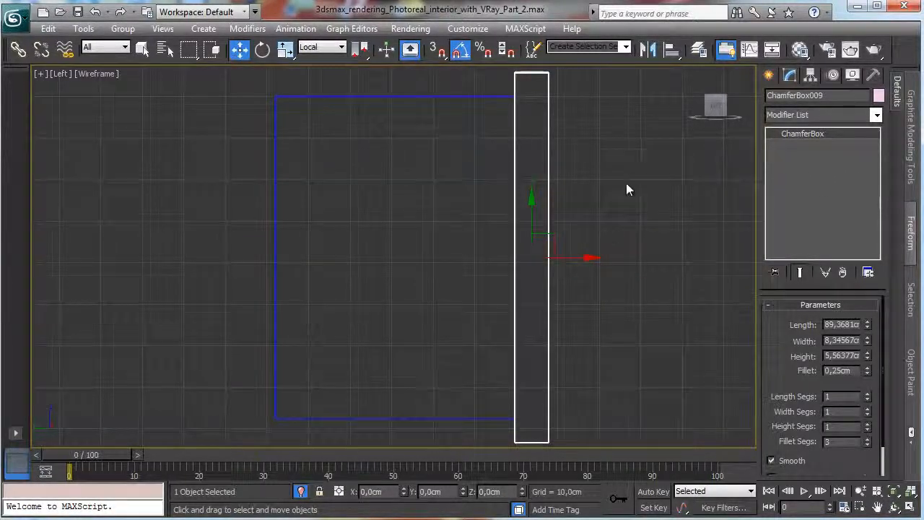
# Clone the narrow box as one copy along its local X axis to the panel's left edge, and select both strips.
pyautogui.rightClick(566, 259)
pyautogui.click(591, 280)
pyautogui.keyDown('shift'); pyautogui.moveTo(574, 257); pyautogui.dragTo(302, 260); pyautogui.keyUp('shift')
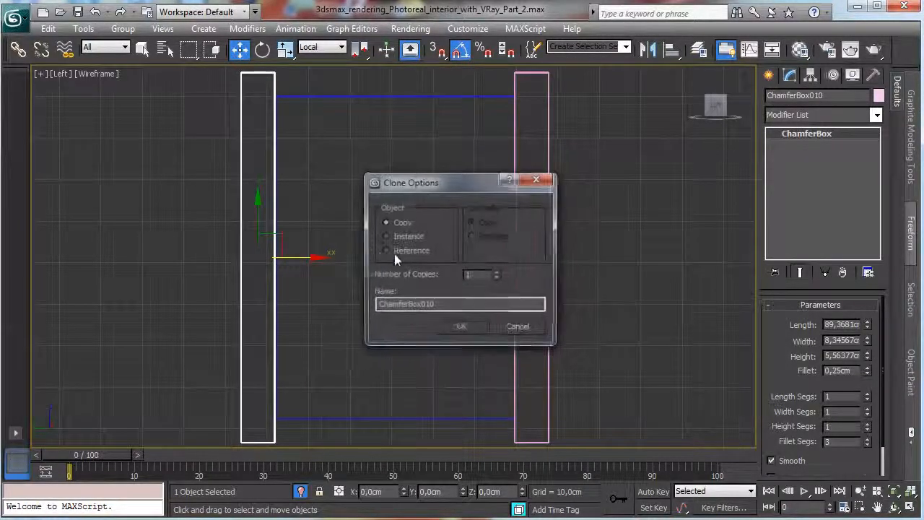
pyautogui.click(462, 329)
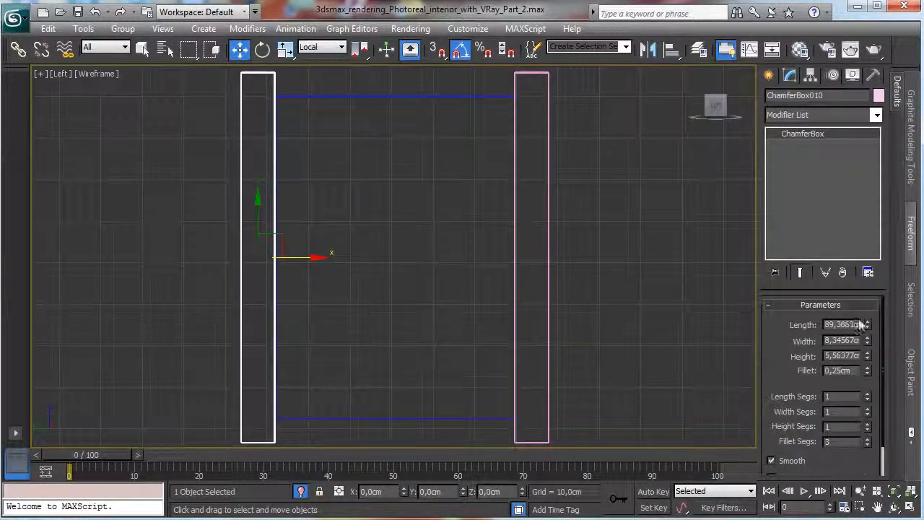
pyautogui.keyDown('ctrl'); pyautogui.click(549, 288); pyautogui.keyUp('ctrl')
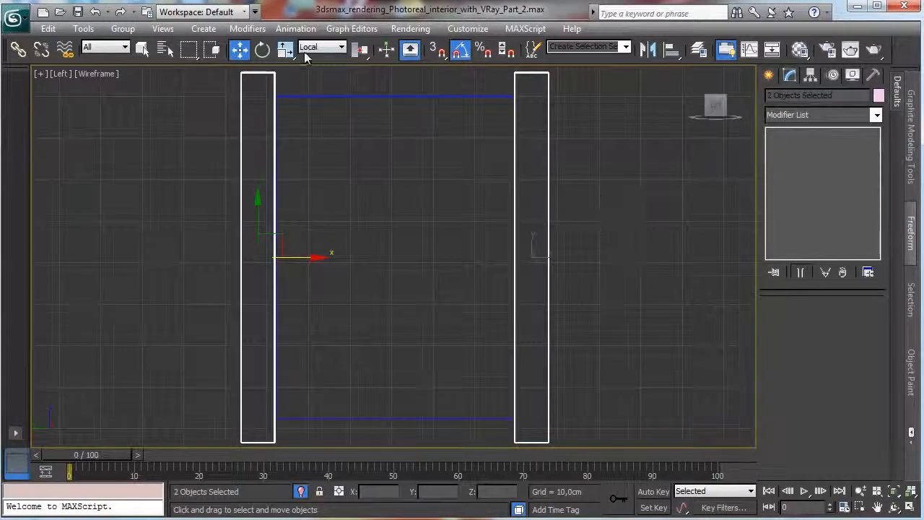
# Scale the two vertical strips non-uniformly along Y so they extend slightly farther past both ends of the panel.
pyautogui.moveTo(284, 56); pyautogui.dragTo(285, 95)
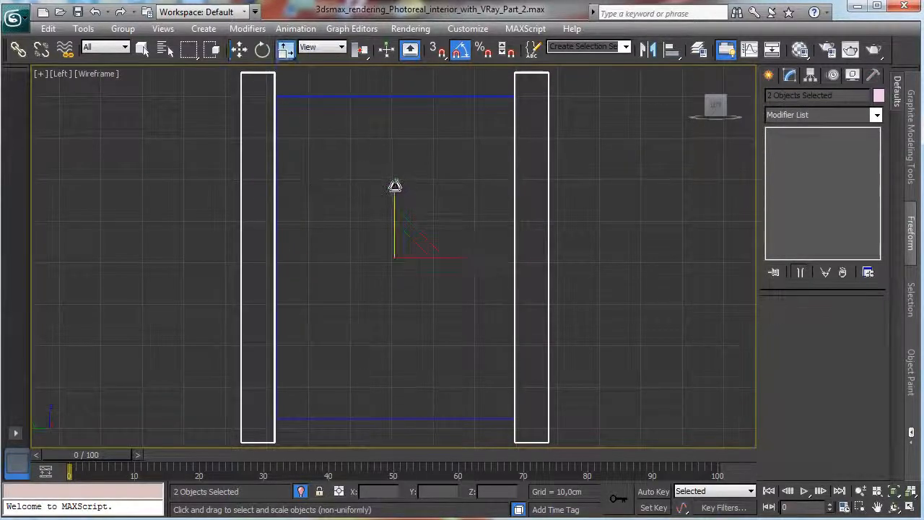
pyautogui.moveTo(396, 190); pyautogui.dragTo(397, 185)
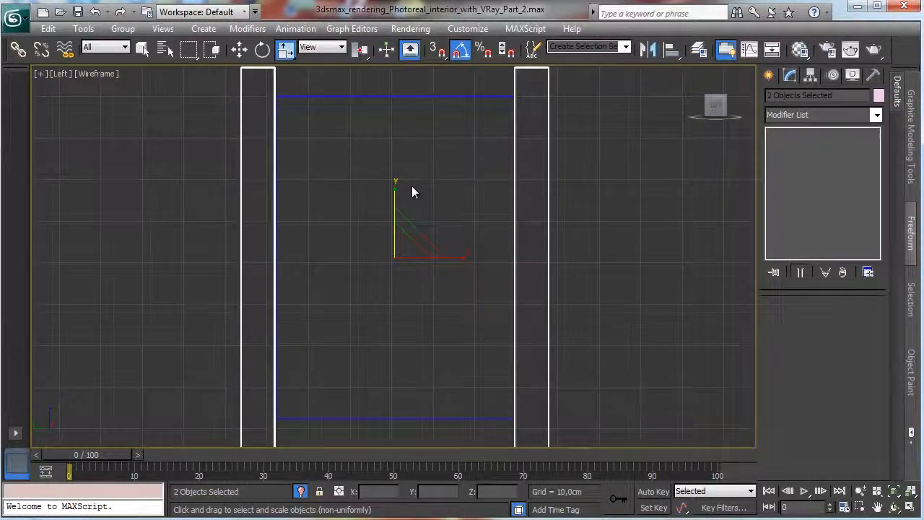
pyautogui.click(768, 75)
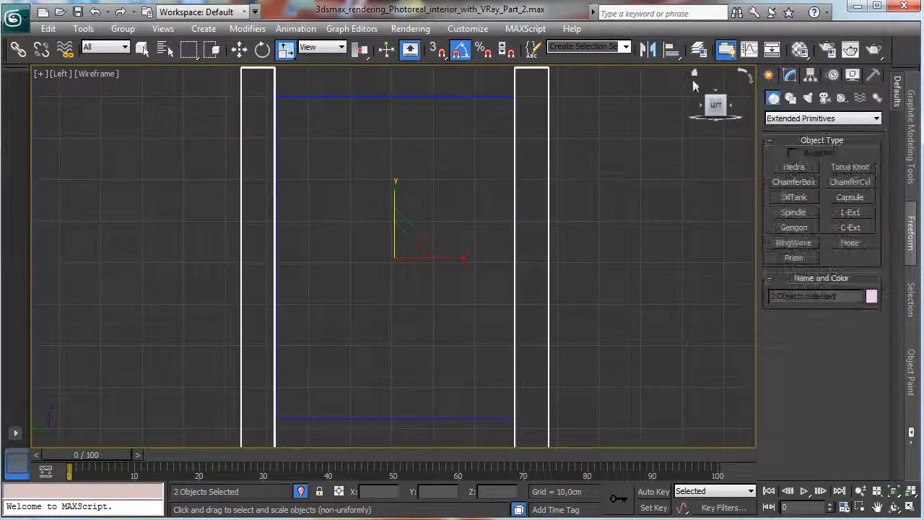
# Rotate-clone the strip on the panel's right edge by 90 degrees as one horizontal copy.
pyautogui.click(262, 48)
pyautogui.click(537, 166)
pyautogui.click(548, 168)
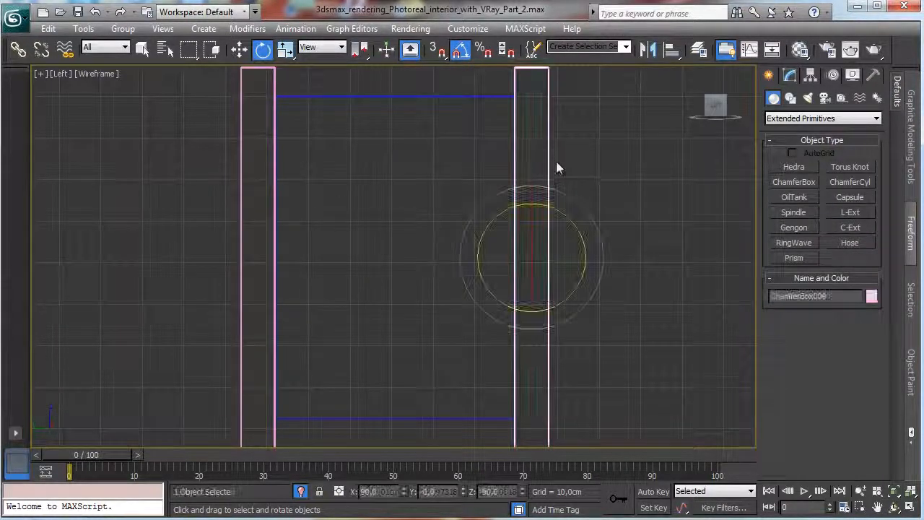
pyautogui.moveTo(569, 220)
pyautogui.keyDown('shift'); pyautogui.mouseDown()
pyautogui.moveTo(556, 204)
pyautogui.moveTo(589, 234)
pyautogui.moveTo(557, 202)
pyautogui.moveTo(540, 159)
pyautogui.moveTo(590, 190)
pyautogui.mouseUp(); pyautogui.keyUp('shift')
pyautogui.click(517, 329)
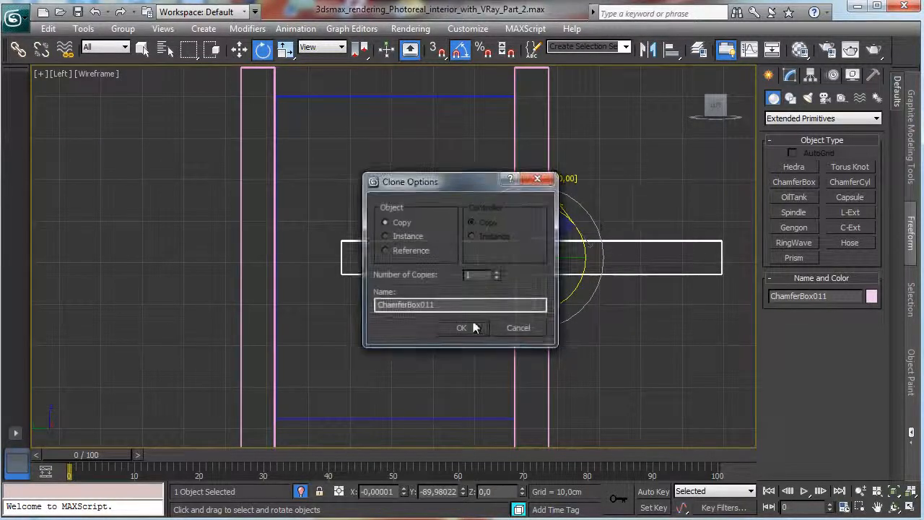
pyautogui.click(463, 329)
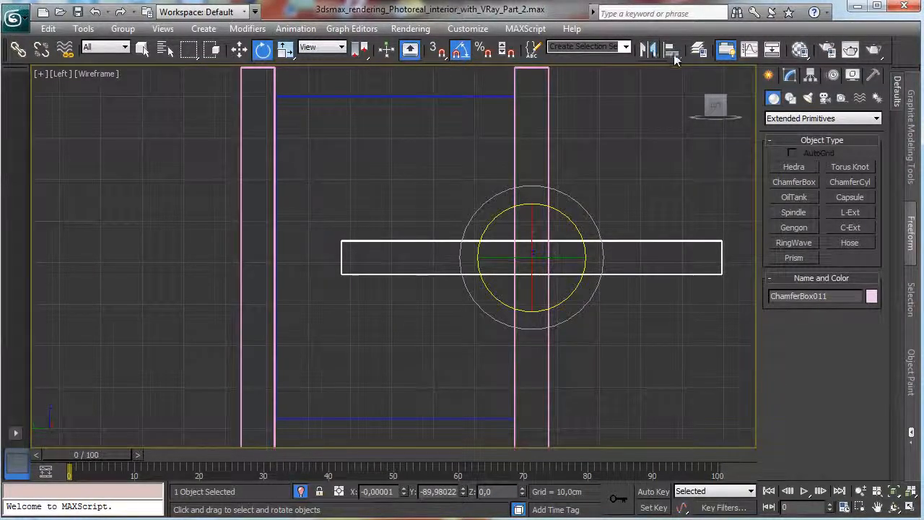
# Align the horizontal strip to the panel in X, Y and Z position, pivot to pivot, and move it along local X onto the panel's top edge.
pyautogui.click(671, 51)
pyautogui.click(463, 97)
pyautogui.click(432, 175)
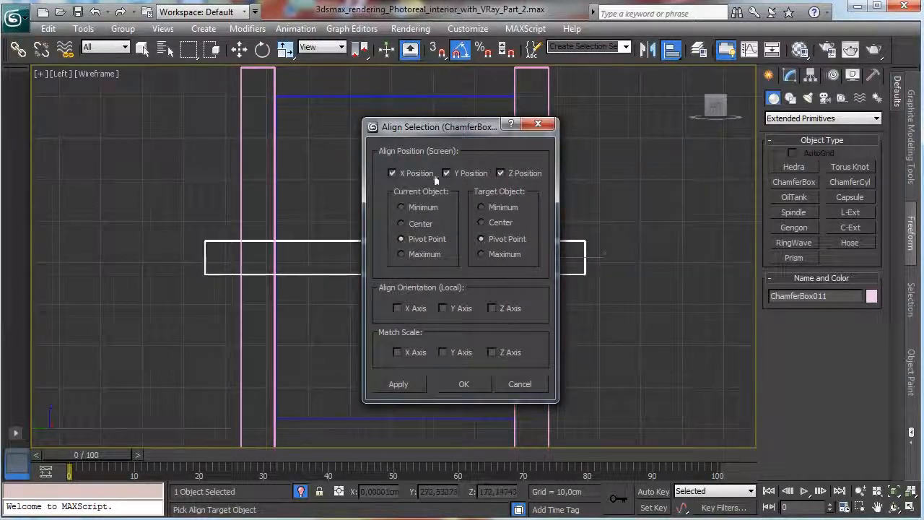
pyautogui.click(463, 384)
pyautogui.press('w')
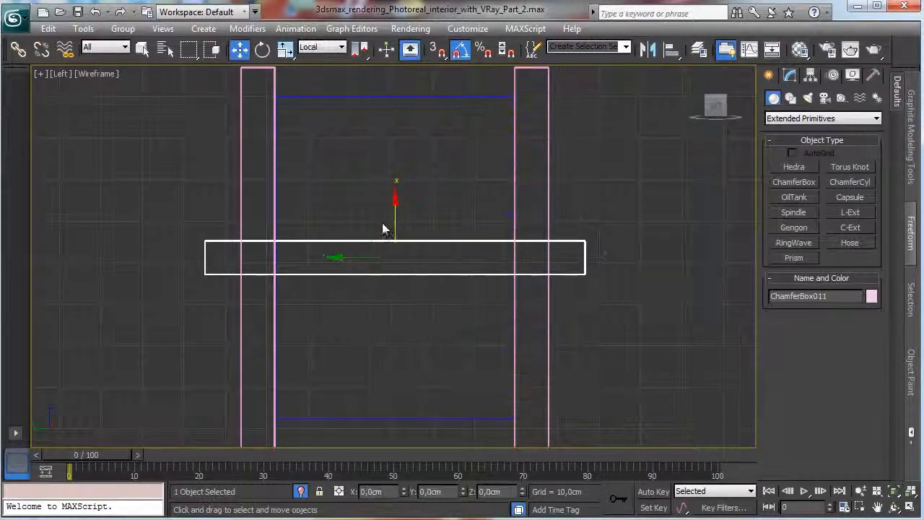
pyautogui.moveTo(395, 217); pyautogui.dragTo(444, 44)
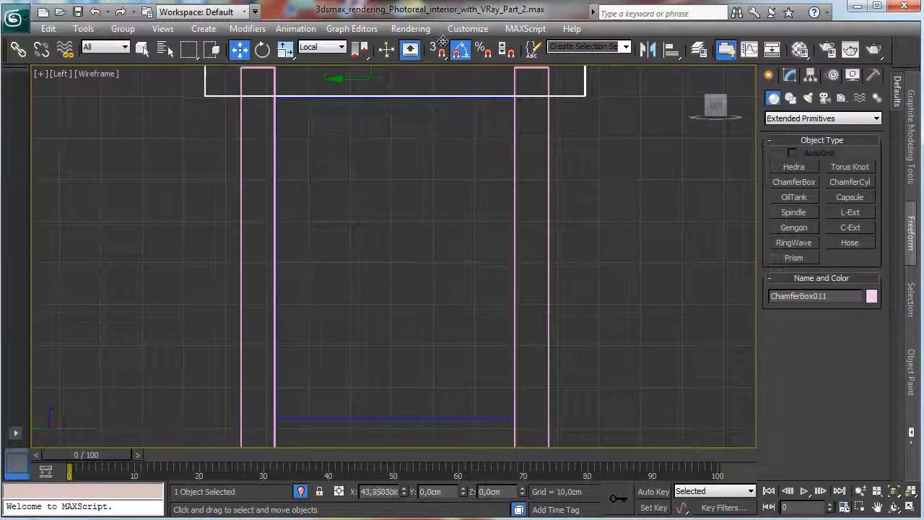
# Shorten the top rail to span the strips' outer edges, trying 72,5 and 72,4 cm and setting its length to 72,3 cm.
pyautogui.click(878, 507)
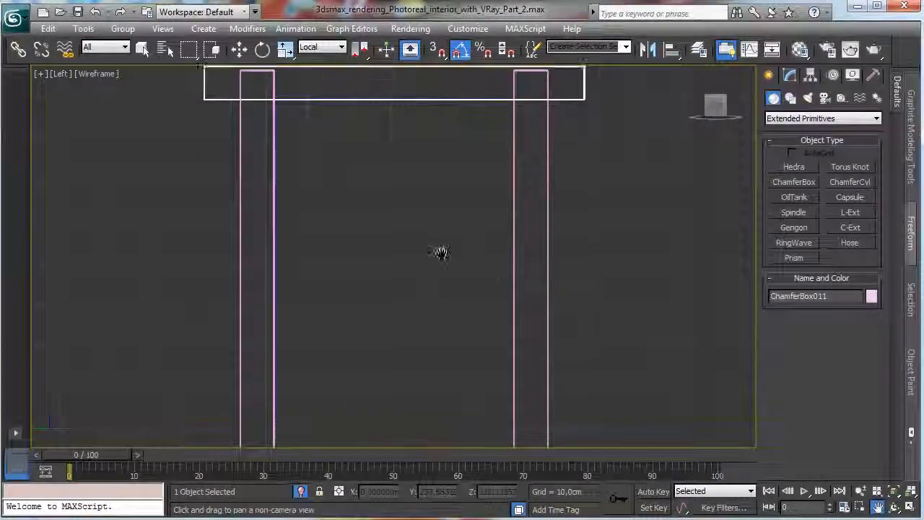
pyautogui.moveTo(439, 254); pyautogui.dragTo(457, 316)
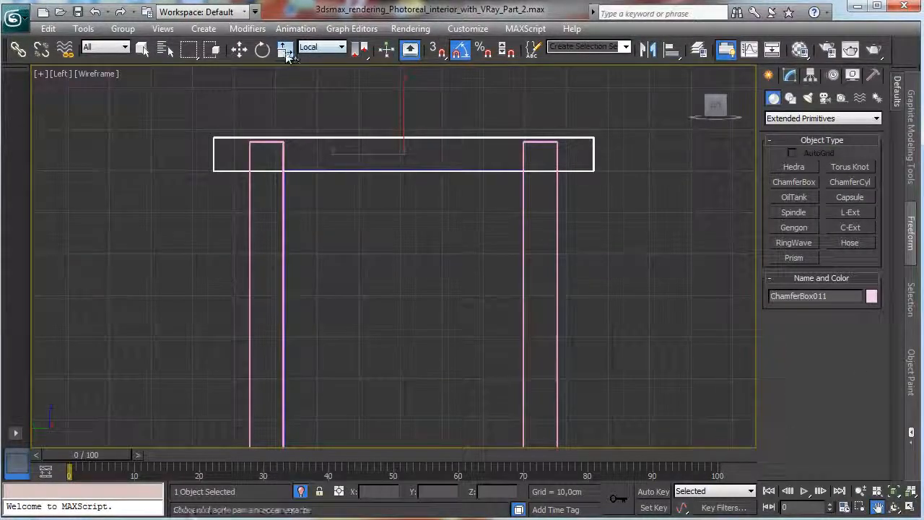
pyautogui.click(790, 75)
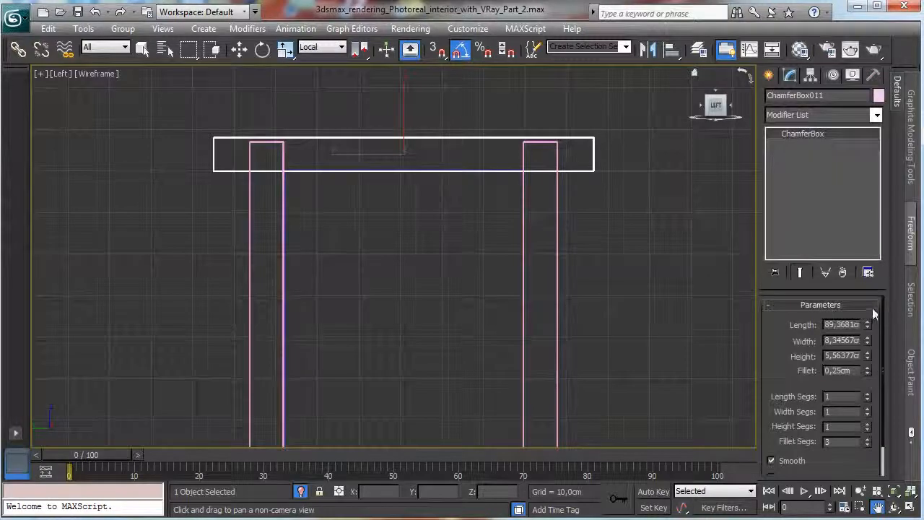
pyautogui.moveTo(867, 325)
pyautogui.mouseDown()
pyautogui.moveTo(864, 338)
pyautogui.moveTo(870, 332)
pyautogui.mouseUp()
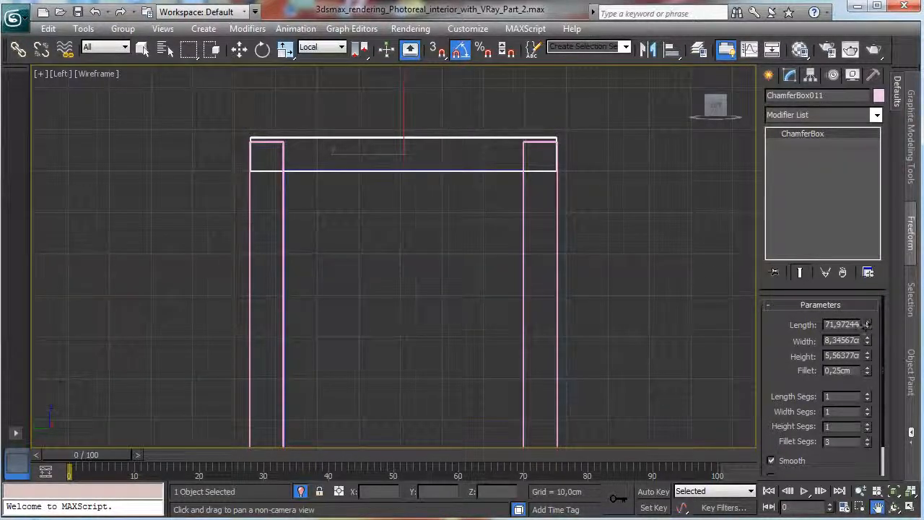
pyautogui.doubleClick(828, 325)
pyautogui.write('72')
pyautogui.press('Return')
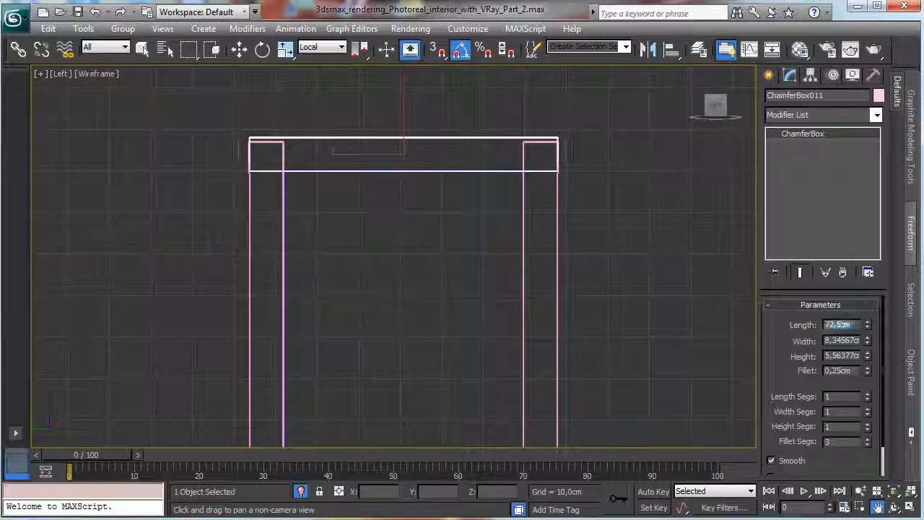
pyautogui.press('Return')
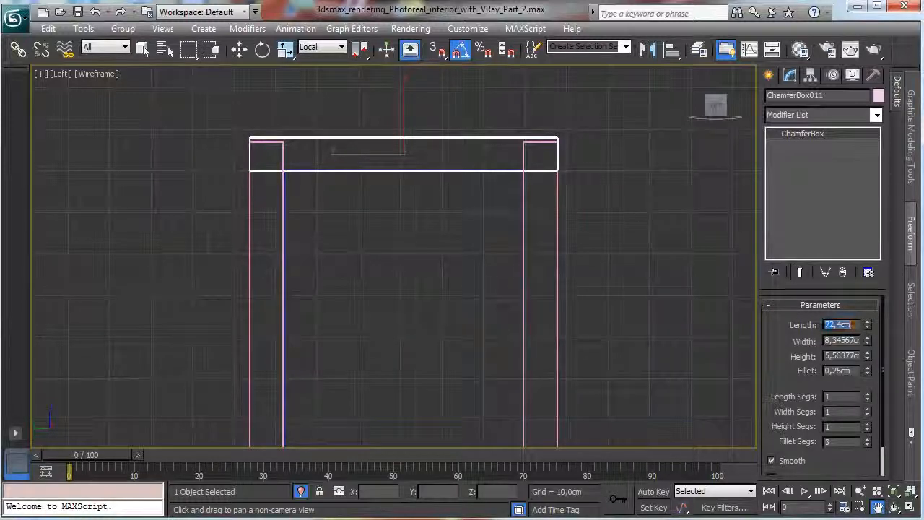
pyautogui.click(843, 325)
pyautogui.write('3')
pyautogui.press('Return')
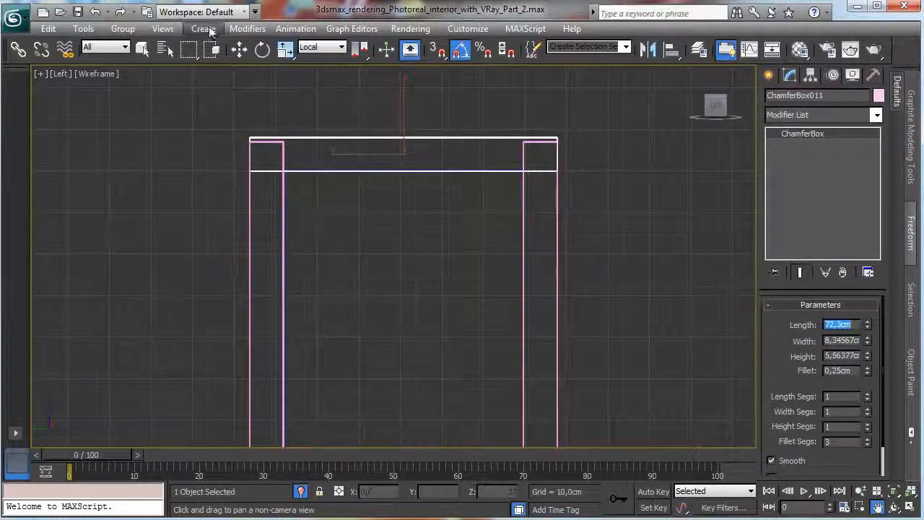
# Select both vertical strips and scale them along Y until their ends reach the top rail's upper edge.
pyautogui.click(239, 49)
pyautogui.click(283, 150)
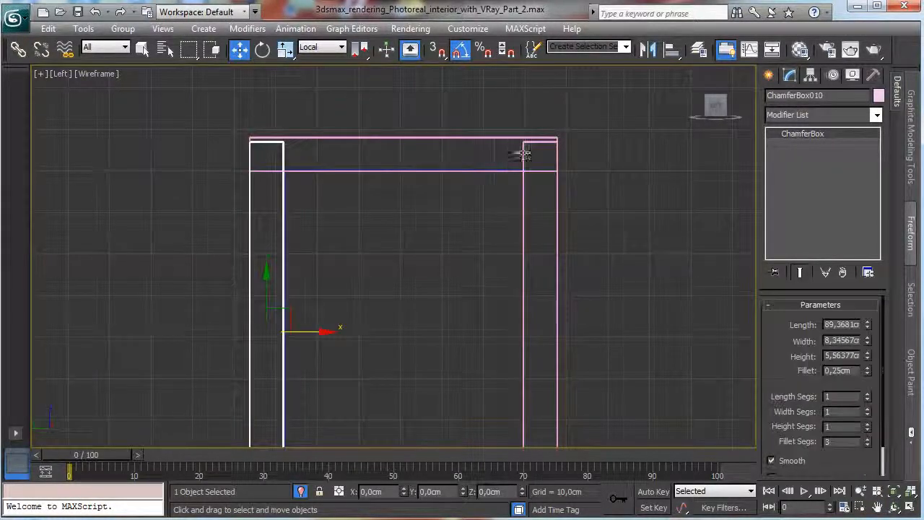
pyautogui.keyDown('ctrl'); pyautogui.click(521, 160); pyautogui.keyUp('ctrl')
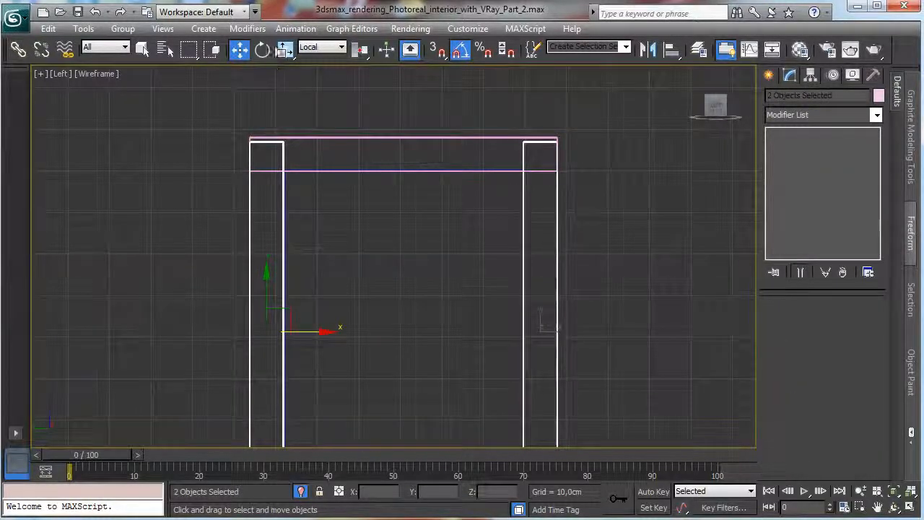
pyautogui.moveTo(285, 48); pyautogui.dragTo(285, 72)
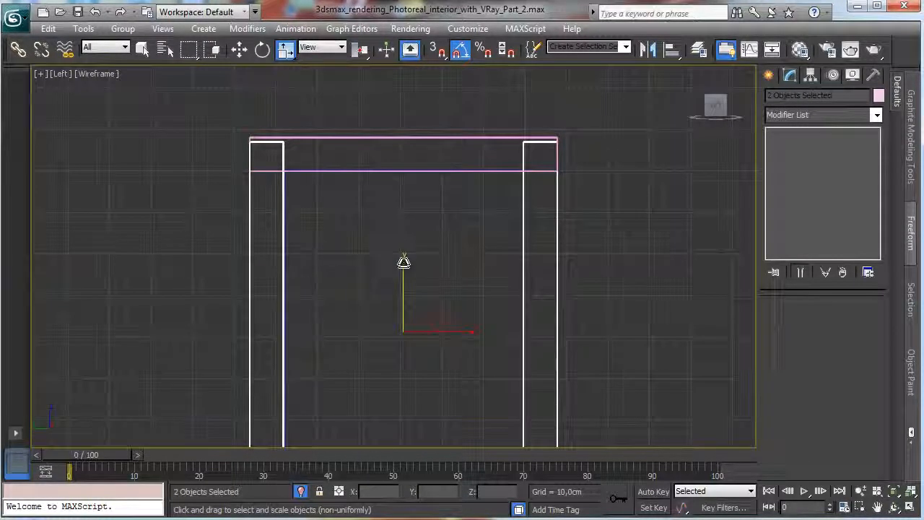
pyautogui.moveTo(404, 261); pyautogui.dragTo(405, 261)
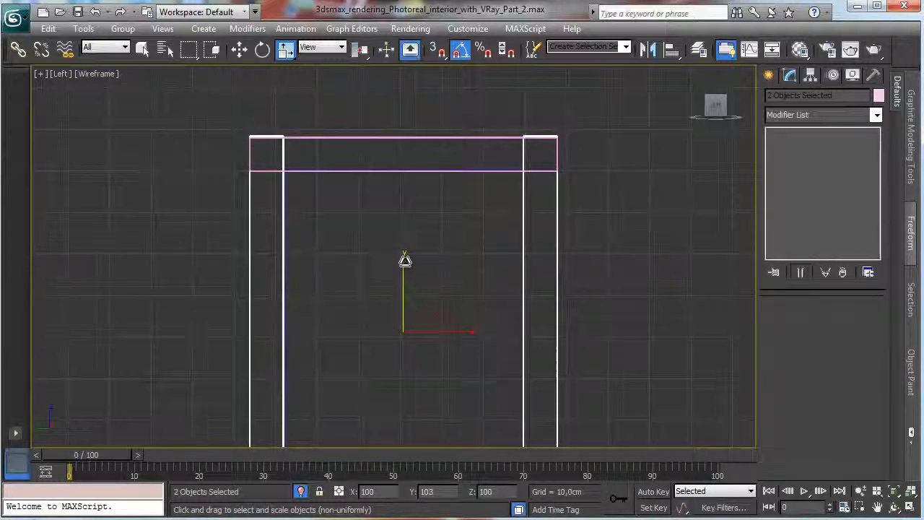
pyautogui.click(656, 205)
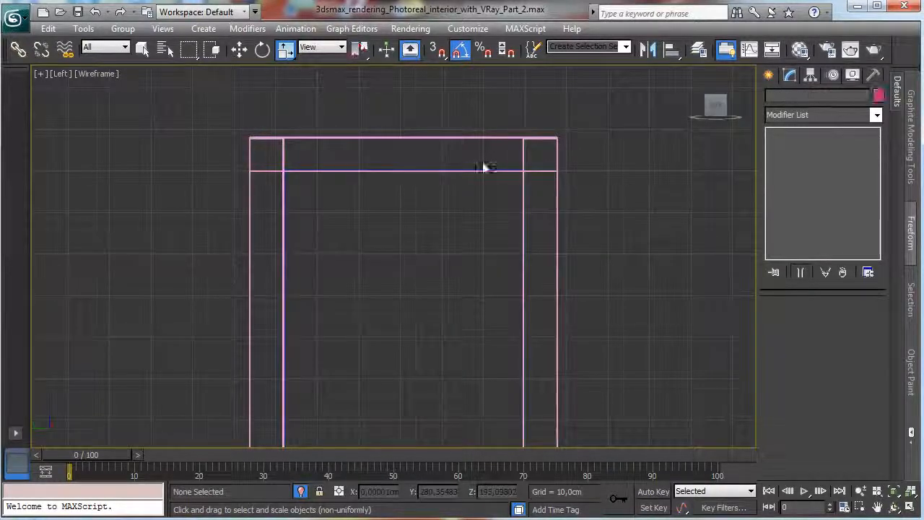
# Select both vertical strips and scale them down along Y so they end flush with the panel's top and bottom edges.
pyautogui.click(524, 157)
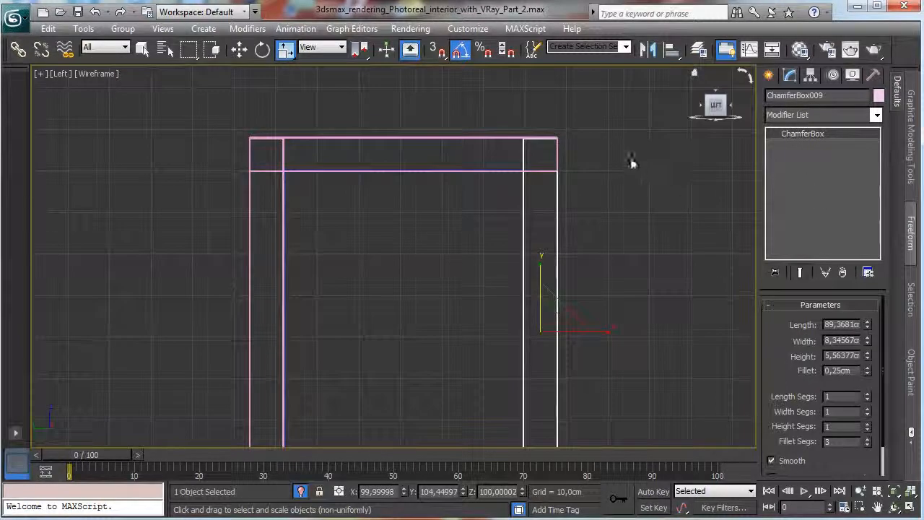
pyautogui.keyDown('ctrl'); pyautogui.click(282, 202); pyautogui.keyUp('ctrl')
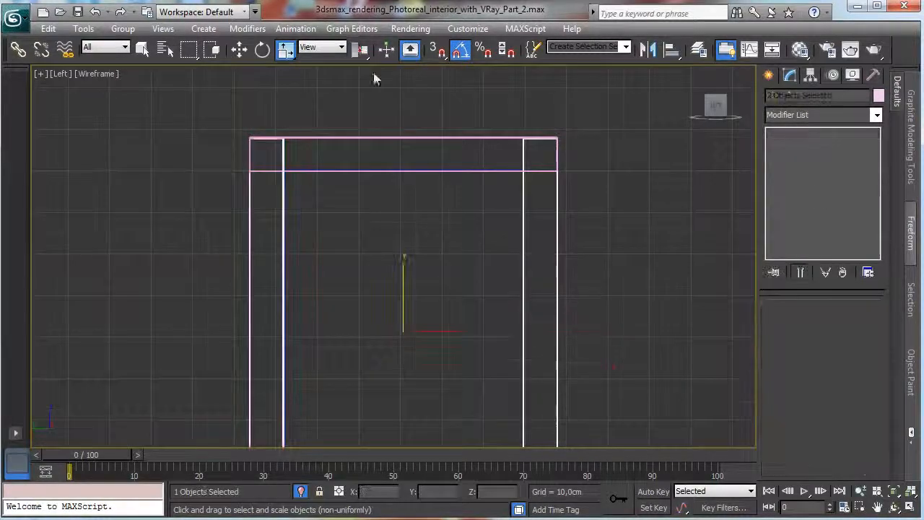
pyautogui.click(144, 53)
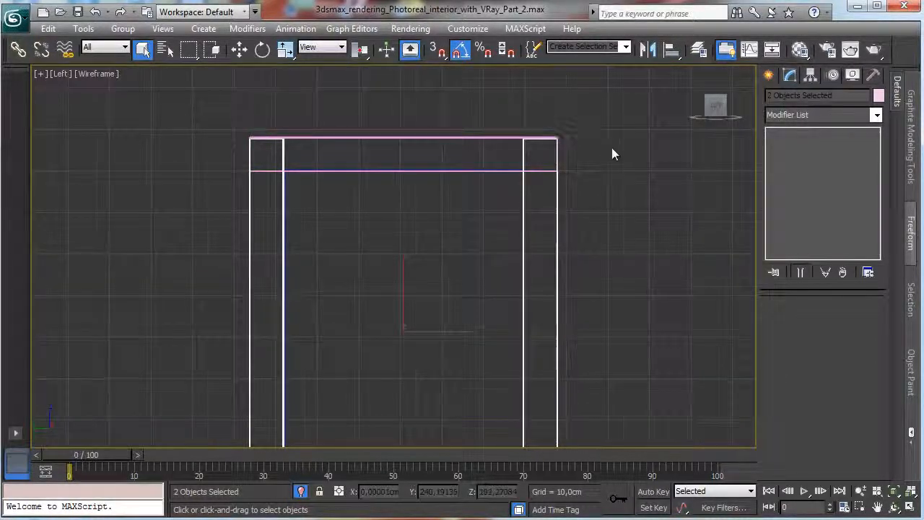
pyautogui.click(861, 491)
pyautogui.moveTo(433, 265); pyautogui.dragTo(429, 314)
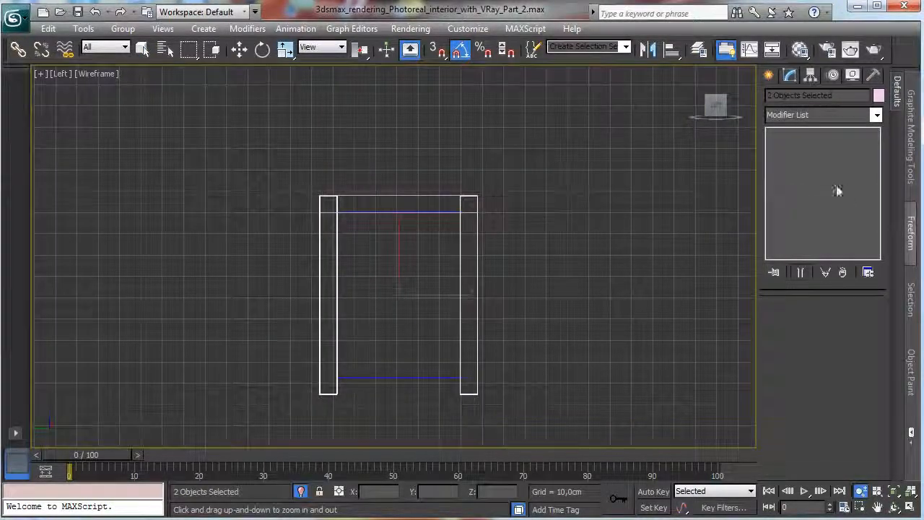
pyautogui.click(286, 49)
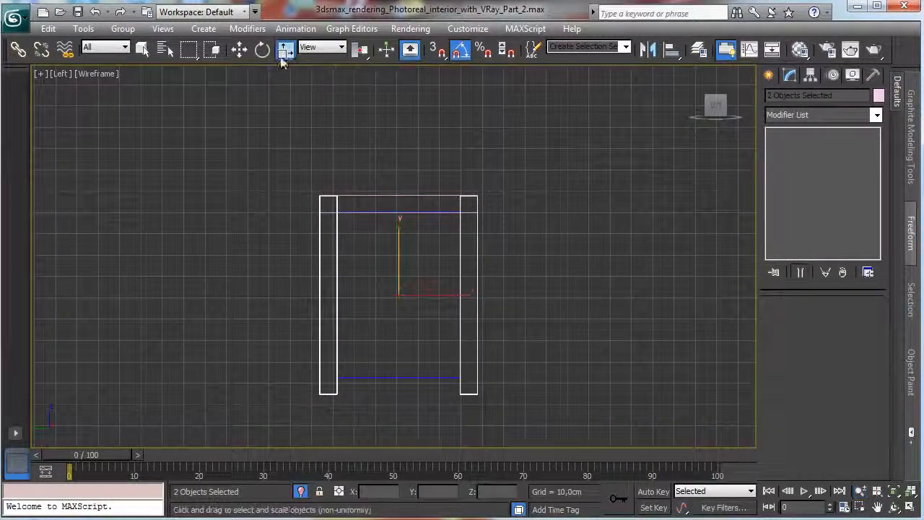
pyautogui.moveTo(399, 231); pyautogui.dragTo(399, 237)
# Clone the top rail along its local X axis as one instance and fit it against the panel's bottom edge.
pyautogui.click(240, 49)
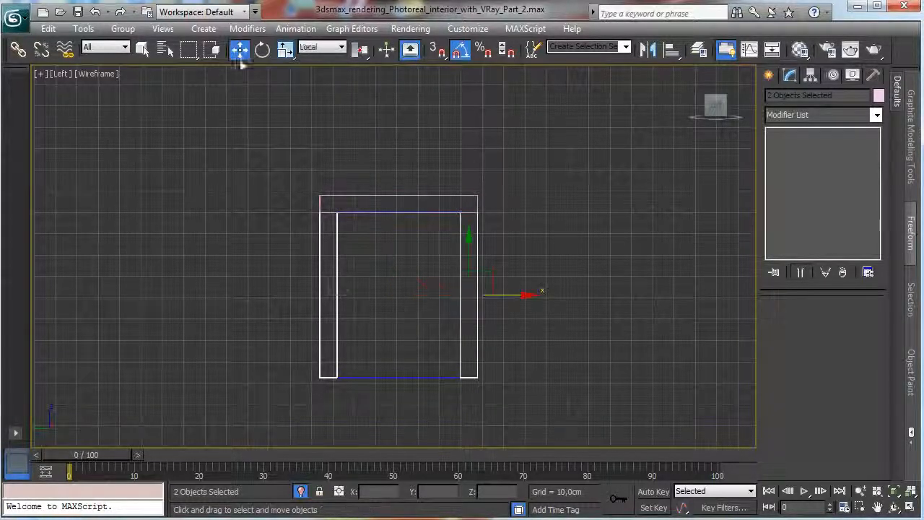
pyautogui.click(399, 197)
pyautogui.keyDown('shift'); pyautogui.moveTo(398, 161); pyautogui.dragTo(374, 342); pyautogui.keyUp('shift')
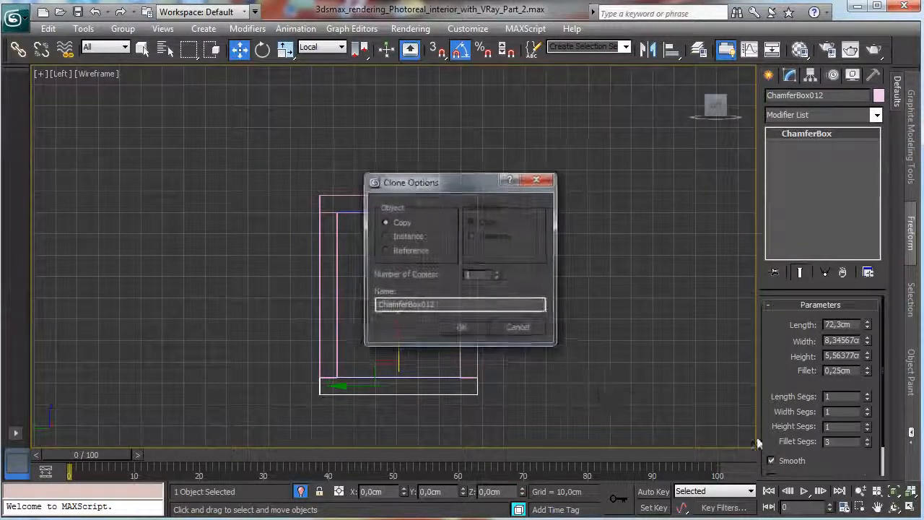
pyautogui.click(396, 239)
pyautogui.click(477, 331)
pyautogui.click(889, 491)
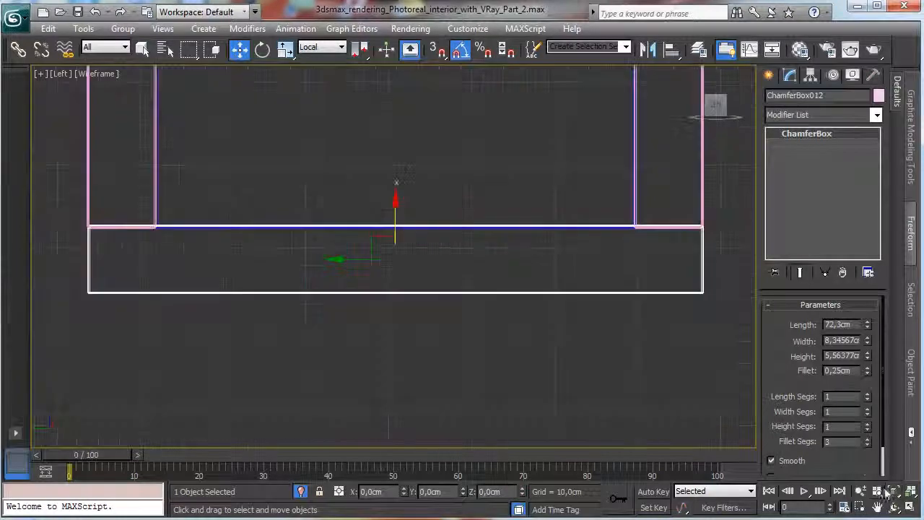
pyautogui.moveTo(392, 210); pyautogui.dragTo(392, 212)
# Restore the four-view layout, select the blue panel and move it along its local Z axis out of the frame in the Front view.
pyautogui.click(861, 492)
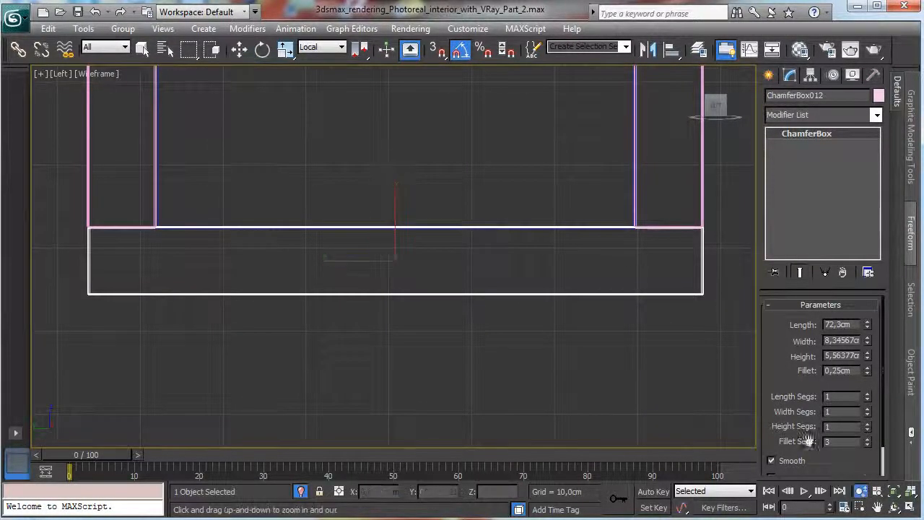
pyautogui.moveTo(547, 282); pyautogui.dragTo(547, 357)
pyautogui.click(911, 508)
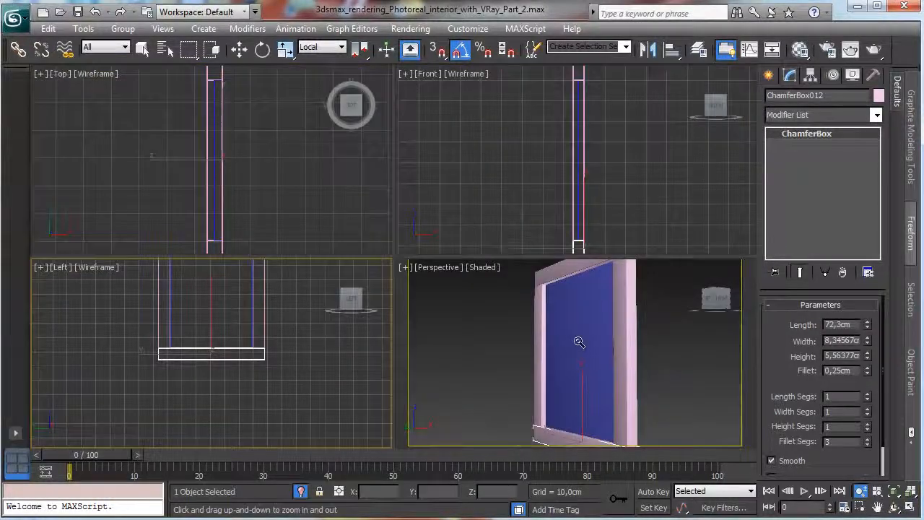
pyautogui.rightClick(578, 342)
pyautogui.click(571, 329)
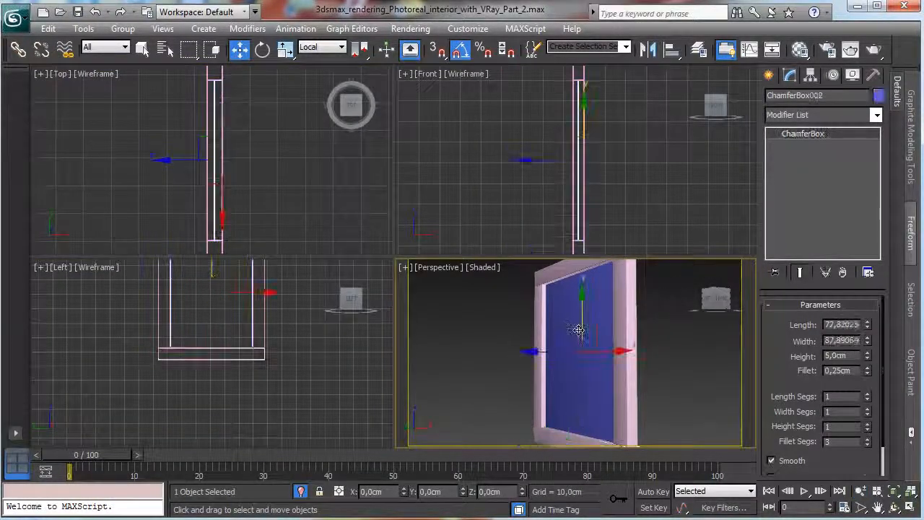
pyautogui.rightClick(612, 175)
pyautogui.moveTo(546, 161); pyautogui.dragTo(553, 162)
# Set the blue panel's height to 1 cm and move it along local Z back into the middle of the frame's depth.
pyautogui.doubleClick(849, 355)
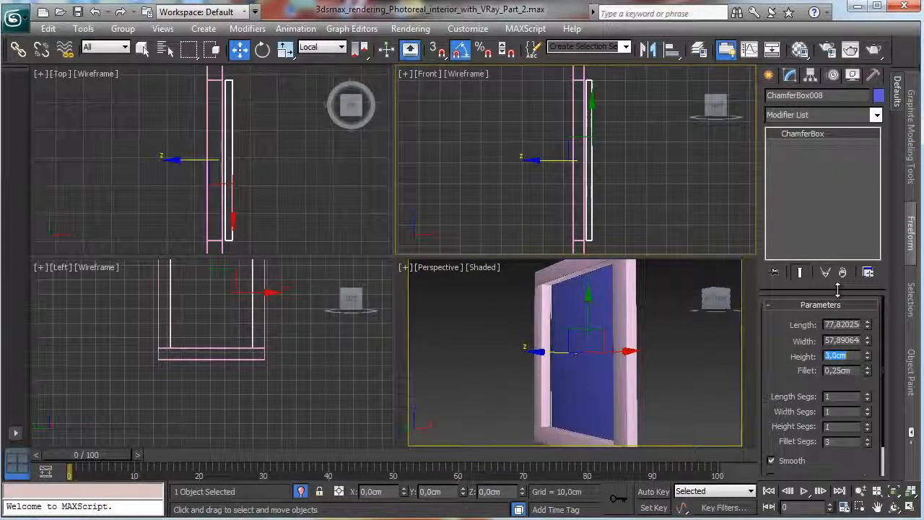
pyautogui.write('1')
pyautogui.press('Return')
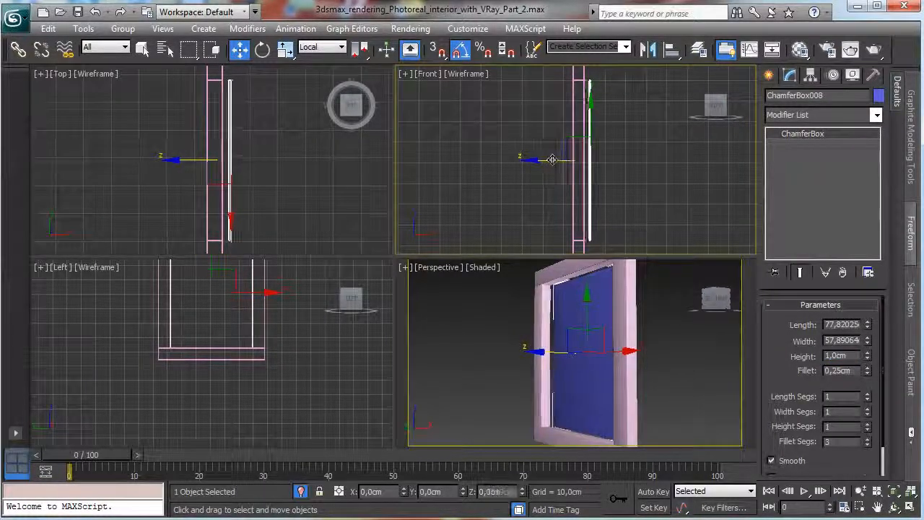
pyautogui.moveTo(552, 159); pyautogui.dragTo(546, 160)
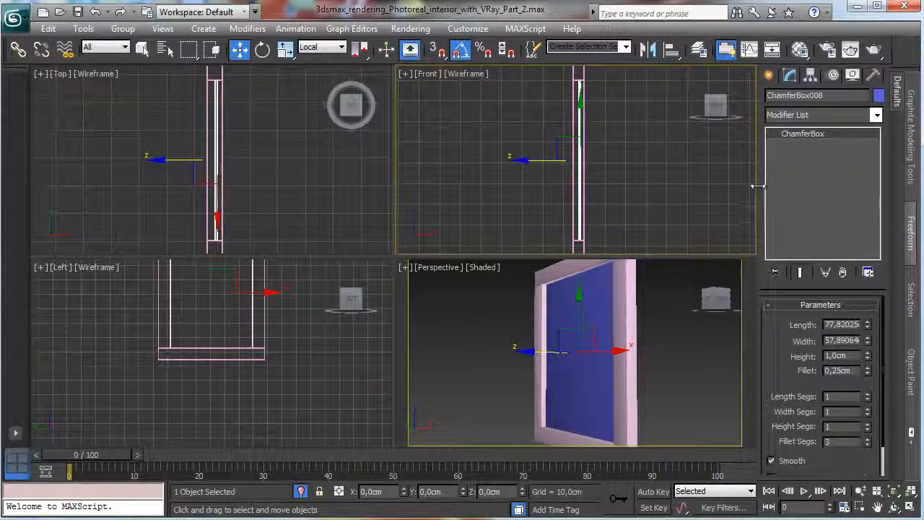
# Clone the blue panel in place as an independent copy and move the copy slightly along its local Z axis toward the frame's front.
pyautogui.click(48, 29)
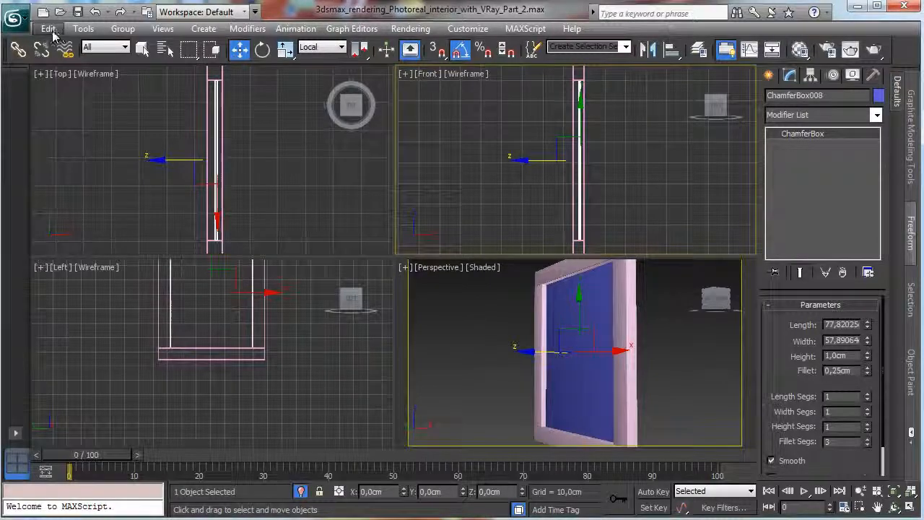
pyautogui.click(92, 139)
pyautogui.click(395, 230)
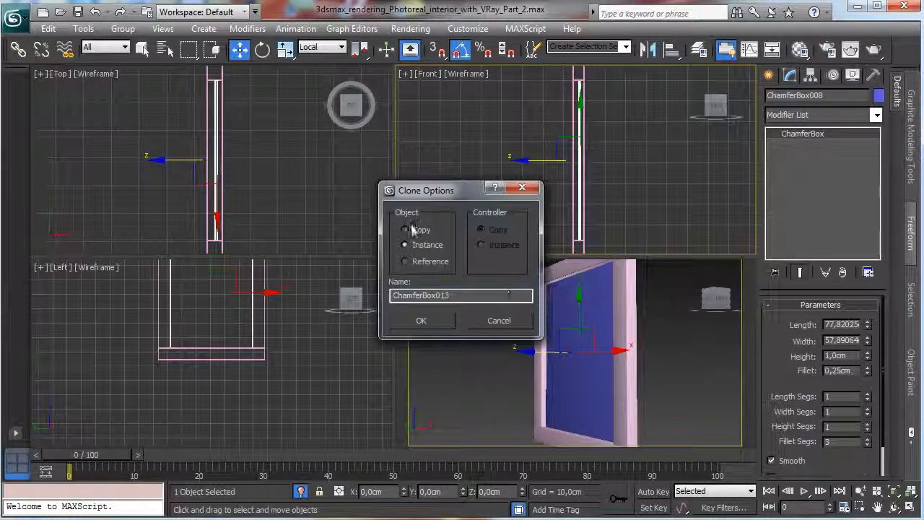
pyautogui.click(418, 321)
pyautogui.rightClick(633, 177)
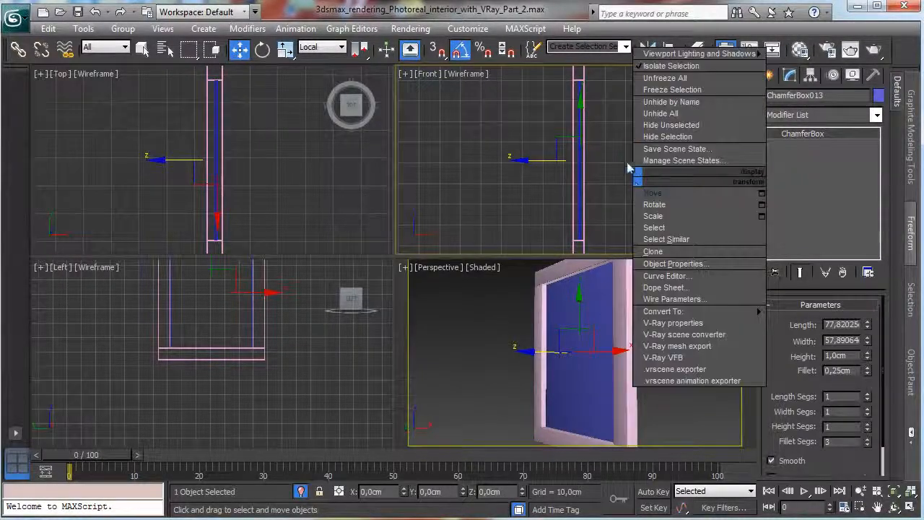
pyautogui.click(663, 195)
pyautogui.rightClick(607, 166)
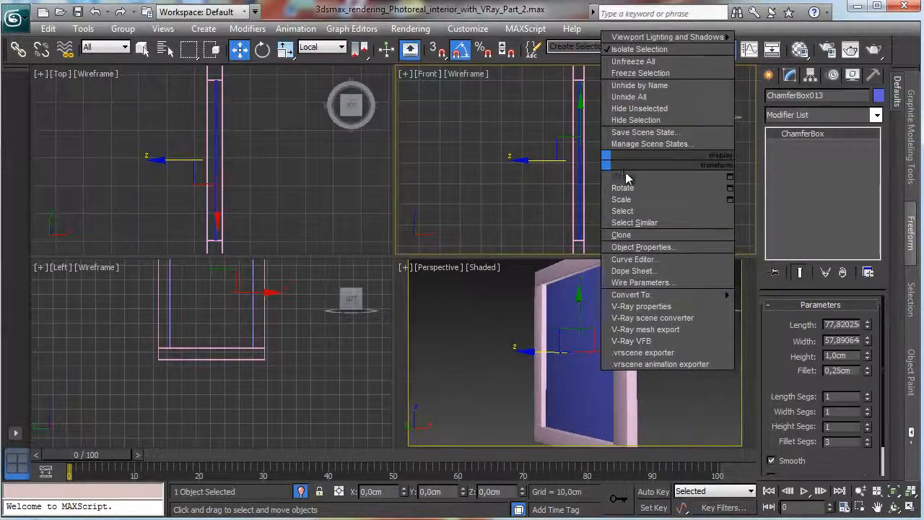
pyautogui.click(626, 178)
pyautogui.moveTo(533, 160); pyautogui.dragTo(532, 159)
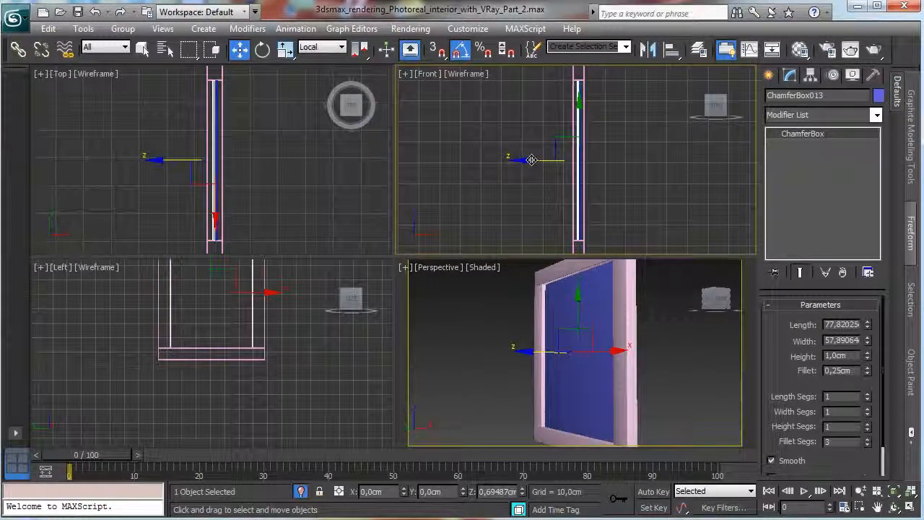
# Give the copied panel a light pink object colour and shrink it to about 57.6 cm long and 42.8 cm wide.
pyautogui.click(878, 96)
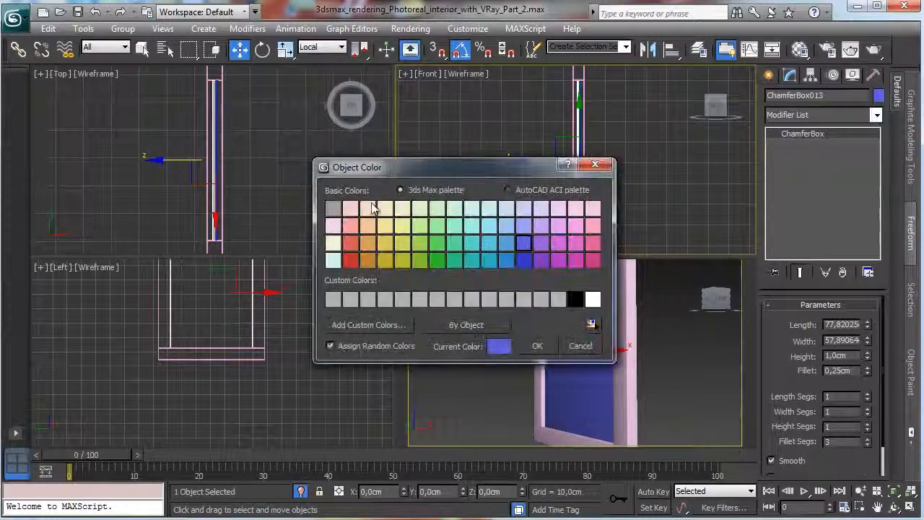
pyautogui.click(351, 208)
pyautogui.click(537, 346)
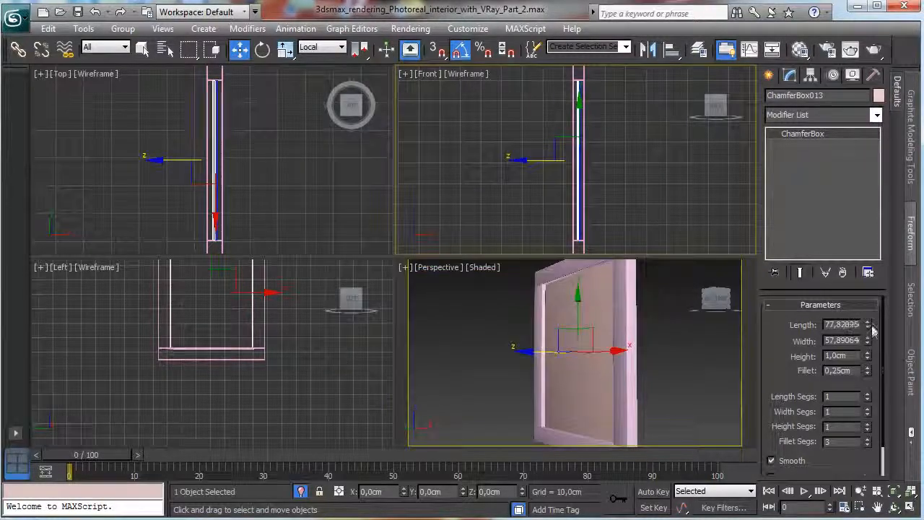
pyautogui.moveTo(870, 325); pyautogui.dragTo(863, 358)
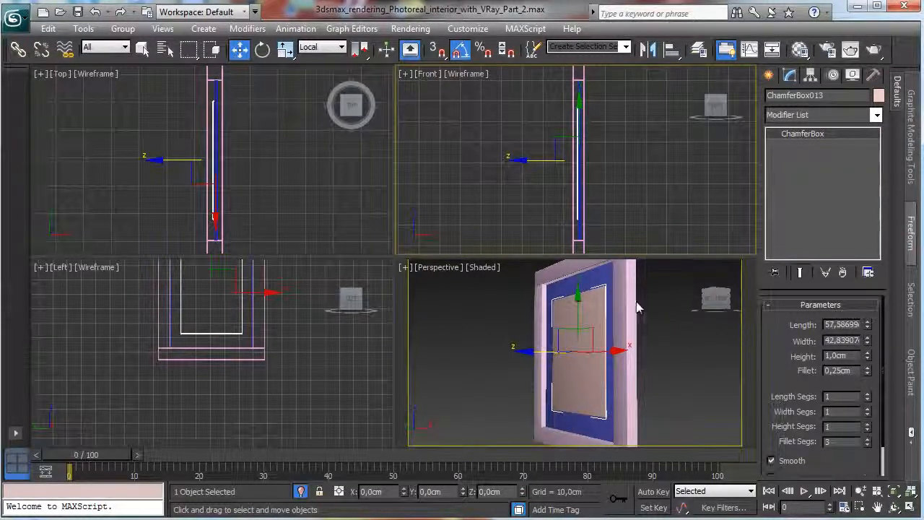
# Enlarge the Front view, move the small pink panel along local Z so it sits centred on the blue panel's depth, and restore the four-view layout.
pyautogui.rightClick(642, 248)
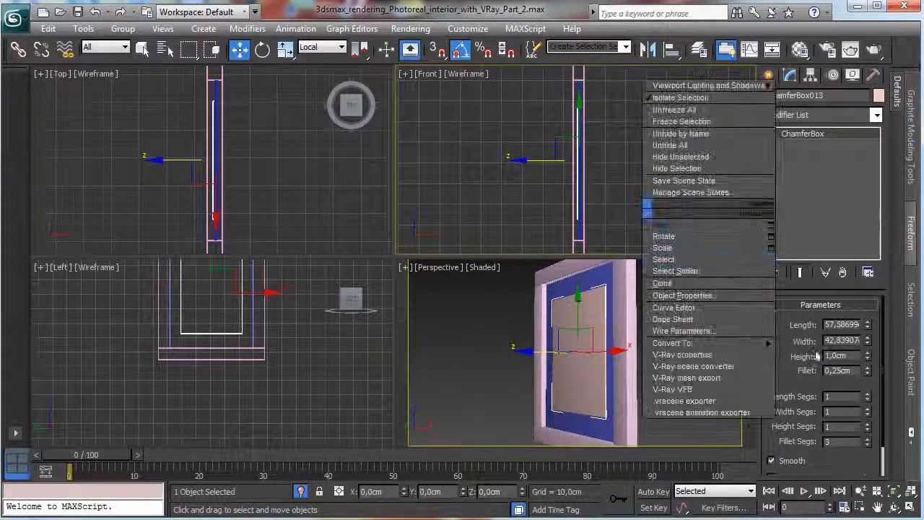
pyautogui.click(911, 508)
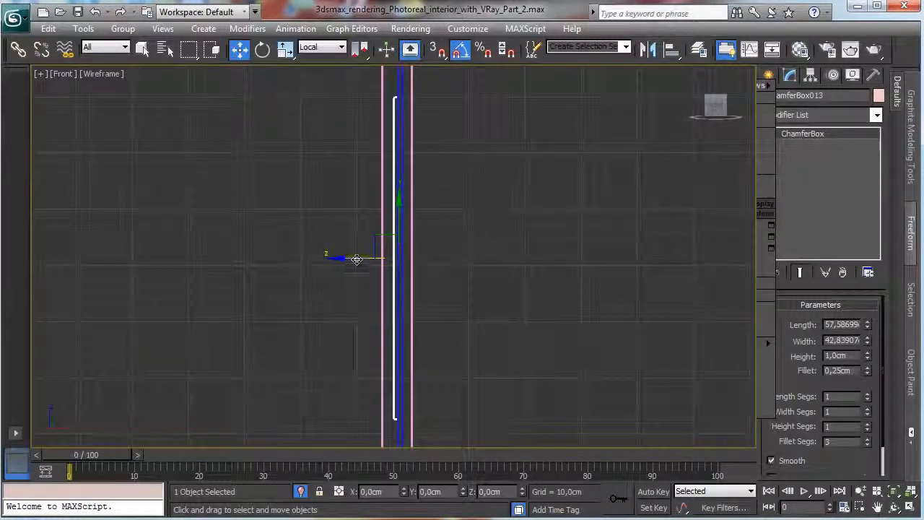
pyautogui.moveTo(353, 261); pyautogui.dragTo(358, 263)
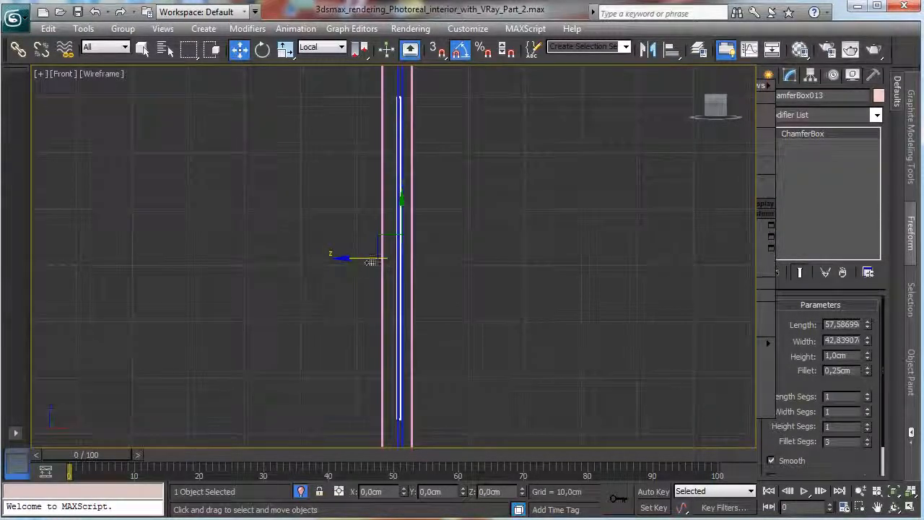
pyautogui.click(911, 508)
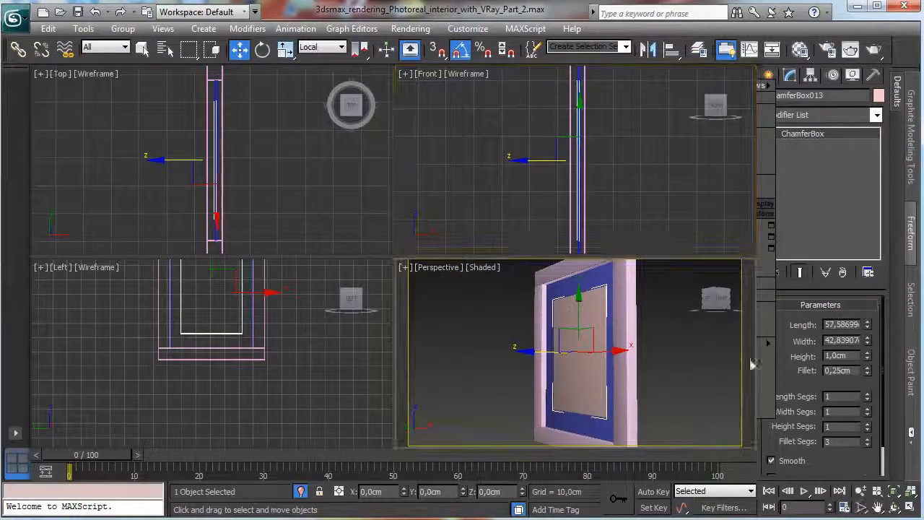
pyautogui.click(768, 75)
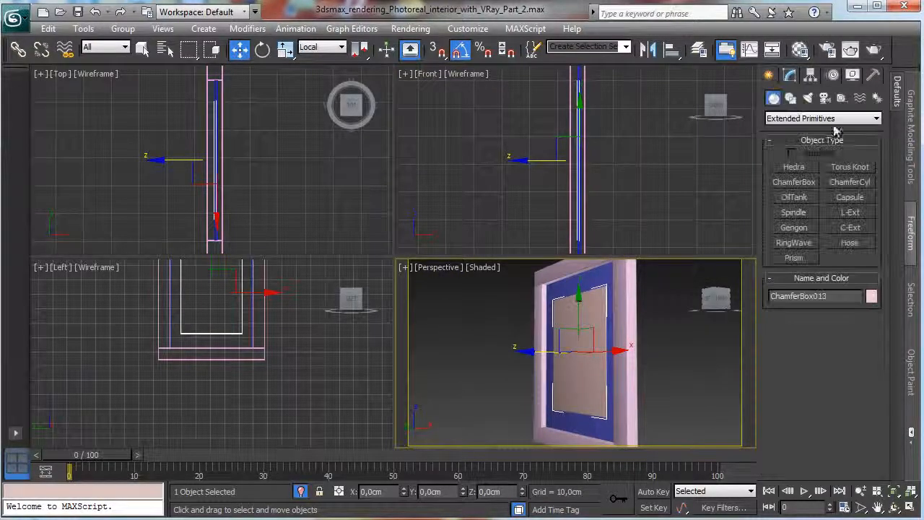
pyautogui.click(784, 119)
pyautogui.click(798, 130)
pyautogui.click(794, 167)
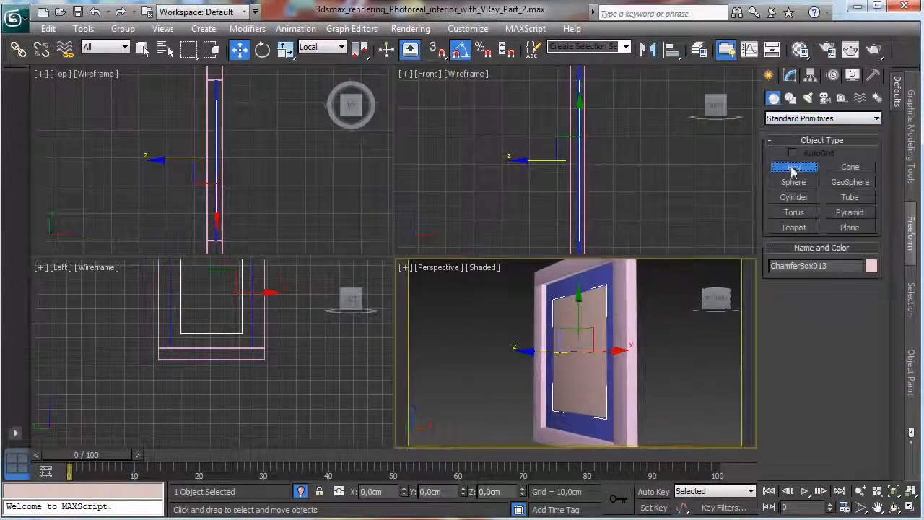
pyautogui.rightClick(301, 314)
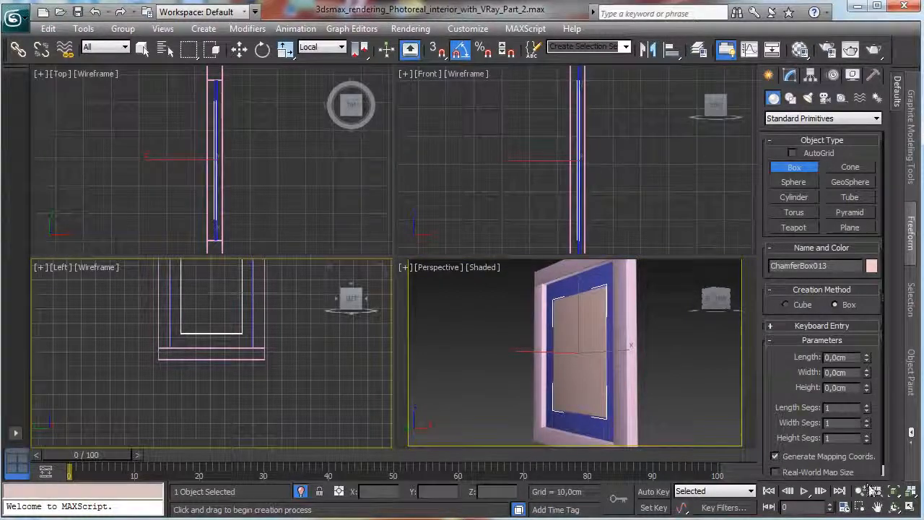
pyautogui.click(240, 49)
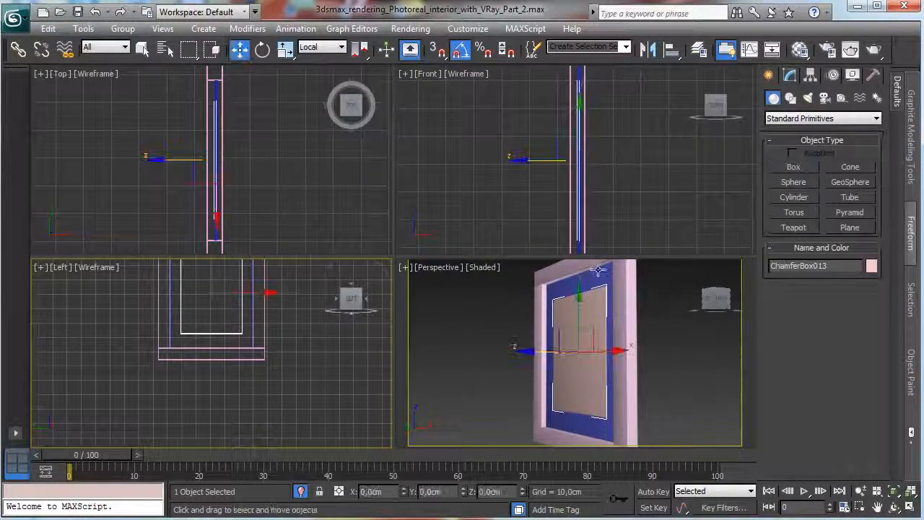
# Clone the blue panel along its local Z axis in the Front view as one independent copy in front of the original.
pyautogui.click(591, 280)
pyautogui.rightClick(600, 176)
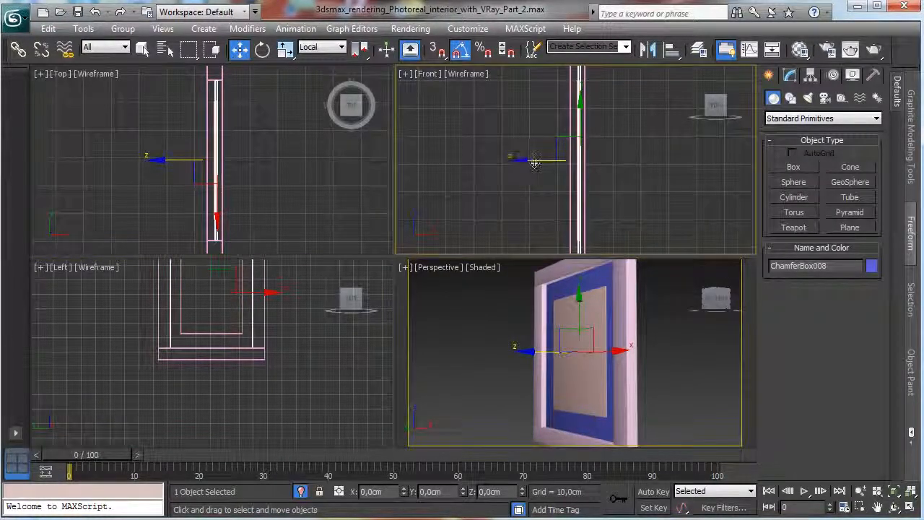
pyautogui.keyDown('shift'); pyautogui.moveTo(536, 161); pyautogui.dragTo(528, 162); pyautogui.keyUp('shift')
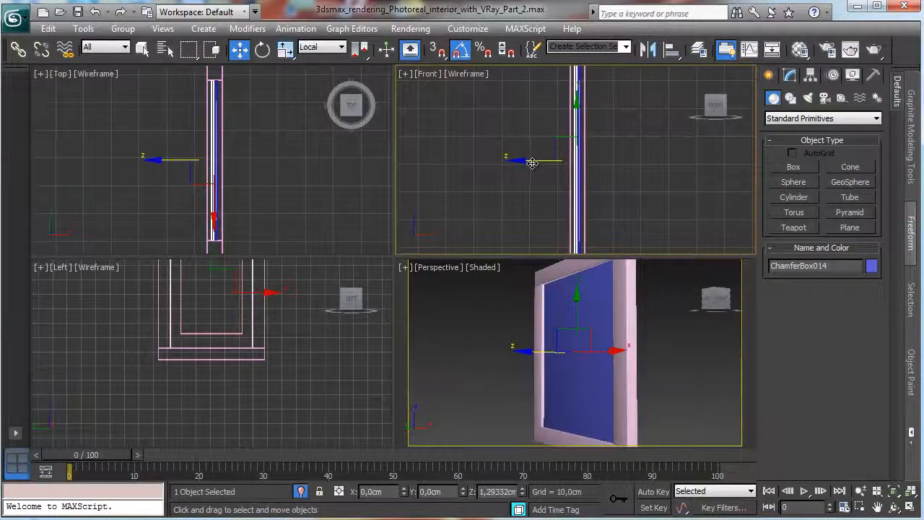
pyautogui.click(396, 223)
pyautogui.click(462, 327)
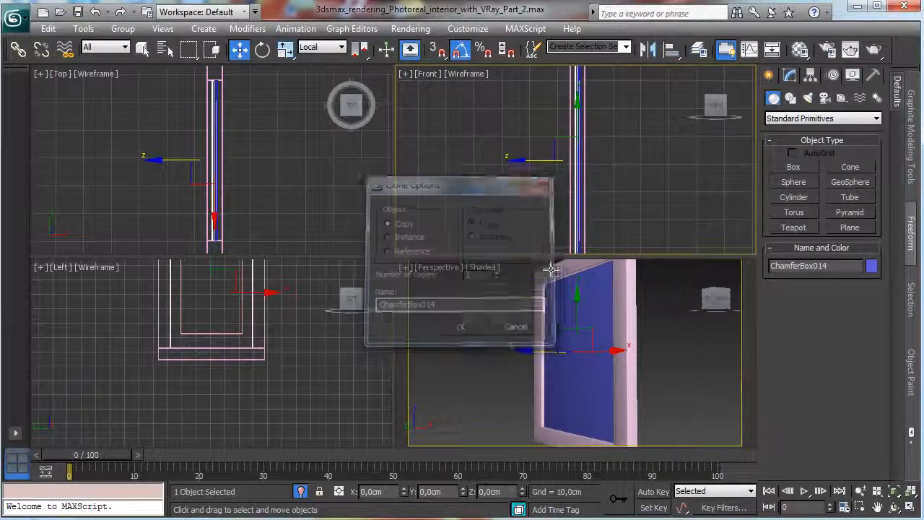
# Turn the new copy into a thin sheet with a fillet of 0 cm and a height of 0.2 cm.
pyautogui.click(790, 75)
pyautogui.rightClick(868, 369)
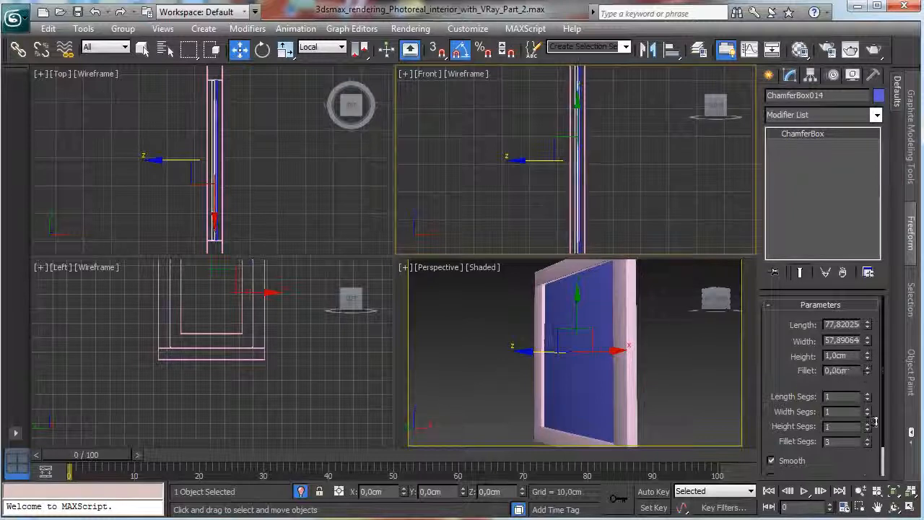
pyautogui.click(840, 355)
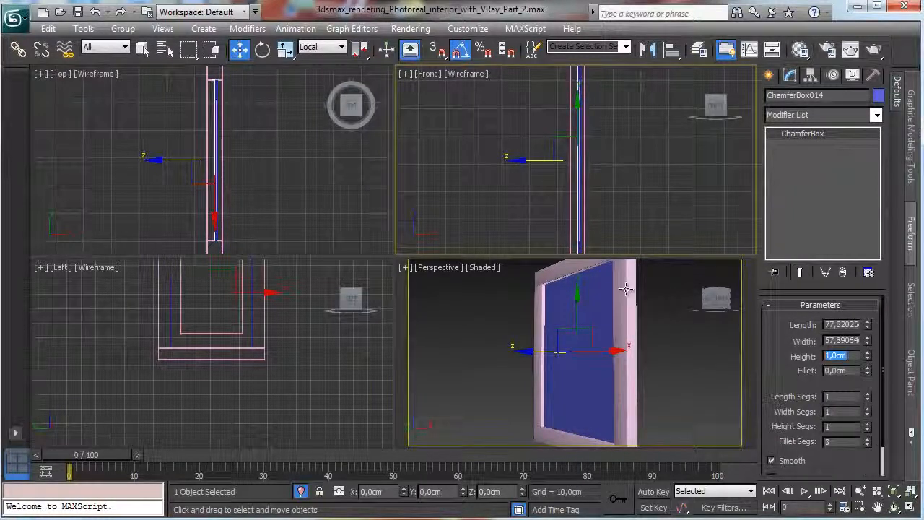
pyautogui.write('0,2')
pyautogui.press('Return')
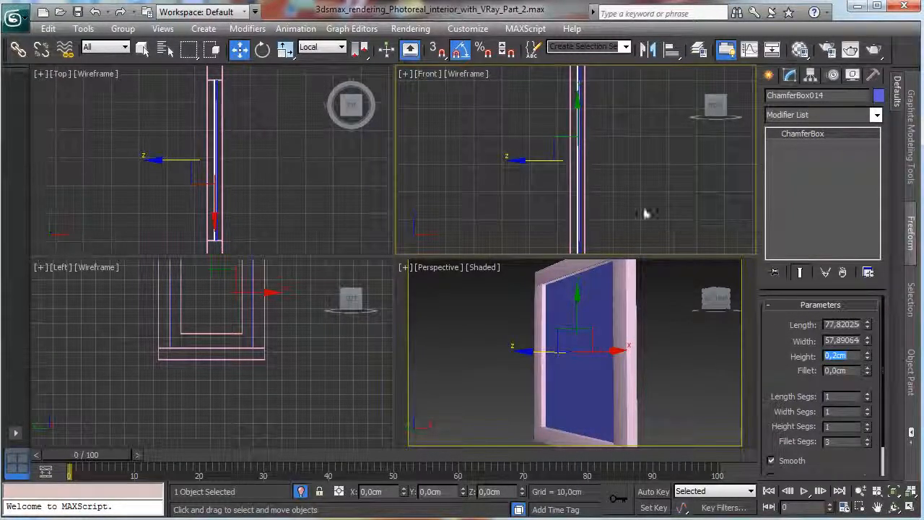
# Assign the existing Glass window material to the thin sheet in front of the blue panel.
pyautogui.click(799, 49)
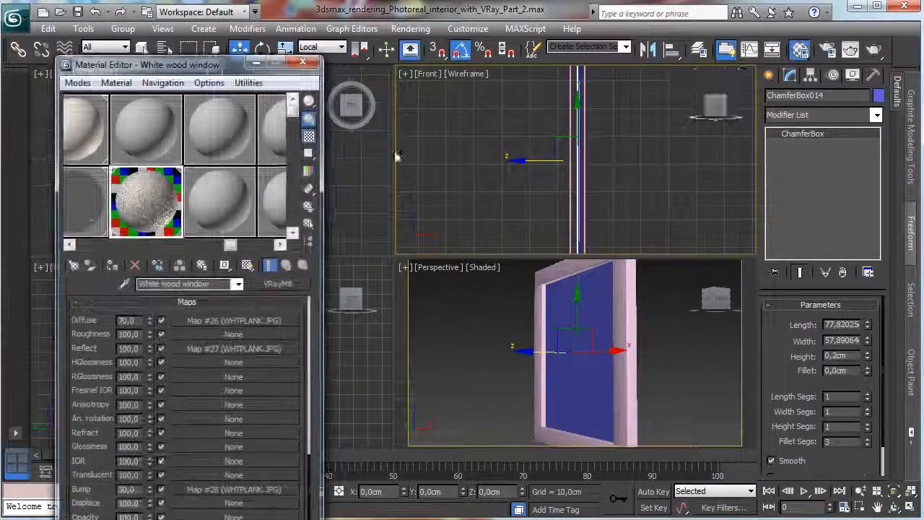
pyautogui.scroll(1, 136, 181)
pyautogui.click(144, 186)
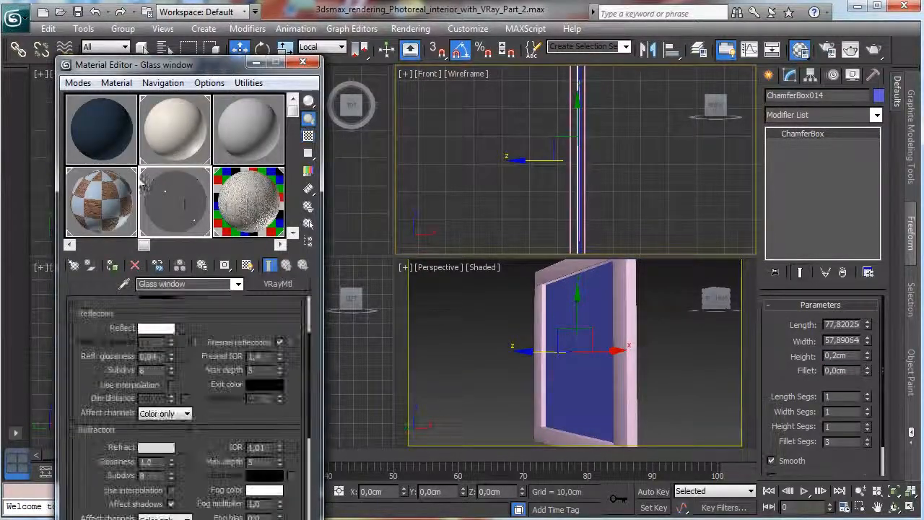
pyautogui.click(112, 265)
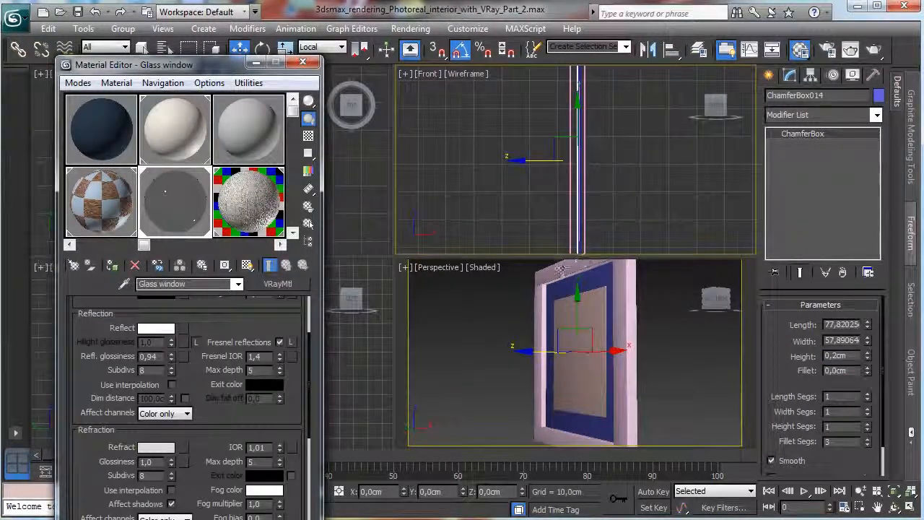
# Select the four frame pieces around the panel and assign them the 04 - Default material renamed as Dark wood.
pyautogui.moveTo(561, 270); pyautogui.dragTo(560, 446)
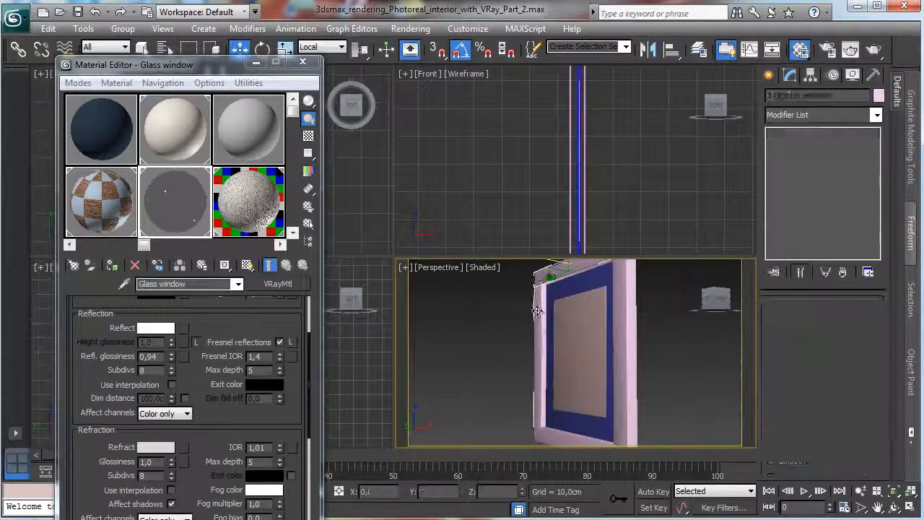
pyautogui.keyDown('ctrl'); pyautogui.click(554, 440); pyautogui.keyUp('ctrl')
pyautogui.click(237, 147)
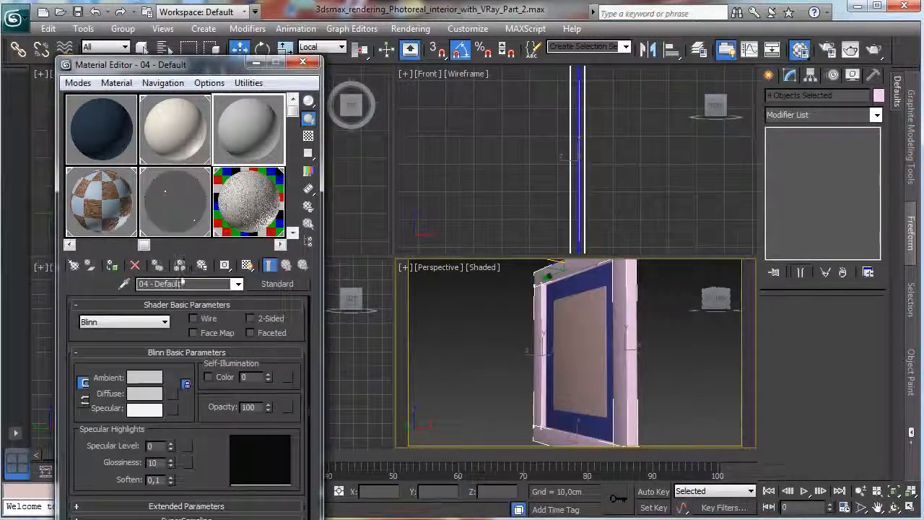
pyautogui.click(182, 284)
pyautogui.write('Dark wood')
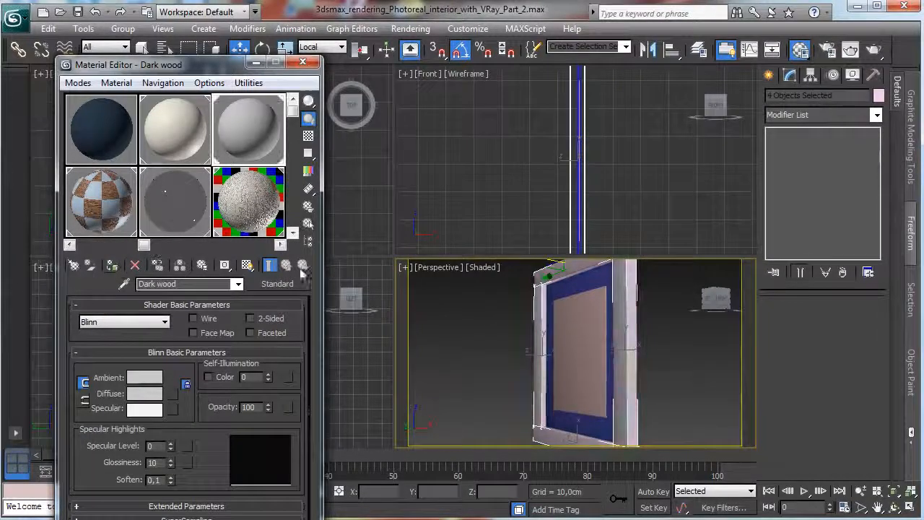
# Change the Dark wood material's type from Standard to VRayMtl.
pyautogui.click(277, 283)
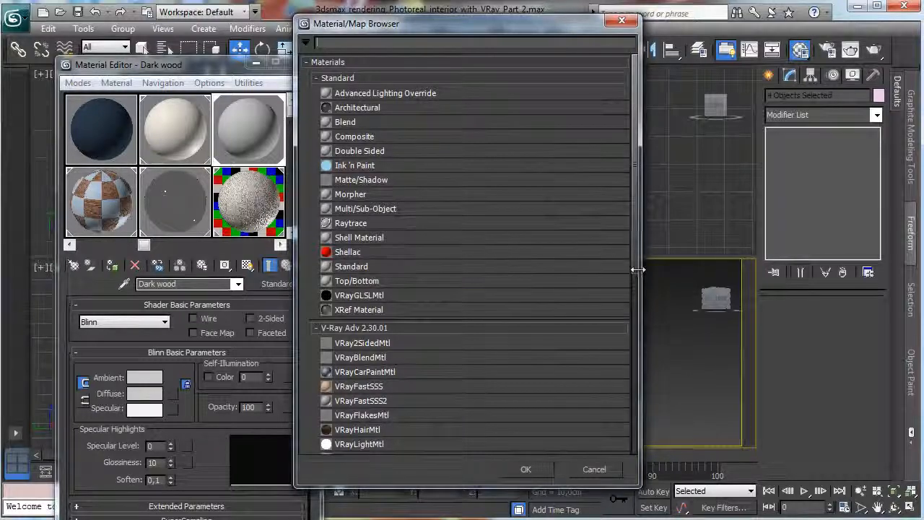
pyautogui.scroll(-3, 477, 325)
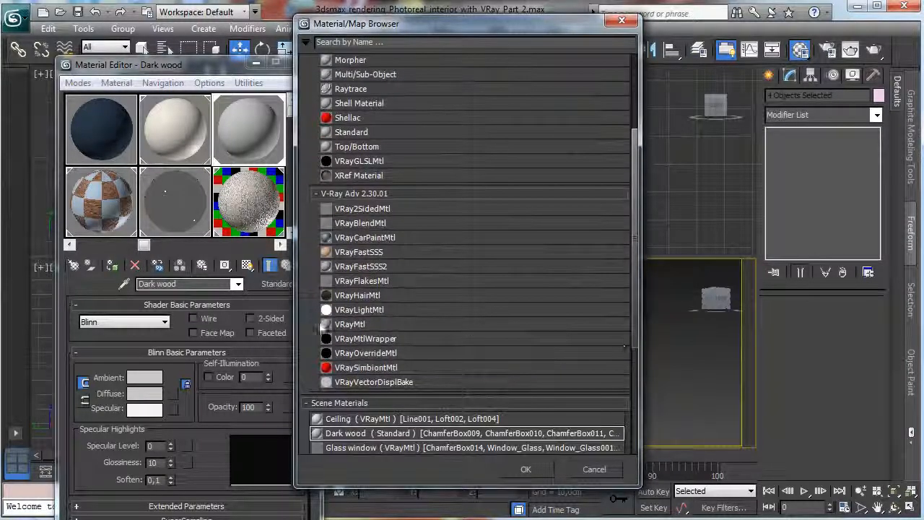
pyautogui.doubleClick(351, 318)
# Set the Dark wood material's diffuse colour to a near-black reddish brown with saturation 144 and value 1.
pyautogui.click(160, 379)
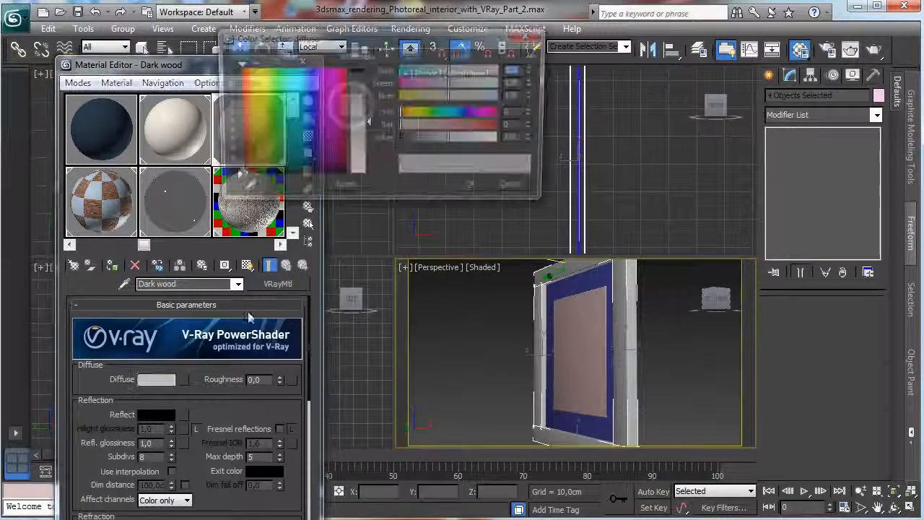
pyautogui.click(233, 175)
pyautogui.click(368, 75)
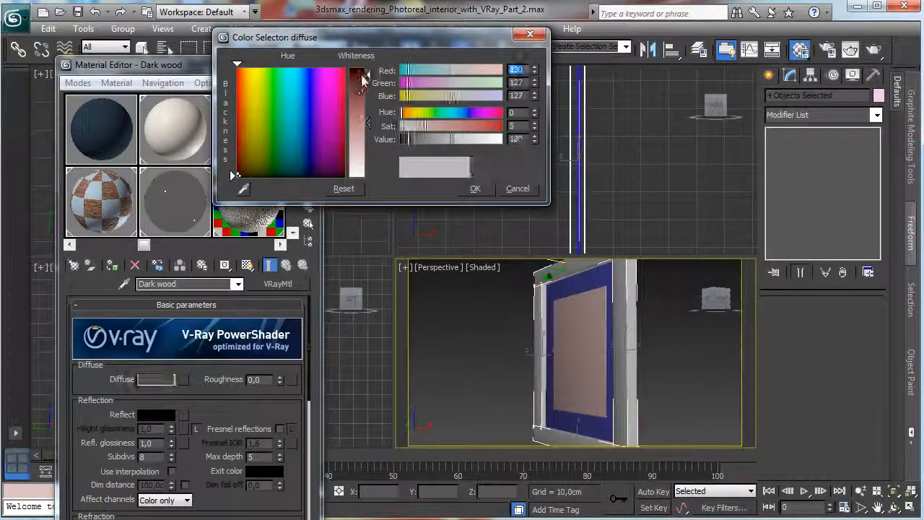
pyautogui.click(405, 138)
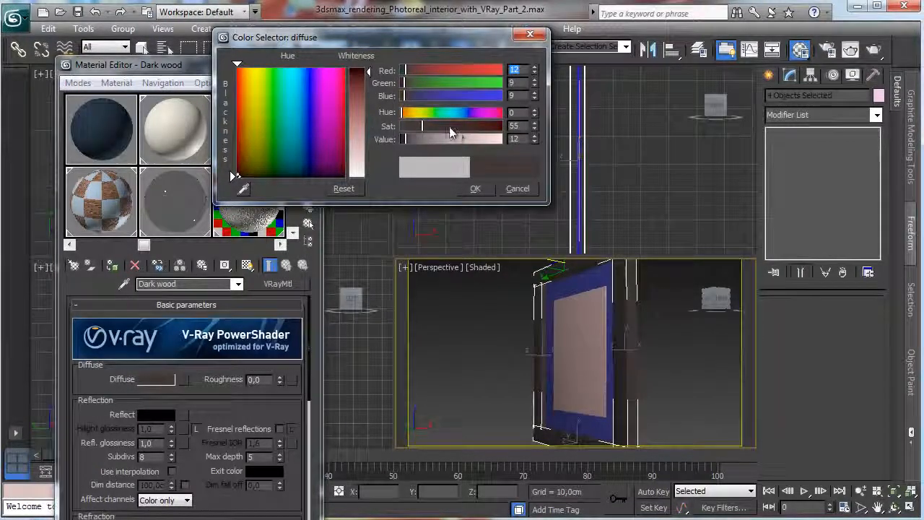
pyautogui.click(458, 128)
pyautogui.click(404, 142)
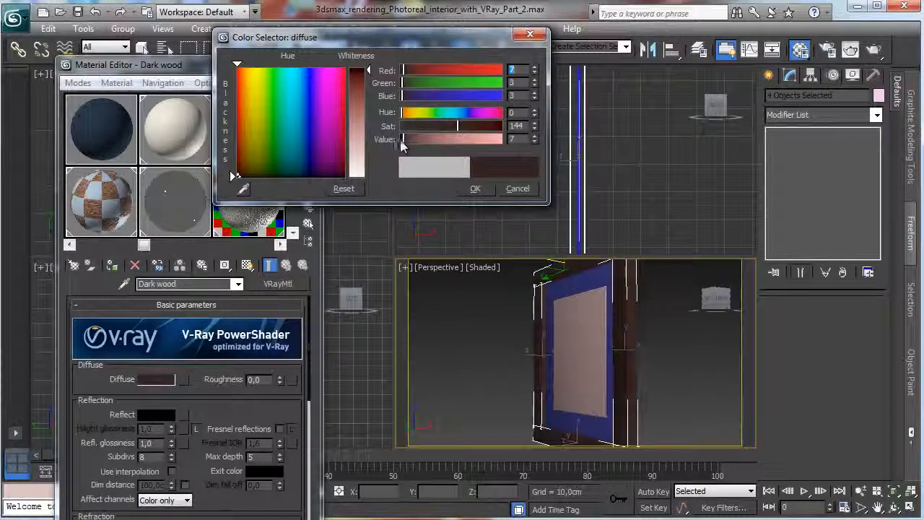
pyautogui.click(401, 139)
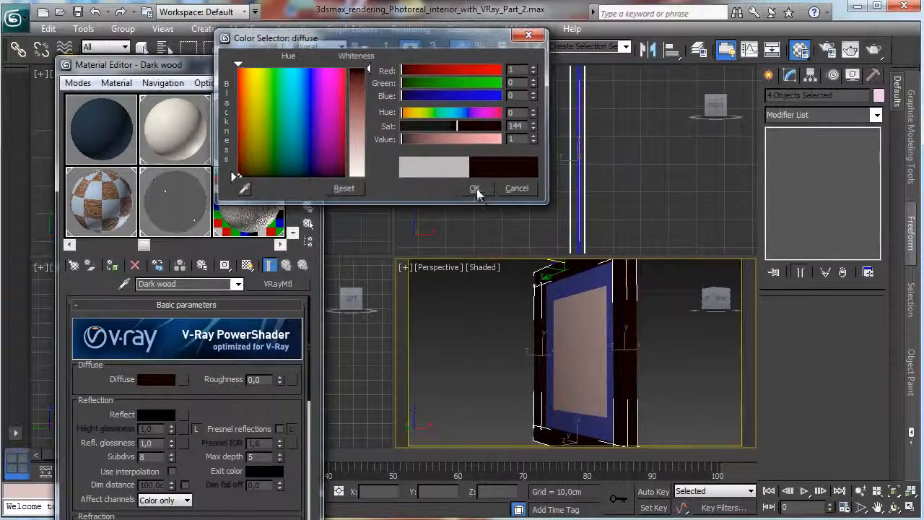
# Accept the Dark wood diffuse colour and assign the 05 - Default material, renamed as Neutral white, to the blue panel behind the glass.
pyautogui.click(475, 189)
pyautogui.click(570, 286)
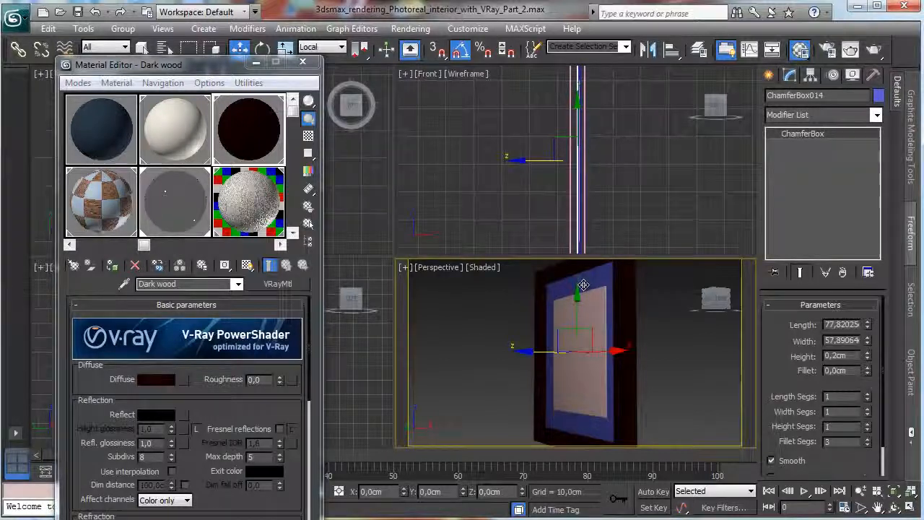
pyautogui.click(581, 248)
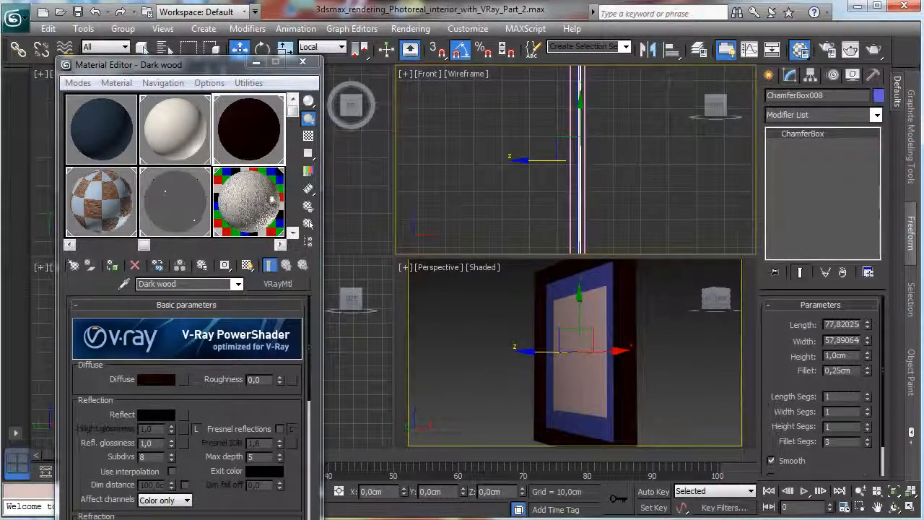
pyautogui.moveTo(211, 167); pyautogui.dragTo(112, 184)
pyautogui.click(222, 150)
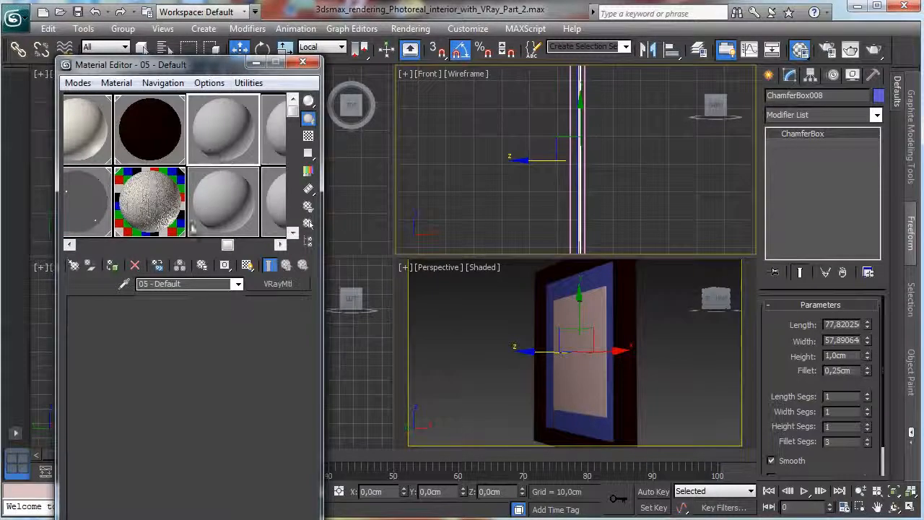
pyautogui.write('Ne')
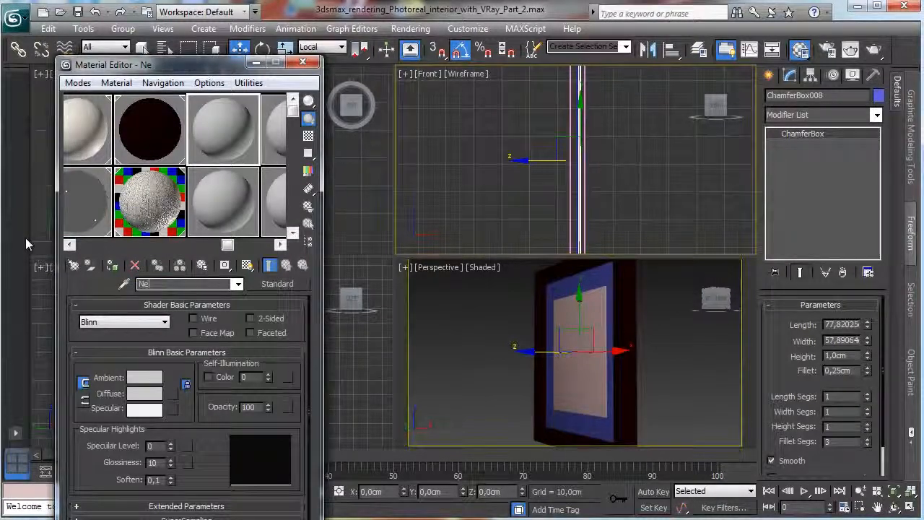
pyautogui.write('utral wh')
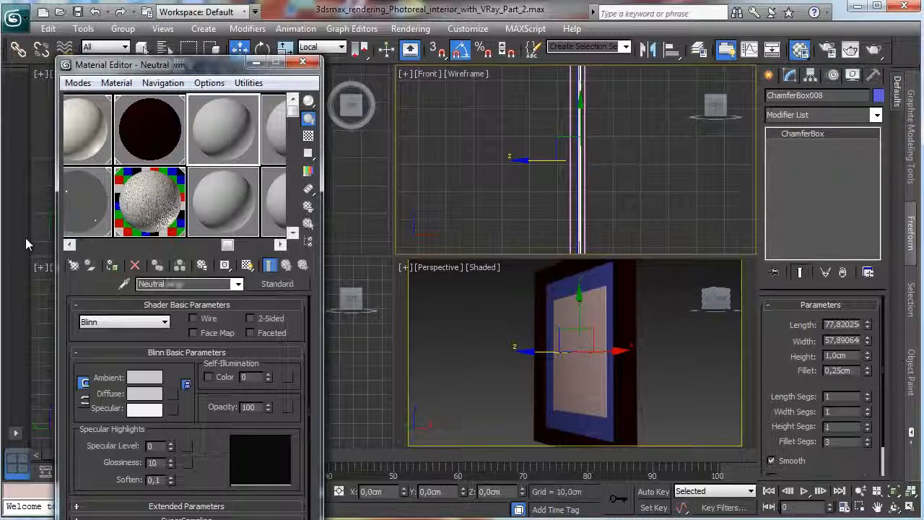
pyautogui.write('ite')
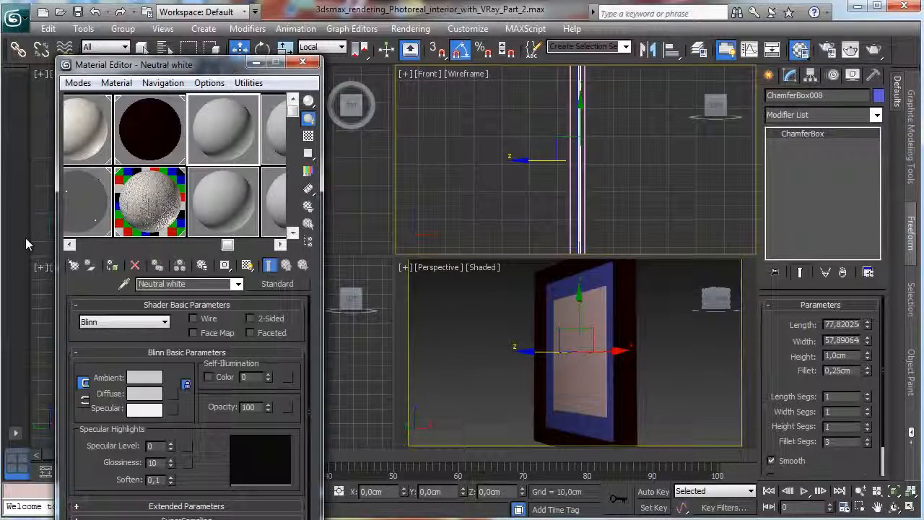
pyautogui.click(112, 265)
# Change the Neutral white material's type from Standard to VRayMtl and set its diffuse colour to white.
pyautogui.click(280, 287)
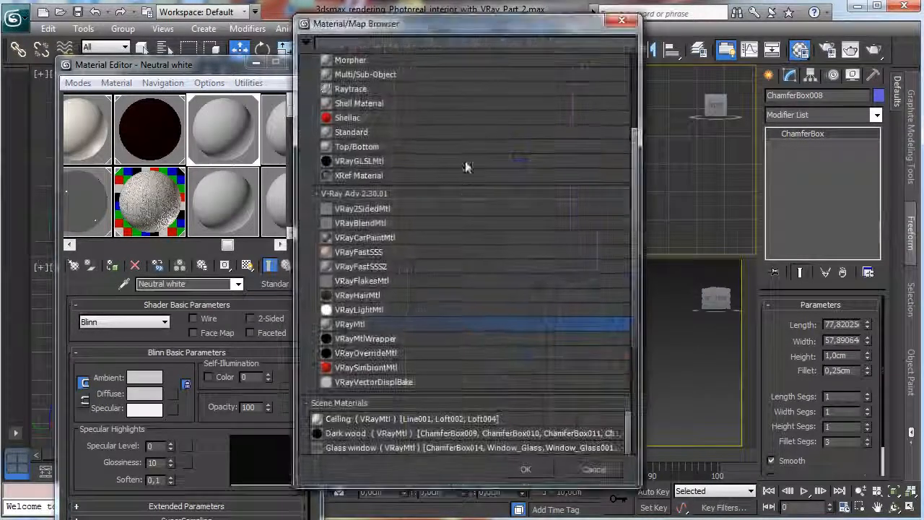
pyautogui.doubleClick(382, 324)
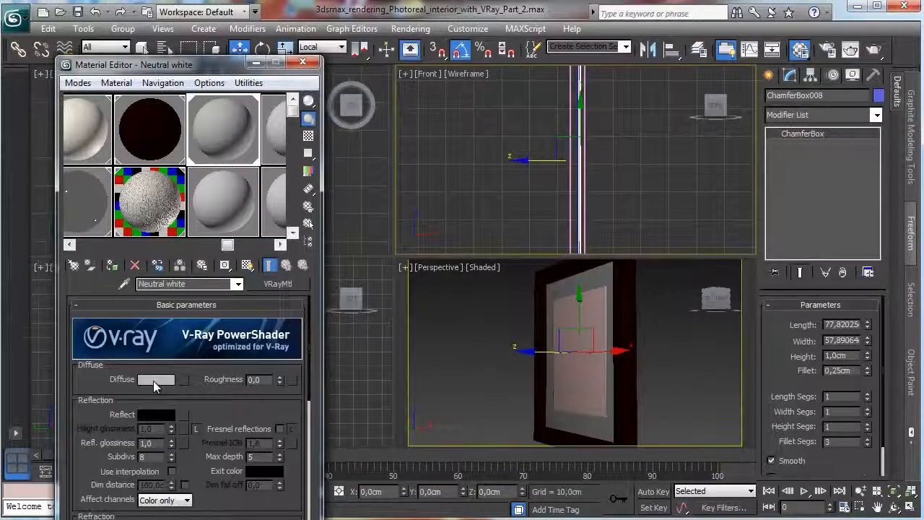
pyautogui.click(154, 380)
pyautogui.moveTo(368, 144); pyautogui.dragTo(369, 217)
pyautogui.click(478, 189)
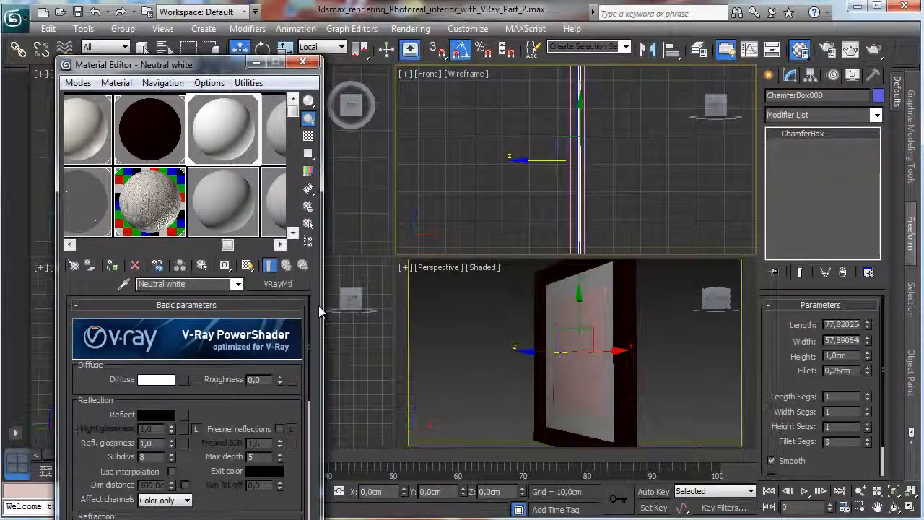
# Give Neutral white a roughness of 0,4, a dark grey reflection of value 18, Fresnel reflections and a reflection glossiness of 0,5.
pyautogui.write('0,4')
pyautogui.press('Return')
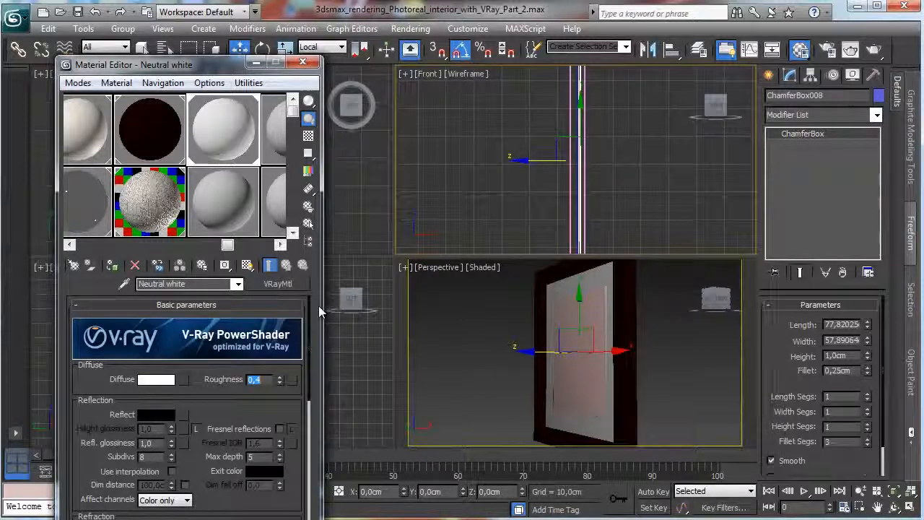
pyautogui.click(166, 419)
pyautogui.moveTo(369, 69); pyautogui.dragTo(368, 76)
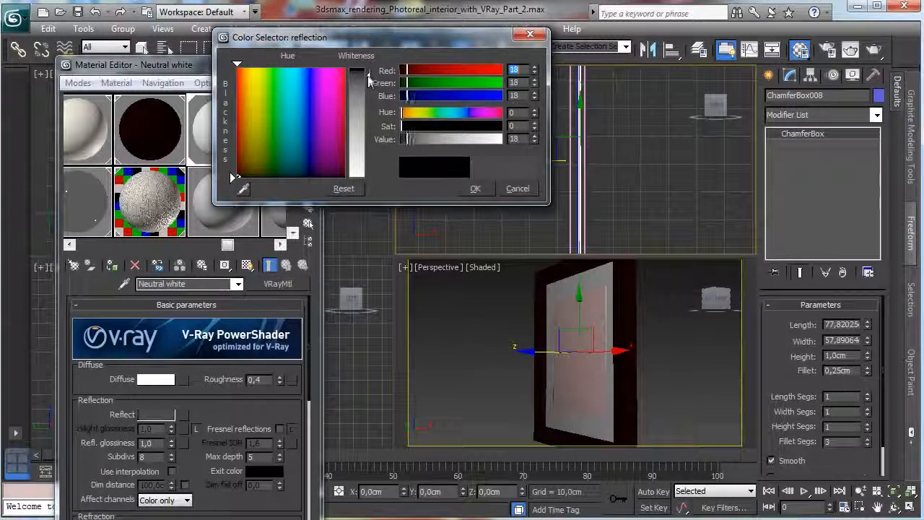
pyautogui.click(466, 186)
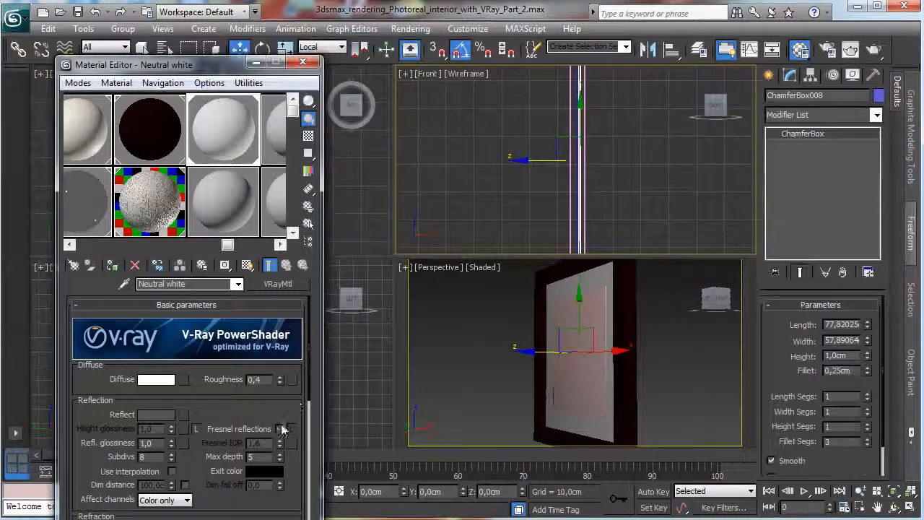
pyautogui.click(280, 429)
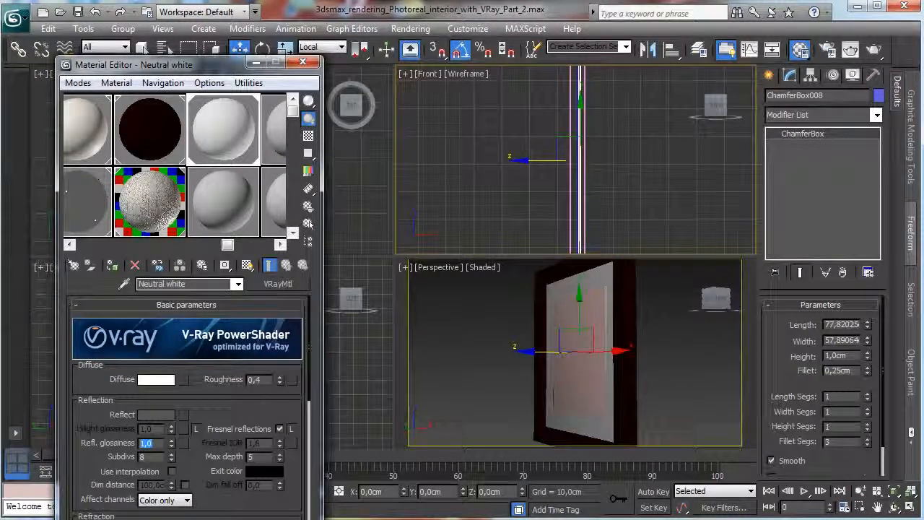
pyautogui.write('0,5')
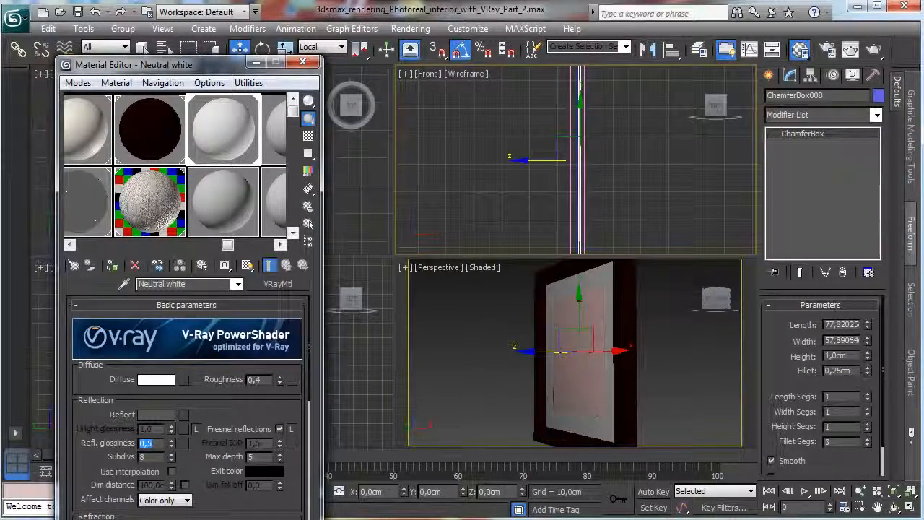
# Assign the 11 - Default material, renamed as Art 1, to the smaller inner picture panel.
pyautogui.click(597, 306)
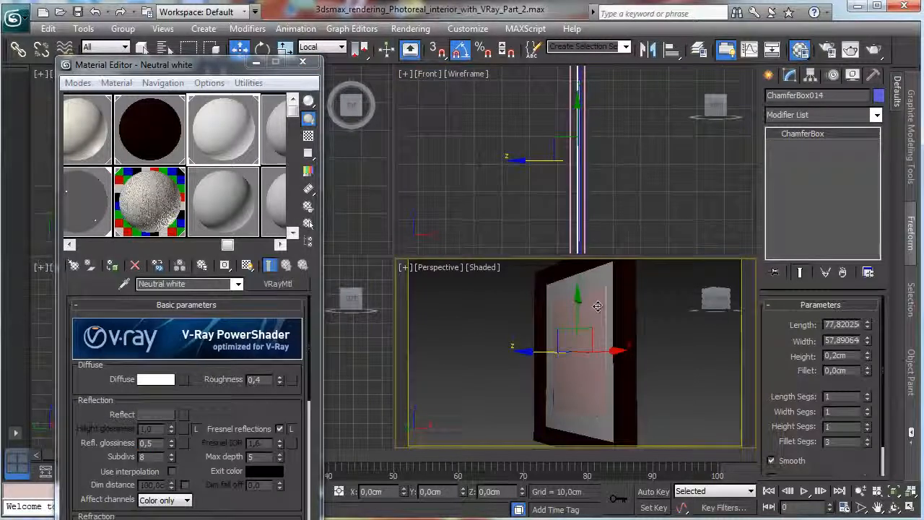
pyautogui.click(593, 310)
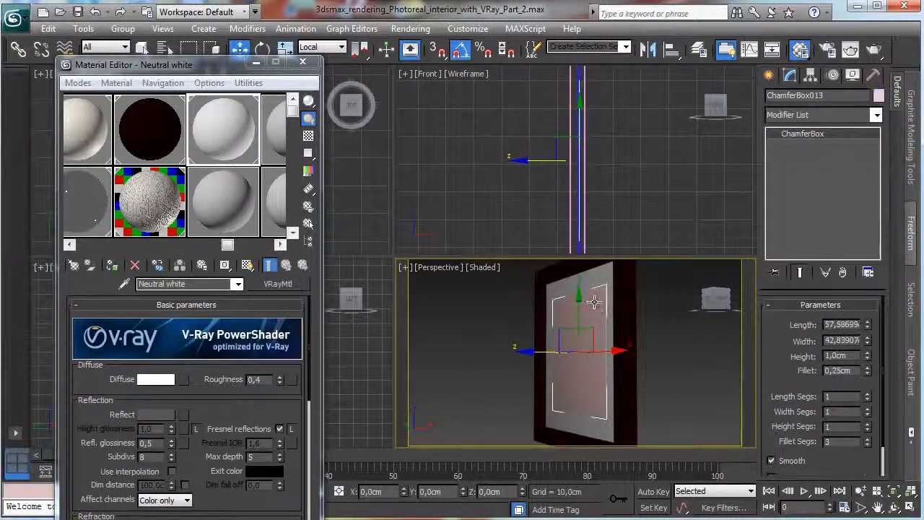
pyautogui.click(216, 196)
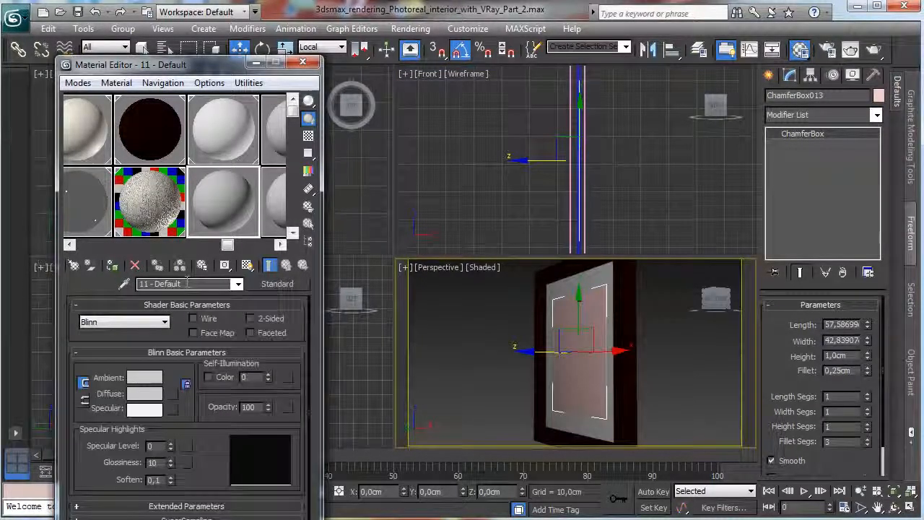
pyautogui.click(173, 284)
pyautogui.write('Art')
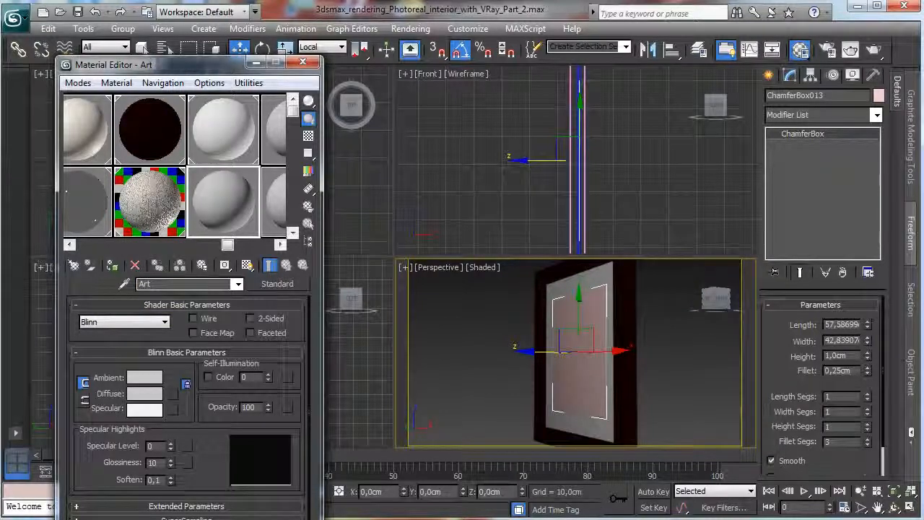
pyautogui.write(' 1')
pyautogui.click(117, 265)
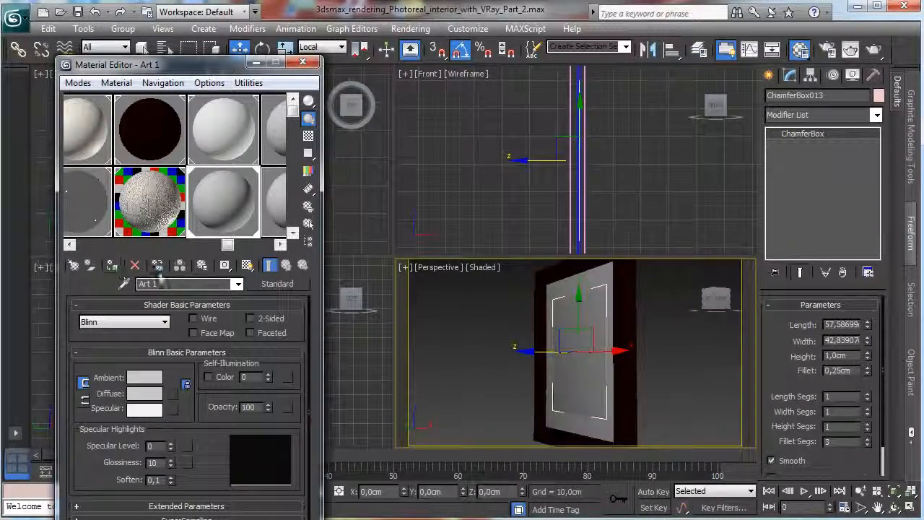
# Change the Art 1 material to VRayMtl and load Earth2.jpg from the Maps\Space folder as its diffuse bitmap.
pyautogui.click(281, 290)
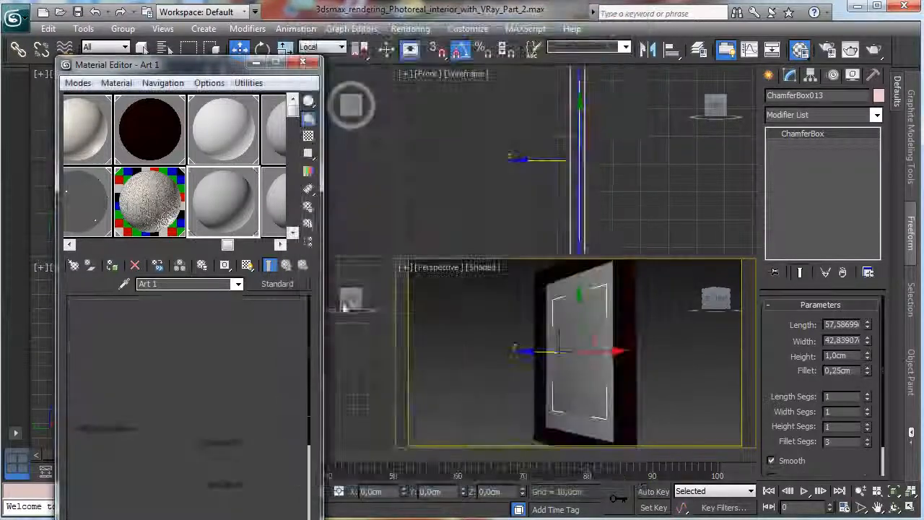
pyautogui.click(185, 379)
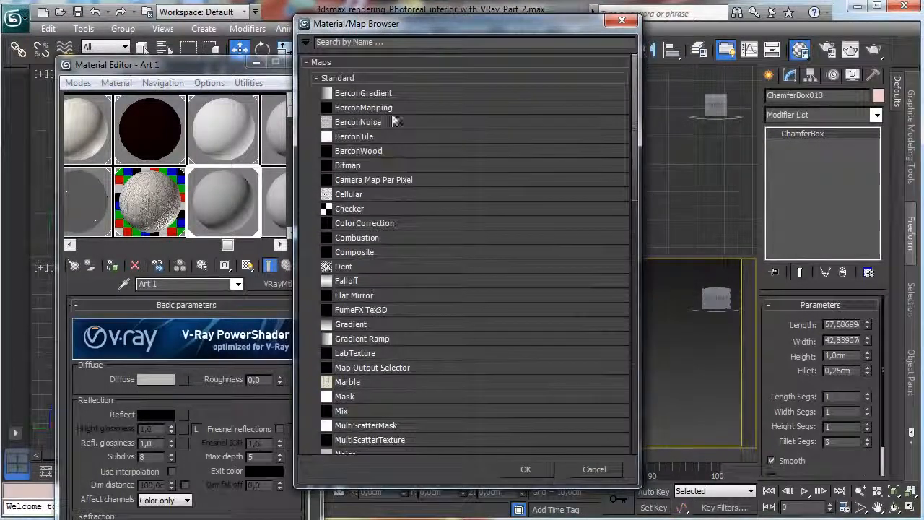
pyautogui.doubleClick(363, 167)
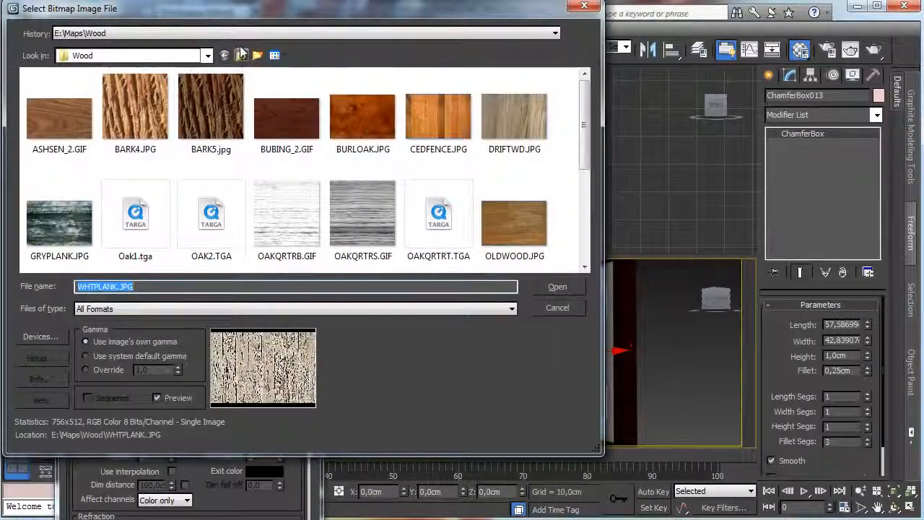
pyautogui.click(241, 56)
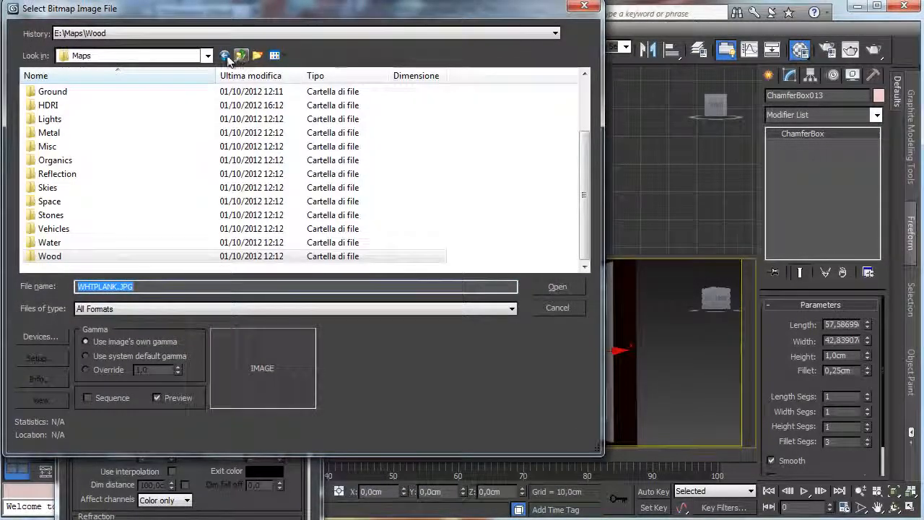
pyautogui.doubleClick(50, 202)
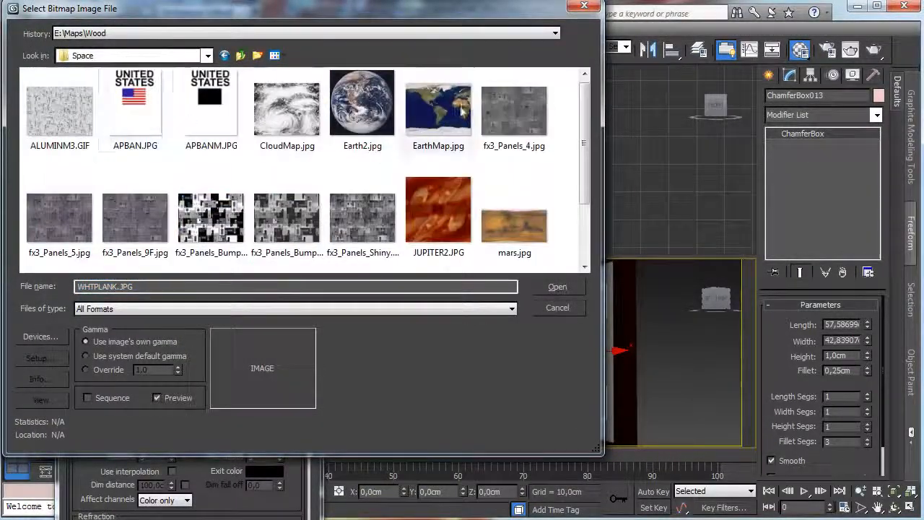
pyautogui.moveTo(589, 130); pyautogui.dragTo(586, 244)
pyautogui.scroll(2, 586, 244)
pyautogui.click(362, 116)
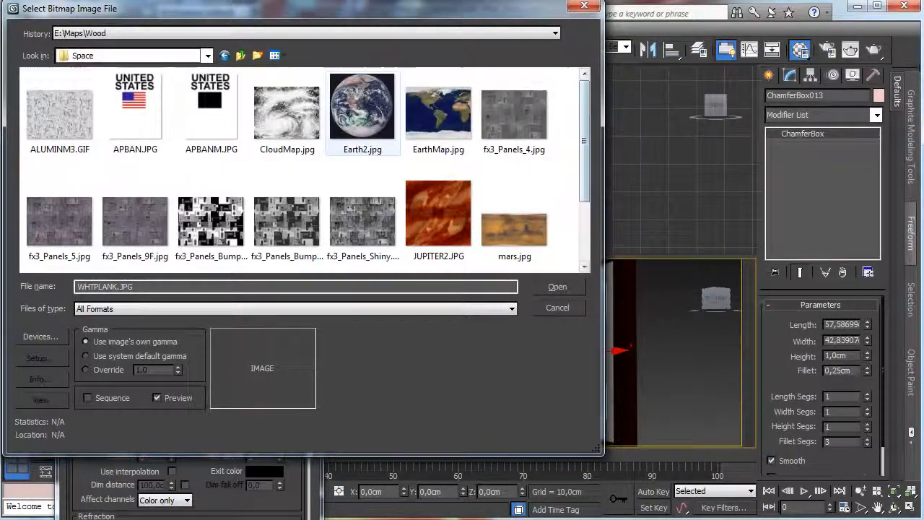
pyautogui.click(556, 288)
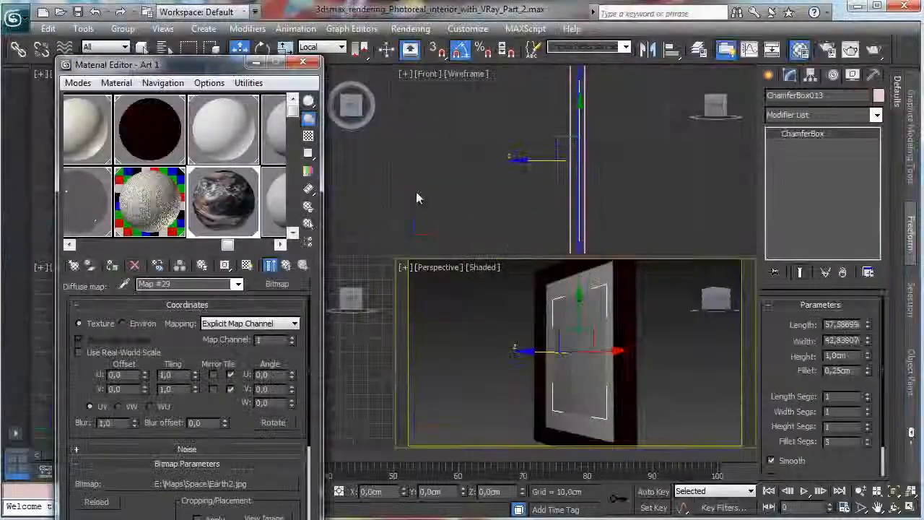
# Set the diffuse bitmap's blur to 0,01, display the map in the viewport and close the Material Editor.
pyautogui.click(247, 265)
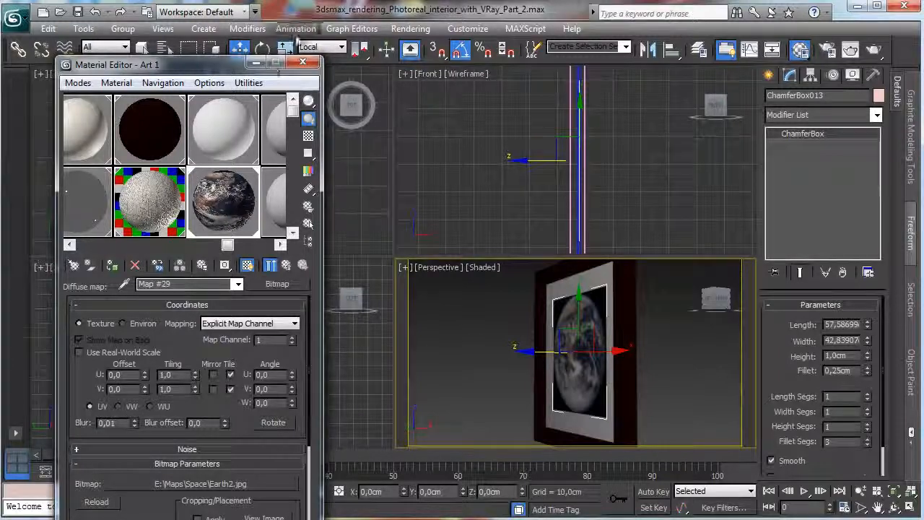
pyautogui.click(303, 62)
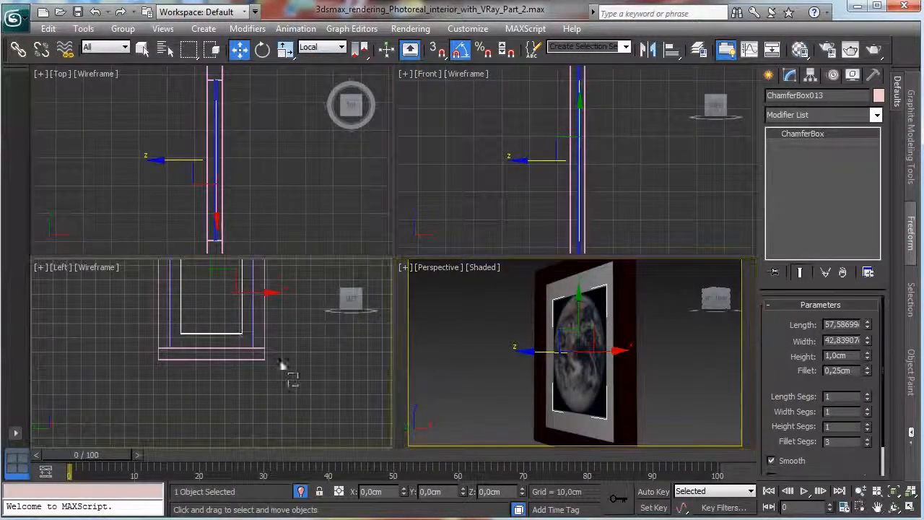
# Select all the picture's parts, including the frame pieces, panels and glass, and group them as Art_1.
pyautogui.moveTo(289, 371); pyautogui.dragTo(141, 246)
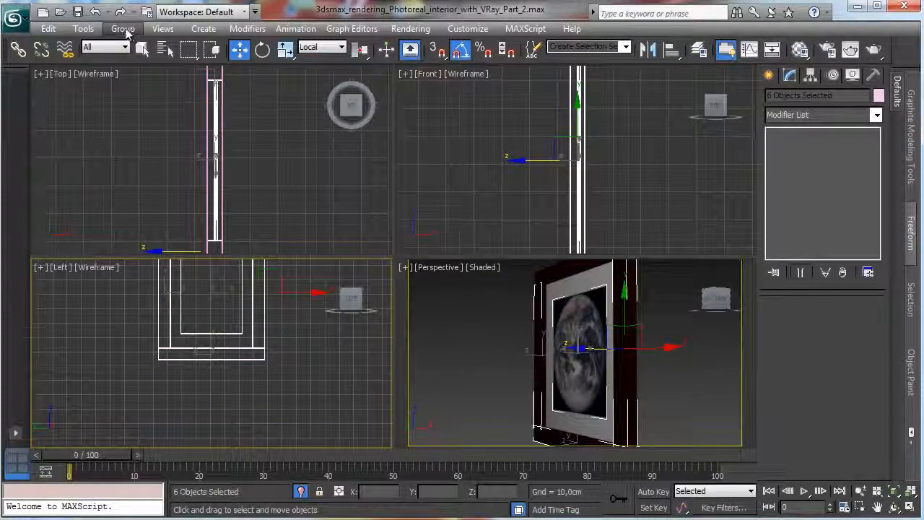
pyautogui.press('z')
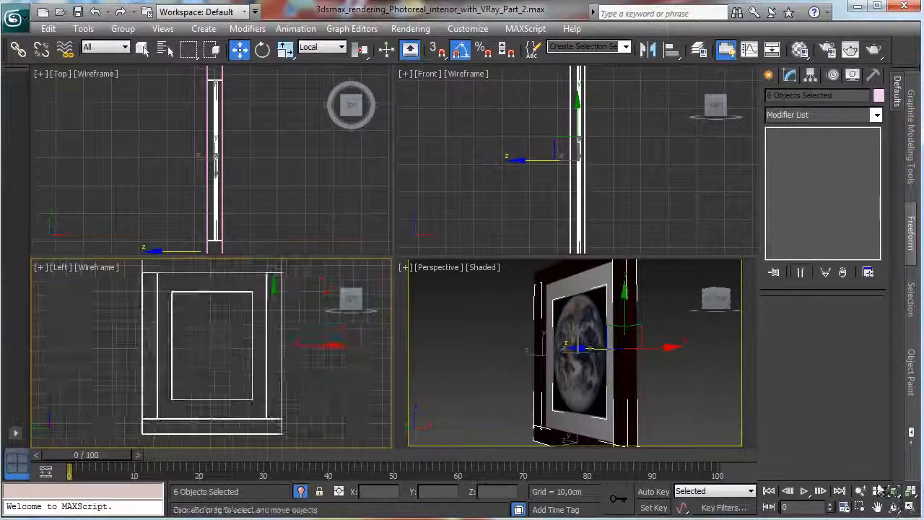
pyautogui.moveTo(300, 438); pyautogui.dragTo(97, 137)
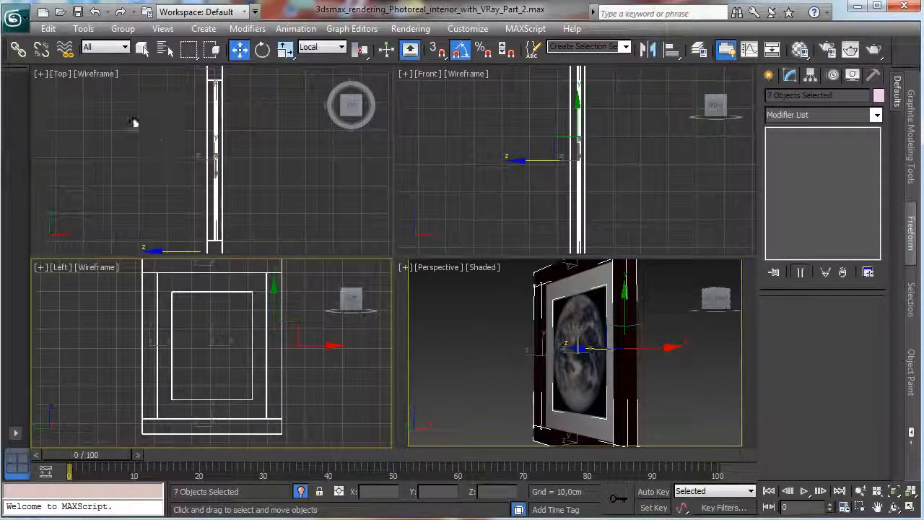
pyautogui.click(123, 28)
pyautogui.click(138, 45)
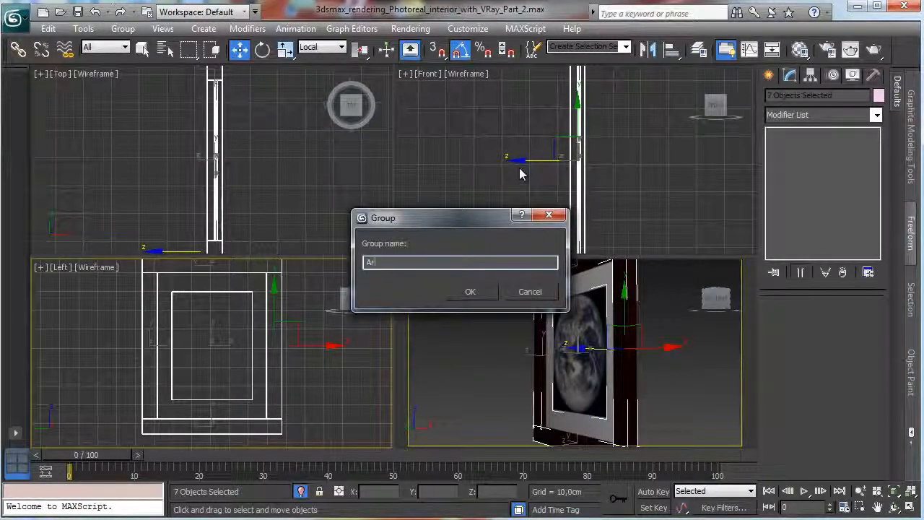
pyautogui.press('Return')
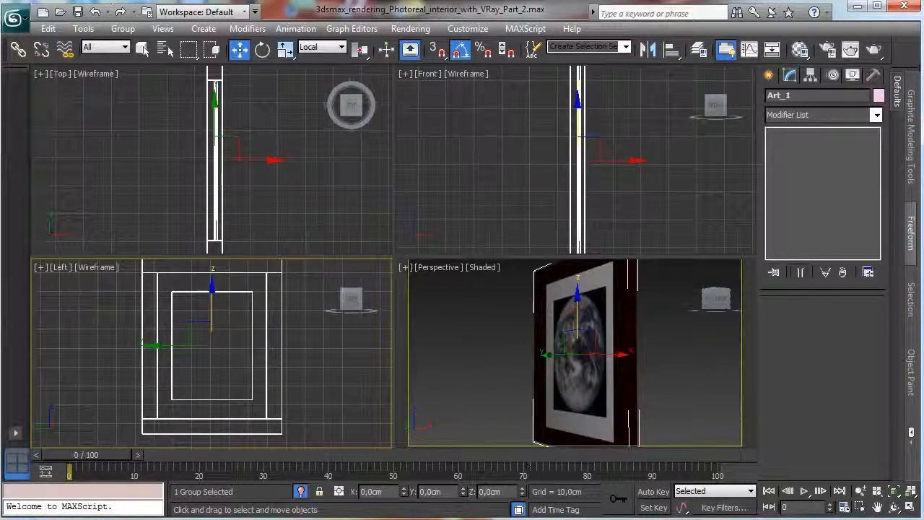
# Leave isolation mode to show the rest of the room around the Art_1 group and frame the group in the views.
pyautogui.click(301, 491)
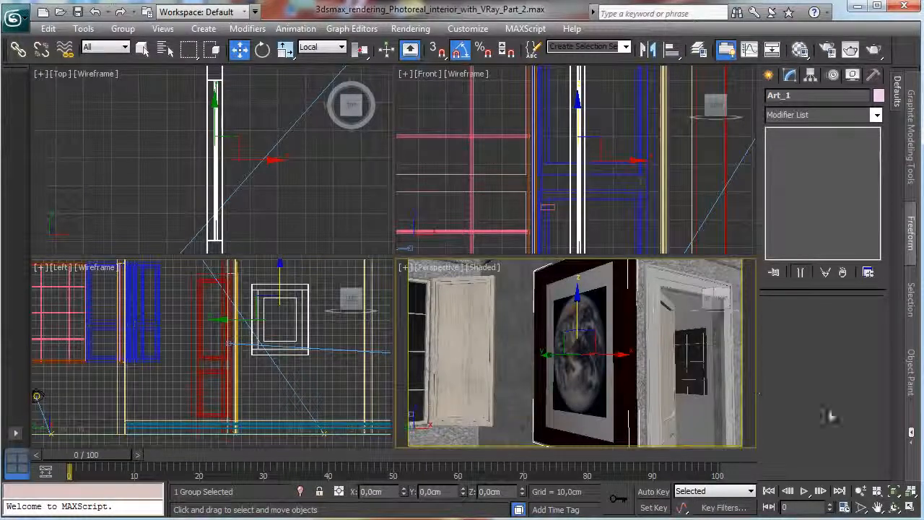
pyautogui.press('z')
pyautogui.rightClick(276, 258)
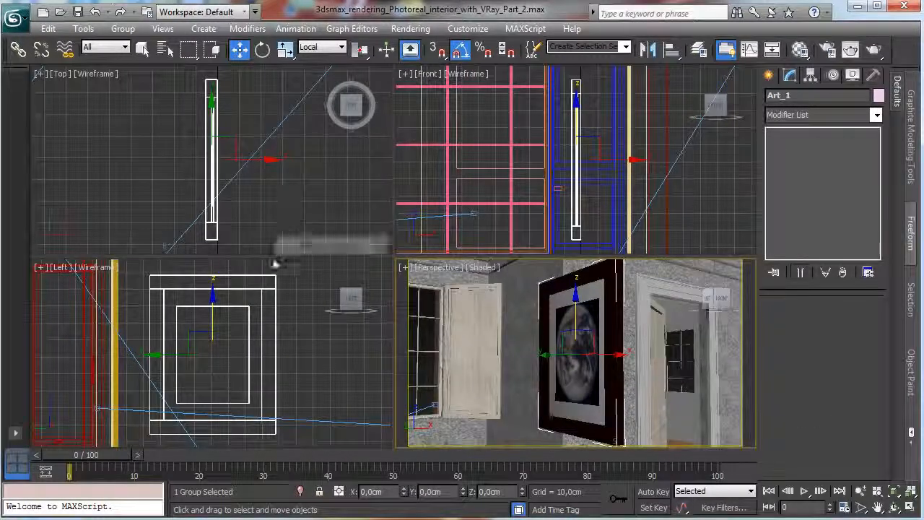
# Move the Art_1 group across the floor plan onto the side wall just below the corridor opening.
pyautogui.click(261, 161)
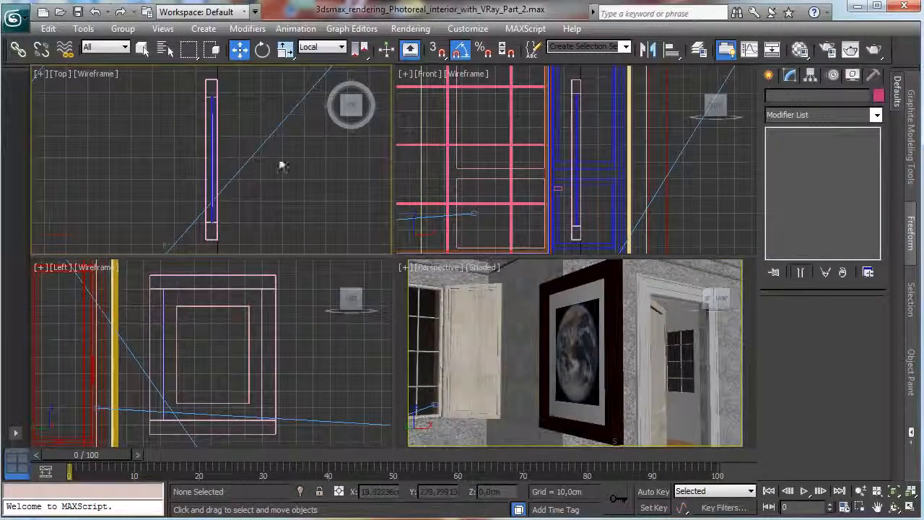
pyautogui.click(217, 147)
pyautogui.moveTo(257, 158); pyautogui.dragTo(493, 178)
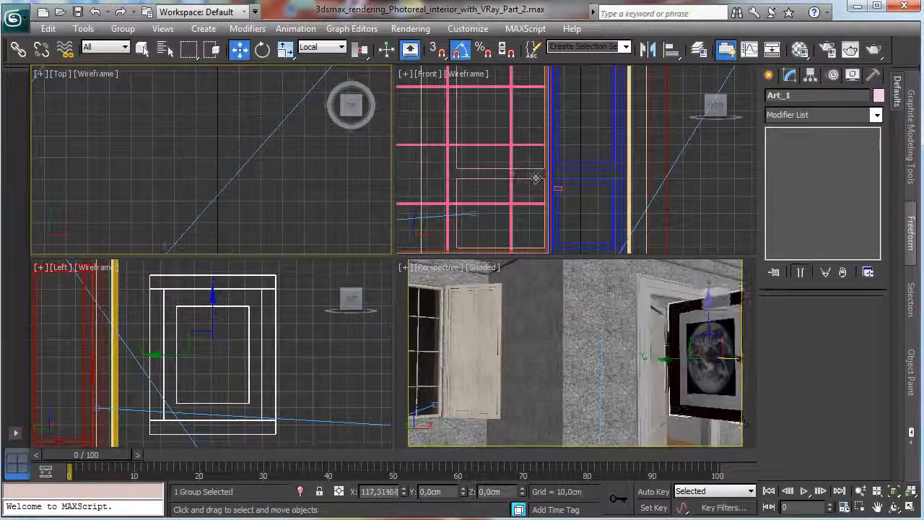
pyautogui.click(910, 492)
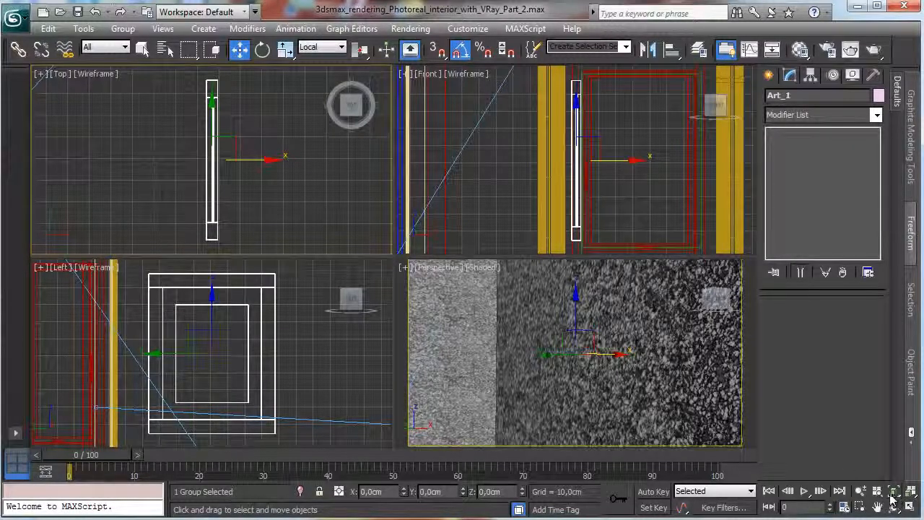
pyautogui.click(860, 492)
pyautogui.moveTo(295, 177); pyautogui.dragTo(305, 318)
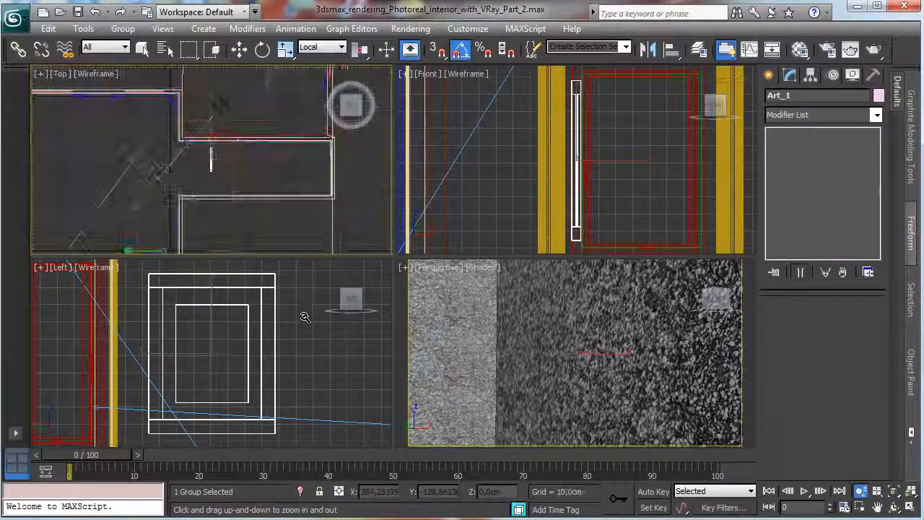
pyautogui.click(239, 48)
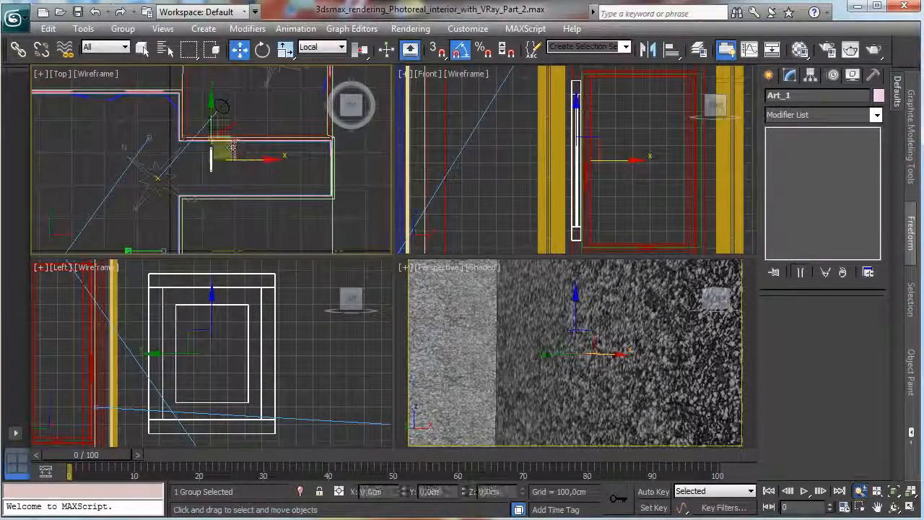
pyautogui.moveTo(231, 147); pyautogui.dragTo(203, 205)
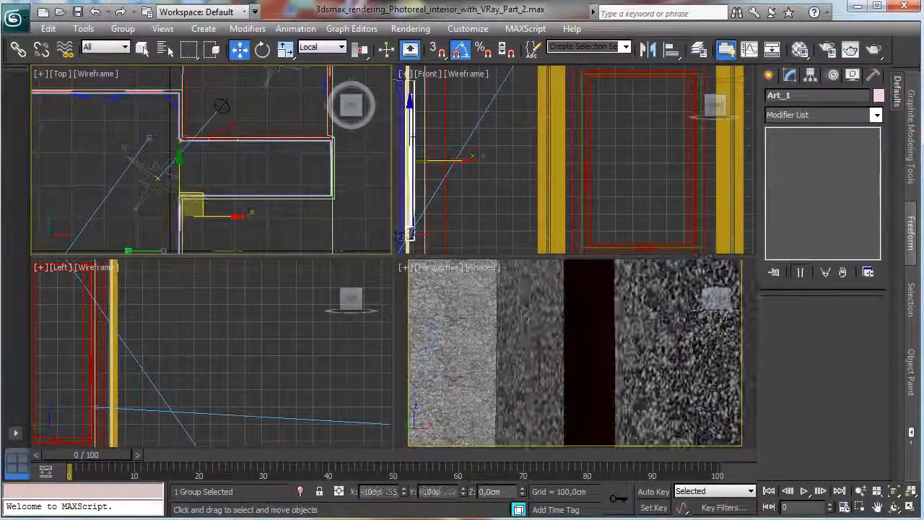
# Switch the Perspective view to VRayPhysicalCamera001 and raise the Art_1 group on the wall.
pyautogui.click(438, 274)
pyautogui.click(438, 271)
pyautogui.moveTo(512, 286)
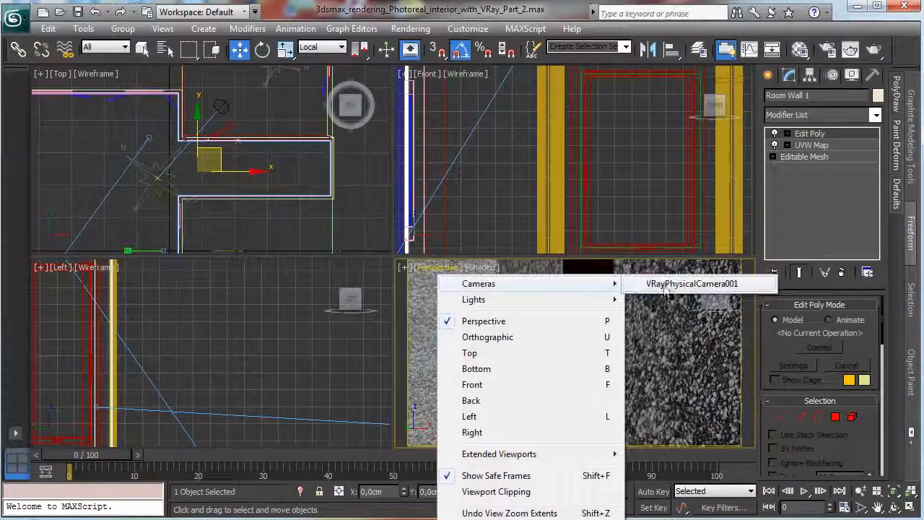
pyautogui.click(664, 285)
pyautogui.click(180, 216)
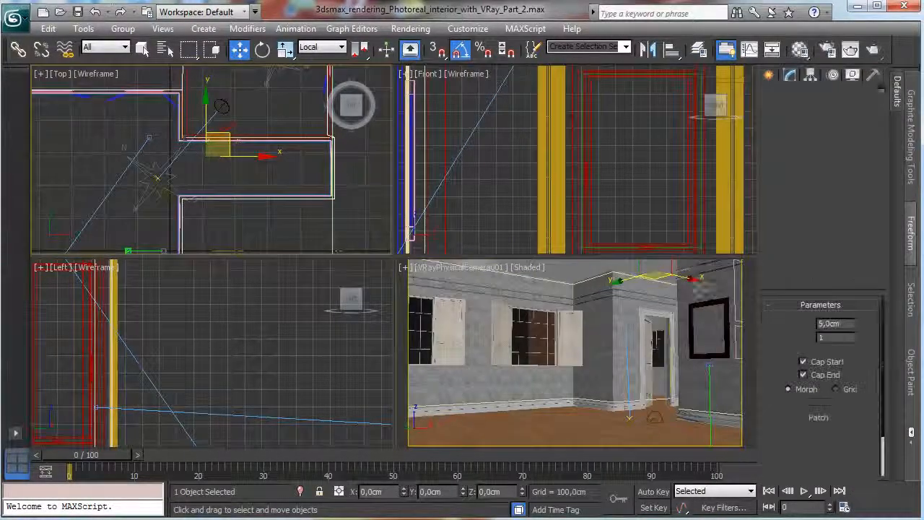
pyautogui.click(695, 322)
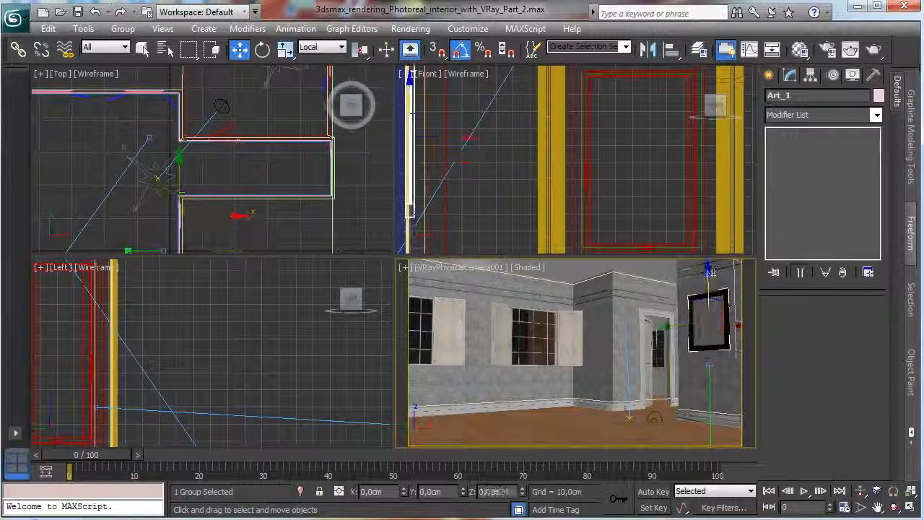
pyautogui.moveTo(709, 273); pyautogui.dragTo(710, 262)
# Shift the Art_1 group out of the wall to its room-facing side and fine-tune its position against the surface.
pyautogui.rightClick(269, 216)
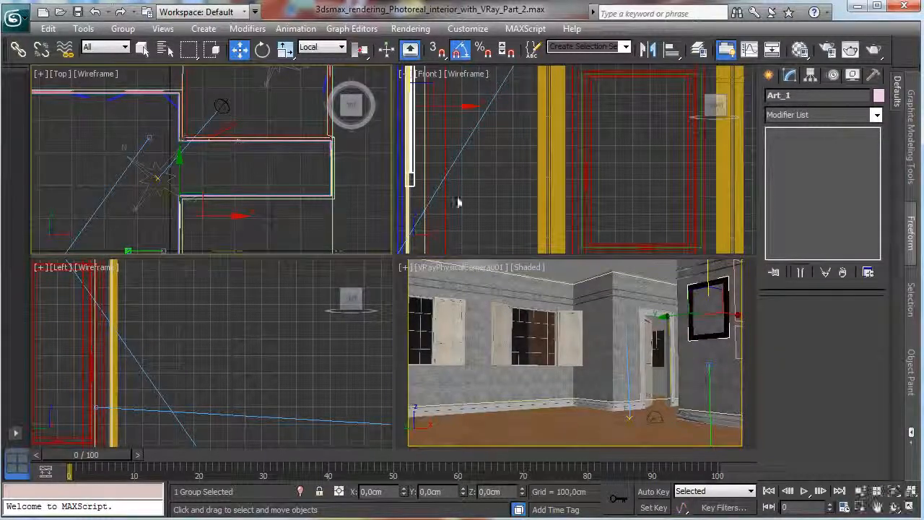
pyautogui.click(892, 491)
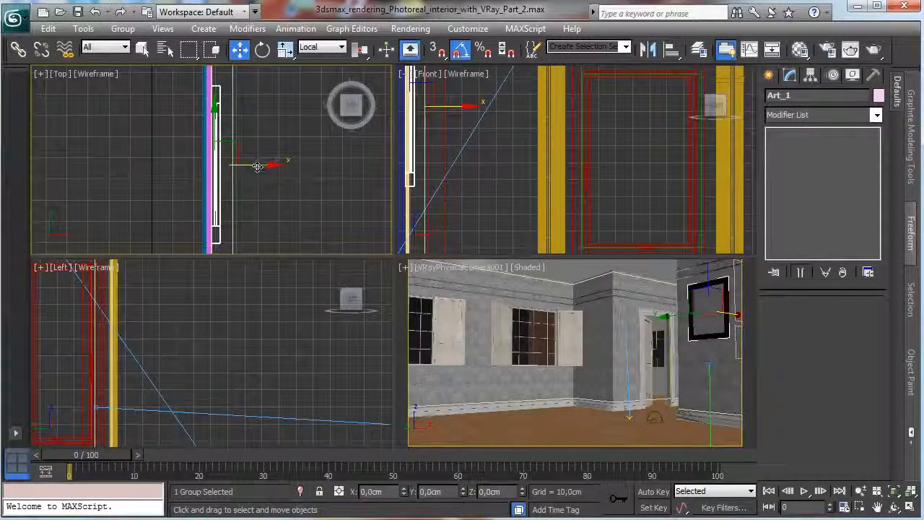
pyautogui.moveTo(258, 167); pyautogui.dragTo(244, 167)
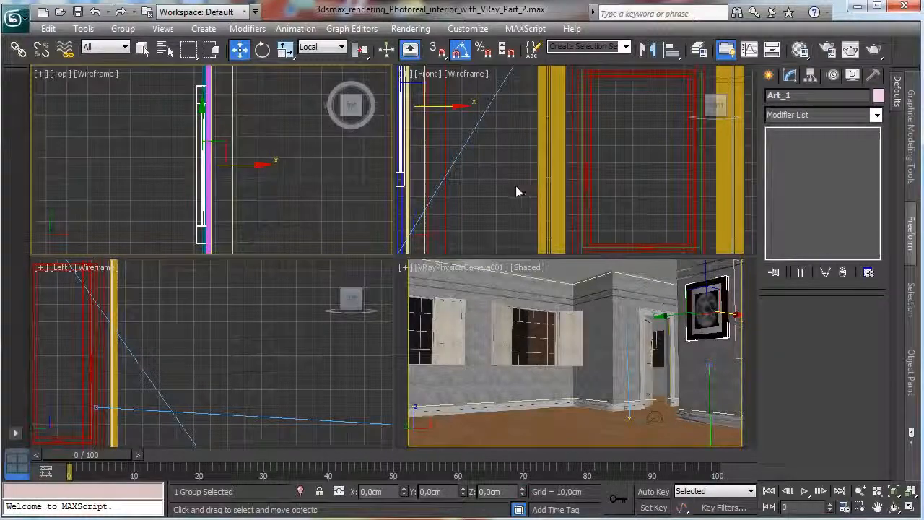
pyautogui.rightClick(491, 208)
pyautogui.click(894, 492)
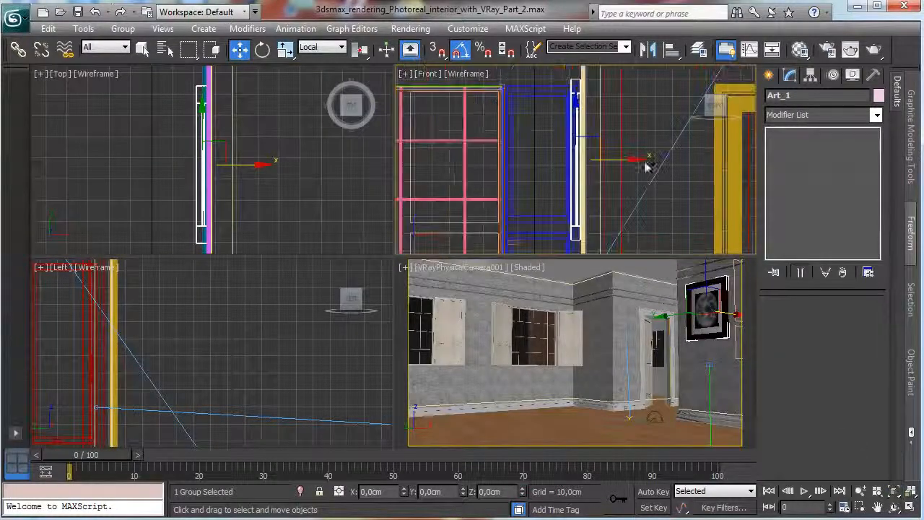
pyautogui.moveTo(614, 160); pyautogui.dragTo(614, 161)
# Inspect the frame's back edge in a maximized Perspective view and nudge the Art_1 group about 0,6 cm along X toward the wall.
pyautogui.click(437, 267)
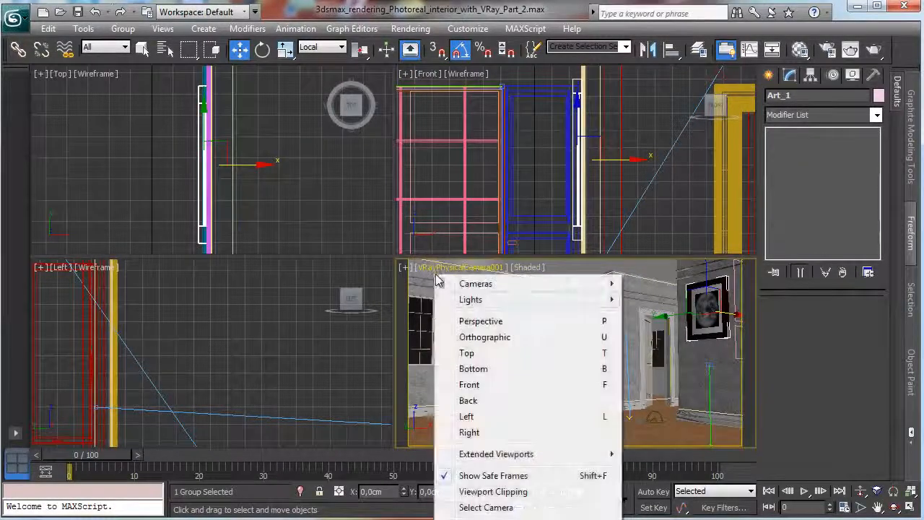
pyautogui.click(468, 321)
pyautogui.click(894, 492)
pyautogui.click(910, 508)
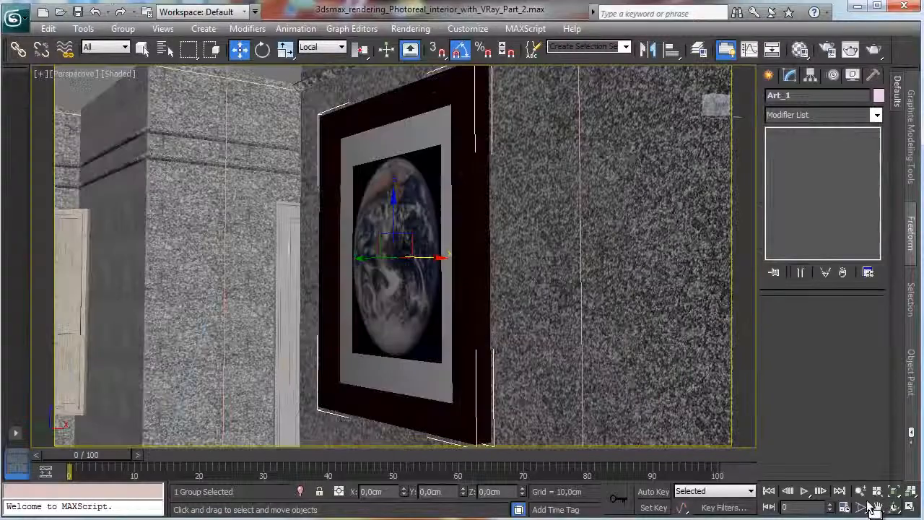
pyautogui.hotkey('ctrl', 'r')
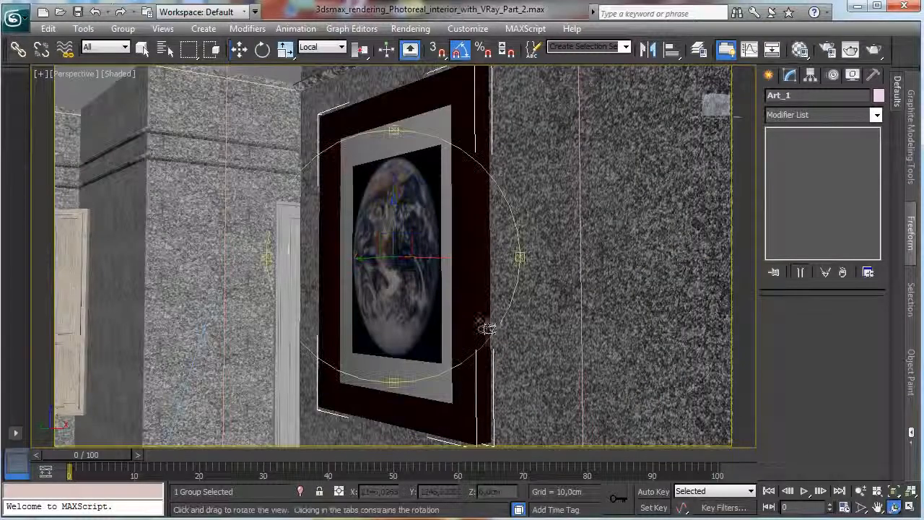
pyautogui.moveTo(483, 326); pyautogui.dragTo(376, 328)
pyautogui.click(239, 49)
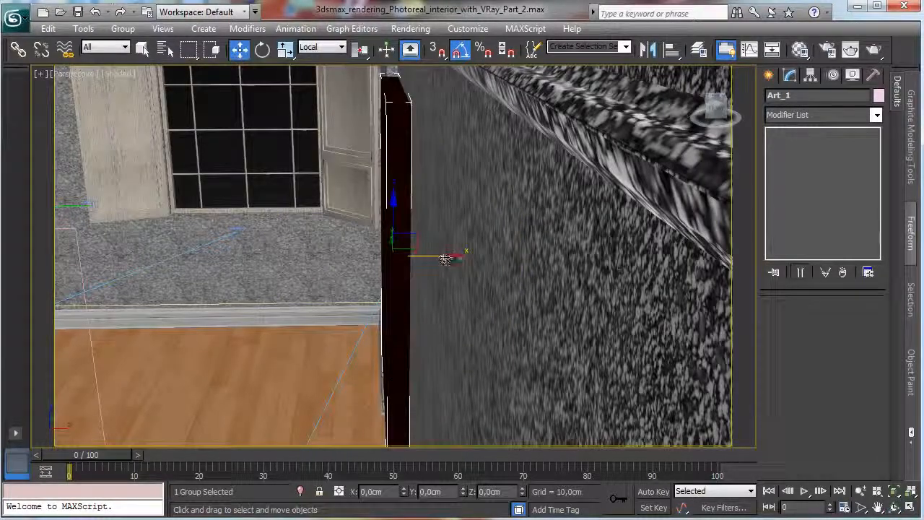
pyautogui.moveTo(444, 257); pyautogui.dragTo(445, 254)
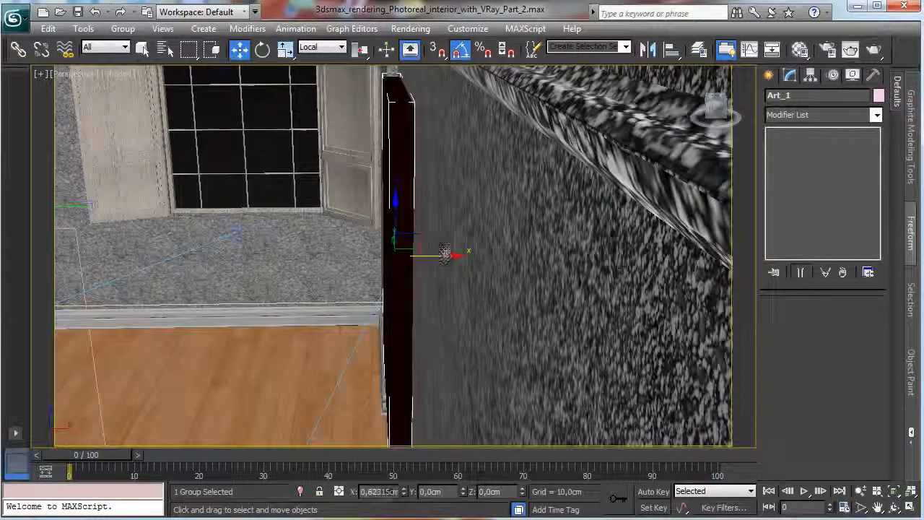
# Lower the Art_1 group slightly as seen through VRayPhysicalCamera001, and save the scene.
pyautogui.click(79, 74)
pyautogui.moveTo(214, 95)
pyautogui.click(346, 89)
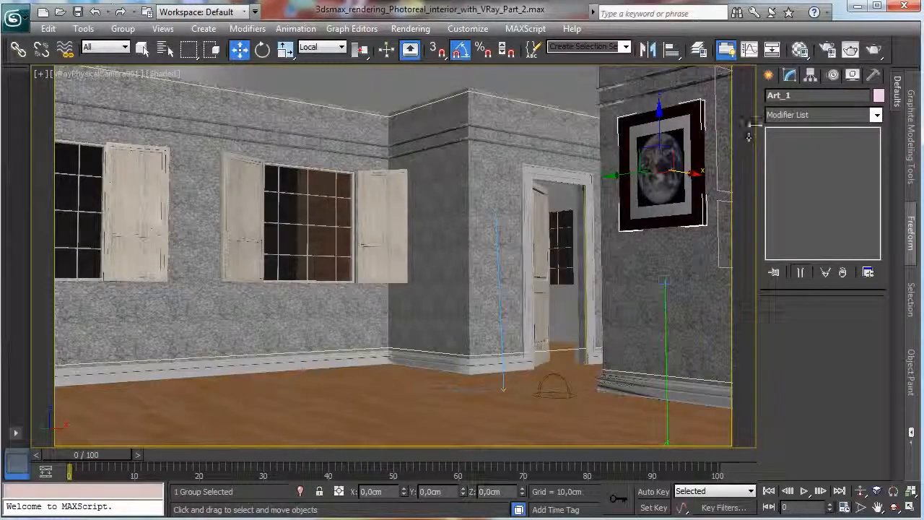
pyautogui.moveTo(655, 122); pyautogui.dragTo(656, 128)
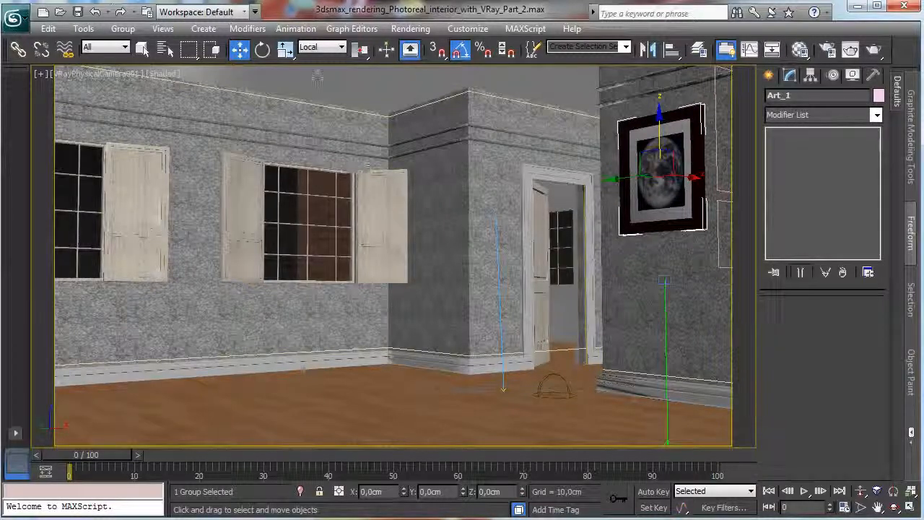
pyautogui.click(77, 13)
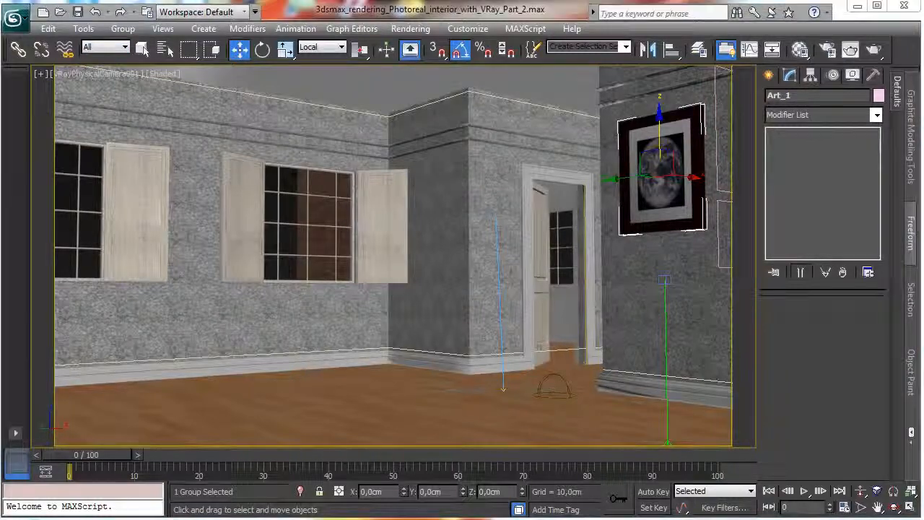
# Turn off region rendering in the V-Ray frame buffer and render the camera view at an output width of 900.
pyautogui.hotkey('alt', 'Tab')
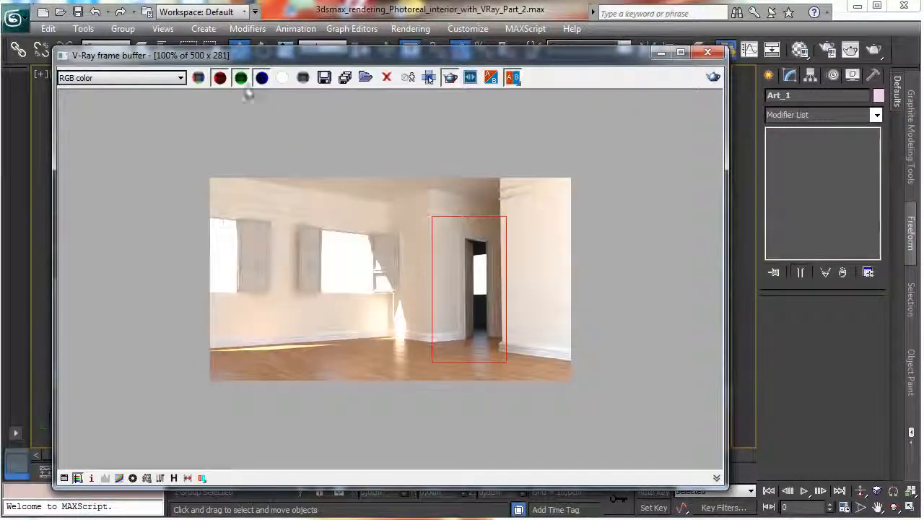
pyautogui.click(430, 77)
pyautogui.press('F10')
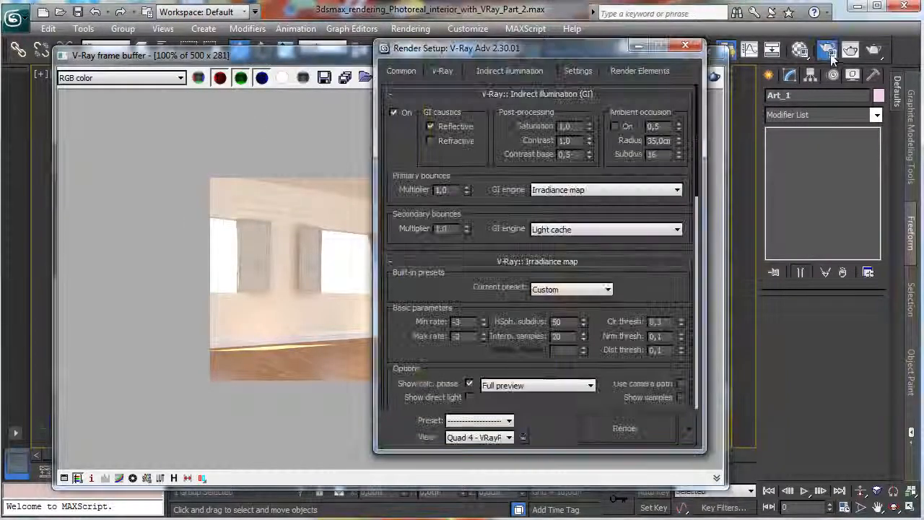
pyautogui.click(440, 71)
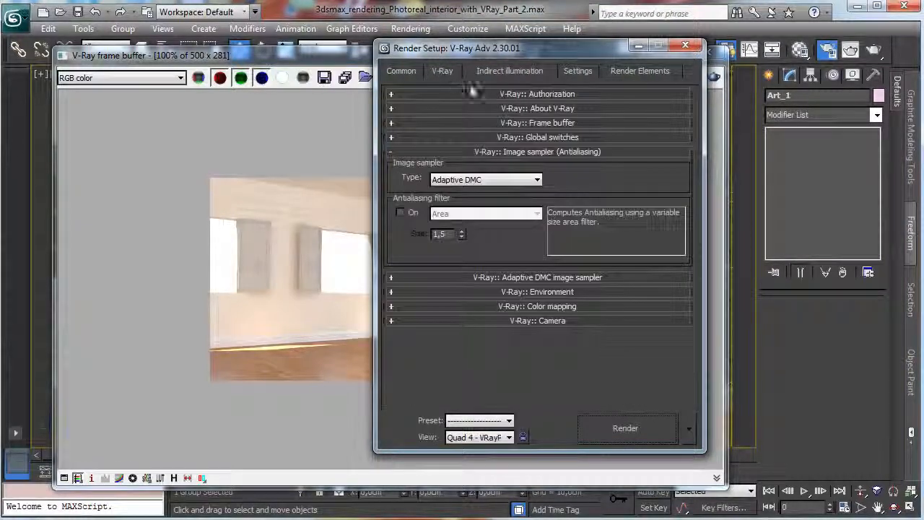
pyautogui.click(402, 71)
pyautogui.doubleClick(504, 272)
pyautogui.write('900')
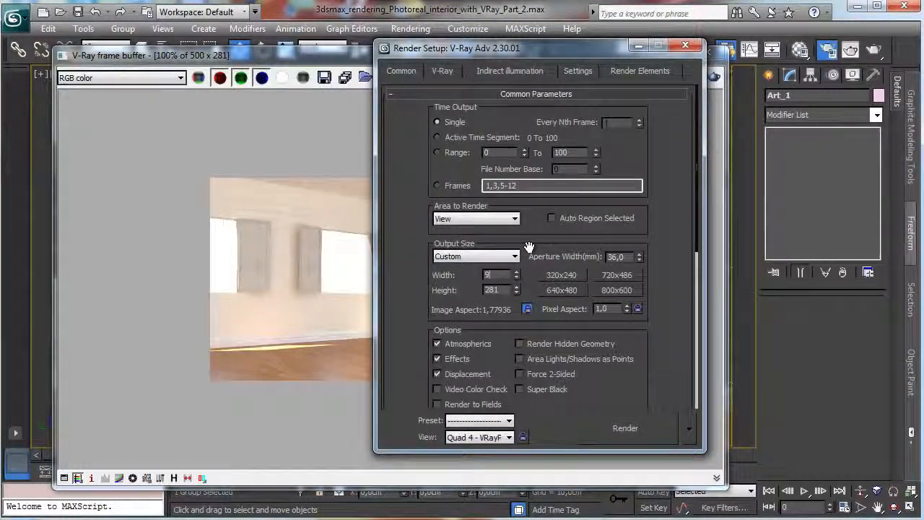
pyautogui.press('Return')
pyautogui.click(615, 422)
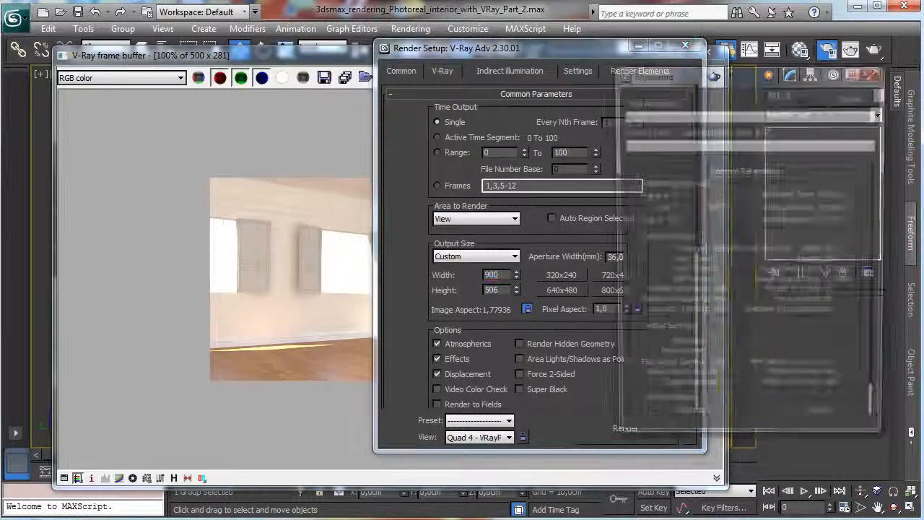